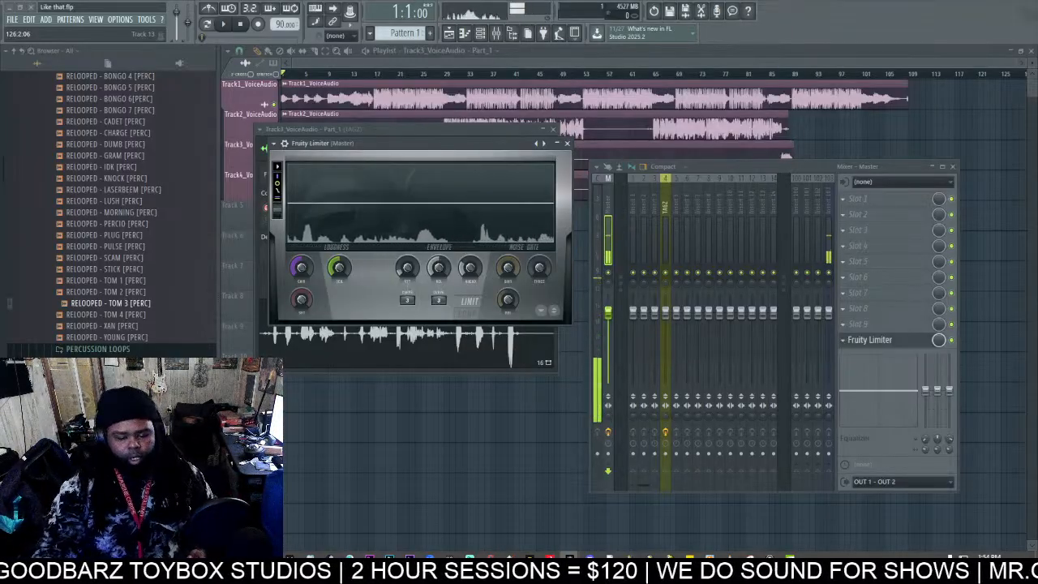
# Step: Switch to the web browser and close all the other tabs, keeping only the BandLab project "Like that" open
pyautogui.hotkey('alt', 'Tab')
pyautogui.click(36, 10)
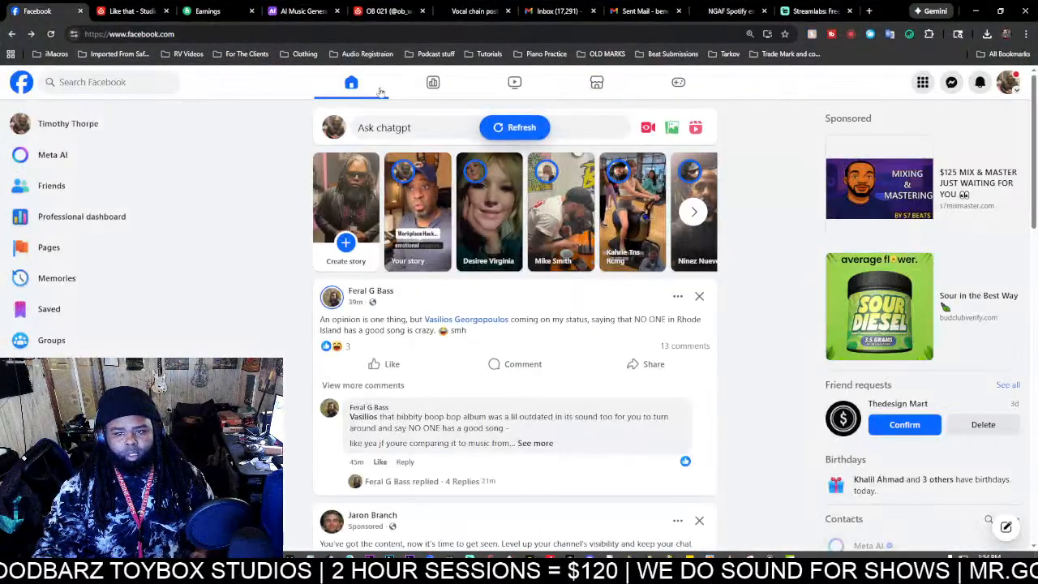
pyautogui.click(80, 11)
pyautogui.click(565, 102)
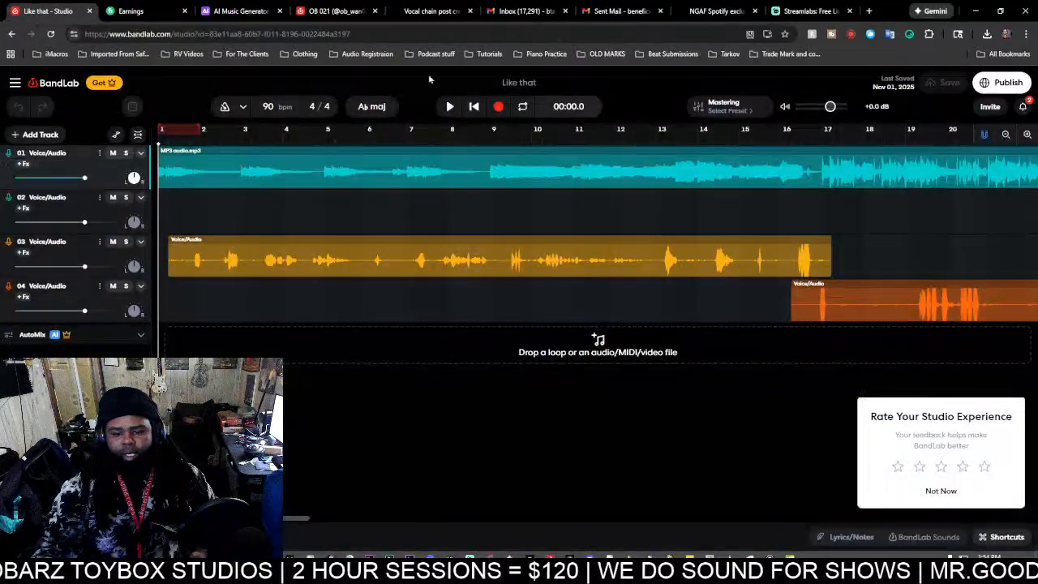
pyautogui.click(185, 11)
pyautogui.click(185, 11)
pyautogui.click(185, 10)
pyautogui.click(184, 11)
pyautogui.click(185, 10)
pyautogui.click(184, 11)
pyautogui.click(185, 10)
pyautogui.click(185, 11)
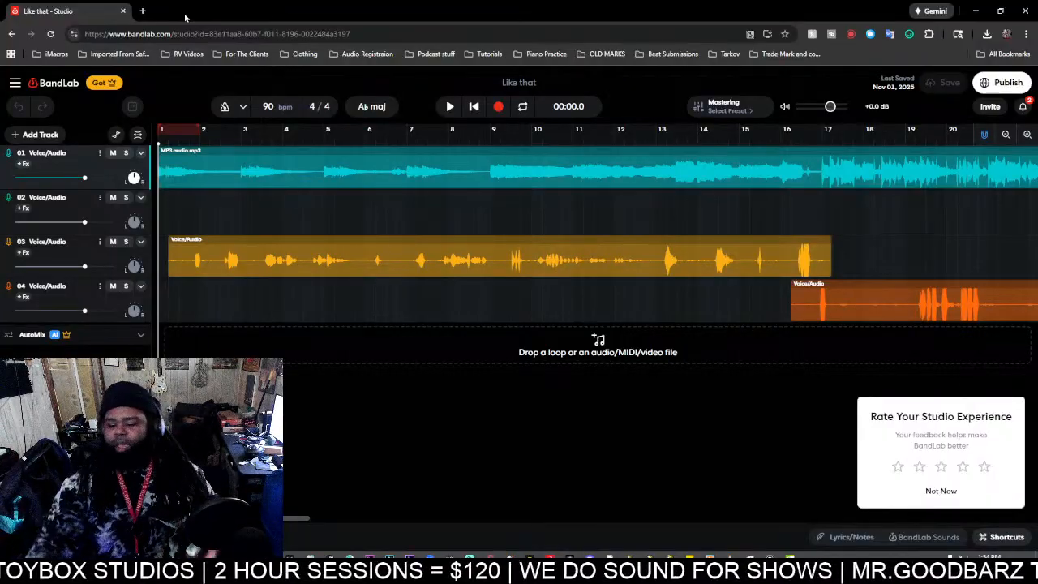
# Step: Bring the BandLab project back up, open its track stem download, and choose WAV as the format
pyautogui.click(648, 560)
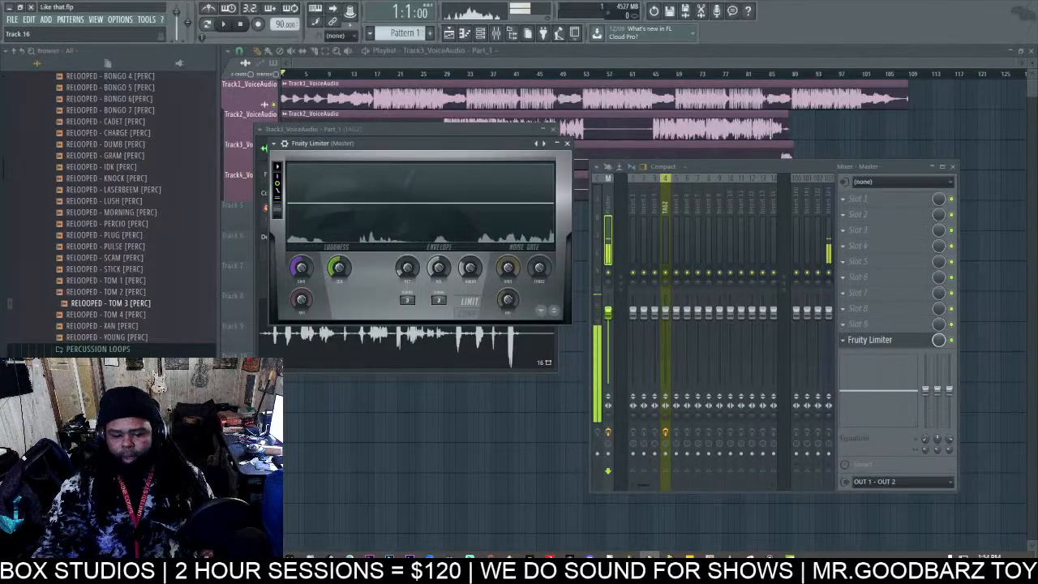
pyautogui.click(330, 559)
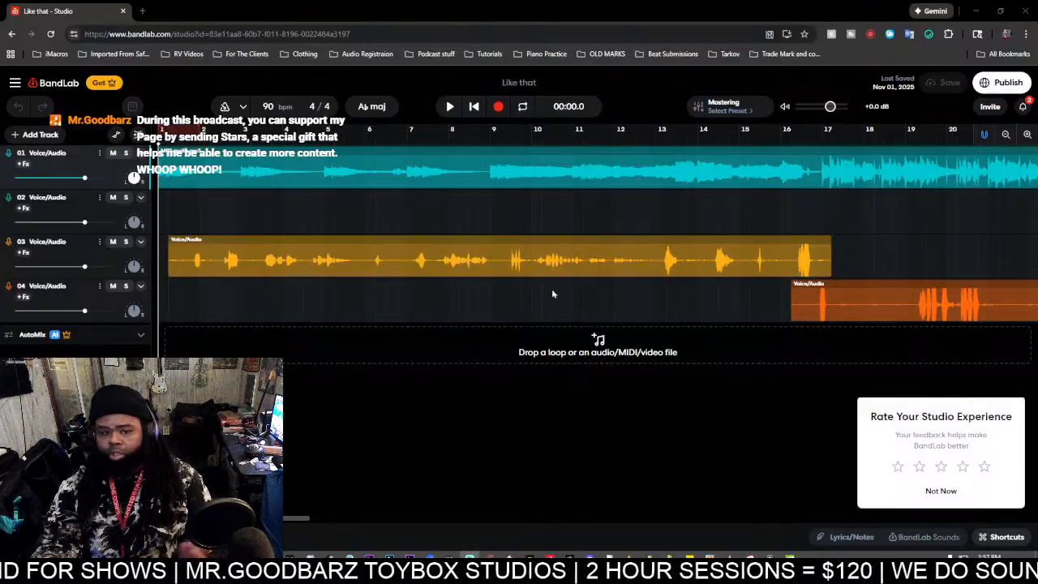
pyautogui.hscroll(5, 300, 523)
pyautogui.moveTo(301, 525)
pyautogui.mouseDown()
pyautogui.moveTo(617, 533)
pyautogui.moveTo(269, 526)
pyautogui.moveTo(309, 522)
pyautogui.moveTo(280, 523)
pyautogui.mouseUp()
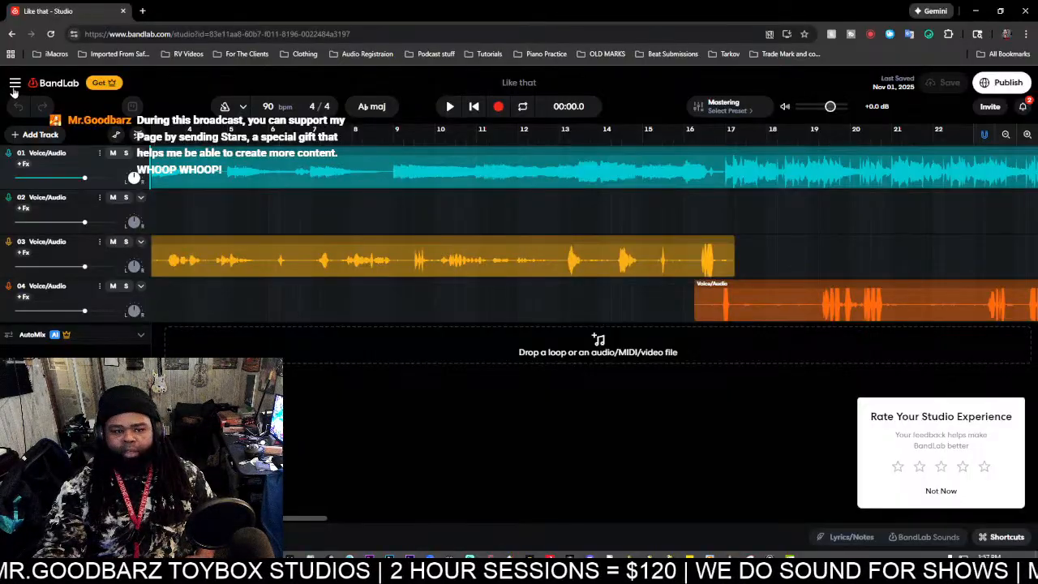
pyautogui.click(15, 85)
pyautogui.moveTo(52, 113)
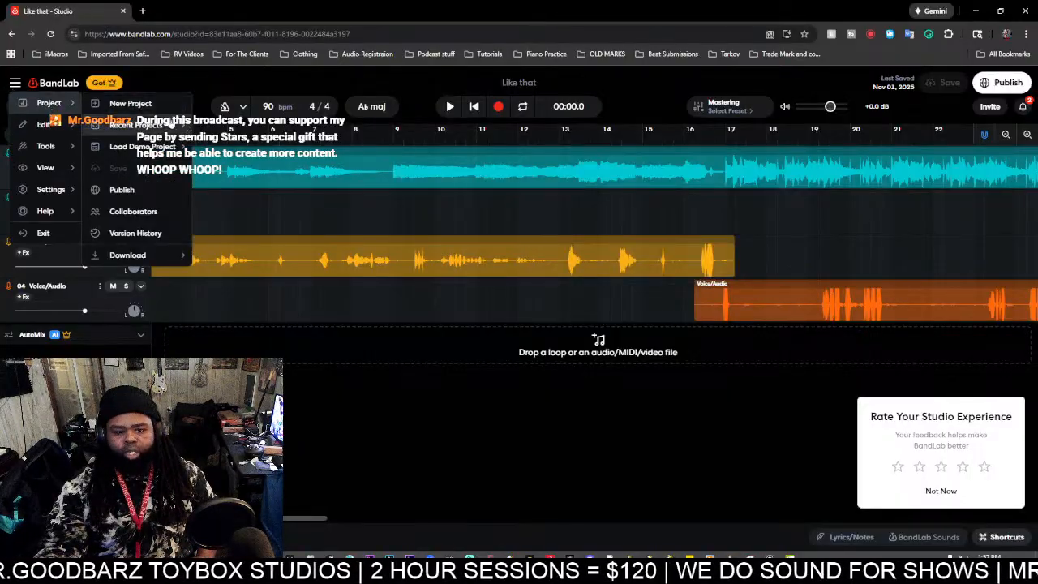
pyautogui.moveTo(166, 258)
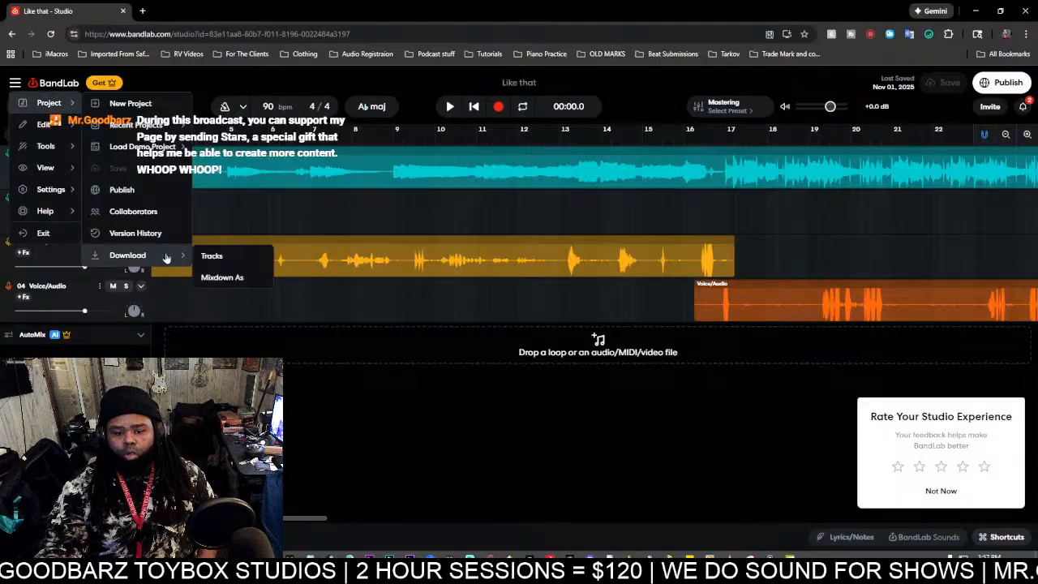
pyautogui.click(236, 261)
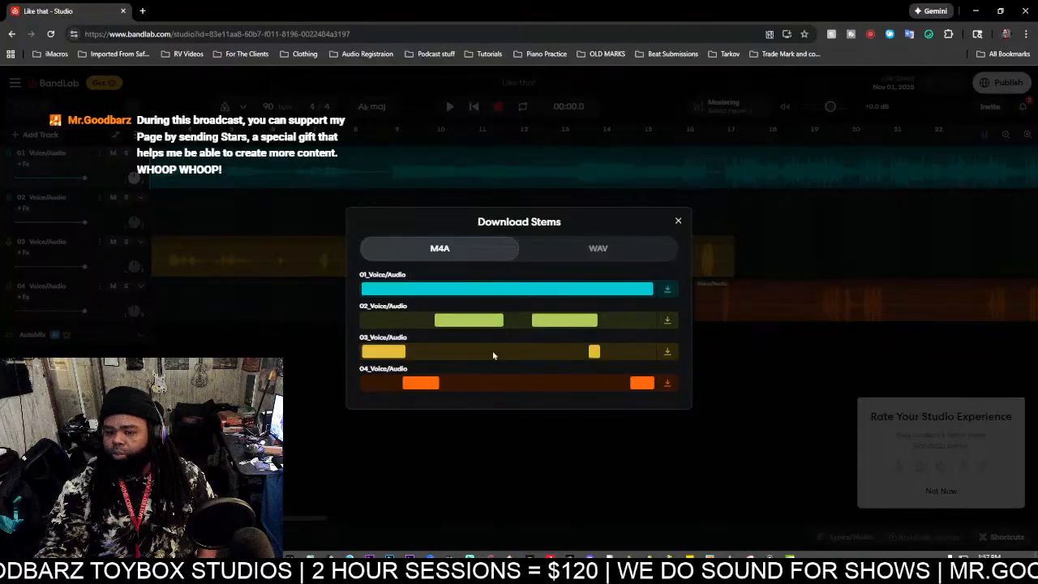
pyautogui.click(556, 259)
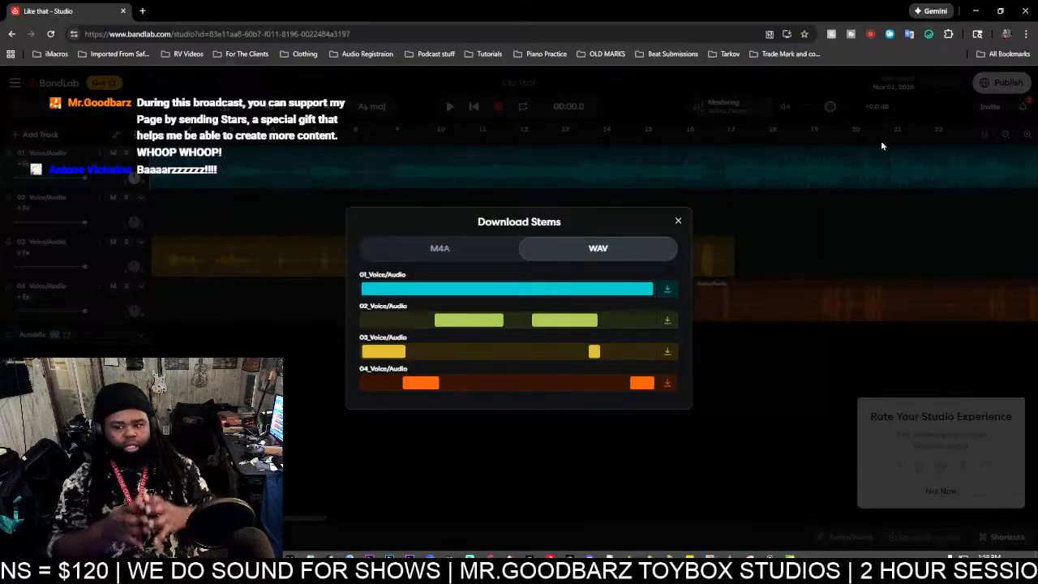
# Step: Show the downloaded Track4_VoiceAudio.wav in its folder from the download history and widen the Name column to read the full file names
pyautogui.click(1024, 34)
pyautogui.click(921, 167)
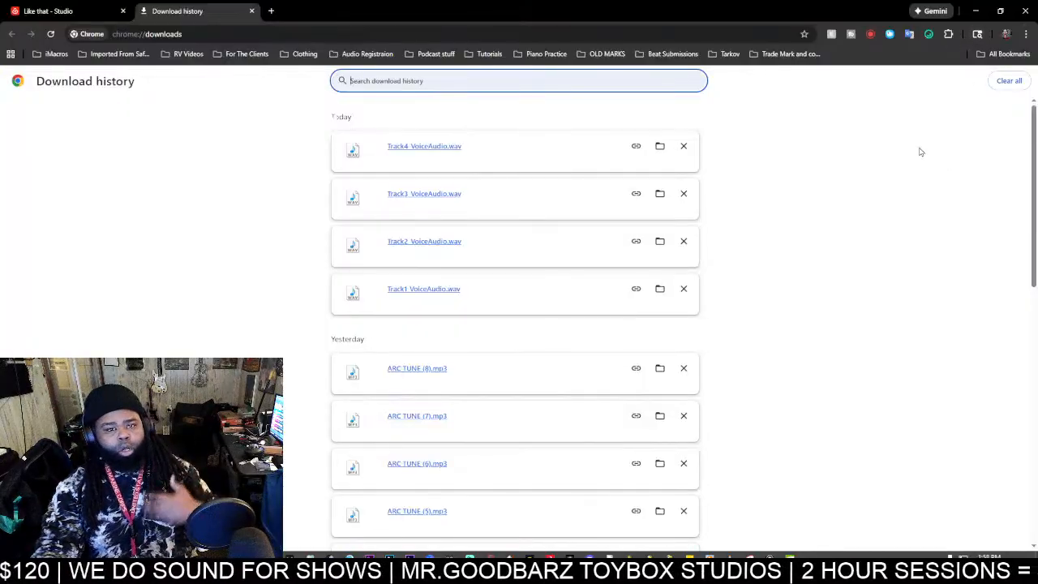
pyautogui.click(659, 147)
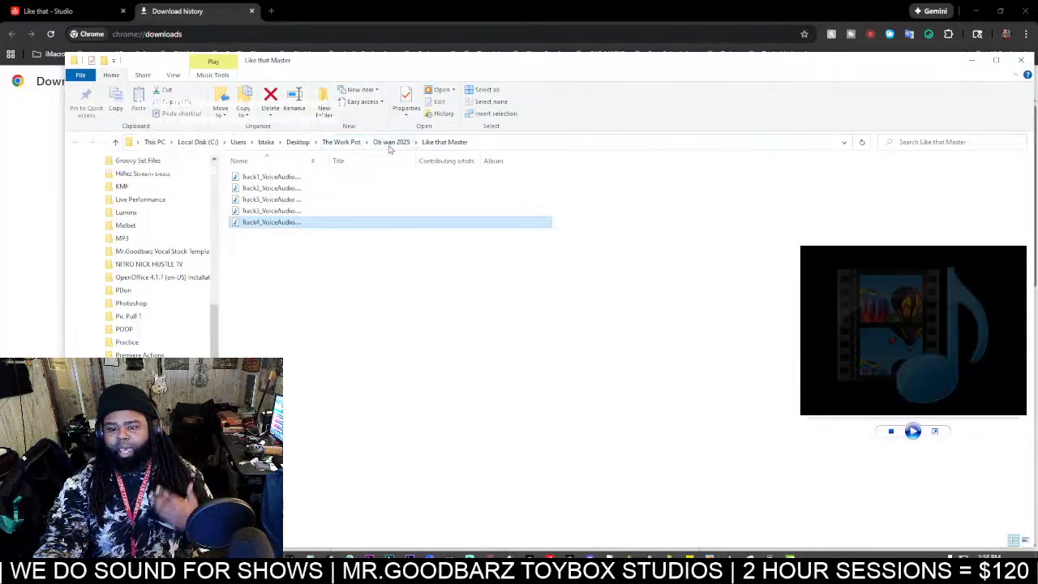
pyautogui.moveTo(308, 160); pyautogui.dragTo(476, 184)
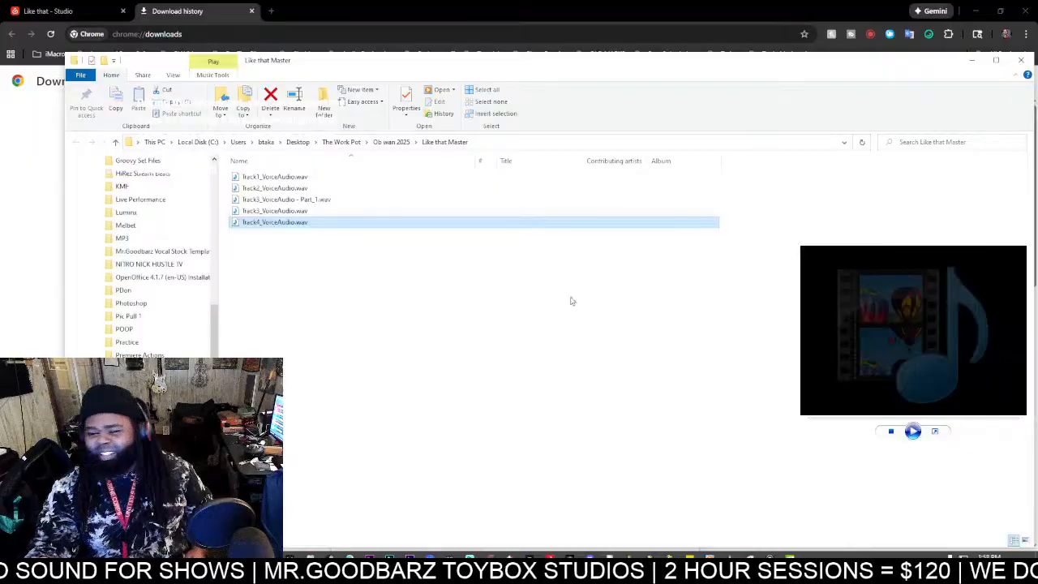
pyautogui.click(972, 61)
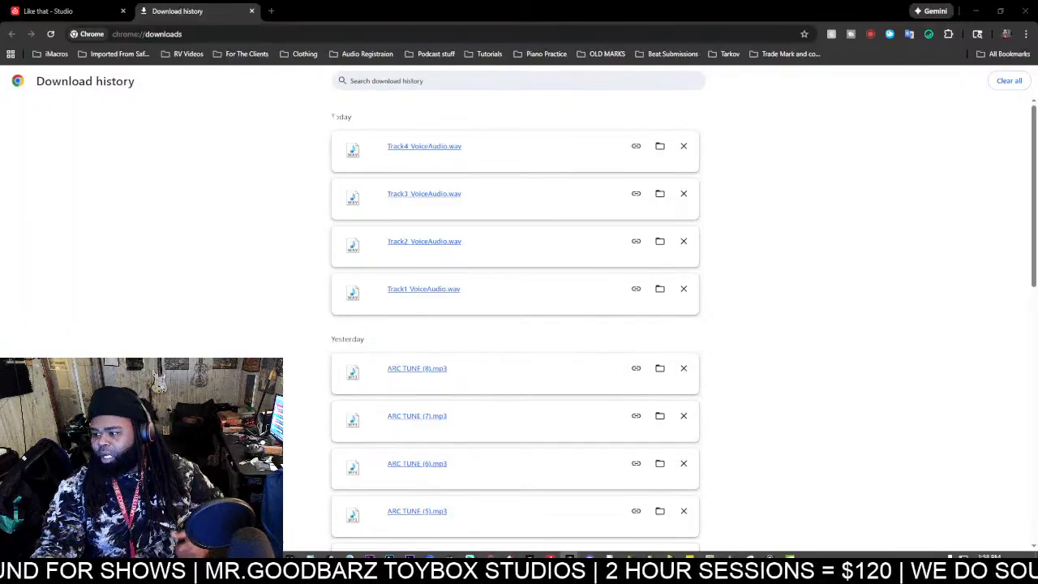
# Step: Switch to FL Studio and check the stem files in the Like that Master folder alongside the imported tracks in the playlist
pyautogui.click(51, 10)
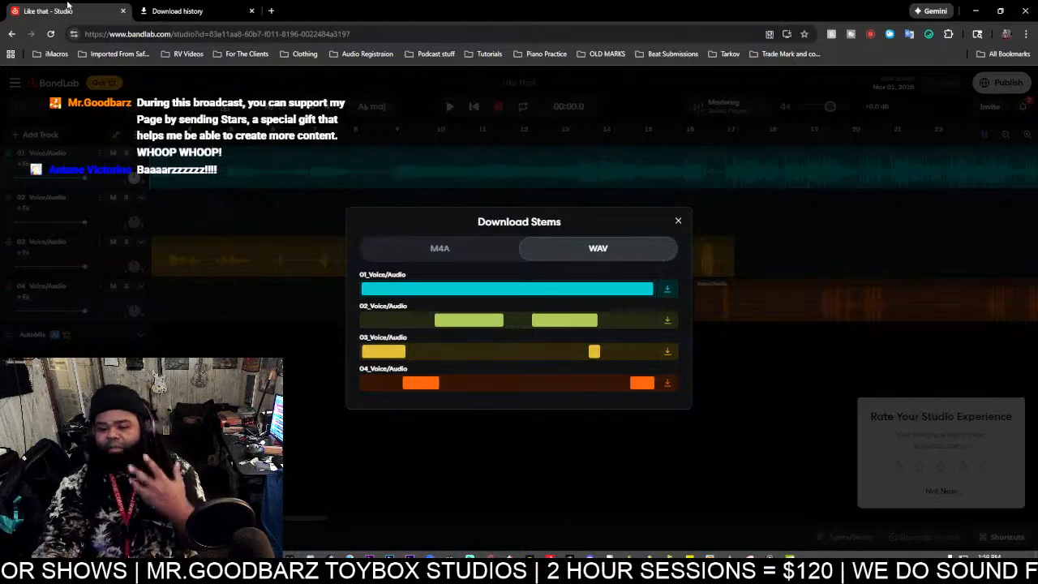
pyautogui.click(974, 12)
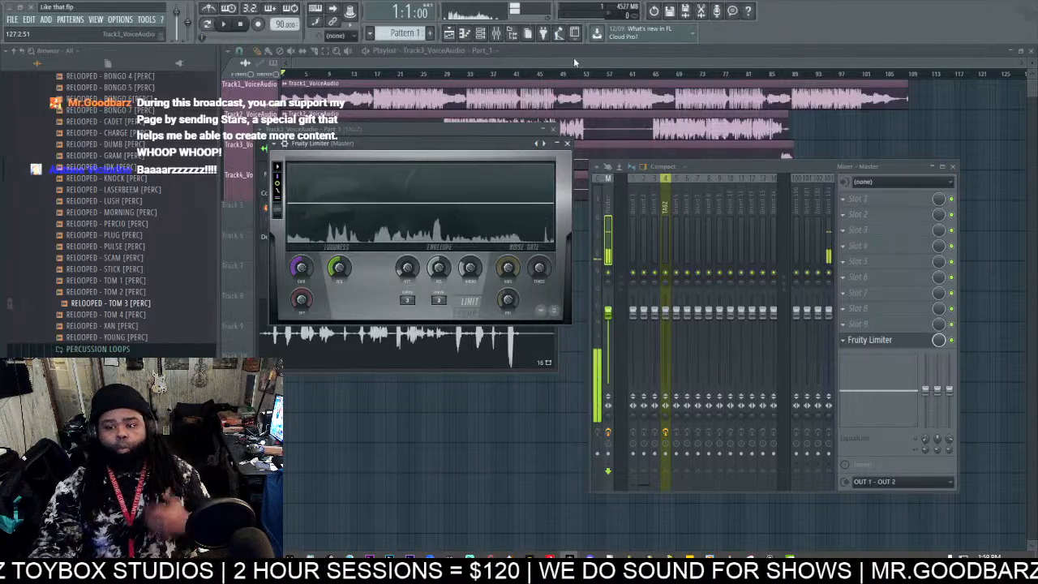
pyautogui.click(689, 557)
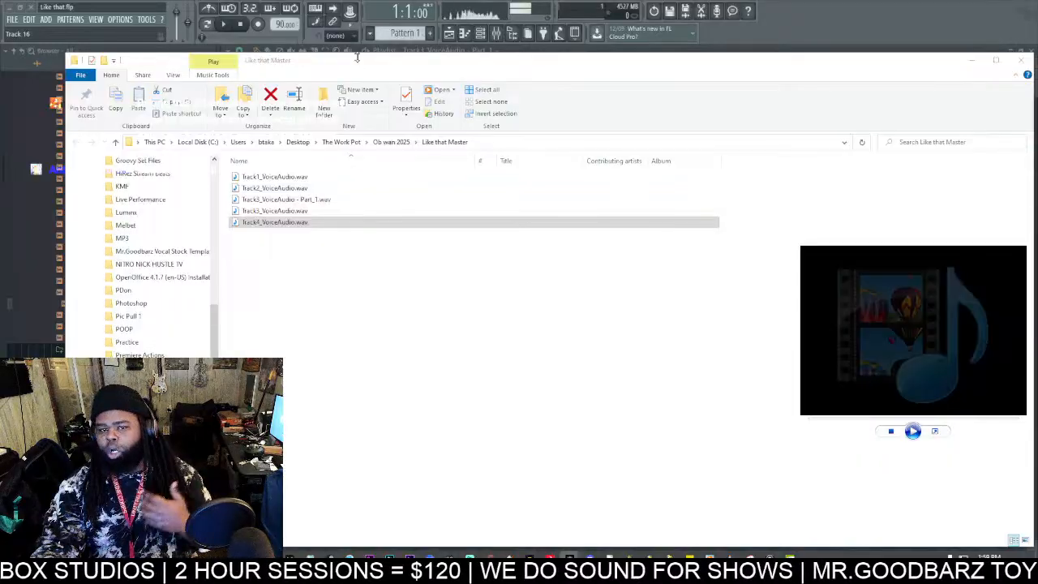
pyautogui.moveTo(351, 64); pyautogui.dragTo(832, 165)
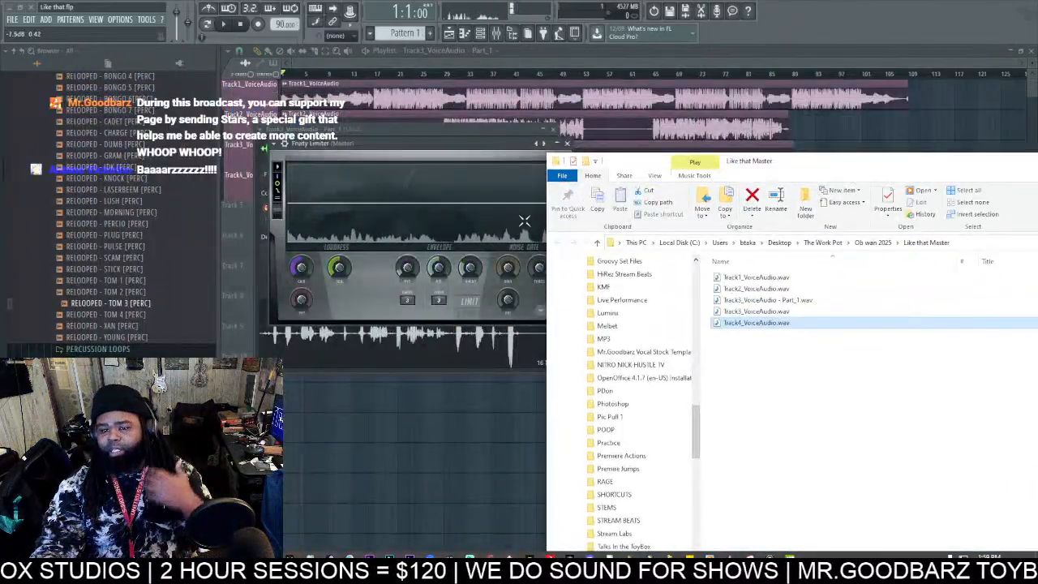
pyautogui.click(456, 63)
pyautogui.scroll(3, 456, 64)
pyautogui.scroll(-3, 456, 64)
pyautogui.scroll(-1, 457, 66)
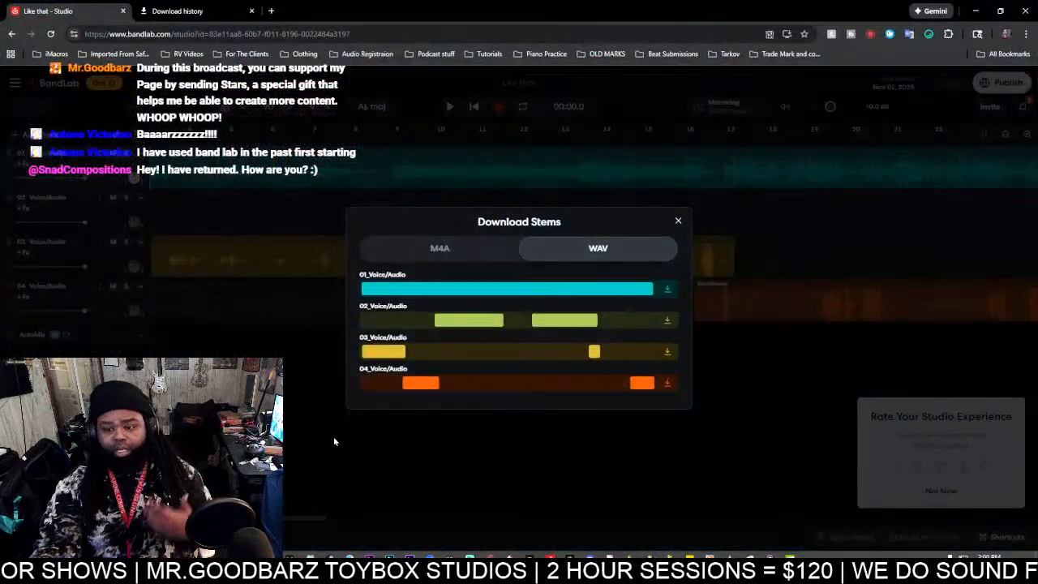
# Step: Review the BandLab stem download options once more, dismiss them, and close the browser to return to FL Studio
pyautogui.click(677, 227)
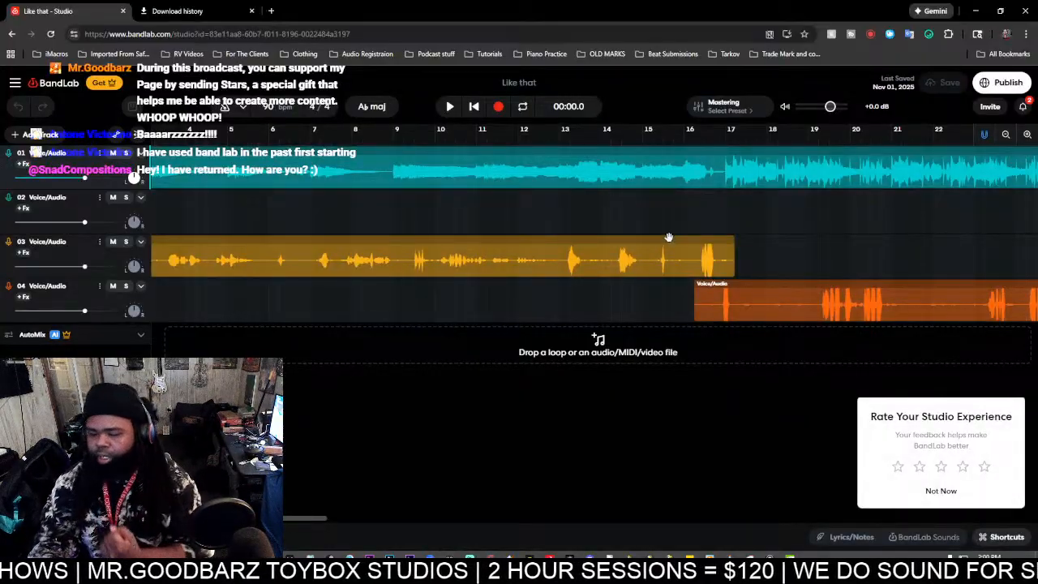
pyautogui.click(16, 85)
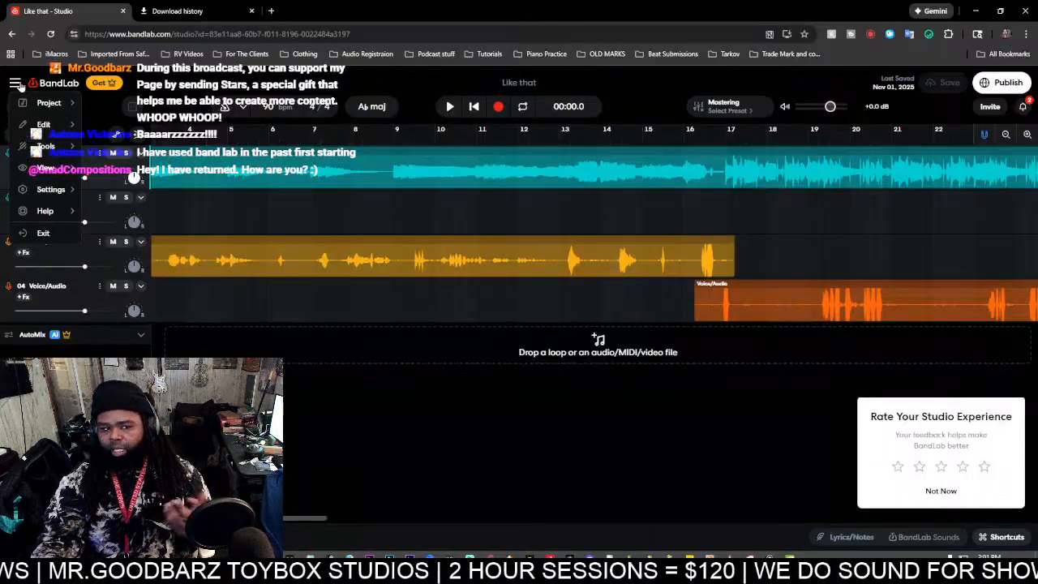
pyautogui.moveTo(30, 103)
pyautogui.moveTo(146, 255)
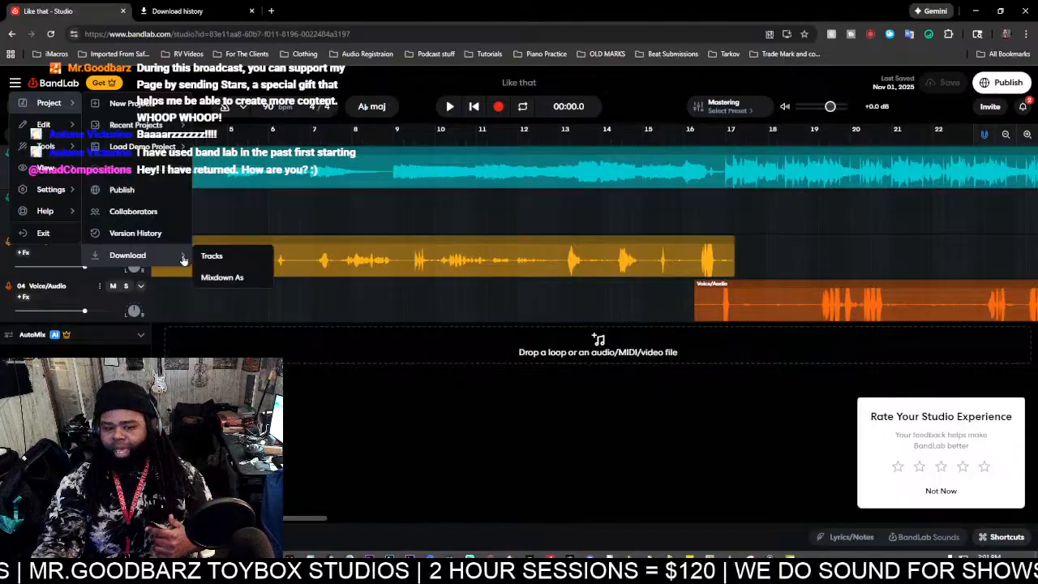
pyautogui.click(248, 255)
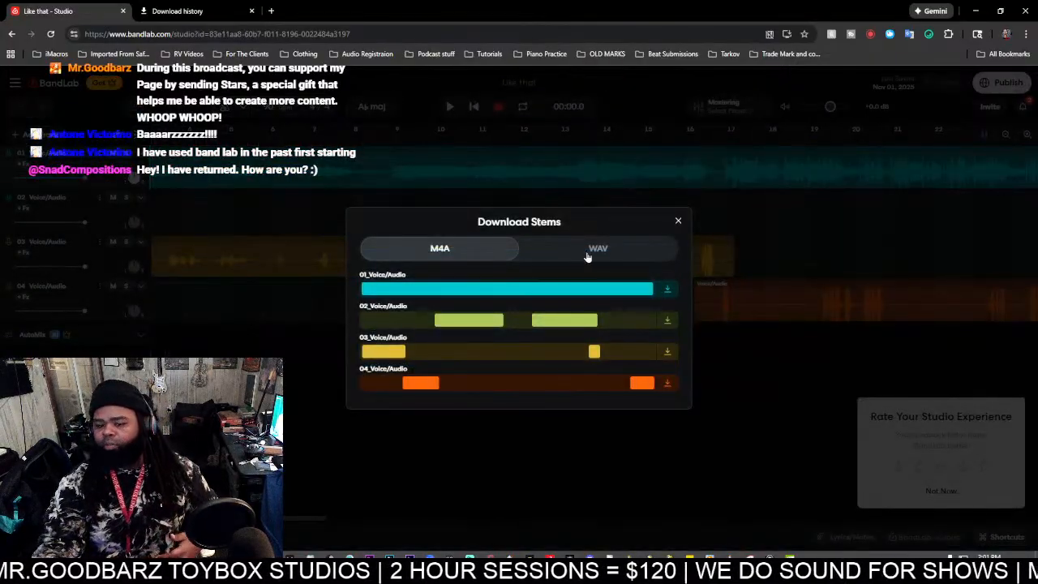
pyautogui.click(679, 222)
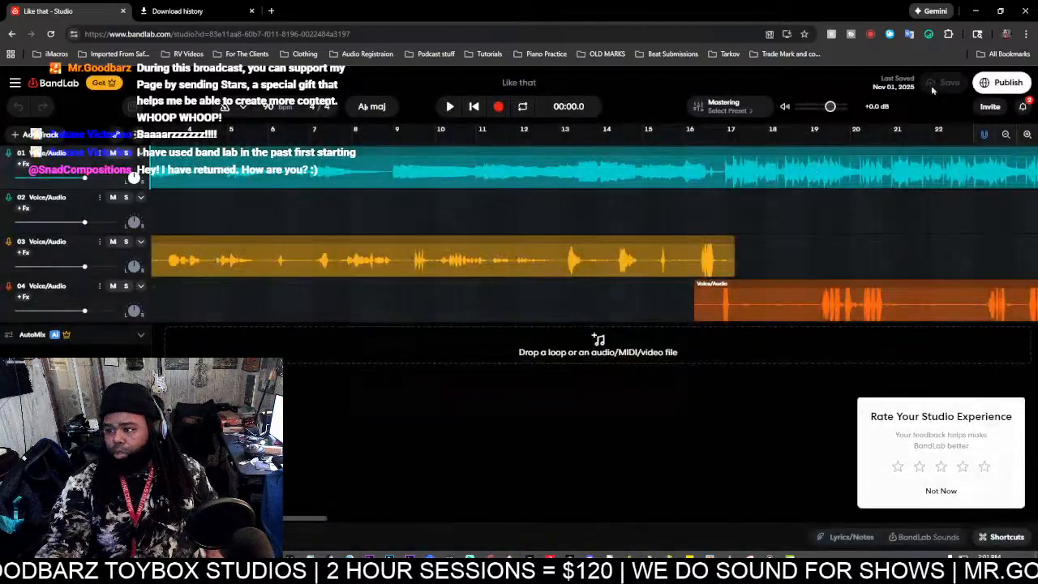
pyautogui.click(1020, 11)
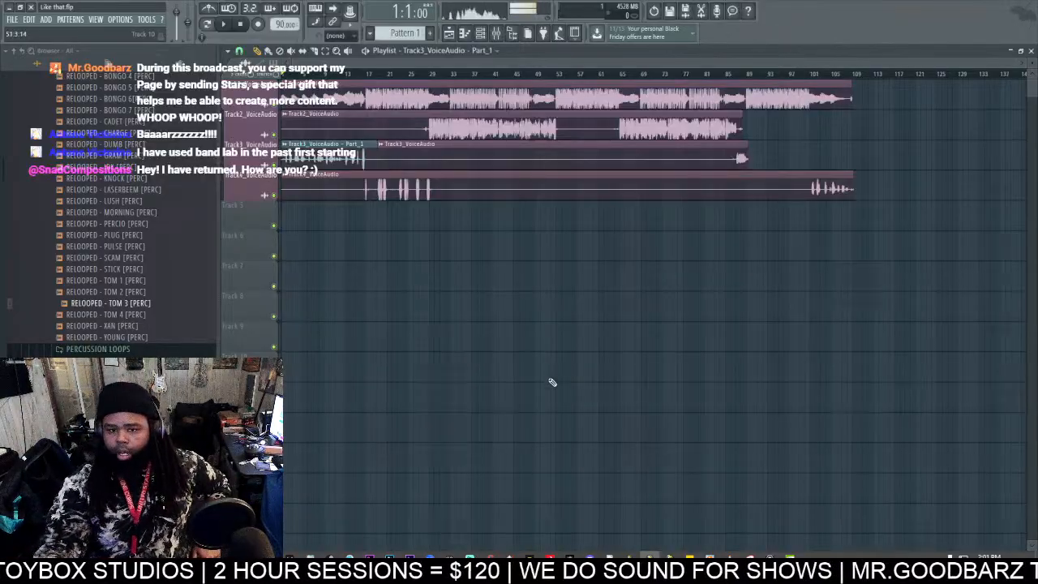
# Step: Inspect the Track3_VoiceAudio - Part_1 clip and its channel settings, and return to an overview of the whole playlist
pyautogui.moveTo(1014, 62); pyautogui.dragTo(454, 62)
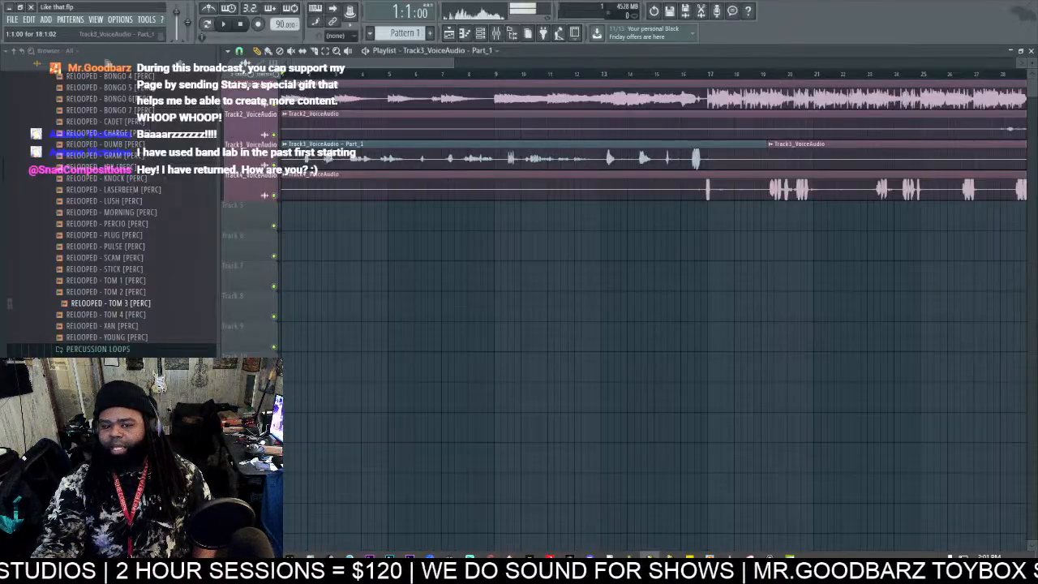
pyautogui.doubleClick(393, 157)
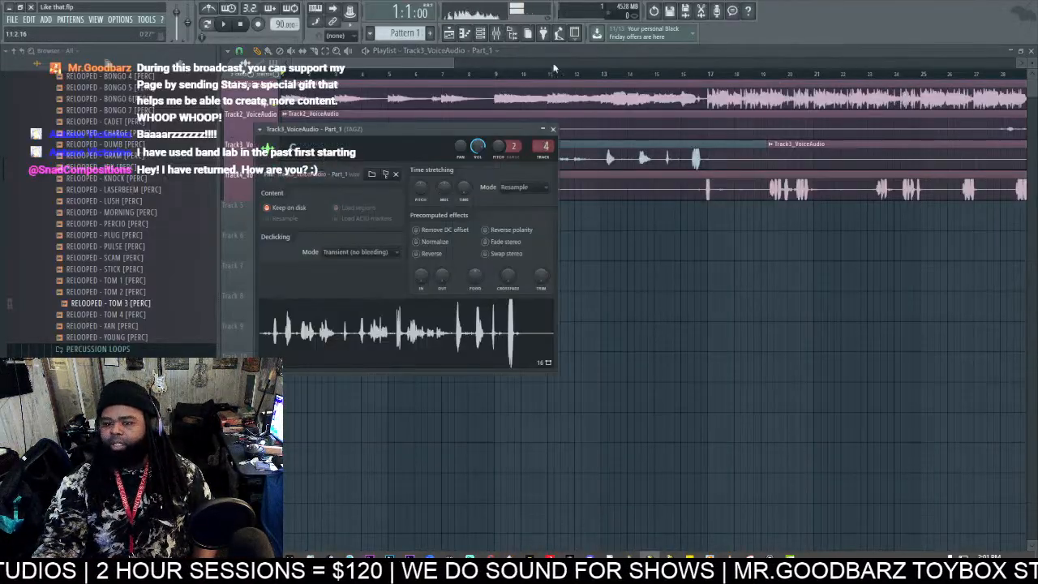
pyautogui.click(552, 130)
pyautogui.scroll(-7, 547, 165)
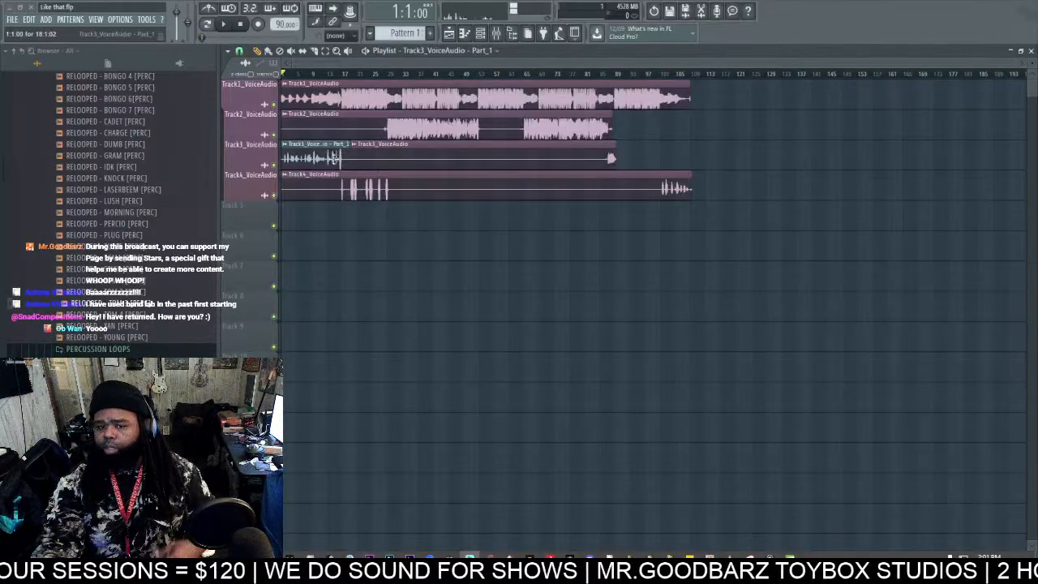
# Step: Open the Track3_VoiceAudio - Part_1 channel settings together with the mixer at its TAGZ track, and widen the mixer to show more inserts
pyautogui.doubleClick(322, 153)
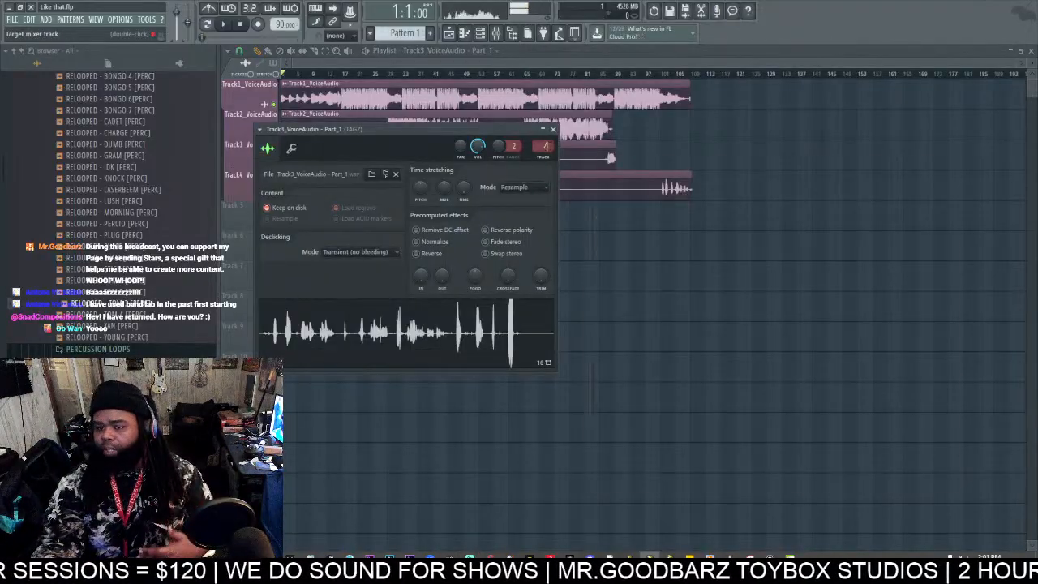
pyautogui.doubleClick(548, 147)
pyautogui.click(497, 34)
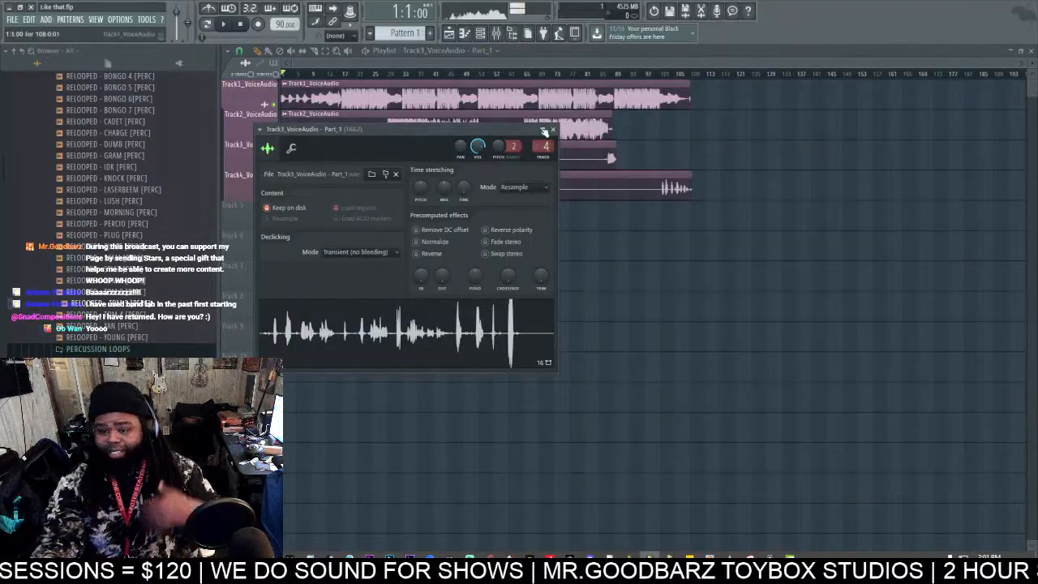
pyautogui.click(496, 34)
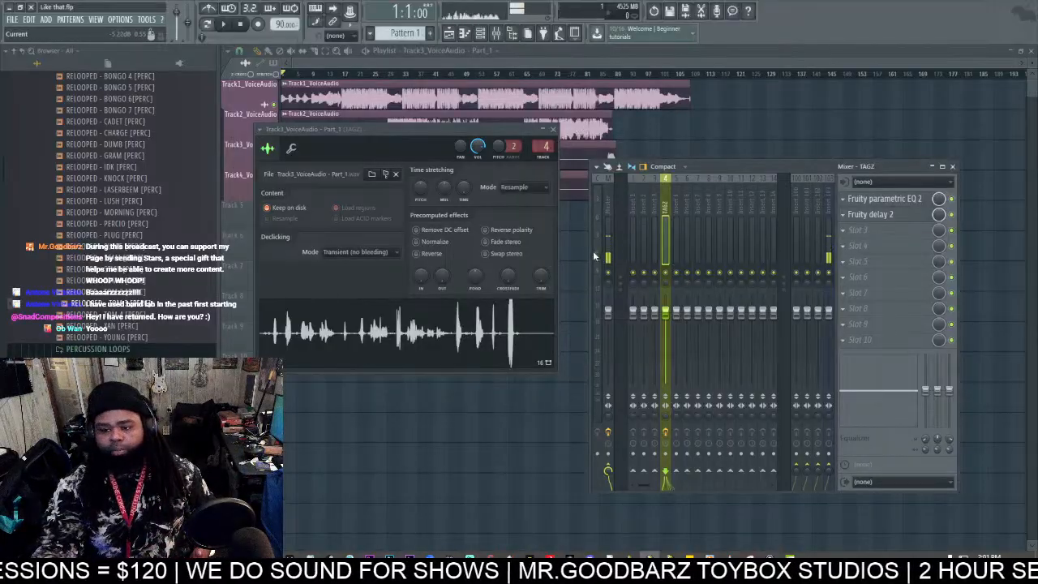
pyautogui.moveTo(591, 276); pyautogui.dragTo(296, 281)
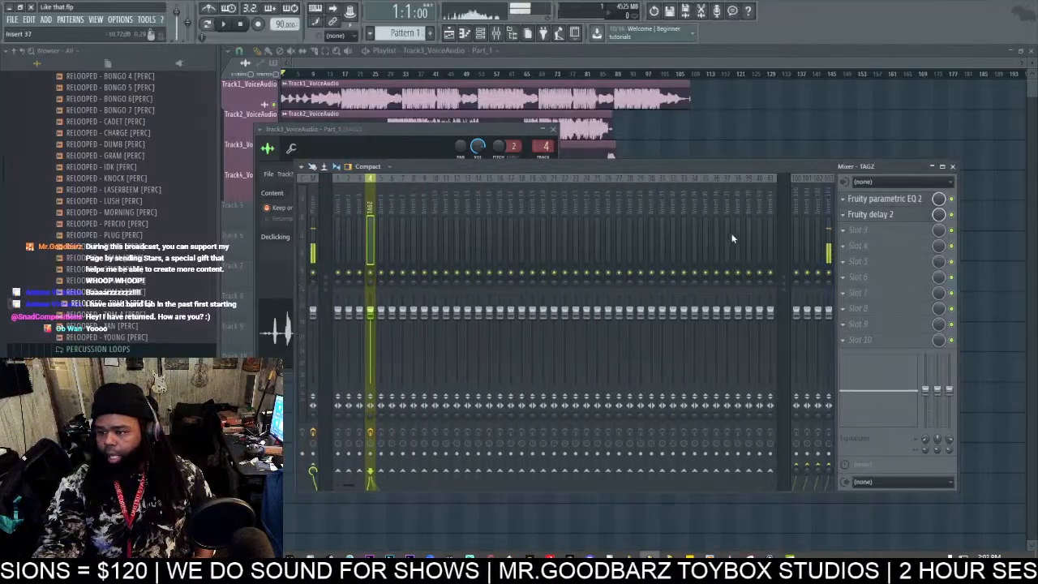
# Step: Look over other mixer inserts, including Insert 100, and select the TAGZ track again to view its effects
pyautogui.click(817, 235)
pyautogui.click(797, 223)
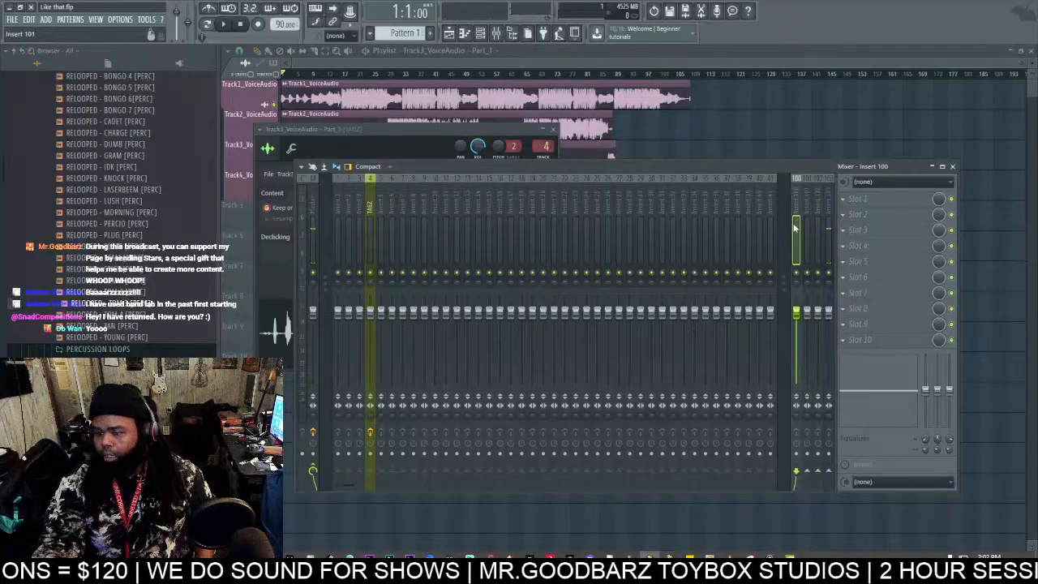
pyautogui.click(334, 227)
pyautogui.click(370, 207)
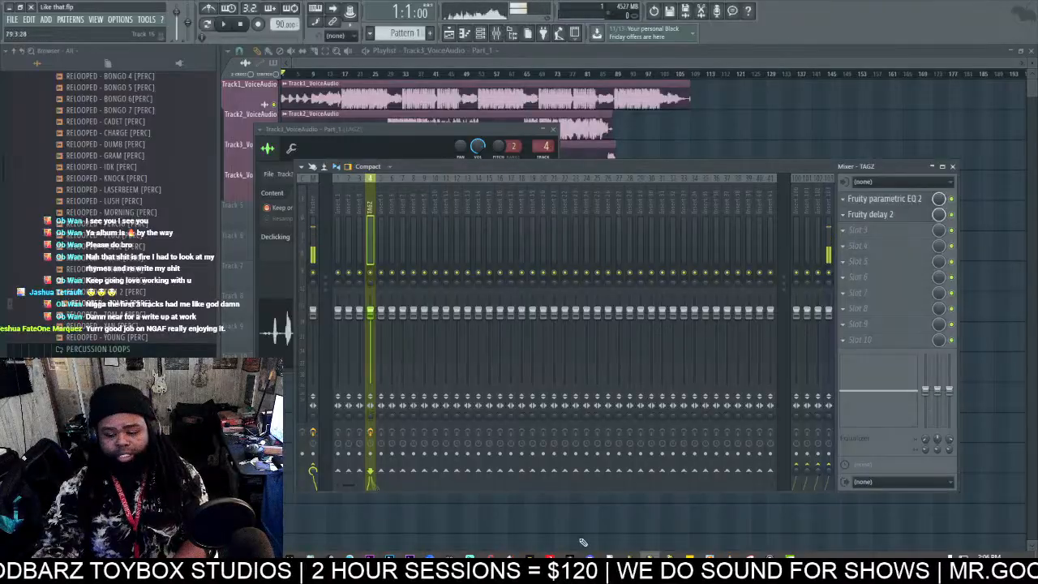
pyautogui.moveTo(570, 559)
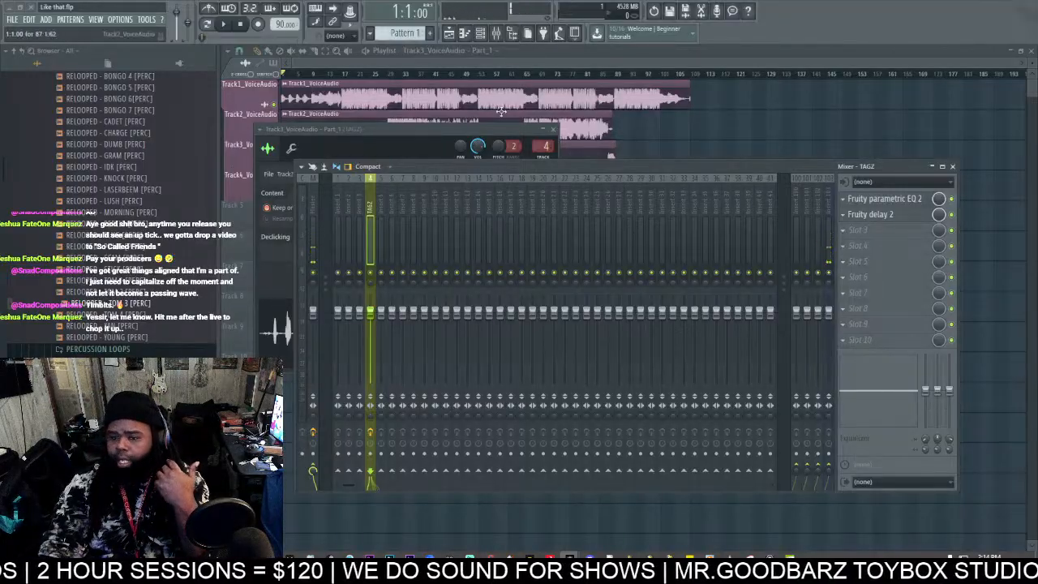
# Step: Free the first effect slot on the TAGZ mixer track by moving Fruity delay 2 and Fruity parametric EQ 2 down one slot each
pyautogui.click(464, 68)
pyautogui.scroll(3, 464, 67)
pyautogui.doubleClick(390, 154)
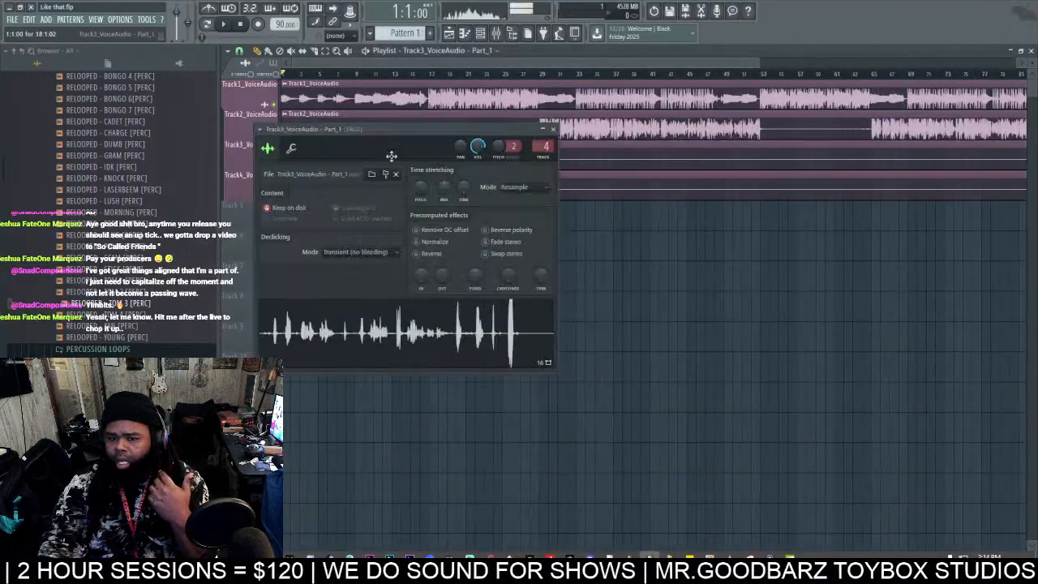
pyautogui.doubleClick(546, 146)
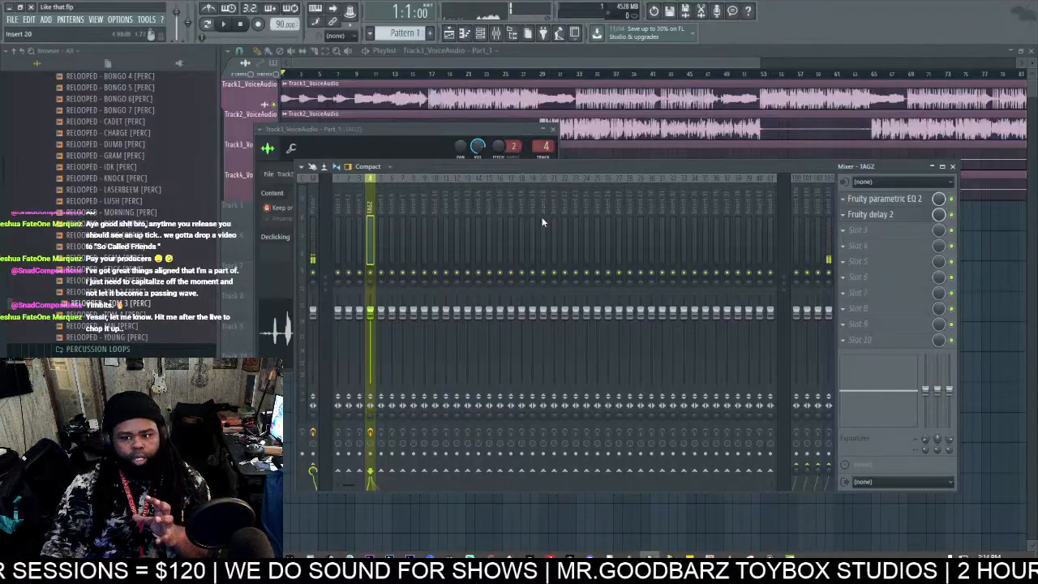
pyautogui.click(843, 214)
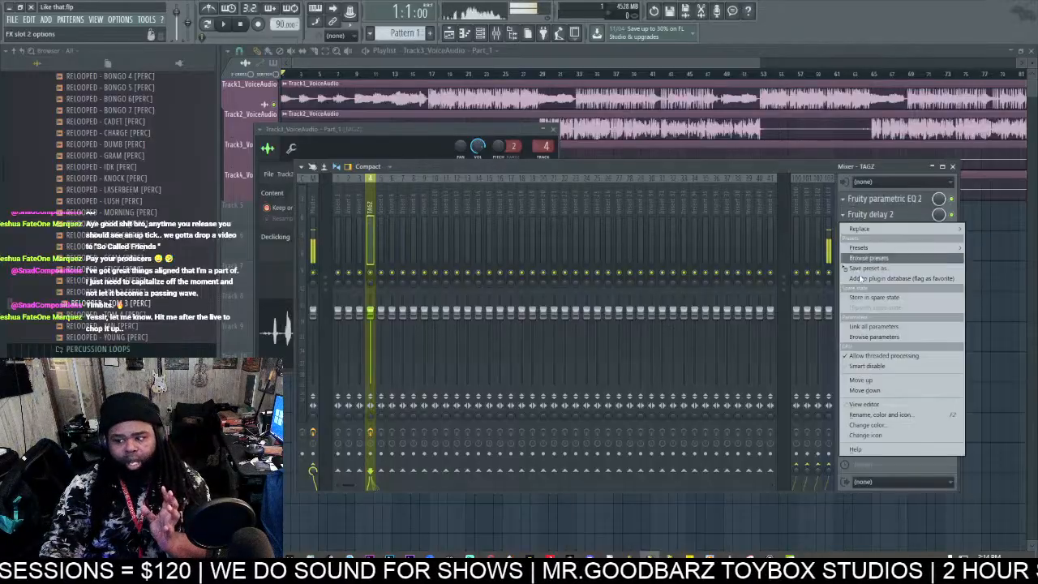
pyautogui.click(897, 390)
pyautogui.click(843, 200)
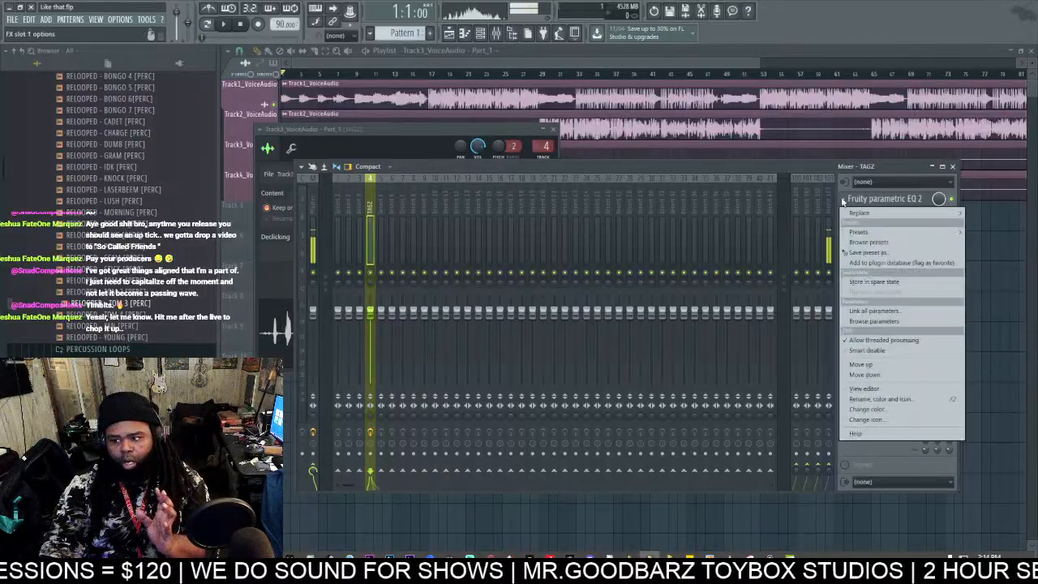
pyautogui.click(864, 374)
# Step: Set the playlist snap to Bar and select the time range from bar 1 to bar 17
pyautogui.click(495, 57)
pyautogui.scroll(3, 494, 122)
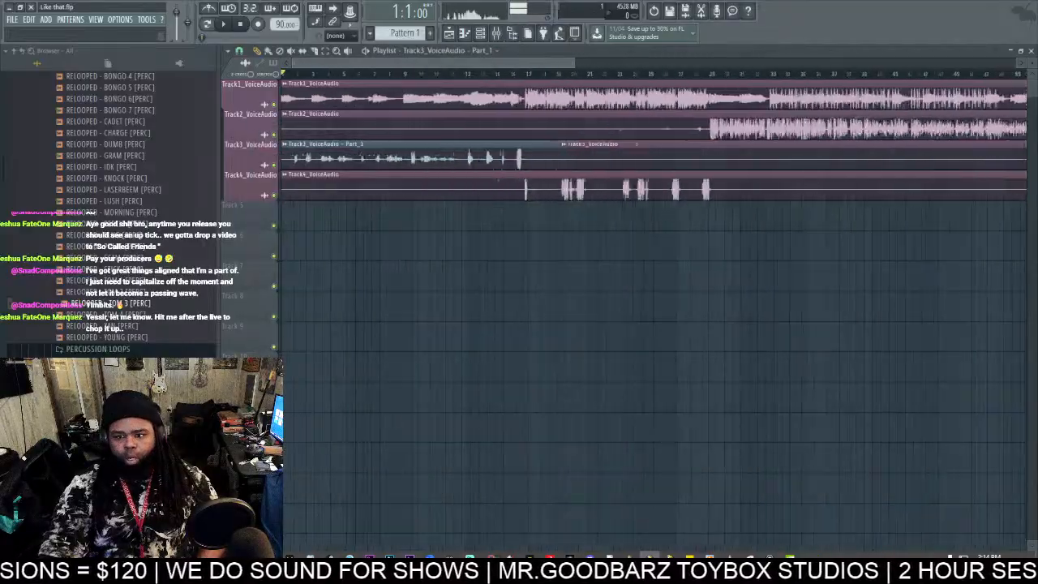
pyautogui.click(239, 51)
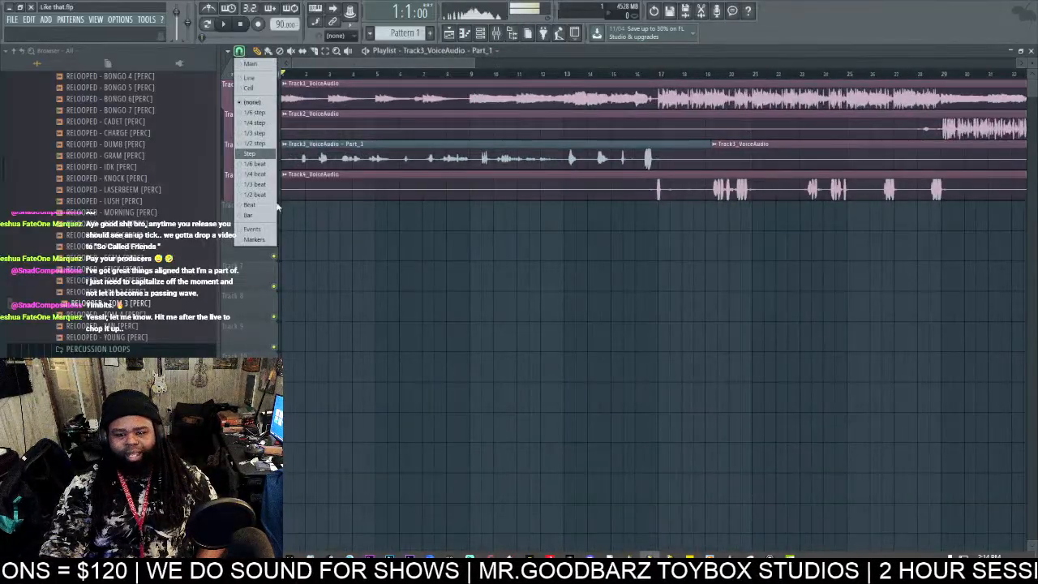
pyautogui.click(248, 215)
pyautogui.moveTo(662, 76); pyautogui.dragTo(282, 76)
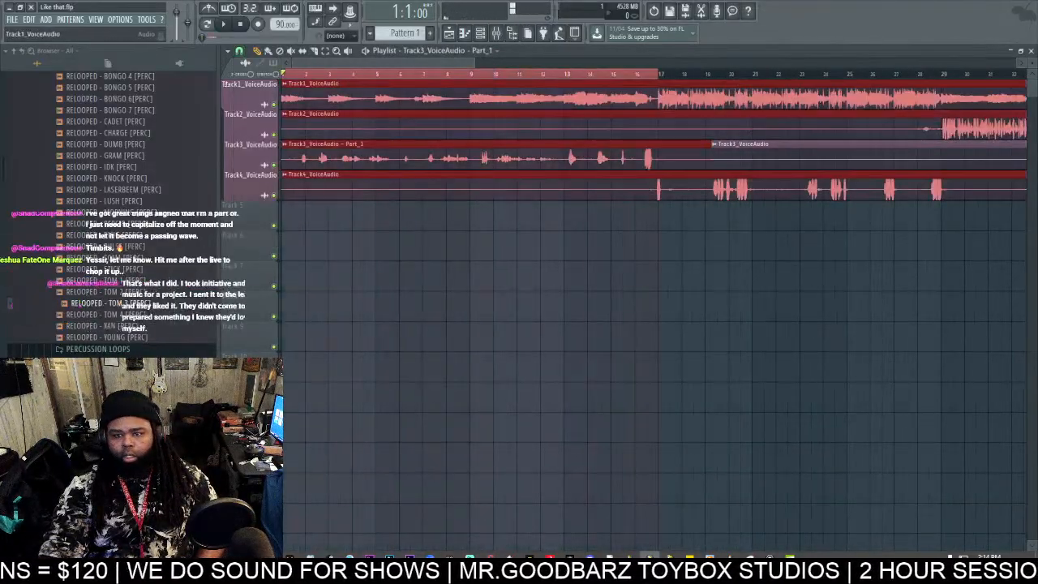
# Step: Play the selected section from its start twice to listen to all vocal tracks together, stopping after each listen
pyautogui.press('space')
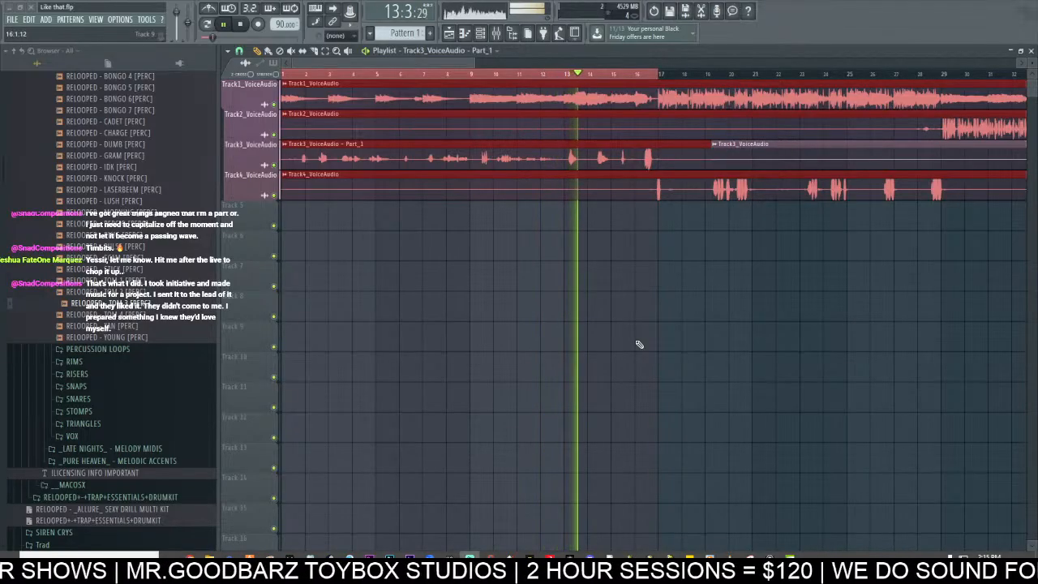
pyautogui.click(239, 25)
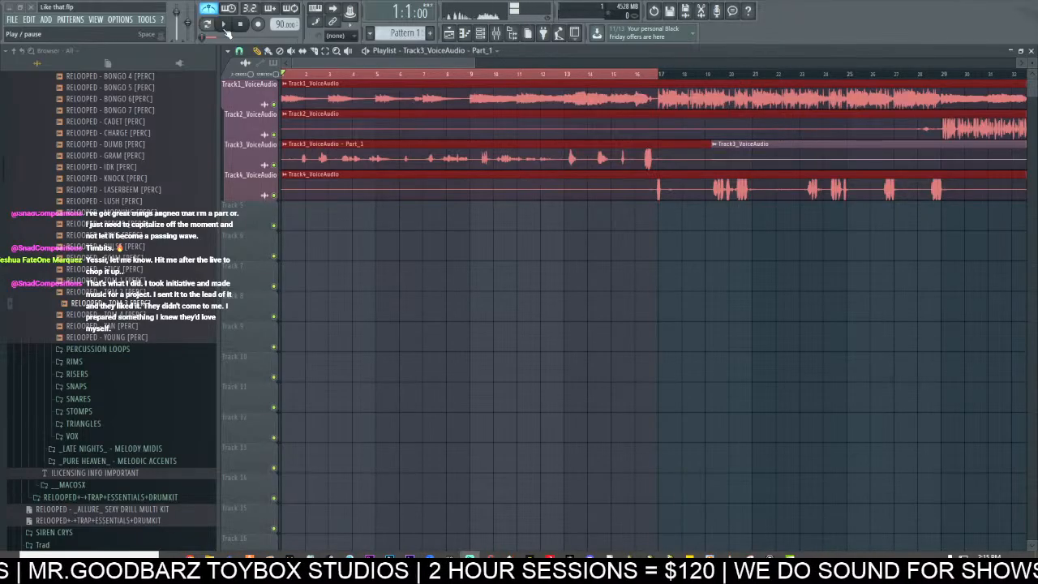
pyautogui.click(225, 25)
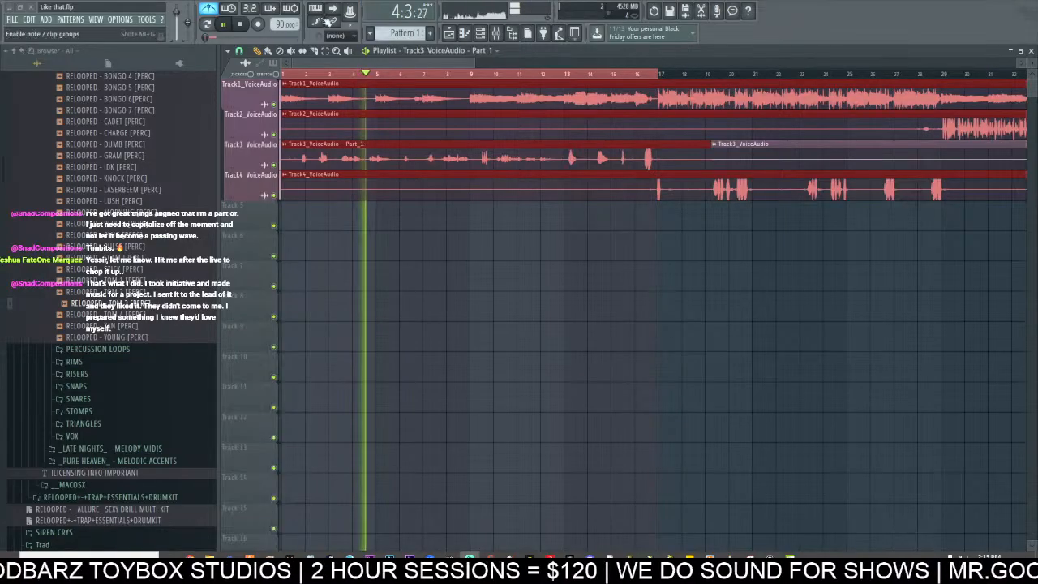
pyautogui.press('space')
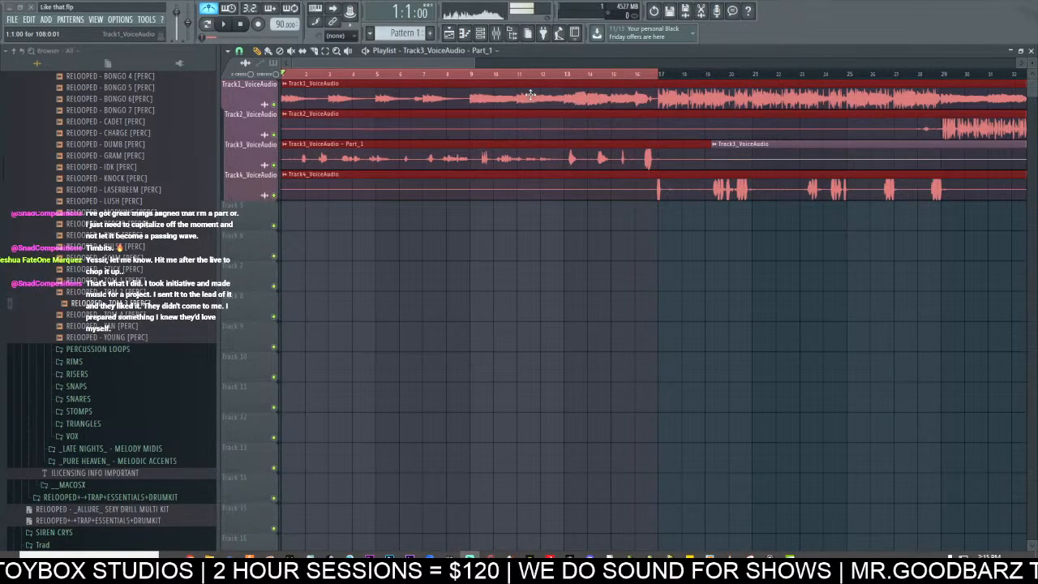
# Step: Check the TAGZ track's effect slots in the mixer and solo the Track3_VoiceAudio playlist track
pyautogui.click(498, 34)
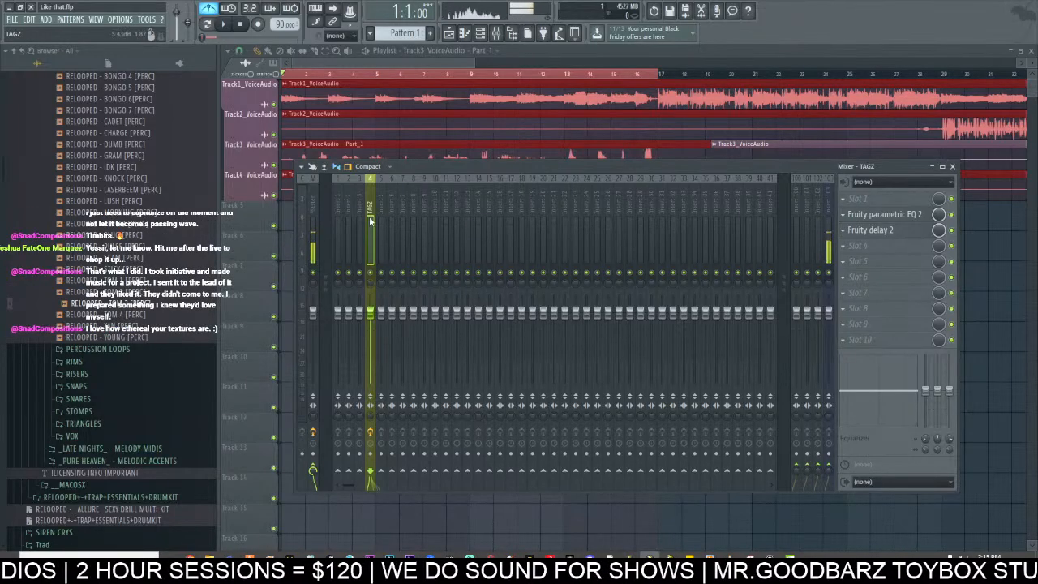
pyautogui.click(397, 67)
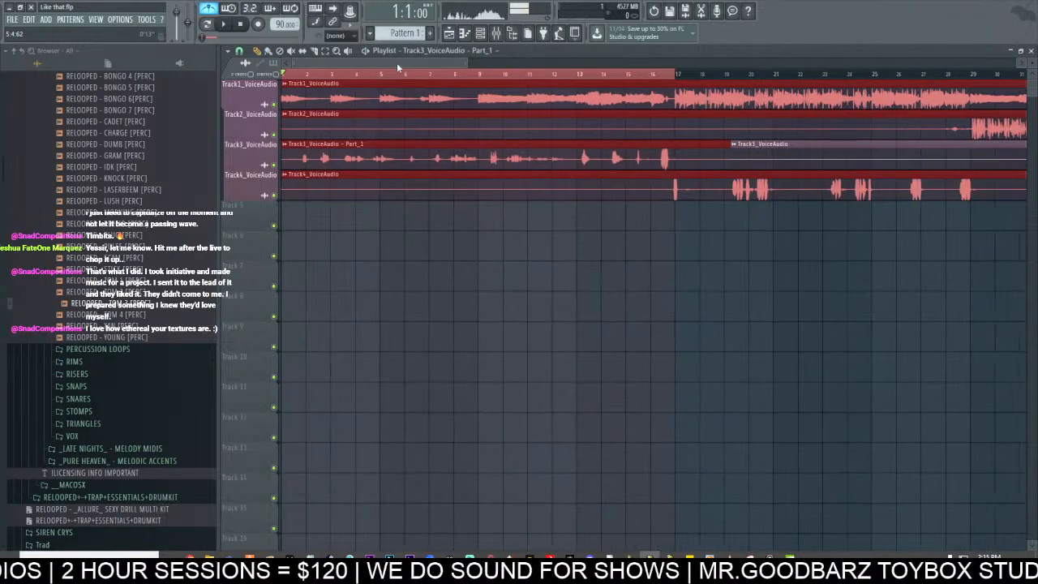
pyautogui.rightClick(274, 197)
pyautogui.click(278, 165)
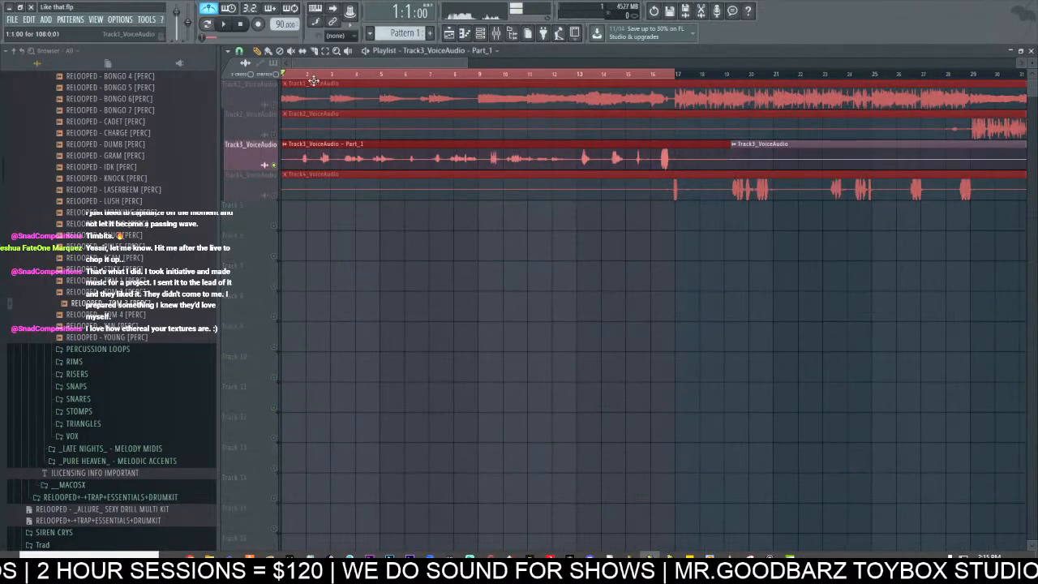
# Step: Load WaveShell-VST 9.0_x64 into the first effect slot of the TAGZ mixer track and choose RVox Mono
pyautogui.click(506, 32)
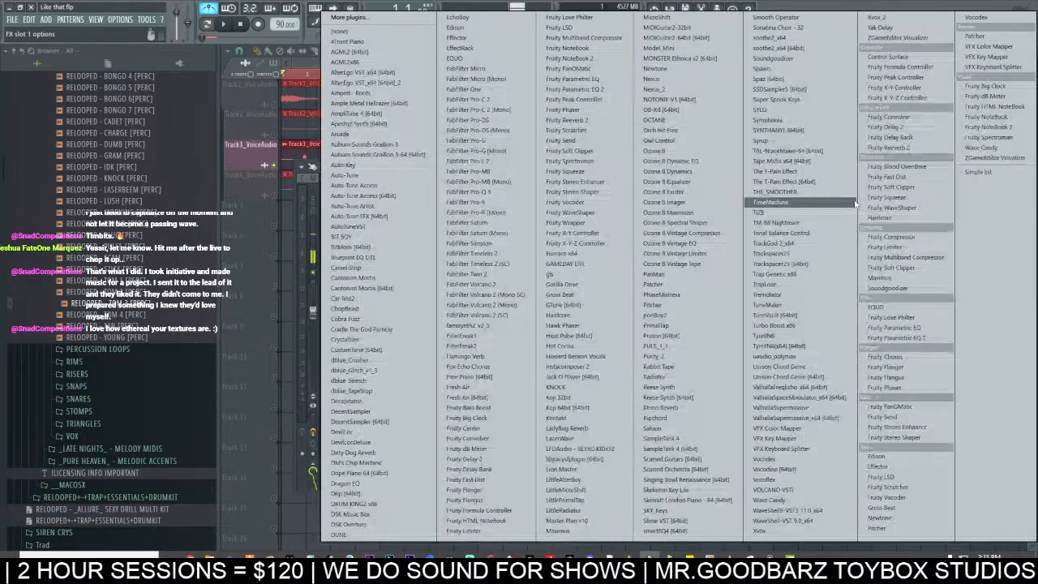
pyautogui.click(845, 198)
pyautogui.click(786, 521)
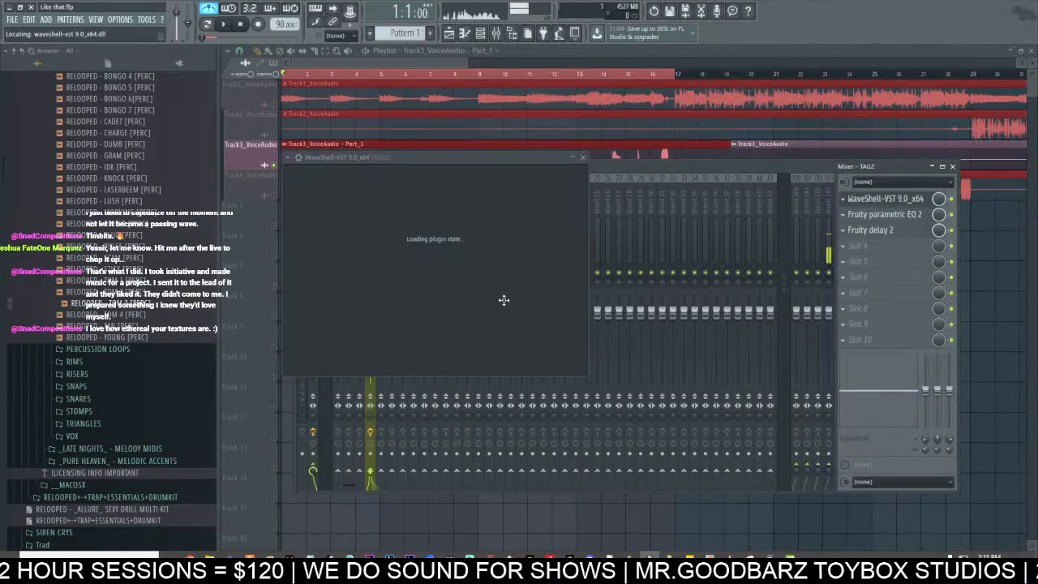
pyautogui.click(439, 221)
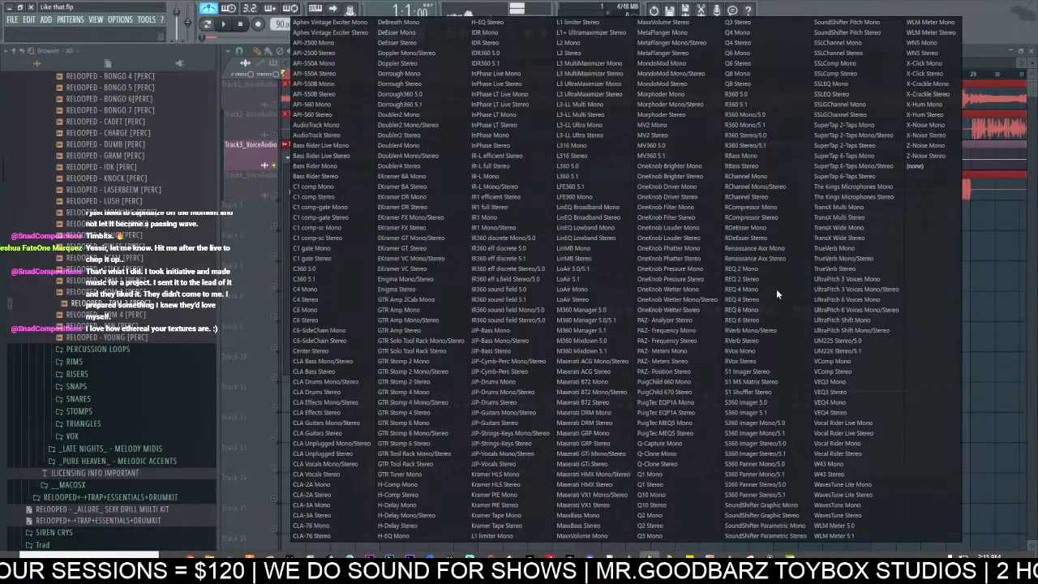
pyautogui.click(772, 362)
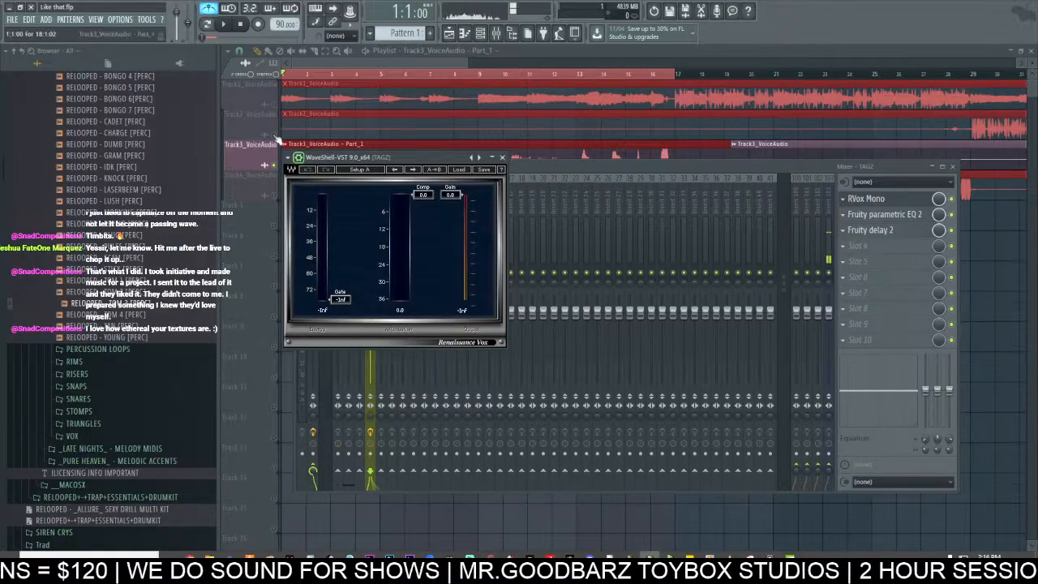
# Step: Audition the soloed Track3 vocal and set the Renaissance Vox gate to -16.0
pyautogui.click(225, 29)
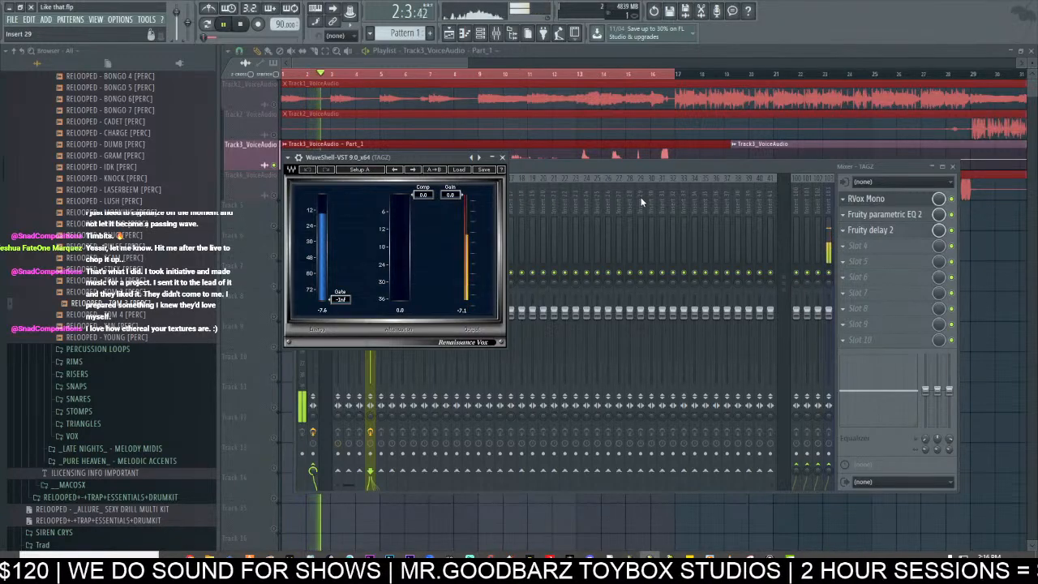
pyautogui.press('space')
pyautogui.moveTo(339, 299); pyautogui.dragTo(340, 248)
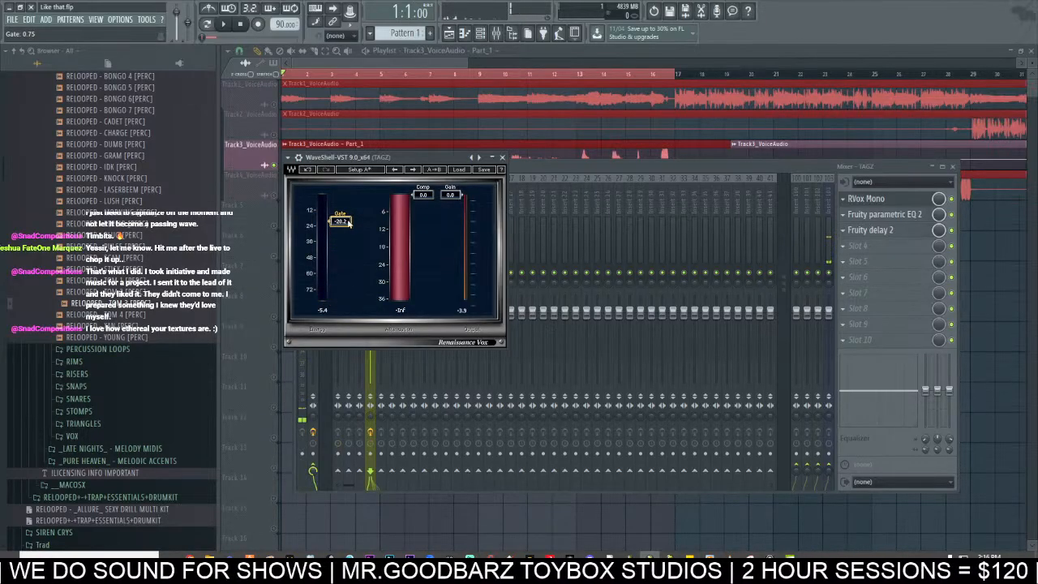
pyautogui.click(224, 26)
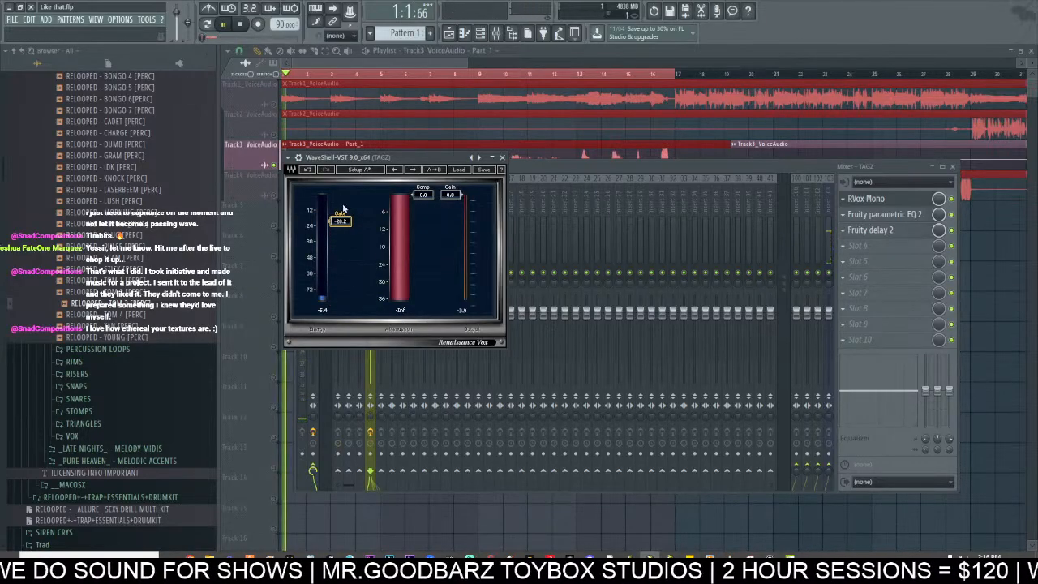
pyautogui.moveTo(338, 230)
pyautogui.mouseDown()
pyautogui.moveTo(340, 297)
pyautogui.moveTo(339, 217)
pyautogui.mouseUp()
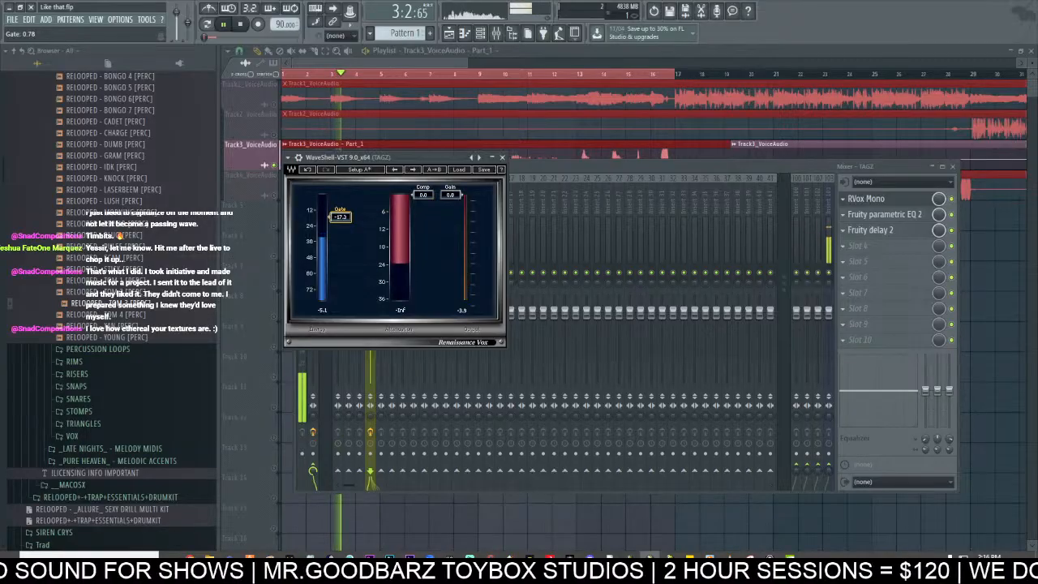
pyautogui.click(243, 24)
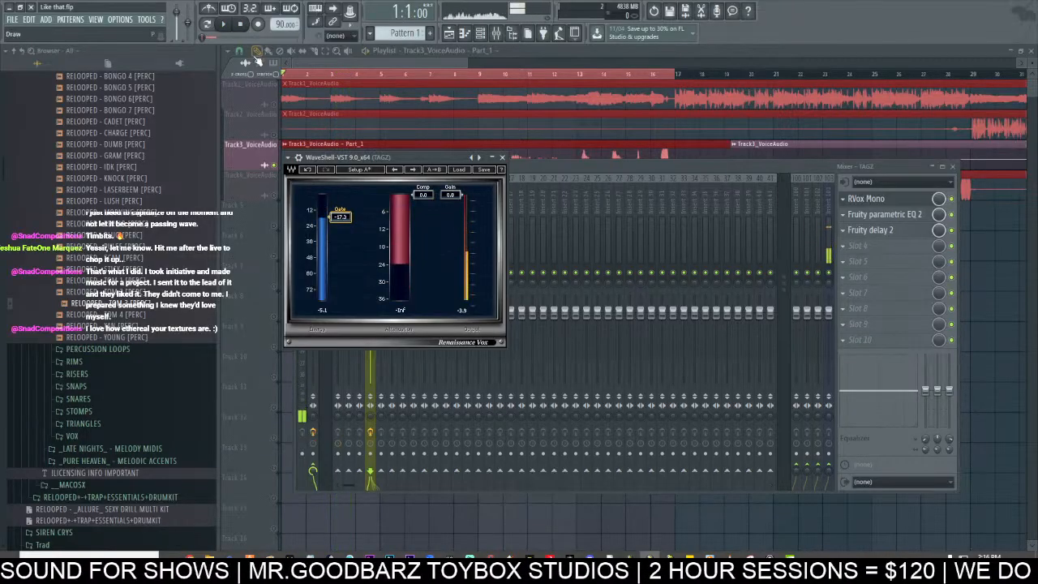
pyautogui.click(223, 24)
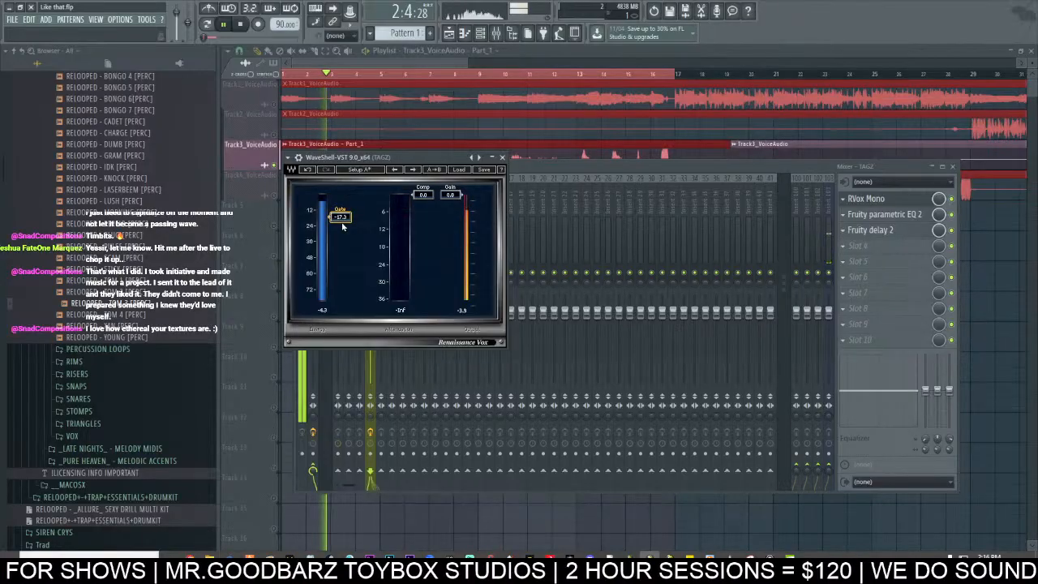
pyautogui.moveTo(338, 216); pyautogui.dragTo(339, 210)
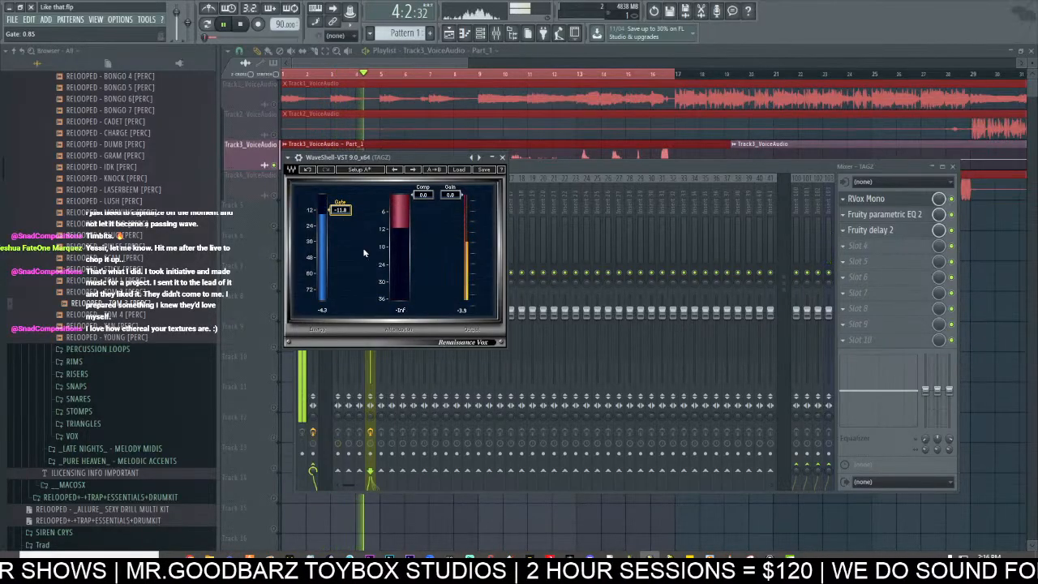
pyautogui.moveTo(340, 210); pyautogui.dragTo(340, 215)
# Step: Set the Renaissance Vox compression to -11.9, stop playback and return to the playlist
pyautogui.moveTo(422, 195); pyautogui.dragTo(422, 230)
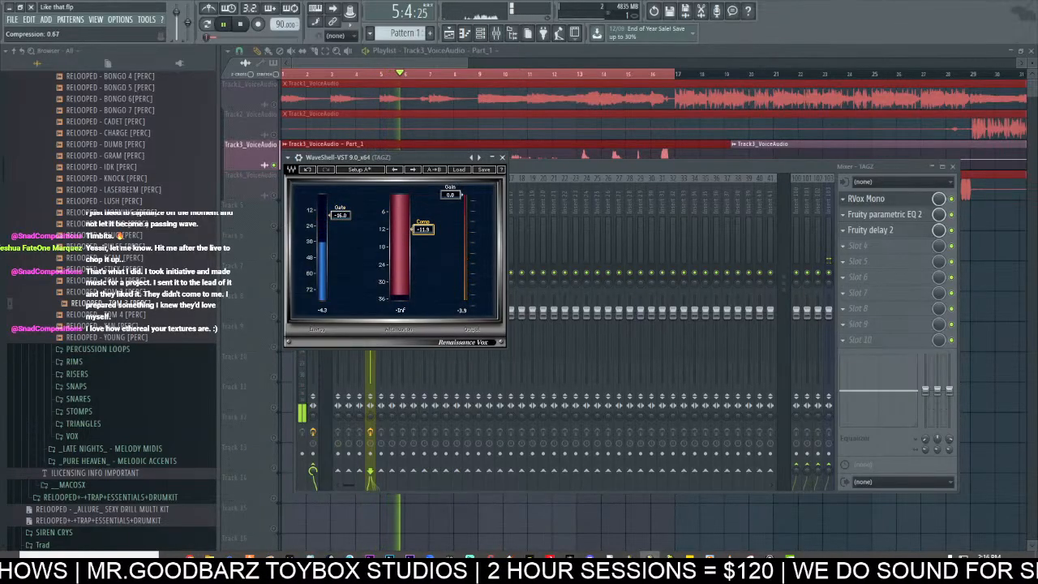
pyautogui.click(386, 66)
pyautogui.scroll(3, 374, 63)
pyautogui.press('space')
# Step: Create a volume automation envelope for the Track3_VoiceAudio - Part_1 clip
pyautogui.click(317, 226)
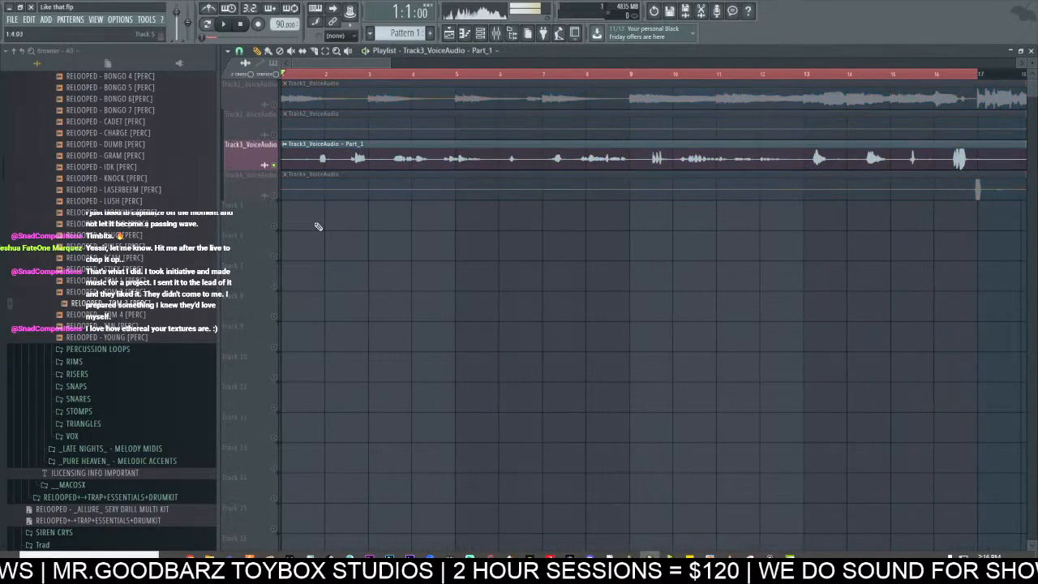
pyautogui.click(290, 146)
pyautogui.moveTo(405, 226)
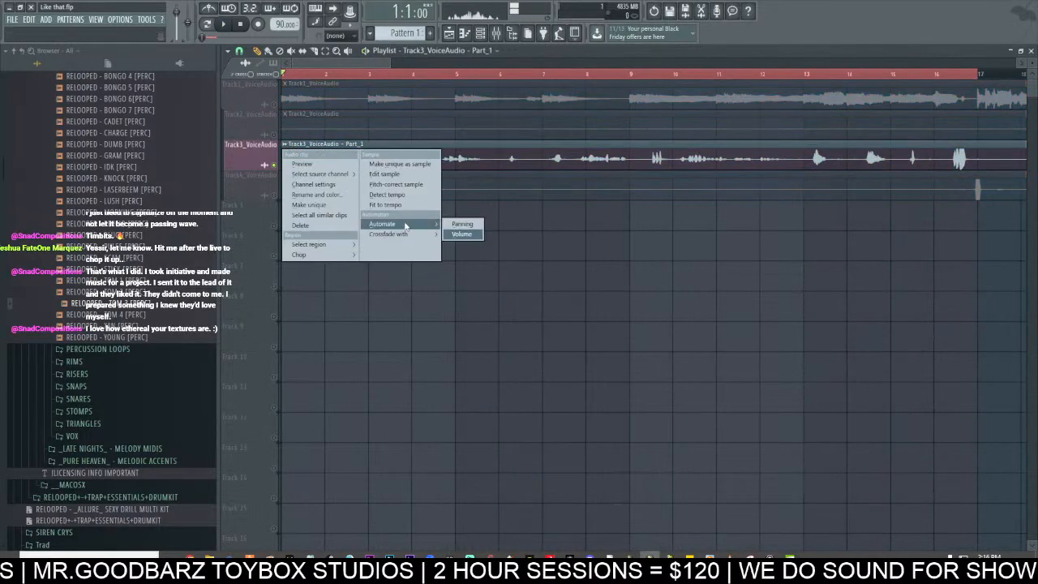
pyautogui.click(461, 225)
# Step: Turn playlist snapping off and add a volume envelope point pulled down to the bottom just before the first vocal phrase near bar 2
pyautogui.click(242, 55)
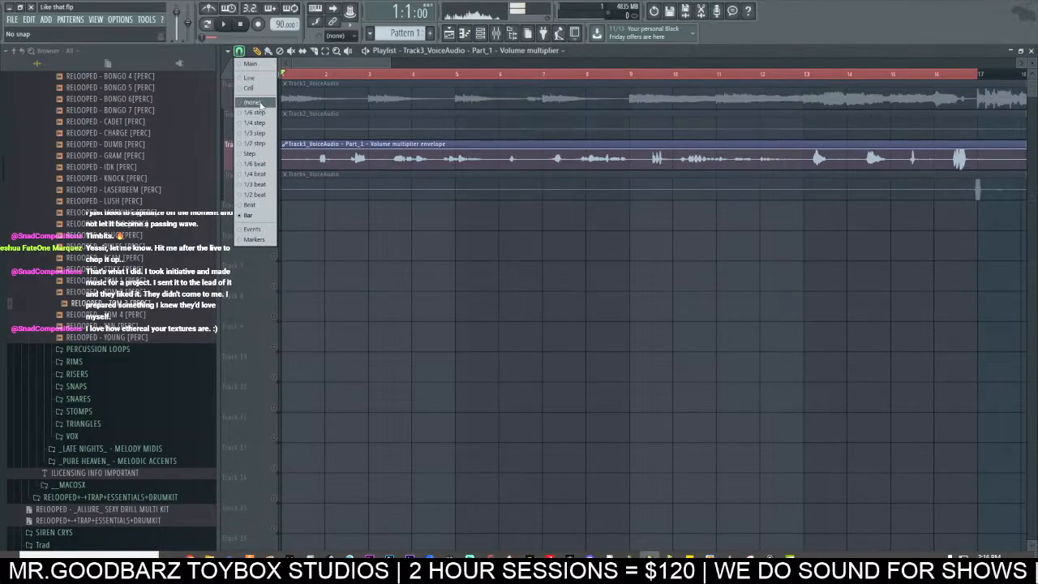
pyautogui.click(261, 105)
pyautogui.rightClick(285, 164)
pyautogui.moveTo(288, 199); pyautogui.dragTo(313, 188)
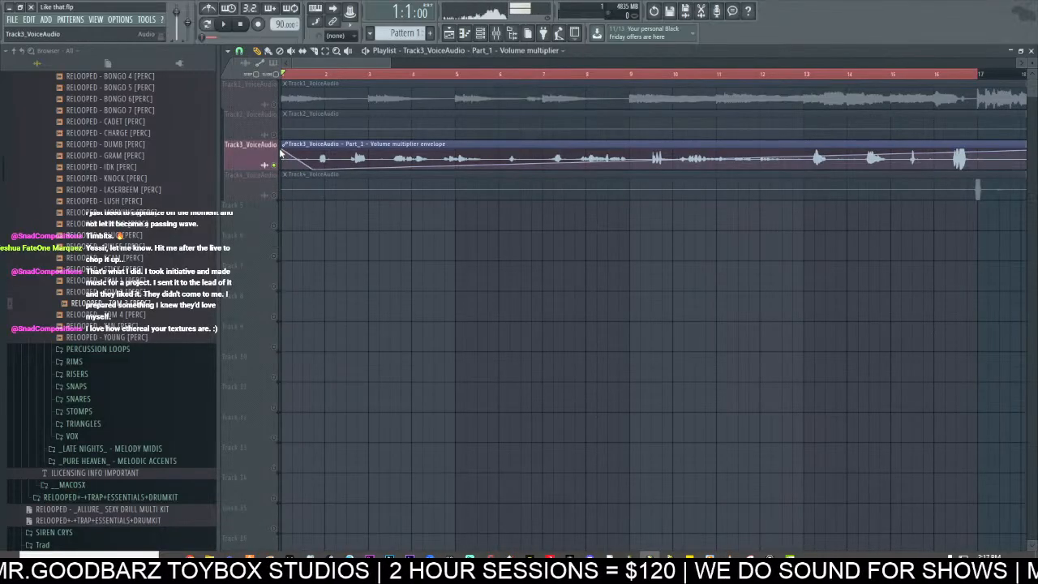
# Step: Unmute Track1_VoiceAudio and, during playback, add envelope points that raise the volume on the first vocal phrase and drop it right after
pyautogui.click(274, 104)
pyautogui.press('space')
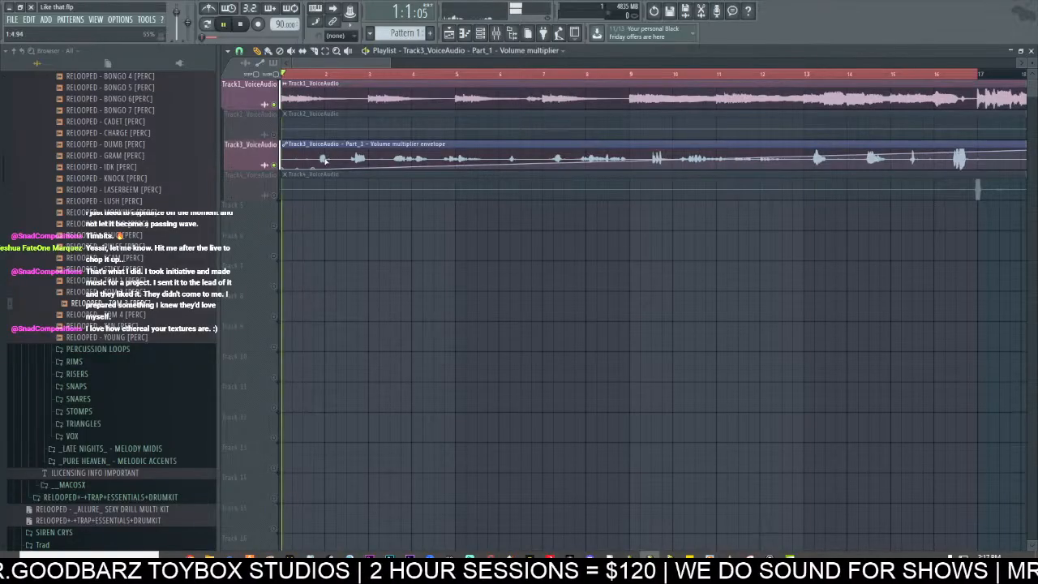
pyautogui.rightClick(322, 150)
pyautogui.rightClick(329, 161)
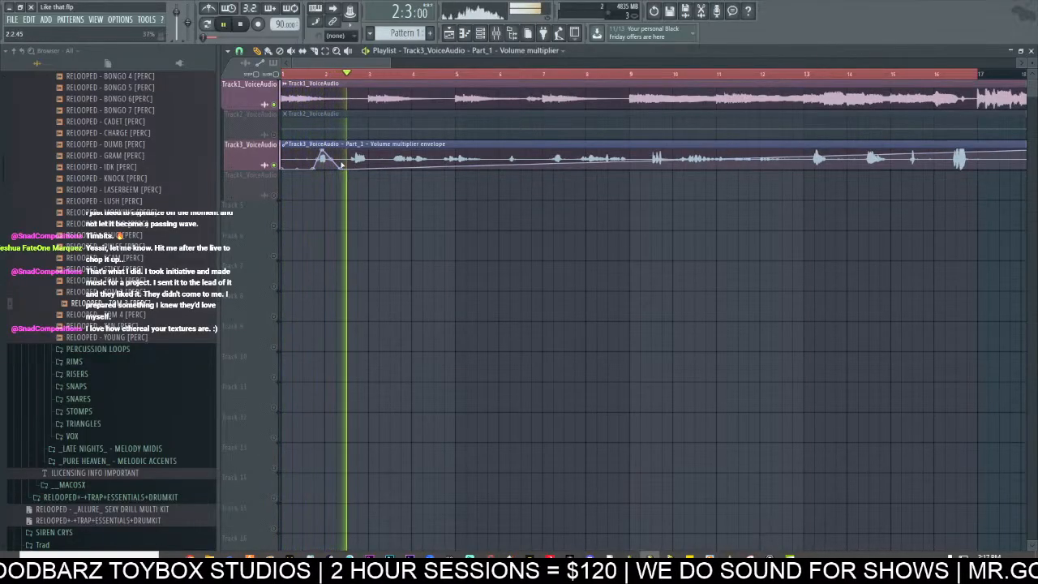
pyautogui.press('space')
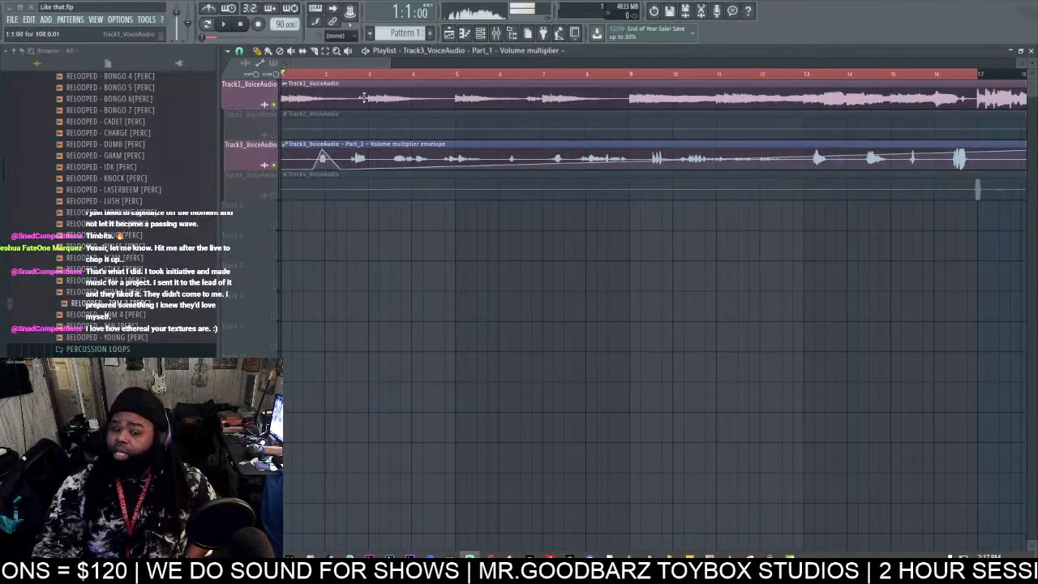
# Step: Open the Fruity parametric EQ 2 on the TAGZ mixer track to view its curve
pyautogui.click(496, 33)
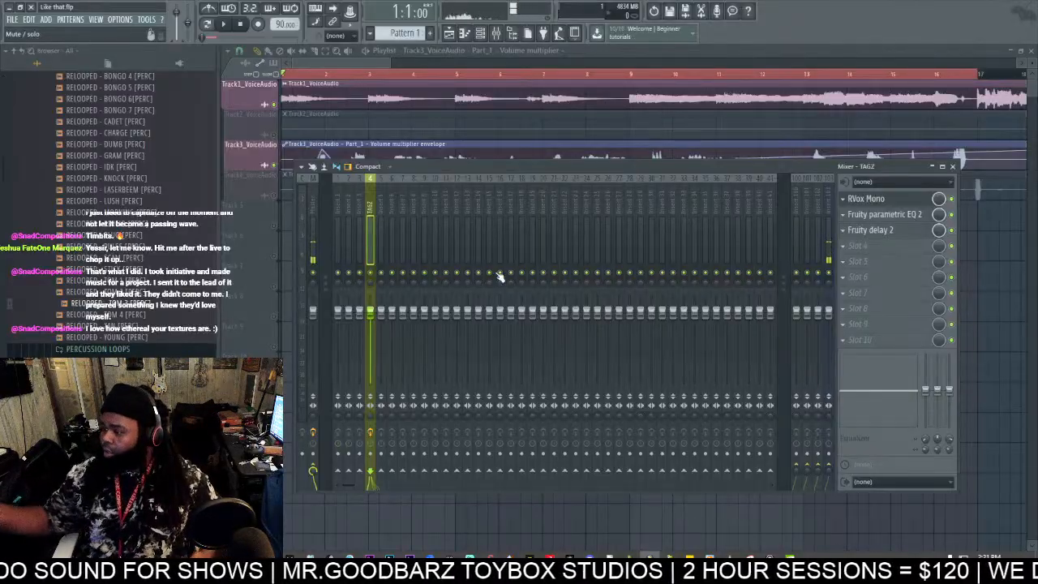
pyautogui.click(917, 217)
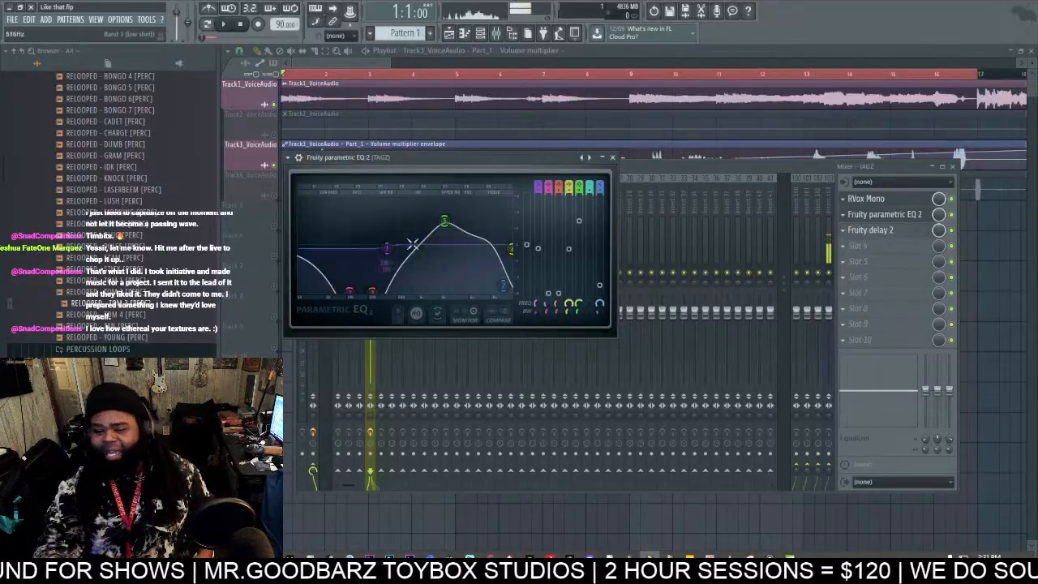
# Step: Lower the boosted peak in the upper mids of the TAGZ vocal's parametric EQ and open its RVox Mono
pyautogui.moveTo(445, 220); pyautogui.dragTo(436, 238)
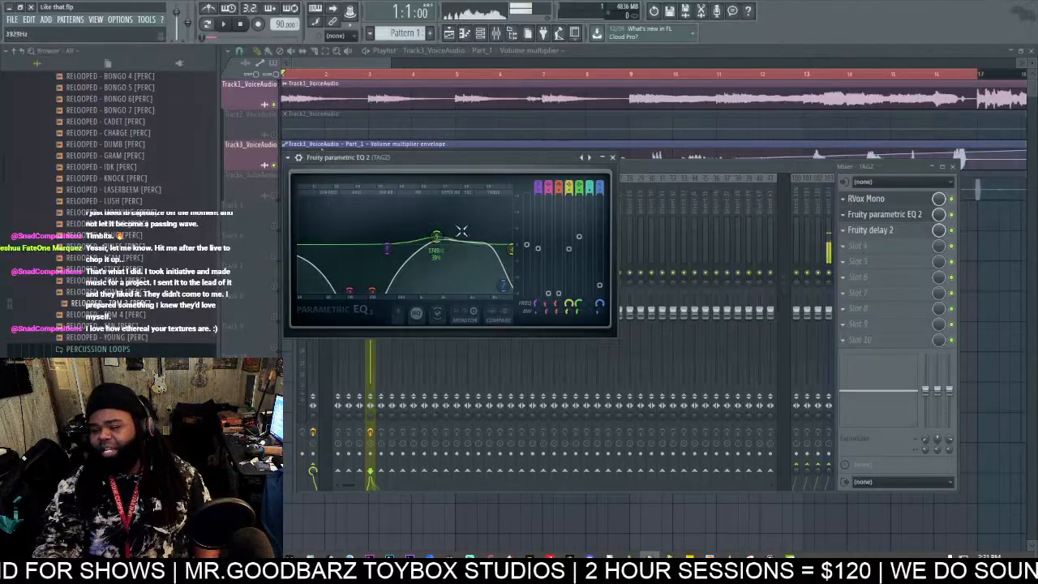
pyautogui.click(697, 167)
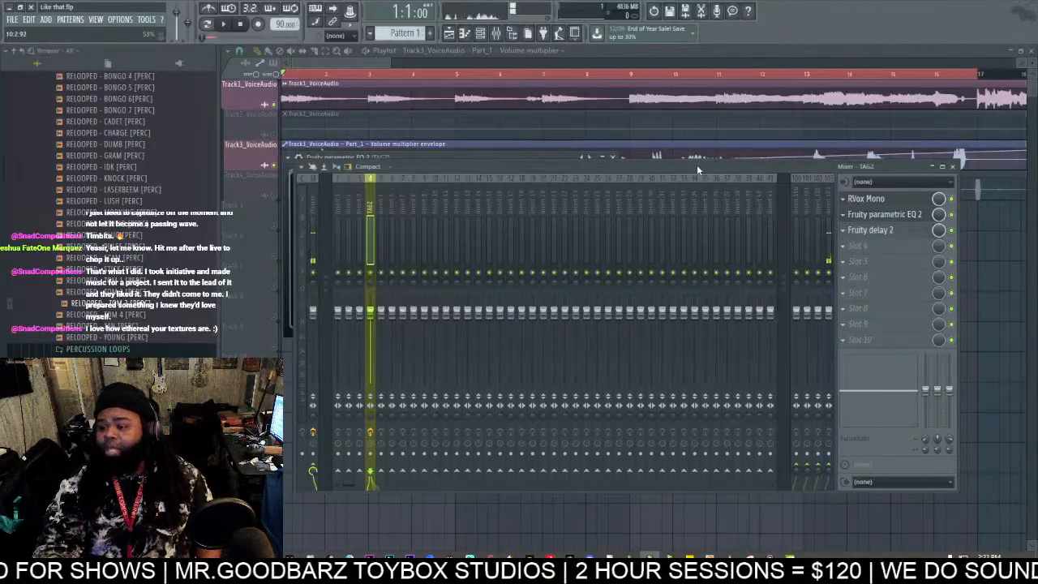
pyautogui.click(874, 200)
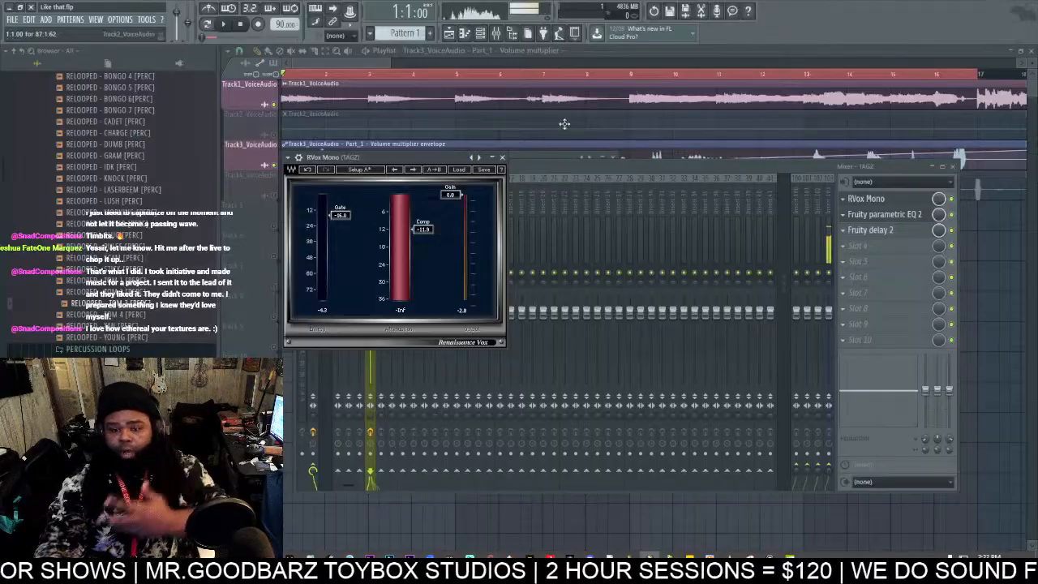
# Step: Set playlist snapping to none and add envelope points that raise the volume on the second vocal phrase before bar 3 and drop it after
pyautogui.click(412, 57)
pyautogui.moveTo(391, 64); pyautogui.dragTo(353, 63)
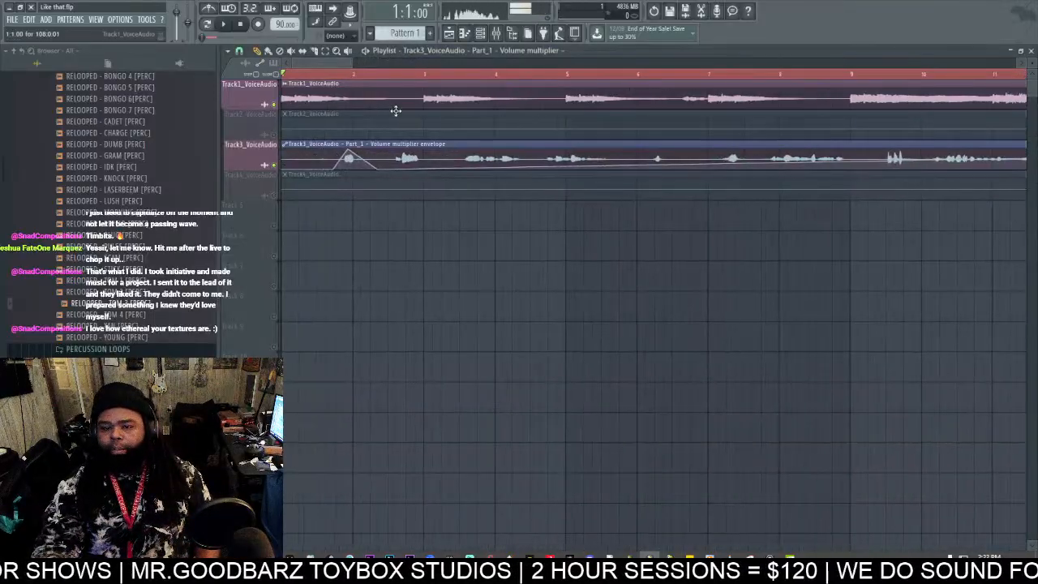
pyautogui.rightClick(396, 159)
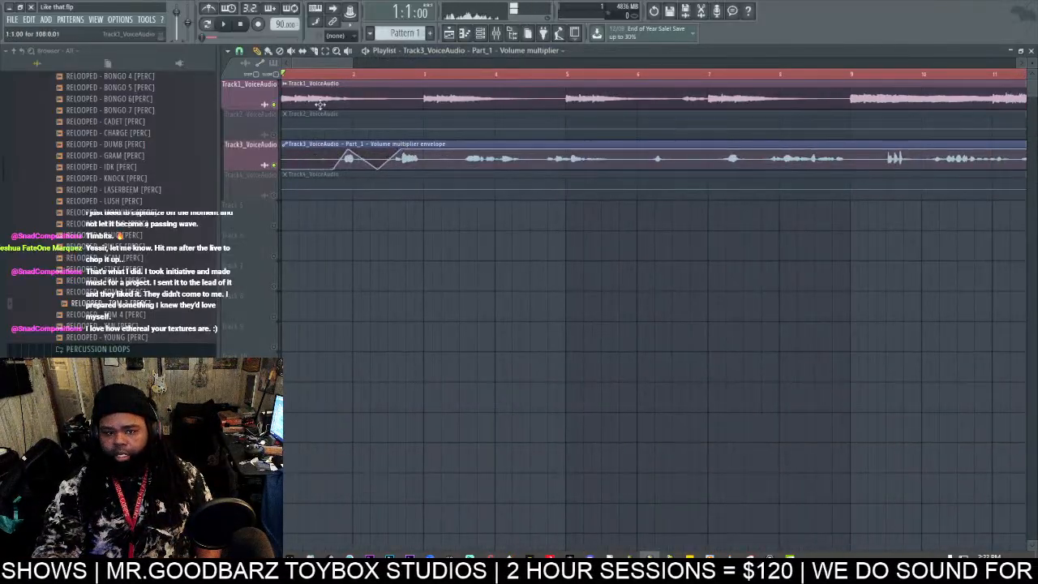
pyautogui.click(238, 51)
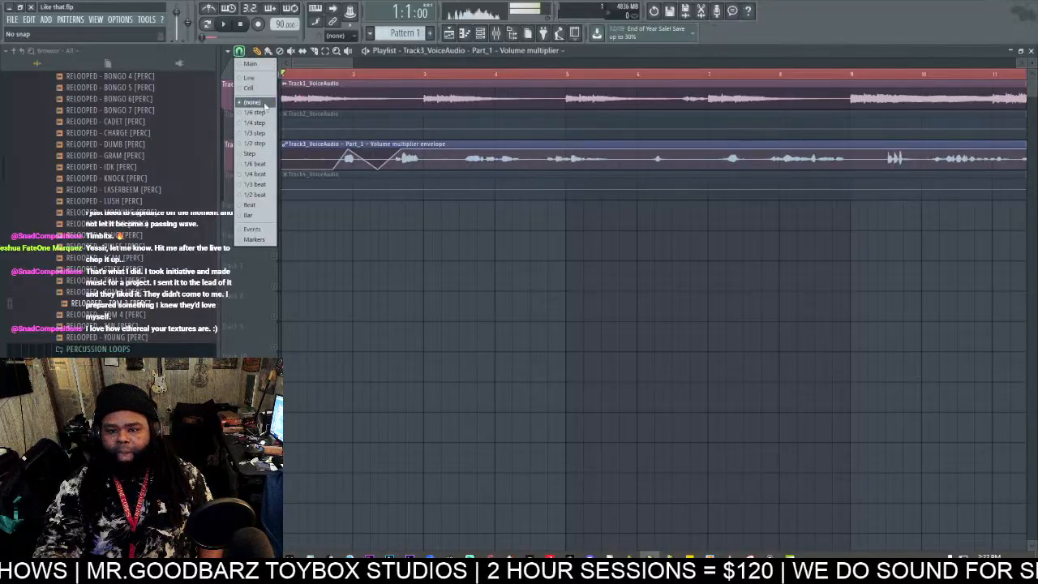
pyautogui.click(268, 103)
pyautogui.moveTo(403, 164); pyautogui.dragTo(422, 151)
pyautogui.press('space')
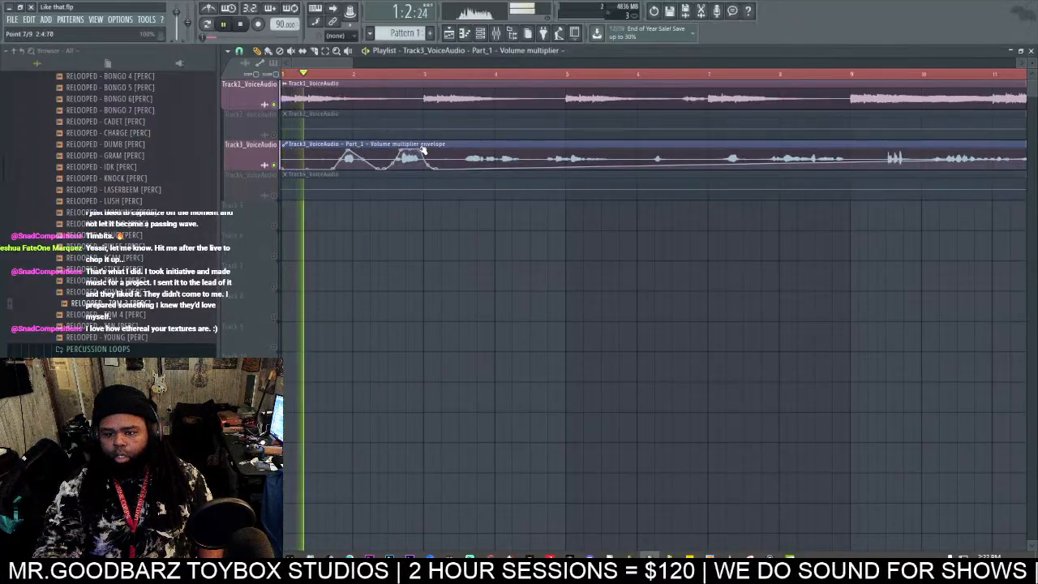
# Step: Add envelope points during playback that raise the volume on the vocal phrase around bar 4 and pull it down right after
pyautogui.rightClick(468, 151)
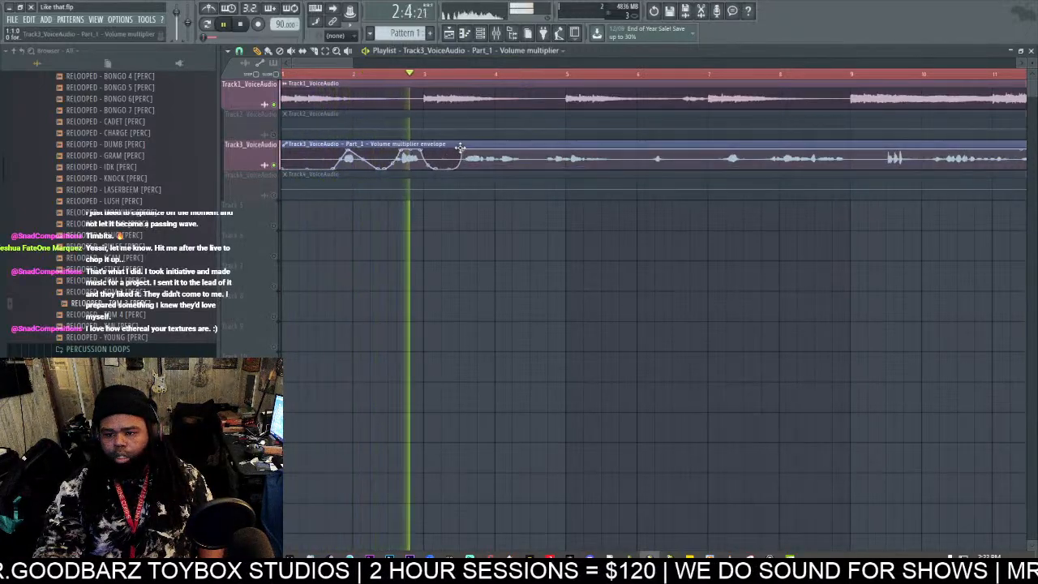
pyautogui.press('space')
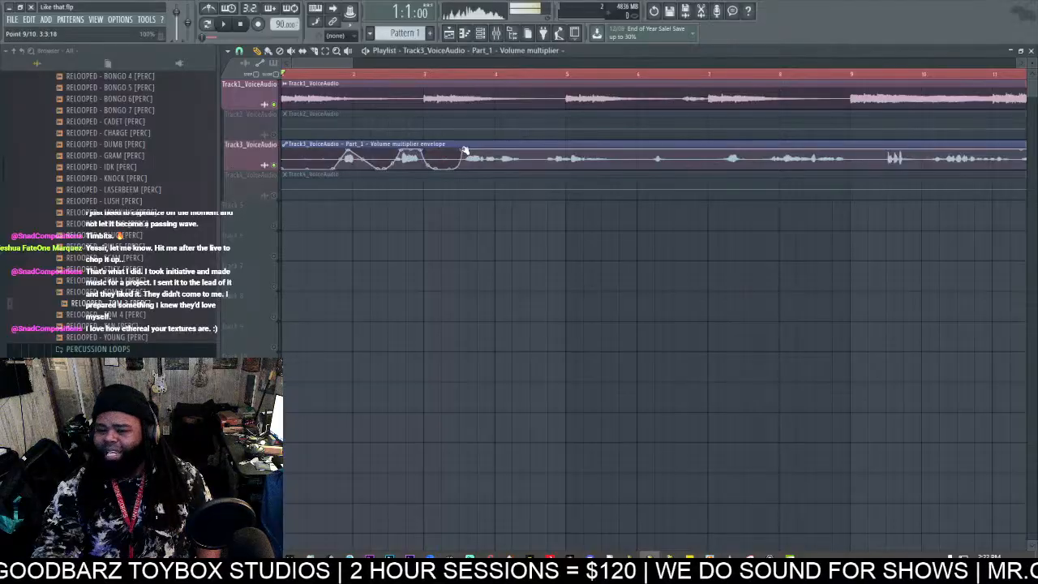
pyautogui.press('space')
pyautogui.rightClick(519, 149)
pyautogui.rightClick(523, 166)
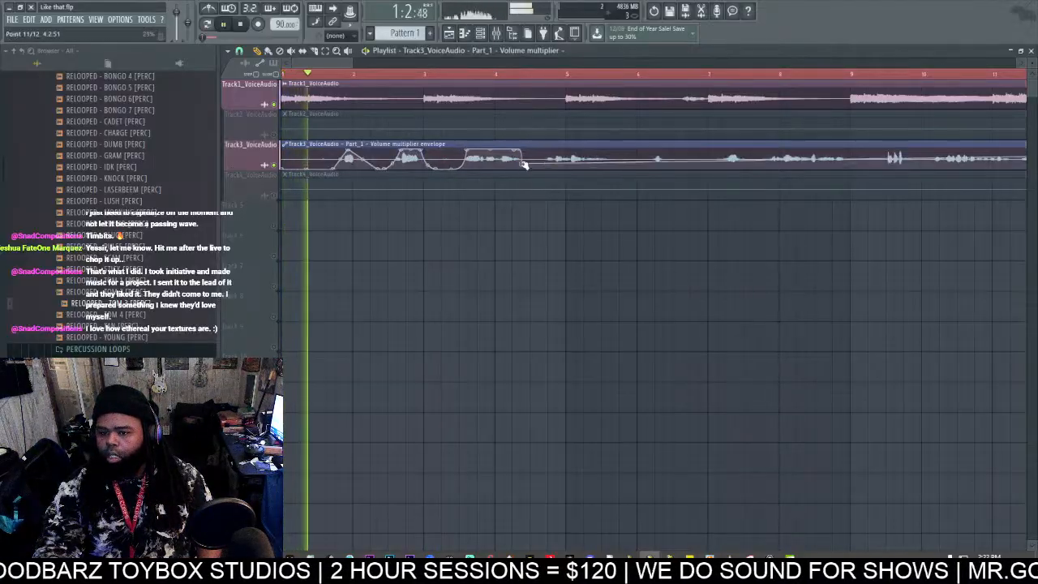
# Step: Add envelope points that raise the volume on the phrase around bar 5 and the short one after bar 6, dropping it after each
pyautogui.rightClick(560, 147)
pyautogui.rightClick(600, 145)
pyautogui.rightClick(614, 149)
pyautogui.rightClick(618, 169)
pyautogui.rightClick(640, 168)
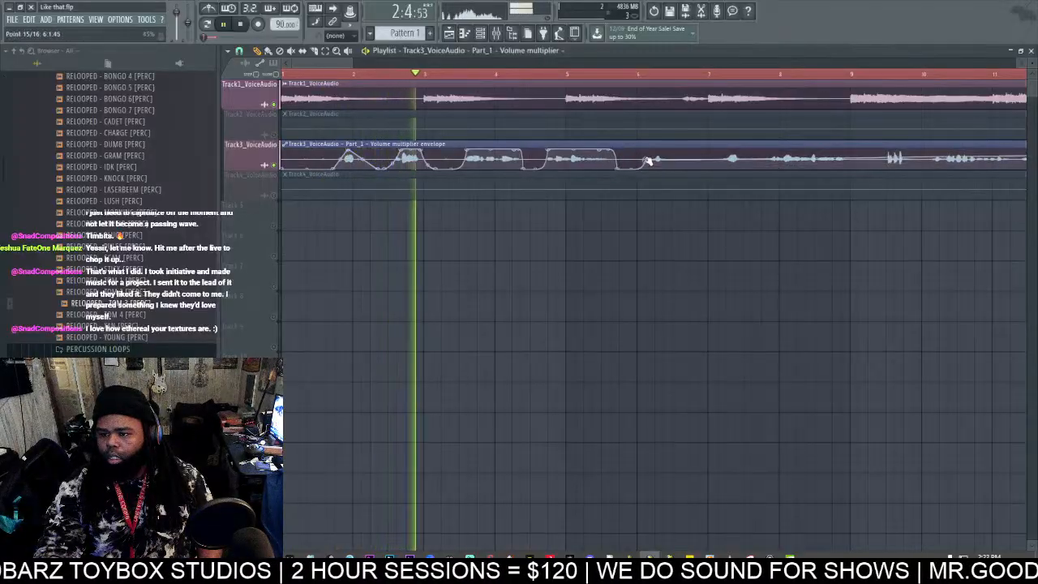
pyautogui.rightClick(653, 150)
pyautogui.rightClick(669, 150)
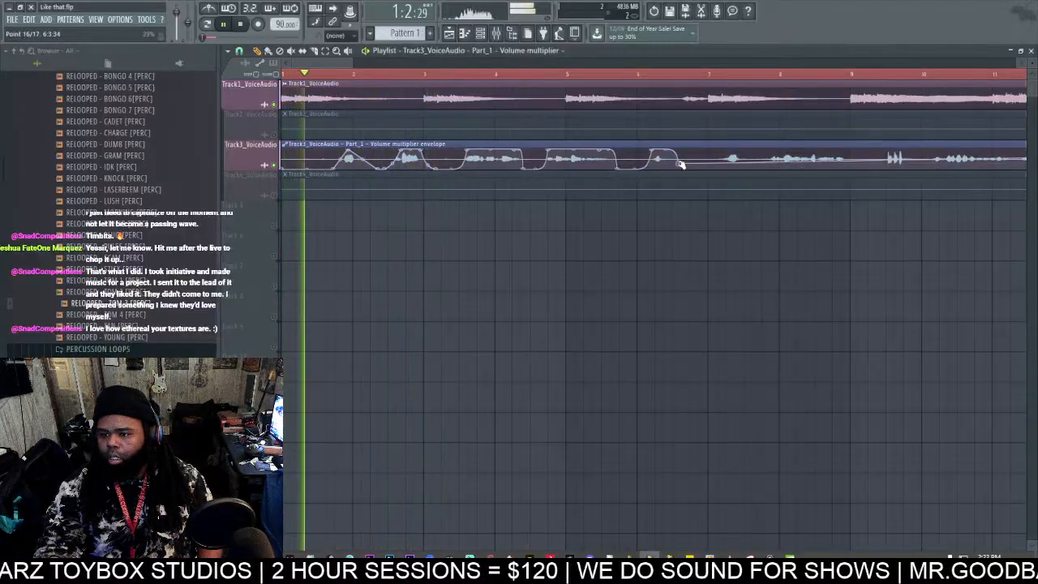
pyautogui.rightClick(673, 169)
# Step: Shape the envelope to raise the volume on the short phrase after bar 7 and the longer one around bar 8, lowering it after each
pyautogui.scroll(-1, 693, 64)
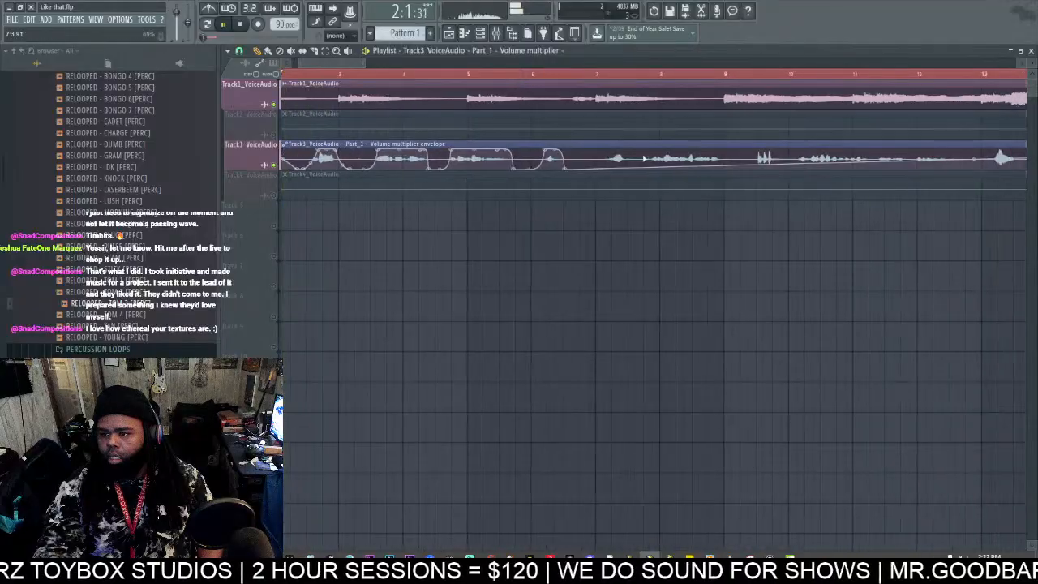
pyautogui.rightClick(613, 146)
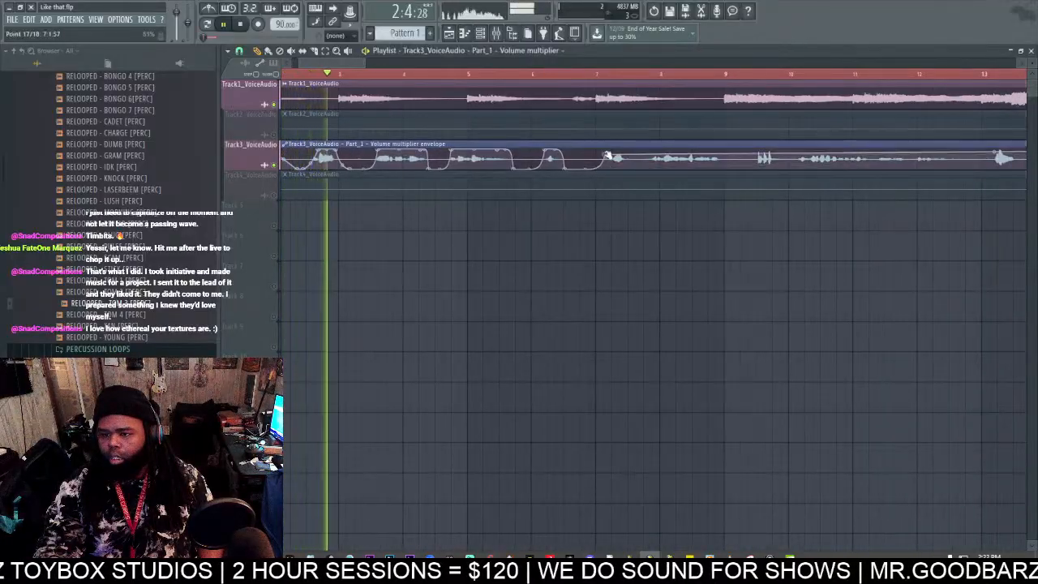
pyautogui.rightClick(637, 166)
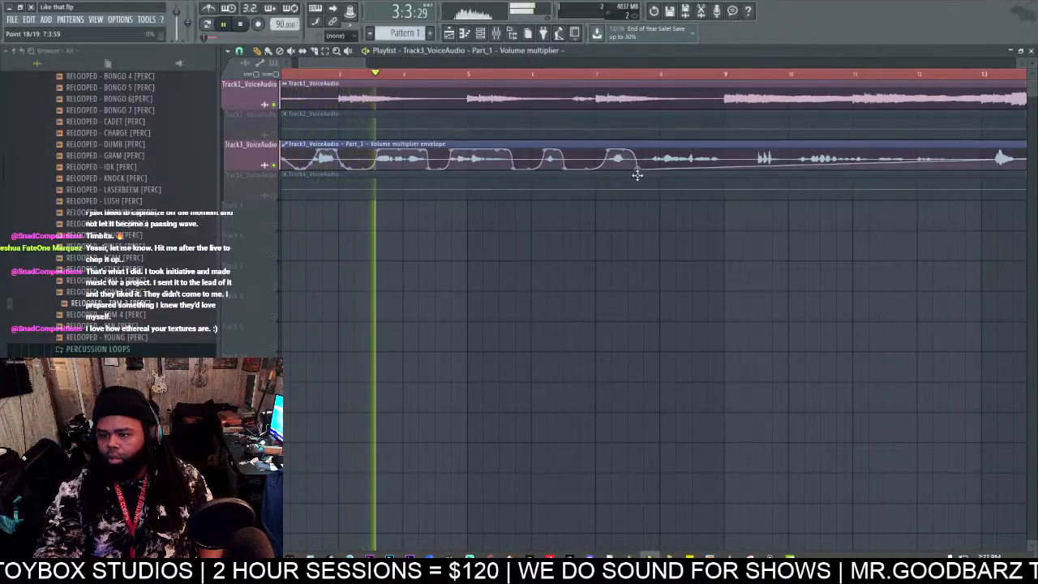
pyautogui.rightClick(658, 150)
pyautogui.rightClick(729, 169)
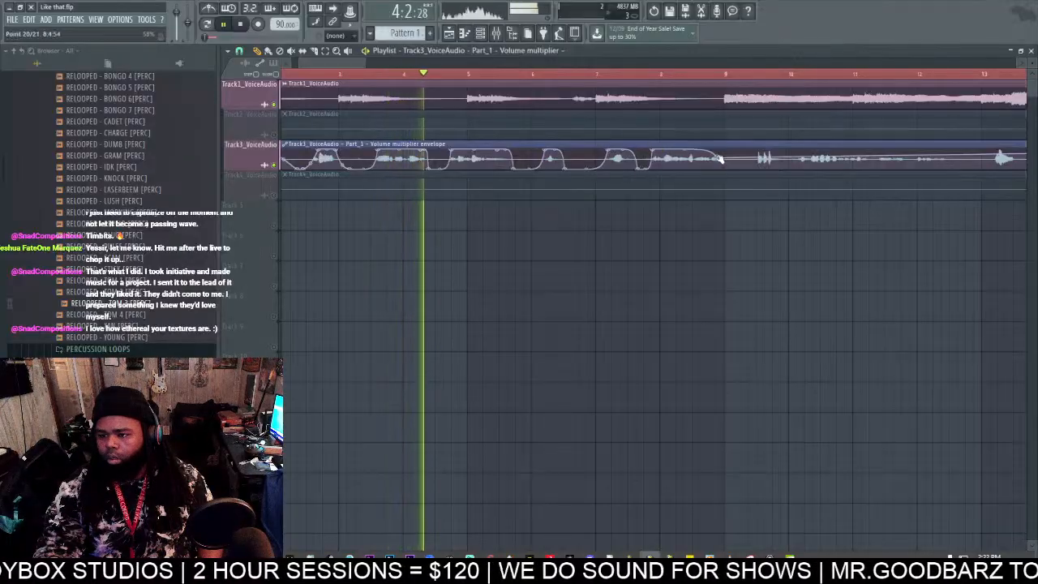
# Step: Add envelope points that raise the volume on the phrases in bars 9 and 10, with the second drop placed just after bar 11
pyautogui.rightClick(753, 157)
pyautogui.rightClick(777, 166)
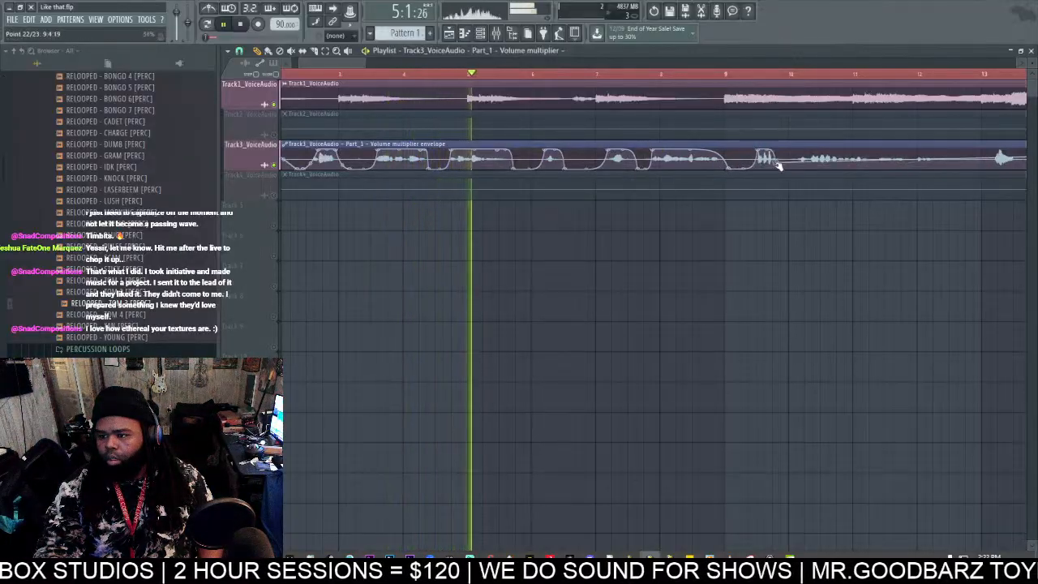
pyautogui.rightClick(796, 152)
pyautogui.rightClick(957, 170)
pyautogui.moveTo(960, 173); pyautogui.dragTo(875, 175)
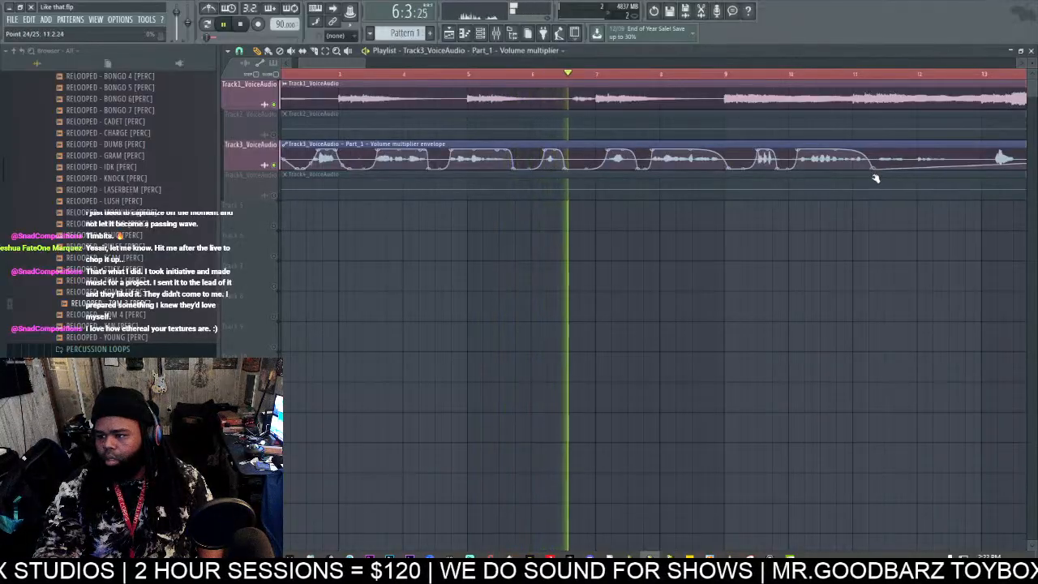
# Step: Play from bar 10 and add envelope points that raise the volume on the quiet phrases in bars 11 and 12 and drop it after each
pyautogui.click(793, 74)
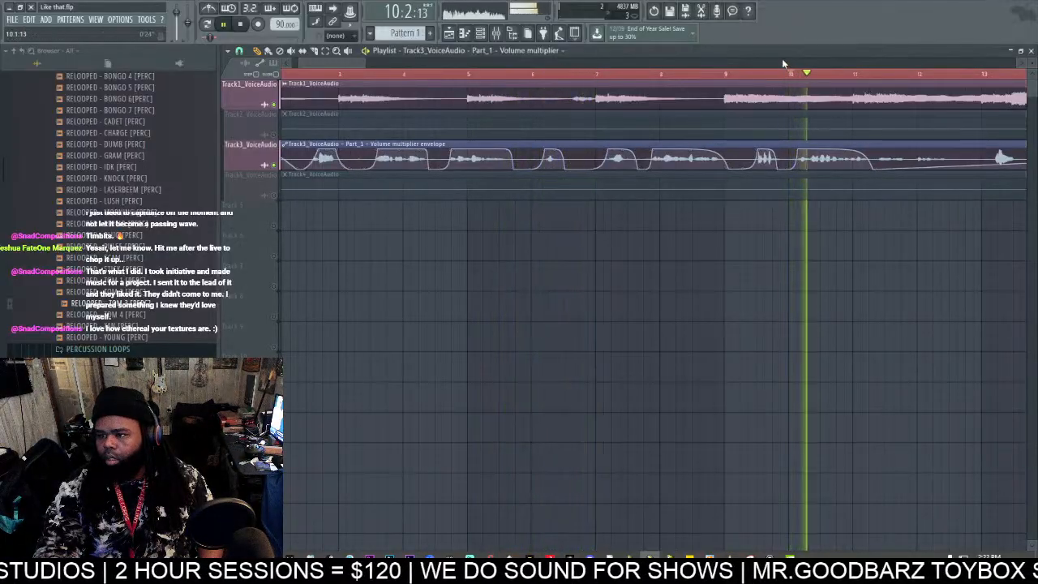
pyautogui.scroll(-2, 782, 62)
pyautogui.scroll(1, 873, 89)
pyautogui.rightClick(614, 152)
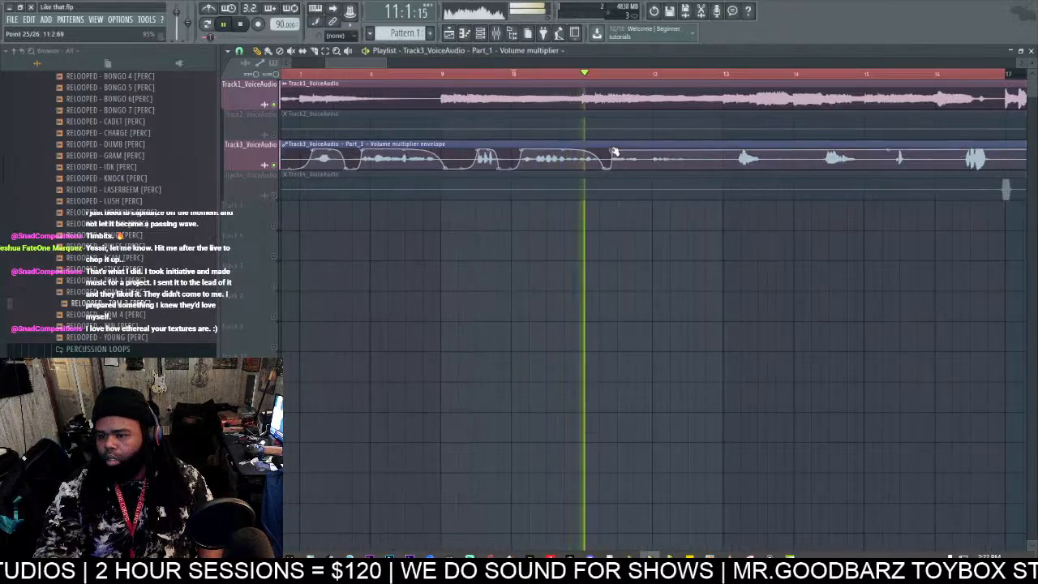
pyautogui.moveTo(631, 152); pyautogui.dragTo(649, 177)
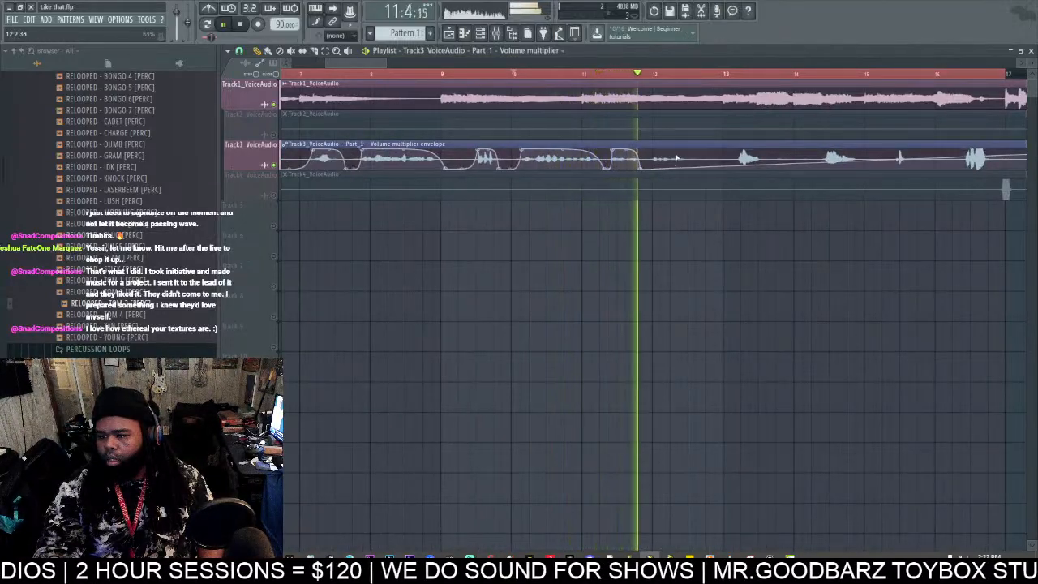
pyautogui.rightClick(654, 147)
pyautogui.hotkey('ctrl', 'z')
pyautogui.moveTo(681, 154); pyautogui.dragTo(686, 175)
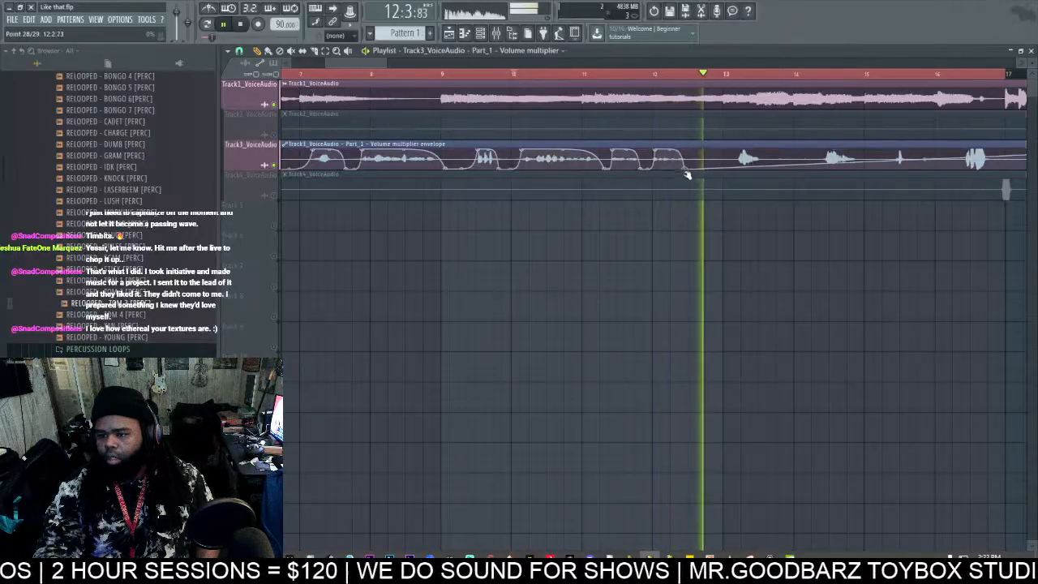
# Step: Add envelope points that raise the volume on the vocal phrases from bar 13 to bar 16 and lower it between them, then stop playback
pyautogui.rightClick(759, 150)
pyautogui.rightClick(767, 162)
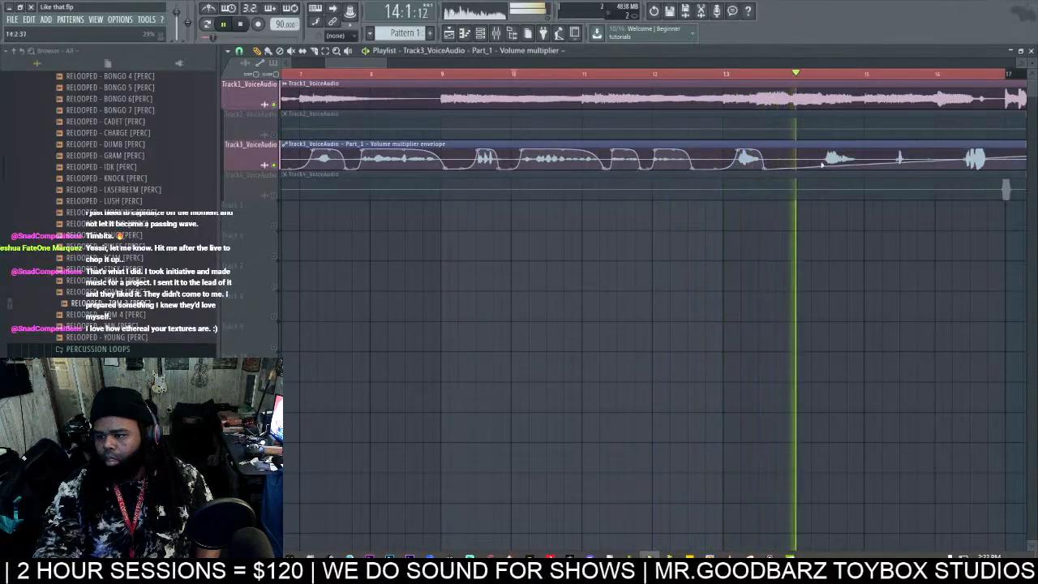
pyautogui.rightClick(806, 168)
pyautogui.rightClick(827, 147)
pyautogui.rightClick(862, 169)
pyautogui.rightClick(895, 145)
pyautogui.rightClick(902, 167)
pyautogui.rightClick(967, 144)
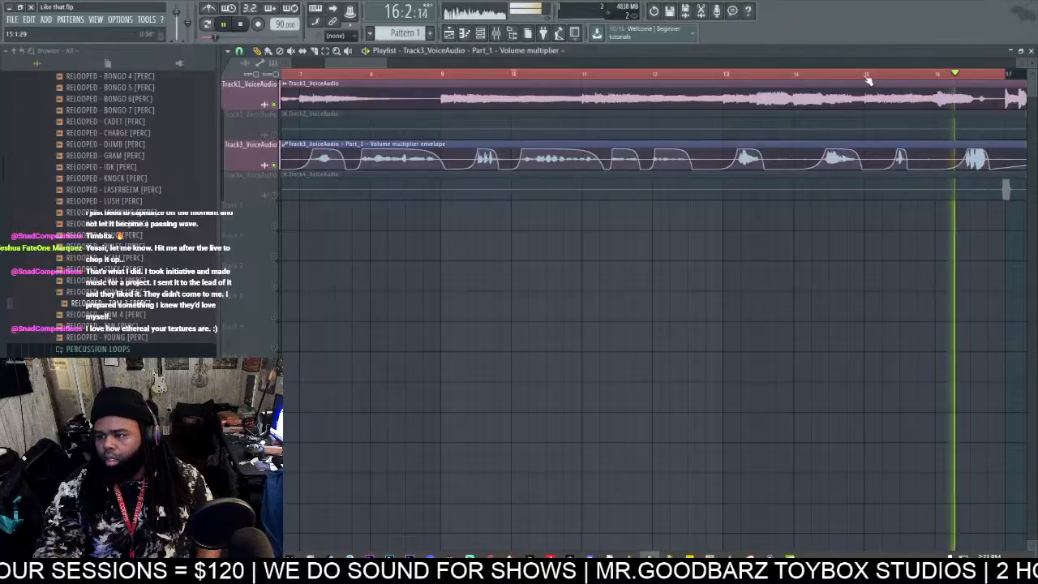
pyautogui.press('space')
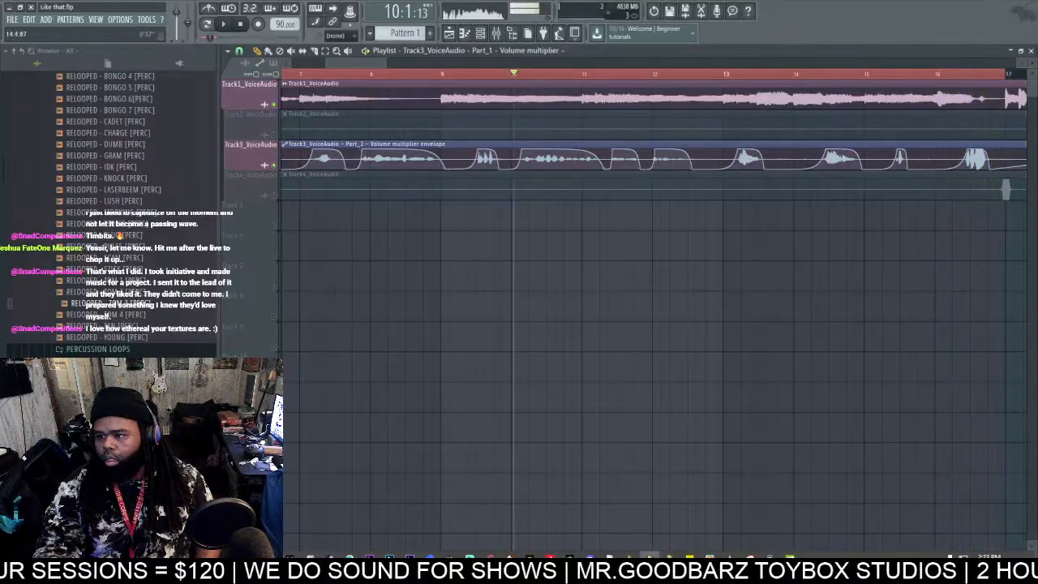
# Step: Load the PEAK REVERB.fst mixer track state onto mixer track Insert 100
pyautogui.scroll(-3, 855, 65)
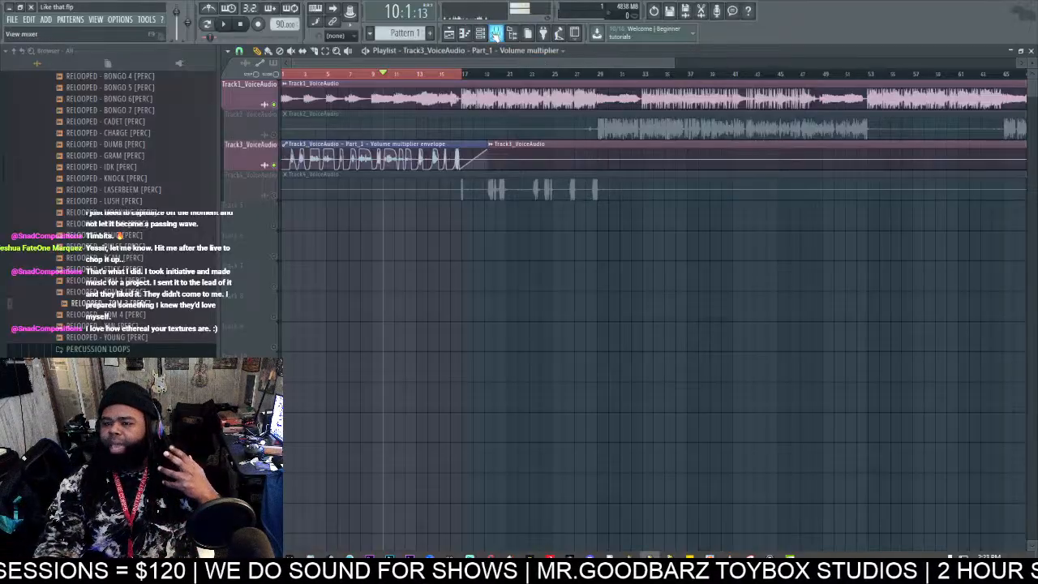
pyautogui.press('F9')
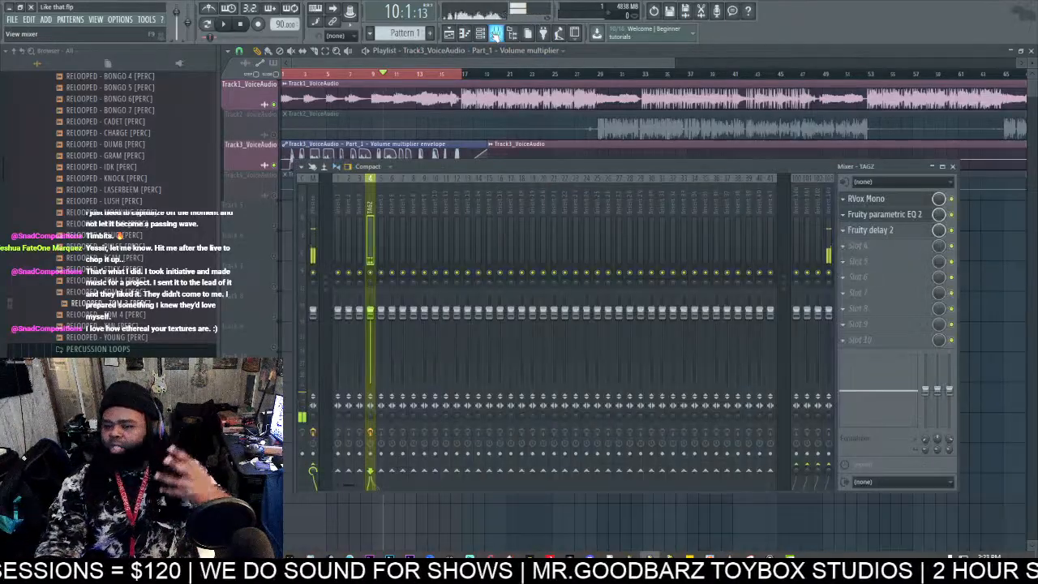
pyautogui.click(795, 197)
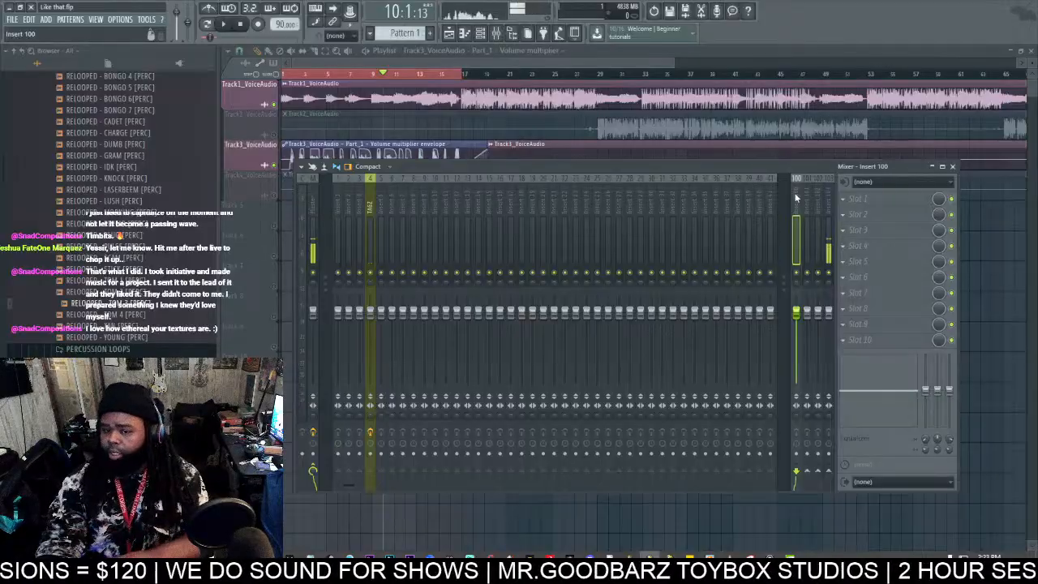
pyautogui.rightClick(795, 197)
pyautogui.moveTo(814, 223)
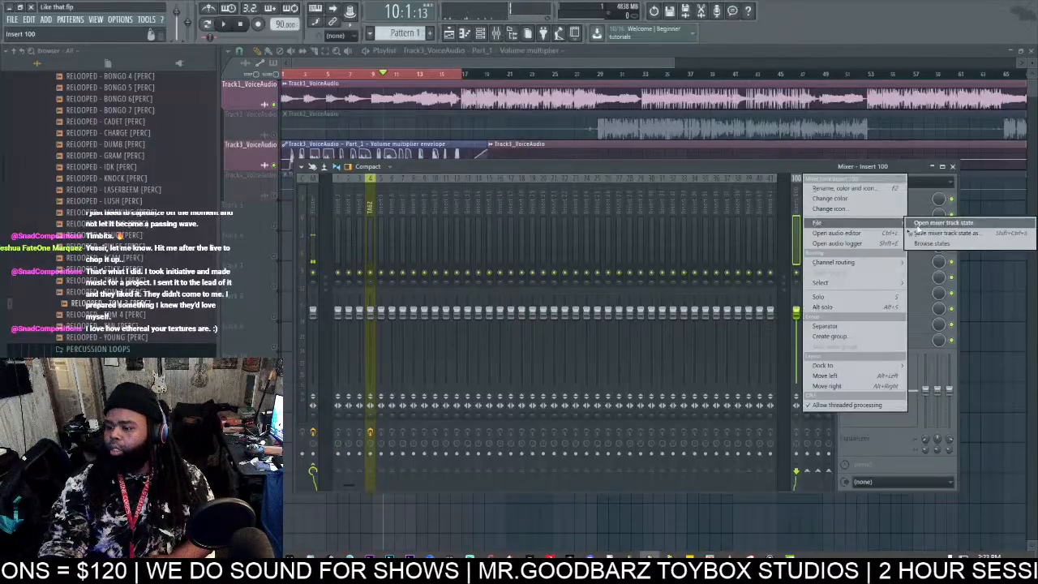
pyautogui.click(916, 222)
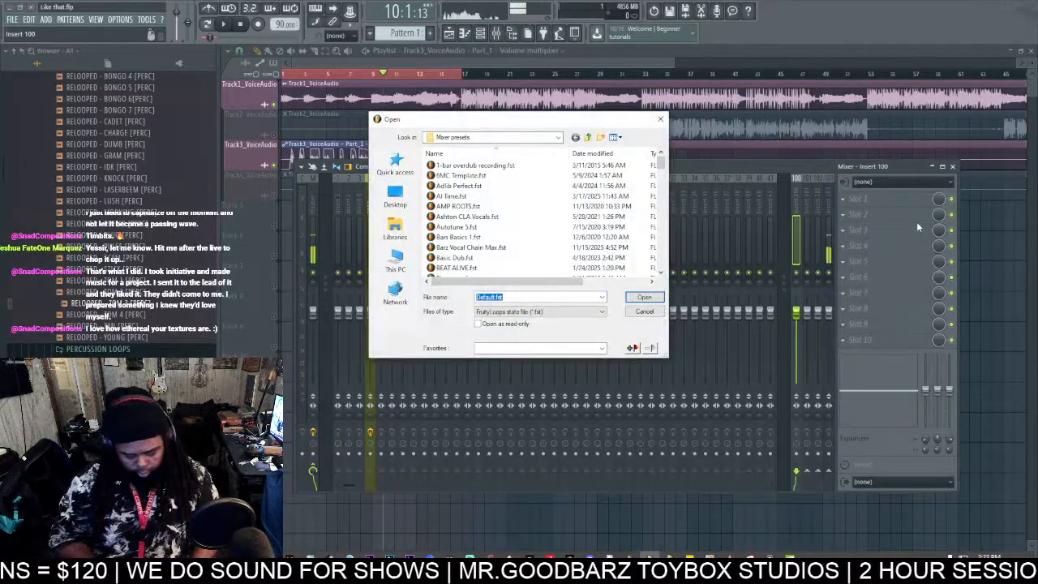
pyautogui.write('Peak')
pyautogui.press('Down')
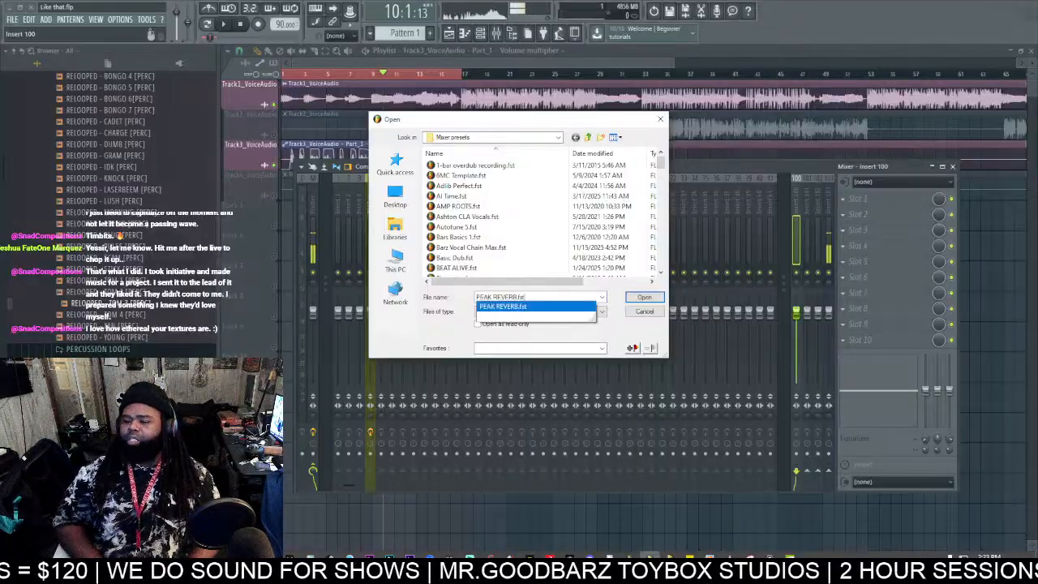
pyautogui.press('Return')
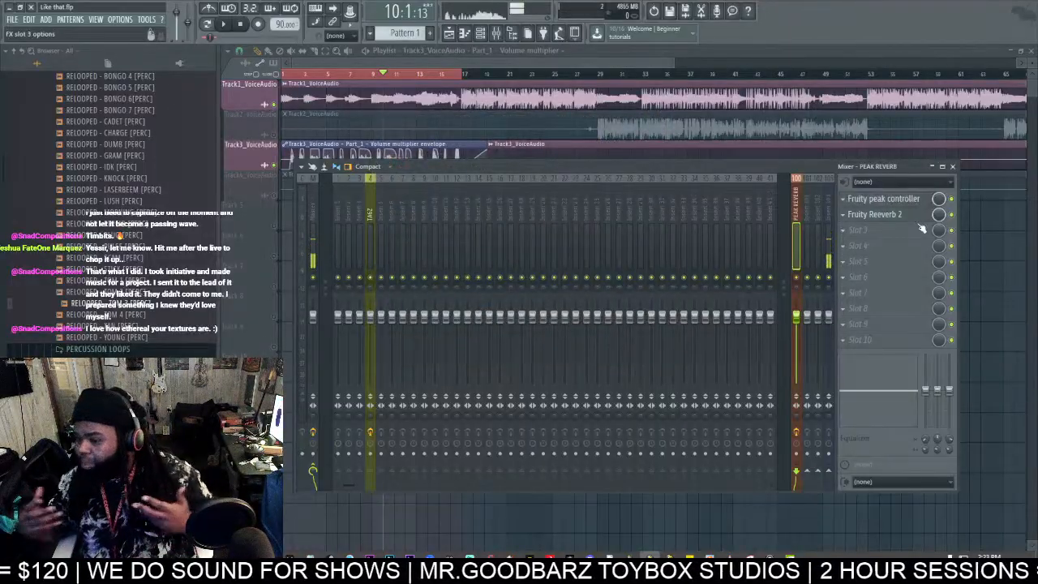
# Step: Open the Fruity peak controller and Fruity Reeverb 2 of the PEAK REVERB track and arrange their windows so both are accessible
pyautogui.click(884, 199)
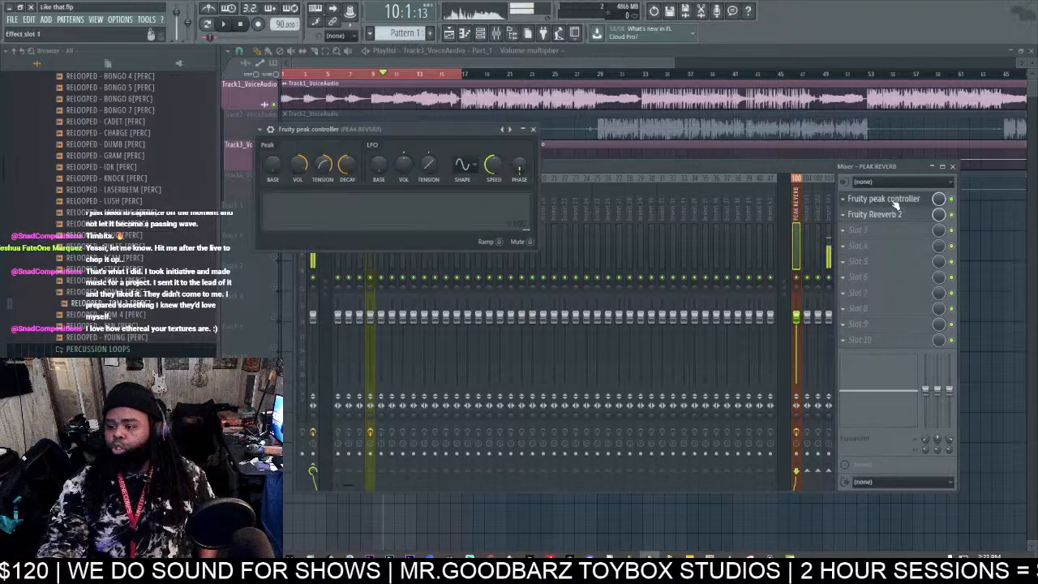
pyautogui.click(888, 214)
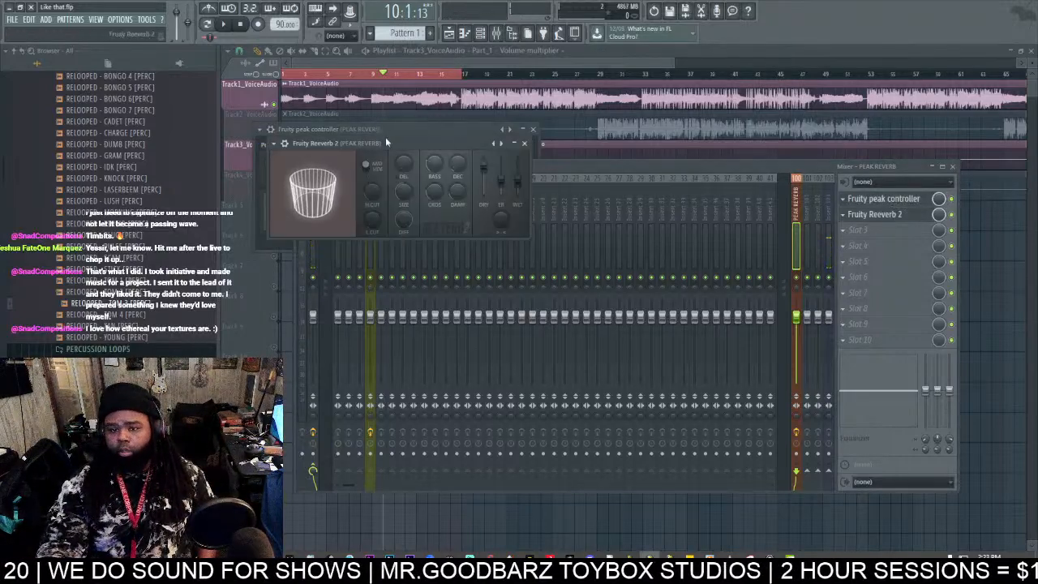
pyautogui.moveTo(384, 143); pyautogui.dragTo(513, 191)
pyautogui.click(406, 130)
pyautogui.moveTo(406, 130); pyautogui.dragTo(439, 77)
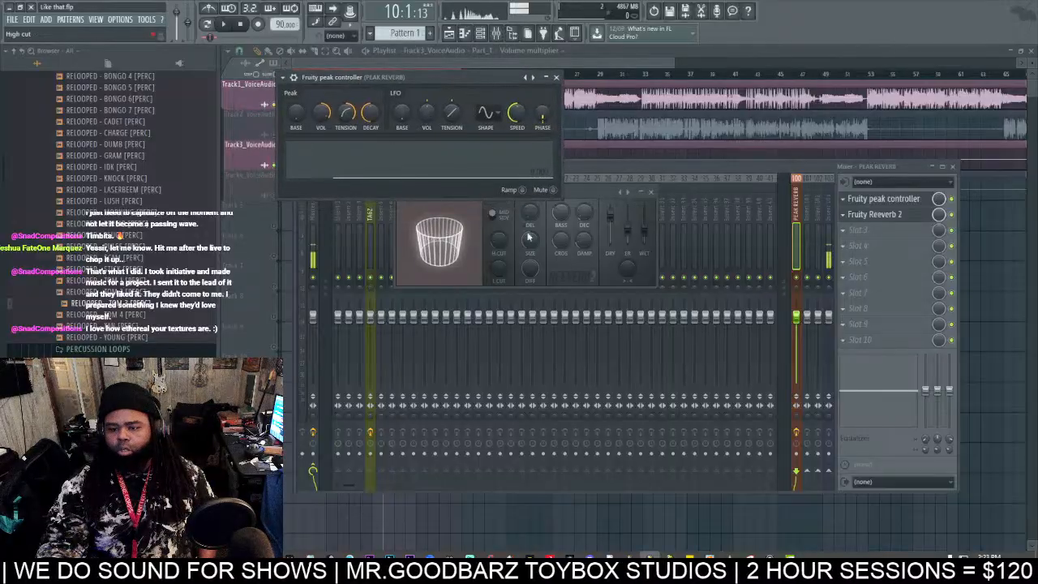
# Step: Load a preset in the Fruity Reeverb 2 of the PEAK REVERB track and pull its dry level all the way down
pyautogui.click(571, 194)
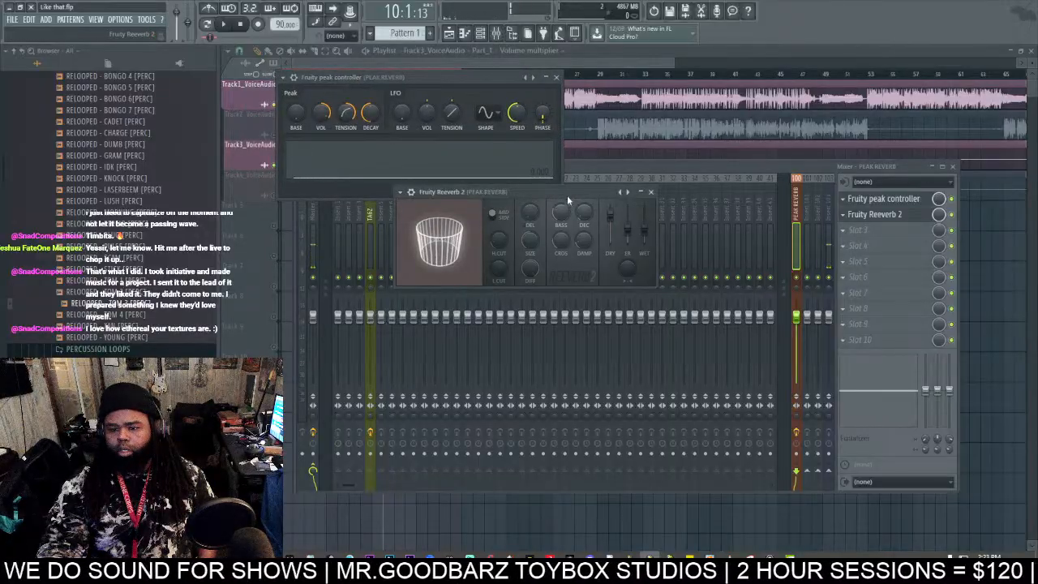
pyautogui.click(400, 192)
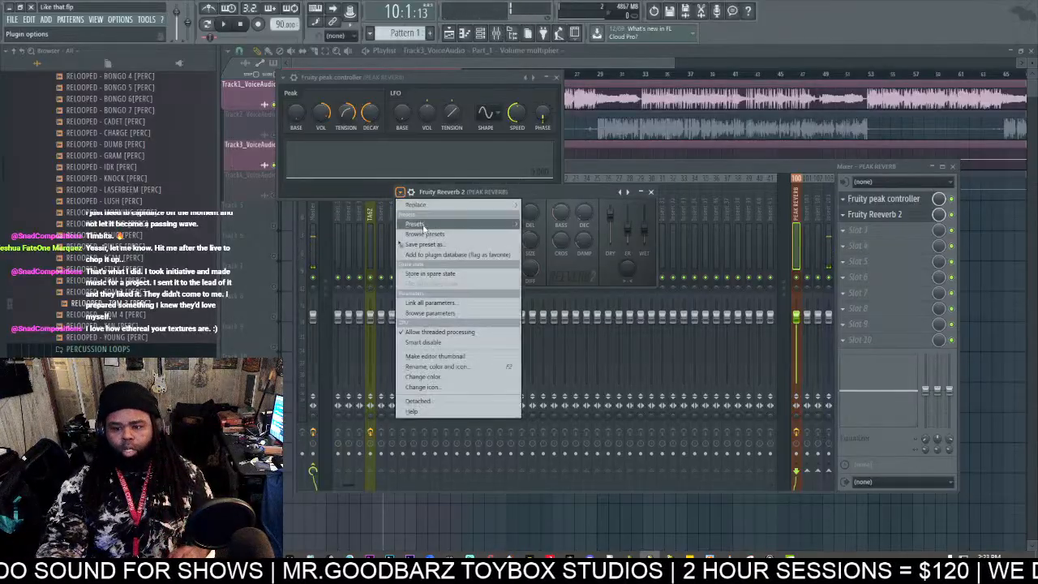
pyautogui.moveTo(454, 224)
pyautogui.click(567, 284)
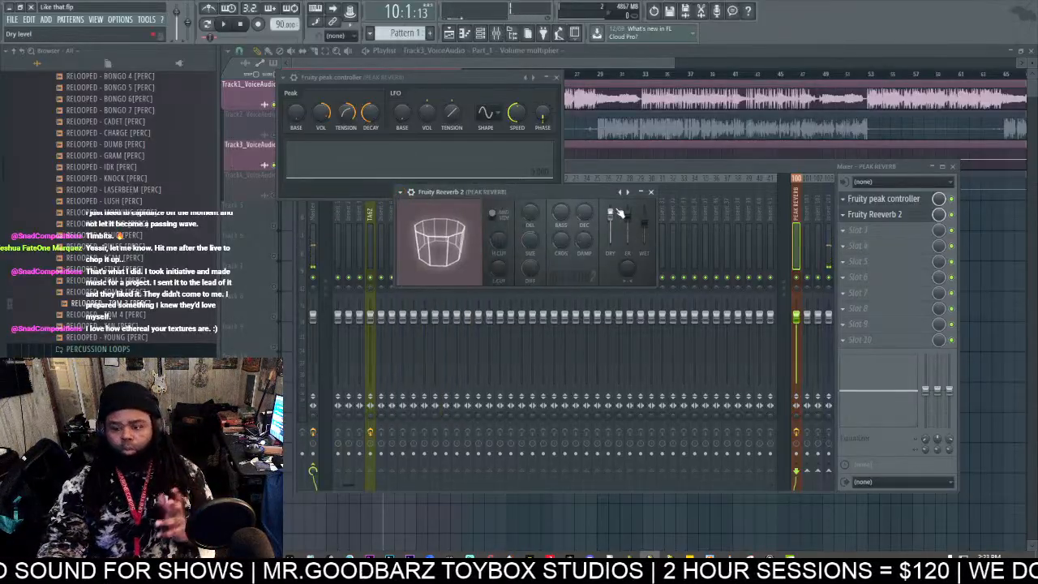
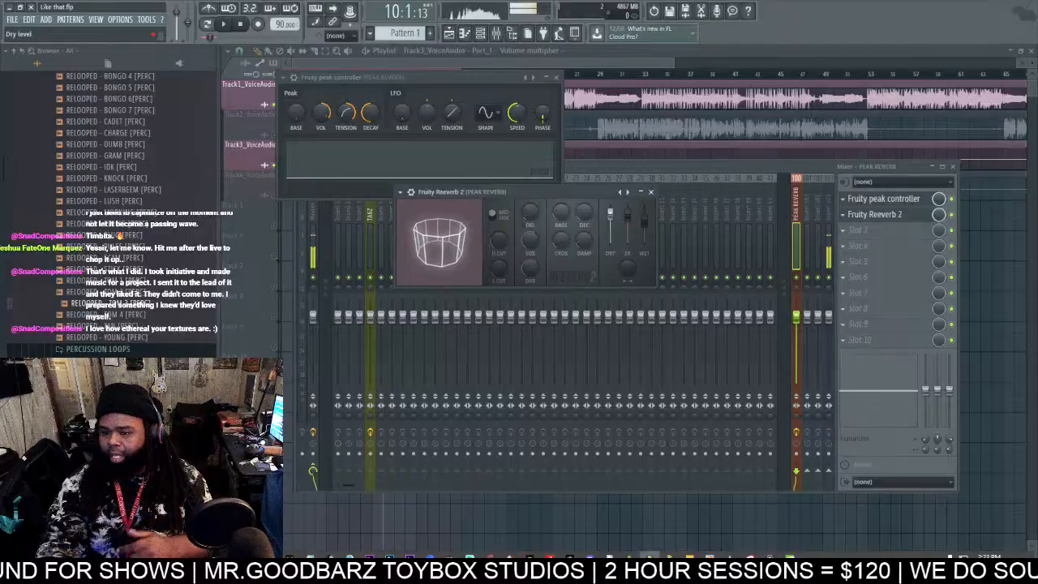
pyautogui.moveTo(609, 212); pyautogui.dragTo(613, 243)
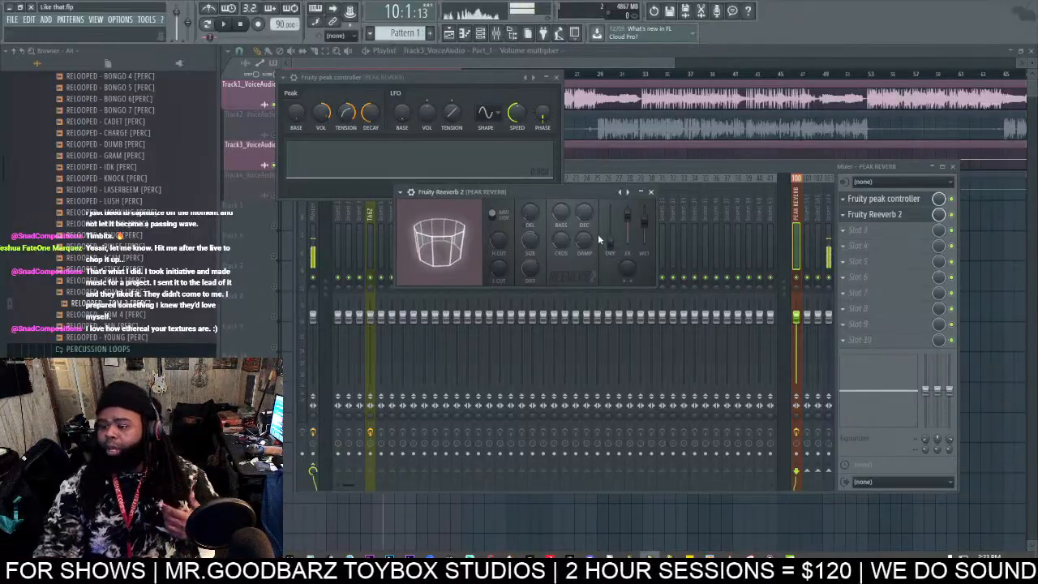
# Step: Add Fruity parametric EQ 2 in slot 3 with a Steep 6 high pass on band 1 and a Steep 4 low pass on band 7, moved slightly higher
pyautogui.click(846, 231)
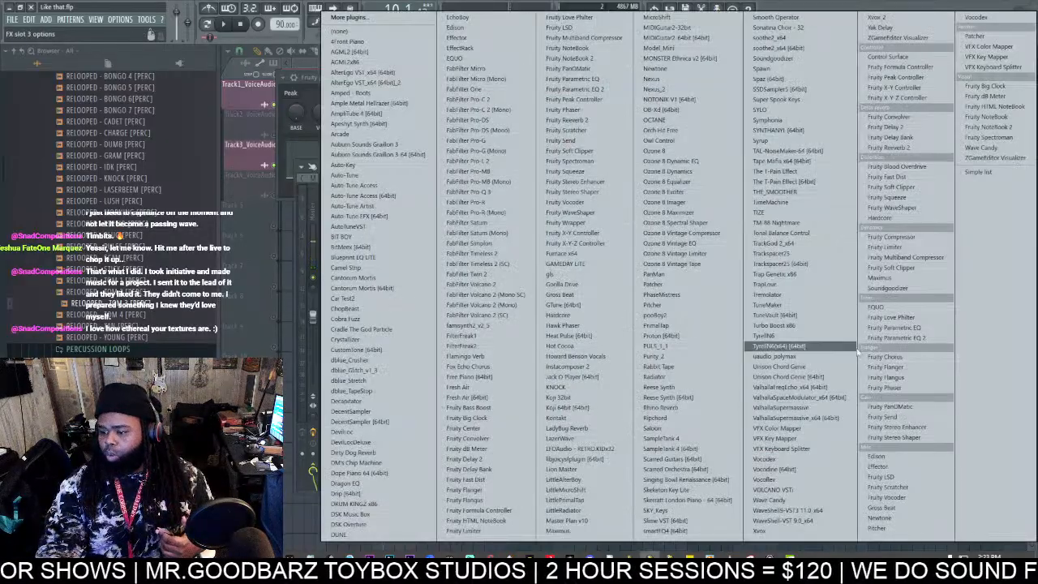
pyautogui.click(896, 337)
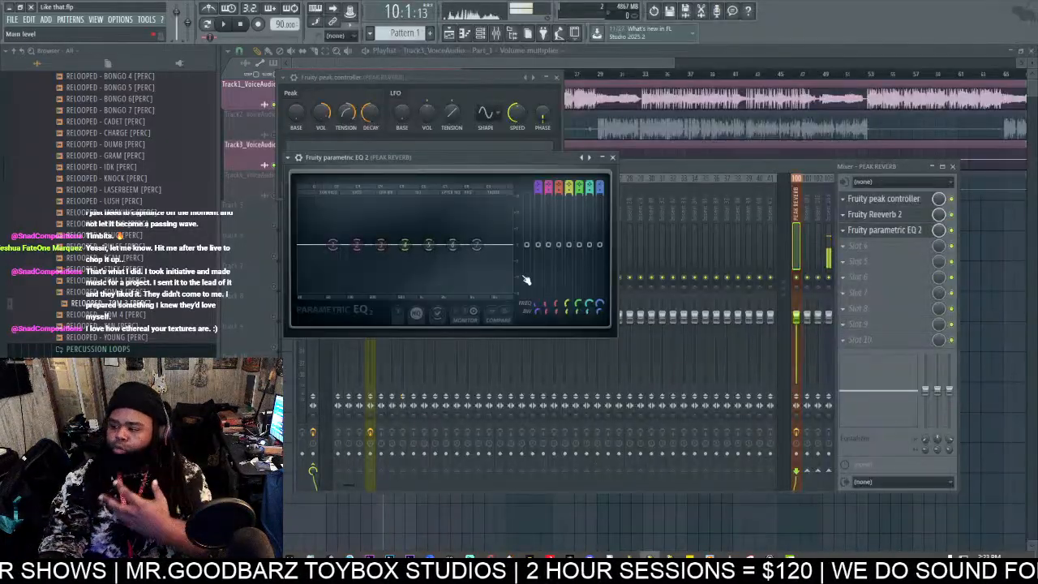
pyautogui.click(536, 186)
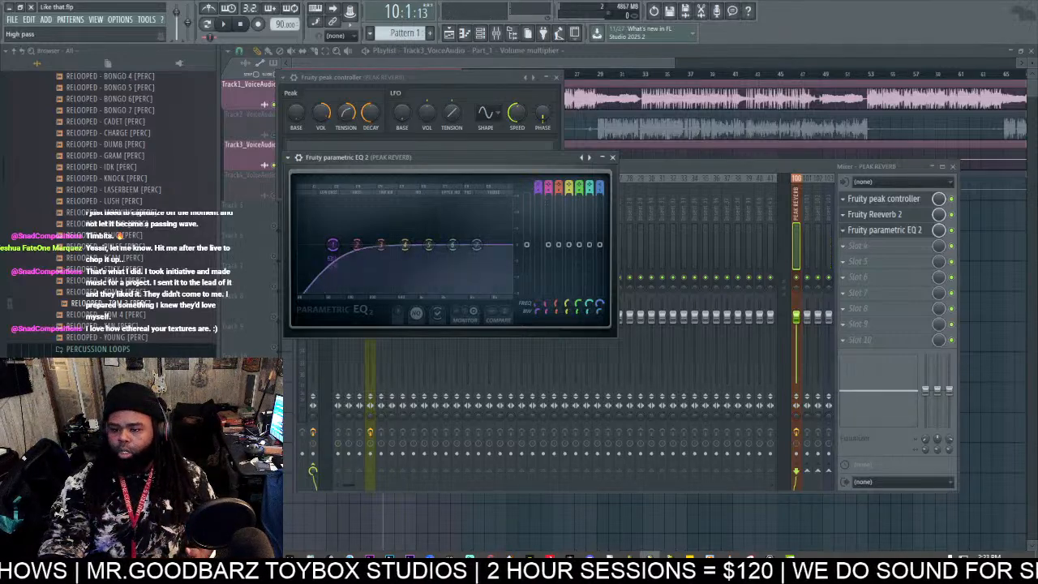
pyautogui.moveTo(536, 192); pyautogui.dragTo(537, 182)
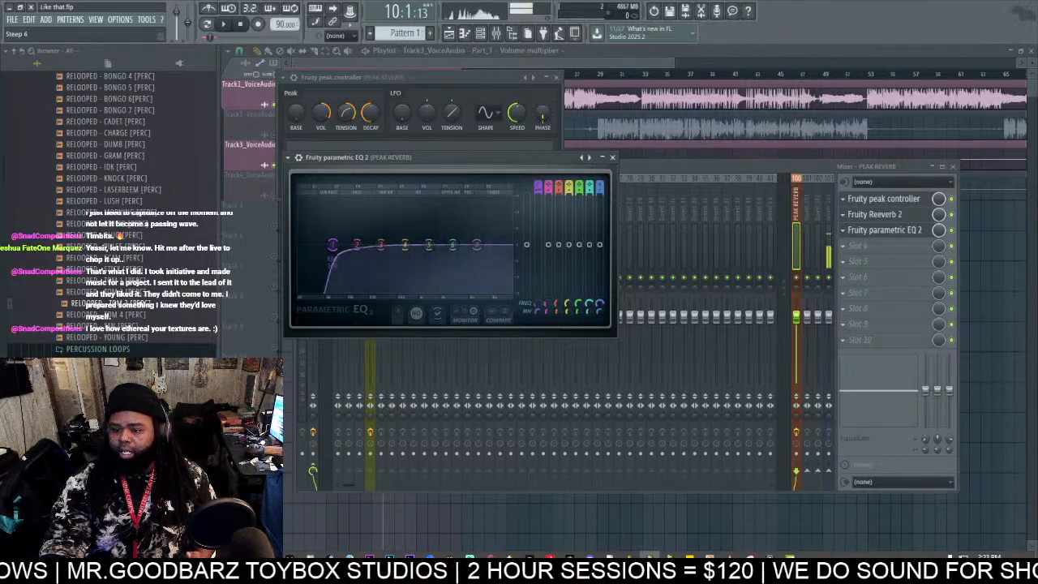
pyautogui.moveTo(599, 185)
pyautogui.mouseDown()
pyautogui.moveTo(599, 198)
pyautogui.moveTo(599, 181)
pyautogui.mouseUp()
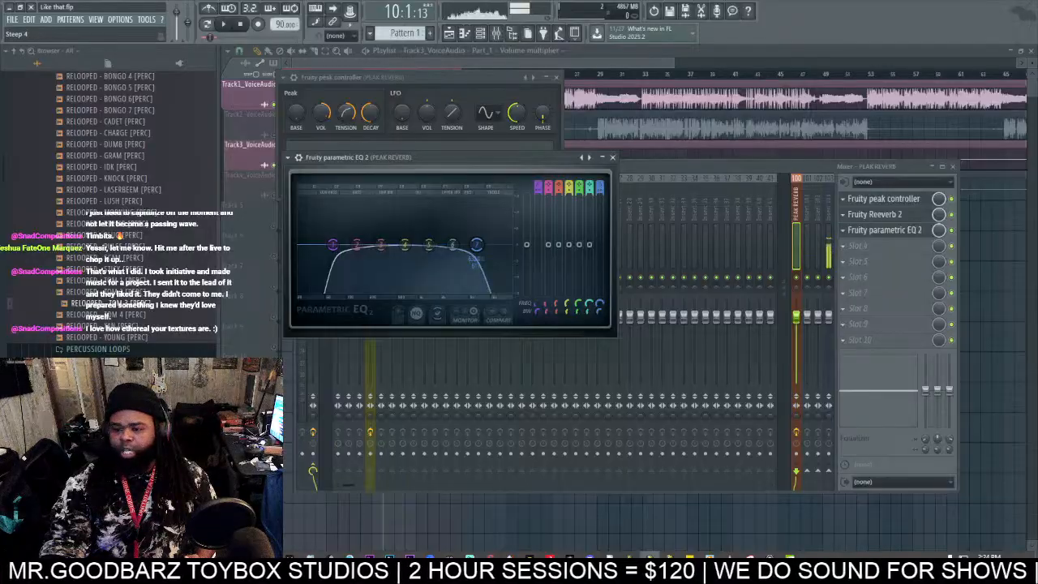
pyautogui.moveTo(476, 244); pyautogui.dragTo(490, 244)
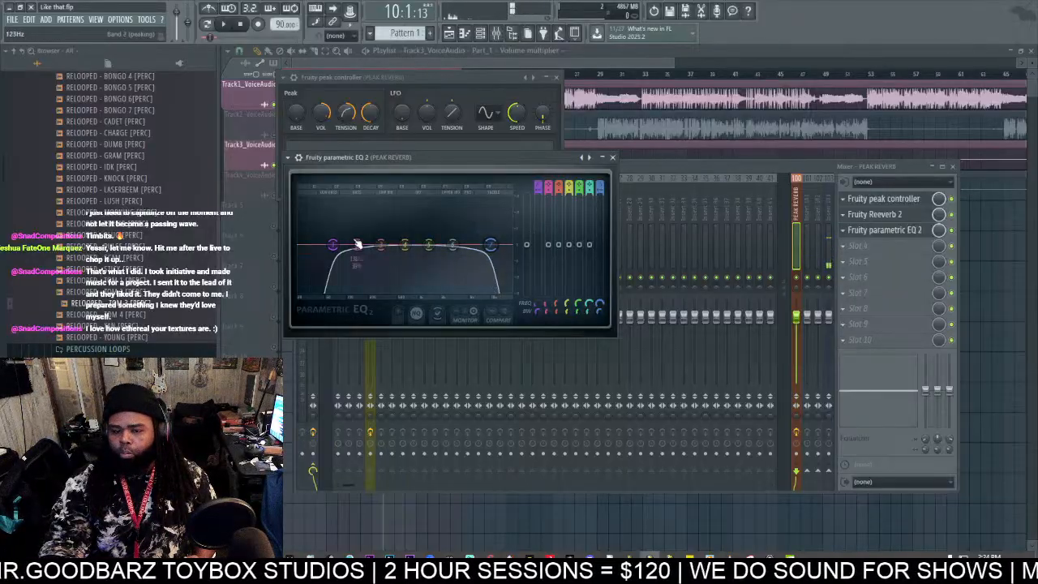
# Step: Try linking the wet level of Fruity Reeverb 2 to Peak ctrl - Peak with the Inverted mapping formula
pyautogui.click(706, 166)
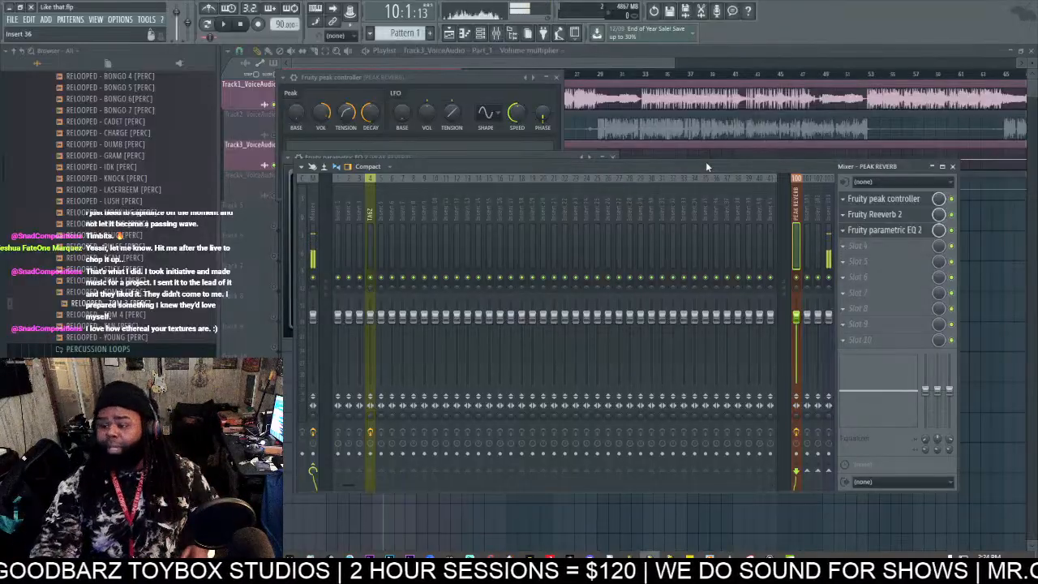
pyautogui.click(872, 214)
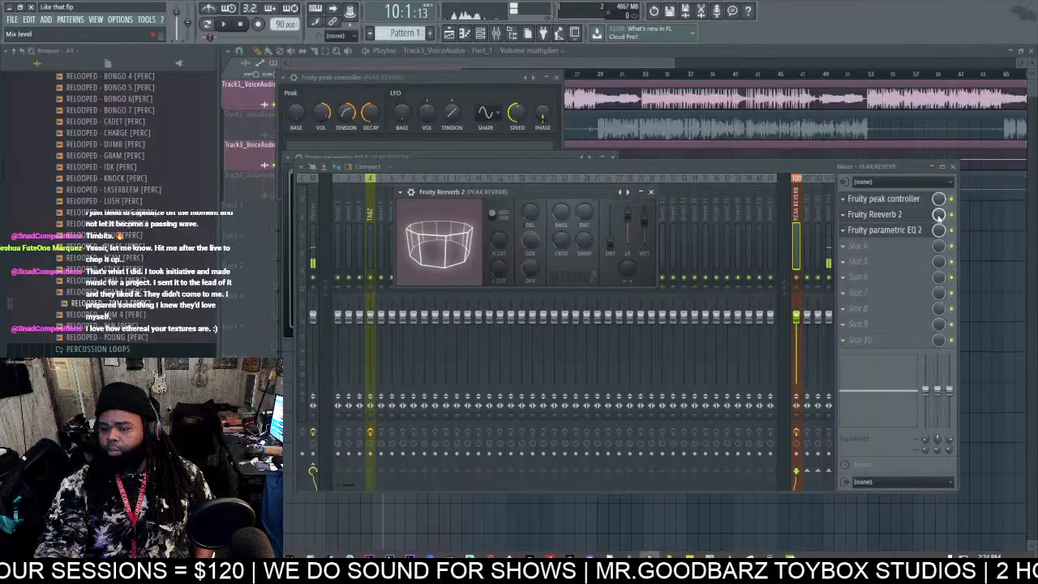
pyautogui.rightClick(647, 226)
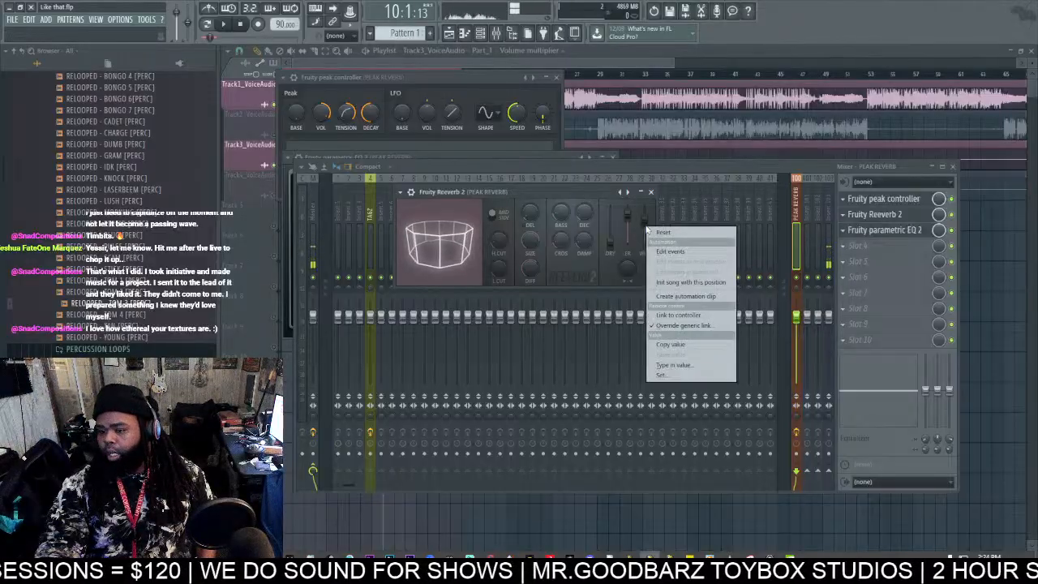
pyautogui.click(688, 316)
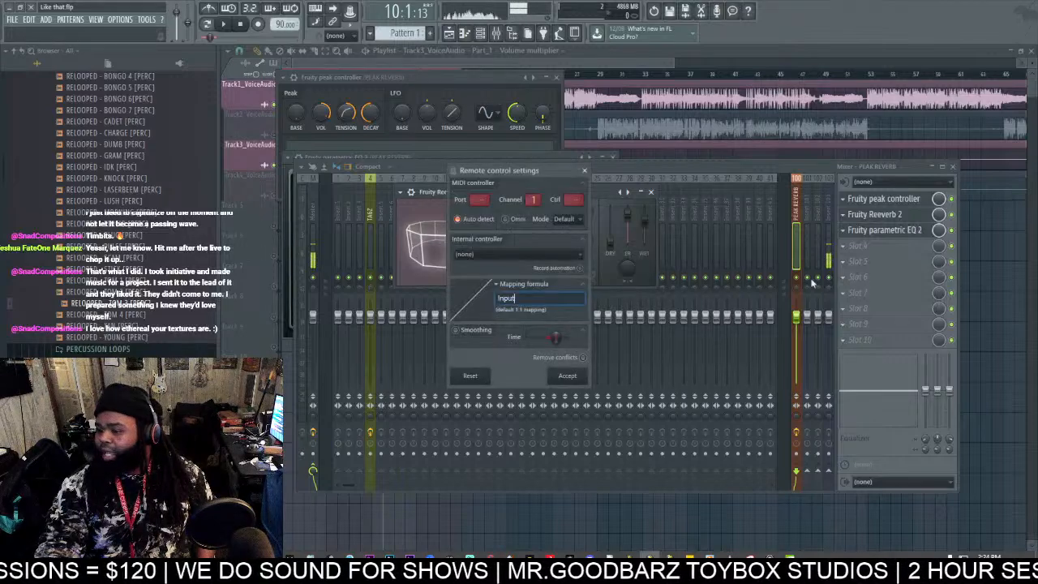
pyautogui.click(497, 284)
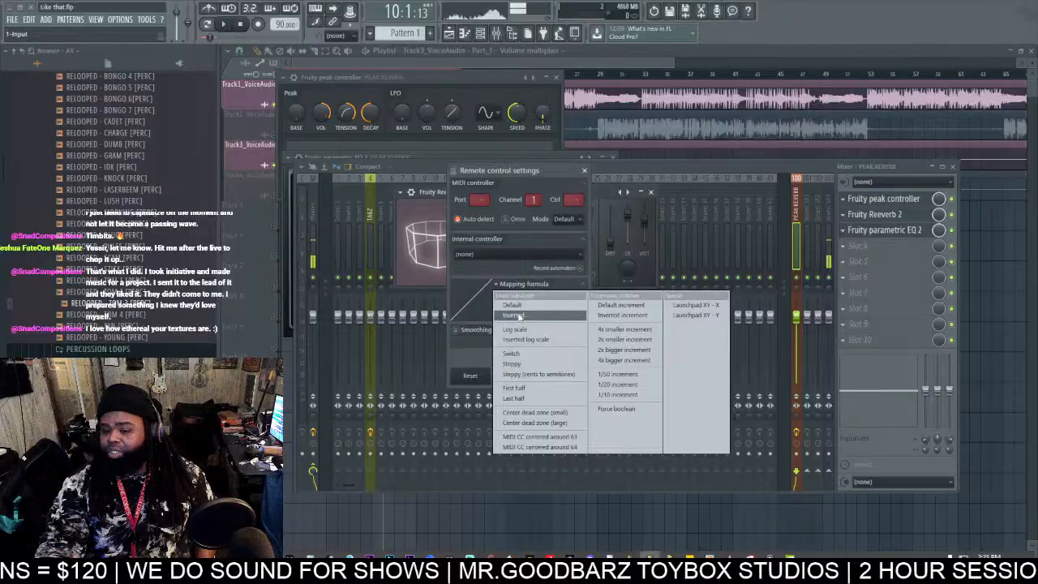
pyautogui.click(518, 313)
pyautogui.click(497, 252)
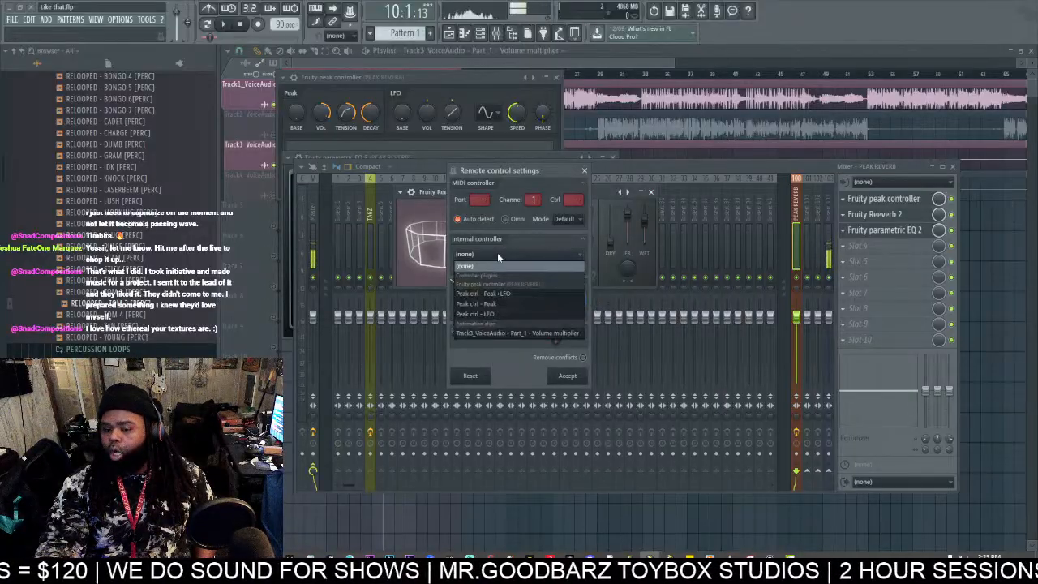
pyautogui.click(502, 304)
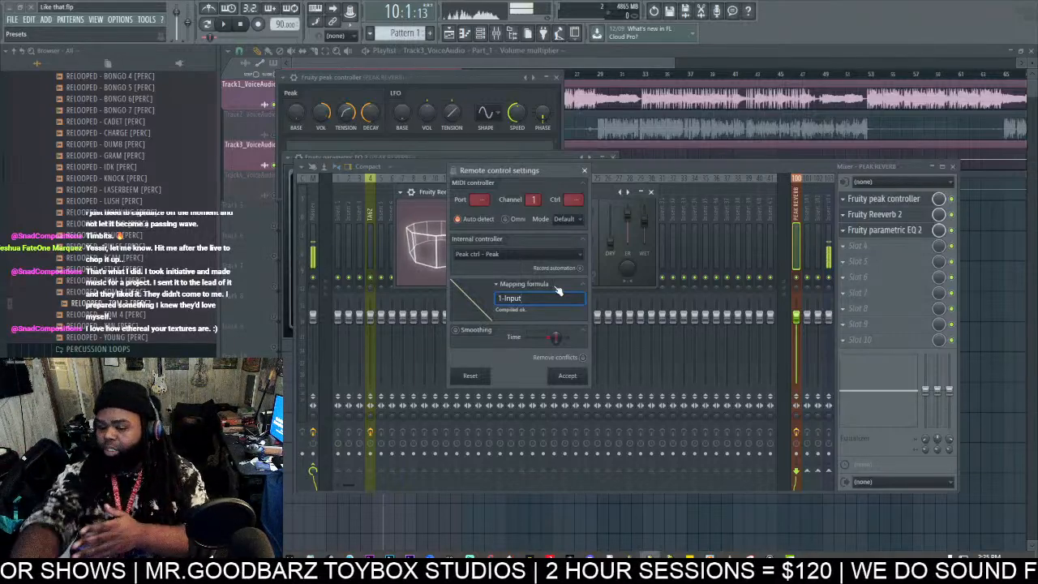
pyautogui.click(567, 378)
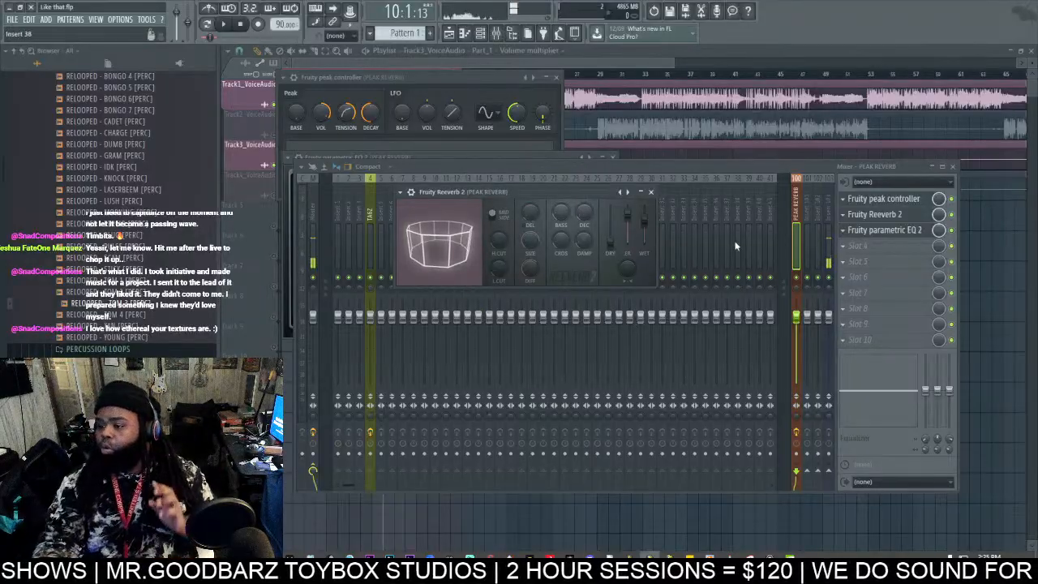
# Step: Play the song from the start and check the Fruity peak controller's response to the TAGZ vocal routed into PEAK REVERB
pyautogui.click(896, 209)
pyautogui.click(890, 200)
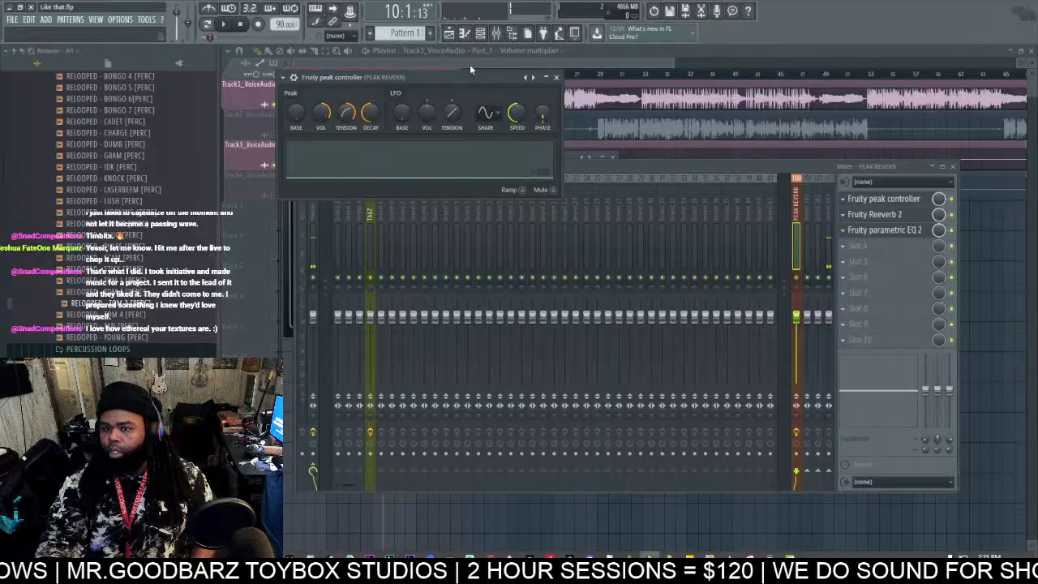
pyautogui.moveTo(429, 77); pyautogui.dragTo(500, 101)
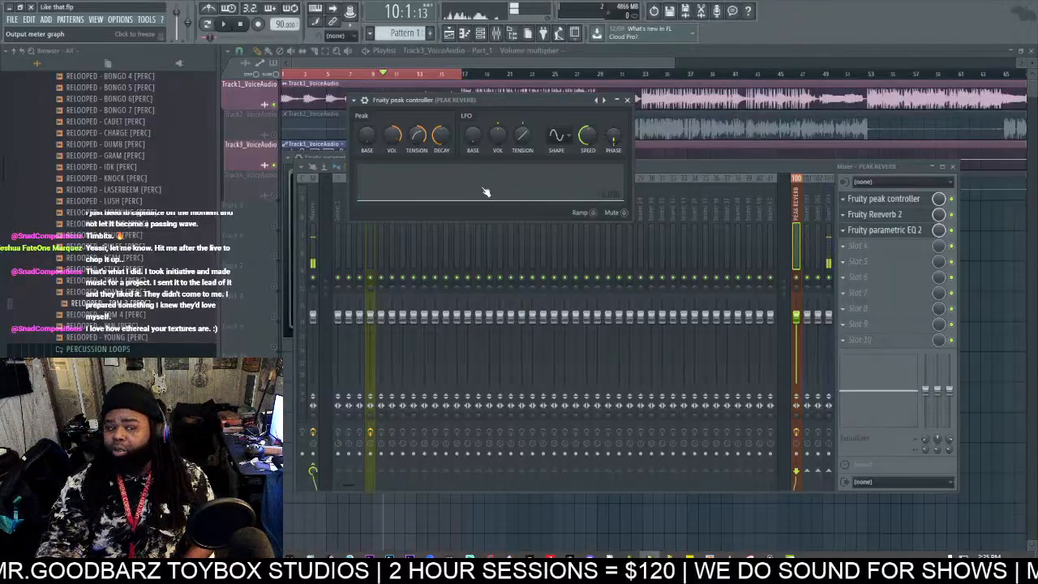
pyautogui.click(228, 26)
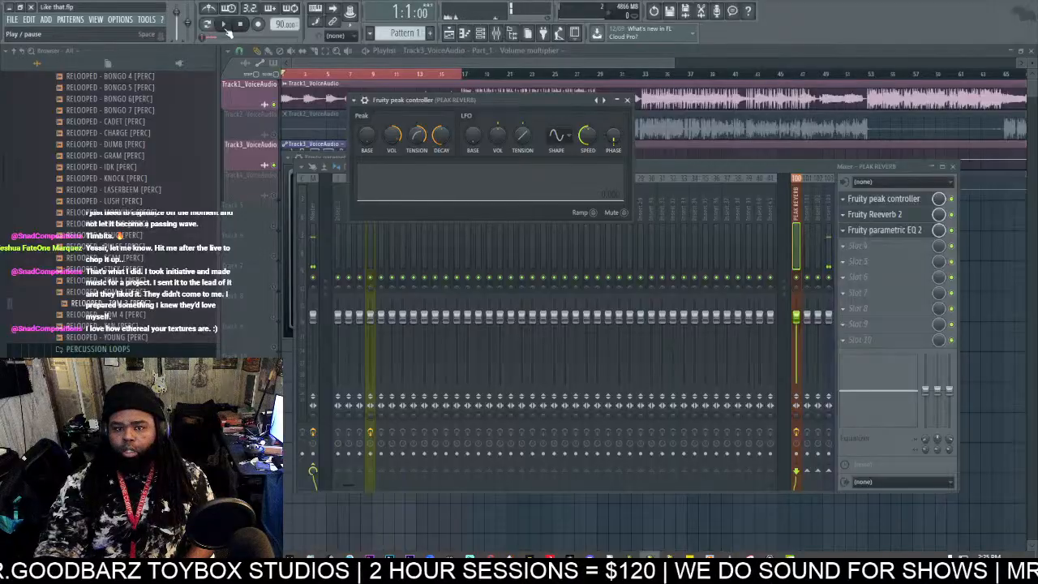
pyautogui.click(228, 26)
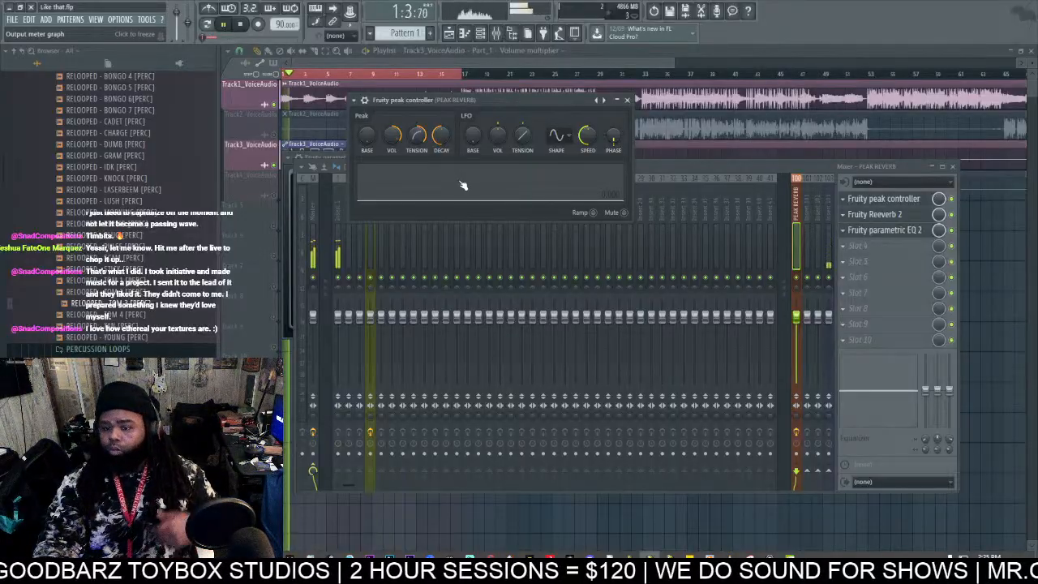
pyautogui.click(367, 241)
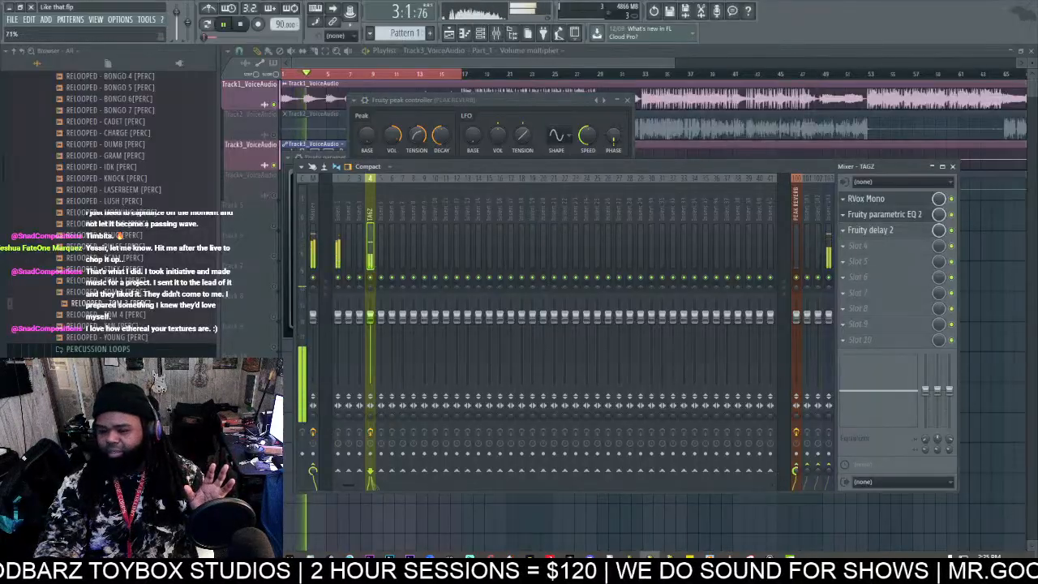
pyautogui.click(529, 100)
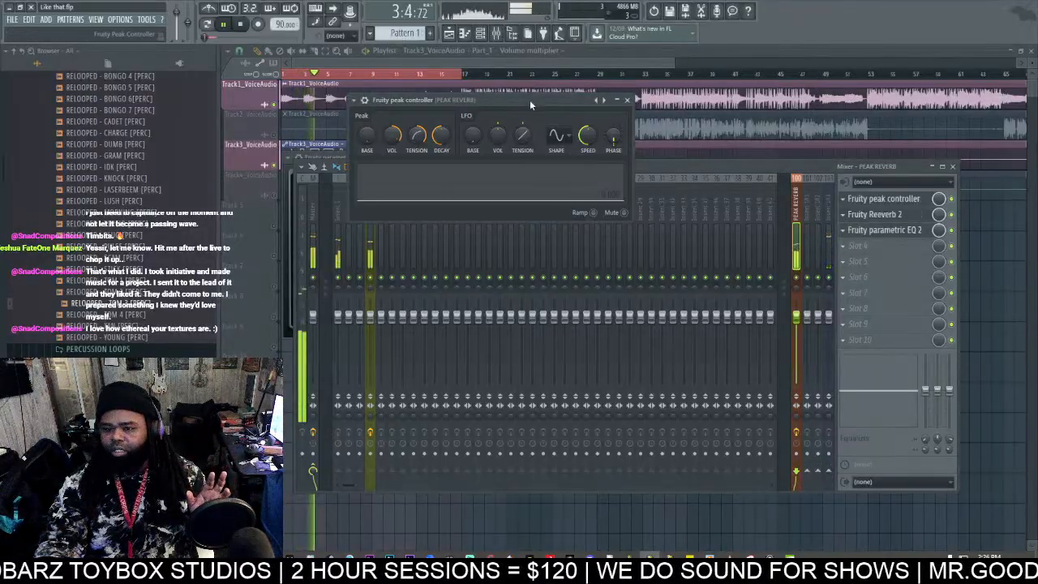
# Step: Check the reverb's wet level during playback, lower the PEAK REVERB track's fader and stop the song
pyautogui.click(920, 215)
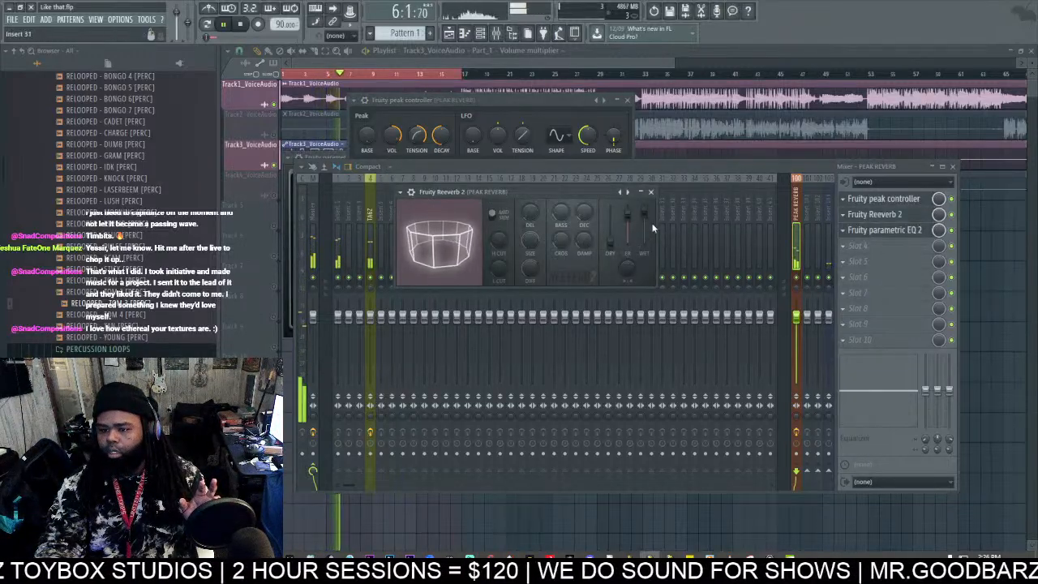
pyautogui.click(650, 191)
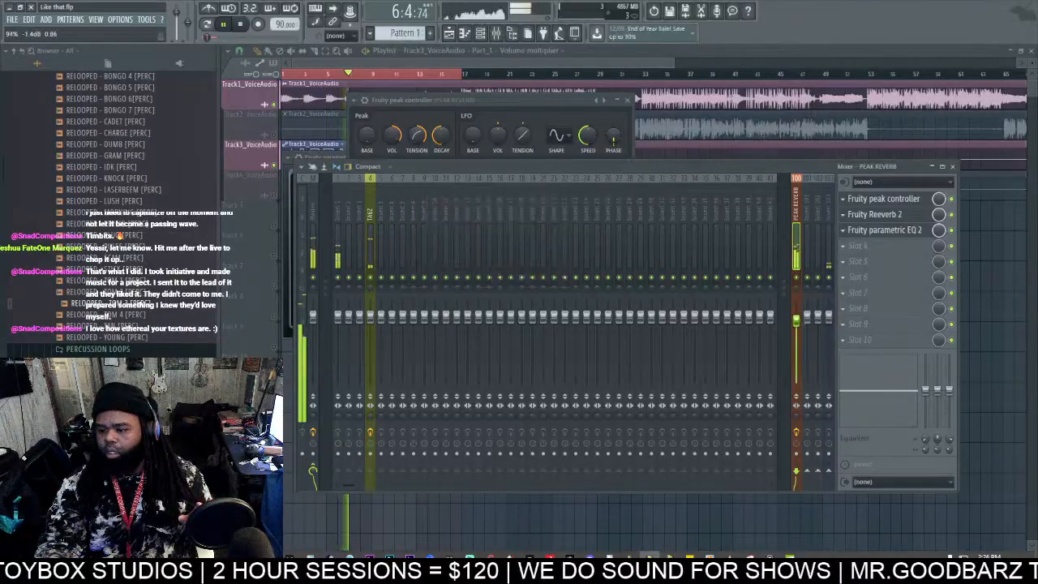
pyautogui.press('space')
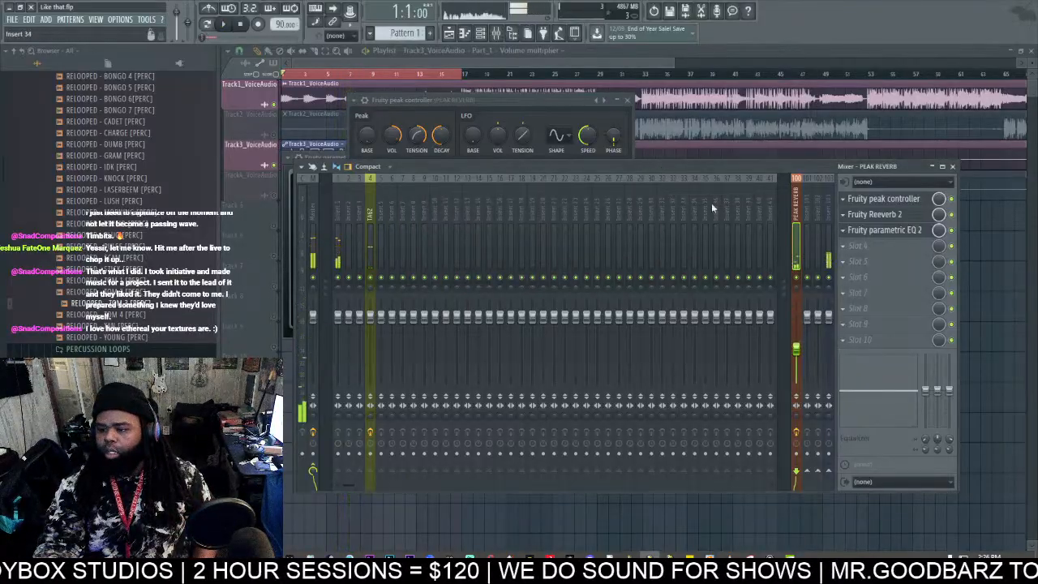
# Step: Remove the peak controller link from the Fruity Reeverb 2 wet level by setting its internal controller to (none)
pyautogui.click(517, 101)
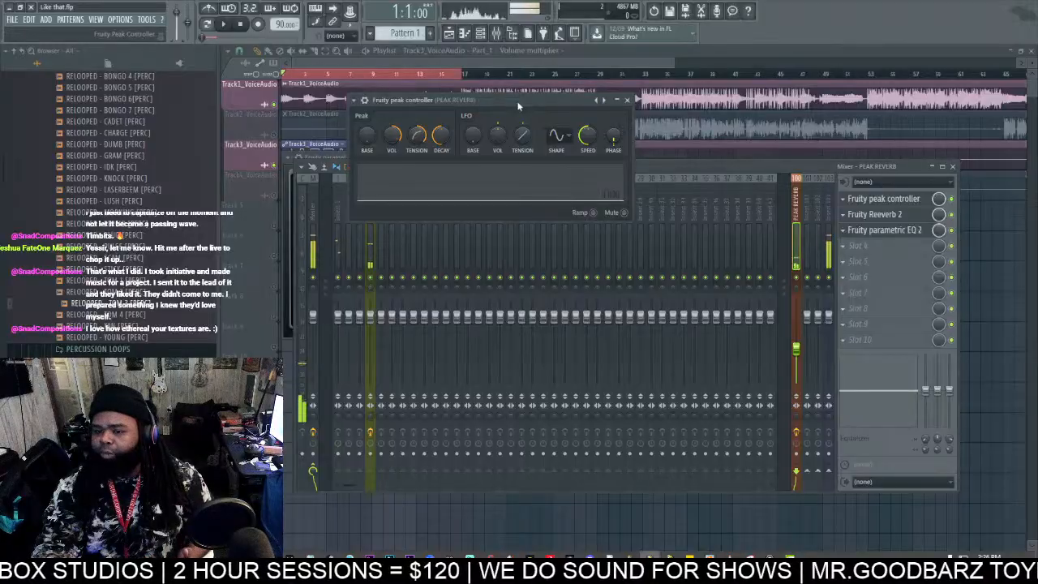
pyautogui.click(876, 214)
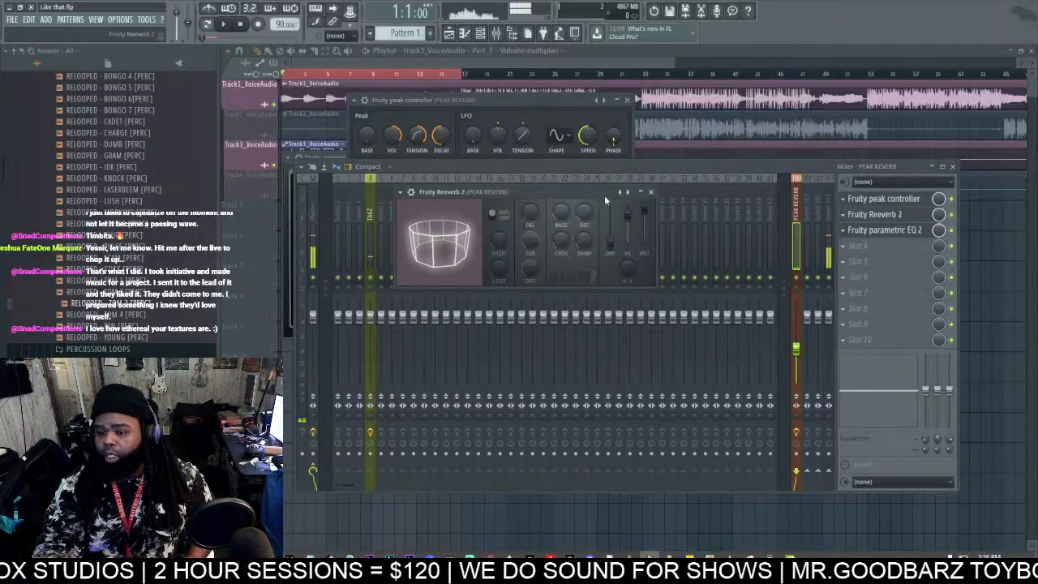
pyautogui.rightClick(650, 214)
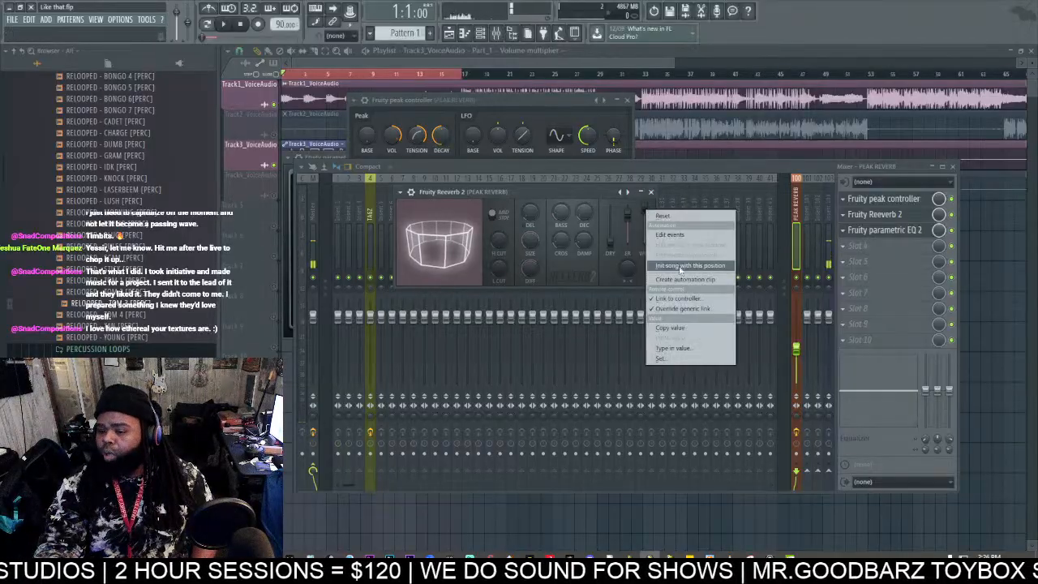
pyautogui.click(678, 298)
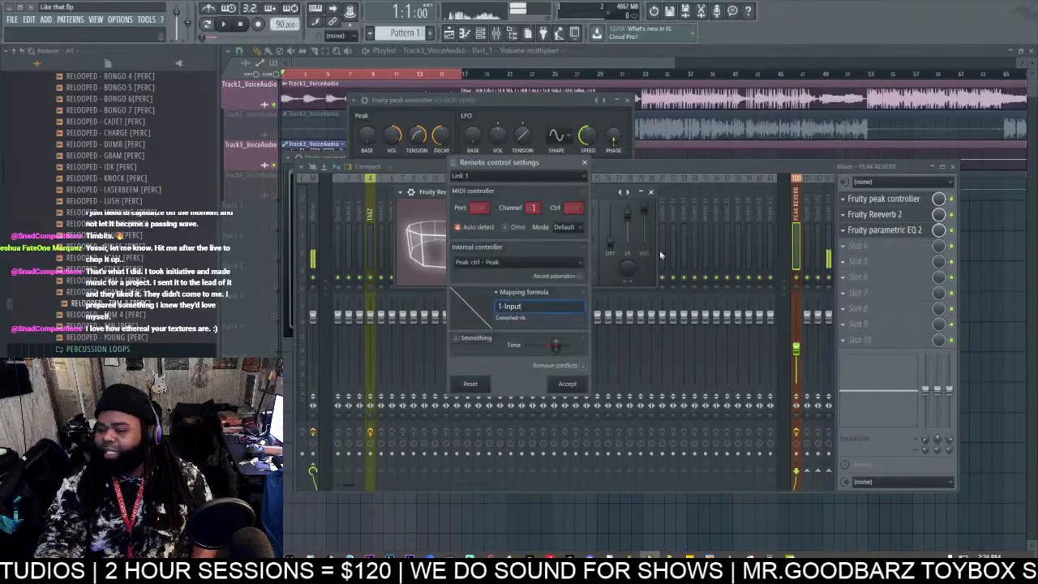
pyautogui.click(500, 262)
pyautogui.click(495, 272)
pyautogui.click(568, 384)
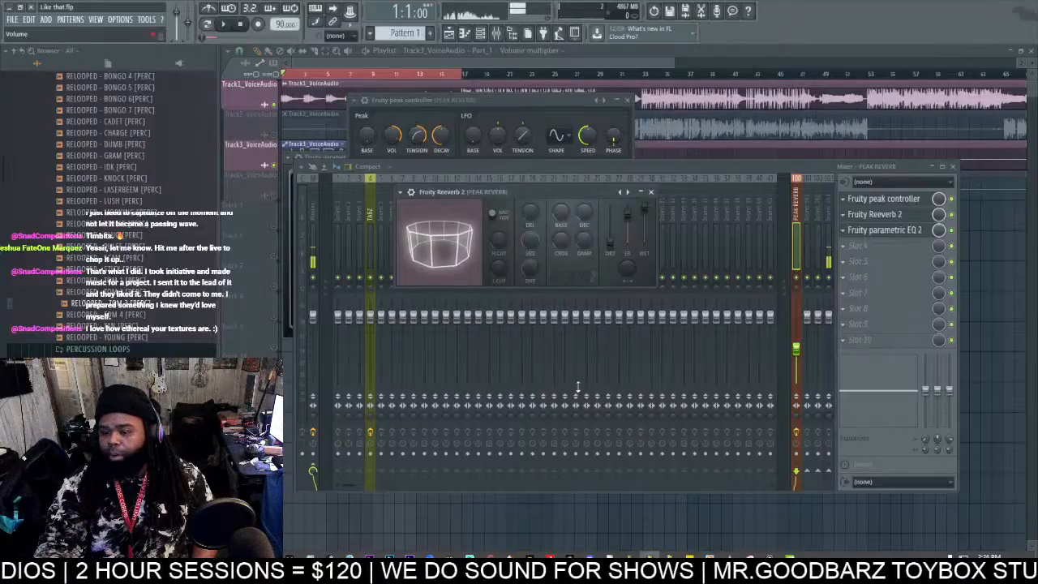
# Step: Try linking the mix level of Fruity parametric EQ 2 on PEAK REVERB to Peak ctrl - Peak with the Inverted mapping formula
pyautogui.rightClick(938, 231)
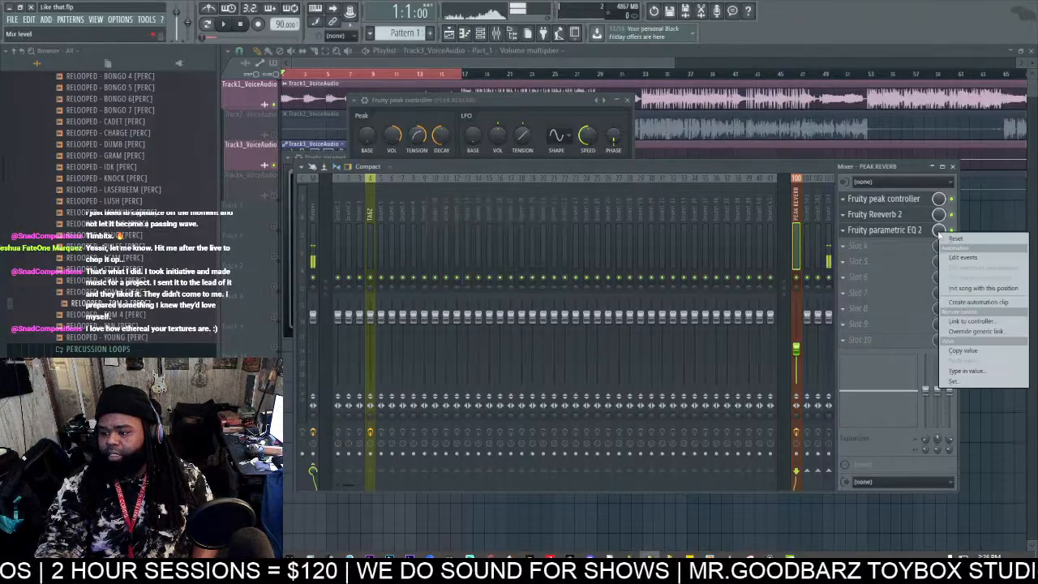
pyautogui.click(971, 321)
pyautogui.click(495, 284)
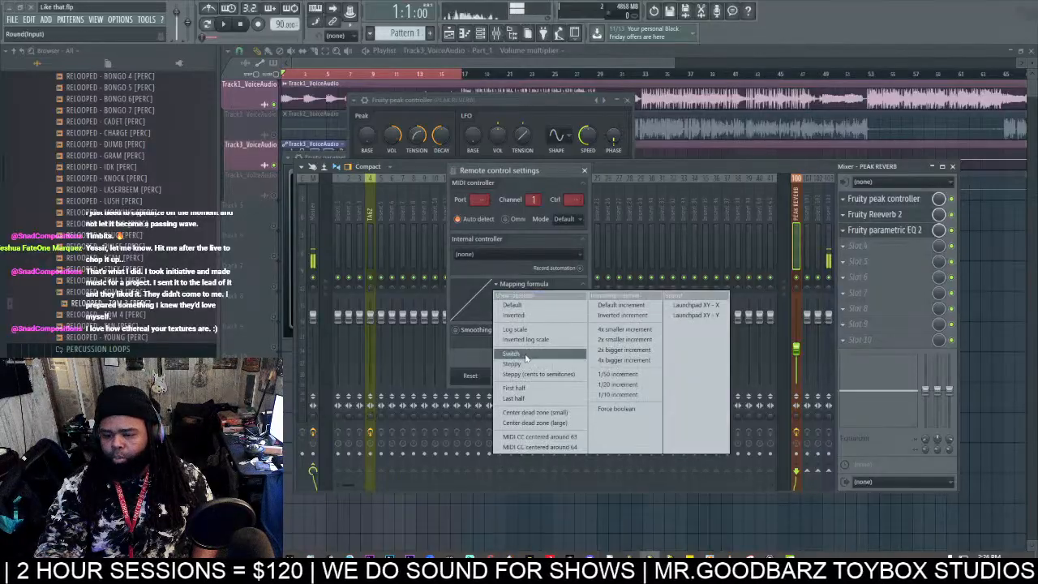
pyautogui.click(519, 317)
pyautogui.click(498, 252)
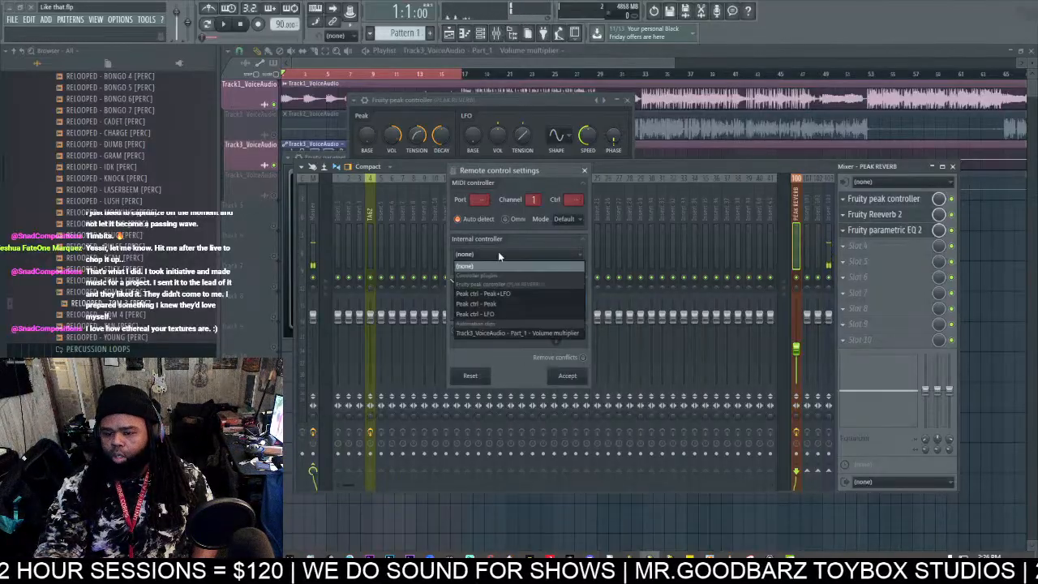
pyautogui.click(504, 306)
pyautogui.click(566, 377)
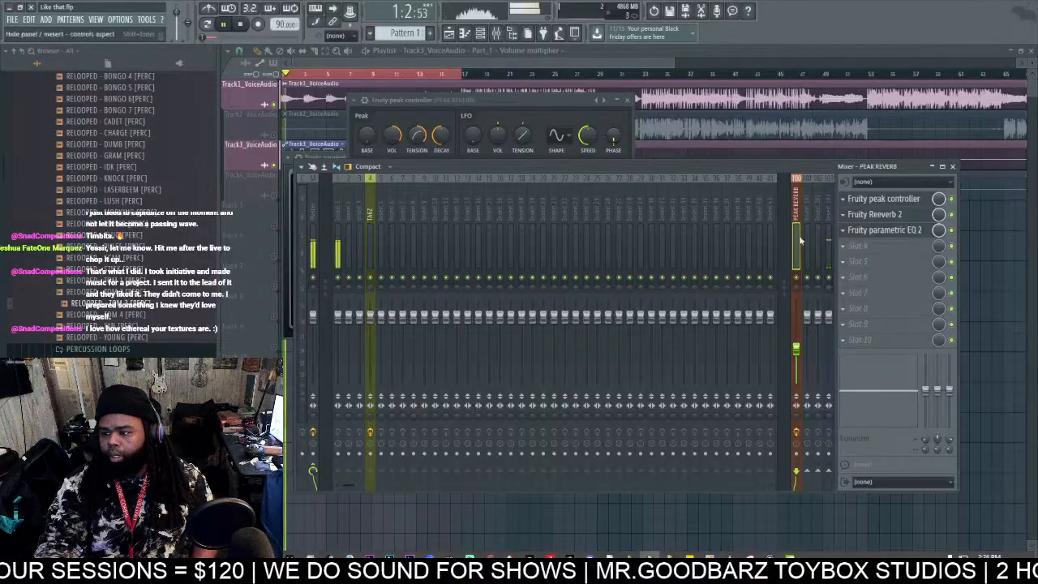
# Step: Remove the peak controller link from the Fruity parametric EQ 2 mix level by setting its internal controller to (none)
pyautogui.rightClick(938, 230)
pyautogui.click(972, 322)
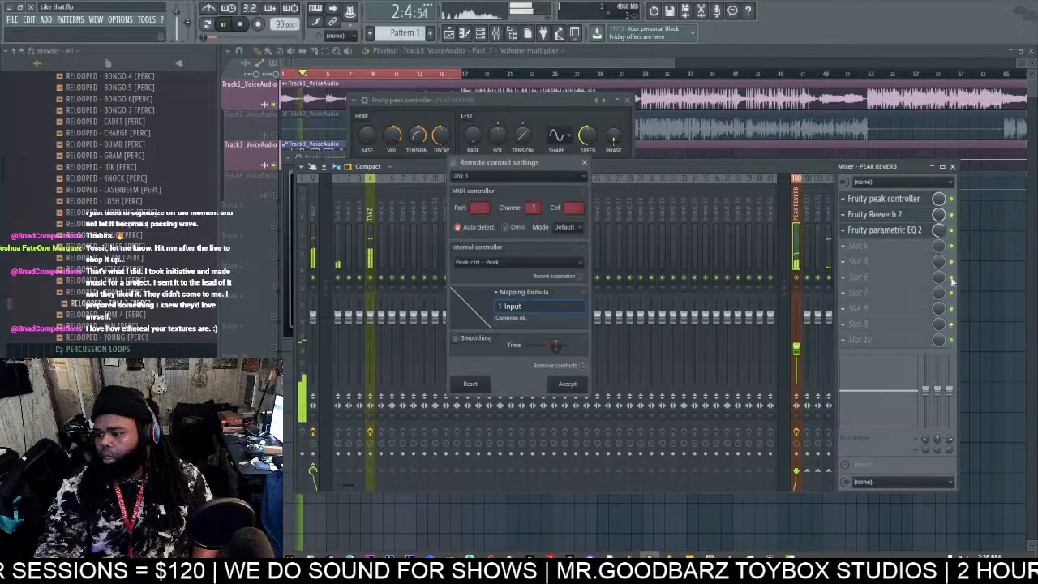
pyautogui.click(509, 260)
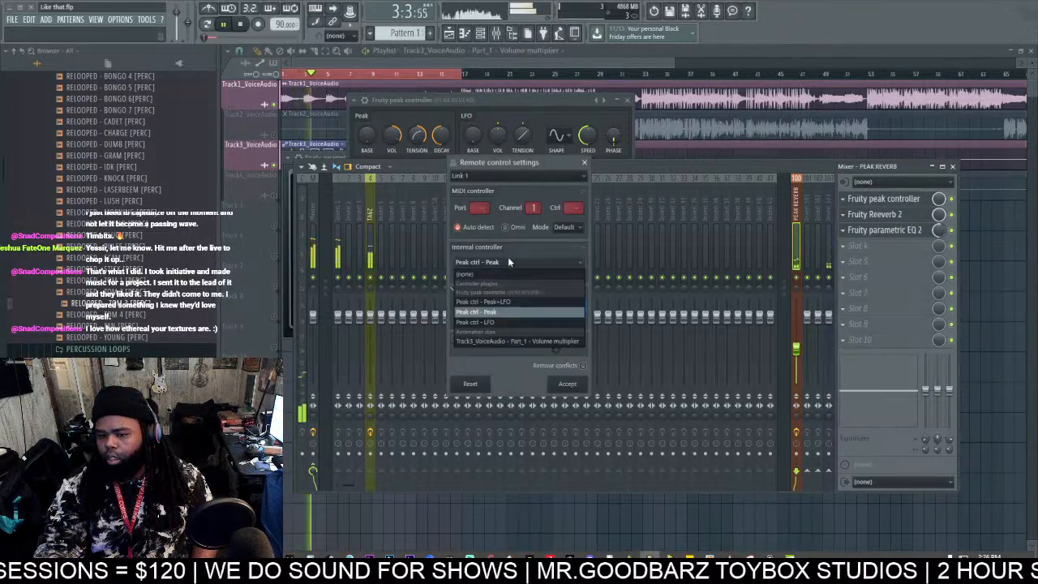
pyautogui.click(503, 273)
pyautogui.click(567, 383)
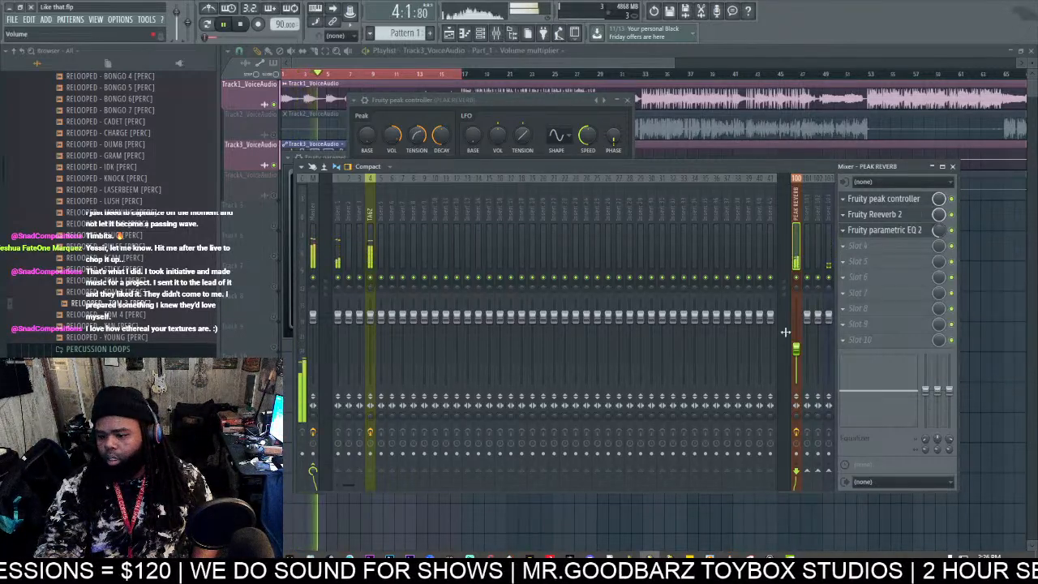
# Step: Link the mix level of Fruity Reeverb 2 on PEAK REVERB to Peak ctrl - Peak with the Inverted mapping formula
pyautogui.rightClick(938, 214)
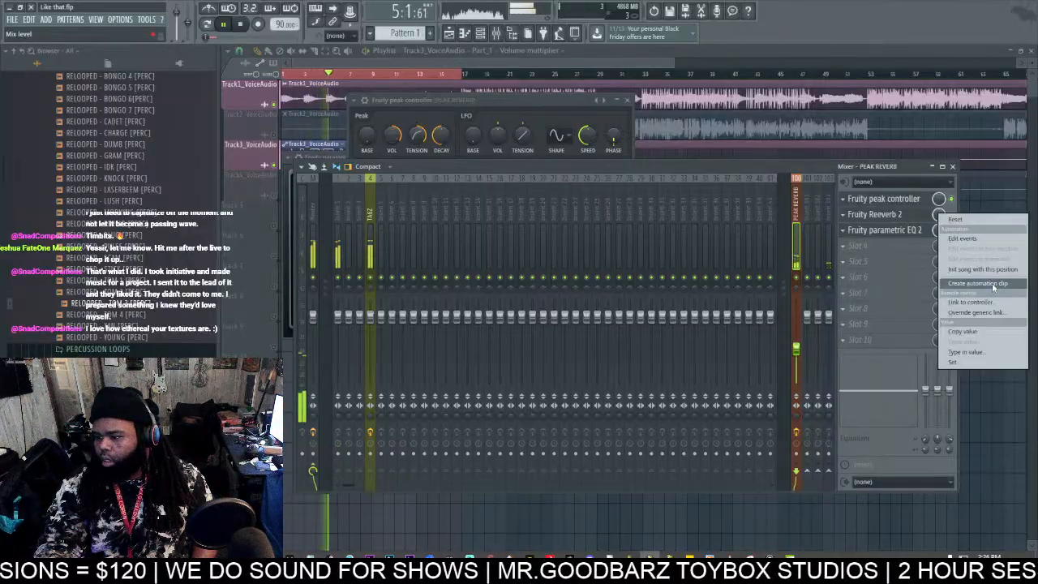
pyautogui.click(972, 301)
pyautogui.click(520, 284)
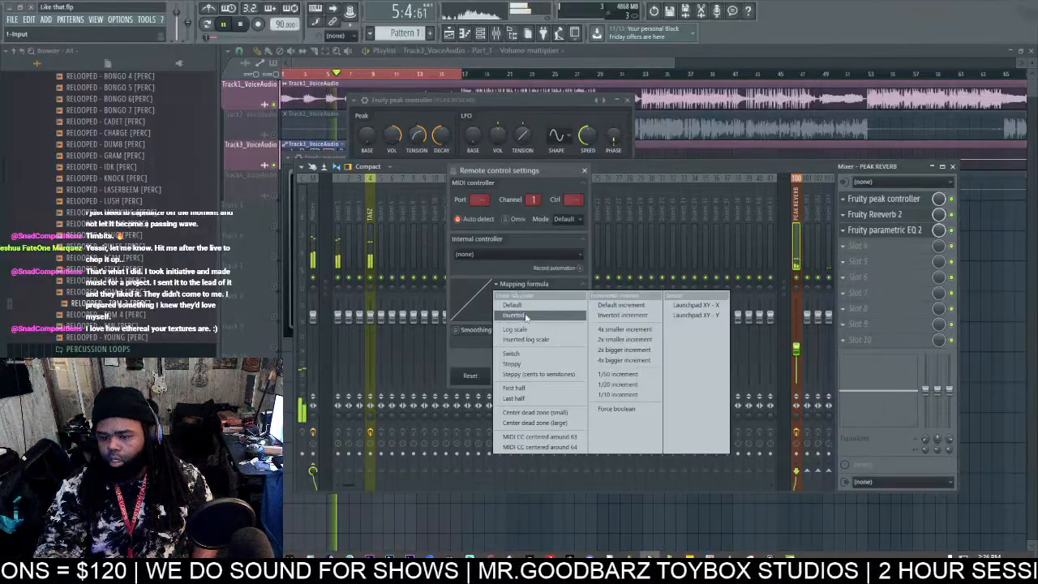
pyautogui.click(513, 315)
pyautogui.click(509, 254)
pyautogui.click(508, 305)
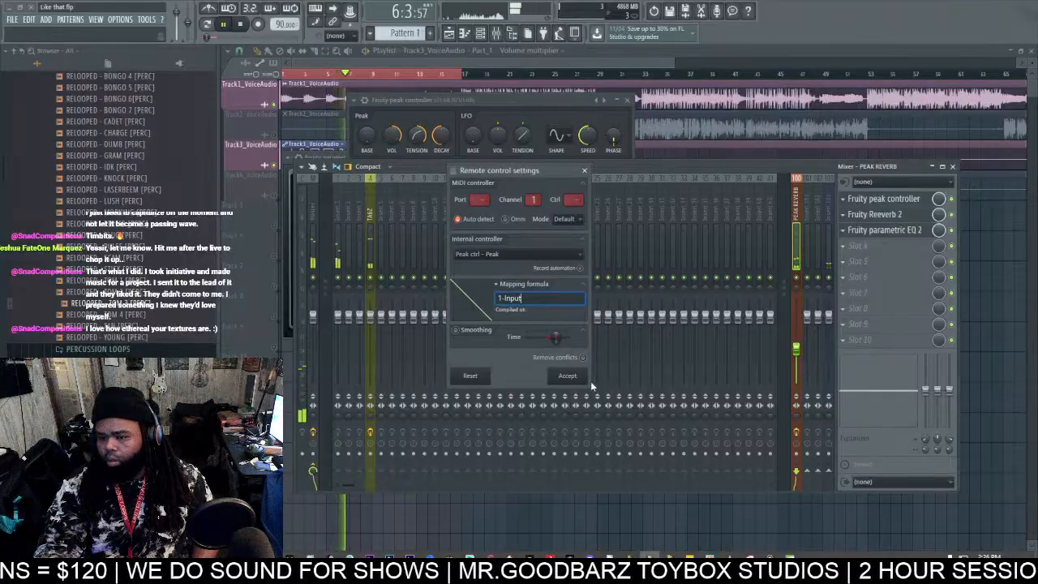
pyautogui.click(566, 376)
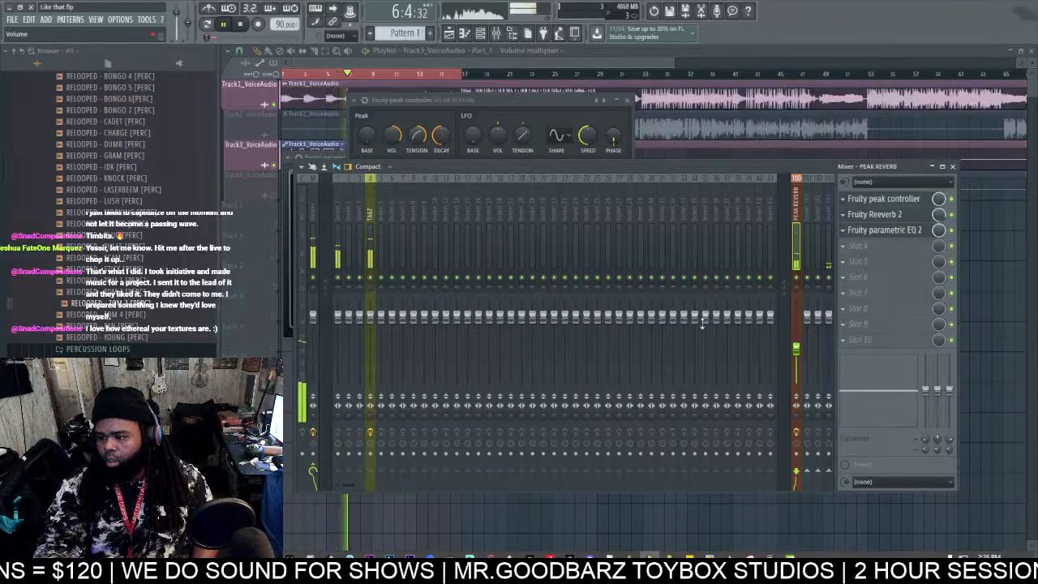
# Step: Raise the PEAK REVERB track's fader and adjust its parametric EQ, lowering the low-cut frequency and dipping the middle band
pyautogui.click(458, 99)
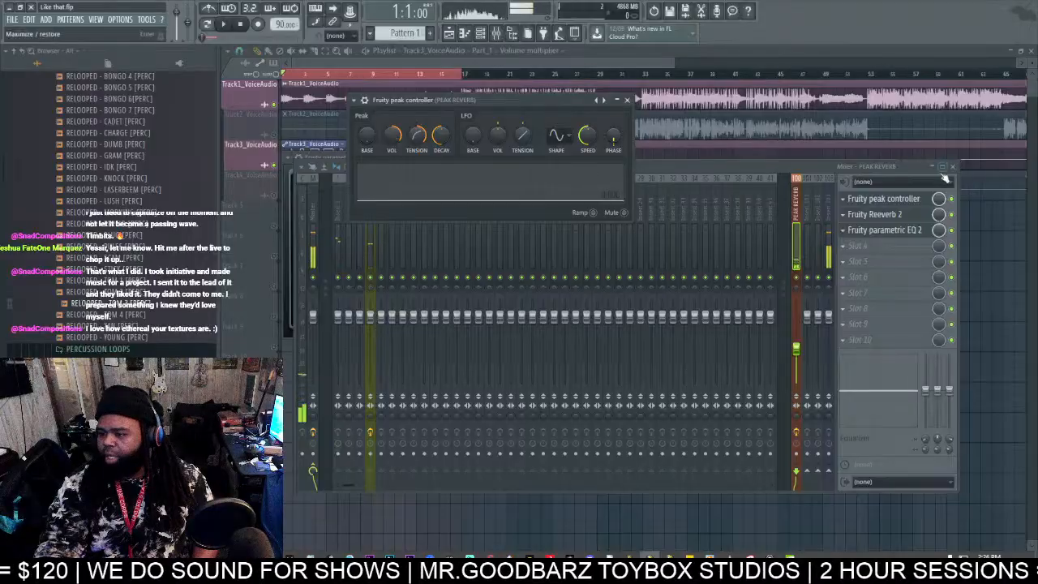
pyautogui.moveTo(796, 348); pyautogui.dragTo(797, 325)
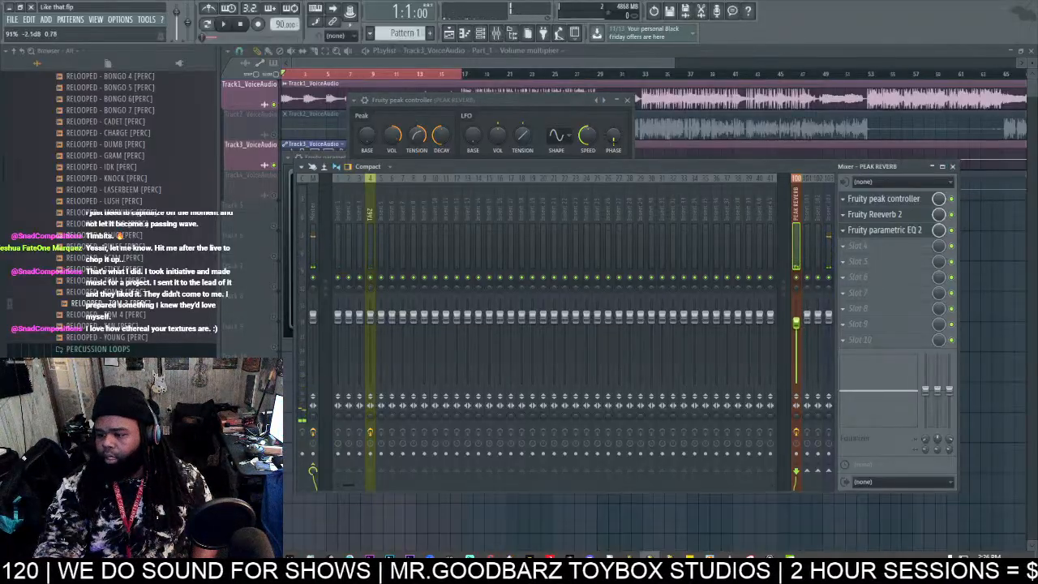
pyautogui.click(884, 229)
pyautogui.moveTo(334, 244); pyautogui.dragTo(313, 244)
pyautogui.moveTo(405, 244); pyautogui.dragTo(401, 262)
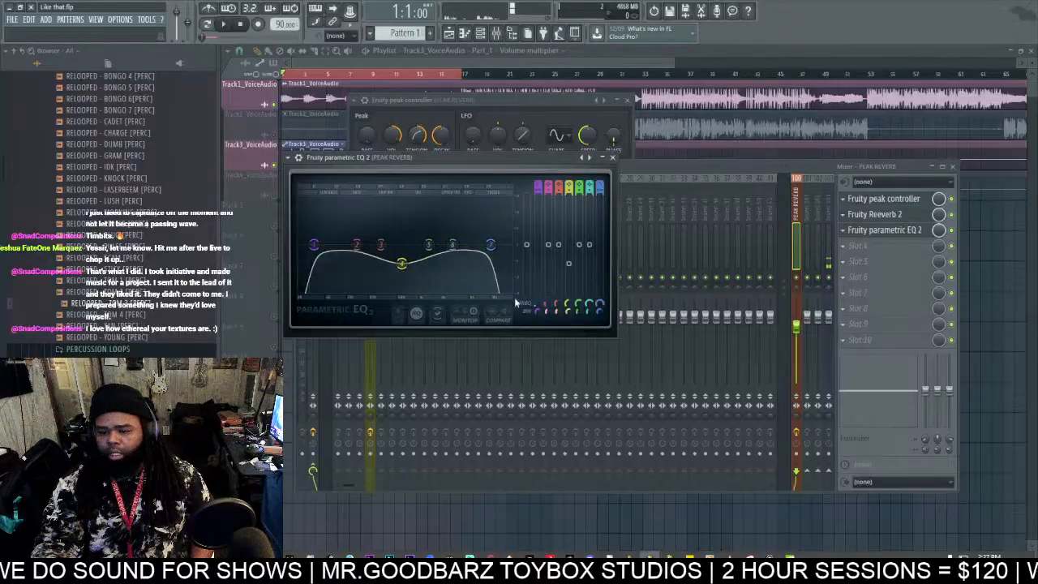
# Step: Play the song from the start and check the spectrum in PEAK REVERB's parametric EQ
pyautogui.click(308, 83)
pyautogui.press('space')
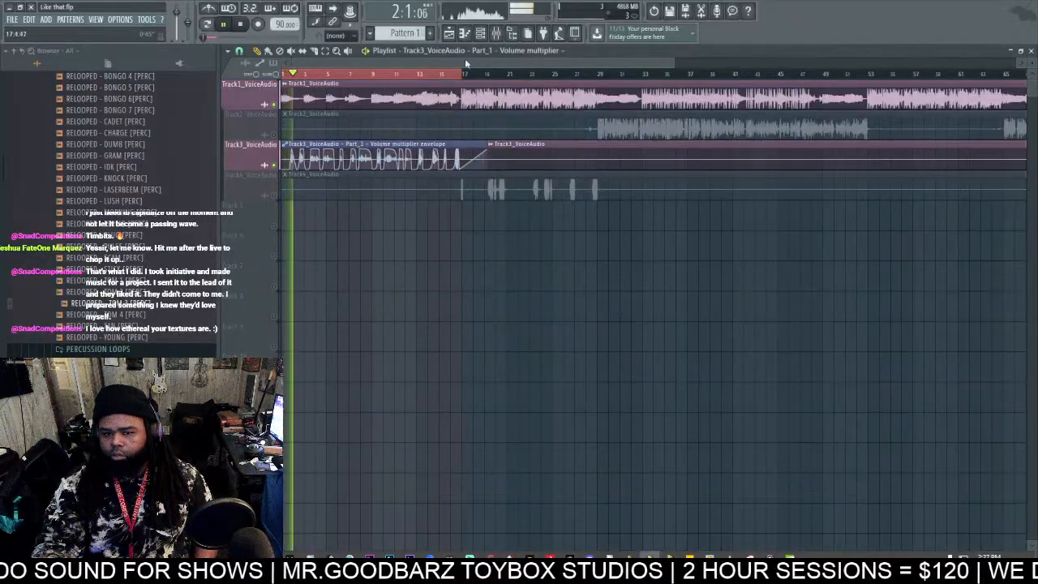
pyautogui.click(496, 33)
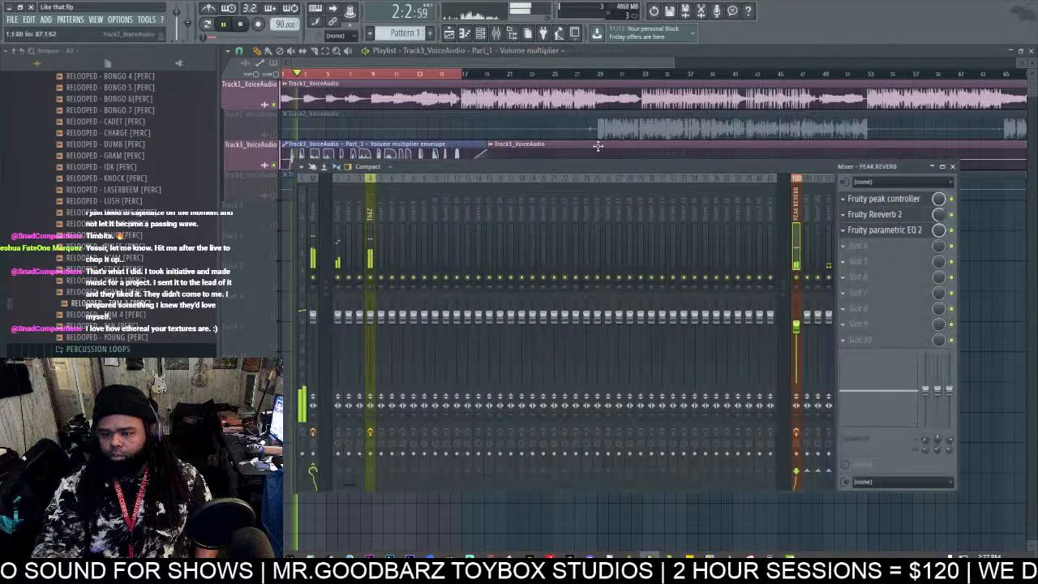
pyautogui.click(882, 230)
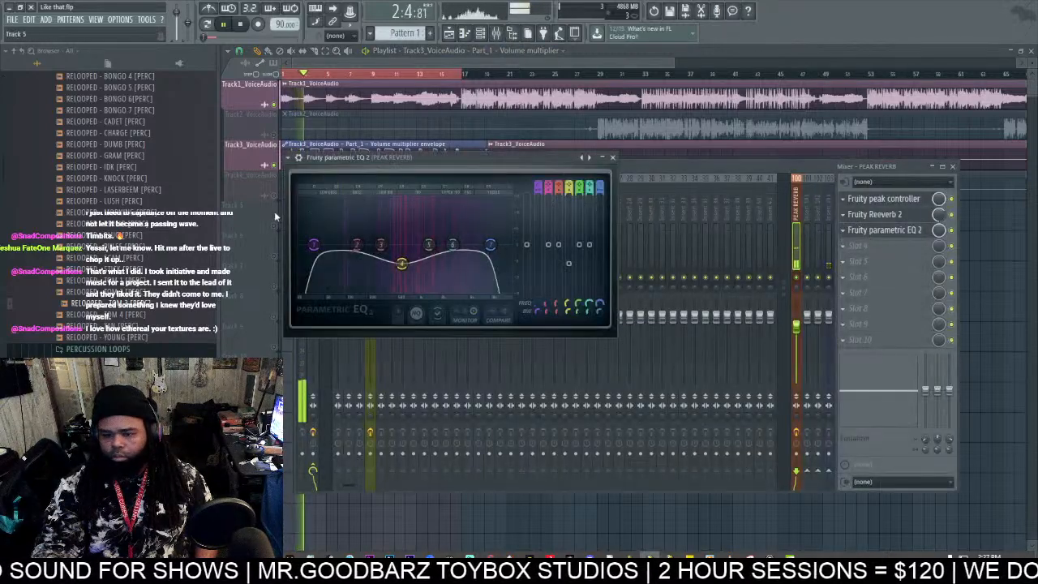
pyautogui.click(623, 167)
# Step: Load the Radio preset in the TAGZ track's Fruity parametric EQ 2
pyautogui.click(366, 223)
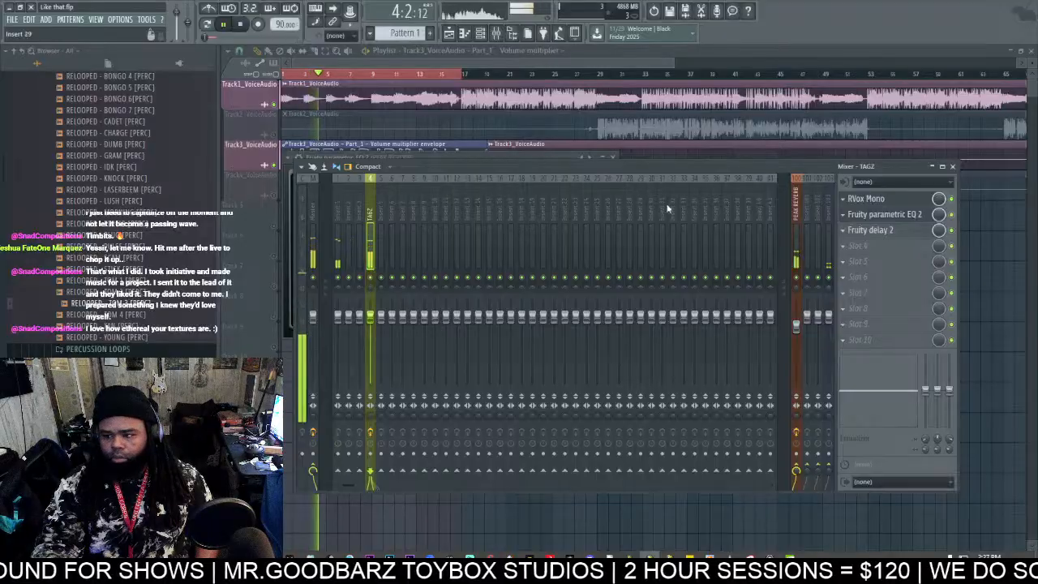
pyautogui.click(884, 214)
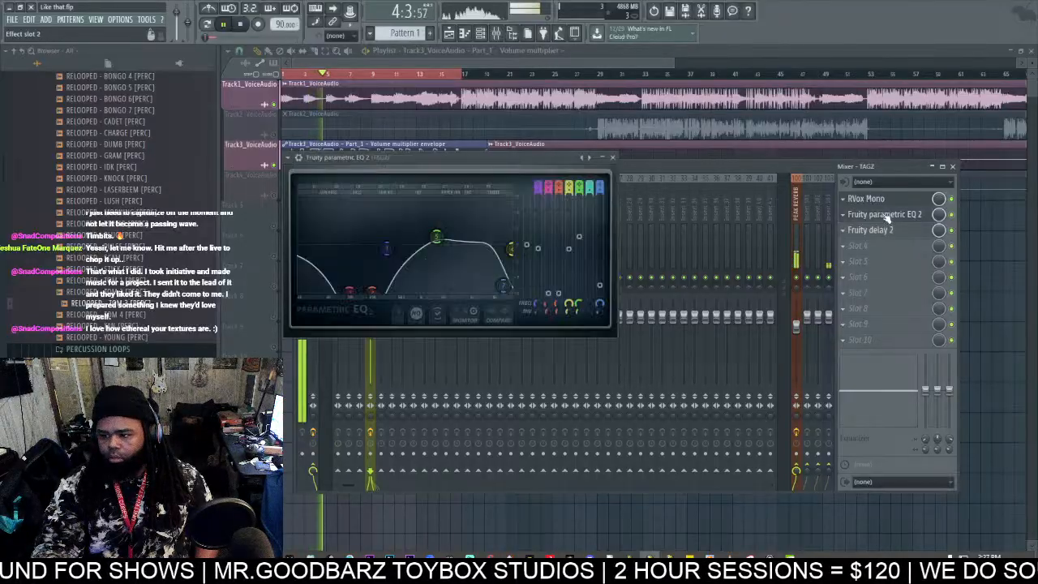
pyautogui.click(297, 158)
pyautogui.moveTo(304, 189)
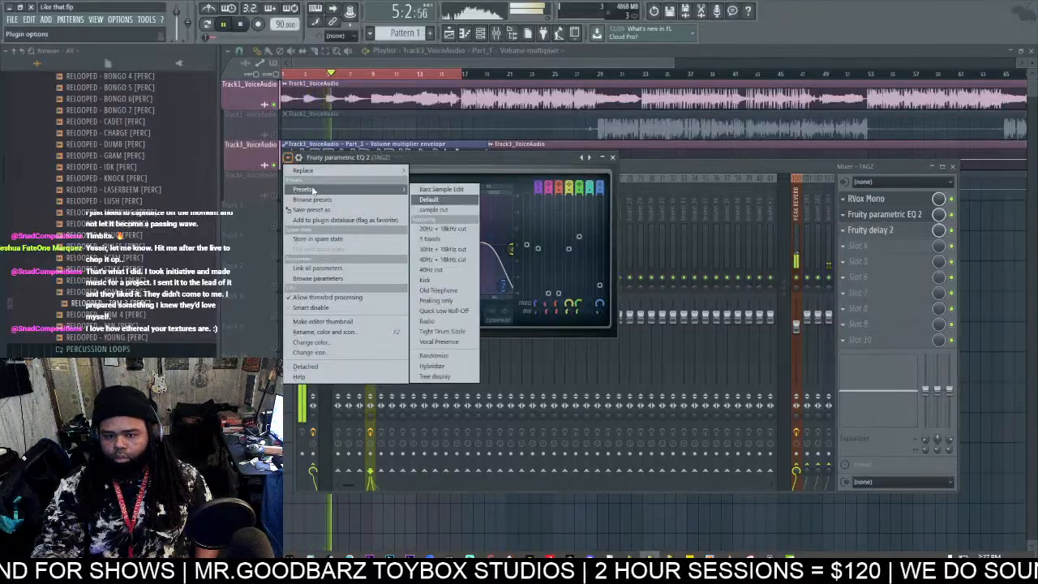
pyautogui.click(437, 321)
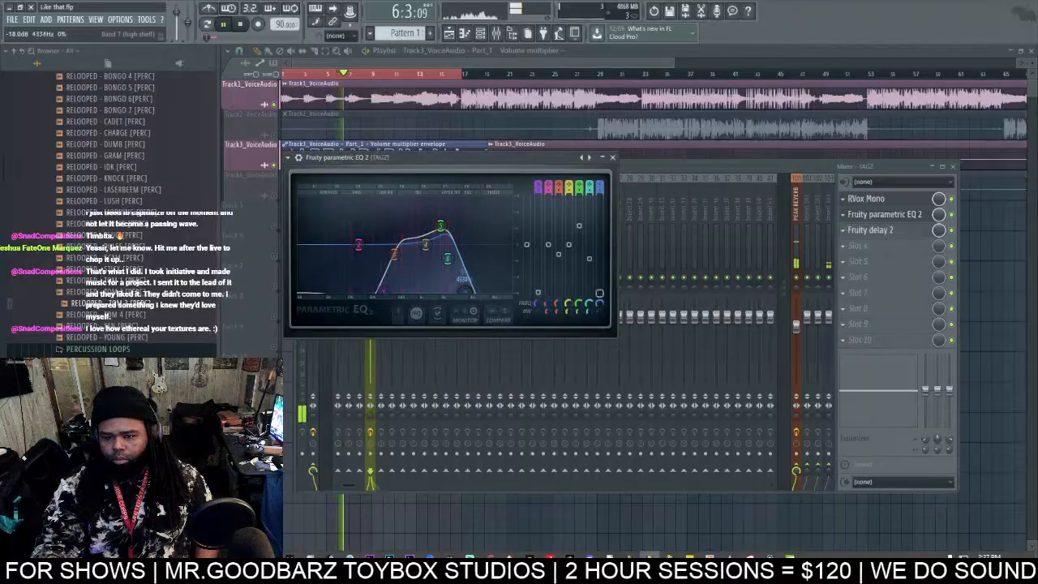
# Step: Reshape the TAGZ EQ by shifting its low cut, extending the high end and pulling the boosted band down and lower in frequency
pyautogui.moveTo(394, 254); pyautogui.dragTo(405, 255)
pyautogui.moveTo(384, 290); pyautogui.dragTo(409, 290)
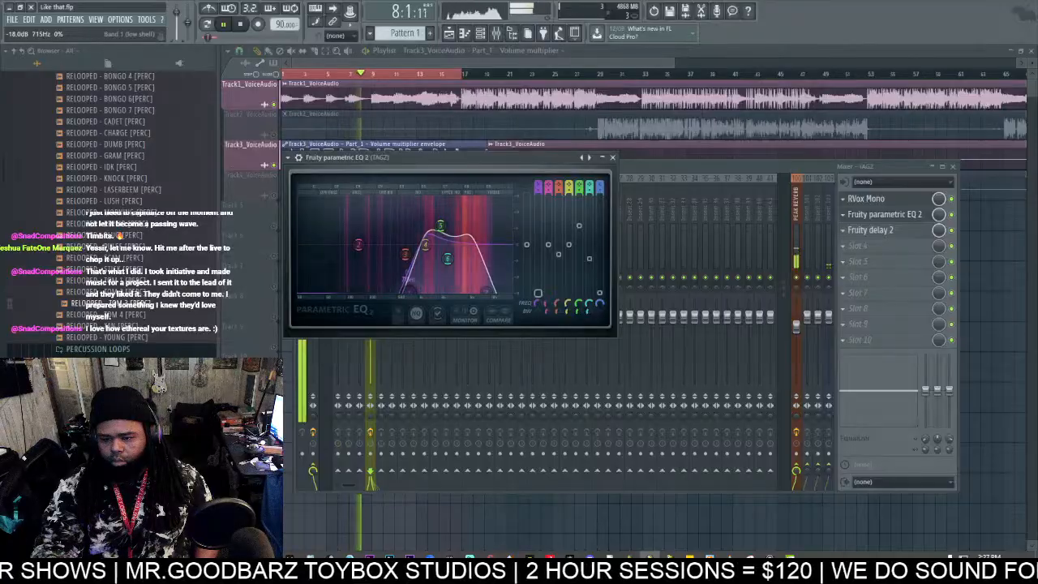
pyautogui.moveTo(495, 300); pyautogui.dragTo(513, 293)
pyautogui.moveTo(410, 291); pyautogui.dragTo(393, 289)
pyautogui.moveTo(440, 226); pyautogui.dragTo(413, 249)
pyautogui.click(638, 167)
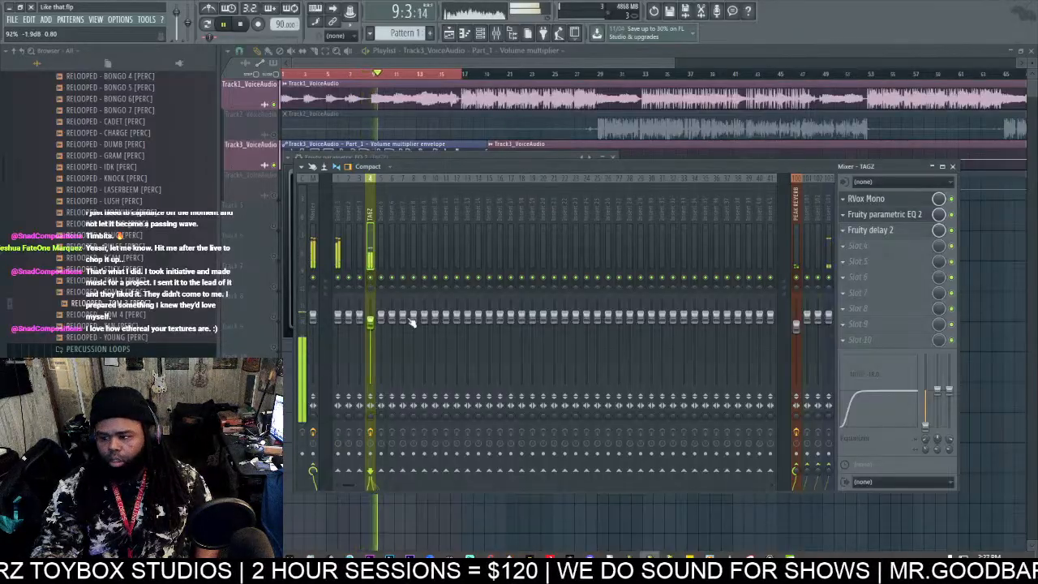
# Step: Load the CLA-2A Mono compressor from WaveShell-VST 9.0_x64 into slot 4 of the TAGZ track
pyautogui.click(860, 245)
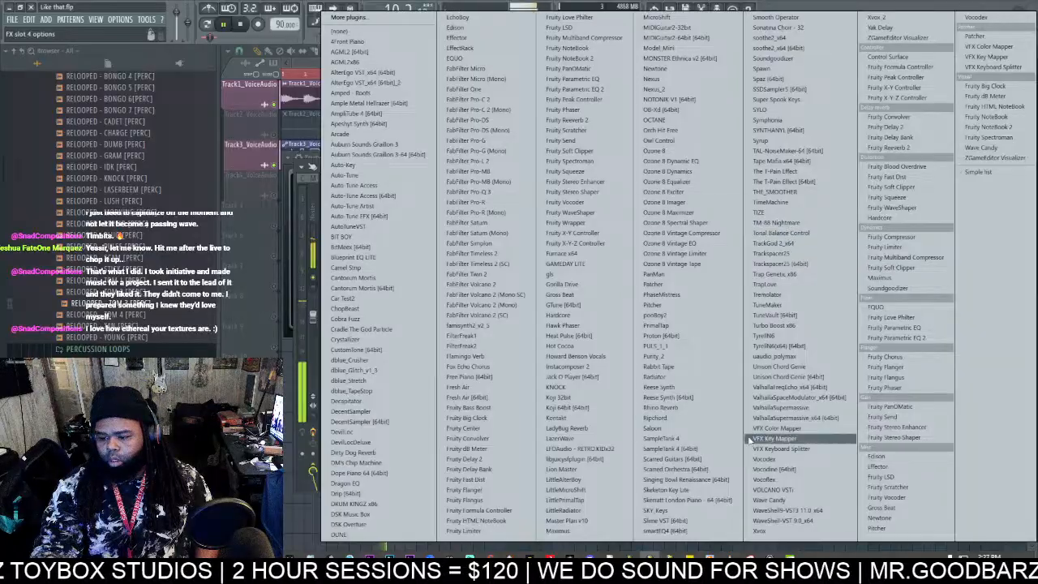
pyautogui.click(780, 520)
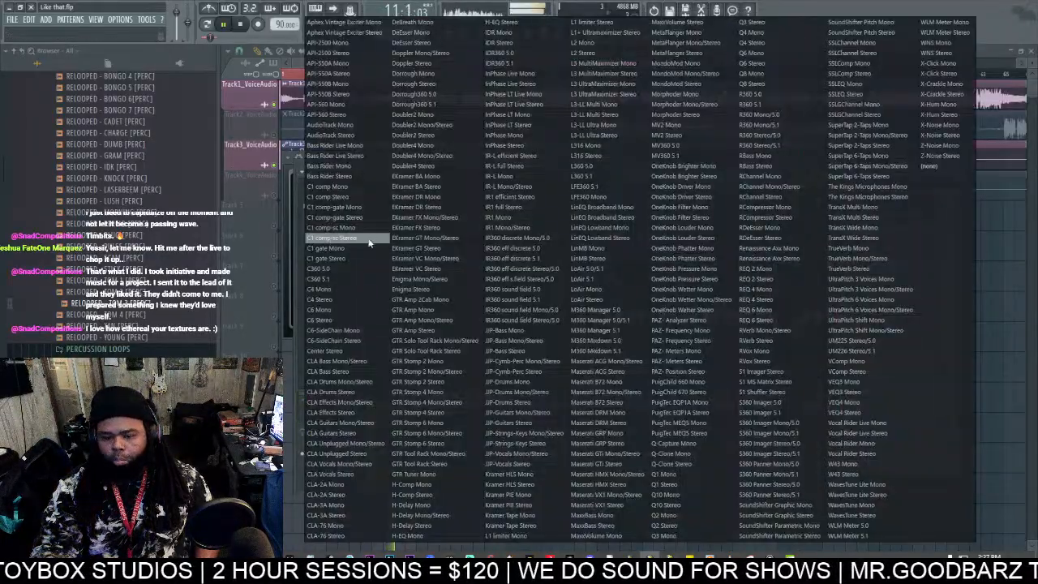
pyautogui.click(359, 485)
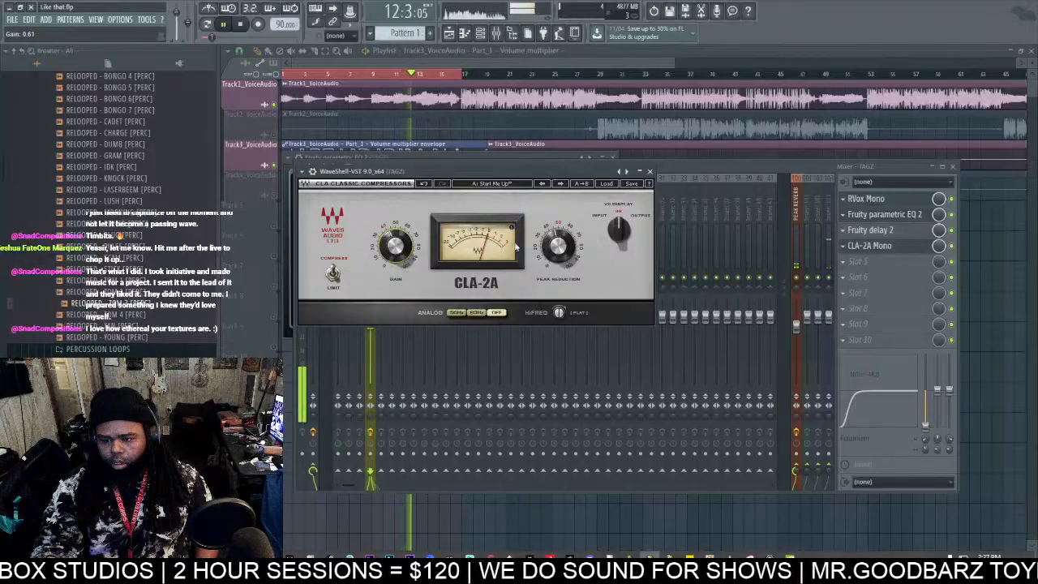
pyautogui.click(664, 171)
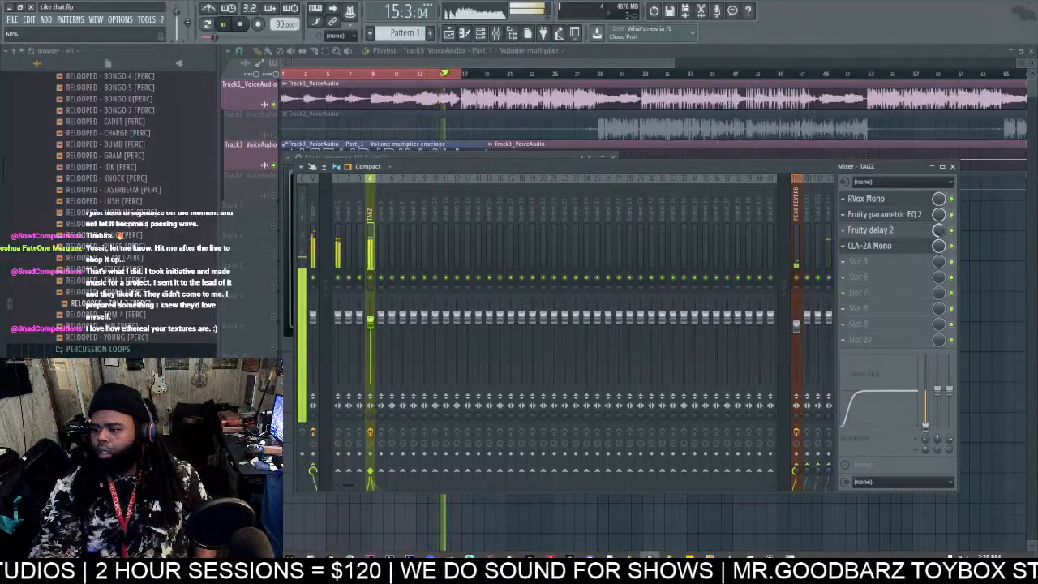
# Step: Extend the playlist's time selection to about bar 49
pyautogui.moveTo(462, 75); pyautogui.dragTo(605, 83)
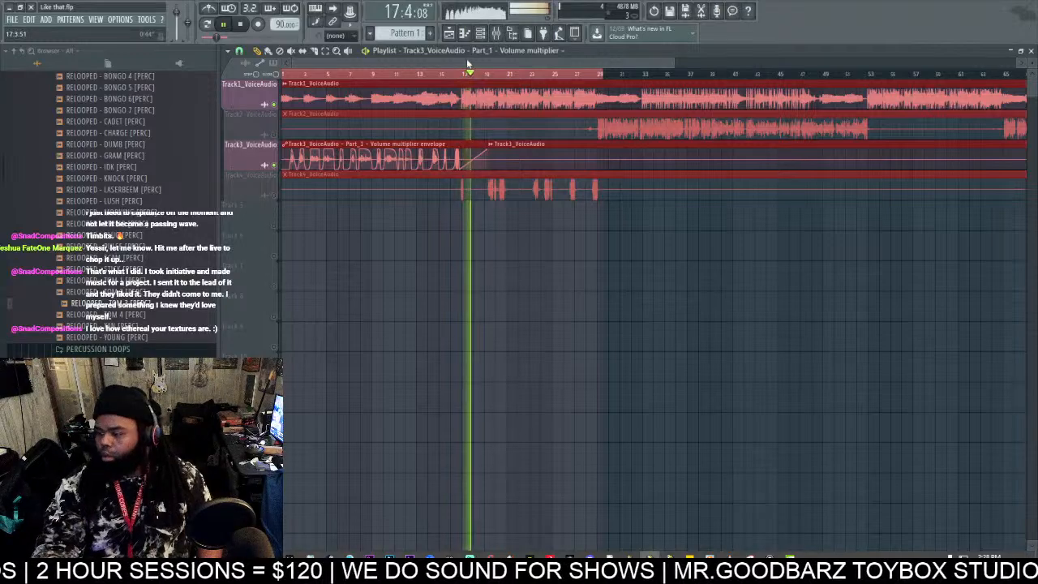
pyautogui.moveTo(604, 75); pyautogui.dragTo(839, 90)
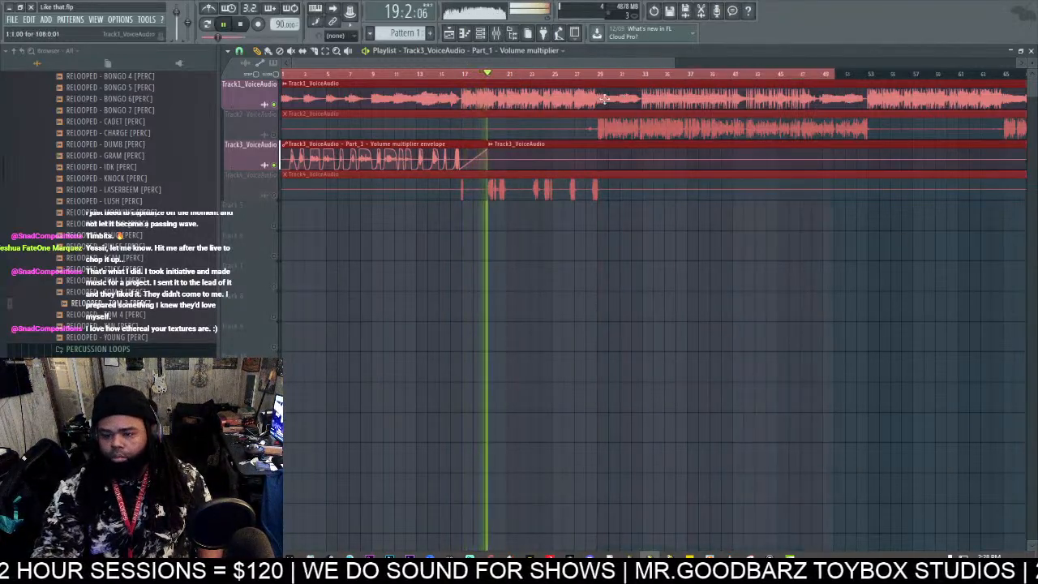
# Step: Route the Track4_VoiceAudio clip to mixer track 5 and lower that track's fader to about 86%
pyautogui.doubleClick(421, 186)
pyautogui.click(583, 254)
pyautogui.doubleClick(430, 187)
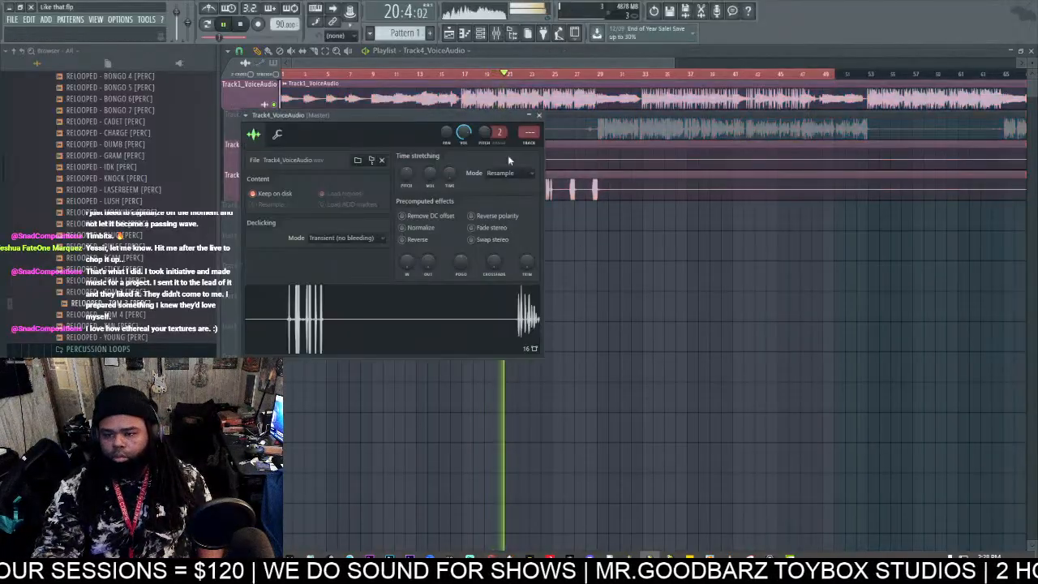
pyautogui.doubleClick(529, 133)
pyautogui.scroll(3, 529, 132)
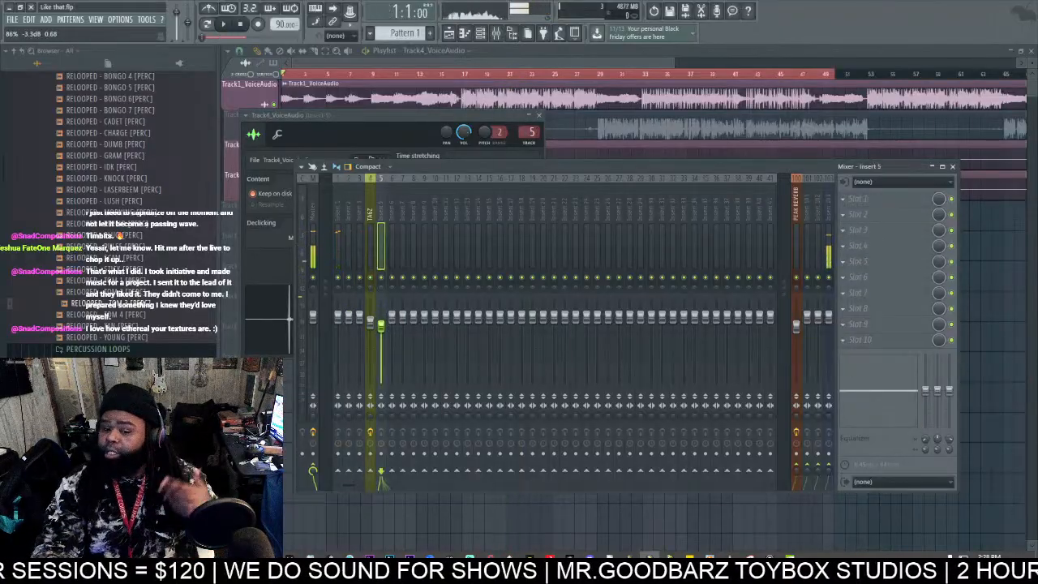
# Step: Set the playlist snap to Beat, narrow the time selection to bars 17 through 29 and play it
pyautogui.click(456, 73)
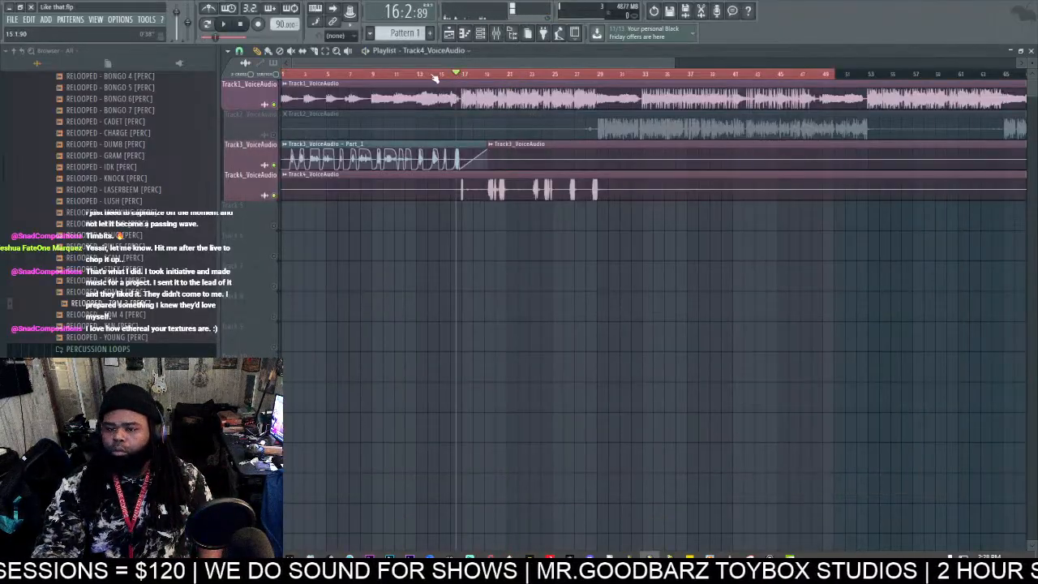
pyautogui.click(240, 53)
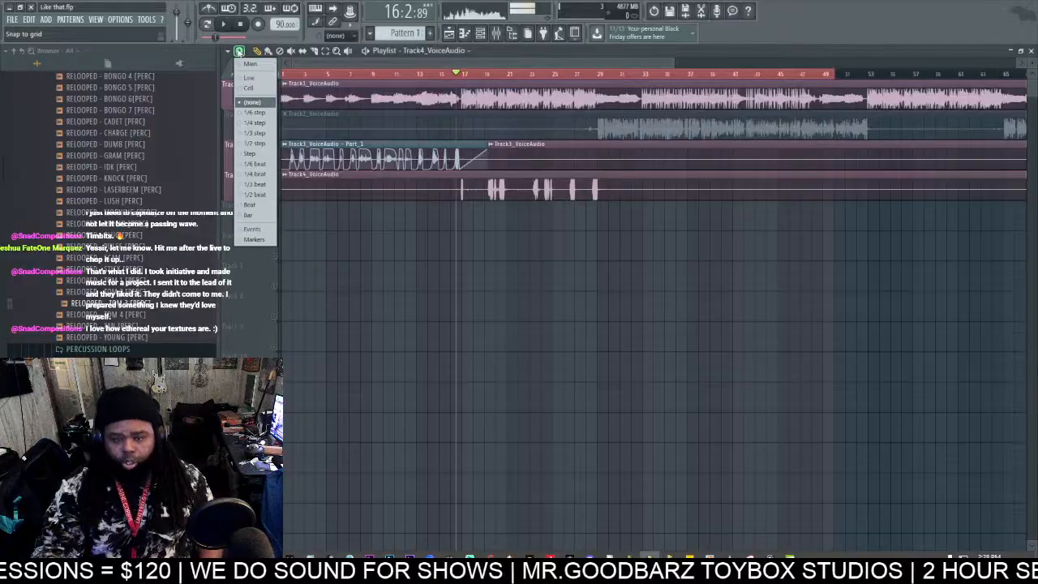
pyautogui.click(251, 206)
pyautogui.moveTo(403, 73); pyautogui.dragTo(462, 79)
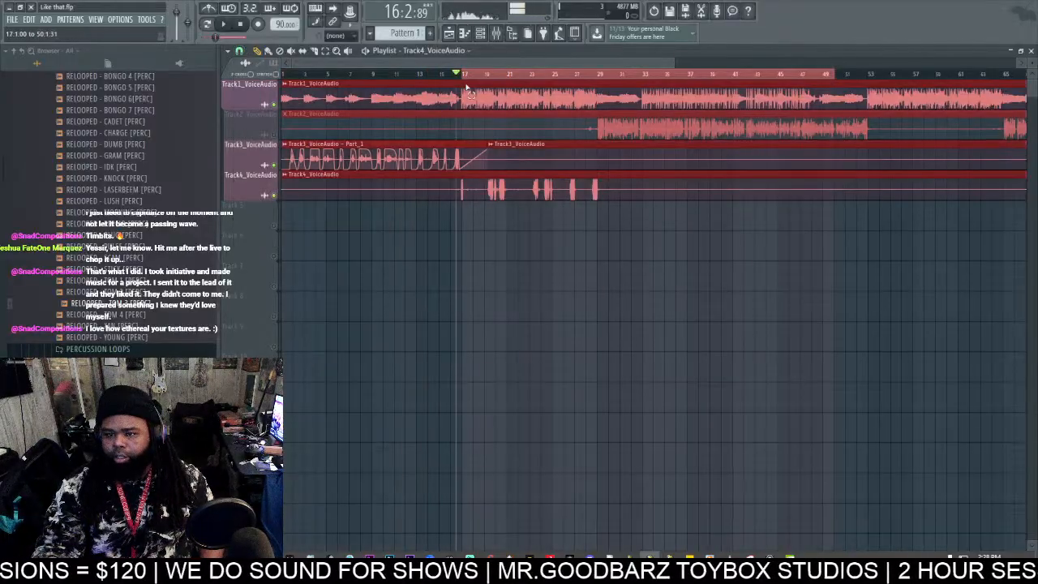
pyautogui.moveTo(799, 77); pyautogui.dragTo(599, 96)
pyautogui.press('space')
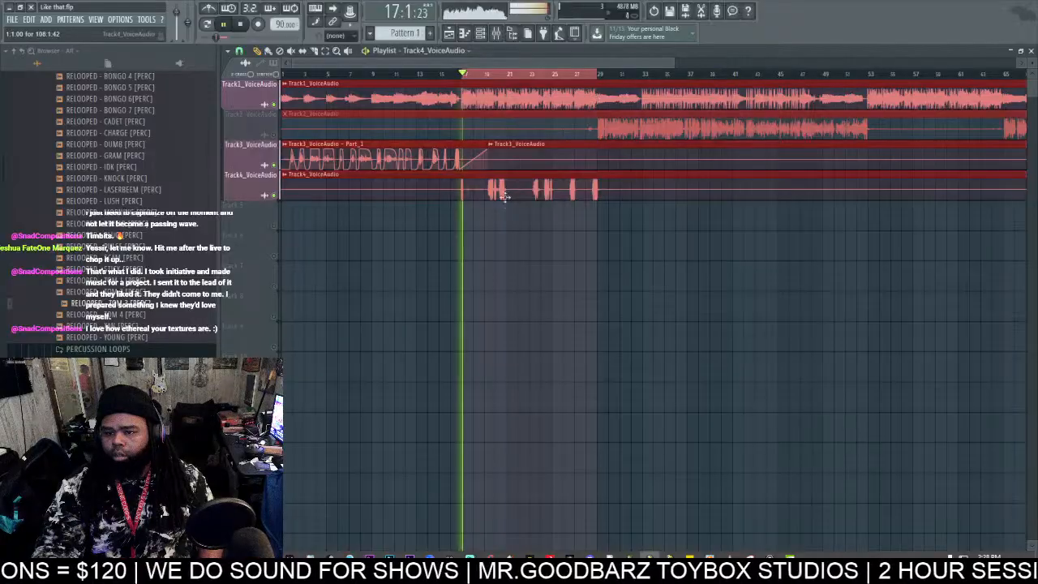
# Step: Trim the start of the Track4_VoiceAudio clip to about bar 16 and bring up its mixer track
pyautogui.moveTo(283, 196); pyautogui.dragTo(460, 205)
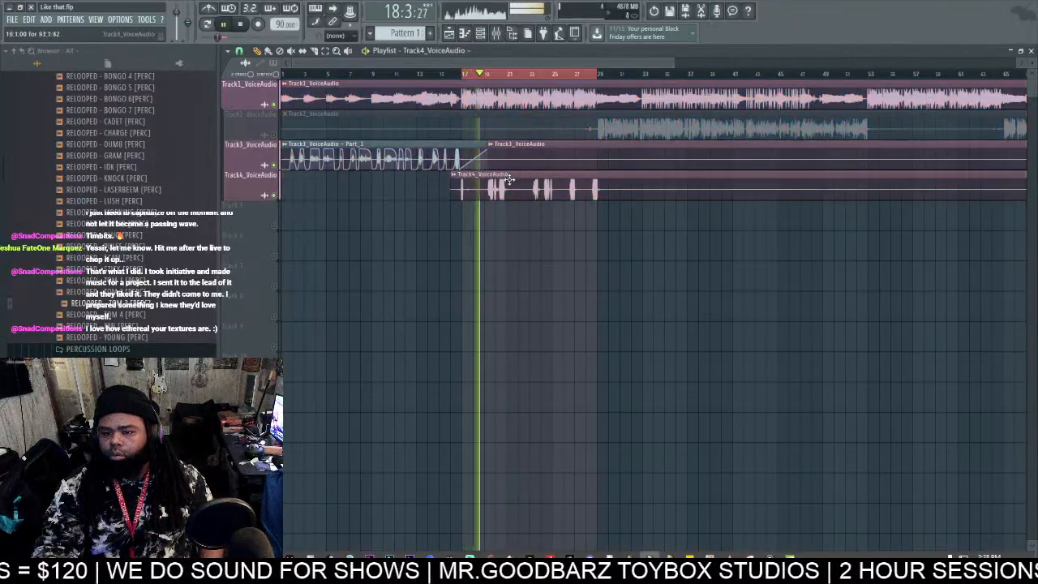
pyautogui.doubleClick(474, 186)
pyautogui.doubleClick(531, 134)
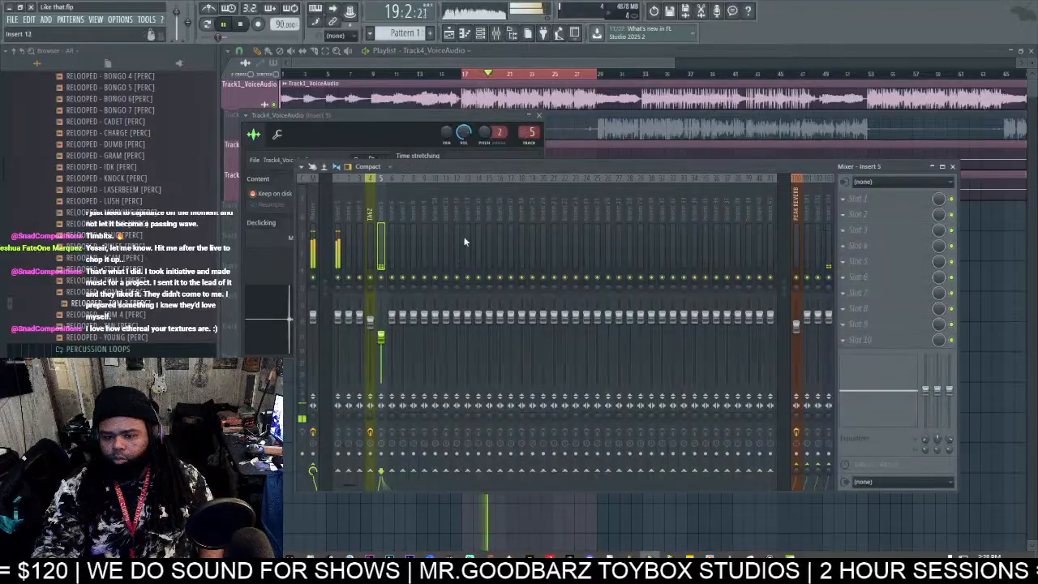
# Step: Stop playback and load Fruity Love Philter in slot 1 of Insert 1 with the Simple triangle lowpass LFO preset
pyautogui.press('space')
pyautogui.click(861, 204)
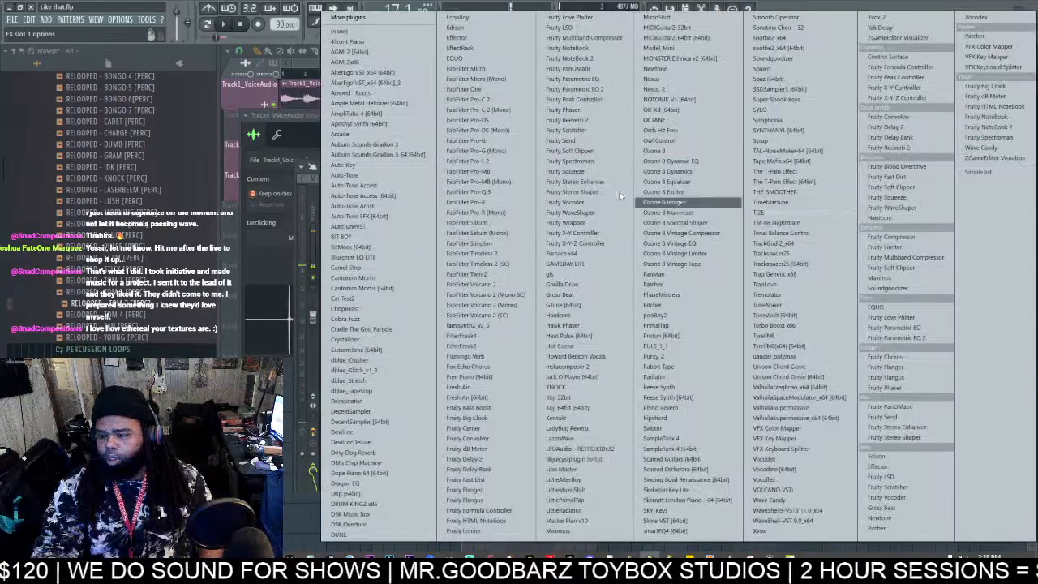
pyautogui.click(298, 67)
pyautogui.click(496, 33)
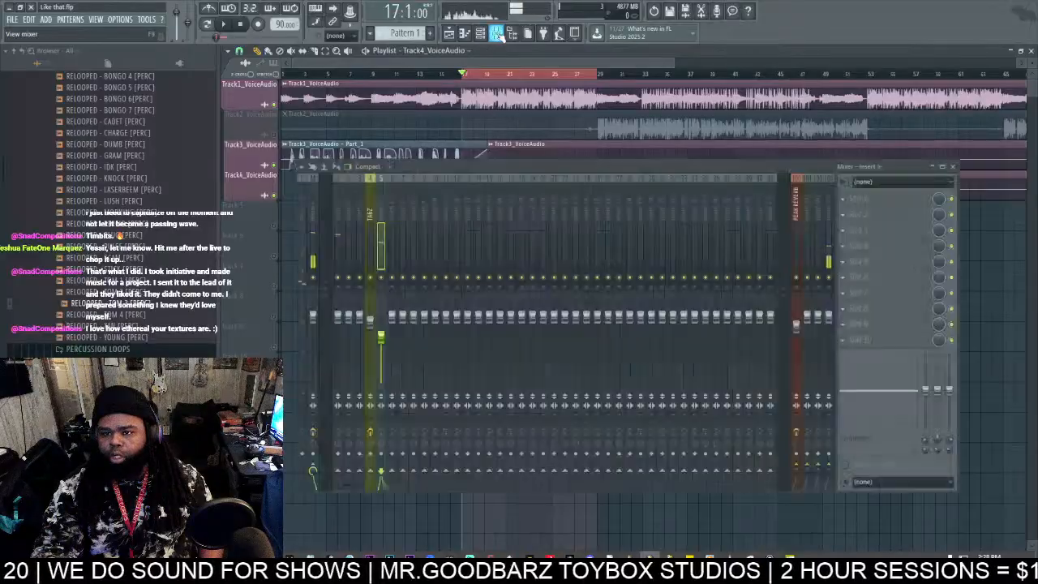
pyautogui.click(874, 216)
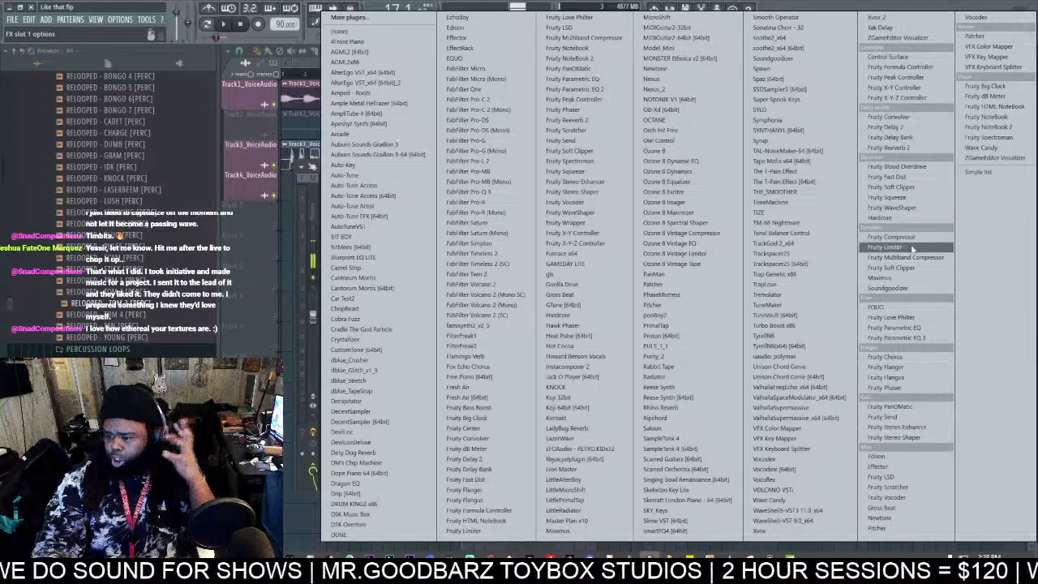
pyautogui.click(892, 317)
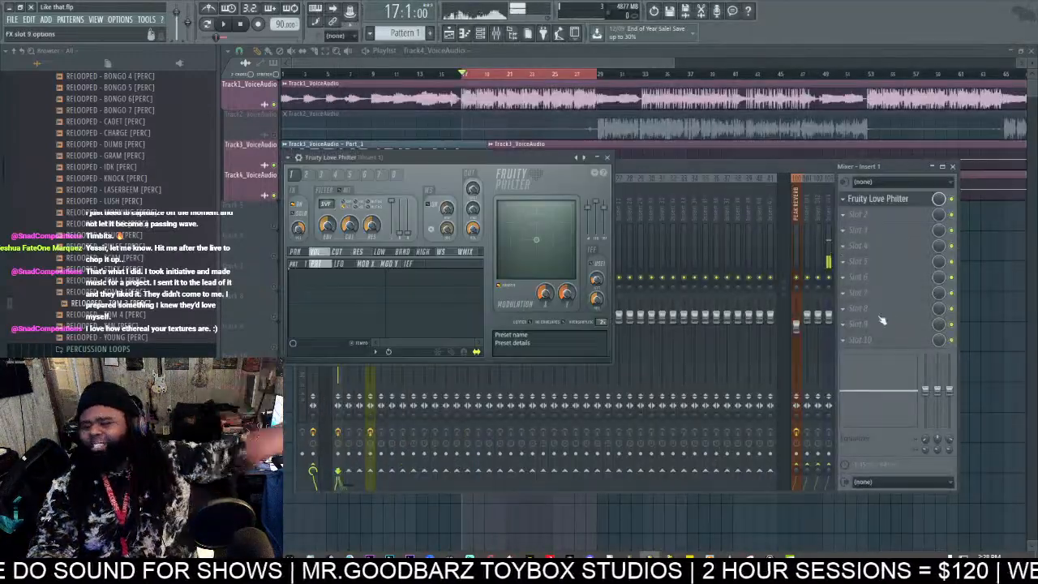
pyautogui.click(287, 158)
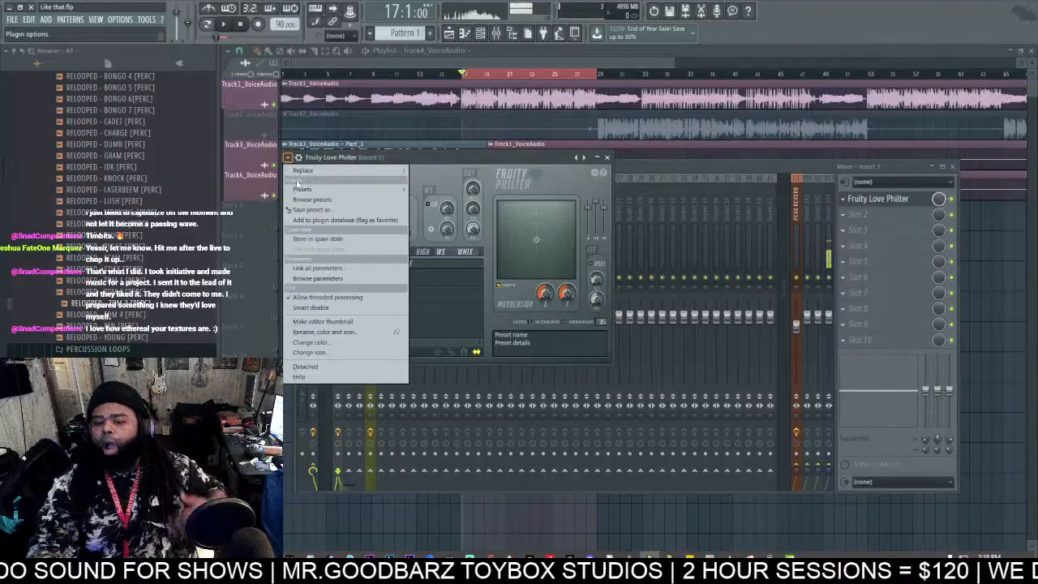
pyautogui.moveTo(300, 188)
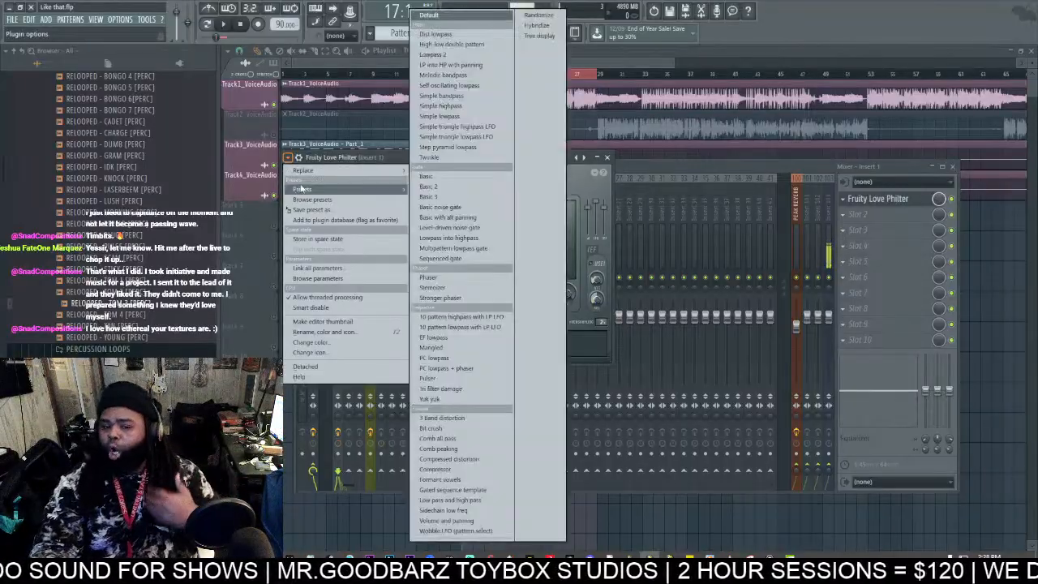
pyautogui.click(476, 137)
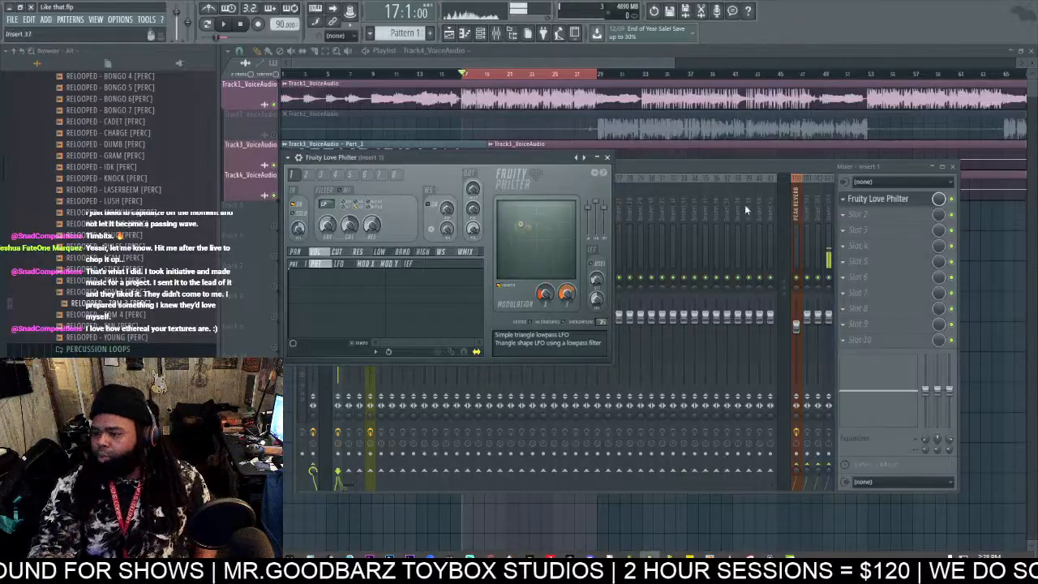
# Step: Play the selected section and lower the fader of mixer track 1
pyautogui.click(756, 175)
pyautogui.press('space')
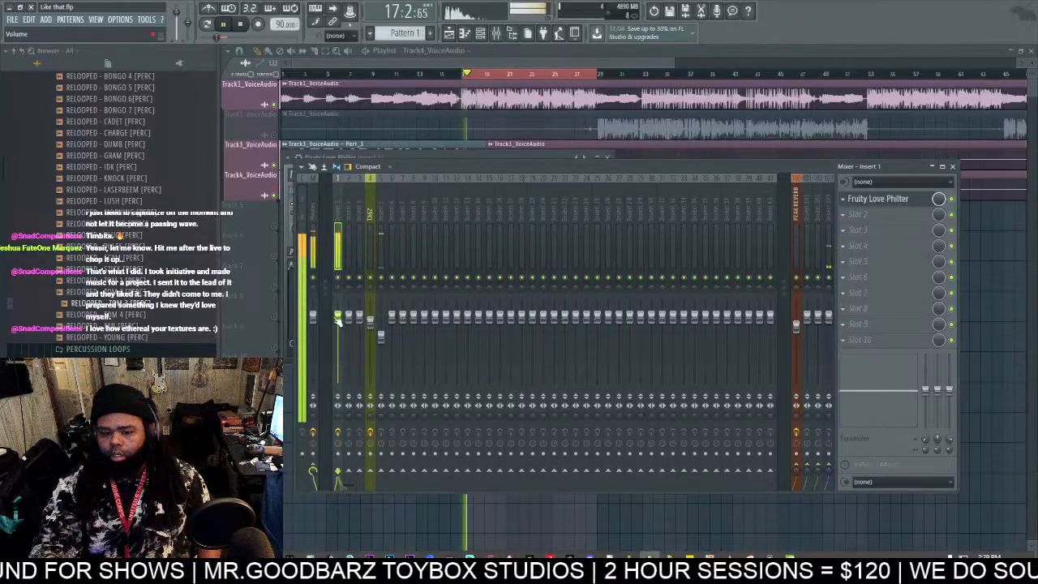
pyautogui.moveTo(339, 318); pyautogui.dragTo(338, 329)
# Step: Load RVox Mono from WaveShell-VST 9.0_x64 into slot 1 of Insert 5, with compression at -10.3 and gate at -14.0
pyautogui.click(382, 337)
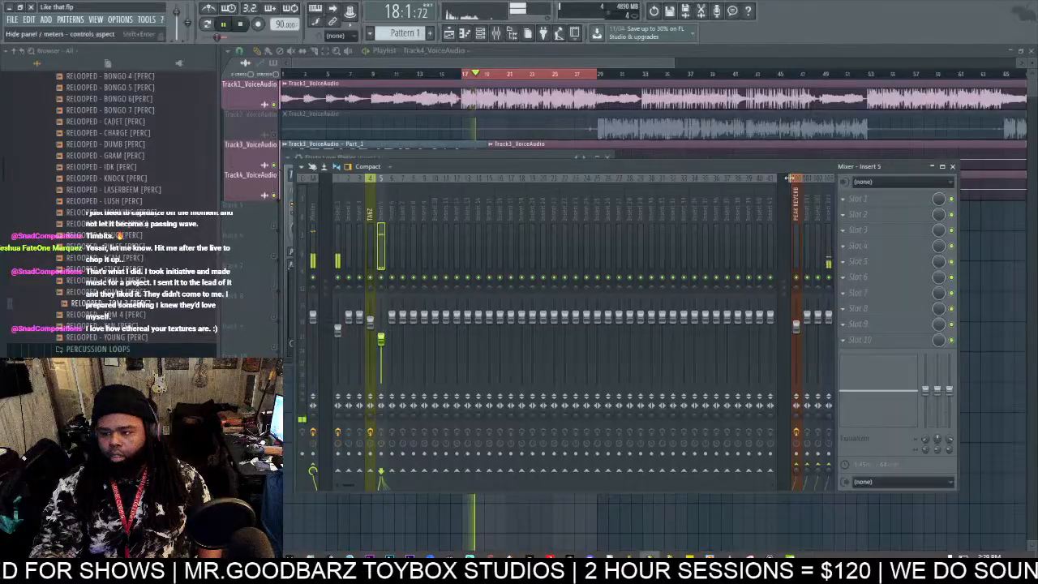
pyautogui.click(854, 202)
pyautogui.click(800, 501)
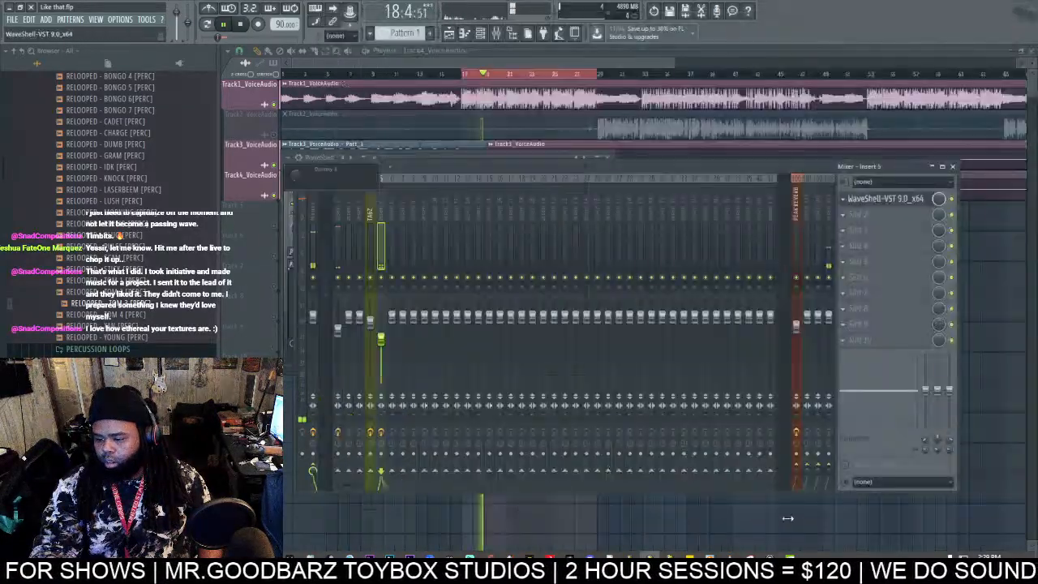
pyautogui.click(421, 222)
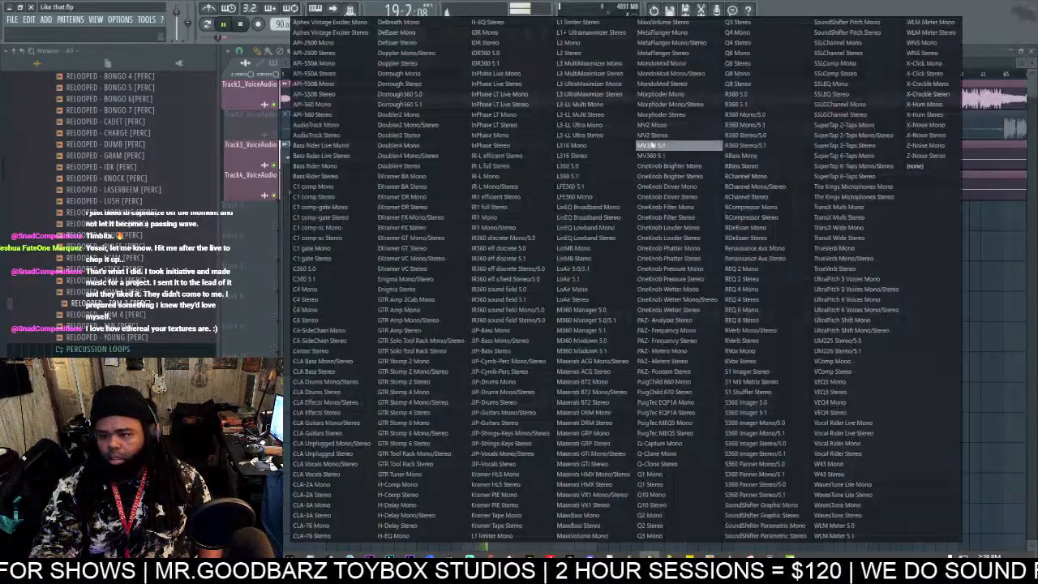
pyautogui.click(752, 351)
pyautogui.moveTo(423, 193); pyautogui.dragTo(422, 229)
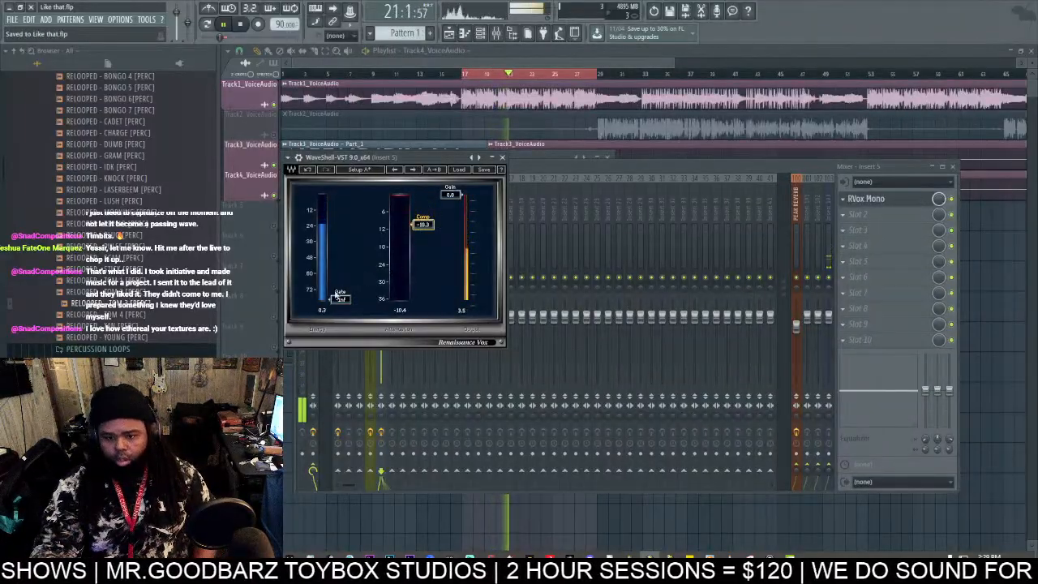
pyautogui.moveTo(335, 296); pyautogui.dragTo(339, 213)
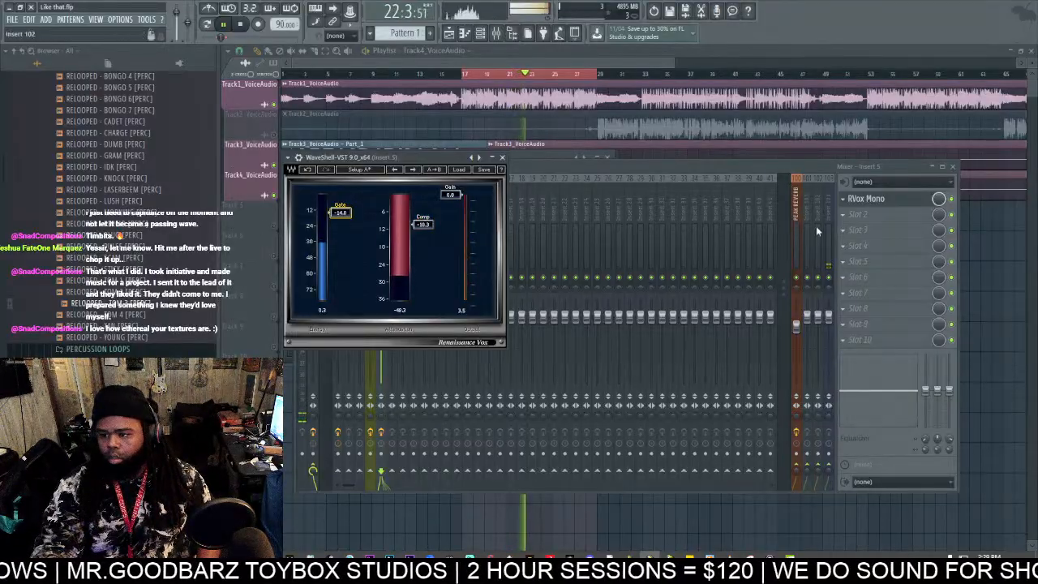
# Step: Add Fruity parametric EQ 2 to slot 2 of Insert 5, apply a narrow mid-band preset and reshape its bands
pyautogui.click(857, 214)
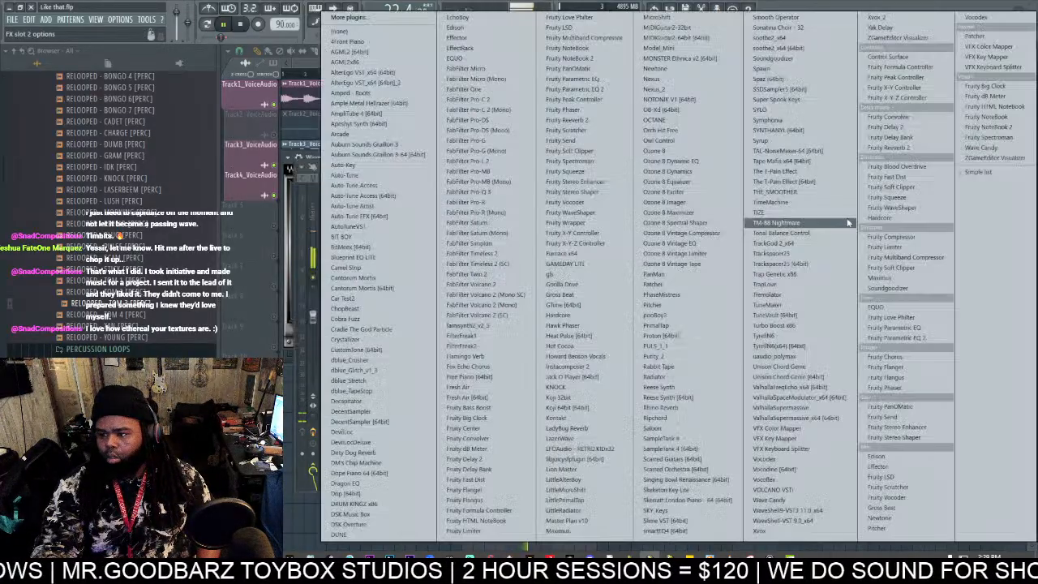
pyautogui.click(872, 339)
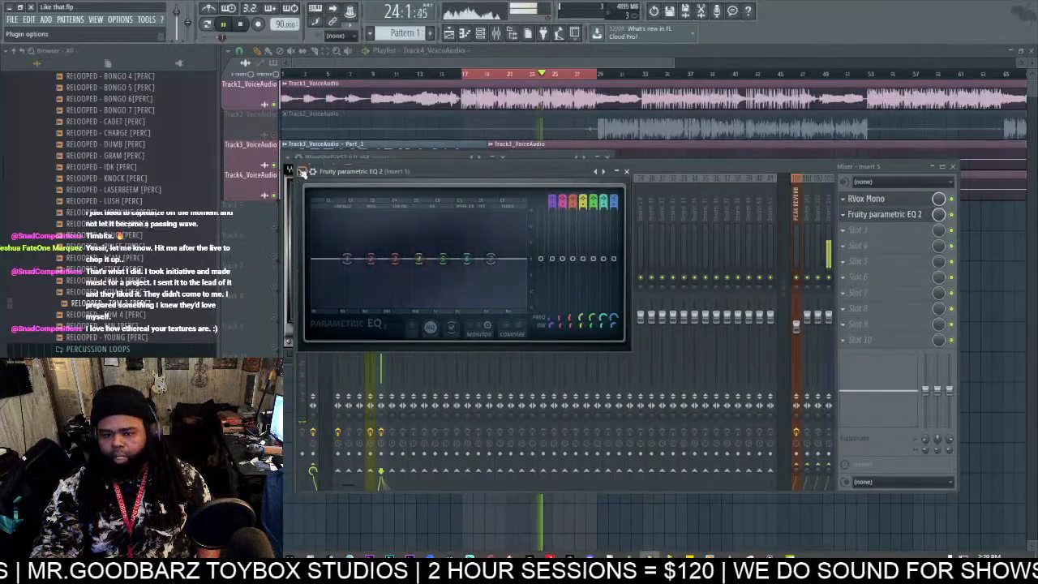
pyautogui.click(302, 171)
pyautogui.moveTo(348, 206)
pyautogui.click(446, 303)
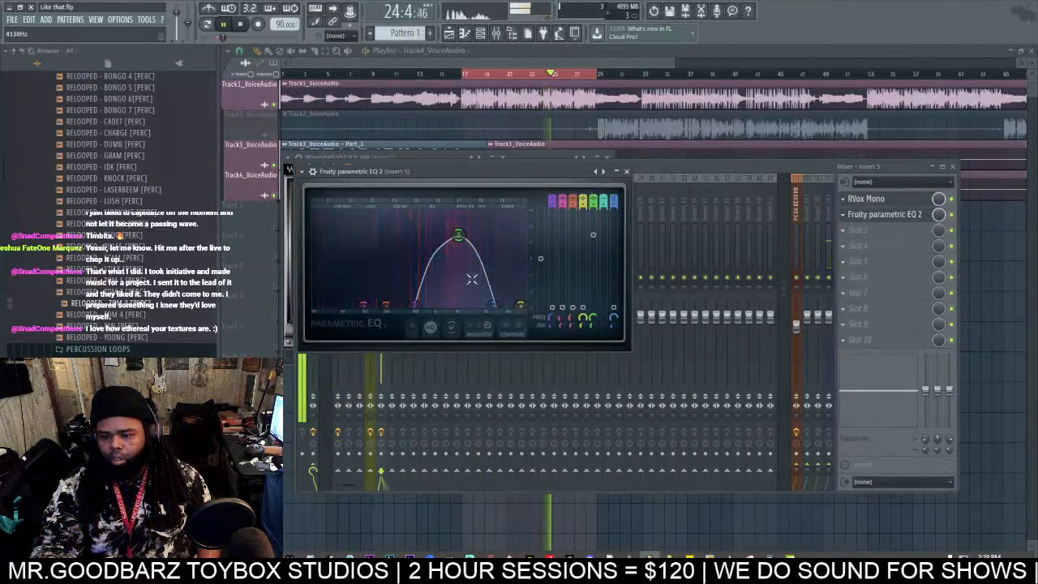
pyautogui.moveTo(459, 244); pyautogui.dragTo(511, 264)
pyautogui.moveTo(416, 305); pyautogui.dragTo(397, 273)
pyautogui.press('Escape')
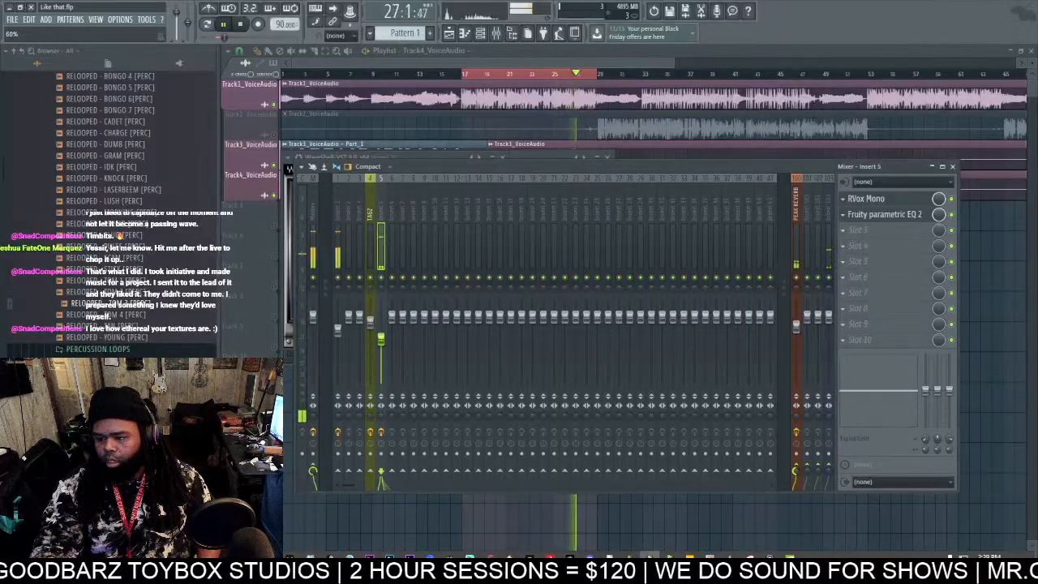
# Step: Load H-Delay Stereo into slot 1 of Insert 101 and set it to BPM sync, ping pong, 1/2 delay and about 0.03 feedback
pyautogui.click(843, 199)
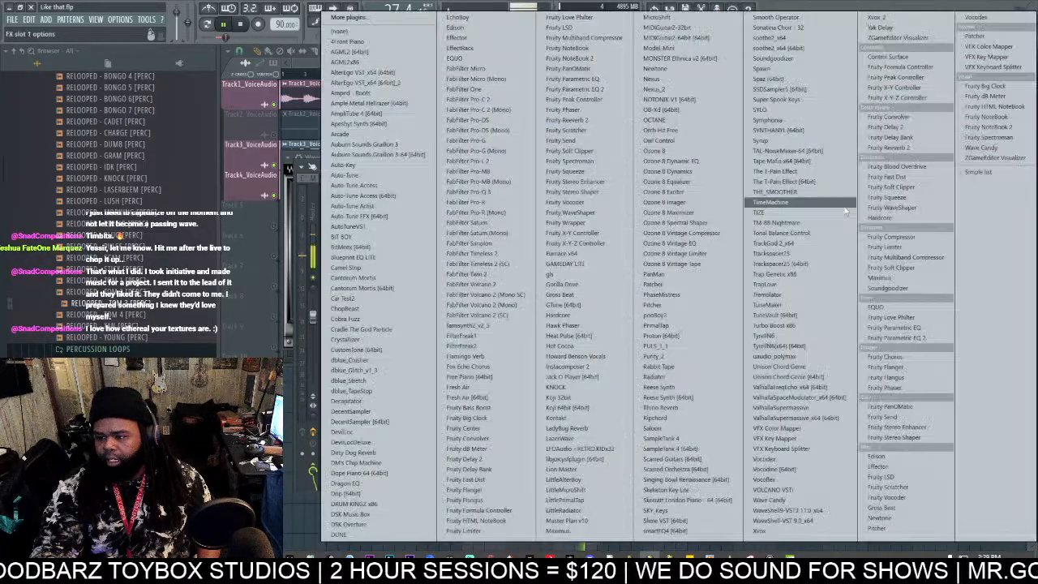
pyautogui.click(786, 519)
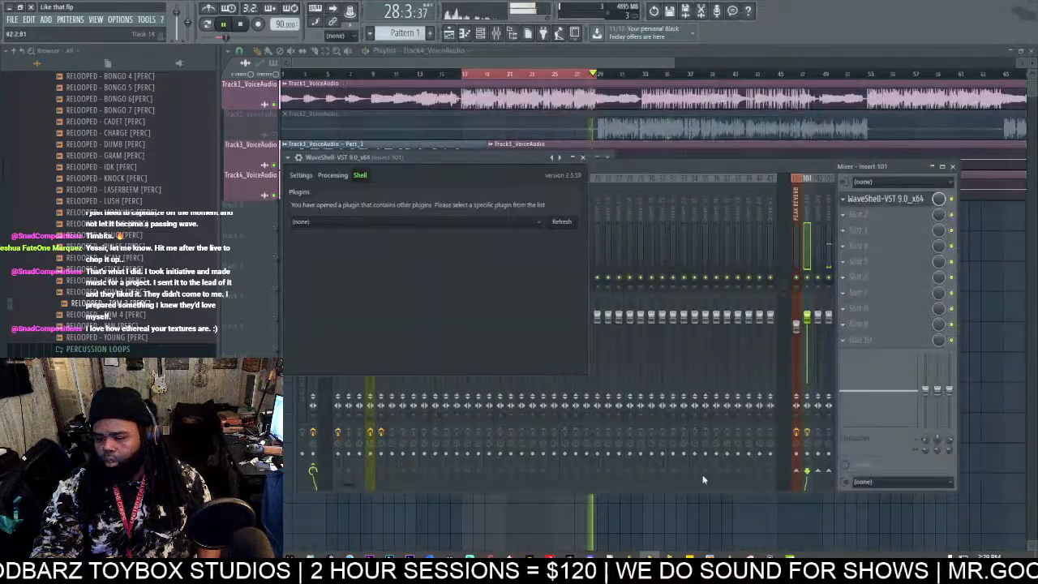
pyautogui.click(347, 217)
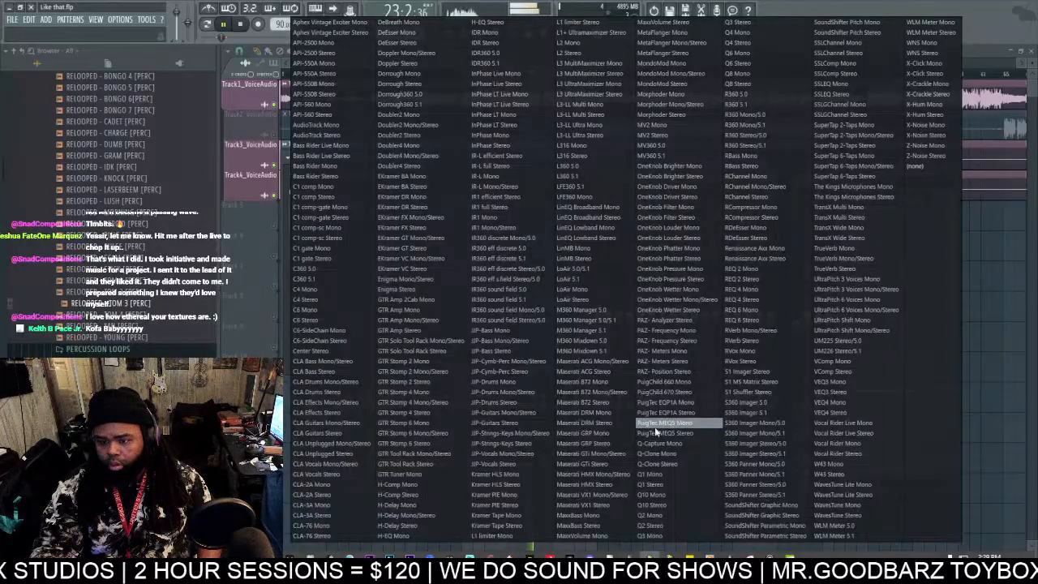
pyautogui.click(414, 515)
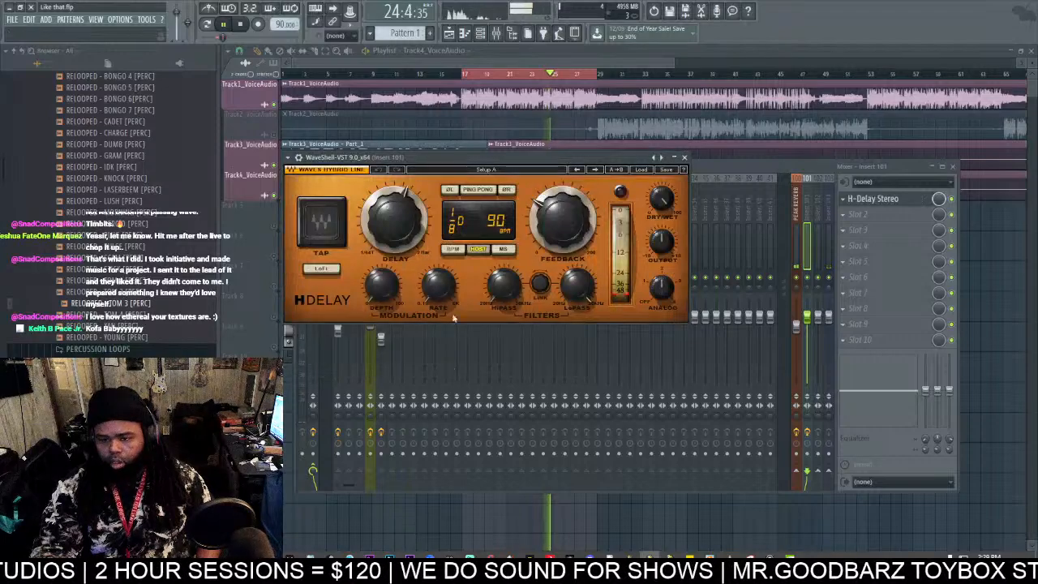
pyautogui.click(451, 248)
pyautogui.click(477, 189)
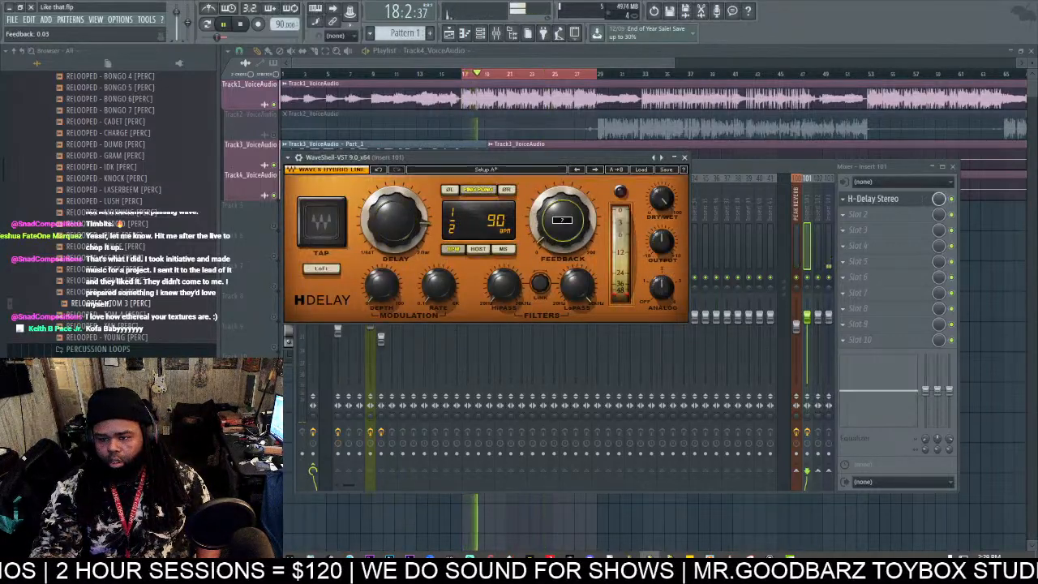
pyautogui.click(705, 166)
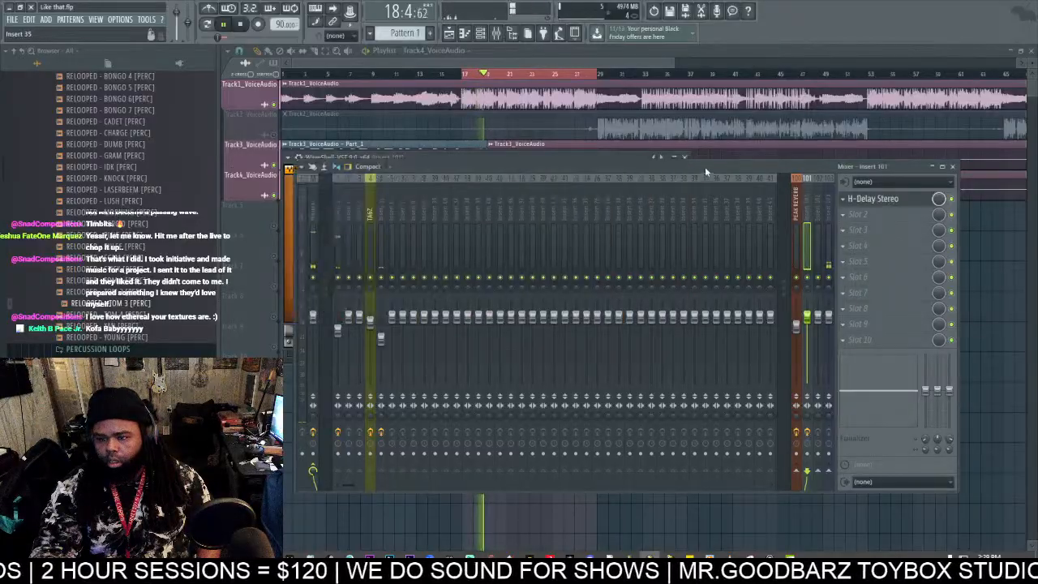
# Step: Send mixer track 5 to Insert 101 and set its H-Delay time to 1/4 with a reduced low-pass cutoff
pyautogui.click(378, 243)
pyautogui.click(807, 469)
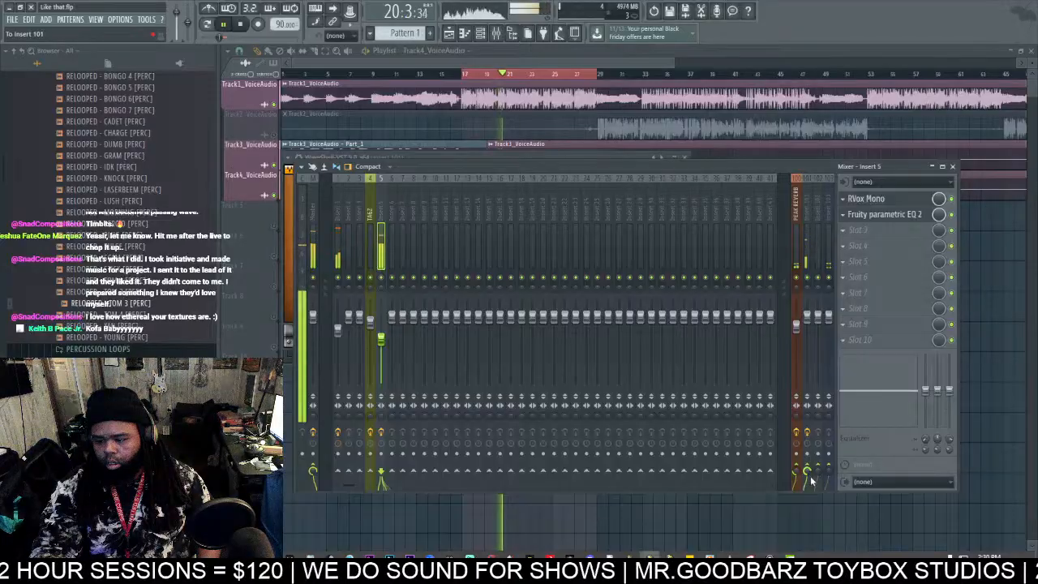
pyautogui.click(807, 243)
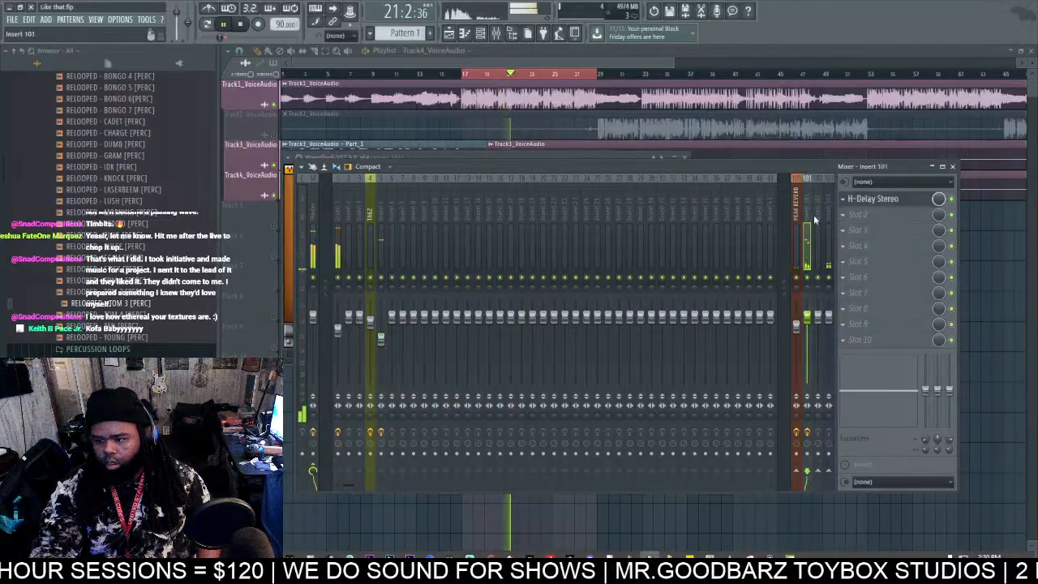
pyautogui.click(870, 199)
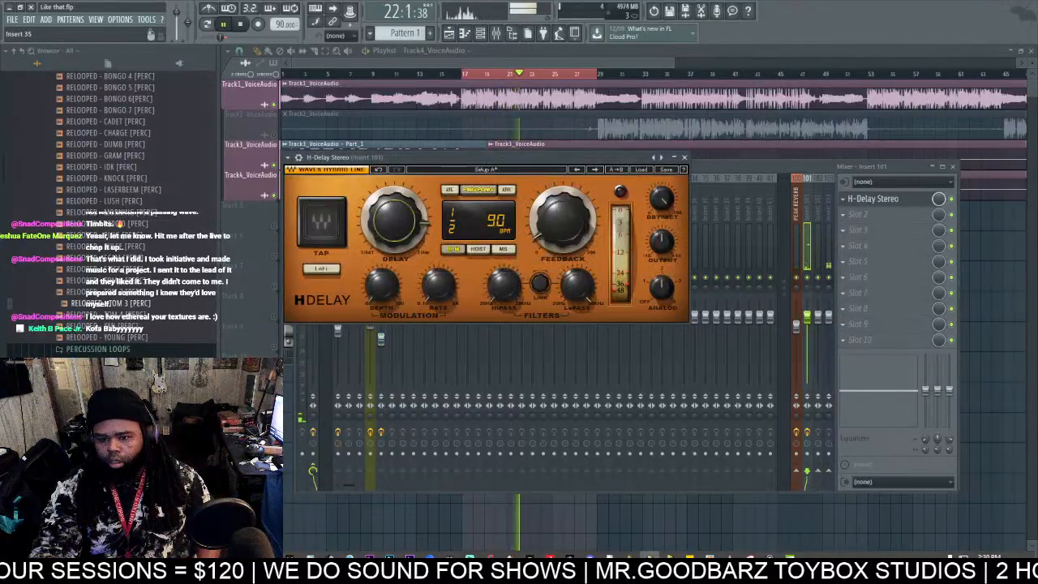
pyautogui.moveTo(394, 220); pyautogui.dragTo(394, 221)
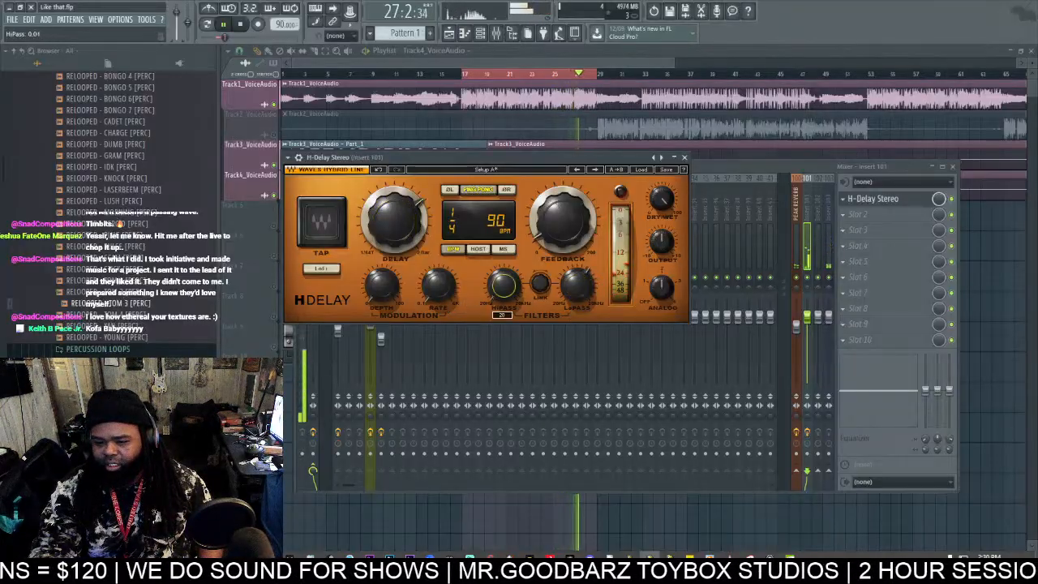
pyautogui.click(741, 170)
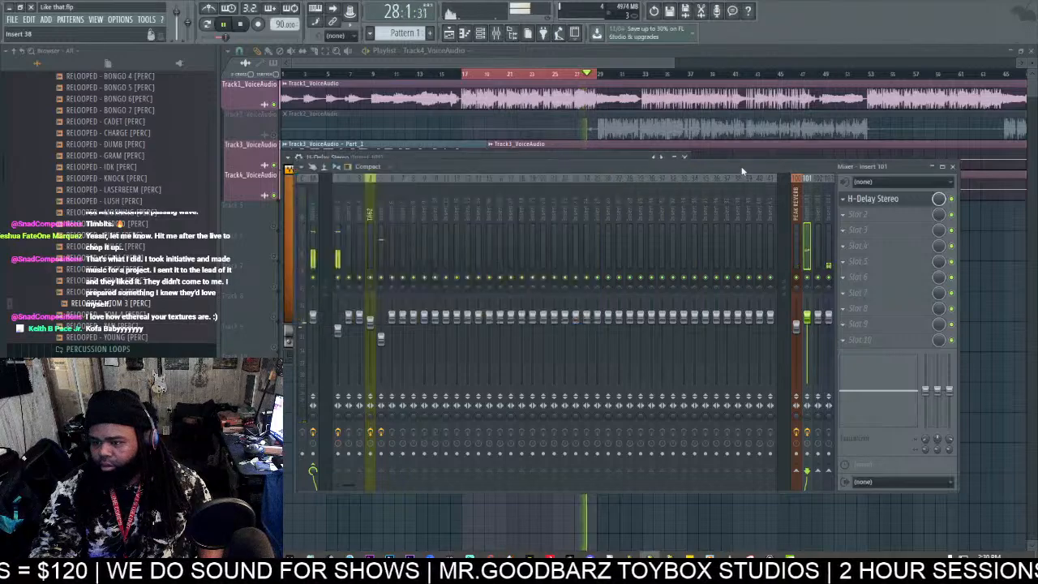
# Step: Rebalance the mixer by lowering the TAGZ fader to about 86%, track 1 to about 77% and track 5 slightly
pyautogui.click(372, 325)
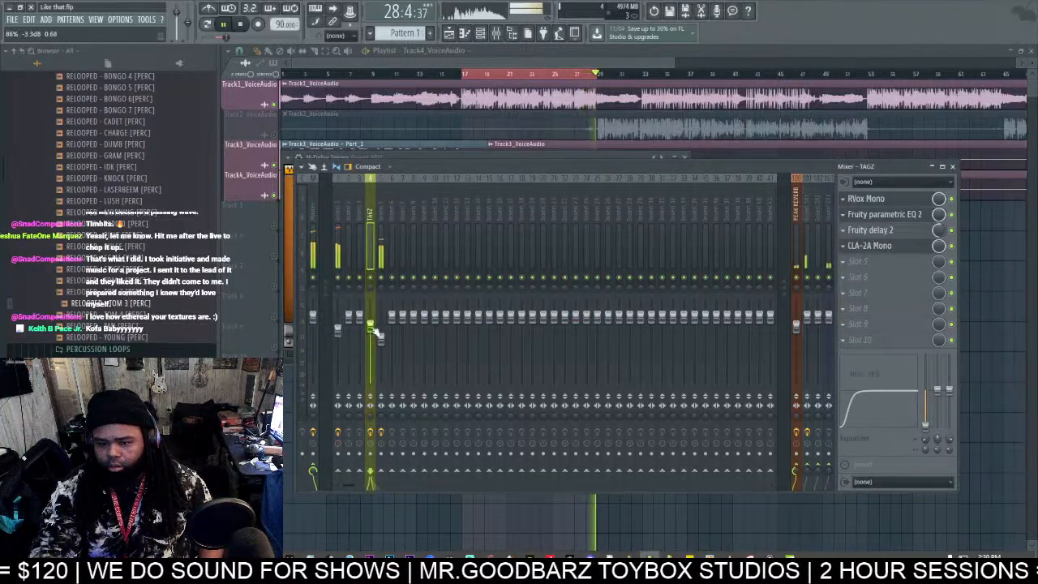
pyautogui.click(338, 342)
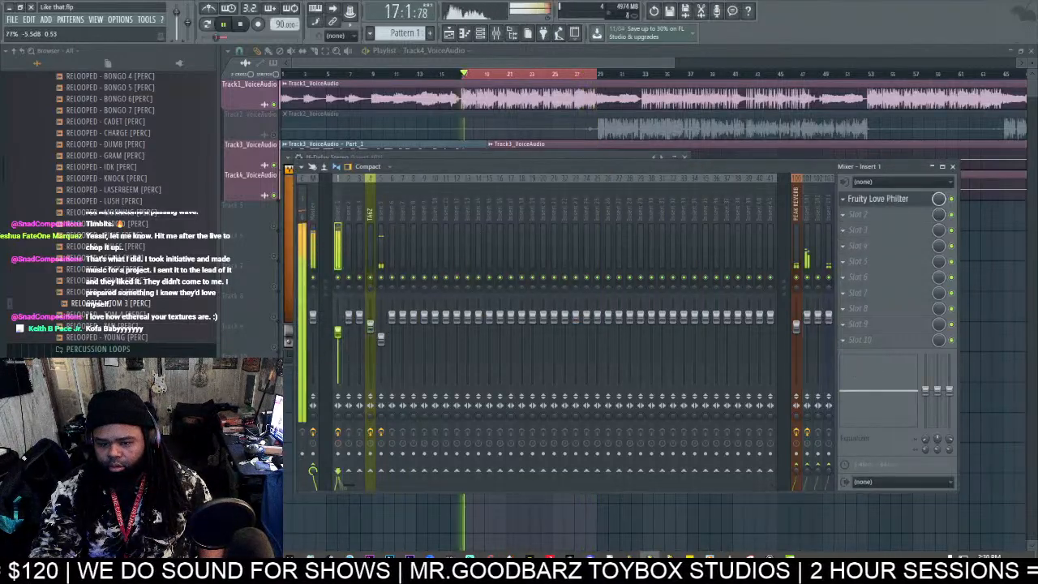
pyautogui.click(893, 200)
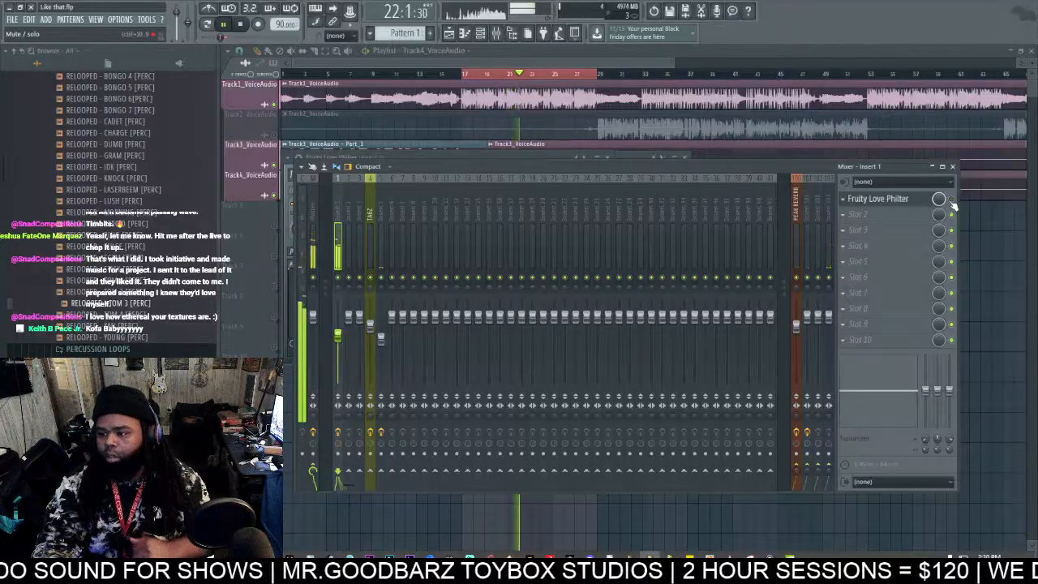
pyautogui.click(381, 344)
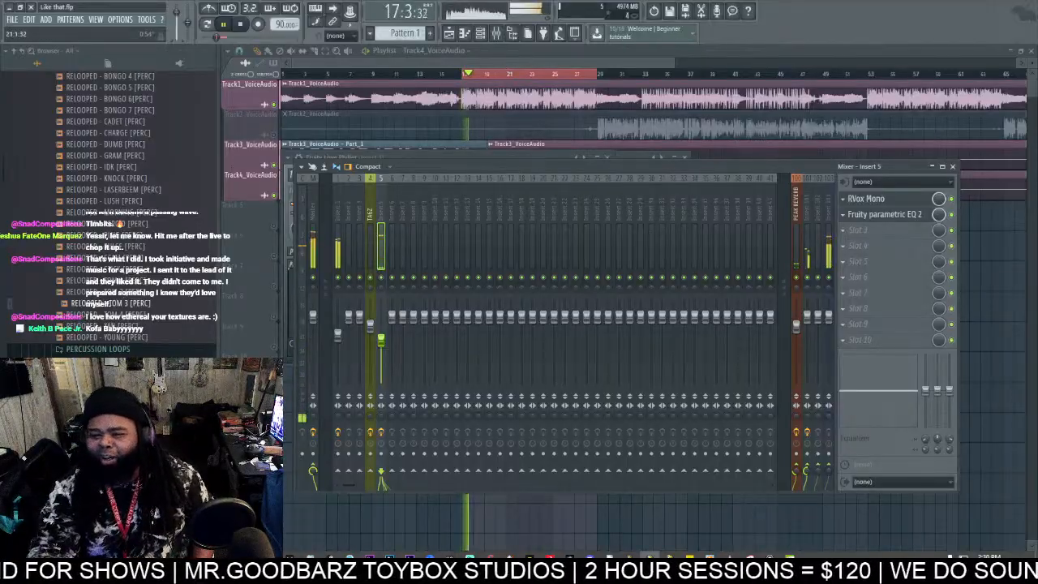
pyautogui.scroll(5, 468, 99)
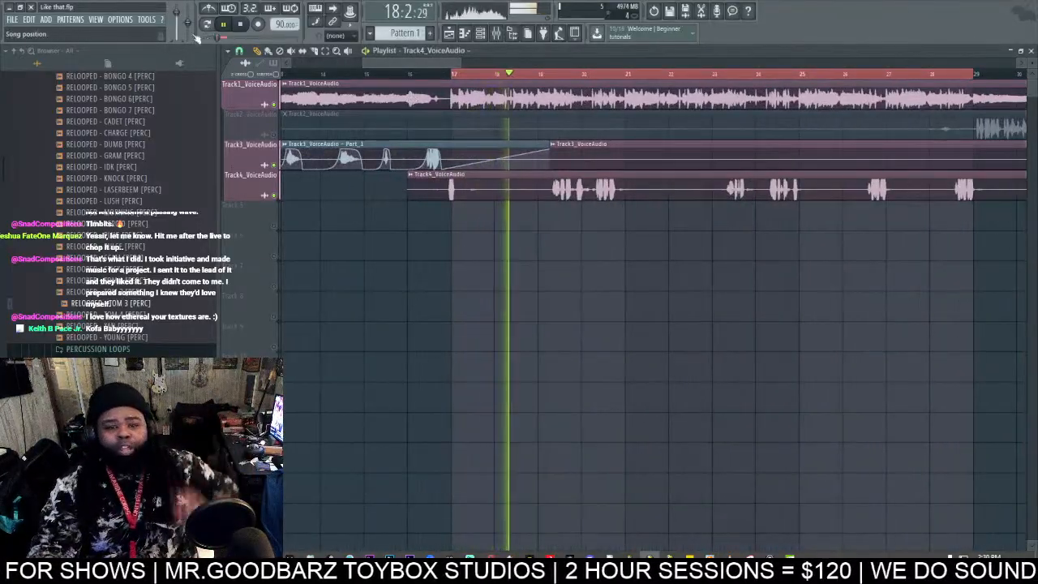
# Step: Slice the Track4_VoiceAudio clip around its vocal phrases from bar 17 to 29 and delete the silent pieces between them
pyautogui.press('space')
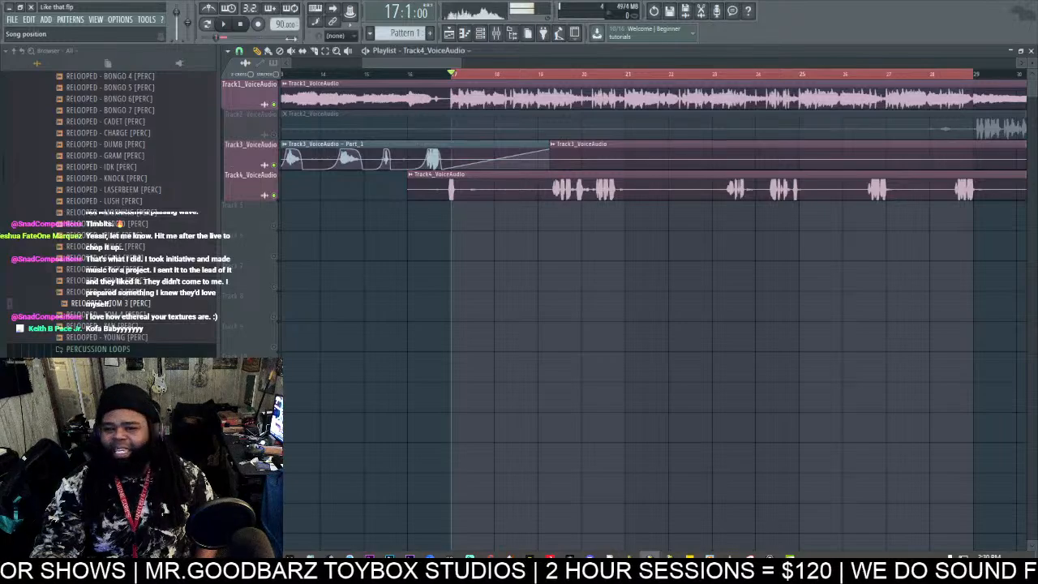
pyautogui.click(240, 53)
pyautogui.click(252, 103)
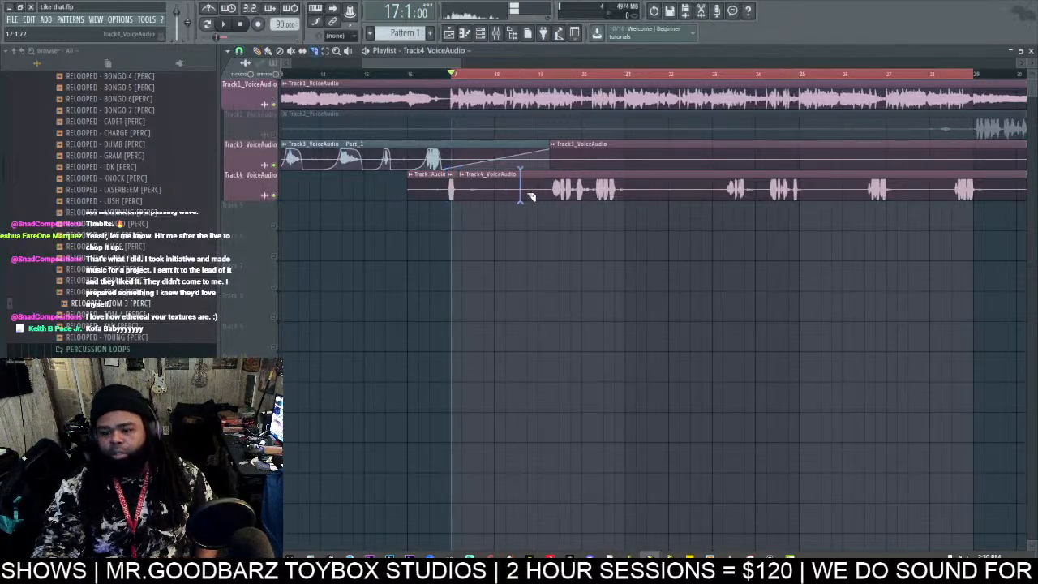
pyautogui.click(623, 205)
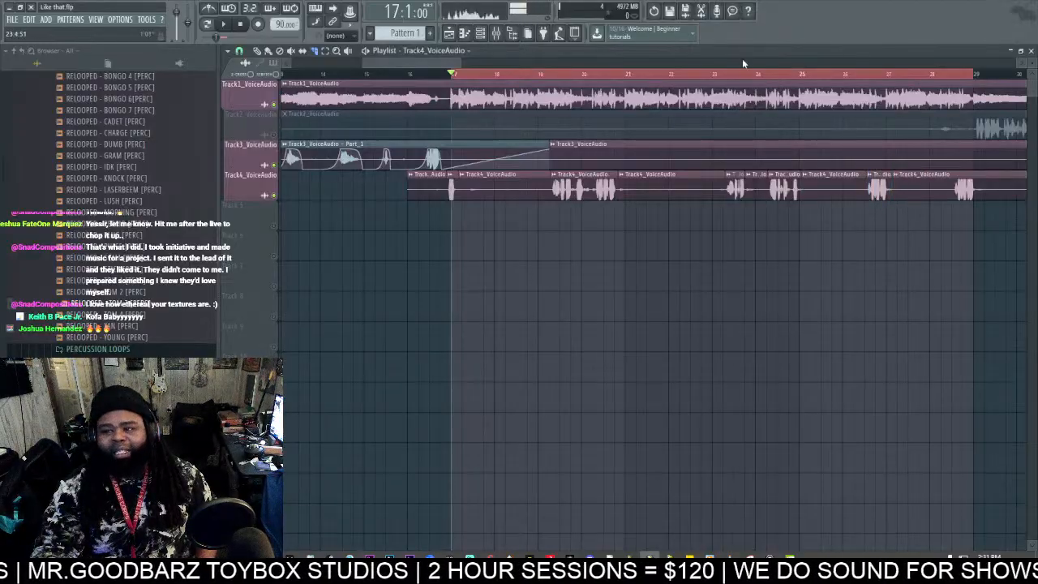
pyautogui.scroll(-4, 741, 59)
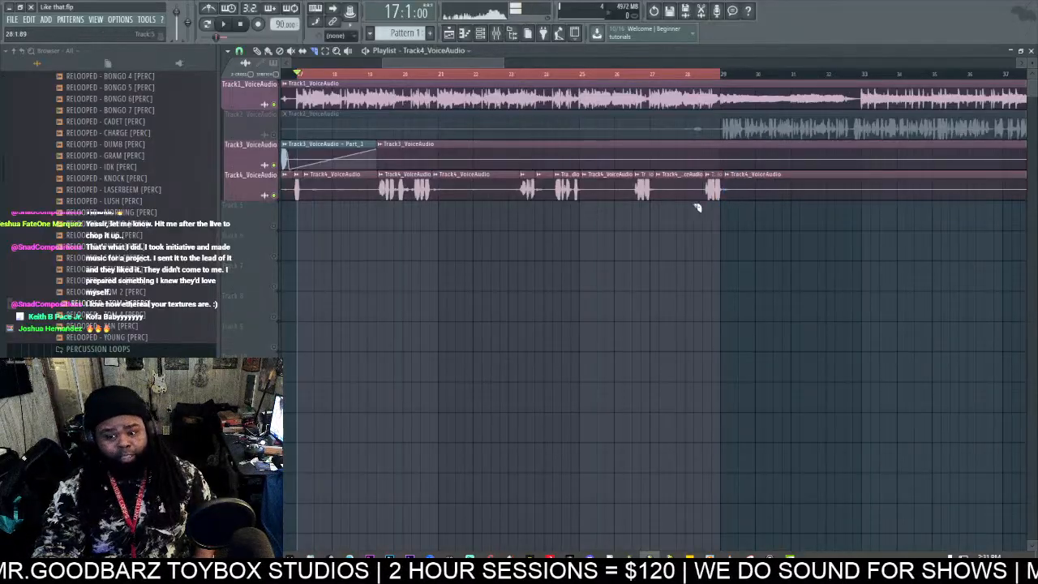
pyautogui.scroll(2, 327, 68)
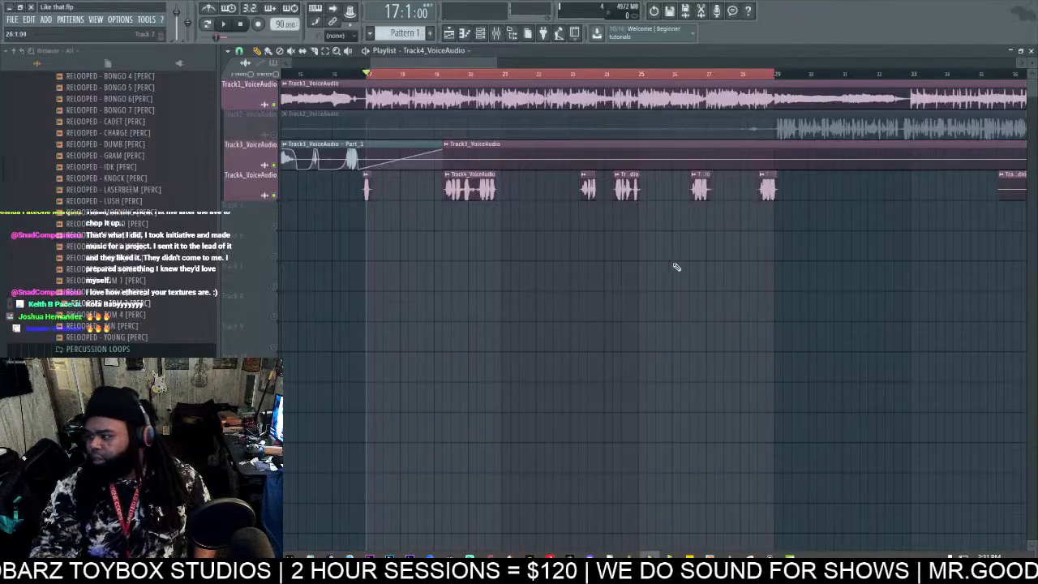
# Step: Play the arrangement, move the loop selection to bars 29–53 and unmute the Track2_VoiceAudio playlist track
pyautogui.press('space')
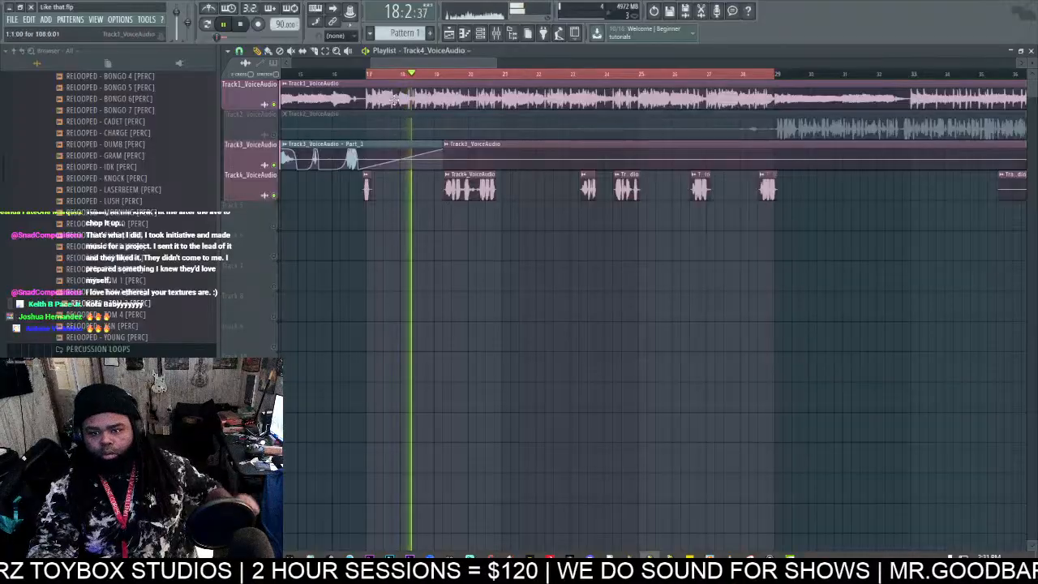
pyautogui.scroll(-1, 521, 275)
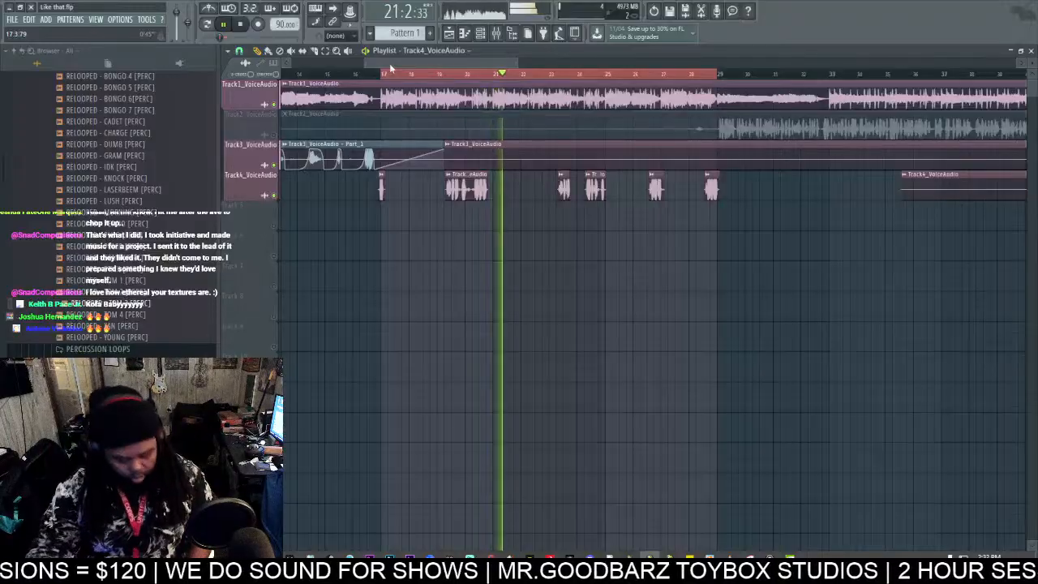
pyautogui.scroll(-2, 563, 66)
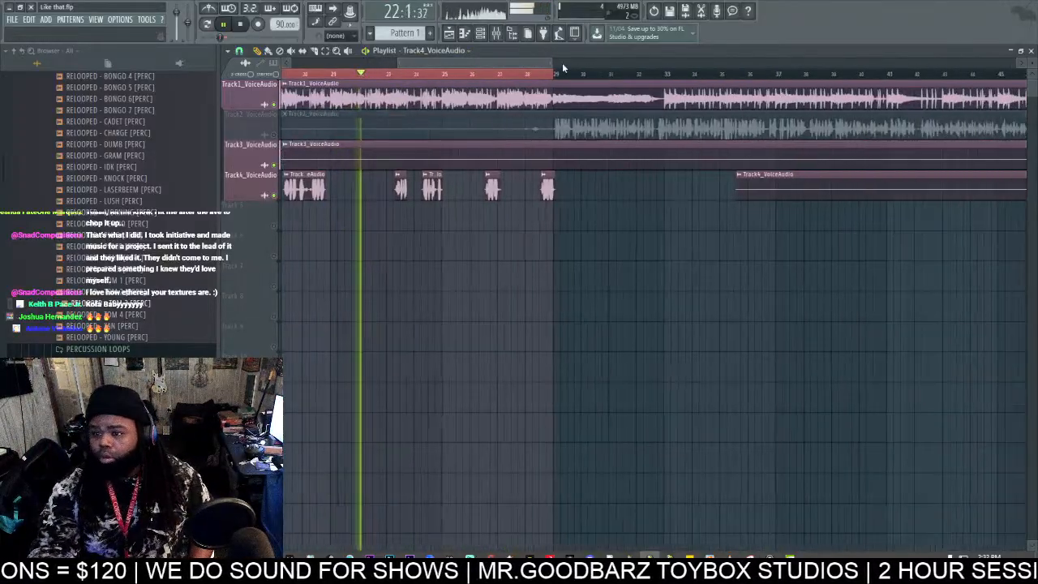
pyautogui.scroll(-2, 408, 66)
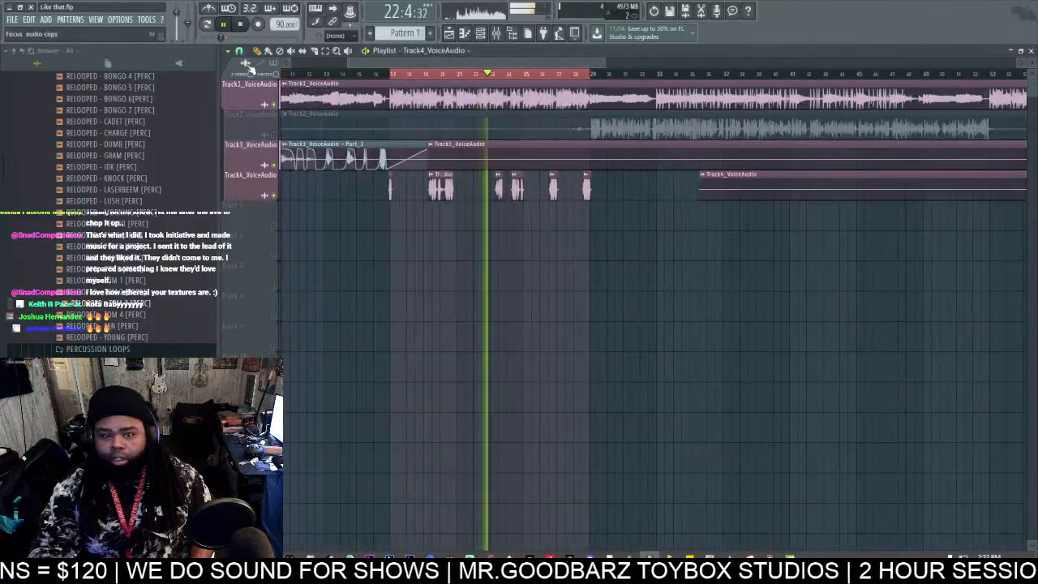
pyautogui.moveTo(590, 74); pyautogui.dragTo(993, 114)
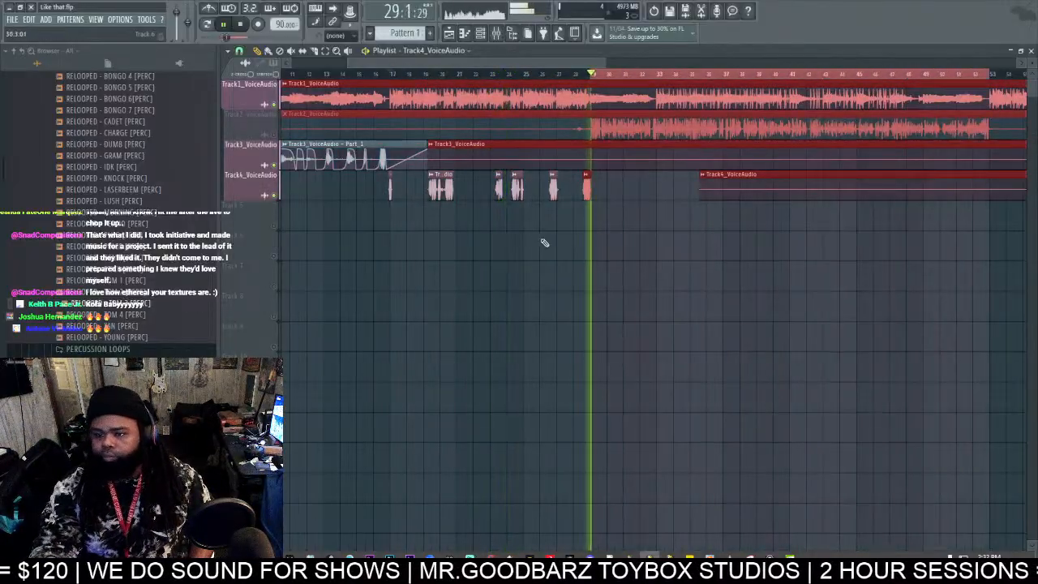
pyautogui.click(275, 133)
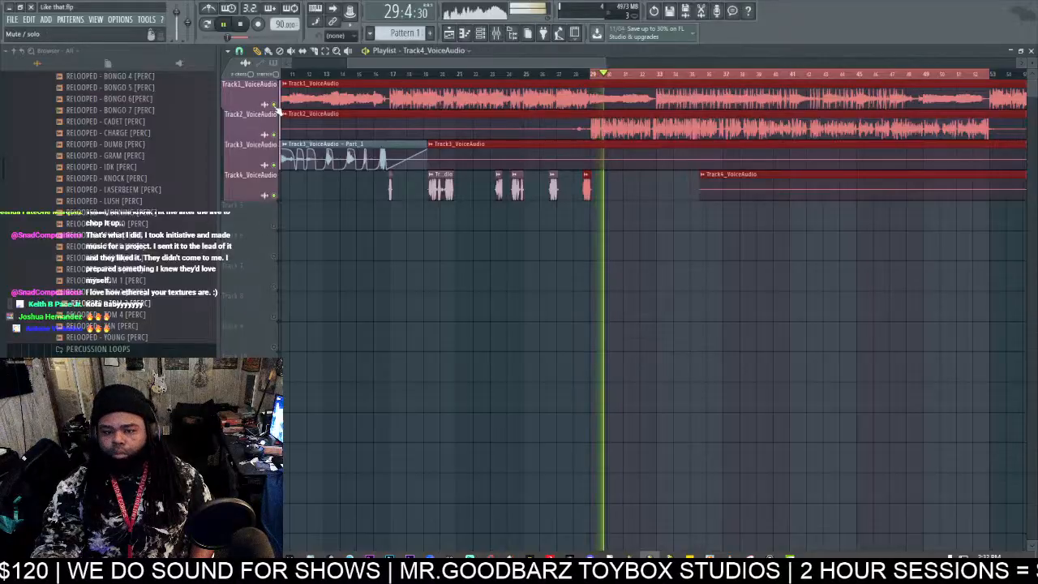
# Step: Route the Track2_VoiceAudio clip to its own mixer track and move that track to position 6
pyautogui.doubleClick(544, 134)
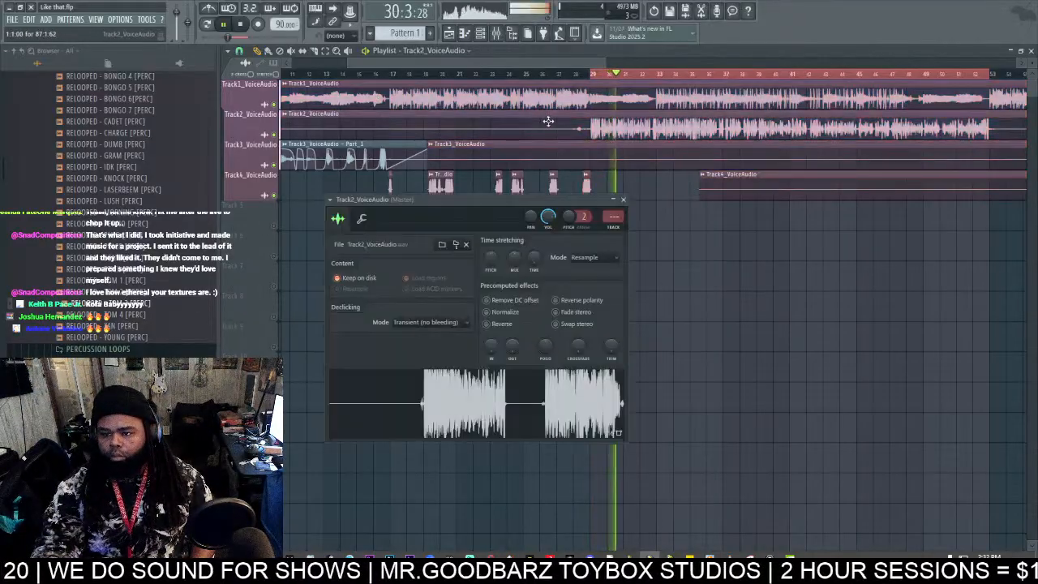
pyautogui.click(614, 217)
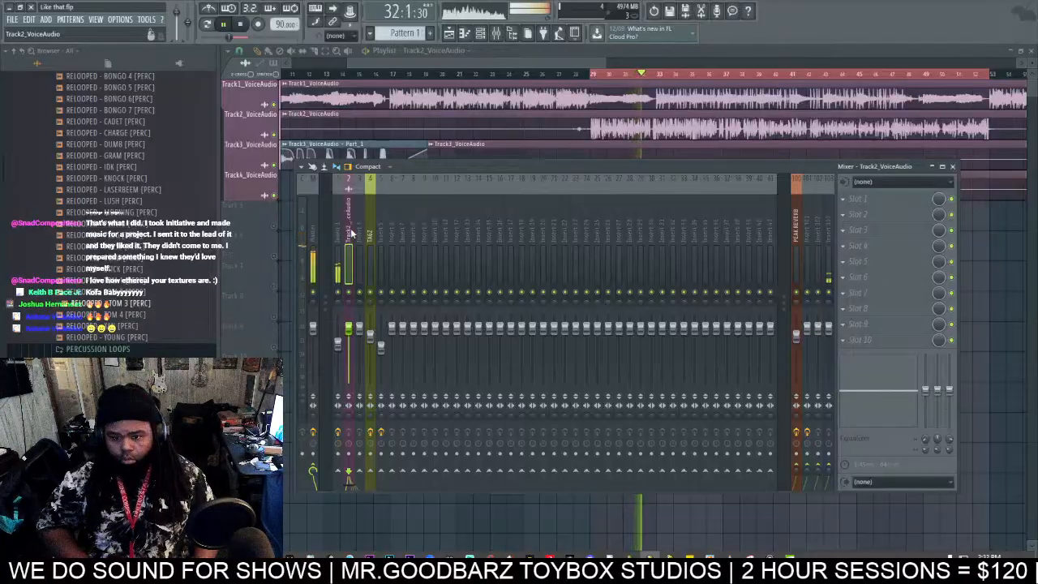
pyautogui.hotkey('alt', 'Right')
pyautogui.hotkey('alt', 'Right')
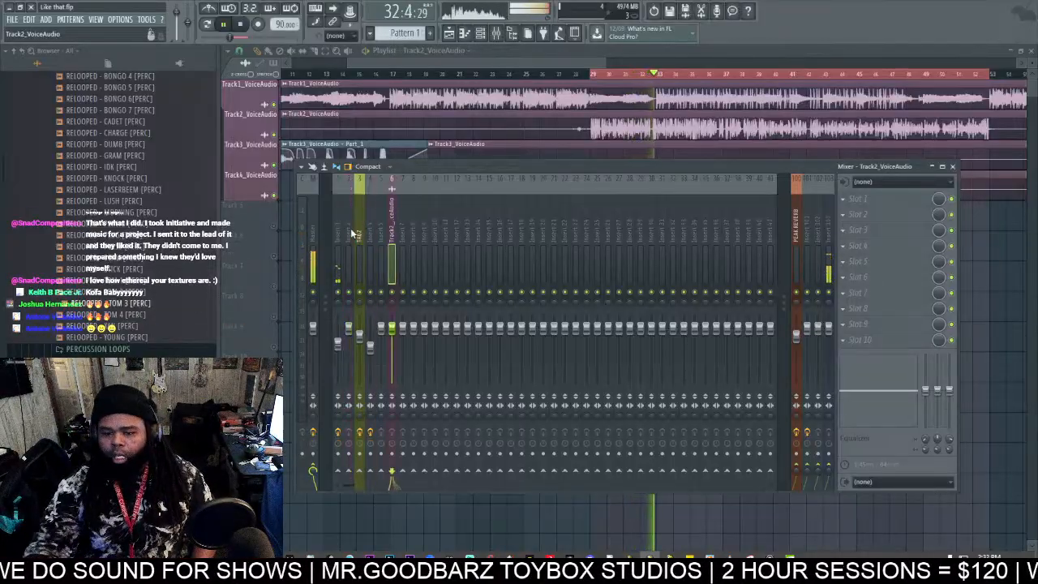
# Step: Slice the Track3 and Track4 voice clips at bar 53 and delete their empty pieces within the bar 29–53 selection
pyautogui.moveTo(569, 64); pyautogui.dragTo(649, 63)
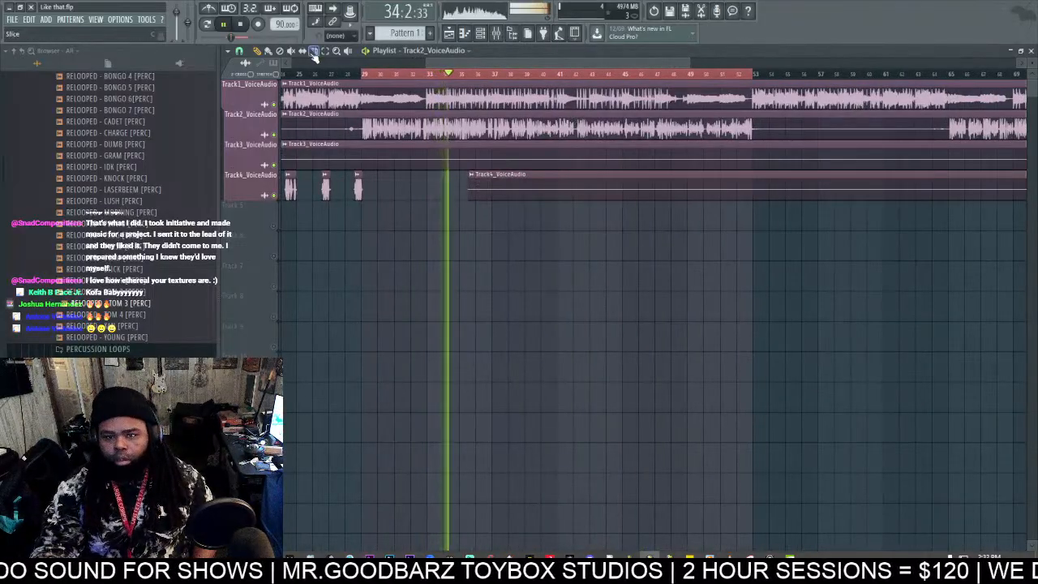
pyautogui.moveTo(755, 179); pyautogui.dragTo(754, 156)
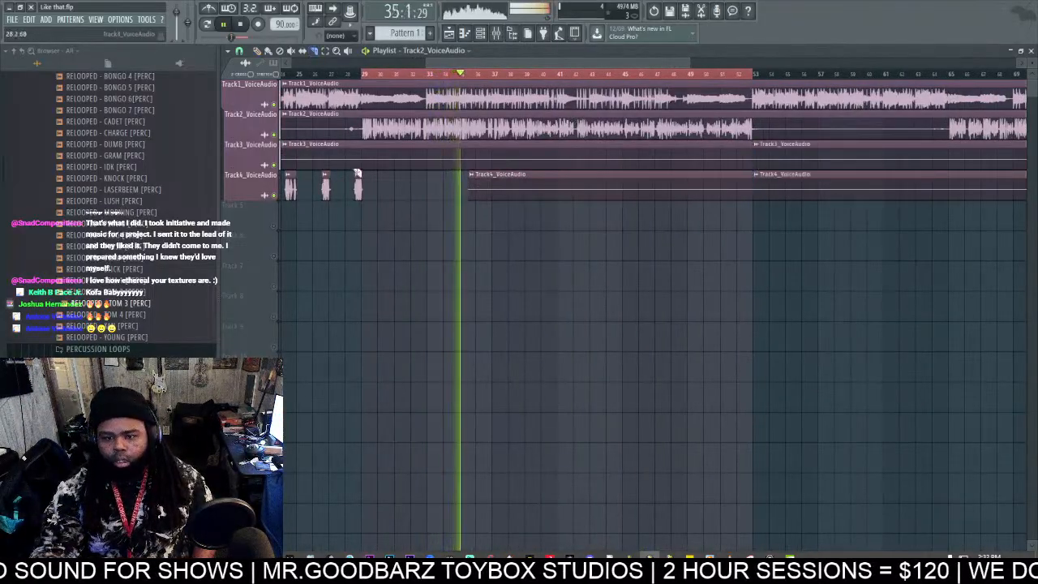
pyautogui.rightClick(518, 164)
pyautogui.rightClick(530, 175)
# Step: Bring up the mixer track for Track2_VoiceAudio and lower its fader to about 78%
pyautogui.doubleClick(462, 122)
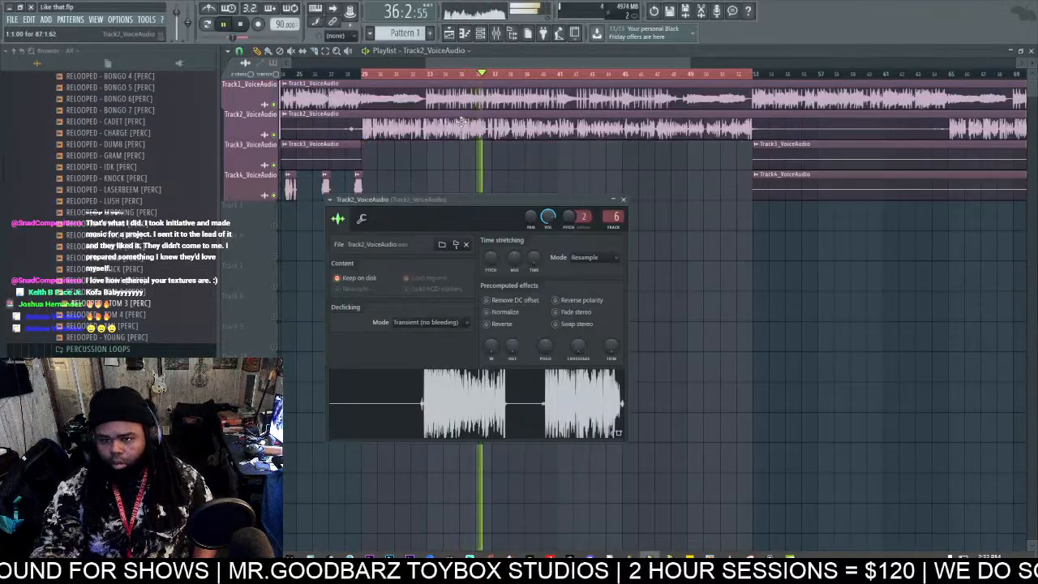
pyautogui.doubleClick(613, 217)
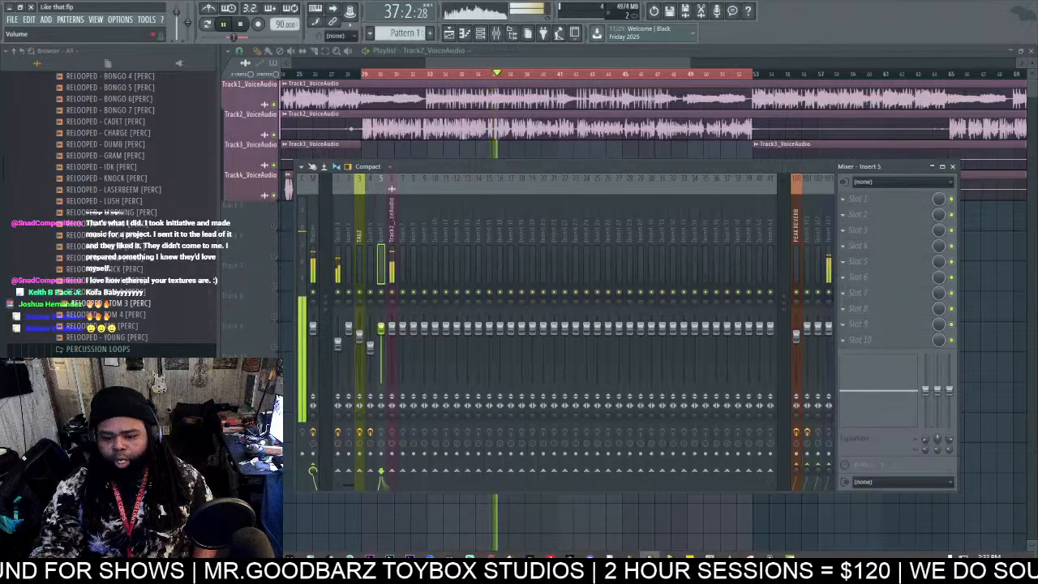
pyautogui.moveTo(397, 332); pyautogui.dragTo(397, 344)
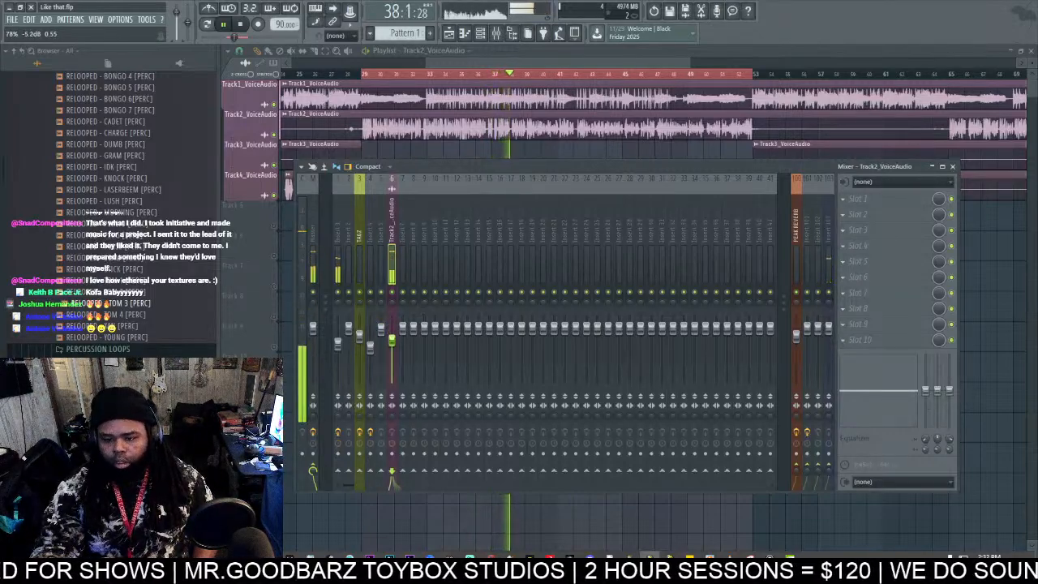
# Step: Load RVox Mono into slot 1 of the Track2_VoiceAudio mixer track, set its compression to about -7.0 and raise the gate
pyautogui.click(860, 198)
pyautogui.click(812, 510)
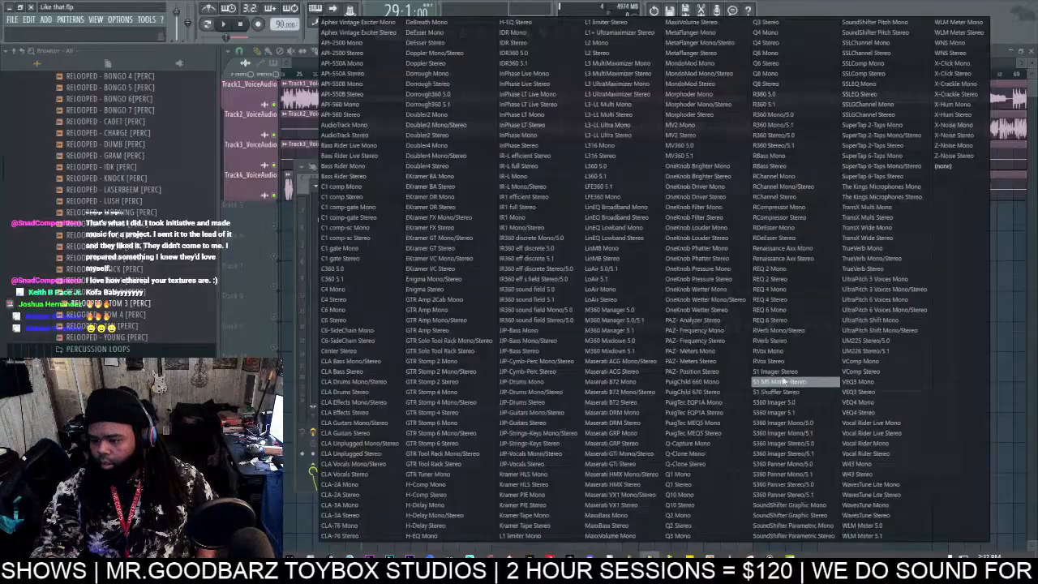
pyautogui.click(782, 352)
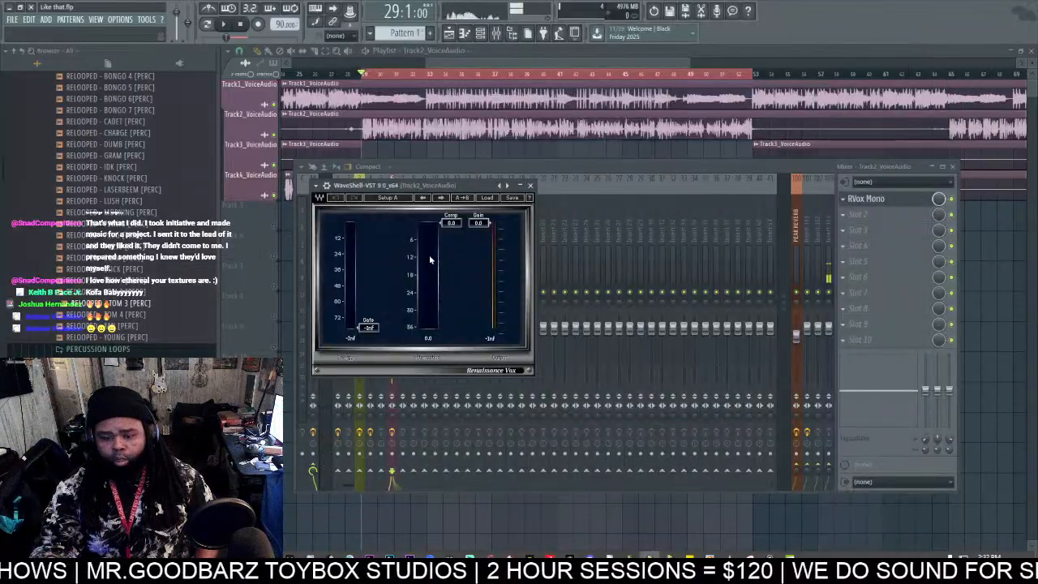
pyautogui.press('space')
pyautogui.moveTo(449, 224); pyautogui.dragTo(449, 231)
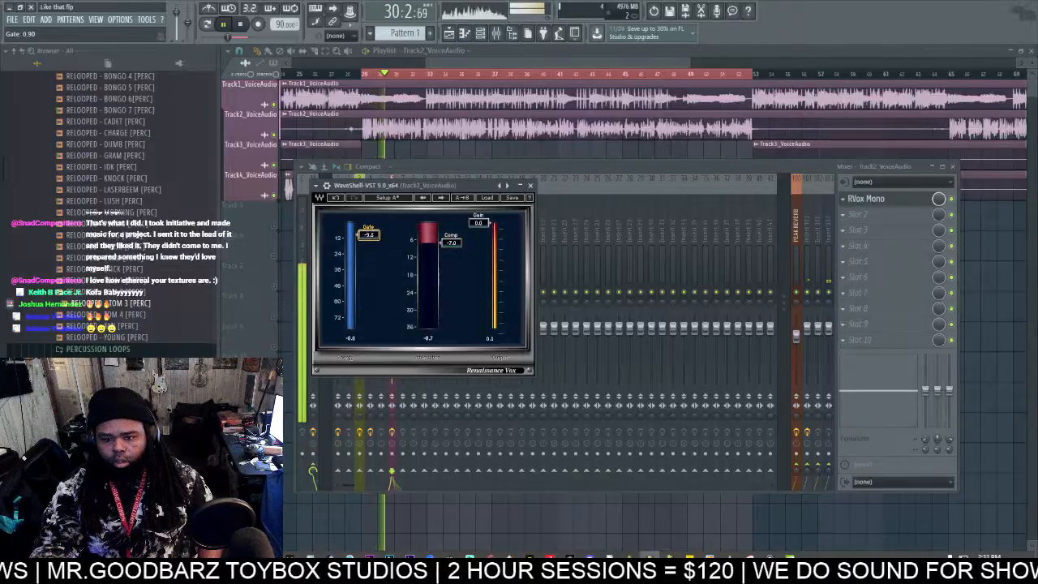
pyautogui.click(555, 168)
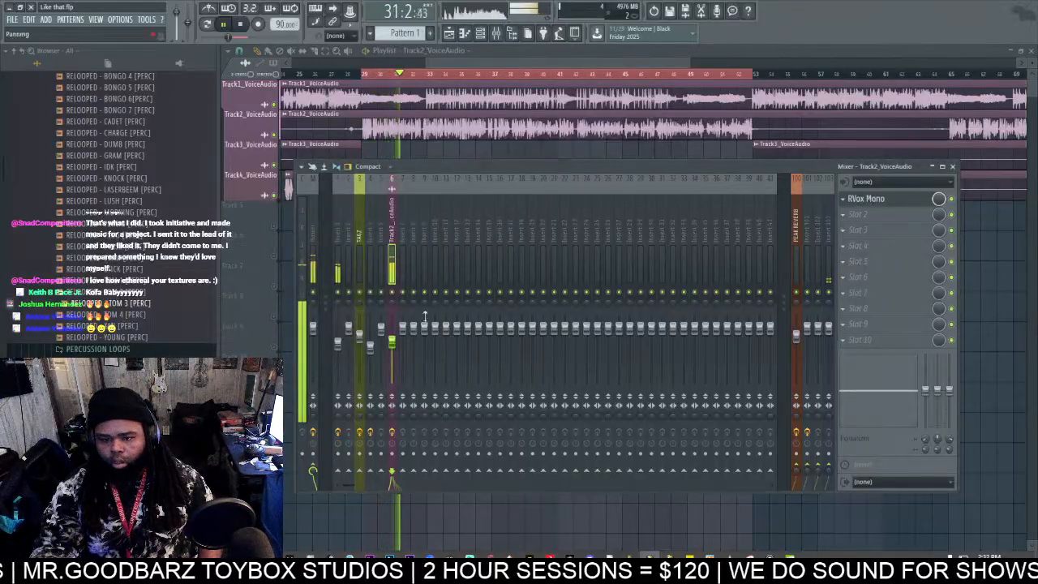
# Step: Load FabFilter Pro-Q 3 into slot 2 of the Track2_VoiceAudio mixer track and apply the Vocal preset
pyautogui.click(865, 220)
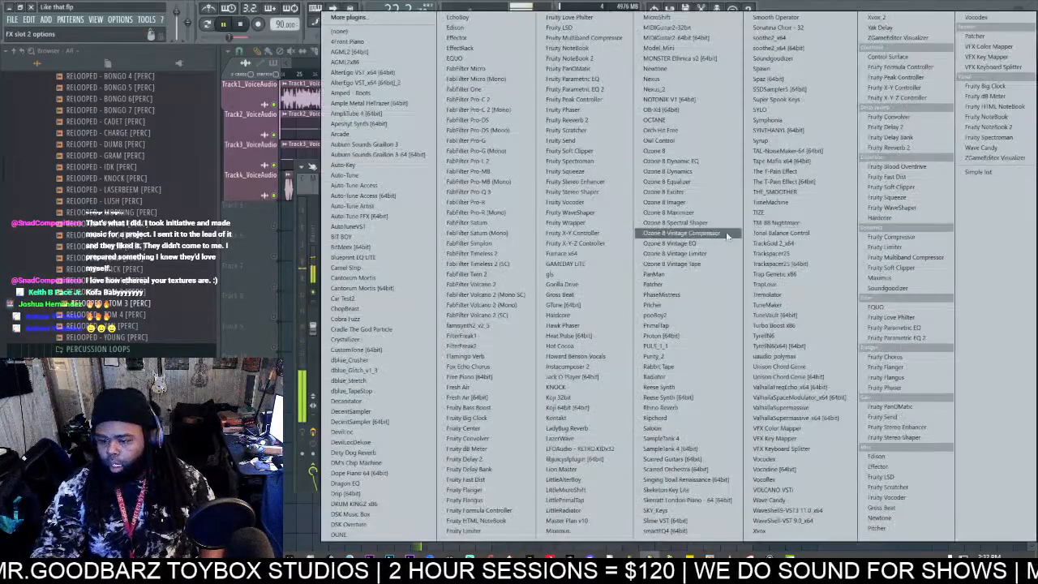
pyautogui.click(478, 192)
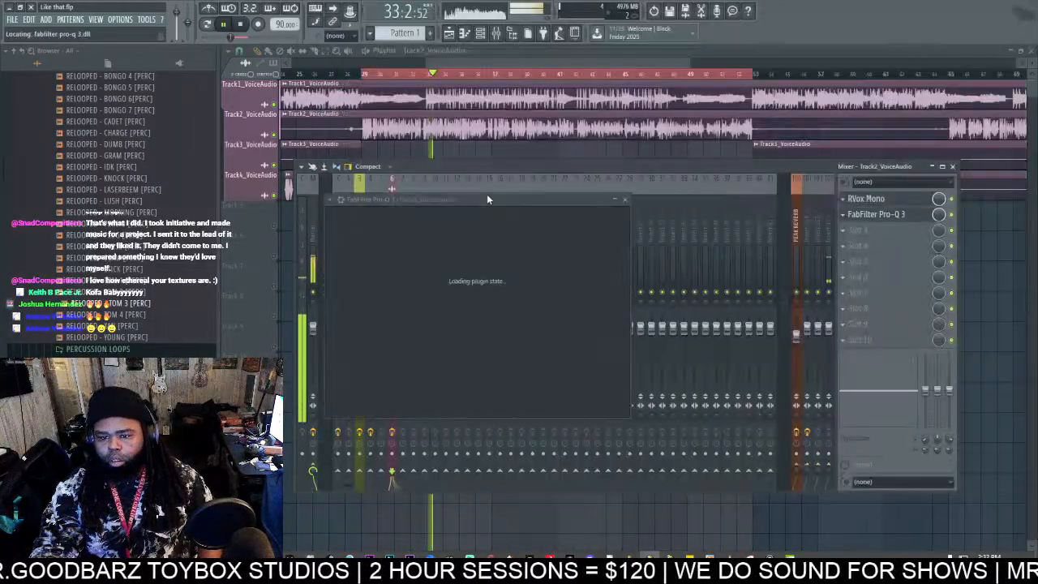
pyautogui.press('space')
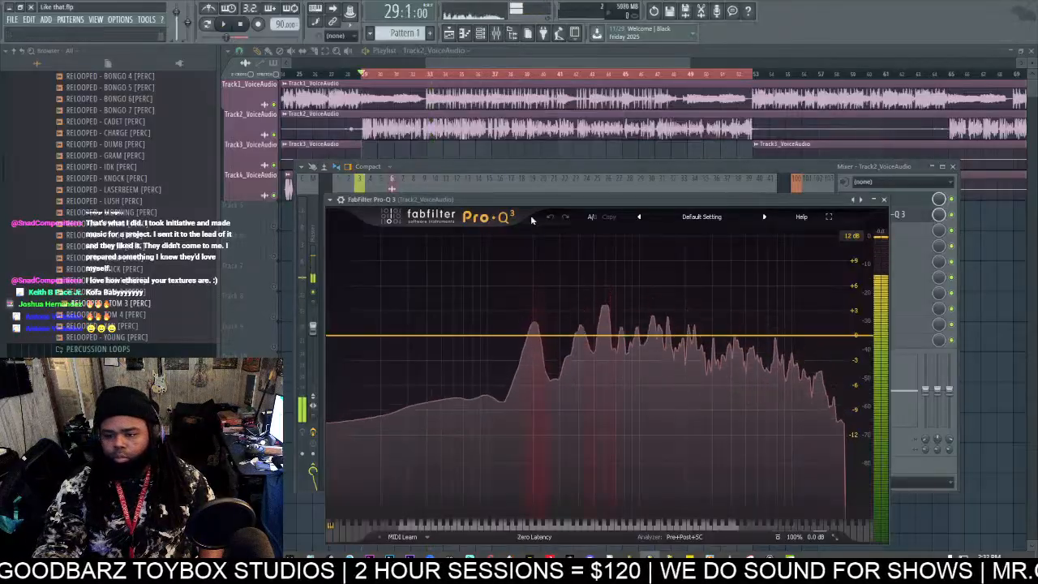
pyautogui.click(679, 218)
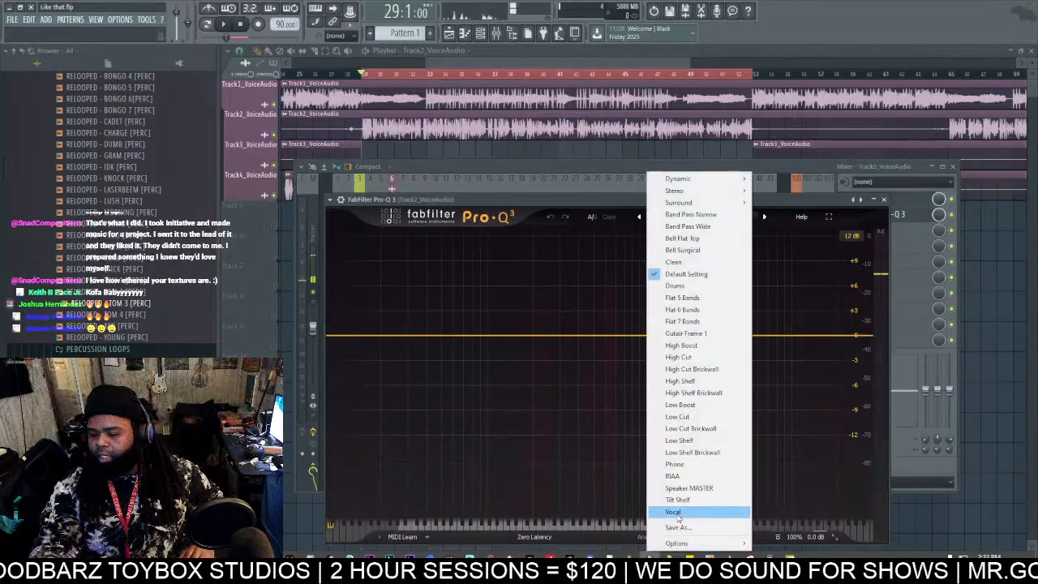
pyautogui.click(674, 511)
pyautogui.click(412, 177)
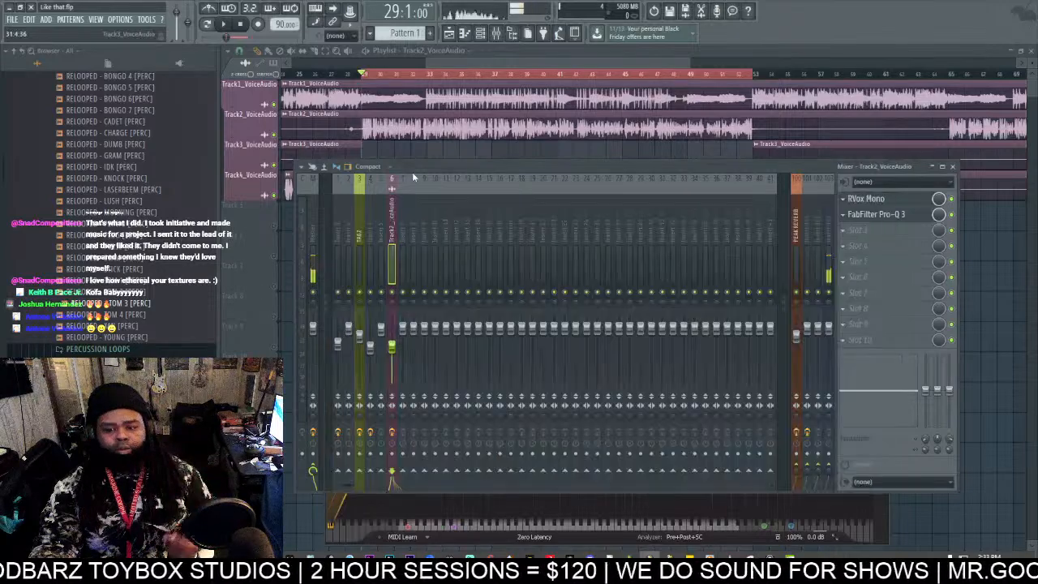
# Step: During playback, sweep a soloed low-mid bell in the Track2_VoiceAudio Pro-Q 3 and cut it about 9.6 dB near 371 Hz
pyautogui.click(339, 229)
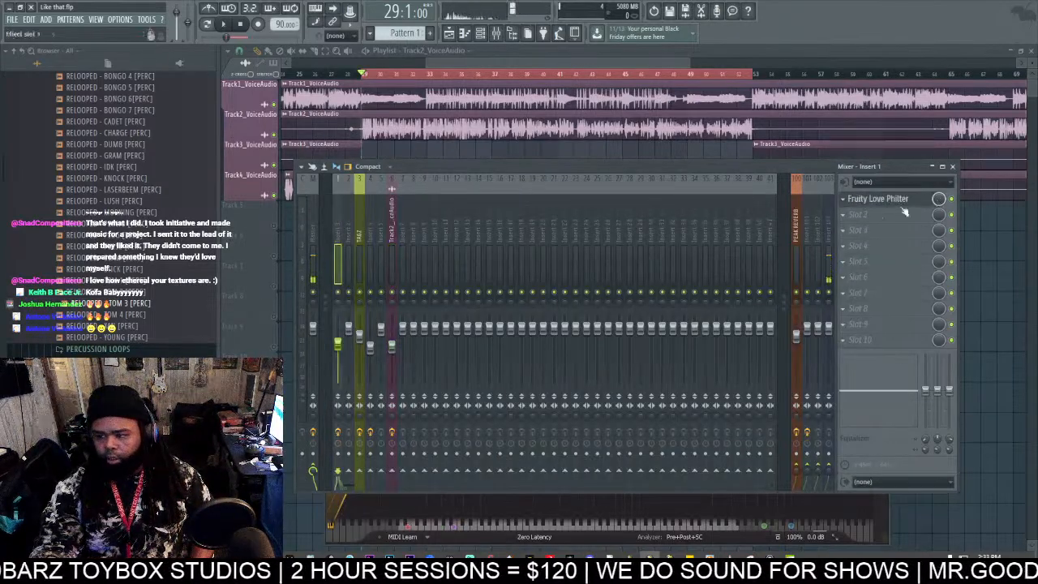
pyautogui.press('space')
pyautogui.click(395, 245)
pyautogui.click(876, 214)
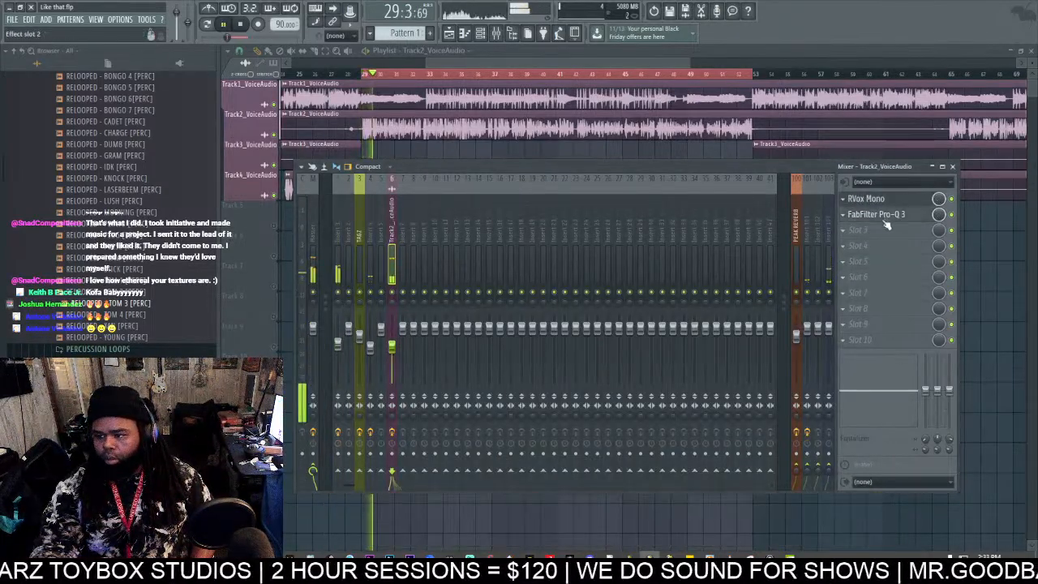
pyautogui.moveTo(509, 350); pyautogui.dragTo(575, 386)
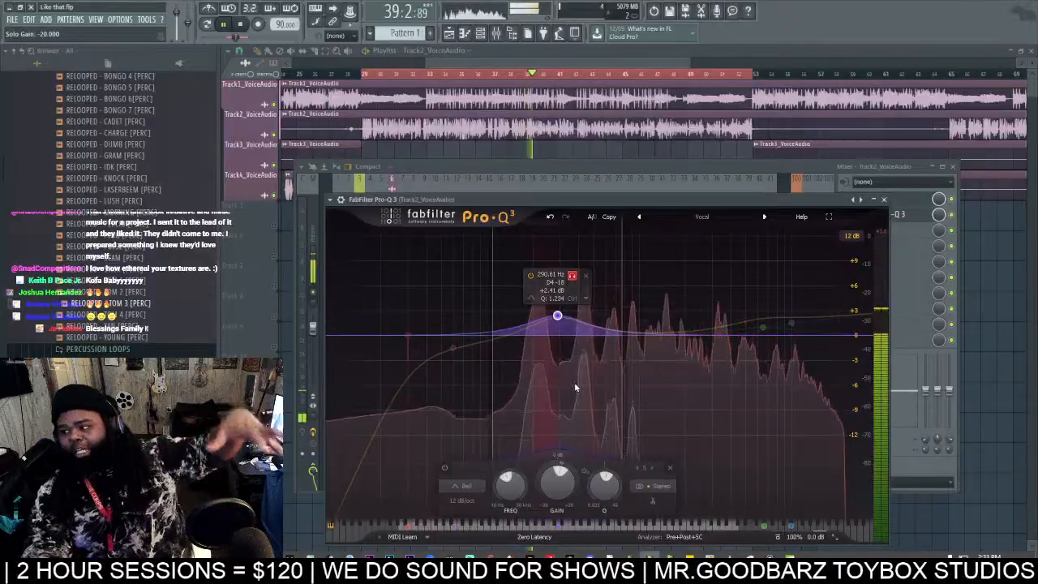
pyautogui.moveTo(575, 387); pyautogui.dragTo(575, 388)
pyautogui.moveTo(557, 317); pyautogui.dragTo(573, 413)
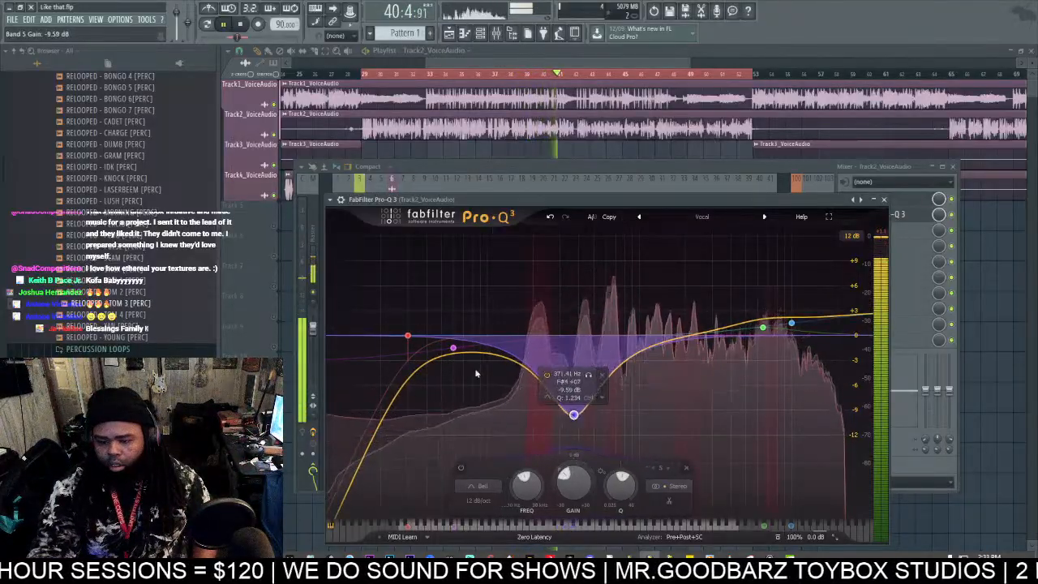
# Step: Move the low cut up to about 158 Hz and make the low-mid bell a shallower dynamic cut with about -3.8 dB range
pyautogui.moveTo(408, 335); pyautogui.dragTo(495, 330)
pyautogui.moveTo(510, 289); pyautogui.dragTo(532, 293)
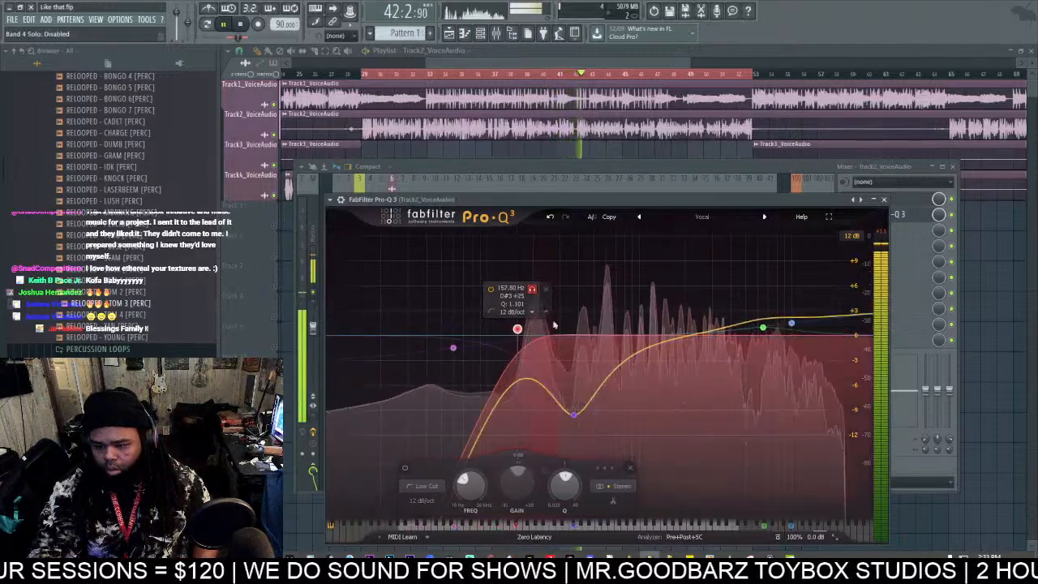
pyautogui.moveTo(574, 414)
pyautogui.mouseDown()
pyautogui.moveTo(574, 381)
pyautogui.moveTo(550, 356)
pyautogui.moveTo(567, 363)
pyautogui.moveTo(569, 395)
pyautogui.mouseUp()
pyautogui.rightClick(568, 363)
pyautogui.click(578, 392)
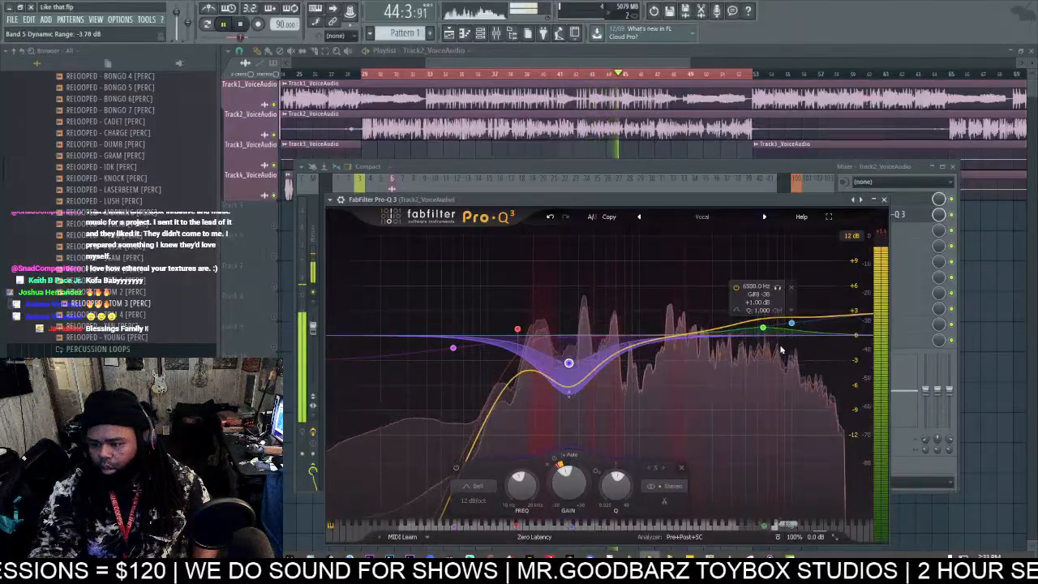
# Step: During playback, sweep a new bell with Q about 2.84 through the upper mids and cut it about 5 dB near 1567 Hz
pyautogui.moveTo(804, 348); pyautogui.dragTo(745, 304)
pyautogui.moveTo(628, 345); pyautogui.dragTo(620, 289)
pyautogui.moveTo(637, 254); pyautogui.dragTo(705, 266)
pyautogui.moveTo(669, 270); pyautogui.dragTo(771, 272)
pyautogui.moveTo(792, 476); pyautogui.dragTo(796, 478)
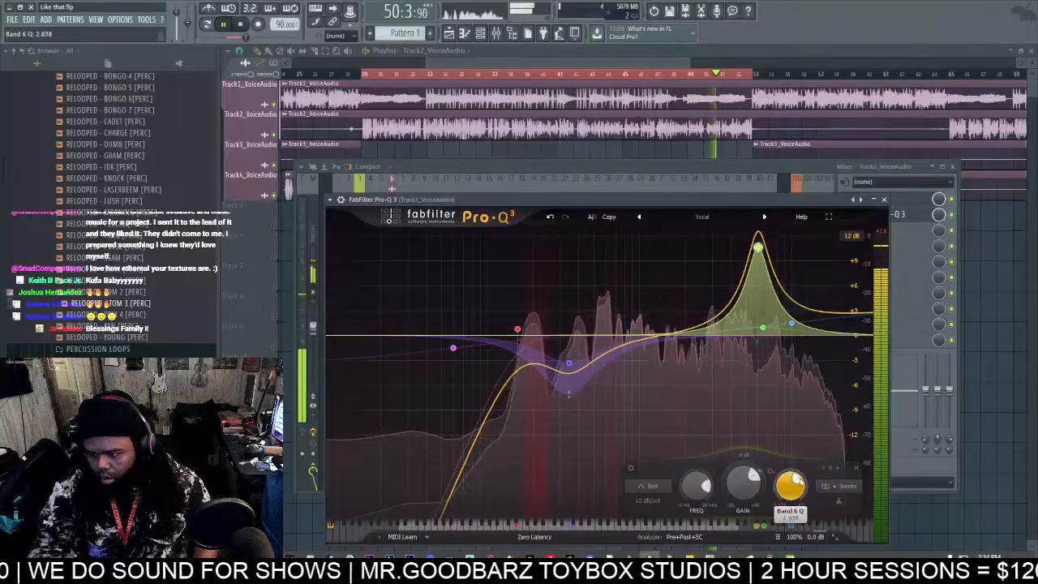
pyautogui.moveTo(769, 267); pyautogui.dragTo(682, 321)
pyautogui.moveTo(670, 249); pyautogui.dragTo(672, 382)
pyautogui.press('space')
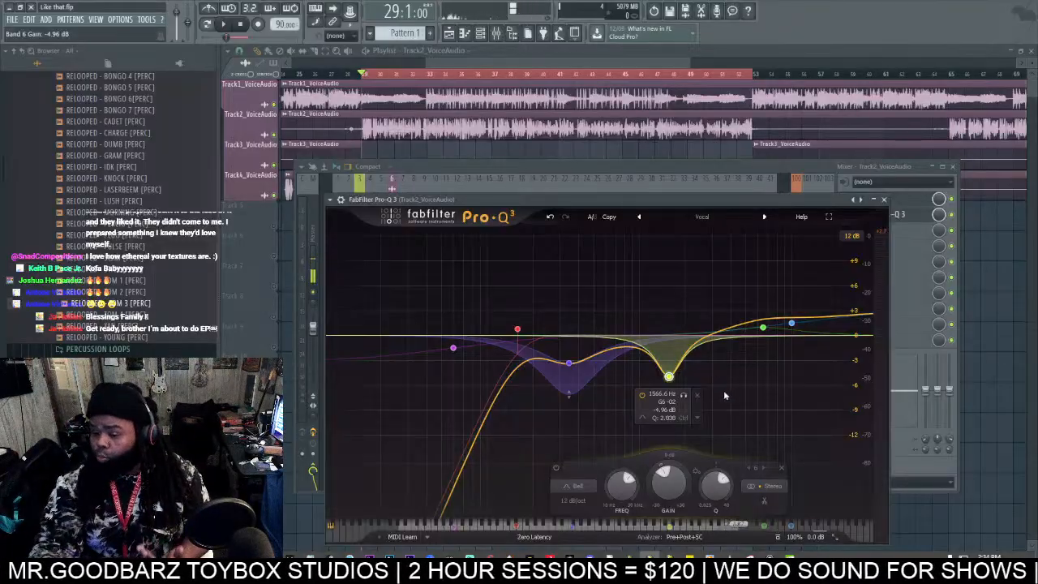
# Step: Reduce the new mid bell's cut to about -2.5 dB near 1605 Hz and make it dynamic with about -2.54 dB range
pyautogui.moveTo(668, 376)
pyautogui.mouseDown()
pyautogui.moveTo(672, 348)
pyautogui.moveTo(670, 357)
pyautogui.mouseUp()
pyautogui.rightClick(670, 357)
pyautogui.click(689, 400)
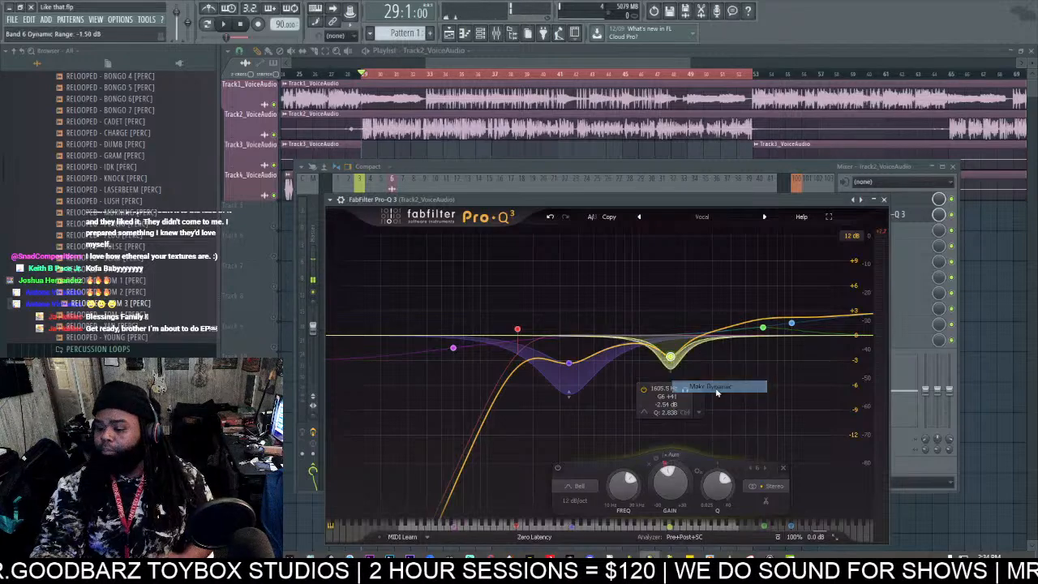
pyautogui.moveTo(669, 370); pyautogui.dragTo(668, 378)
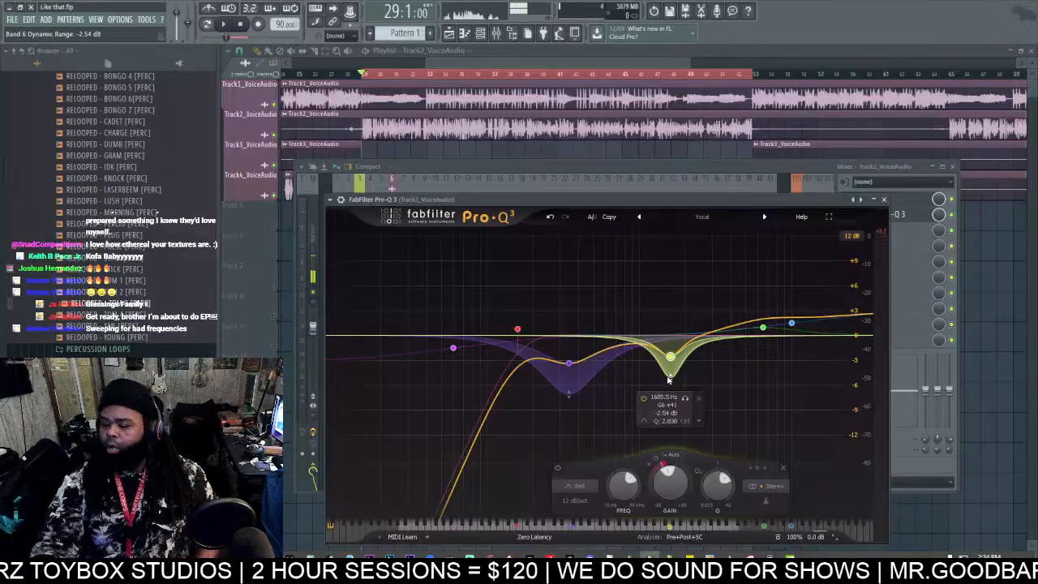
pyautogui.press('space')
pyautogui.press('space')
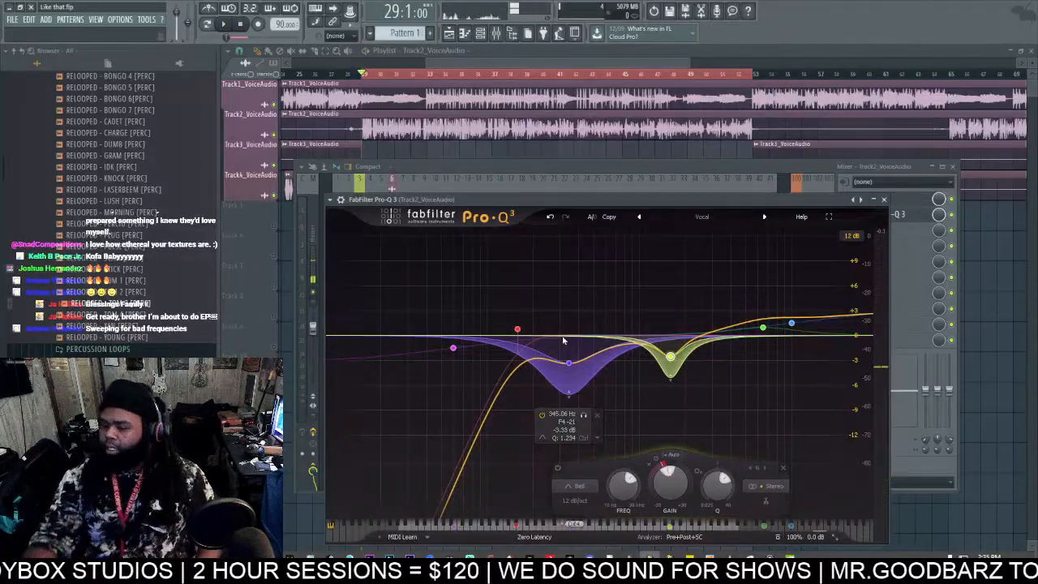
# Step: During playback, make the 6500 Hz bell and the neighbouring high-frequency band dynamic together and adjust their dynamic range
pyautogui.press('space')
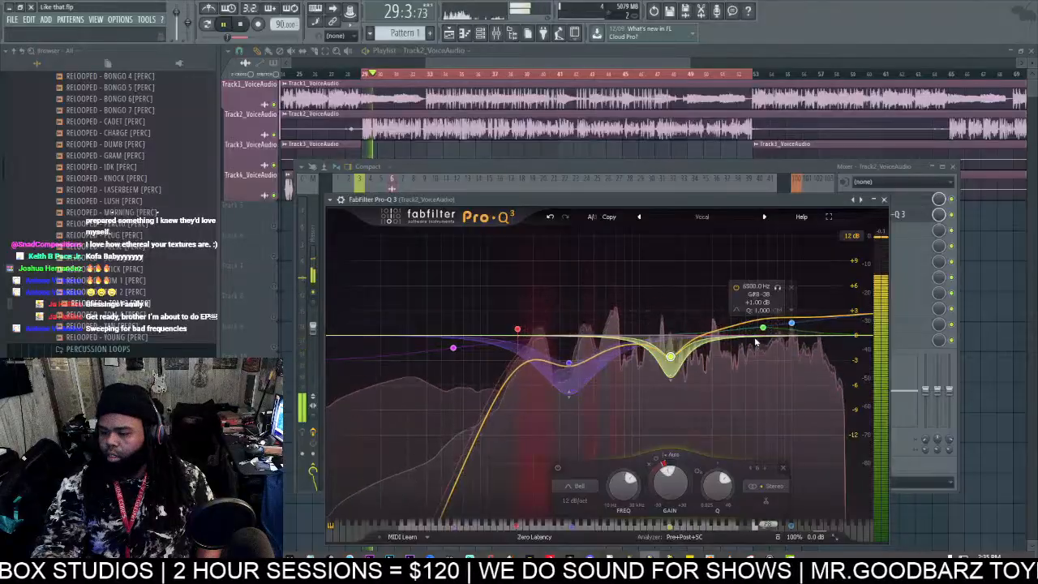
pyautogui.click(791, 324)
pyautogui.keyDown('ctrl'); pyautogui.click(763, 328); pyautogui.keyUp('ctrl')
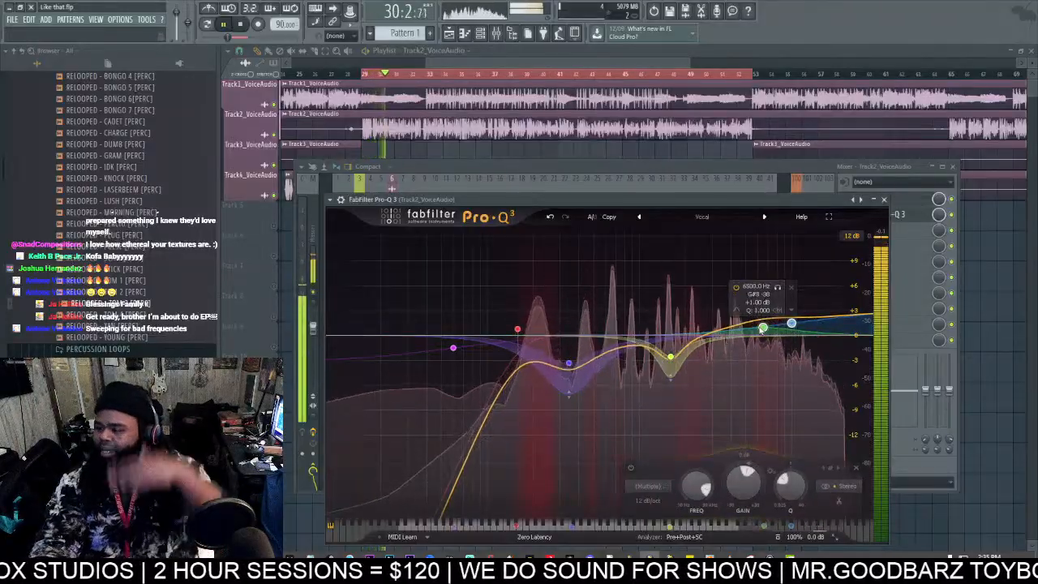
pyautogui.rightClick(763, 327)
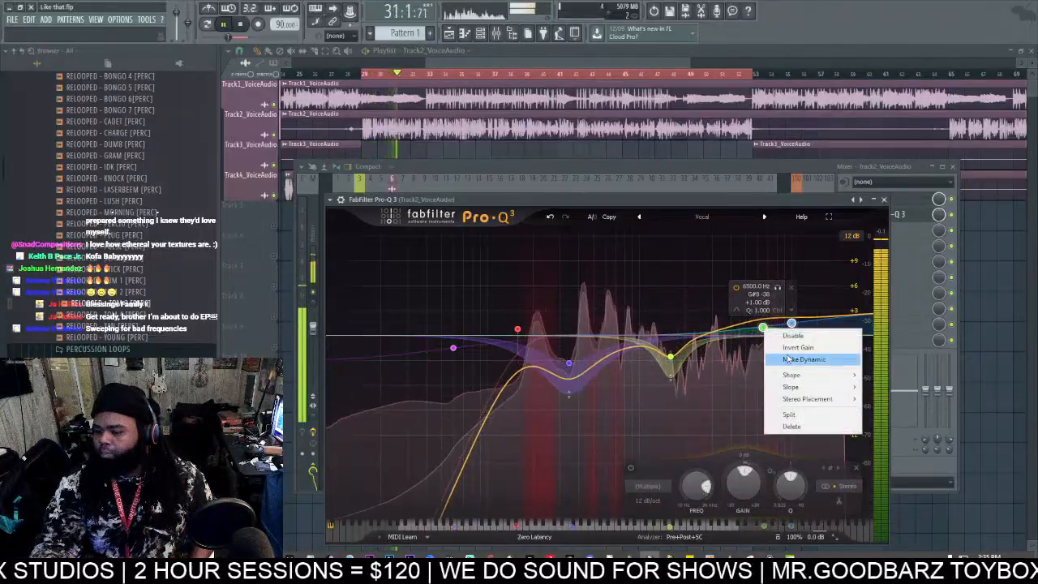
pyautogui.click(802, 359)
pyautogui.moveTo(763, 315); pyautogui.dragTo(781, 361)
# Step: Load the saved VOCAL BUS mixer track state into the empty Insert 7
pyautogui.click(610, 165)
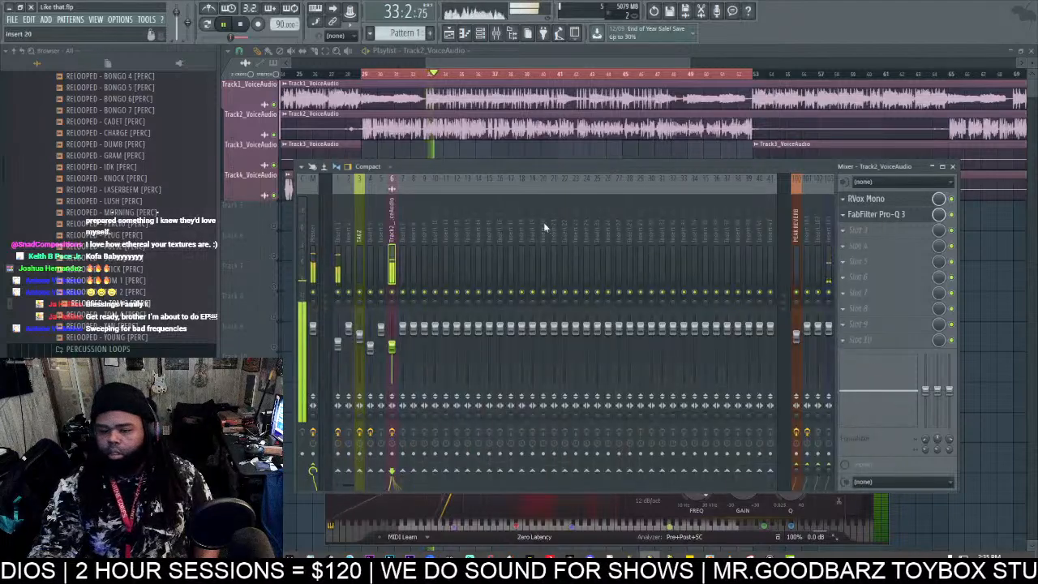
pyautogui.rightClick(406, 230)
pyautogui.moveTo(506, 233)
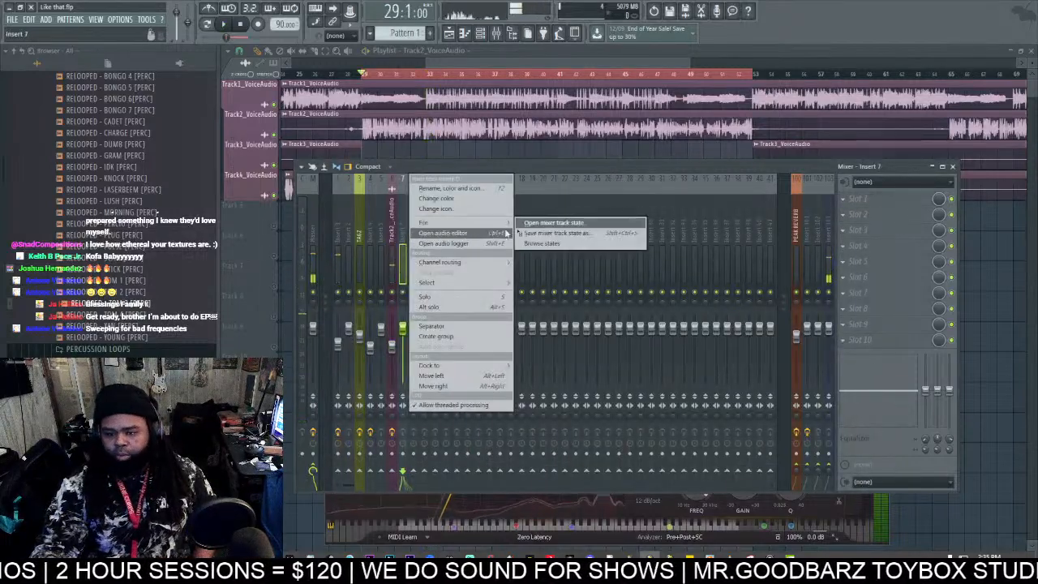
pyautogui.click(544, 223)
pyautogui.write('the')
pyautogui.press('Down')
pyautogui.press('Down')
pyautogui.press('Down')
pyautogui.press('Down')
pyautogui.press('Down')
pyautogui.press('Down')
pyautogui.press('Return')
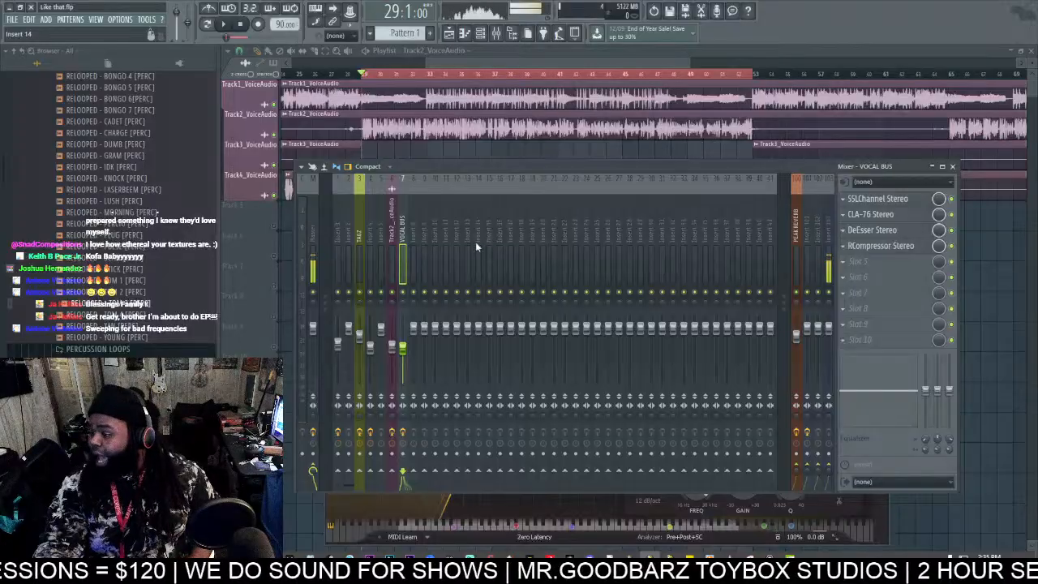
# Step: Move the VOCAL BUS mixer track ahead of Track2_VoiceAudio and route Track2_VoiceAudio only to the VOCAL BUS
pyautogui.click(391, 240)
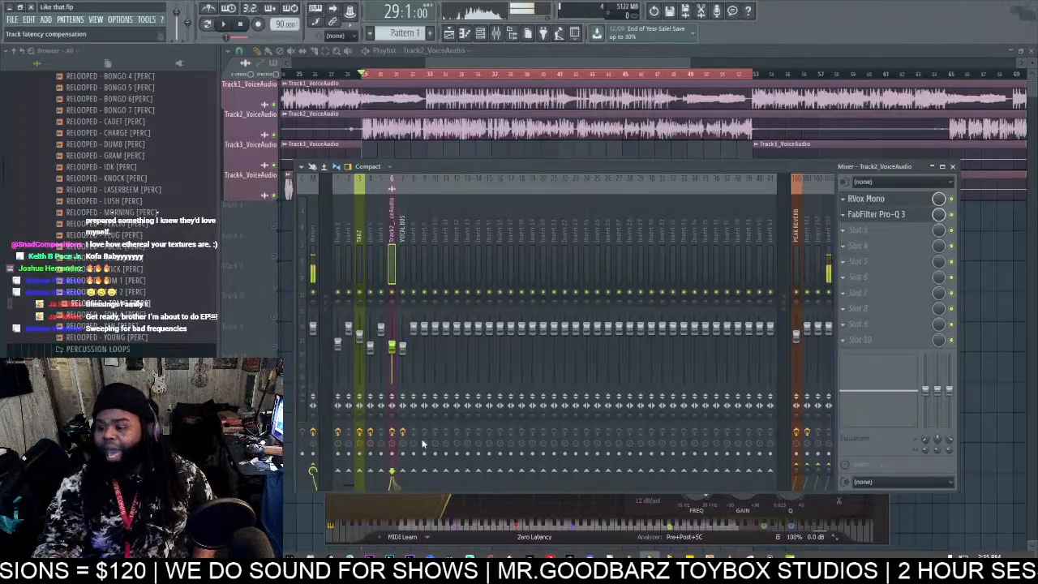
pyautogui.click(403, 235)
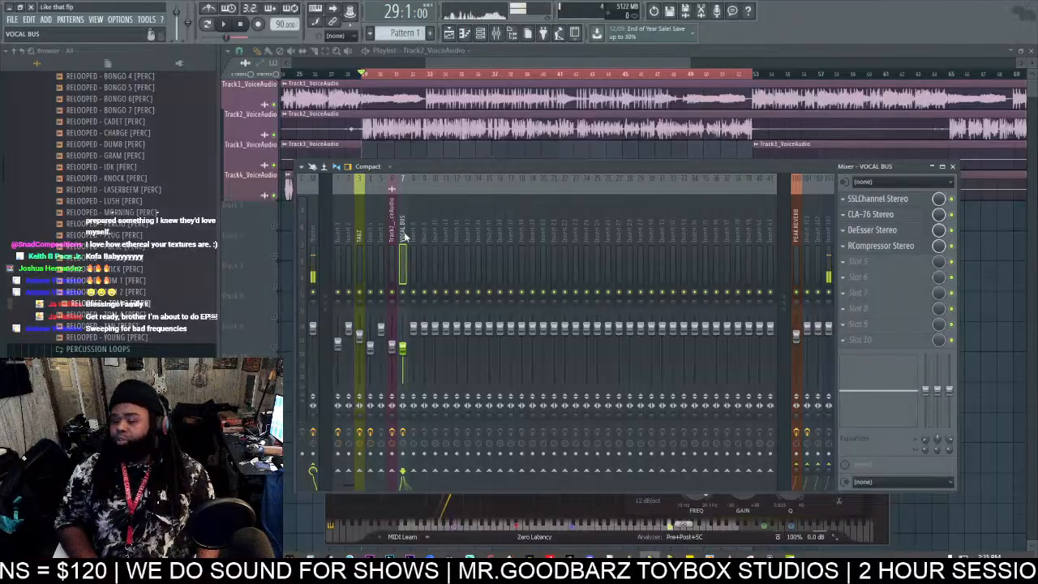
pyautogui.hotkey('alt', 'Left')
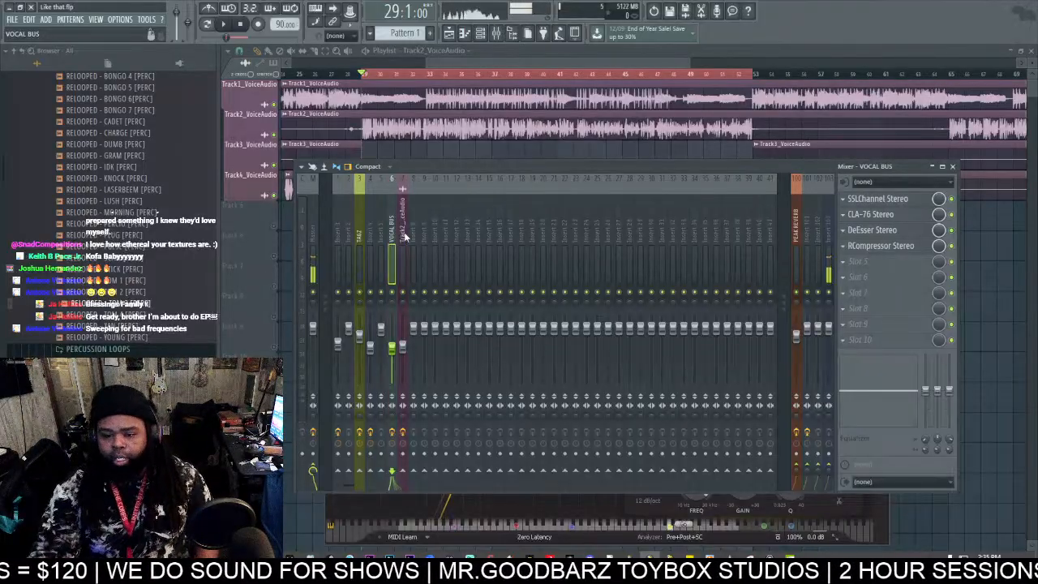
pyautogui.click(403, 235)
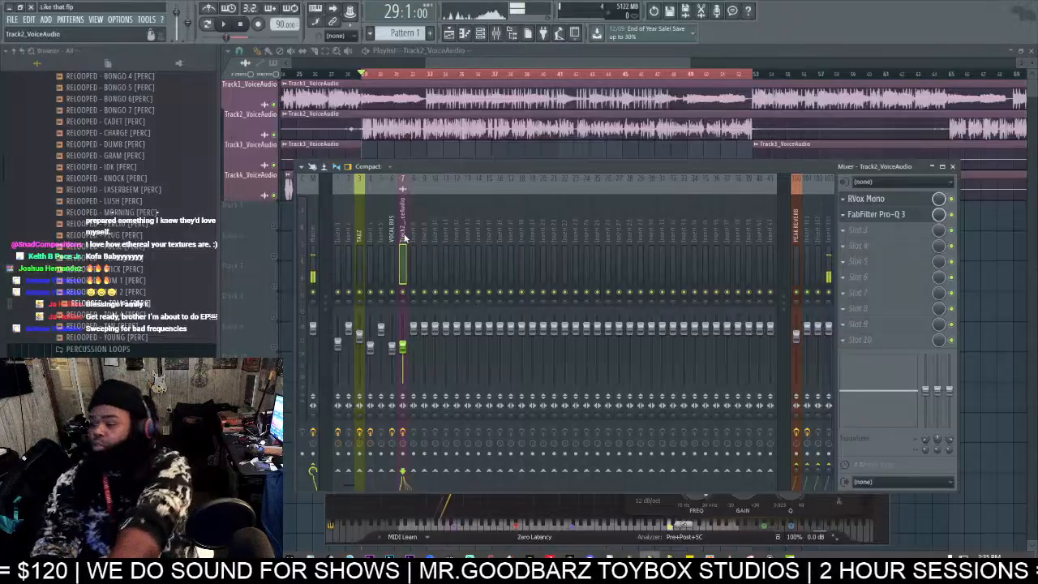
pyautogui.moveTo(444, 170); pyautogui.dragTo(519, 168)
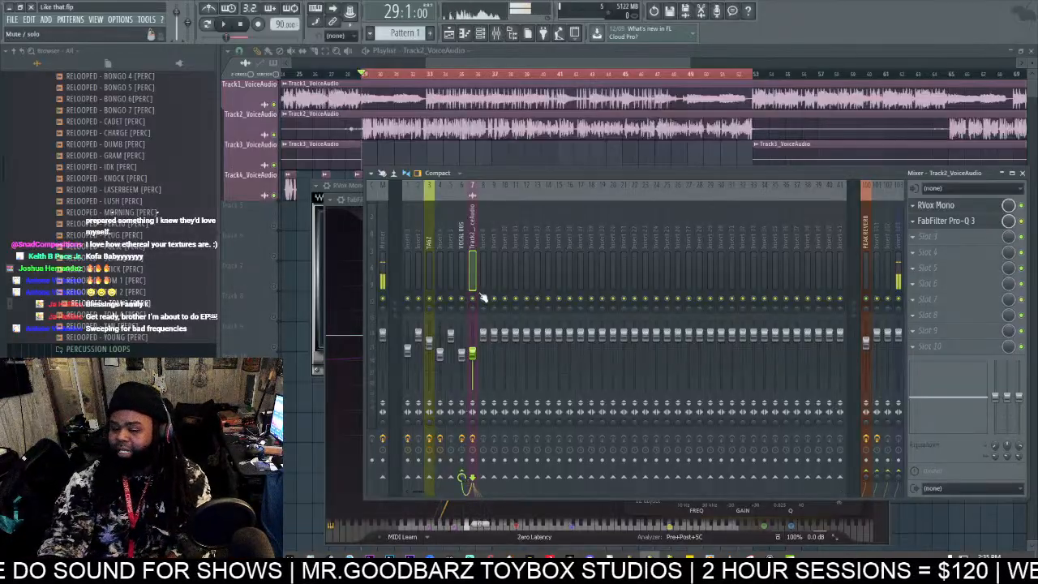
# Step: Demonstrate routing between neighbouring empty tracks by sending Insert 16 to Insert 17, and remove that routing again
pyautogui.click(459, 264)
pyautogui.moveTo(469, 266); pyautogui.dragTo(569, 250)
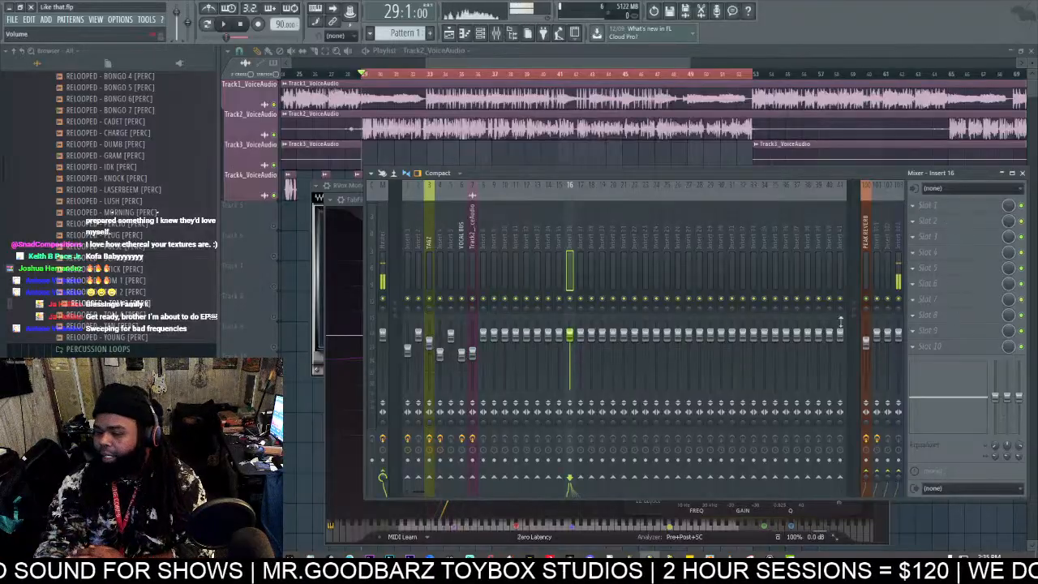
pyautogui.click(581, 479)
pyautogui.click(584, 225)
pyautogui.click(568, 224)
pyautogui.click(581, 234)
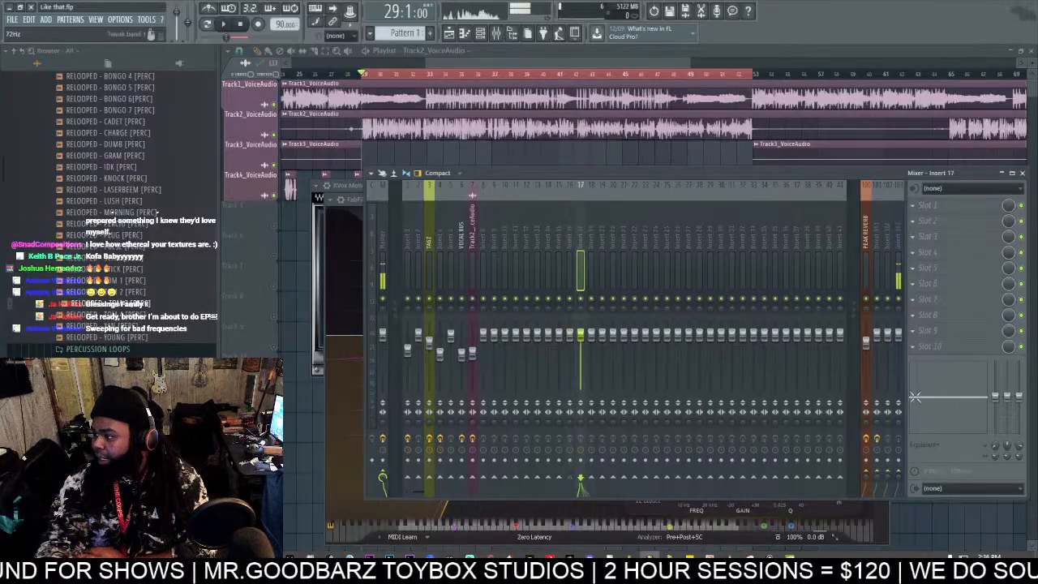
pyautogui.click(565, 243)
pyautogui.click(559, 241)
pyautogui.click(569, 237)
pyautogui.click(579, 235)
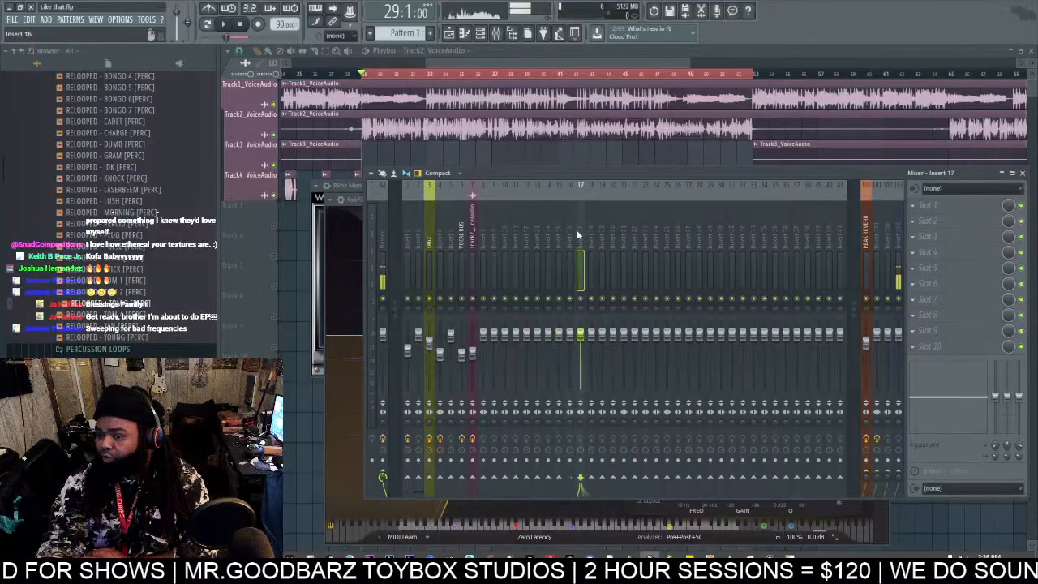
pyautogui.click(570, 240)
pyautogui.click(581, 242)
pyautogui.click(572, 245)
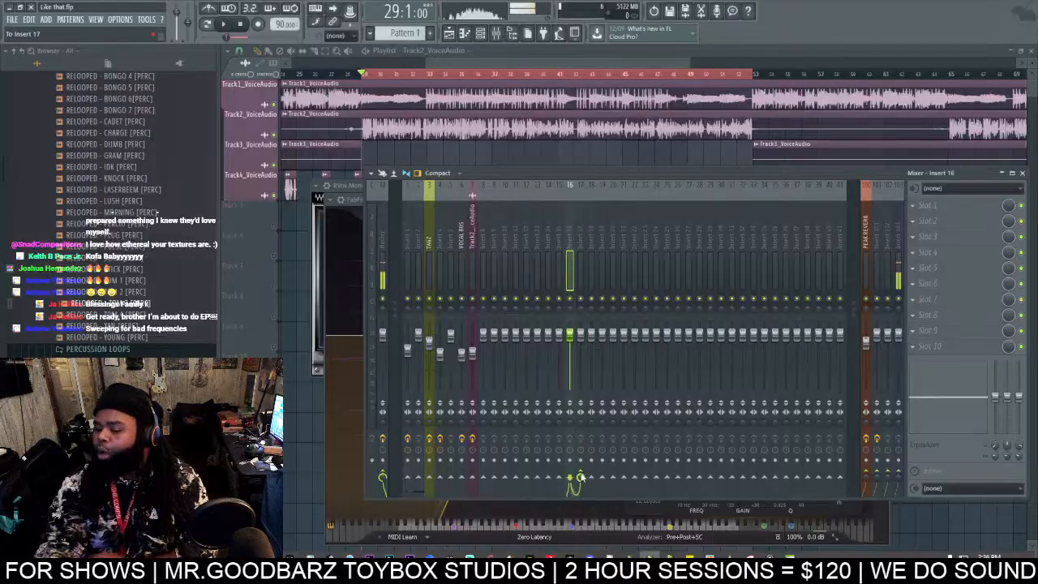
pyautogui.click(581, 474)
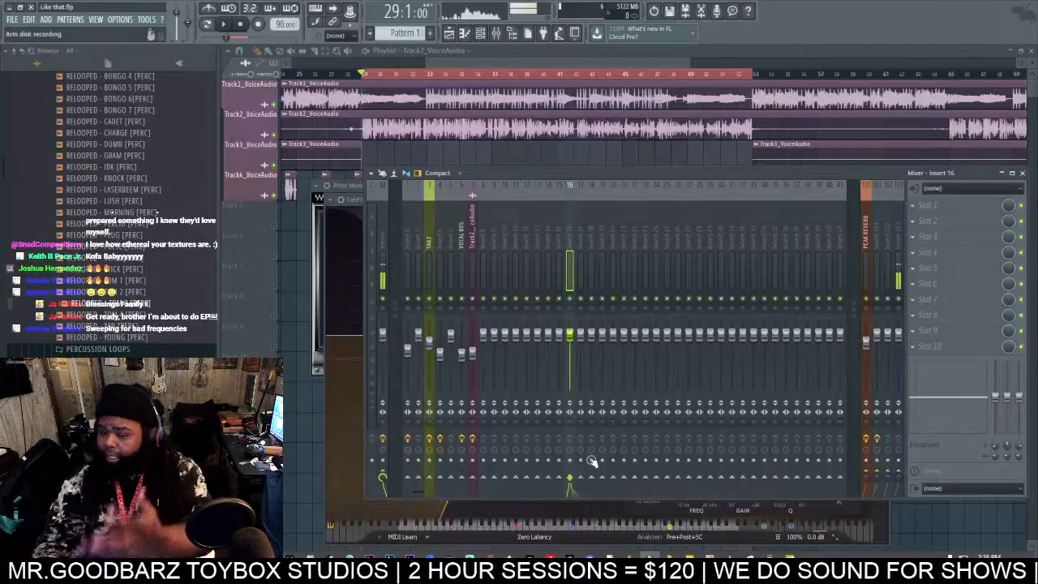
# Step: Raise the VOCAL BUS fader slightly and briefly play back the routed Track2_VoiceAudio vocal
pyautogui.click(469, 271)
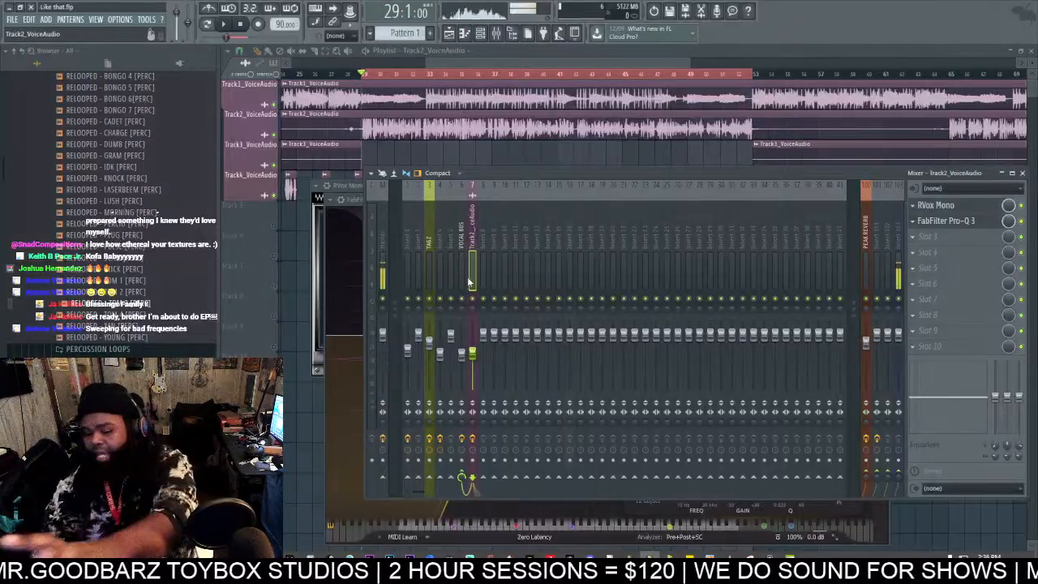
pyautogui.click(458, 272)
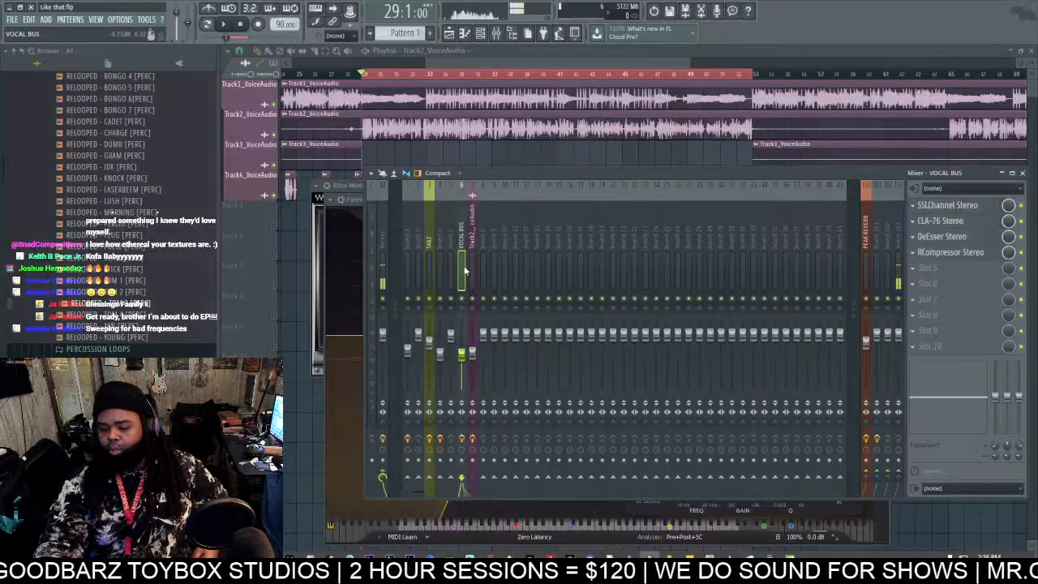
pyautogui.click(474, 263)
pyautogui.moveTo(462, 355); pyautogui.dragTo(462, 347)
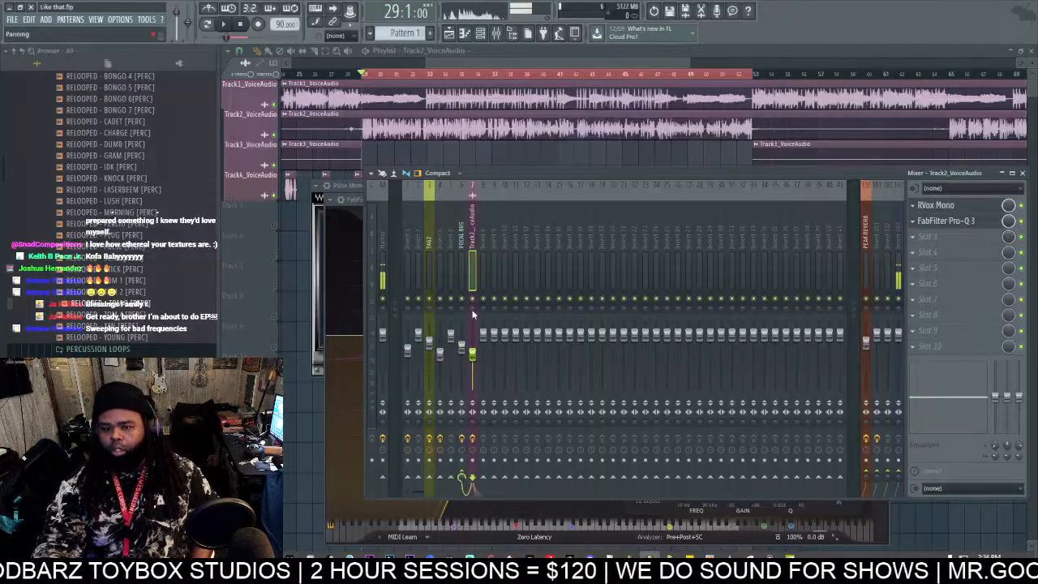
pyautogui.press('space')
pyautogui.press('space')
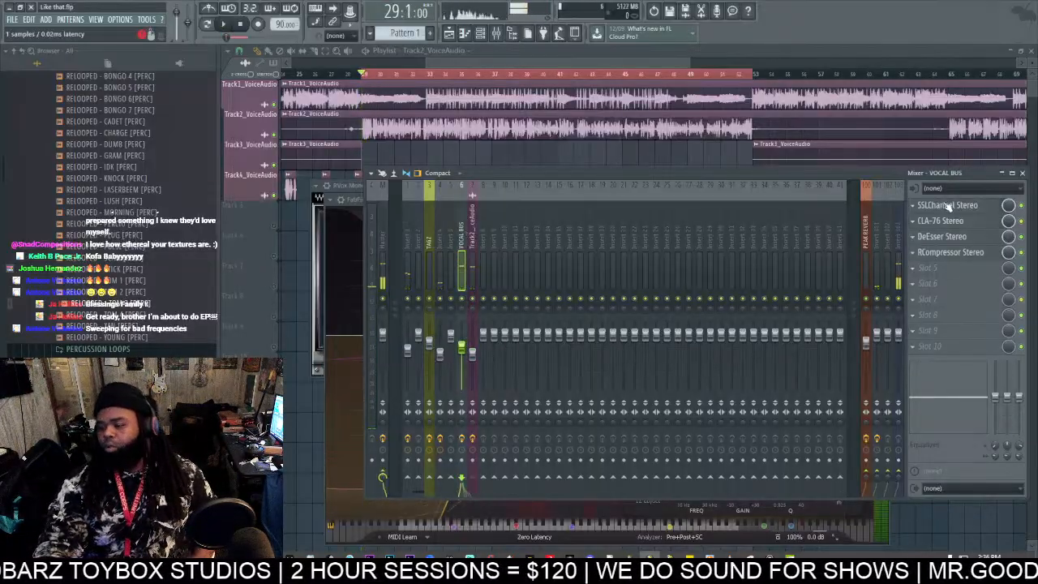
# Step: In the VOCAL BUS CLA-76, turn the analog modelling off, set the attack to about 3.93 and the release to 7.00
pyautogui.click(947, 206)
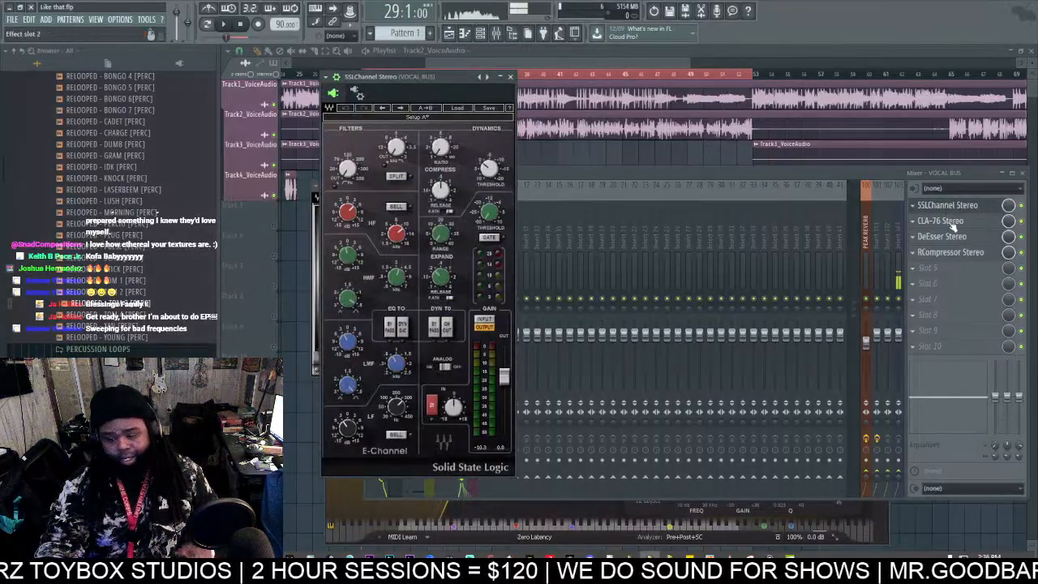
pyautogui.click(953, 226)
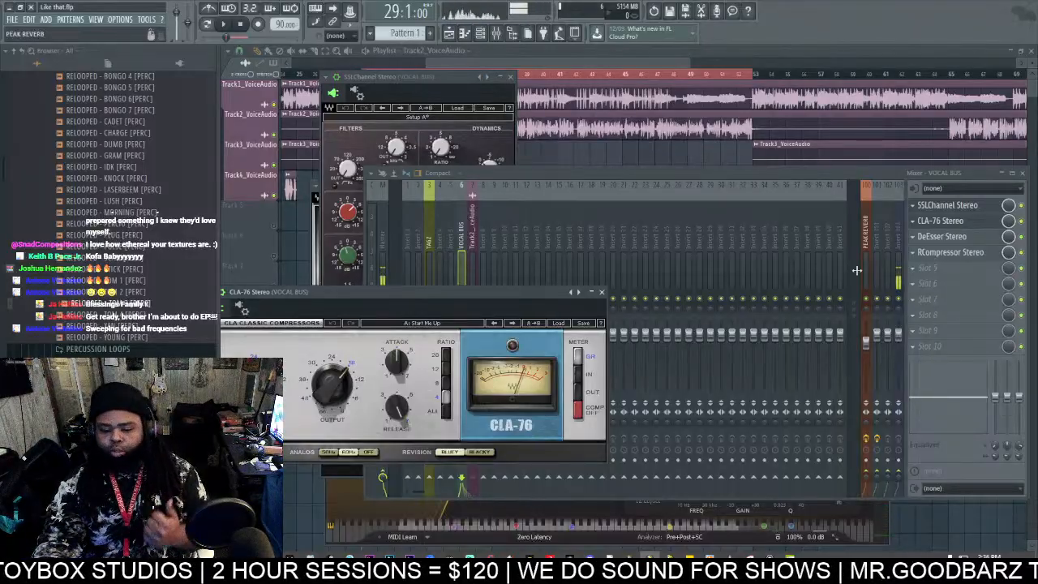
pyautogui.click(369, 453)
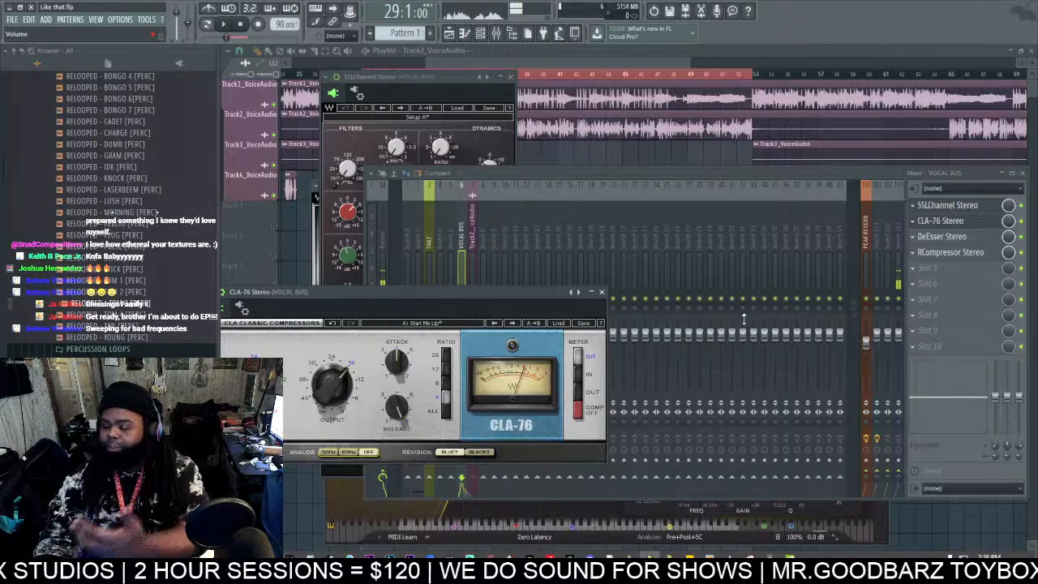
pyautogui.moveTo(397, 363); pyautogui.dragTo(399, 419)
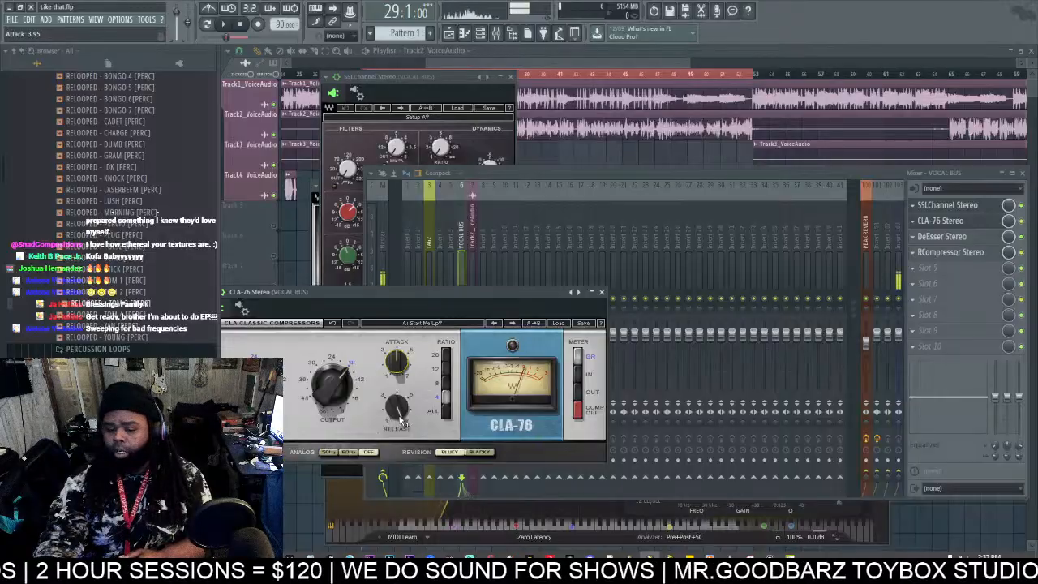
pyautogui.moveTo(399, 372); pyautogui.dragTo(404, 366)
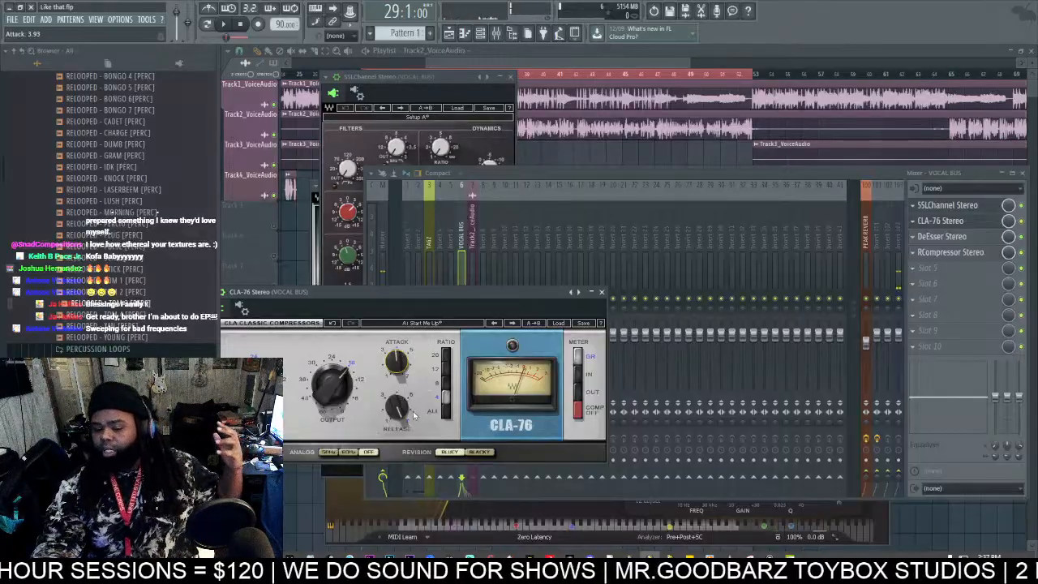
pyautogui.moveTo(397, 408); pyautogui.dragTo(397, 400)
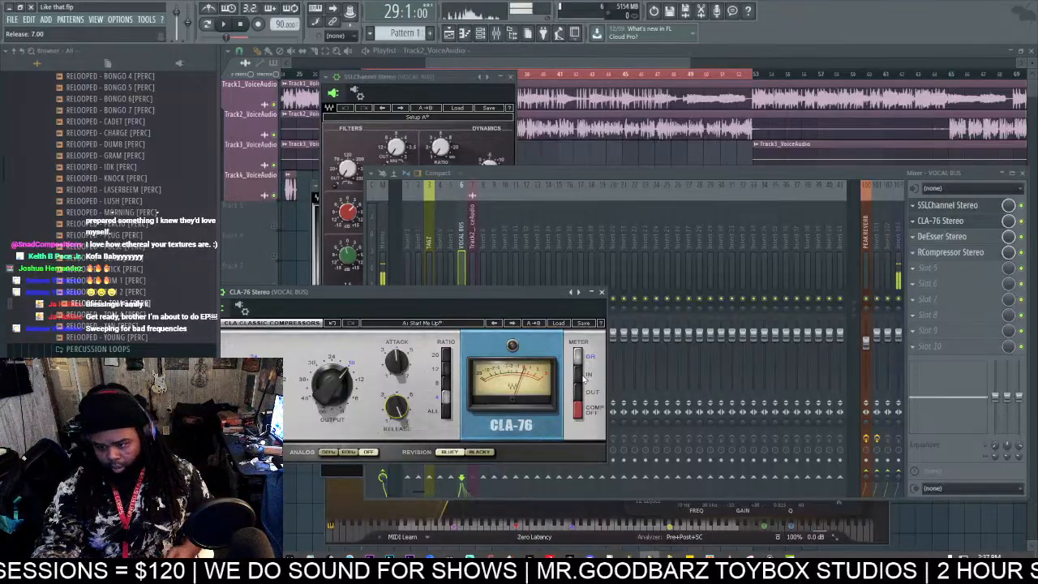
# Step: Compare the CLA-76's Blacky and Bluey revisions, return to Bluey, and examine the VOCAL BUS DeEsser and RCompressor settings
pyautogui.click(477, 454)
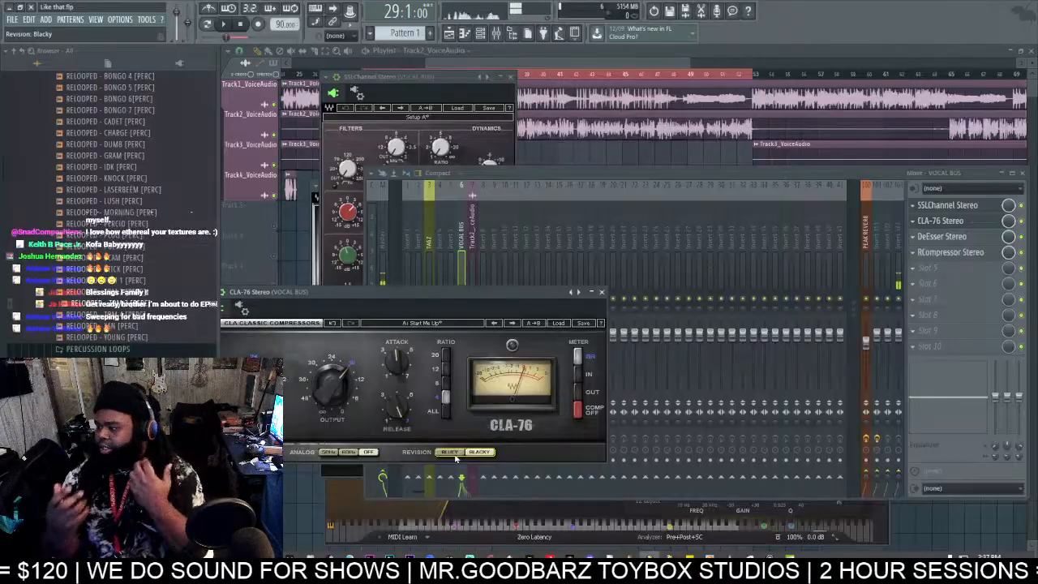
pyautogui.click(449, 453)
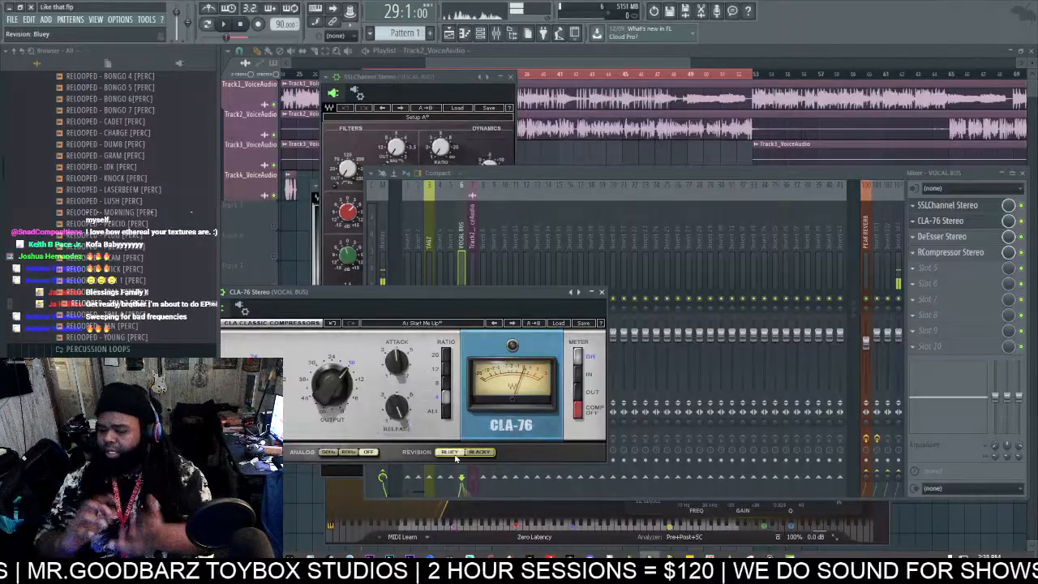
pyautogui.click(932, 237)
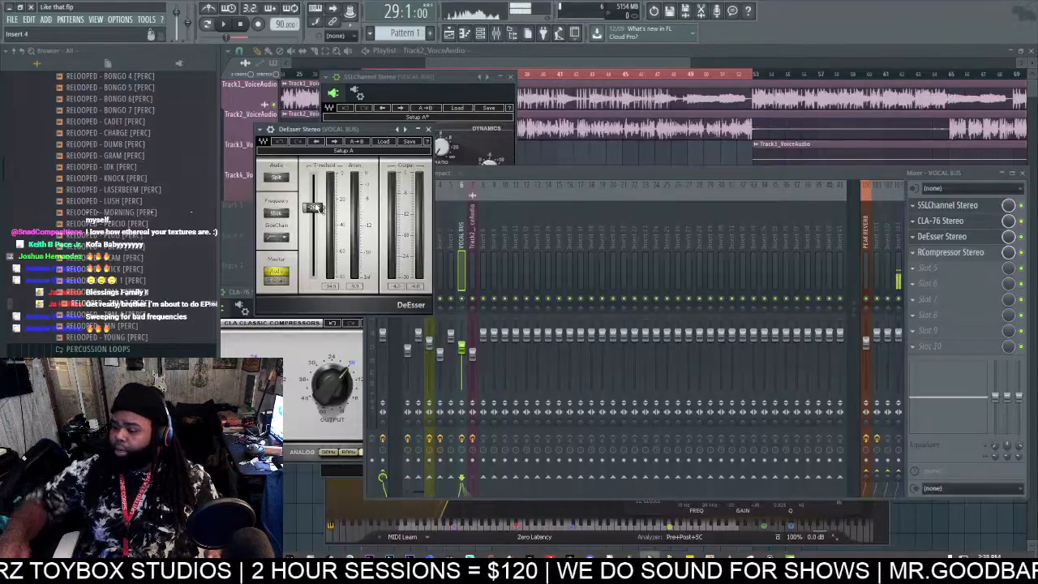
pyautogui.click(944, 253)
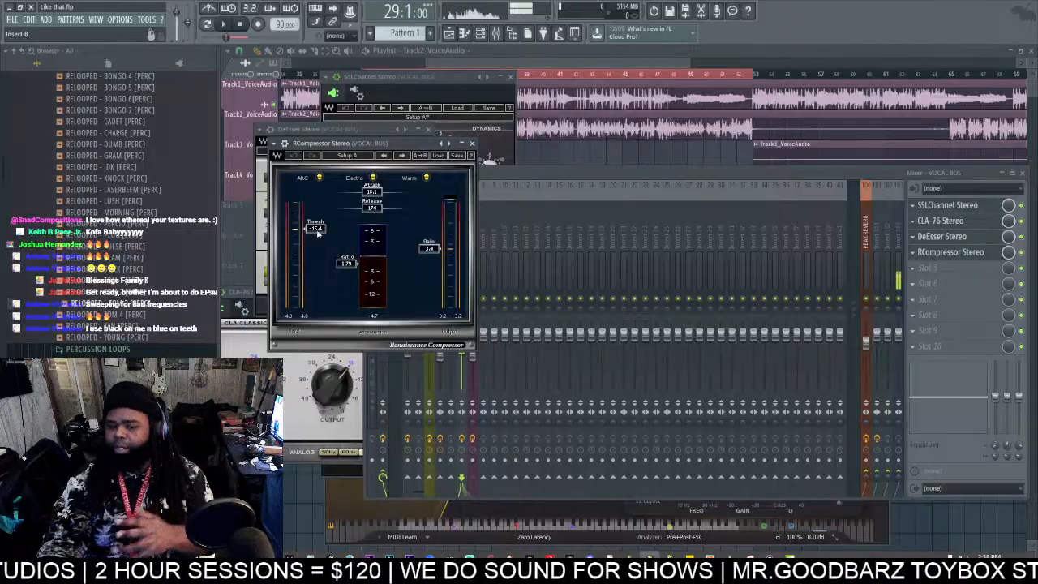
# Step: Compare the RCompressor's Smooth and Opto modes on the VOCAL BUS, and return to Warm and Electro
pyautogui.click(427, 178)
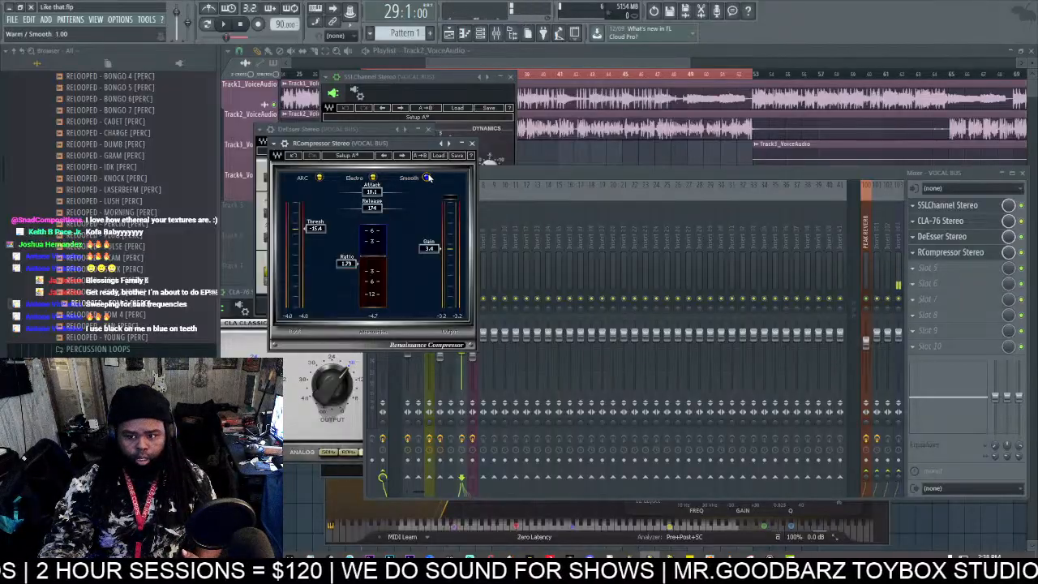
pyautogui.click(373, 178)
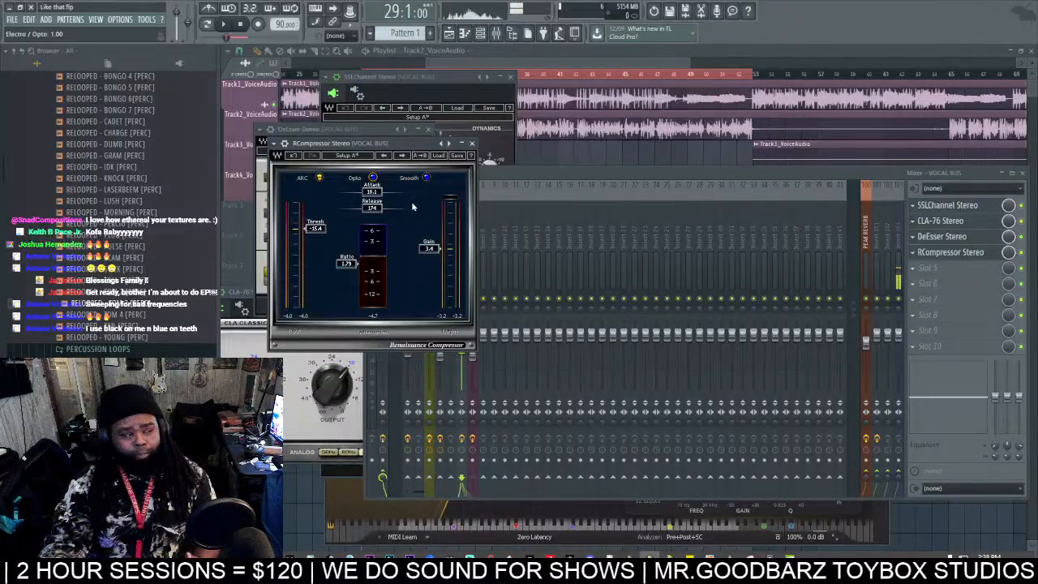
pyautogui.click(373, 178)
pyautogui.click(426, 178)
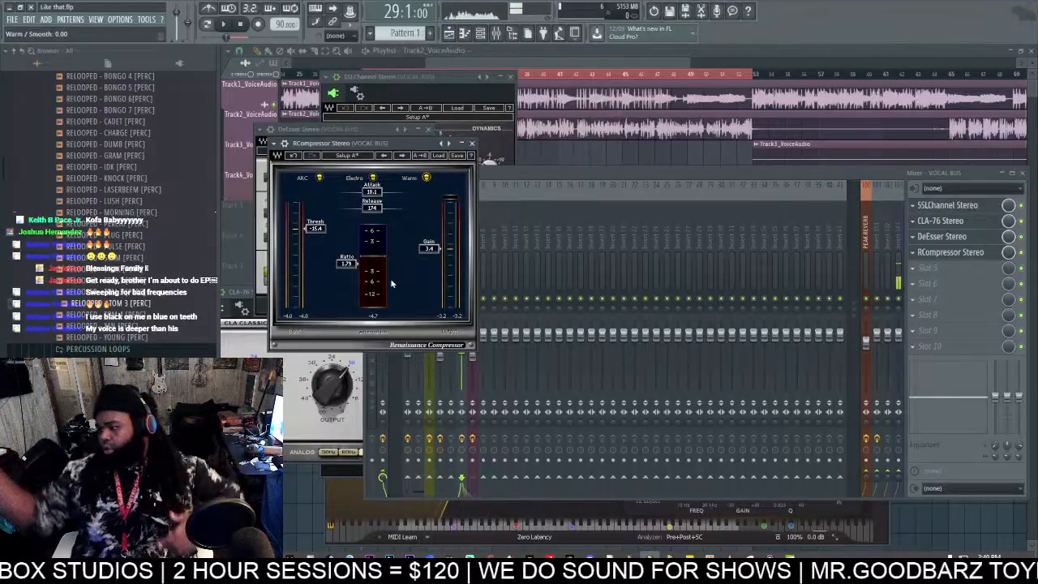
# Step: Load Doubler4 Stereo from WaveShell-VST 9.0_x64 in Insert 102's first effect slot and apply the Pensado Doubler preset
pyautogui.click(919, 207)
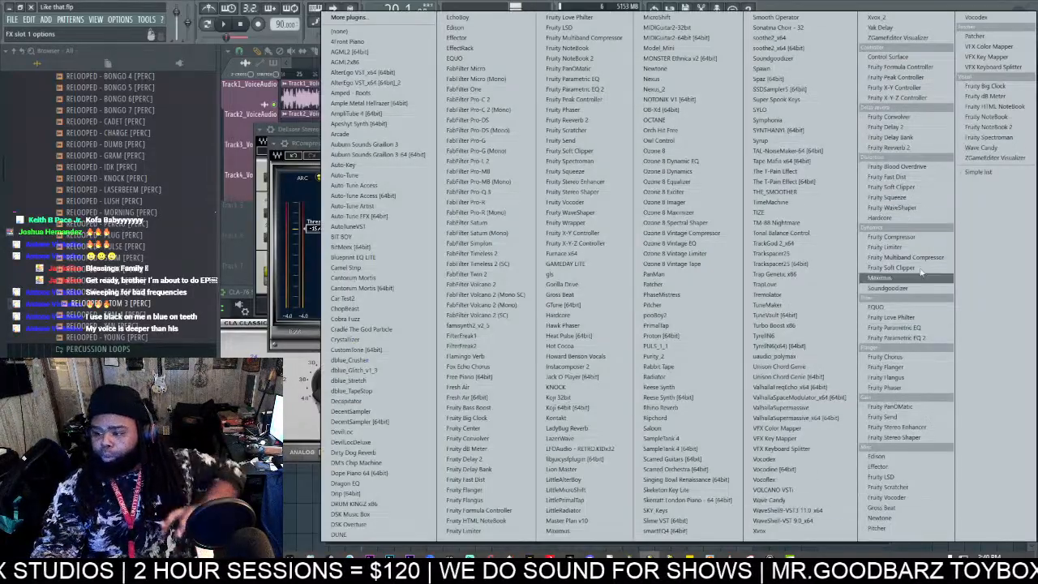
pyautogui.click(783, 519)
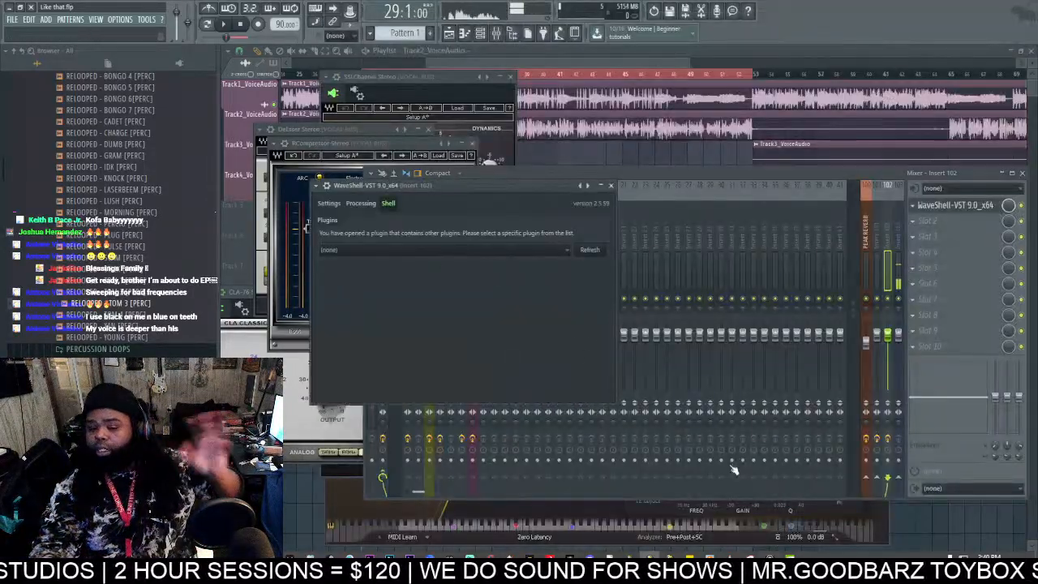
pyautogui.click(445, 251)
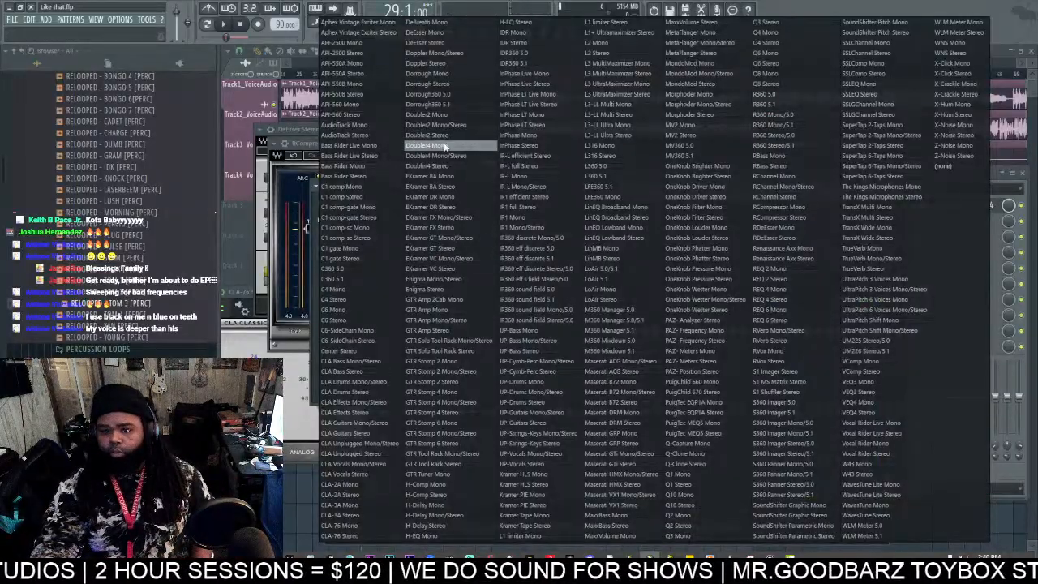
pyautogui.click(444, 166)
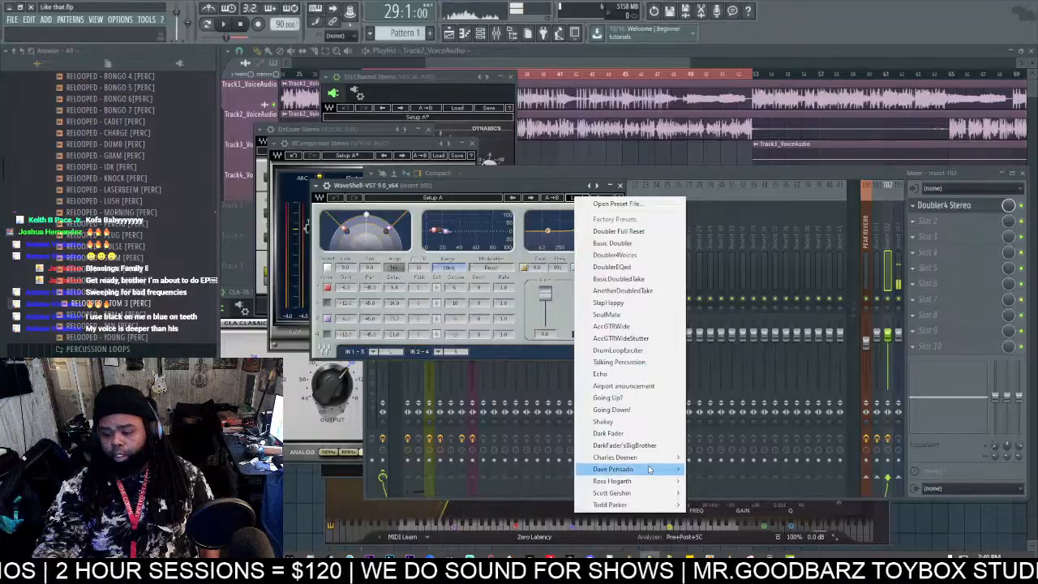
pyautogui.moveTo(648, 469)
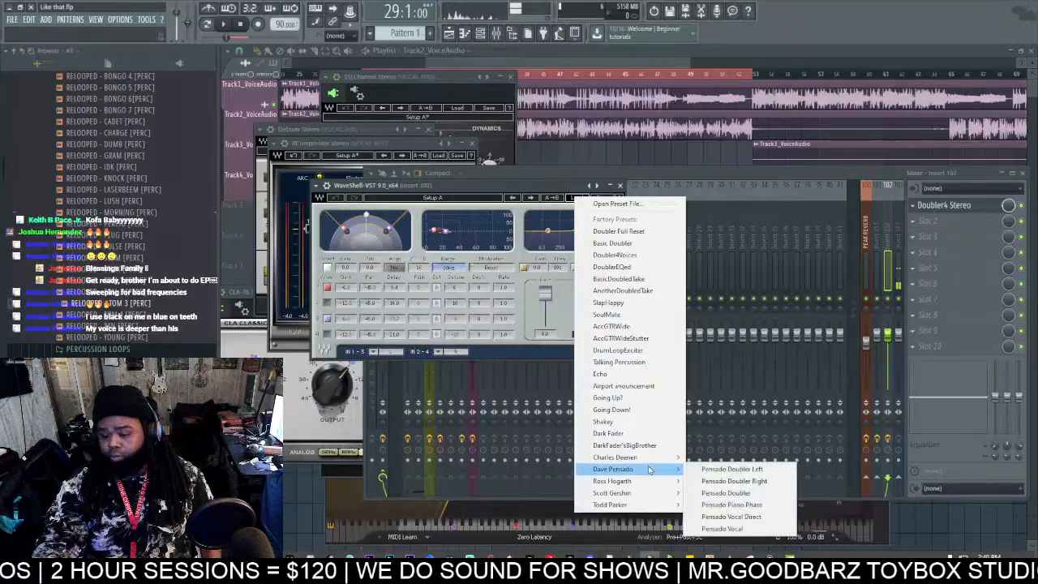
pyautogui.click(726, 492)
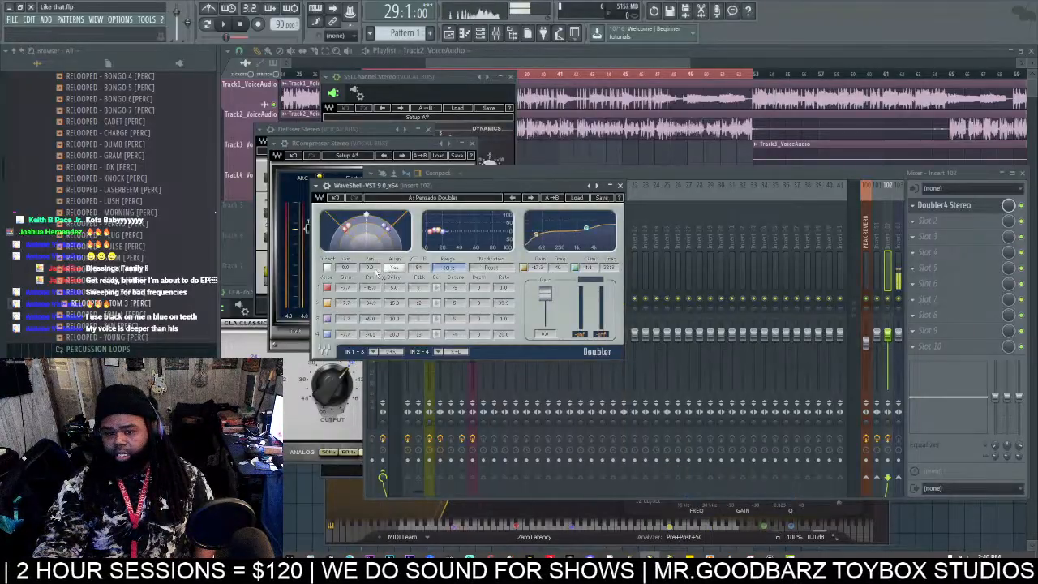
# Step: In the Doubler, reset the gains of voices 1 and 3 to 0.0 and turn the direct signal all the way down
pyautogui.keyDown('alt'); pyautogui.click(346, 289); pyautogui.keyUp('alt')
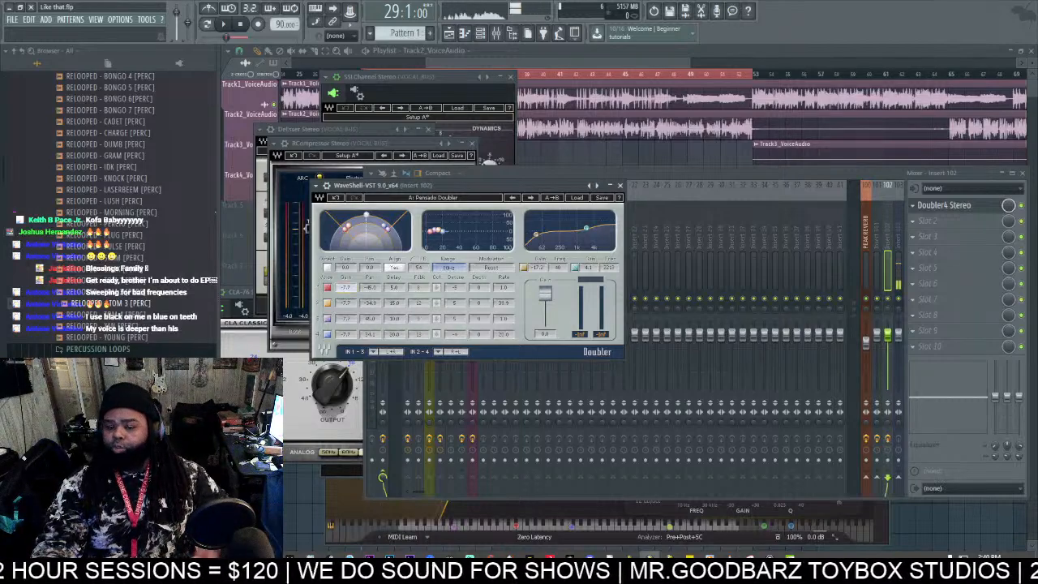
pyautogui.keyDown('alt'); pyautogui.click(345, 319); pyautogui.keyUp('alt')
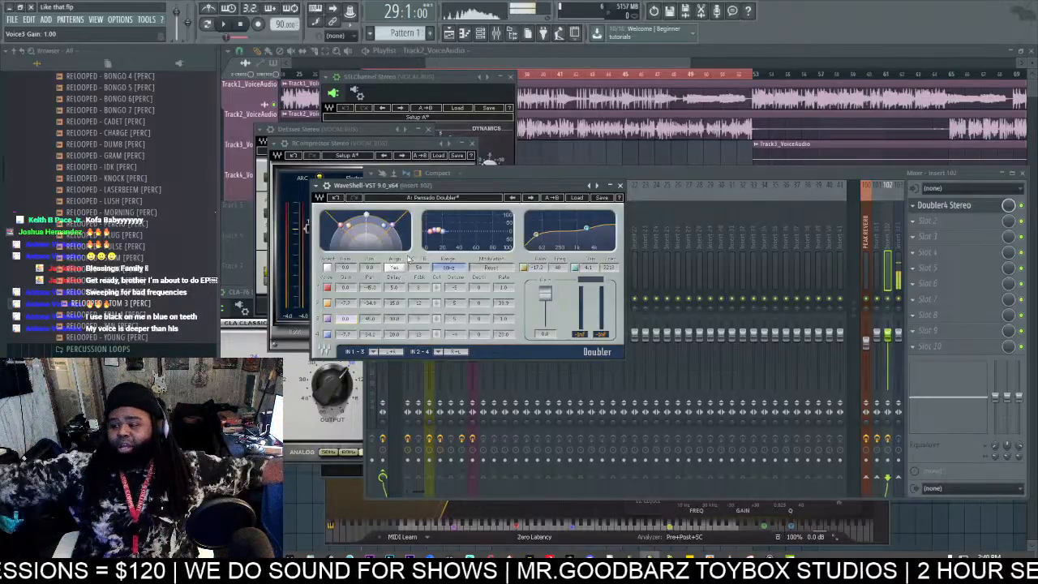
pyautogui.moveTo(347, 269); pyautogui.dragTo(351, 281)
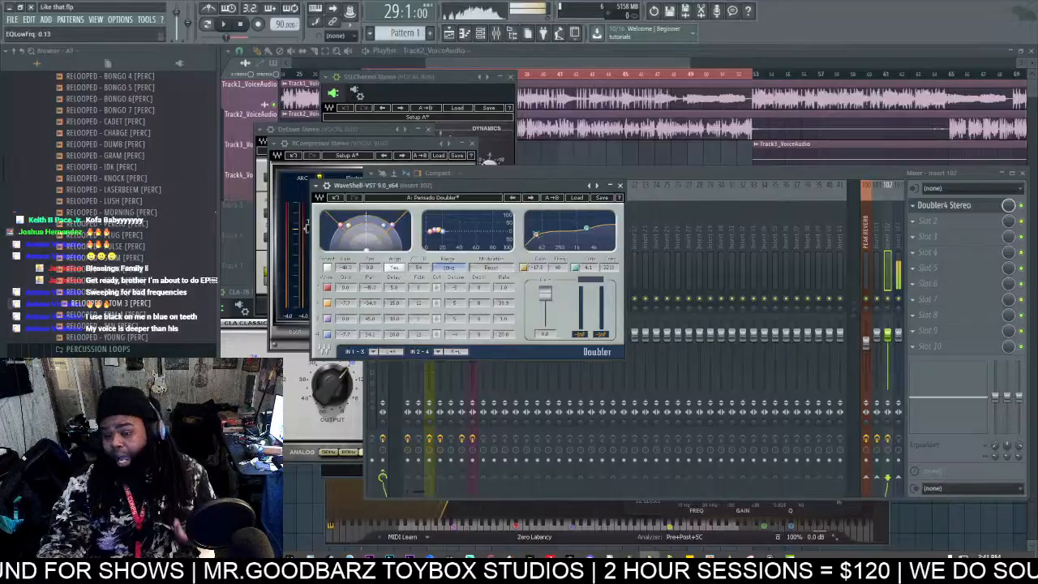
# Step: In the Doubler's EQ, raise the low band's gain to about 0.6 and pull the high band down to a lower frequency
pyautogui.moveTo(535, 235); pyautogui.dragTo(536, 230)
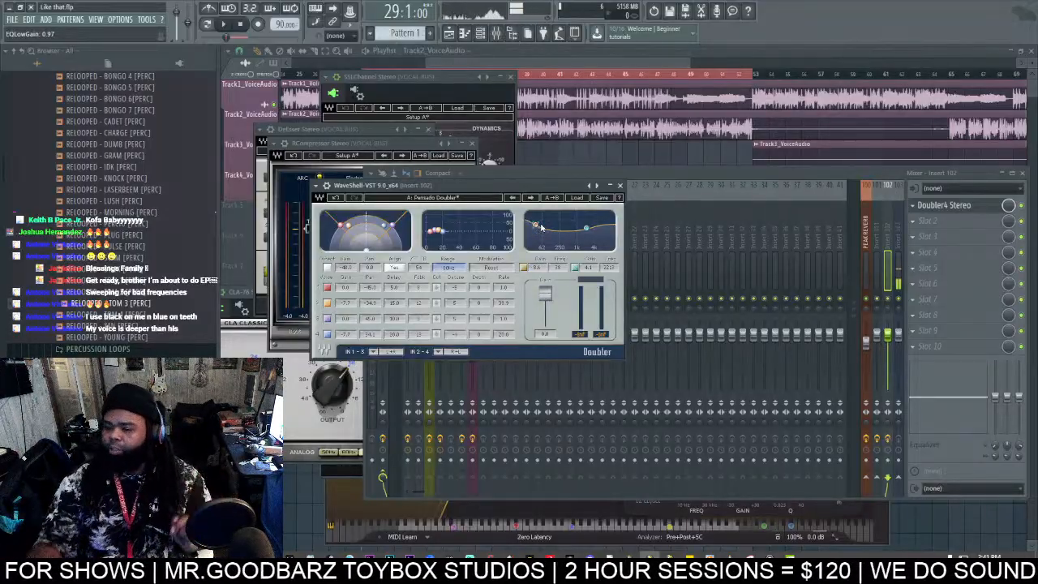
pyautogui.moveTo(586, 231); pyautogui.dragTo(561, 236)
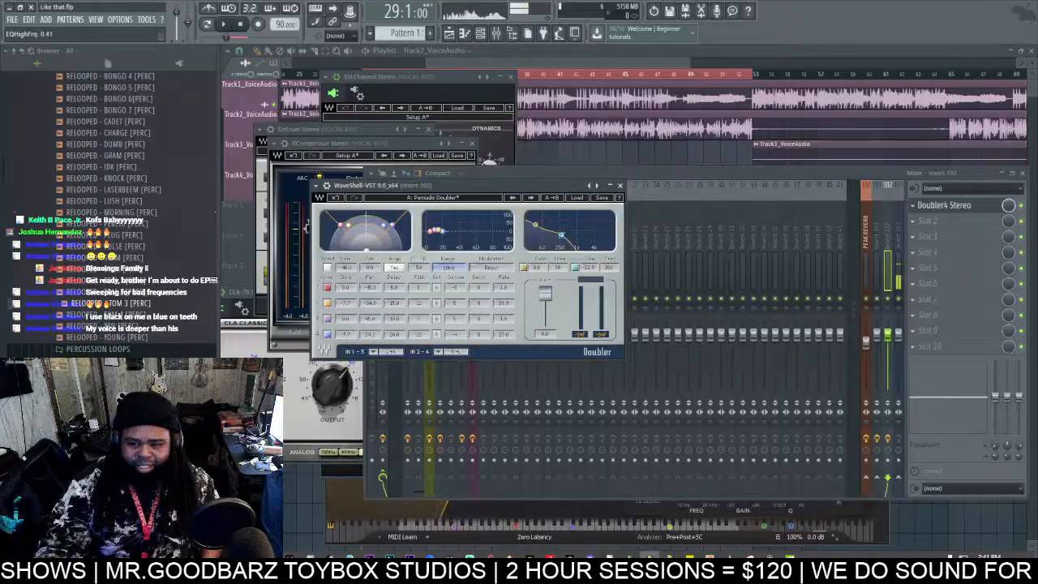
pyautogui.click(657, 181)
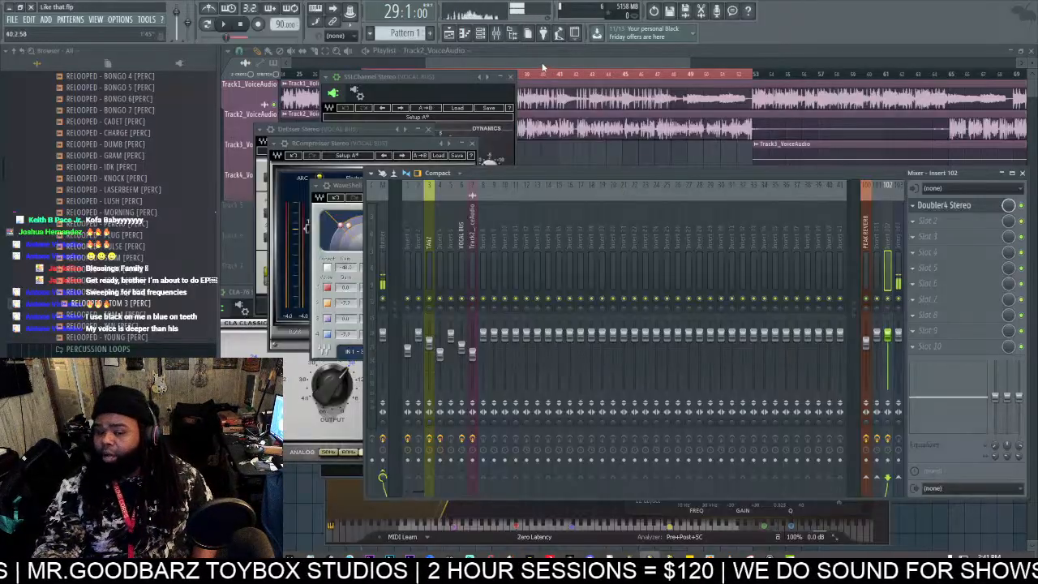
# Step: Play the song and, in the VOCAL BUS SSLChannel, lower the HF gain and set the LMF gain to about -7.3 dB
pyautogui.press('space')
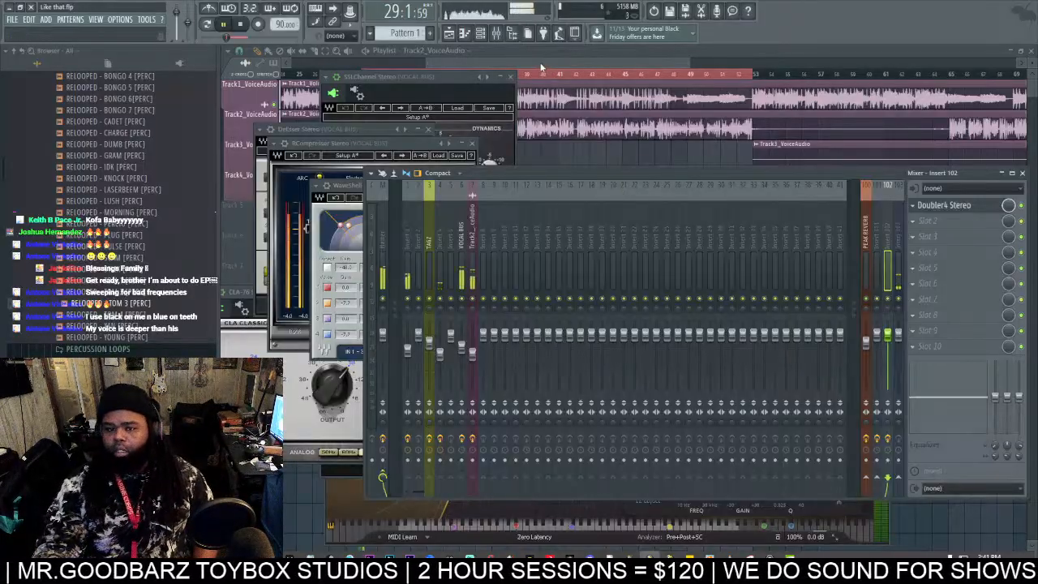
pyautogui.click(462, 272)
pyautogui.click(472, 280)
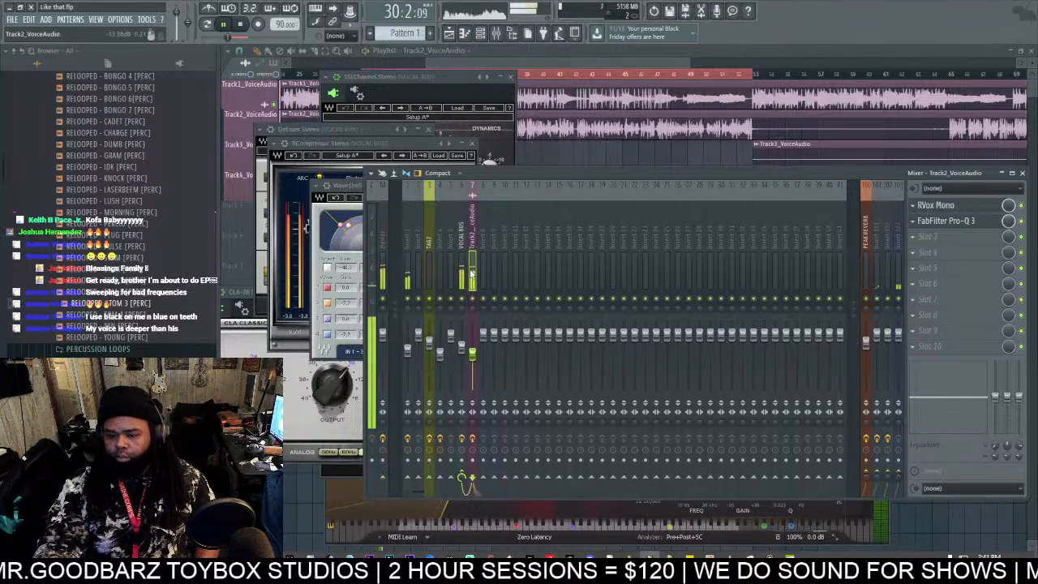
pyautogui.click(462, 276)
pyautogui.click(945, 205)
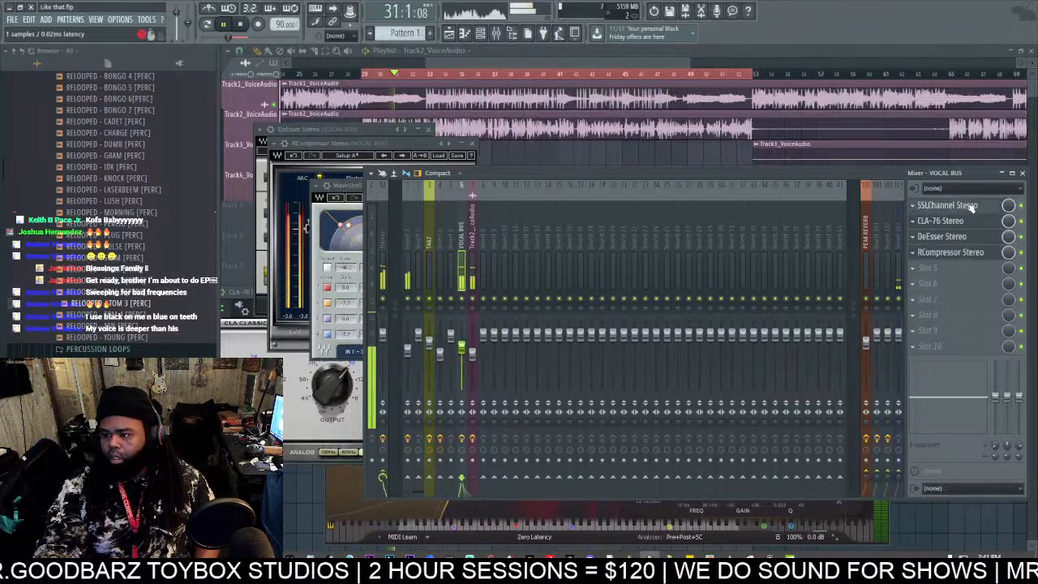
pyautogui.moveTo(348, 211); pyautogui.dragTo(348, 219)
pyautogui.moveTo(347, 341); pyautogui.dragTo(348, 347)
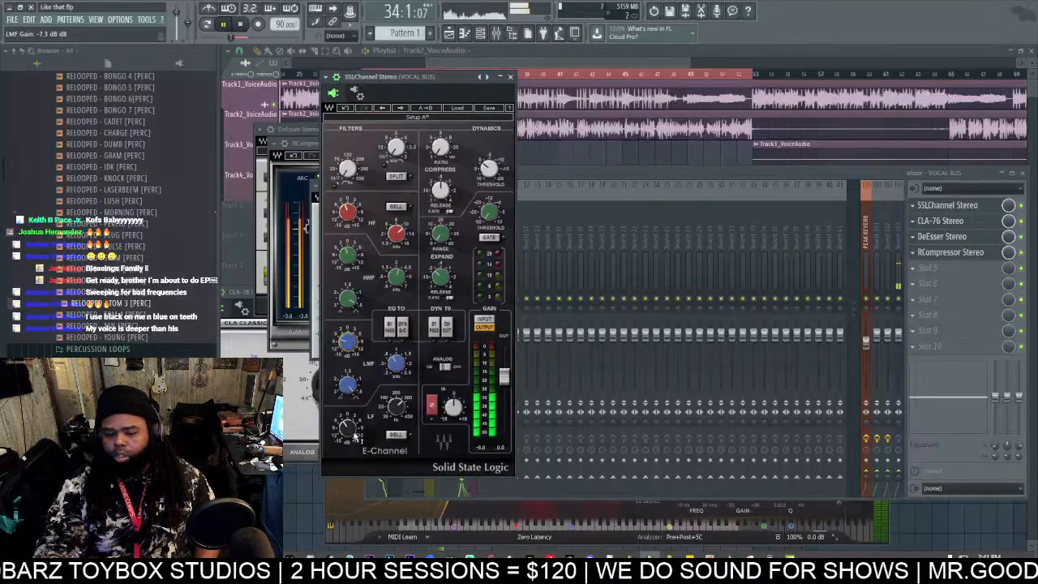
# Step: Set the SSLChannel's LF band to a bell at about 303 Hz with -9.5 dB gain, and the low-pass filter to about 15.3 kHz
pyautogui.moveTo(347, 427); pyautogui.dragTo(347, 431)
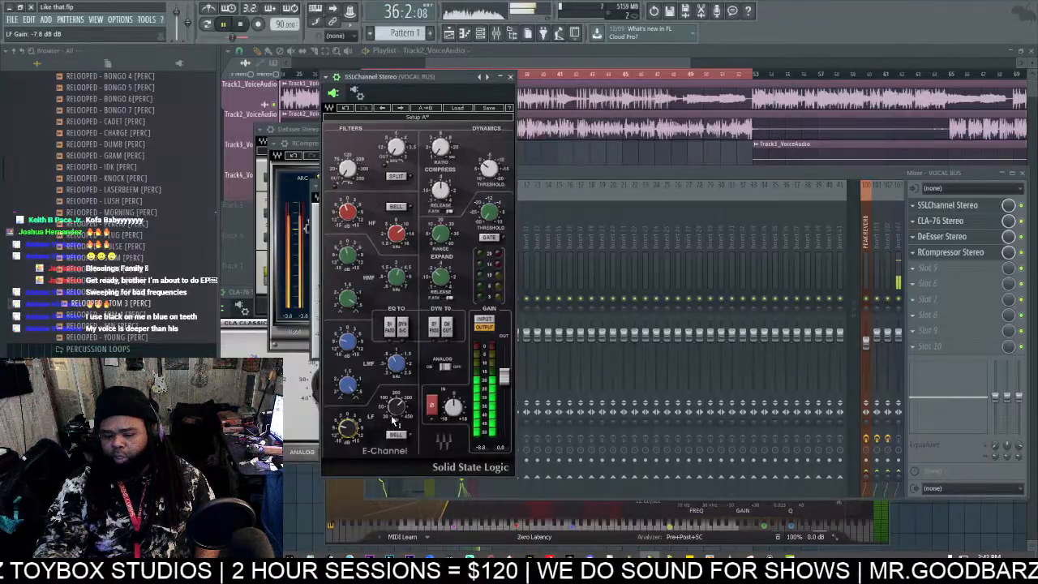
pyautogui.moveTo(395, 408); pyautogui.dragTo(396, 407)
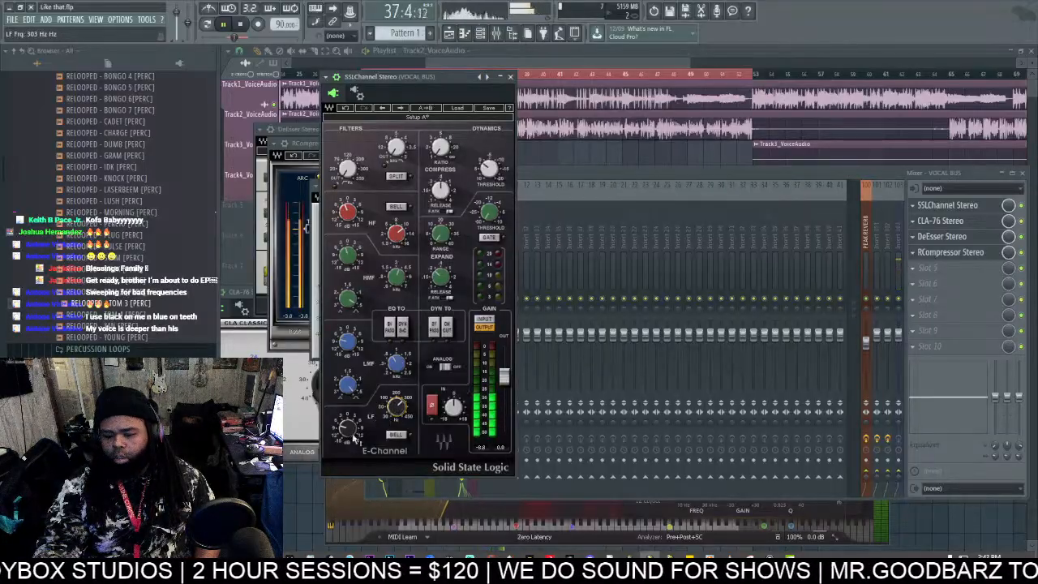
pyautogui.click(394, 435)
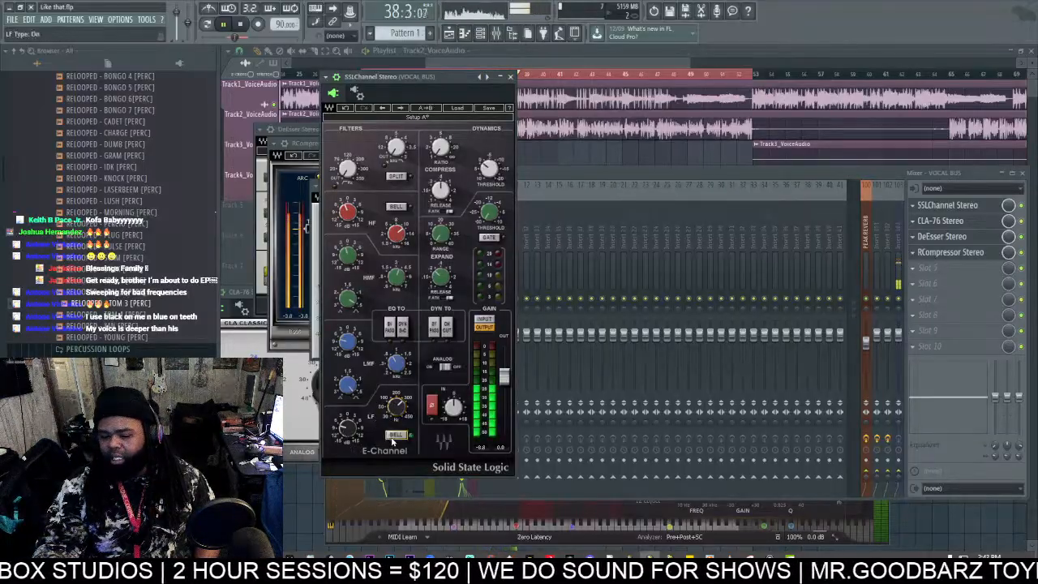
pyautogui.moveTo(347, 428); pyautogui.dragTo(347, 442)
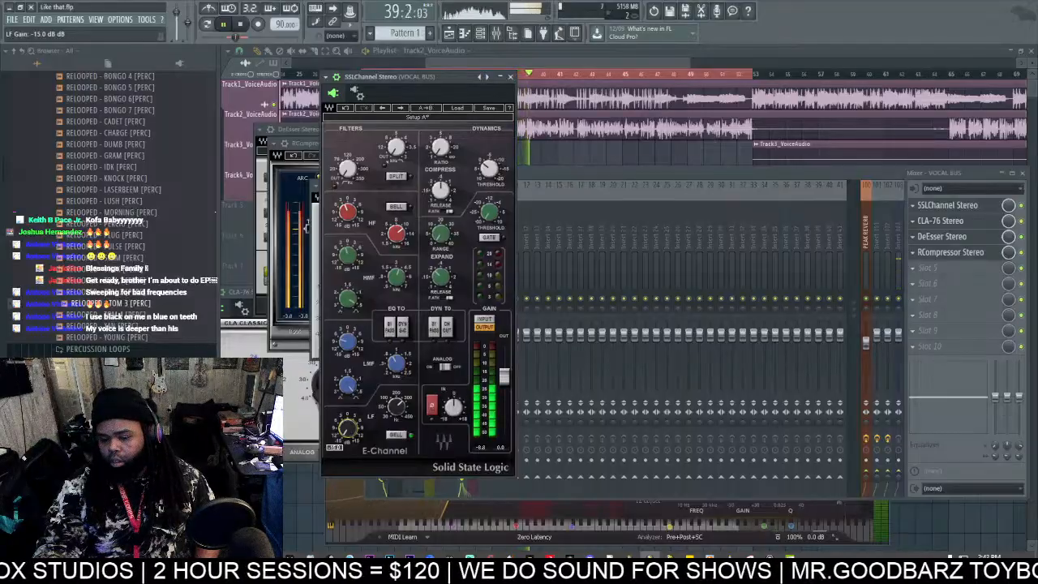
pyautogui.moveTo(347, 442); pyautogui.dragTo(347, 436)
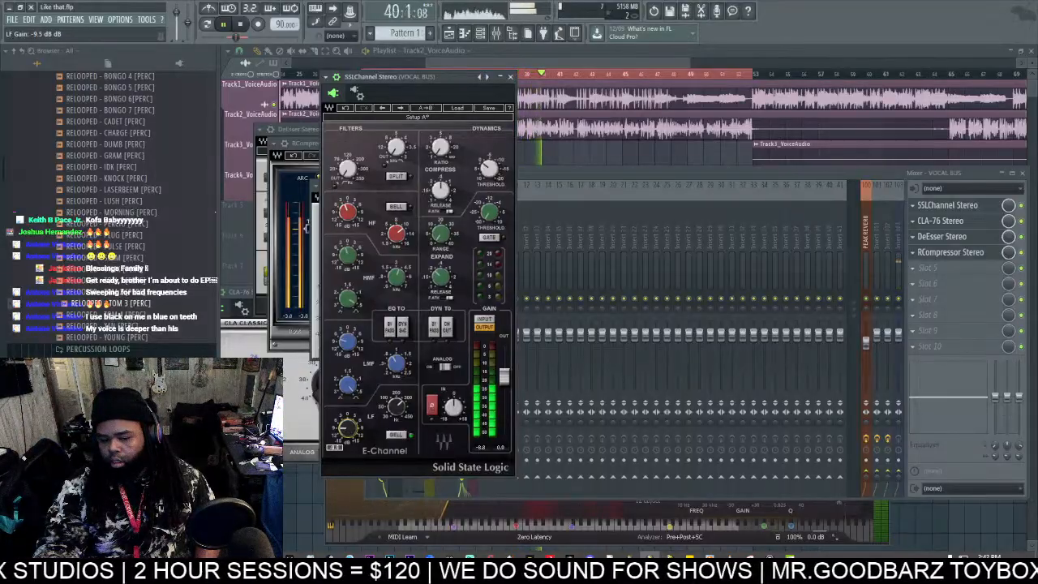
pyautogui.click(394, 147)
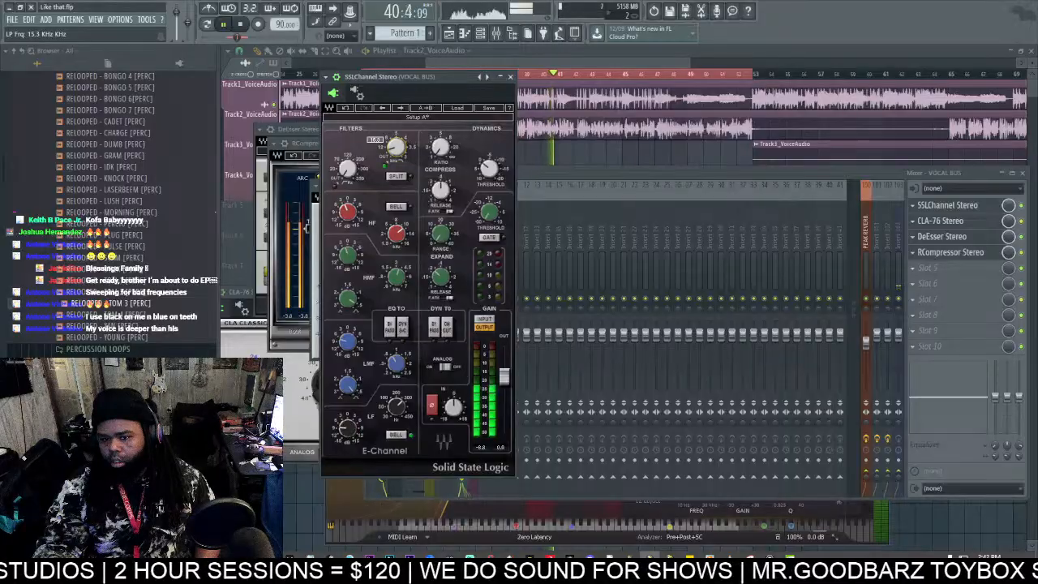
pyautogui.click(525, 177)
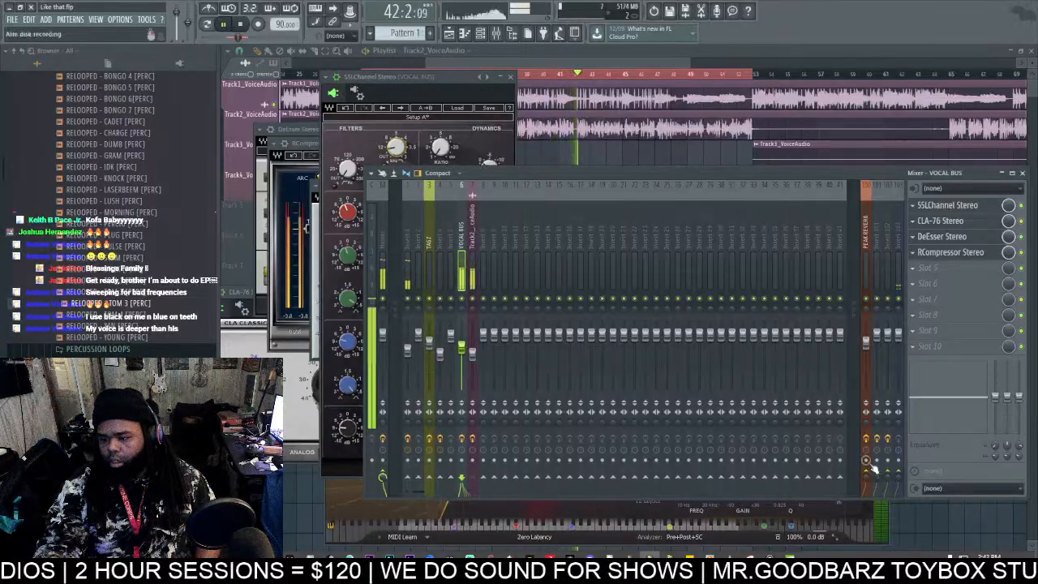
# Step: Send the VOCAL BUS to the Doubler track Insert 102 and reduce the send level
pyautogui.click(887, 483)
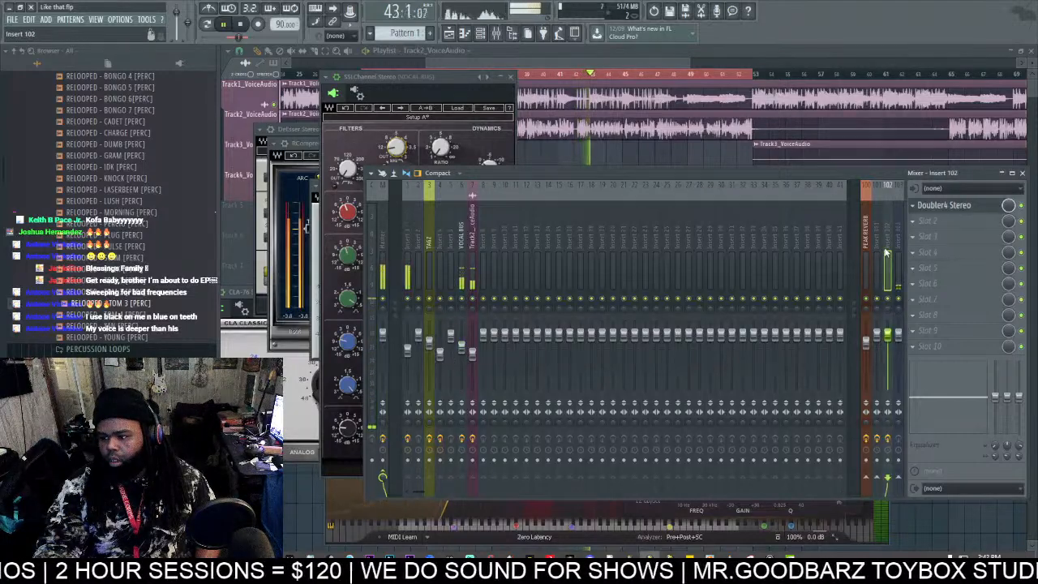
pyautogui.click(463, 260)
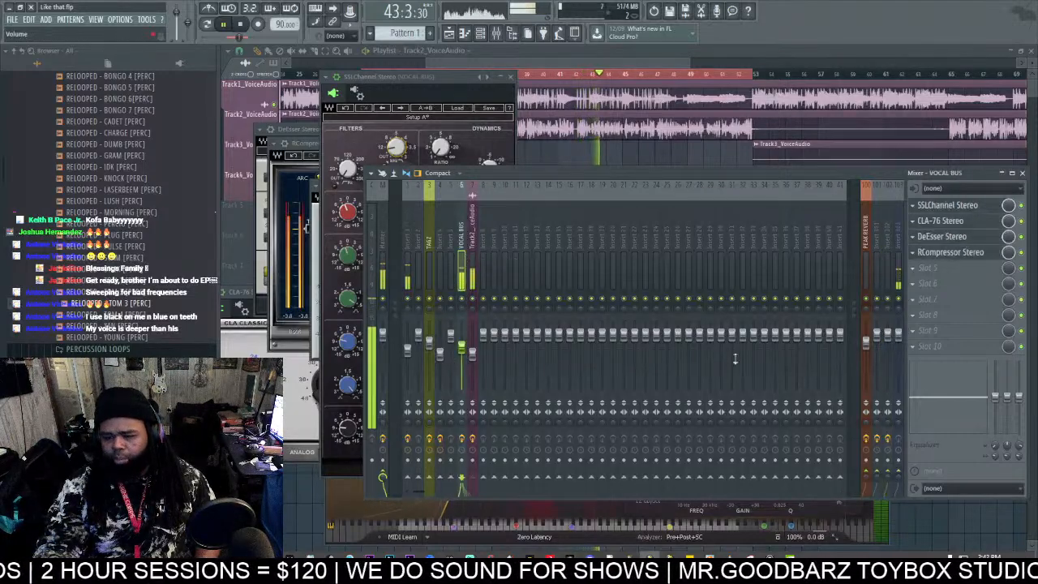
pyautogui.click(888, 477)
pyautogui.moveTo(888, 478); pyautogui.dragTo(888, 488)
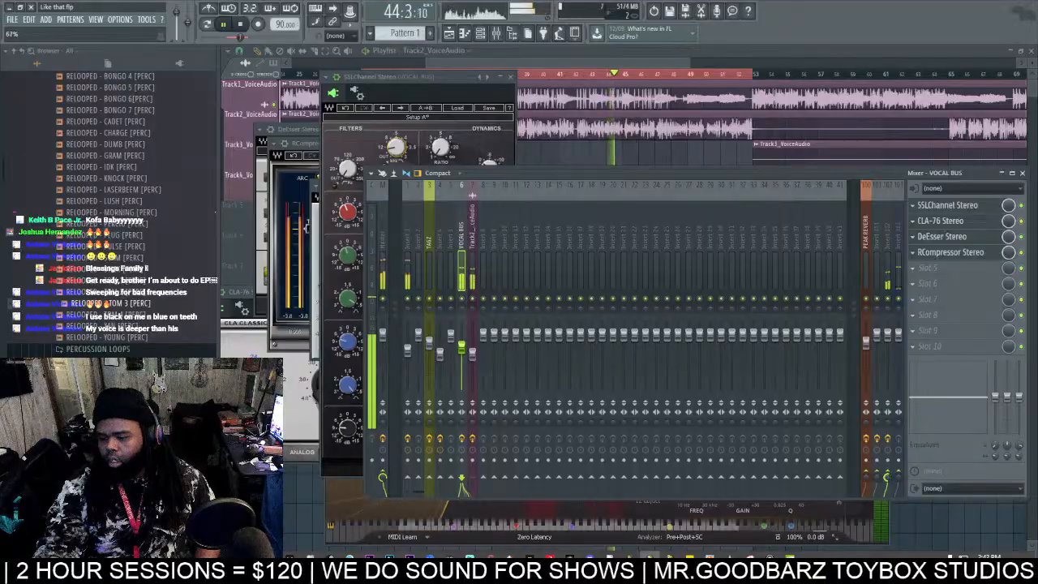
# Step: Raise the VOCAL BUS fader slightly and lower the Track2_VoiceAudio fader a little during playback
pyautogui.click(408, 240)
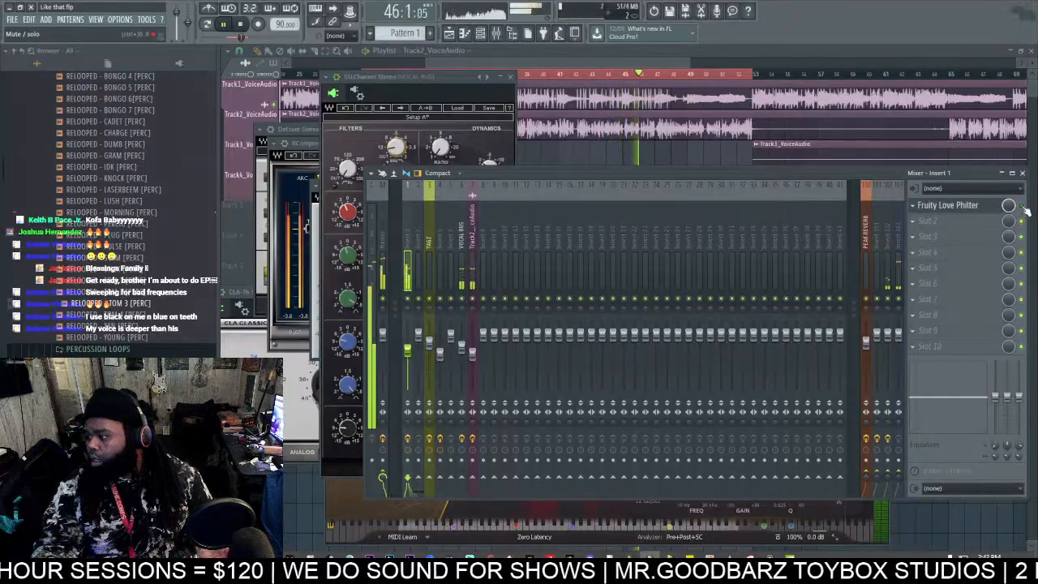
pyautogui.click(466, 345)
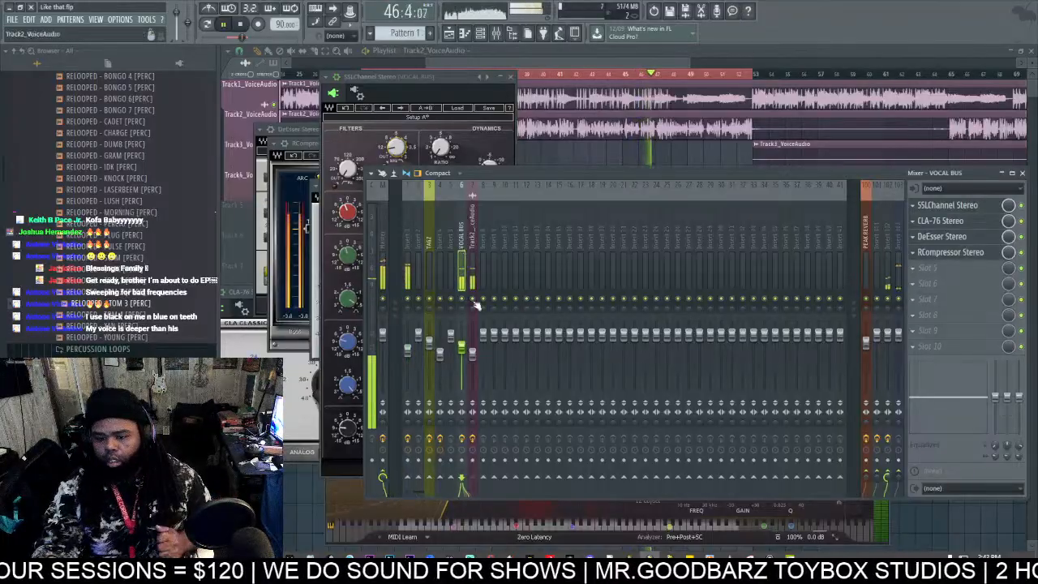
pyautogui.moveTo(464, 346); pyautogui.dragTo(465, 342)
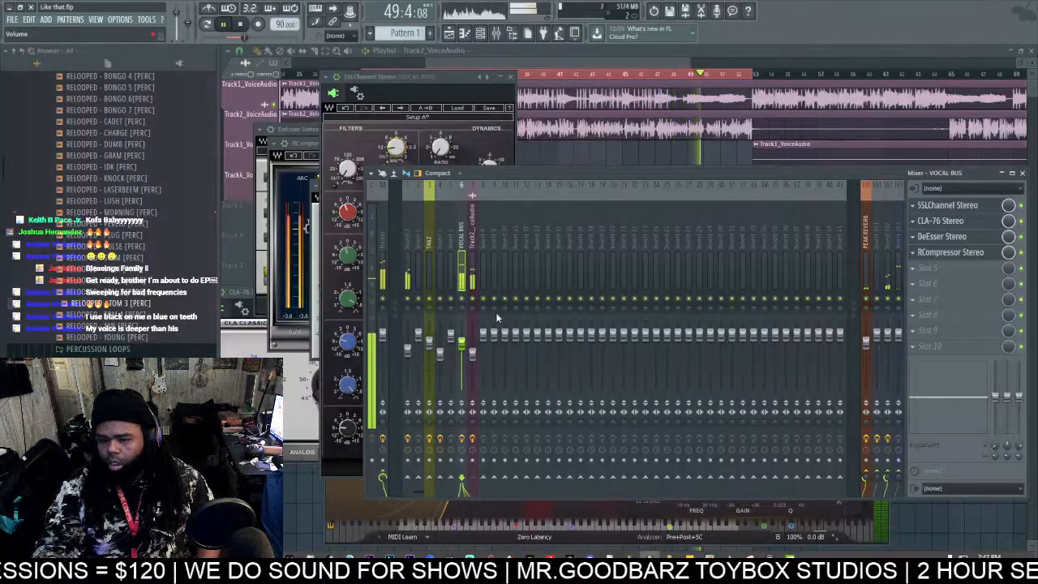
pyautogui.click(472, 357)
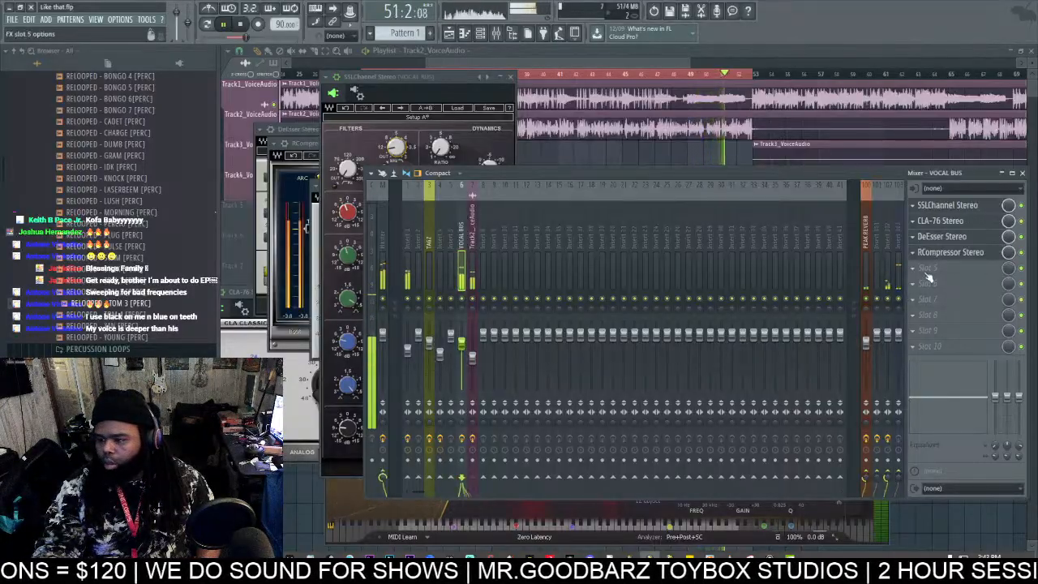
# Step: Load the Fresh Air plugin into effect slot 5 of the VOCAL BUS and stop playback
pyautogui.click(924, 269)
pyautogui.click(348, 18)
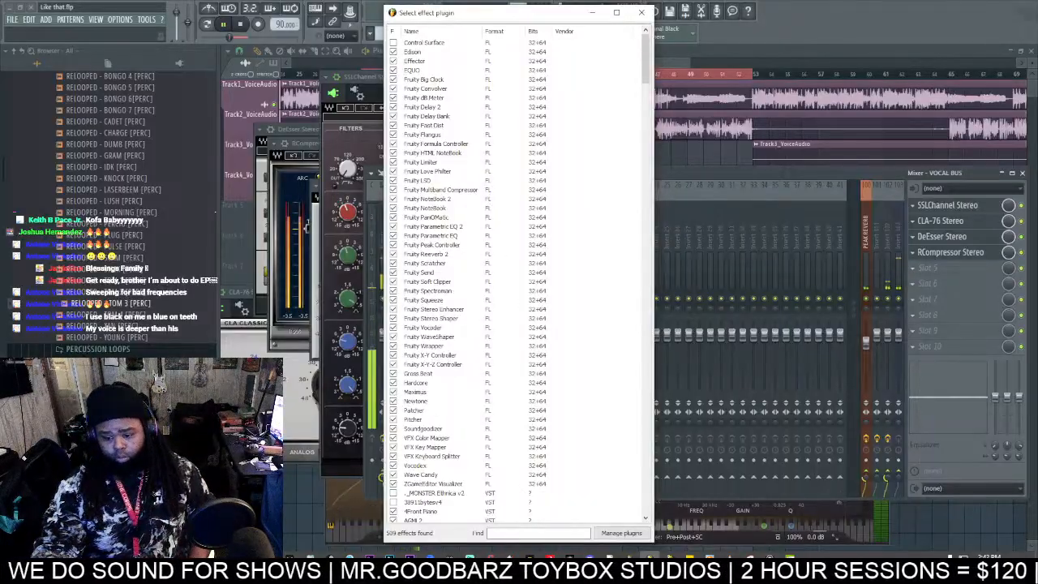
pyautogui.click(502, 533)
pyautogui.write('fresh')
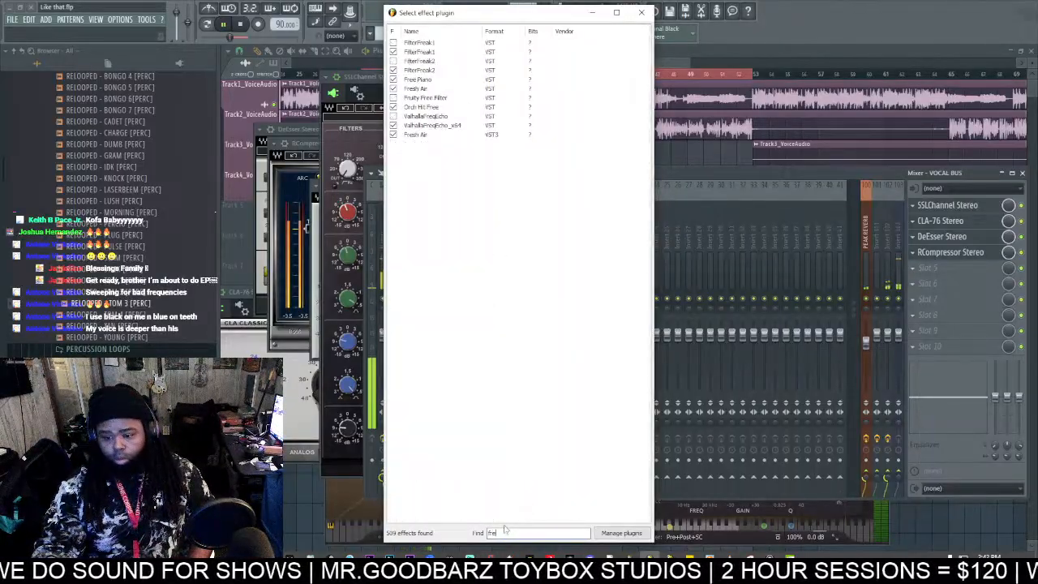
pyautogui.doubleClick(435, 48)
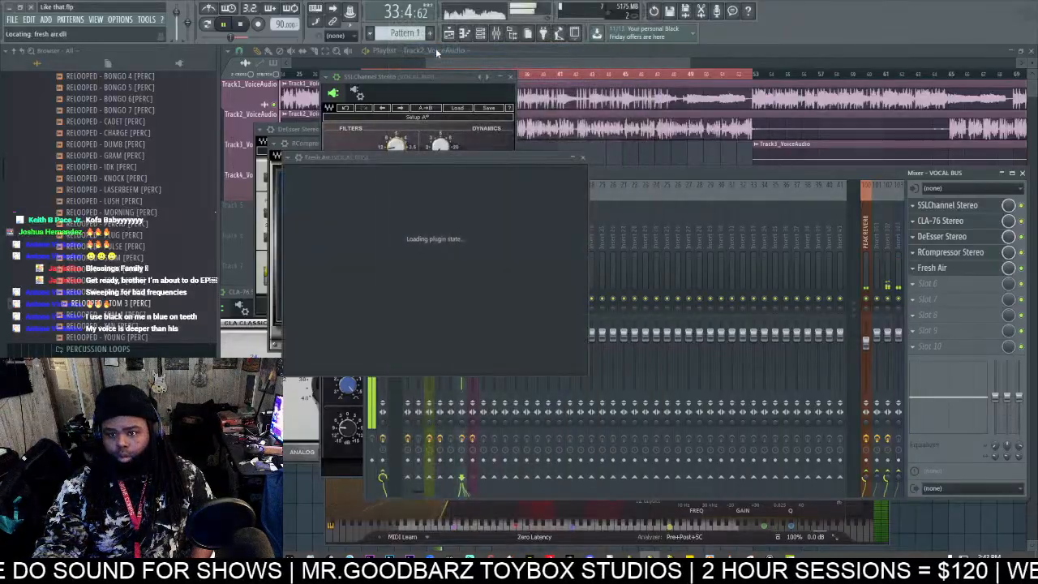
pyautogui.press('space')
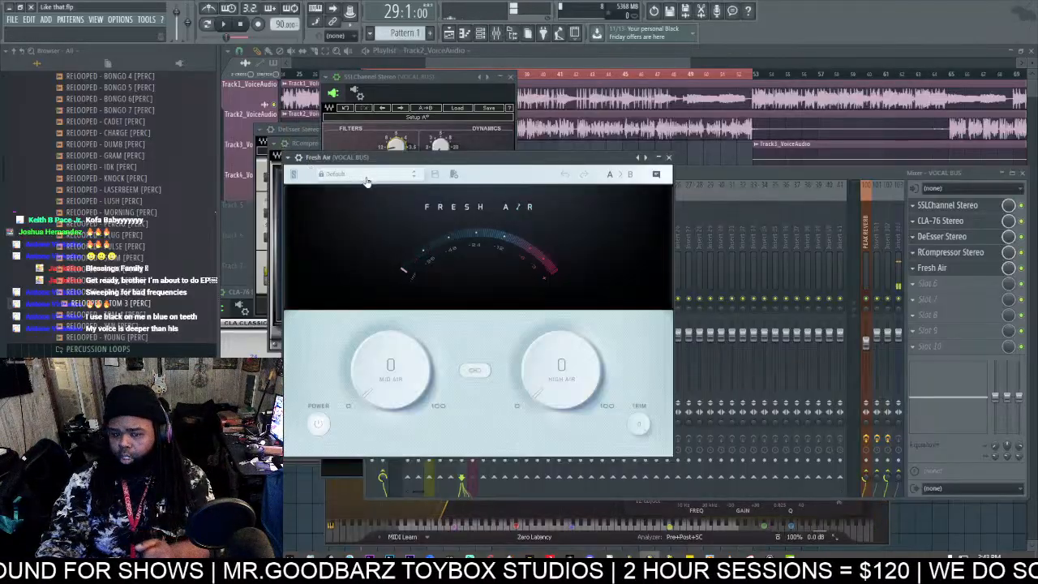
# Step: Play the song and, in Fresh Air on the VOCAL BUS, set Mid Air to about 24% and raise High Air
pyautogui.click(297, 178)
pyautogui.click(448, 284)
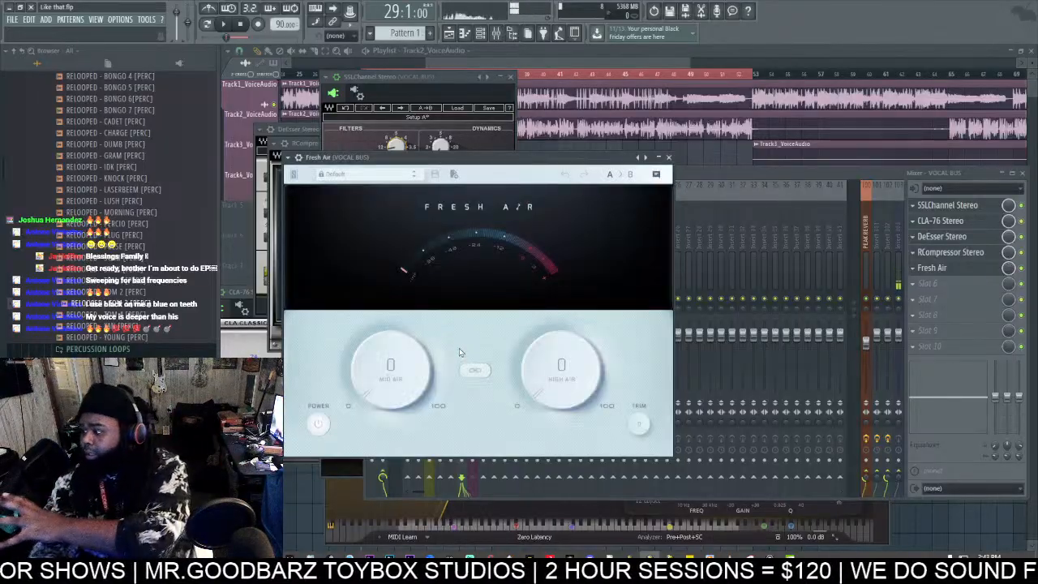
pyautogui.click(224, 25)
pyautogui.moveTo(381, 366); pyautogui.dragTo(384, 345)
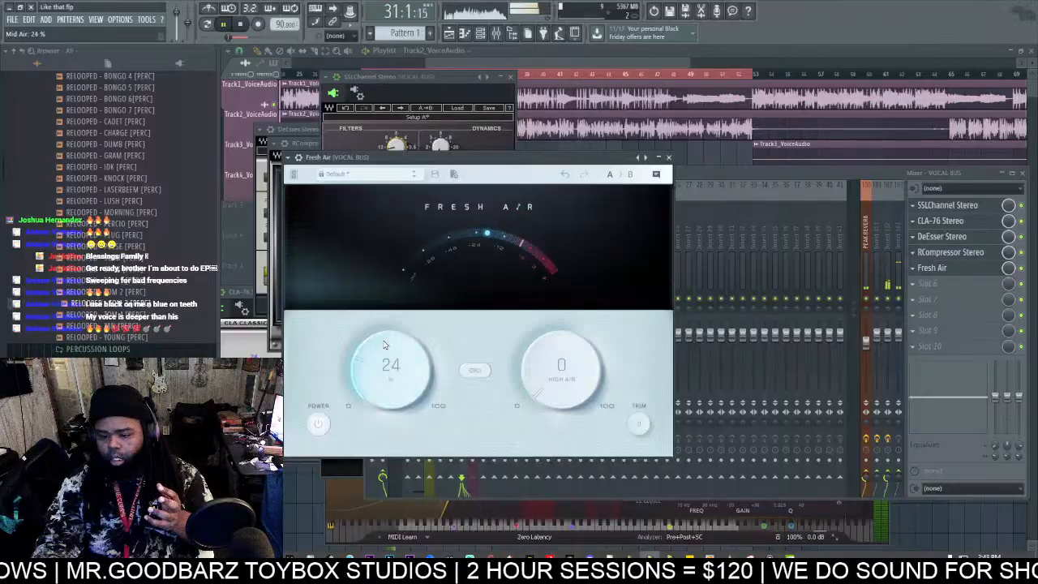
pyautogui.moveTo(561, 377); pyautogui.dragTo(567, 348)
# Step: Lower the DeEsser threshold on the VOCAL BUS and pull the Track2_VoiceAudio fader down slightly
pyautogui.click(941, 235)
pyautogui.moveTo(313, 207); pyautogui.dragTo(314, 217)
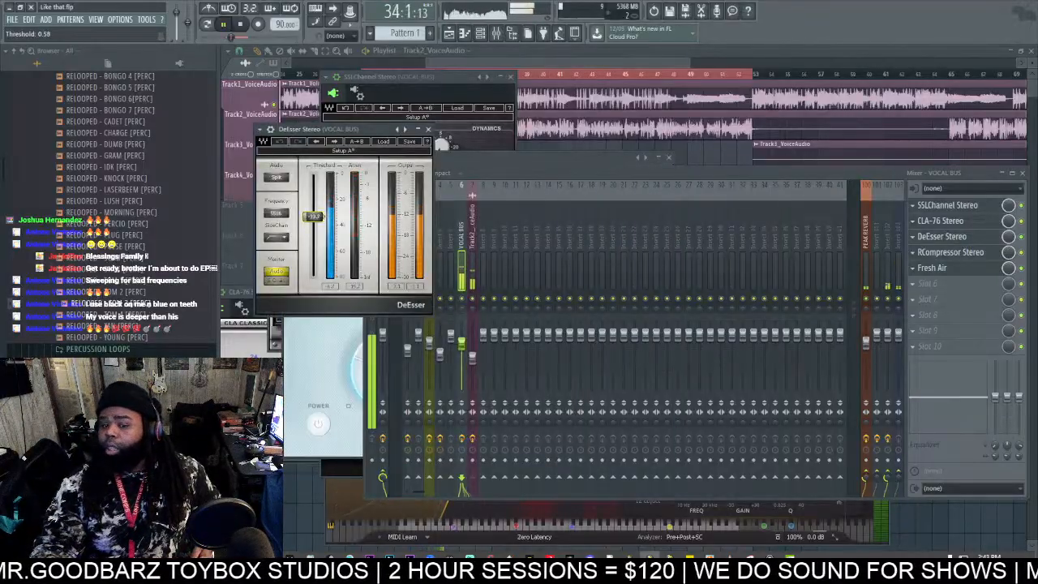
pyautogui.moveTo(314, 217); pyautogui.dragTo(314, 220)
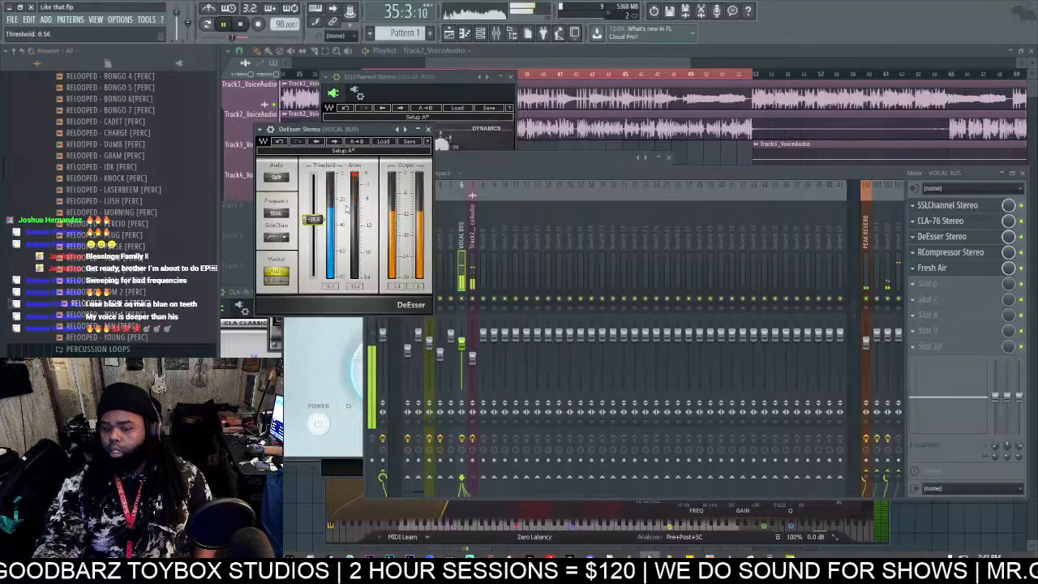
pyautogui.click(470, 201)
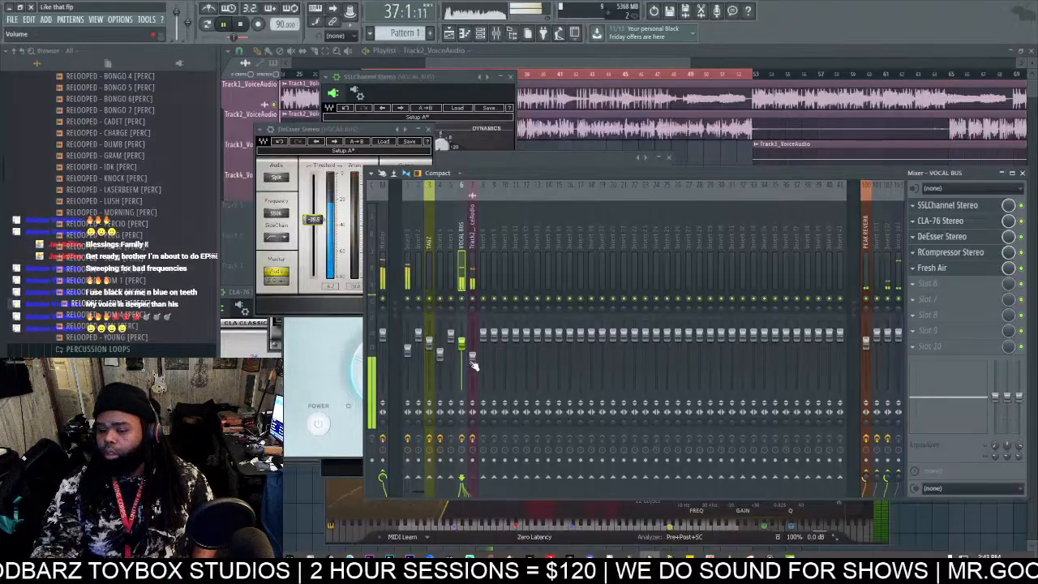
pyautogui.moveTo(474, 365); pyautogui.dragTo(475, 378)
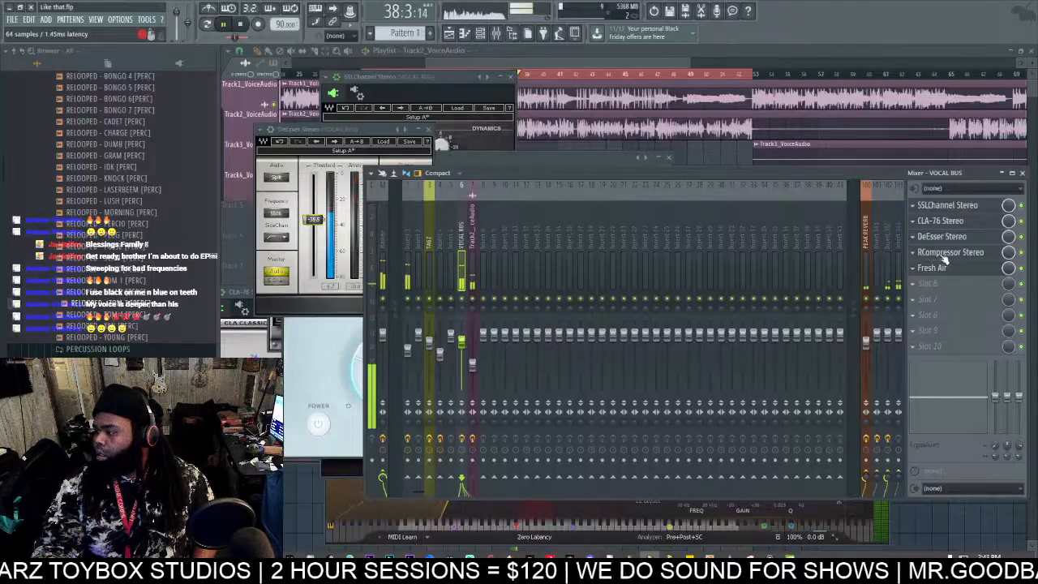
# Step: Restart playback and raise the VOCAL BUS RCompressor's output gain to about 7 dB
pyautogui.click(947, 205)
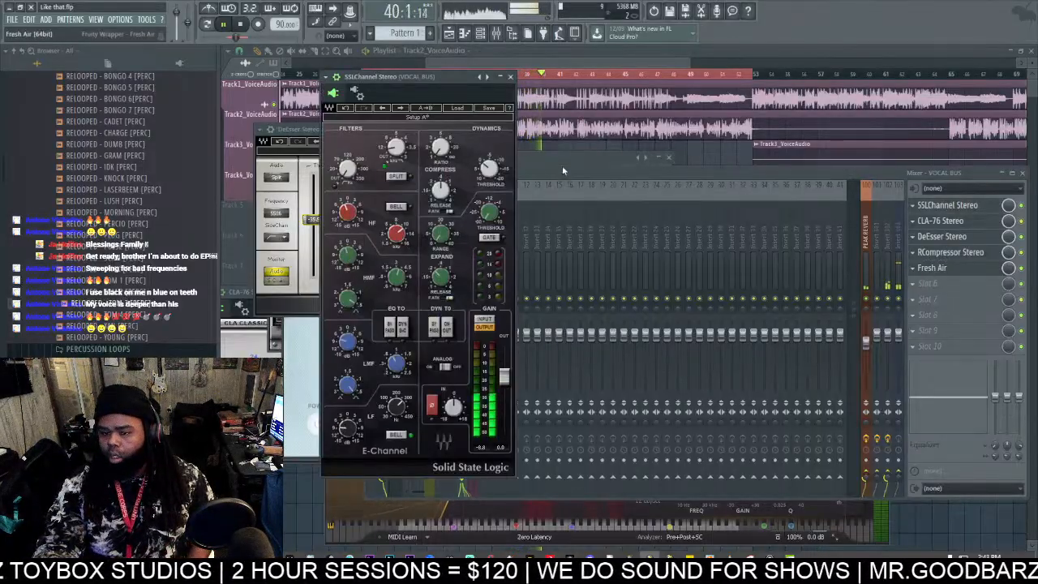
pyautogui.click(558, 169)
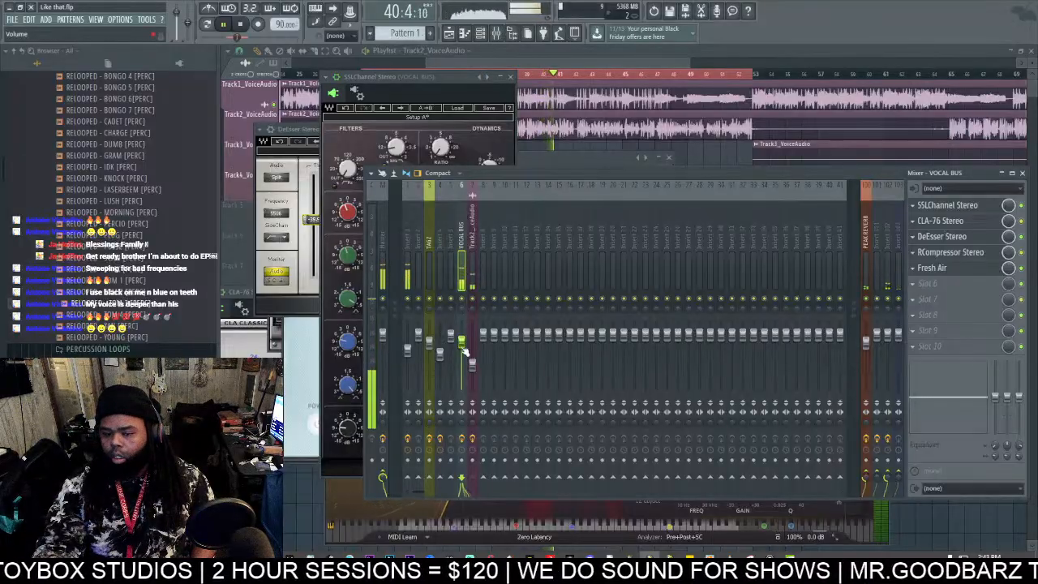
pyautogui.click(937, 255)
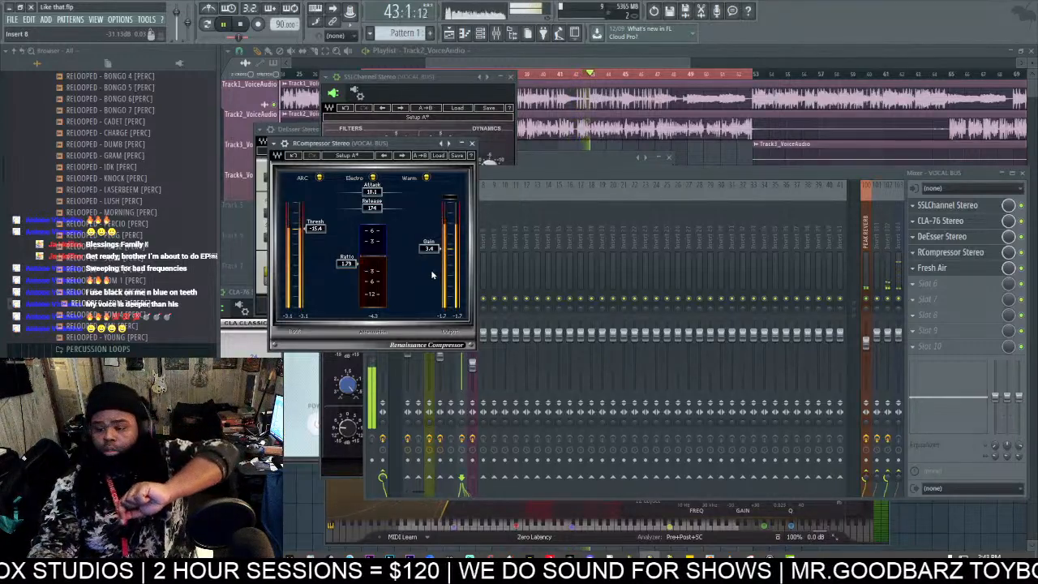
pyautogui.press('space')
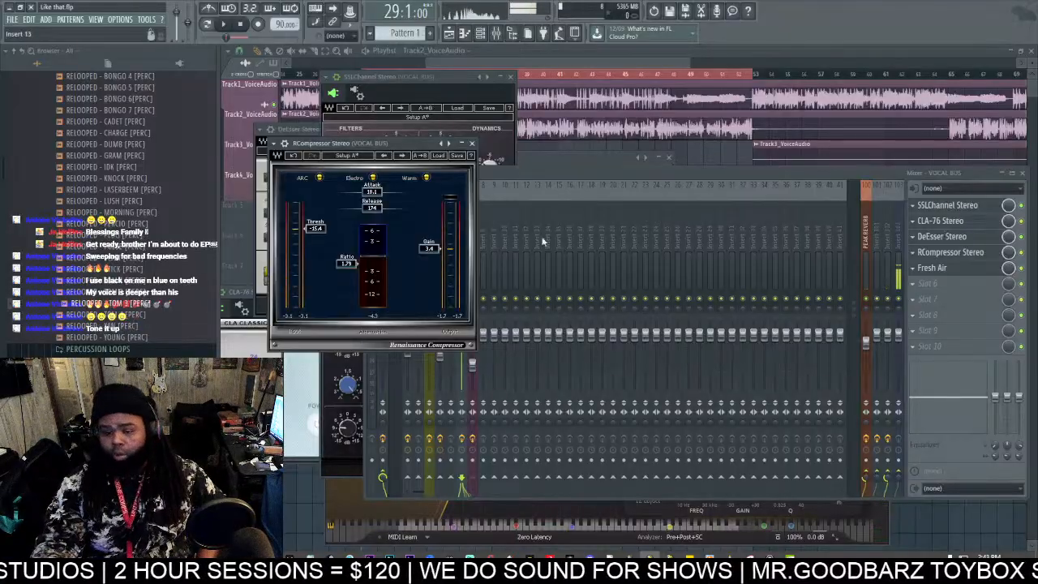
pyautogui.press('space')
pyautogui.moveTo(428, 244); pyautogui.dragTo(428, 241)
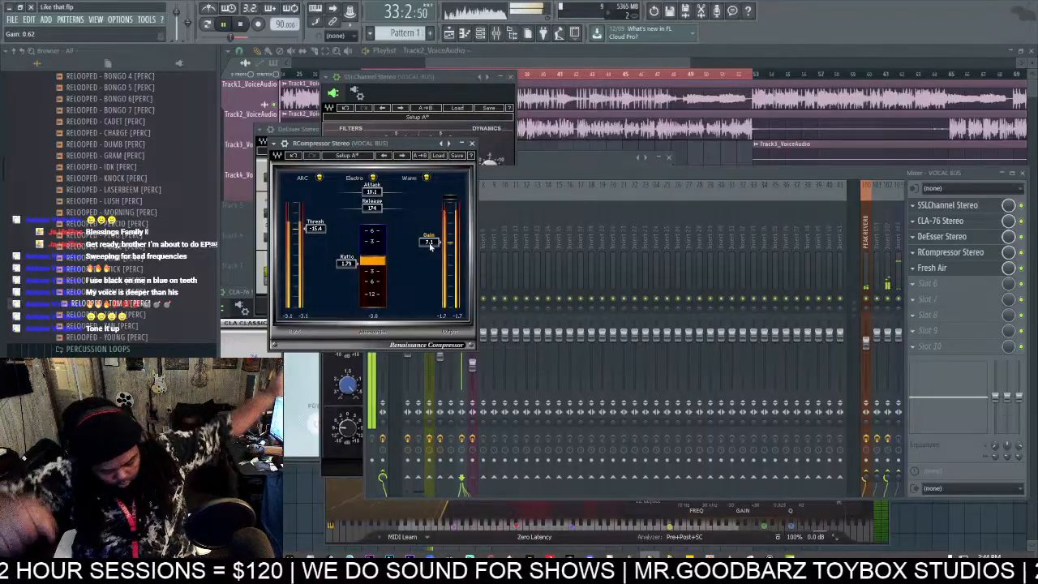
# Step: Stop playback and load the KNOCK plugin into effect slot 3 of mixer track Insert 1
pyautogui.click(504, 177)
pyautogui.click(406, 253)
pyautogui.press('space')
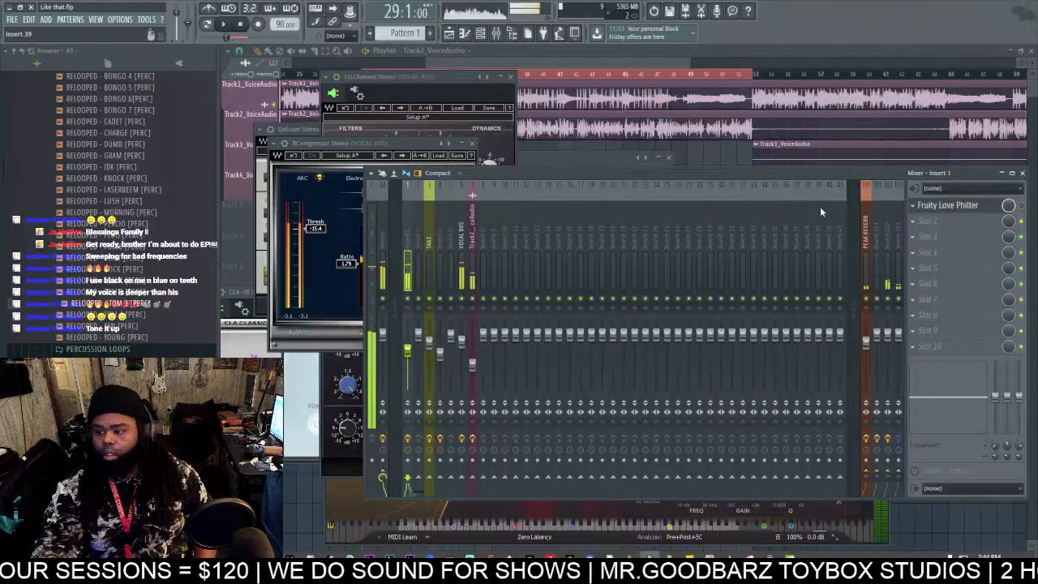
pyautogui.click(932, 236)
pyautogui.click(397, 19)
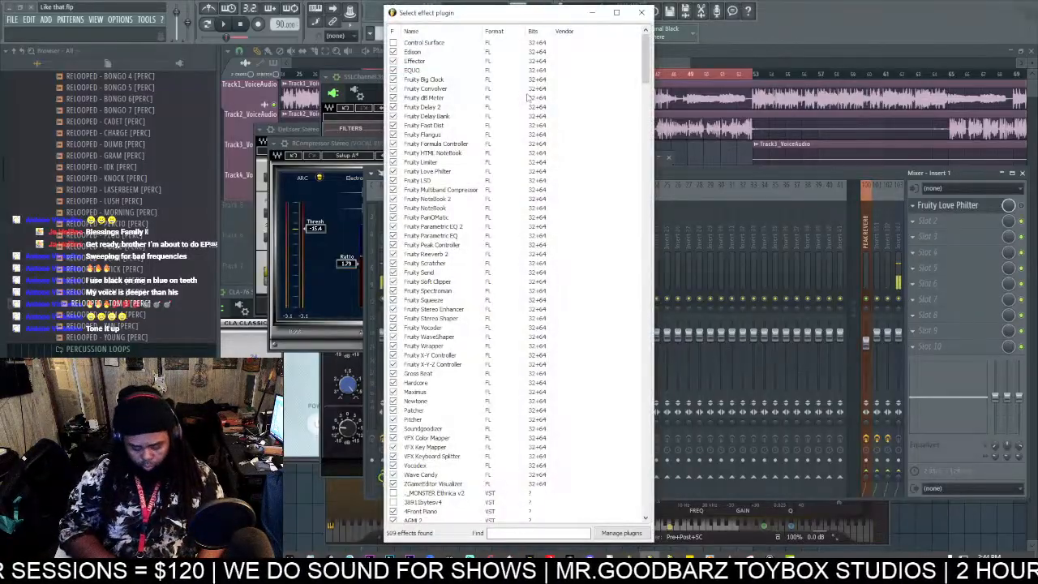
pyautogui.write('knock')
pyautogui.doubleClick(428, 43)
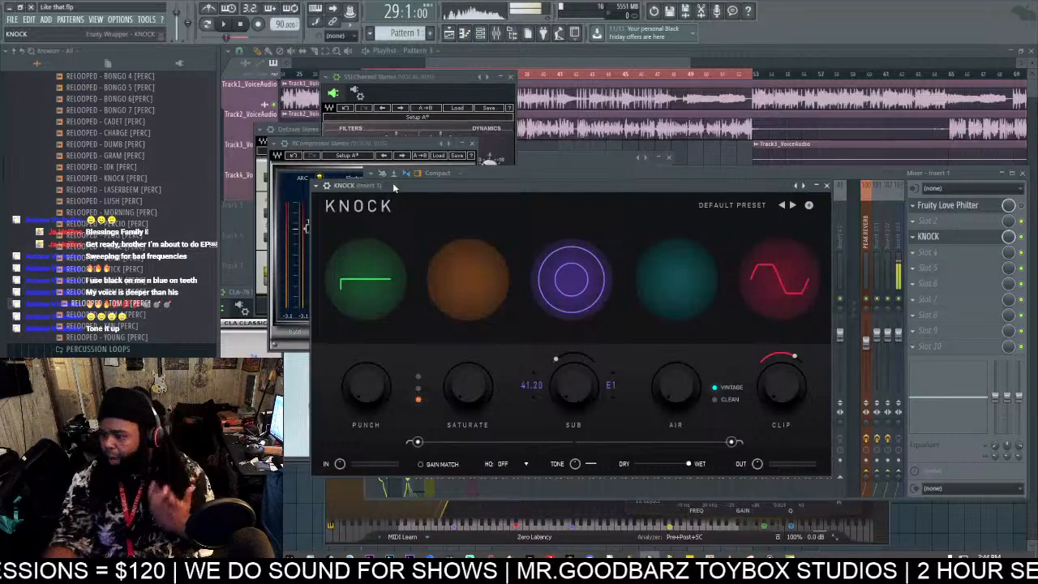
# Step: During playback, add some Clip in KNOCK, switch Air to Clean and raise it slightly, and set Saturate to about 4.3 dB
pyautogui.press('space')
pyautogui.moveTo(780, 371); pyautogui.dragTo(776, 350)
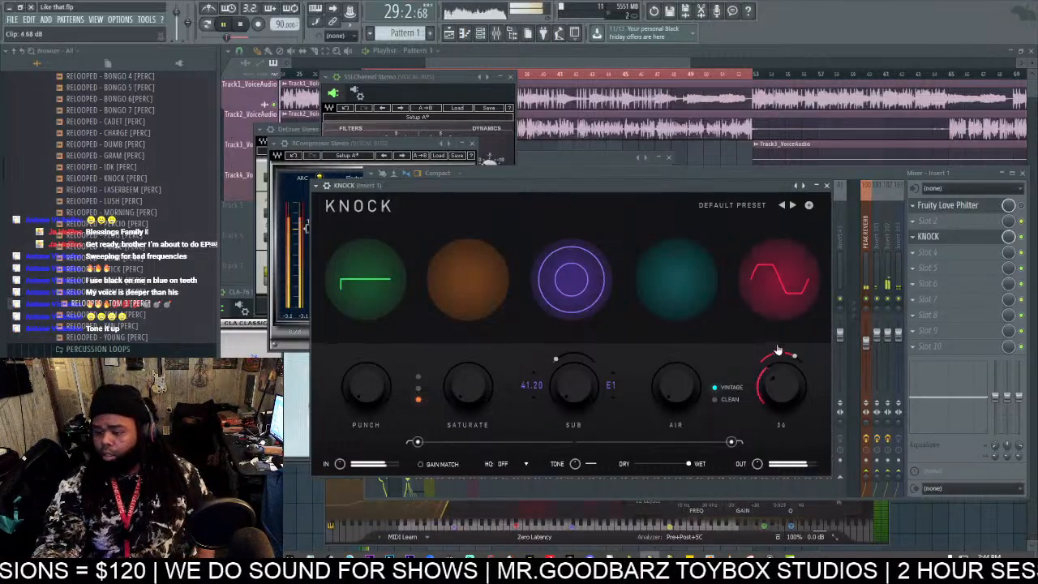
pyautogui.click(714, 399)
pyautogui.moveTo(673, 393)
pyautogui.mouseDown()
pyautogui.moveTo(676, 366)
pyautogui.moveTo(671, 386)
pyautogui.mouseUp()
pyautogui.moveTo(476, 389); pyautogui.dragTo(478, 368)
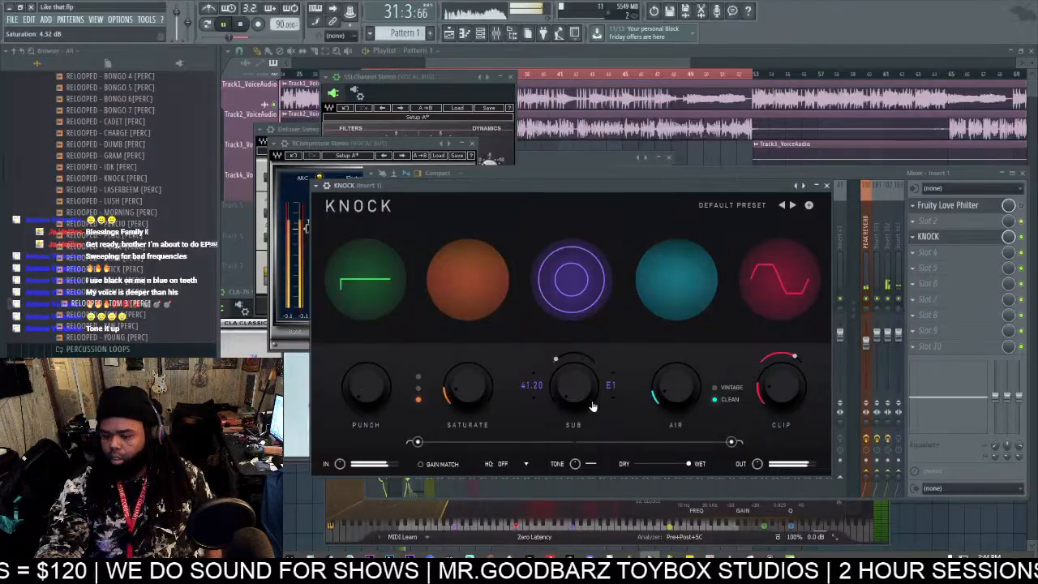
# Step: Shape the VOCAL BUS mixer EQ: cut the low shelf strongly, lower the mid band slightly, adjust their frequency and width, and boost the high shelf
pyautogui.click(860, 176)
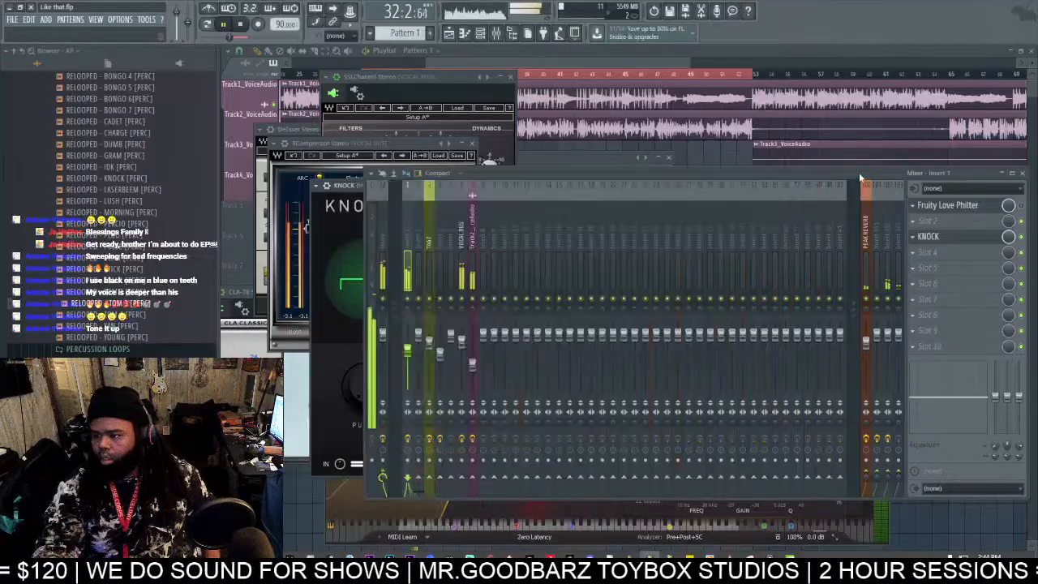
pyautogui.click(462, 254)
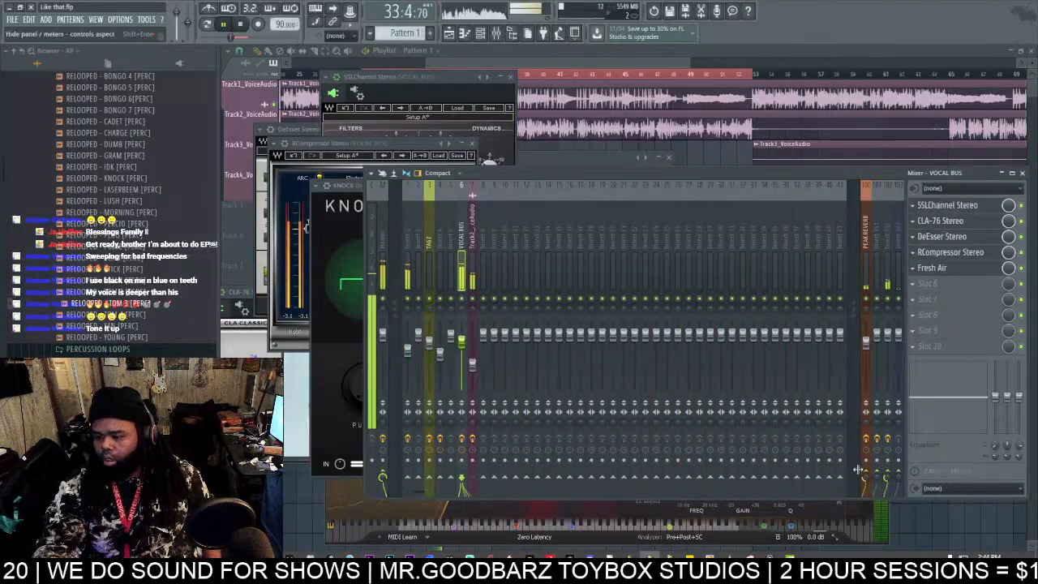
pyautogui.click(867, 259)
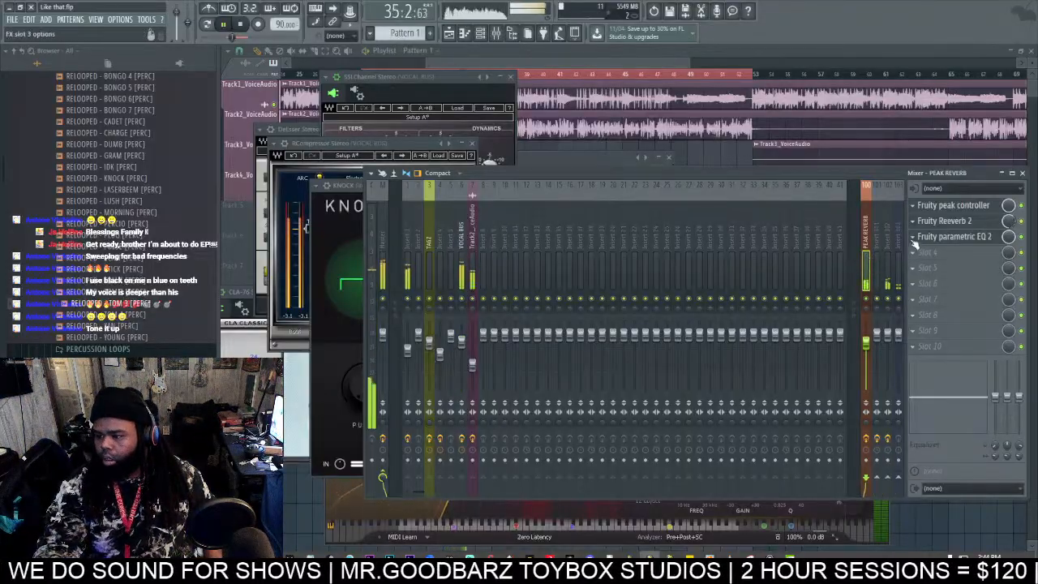
pyautogui.click(462, 267)
pyautogui.moveTo(997, 397)
pyautogui.mouseDown()
pyautogui.moveTo(997, 437)
pyautogui.moveTo(1009, 404)
pyautogui.mouseUp()
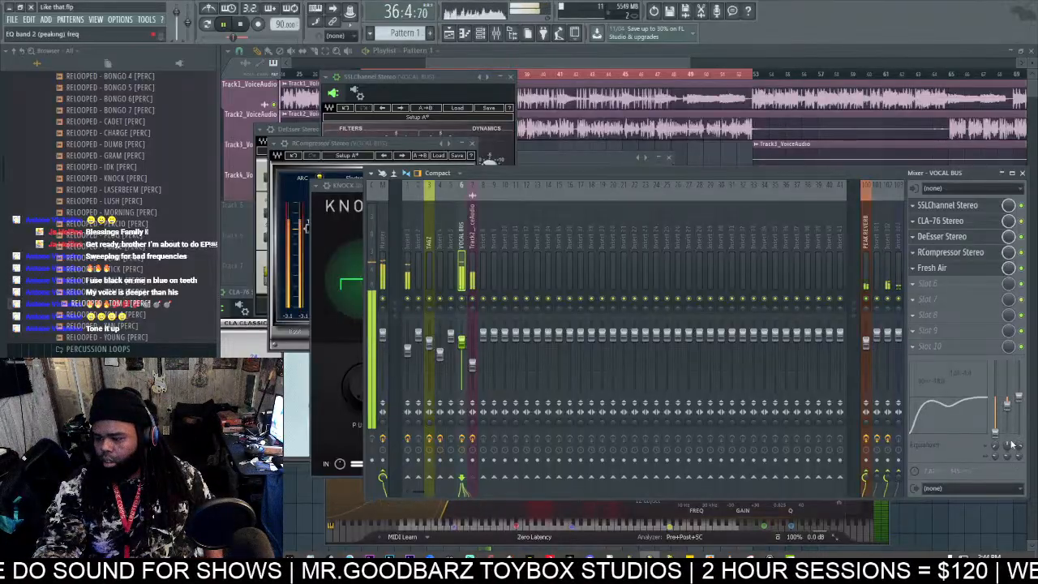
pyautogui.moveTo(1011, 444)
pyautogui.mouseDown()
pyautogui.moveTo(1011, 430)
pyautogui.moveTo(1004, 456)
pyautogui.mouseUp()
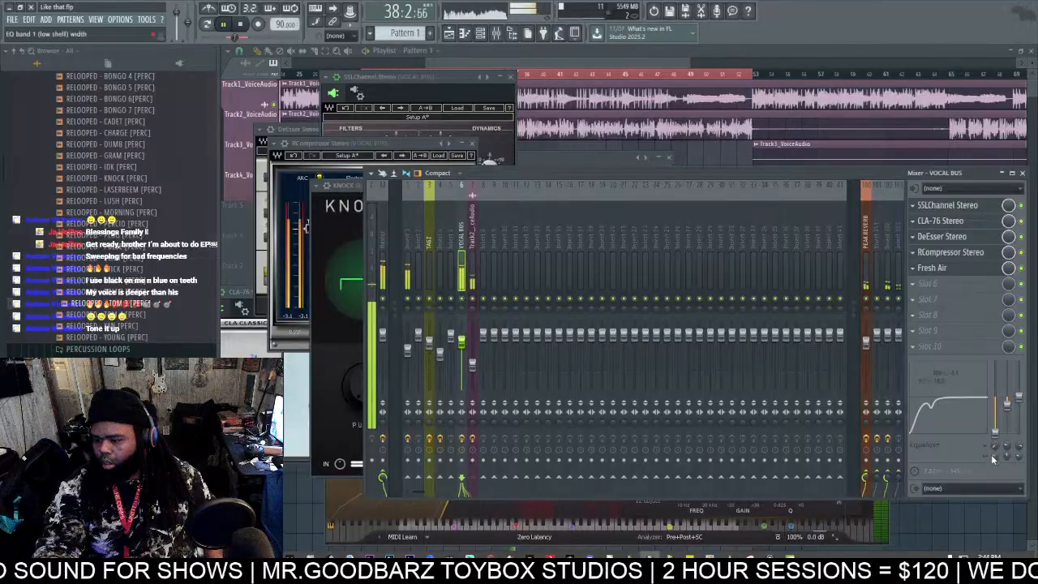
pyautogui.moveTo(1019, 397); pyautogui.dragTo(1019, 383)
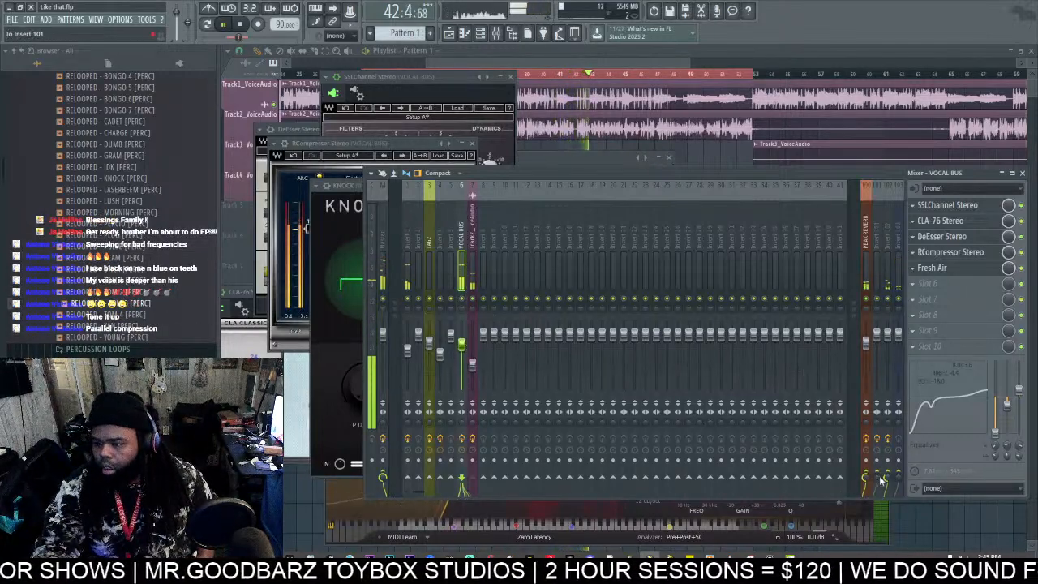
pyautogui.click(873, 261)
pyautogui.click(461, 244)
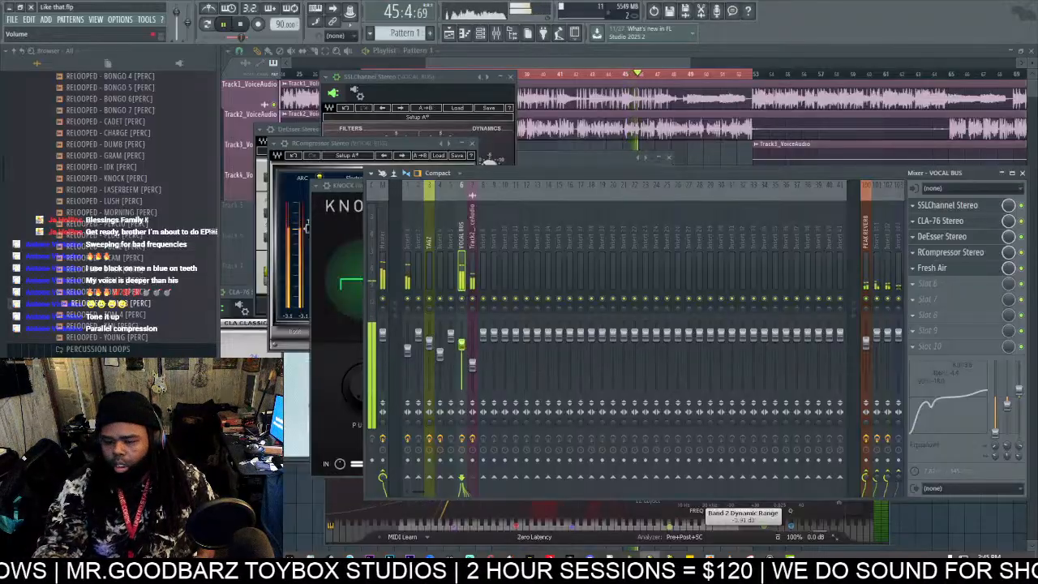
# Step: Stop playback and move Fresh Air down one slot in the VOCAL BUS effects chain to free slot 5
pyautogui.press('space')
pyautogui.click(917, 269)
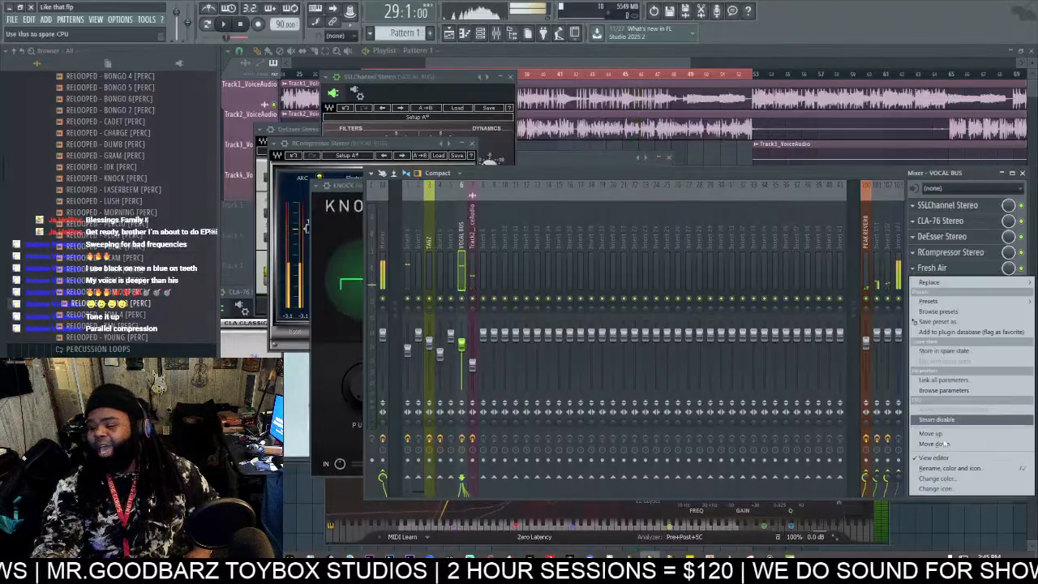
pyautogui.click(944, 444)
pyautogui.click(930, 278)
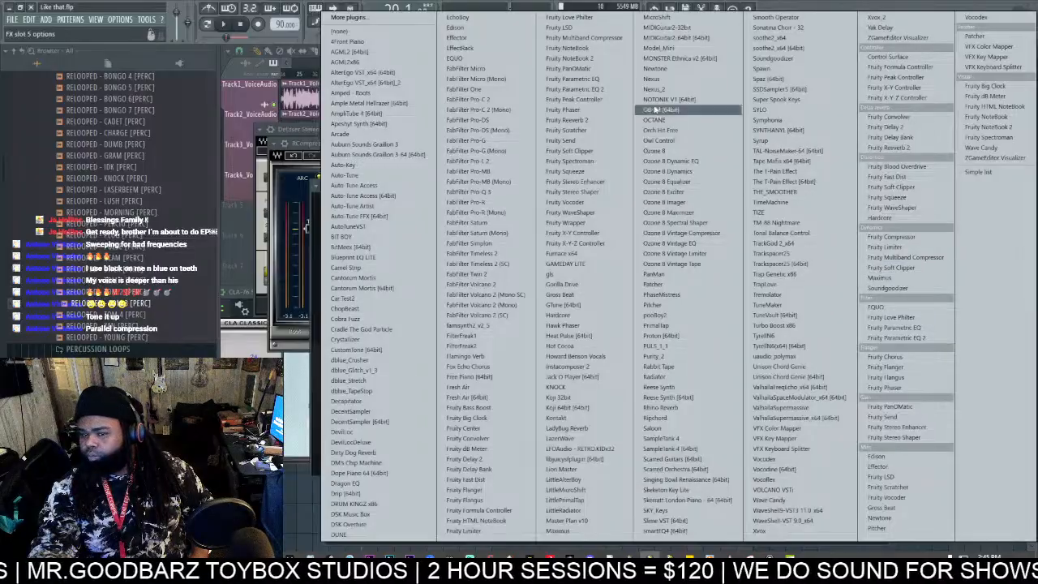
pyautogui.press('Escape')
pyautogui.click(915, 252)
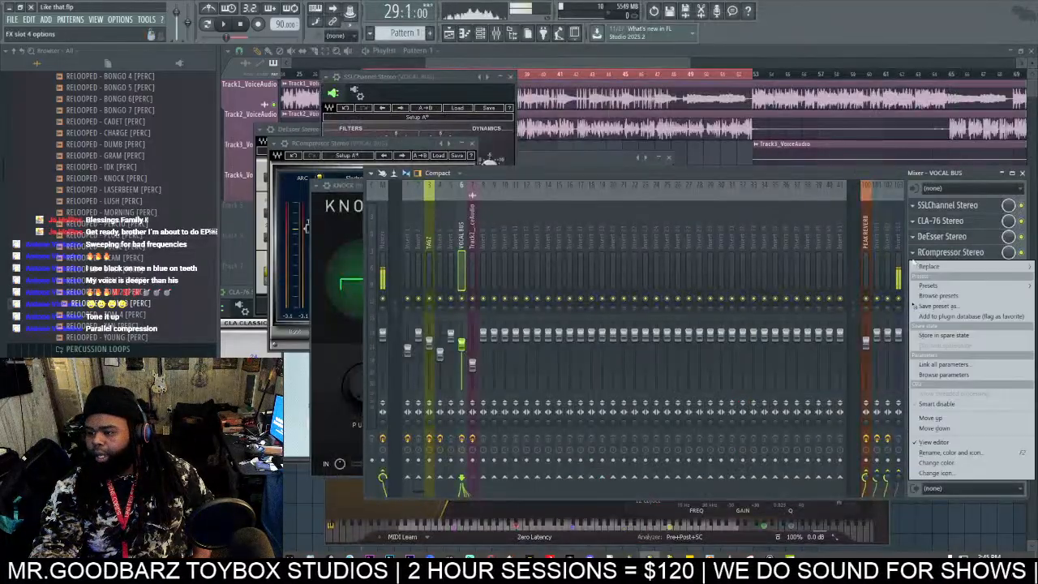
pyautogui.click(944, 429)
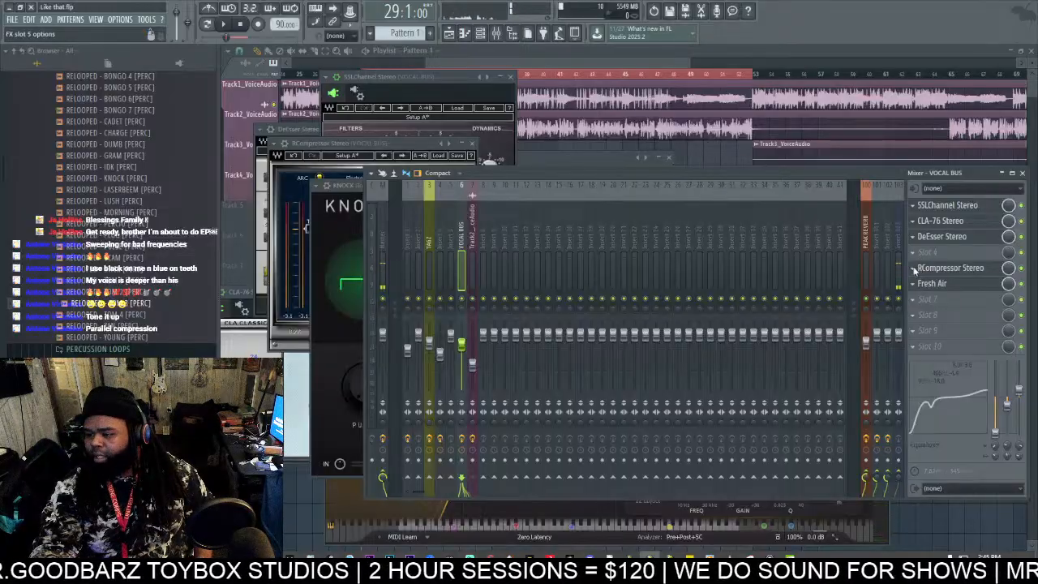
pyautogui.click(914, 270)
pyautogui.click(950, 434)
# Step: Find the Camel Strip plugin by searching for "str" and load it into slot 5 of VOCAL BUS
pyautogui.click(933, 270)
pyautogui.click(457, 387)
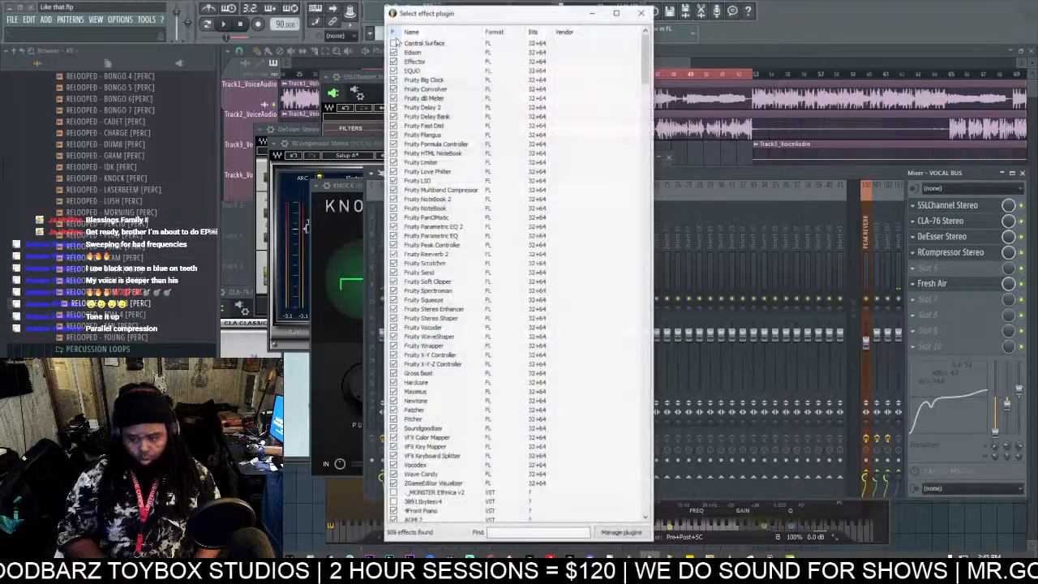
pyautogui.write('str')
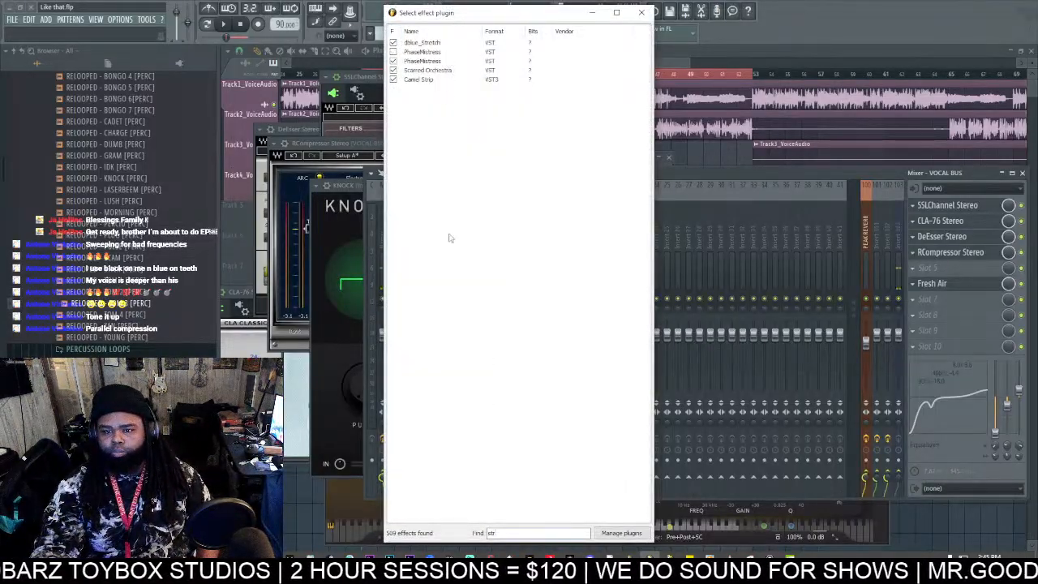
pyautogui.doubleClick(413, 79)
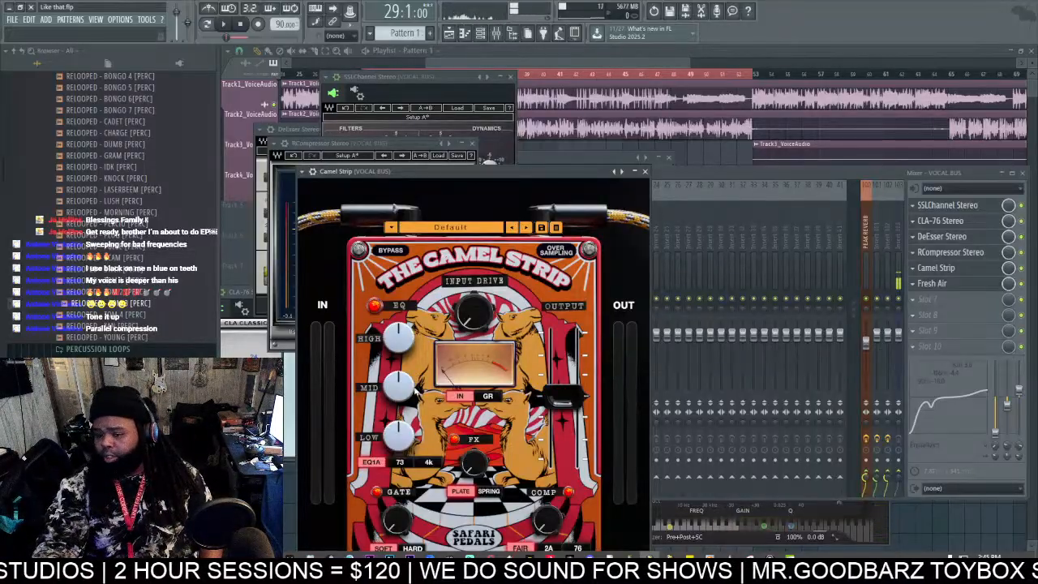
# Step: Play the song and set Camel Strip's FX amount to 13%
pyautogui.press('space')
pyautogui.moveTo(474, 436)
pyautogui.scroll(-5, 474, 436)
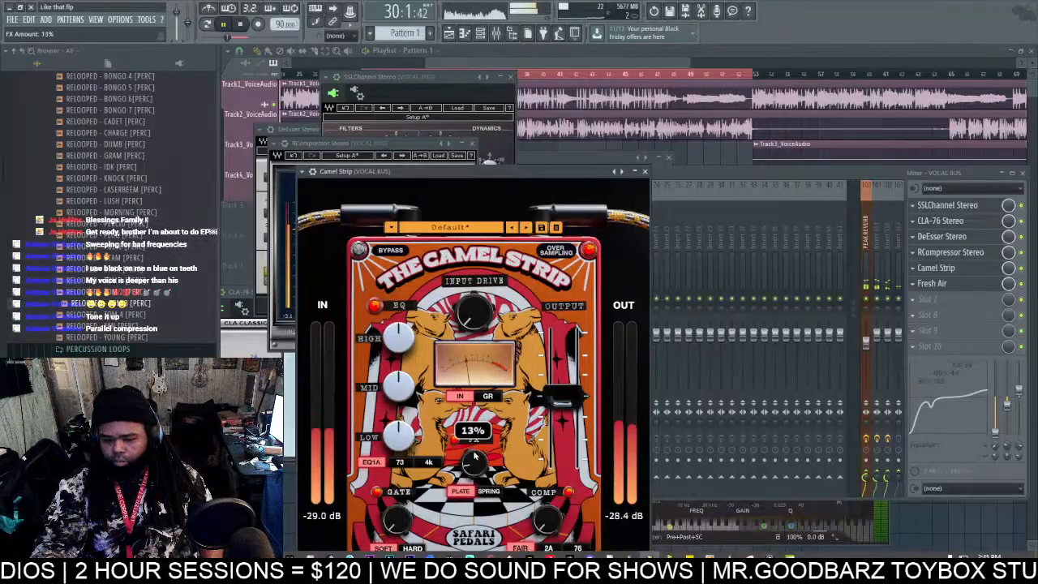
# Step: Shape Camel Strip's EQ with high at -3.8 dB, mid at 1.8 dB and the low band cut
pyautogui.moveTo(403, 344)
pyautogui.scroll(-3, 403, 344)
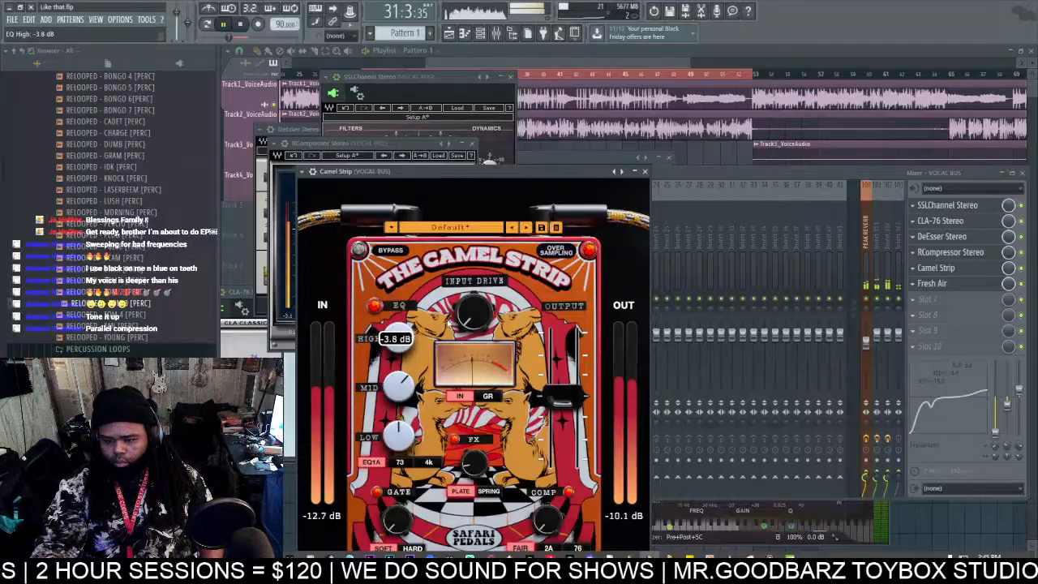
pyautogui.moveTo(397, 438)
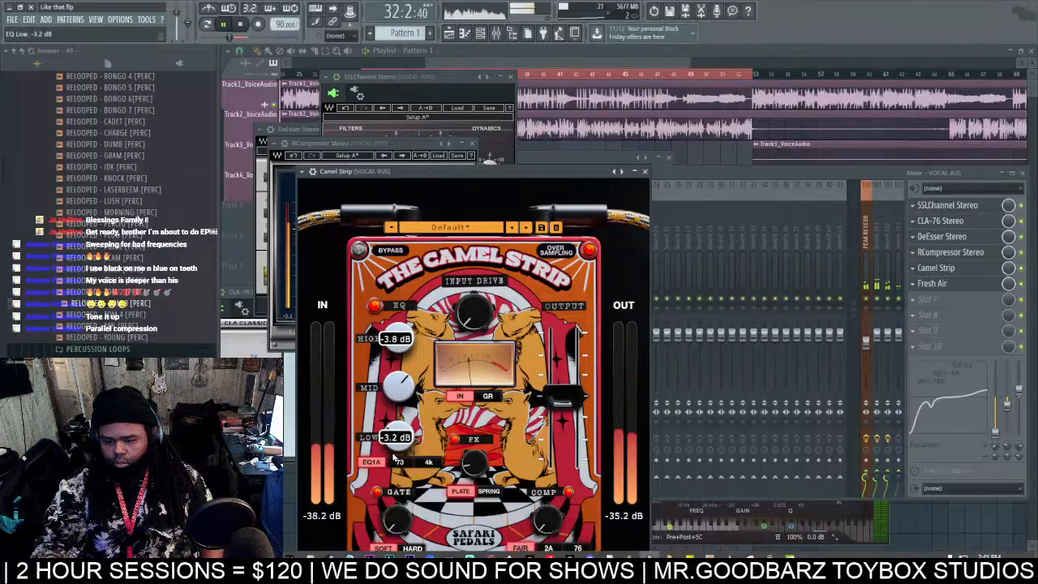
pyautogui.scroll(10, 397, 386)
# Step: Raise Camel Strip's output to 4.7 dB and dial in its dynamics with slight compression and a 13% gate amount
pyautogui.moveTo(567, 391)
pyautogui.scroll(4, 568, 391)
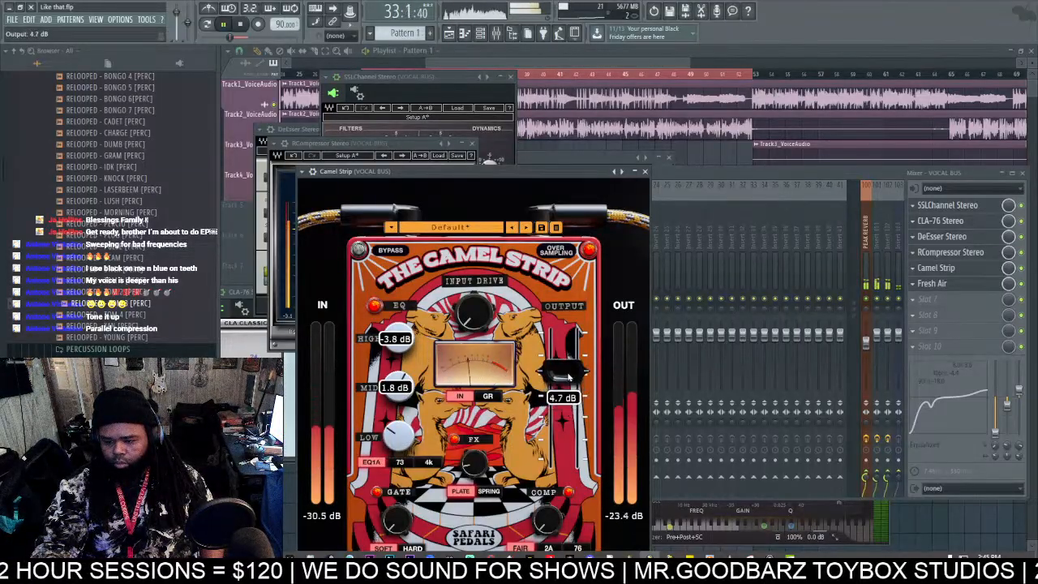
pyautogui.moveTo(535, 506)
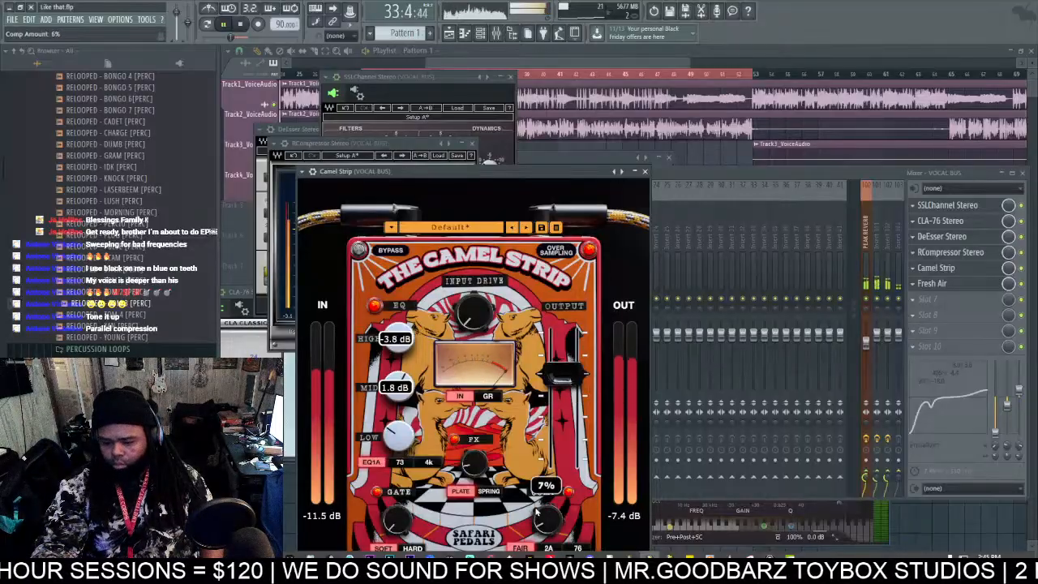
pyautogui.scroll(3, 392, 501)
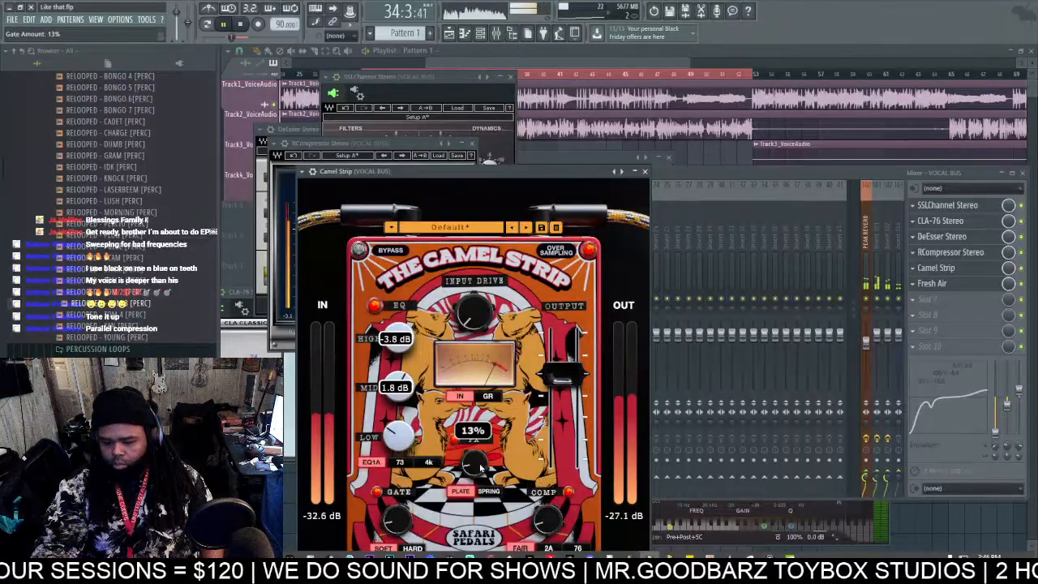
# Step: Stop playback and shift the whole VOCAL BUS effects chain down one slot to free slot 1
pyautogui.click(693, 171)
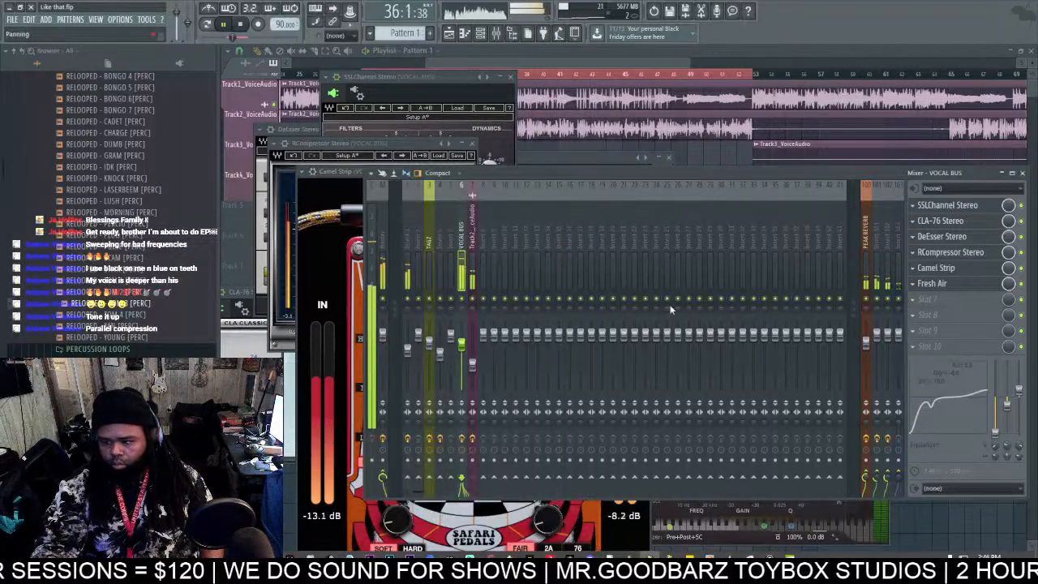
pyautogui.press('space')
pyautogui.click(923, 283)
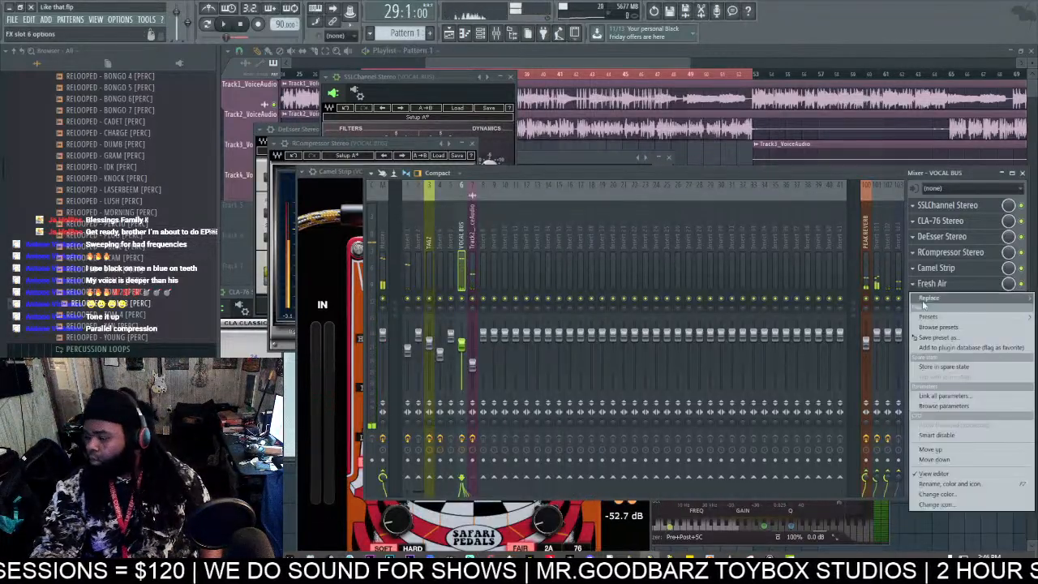
pyautogui.click(934, 459)
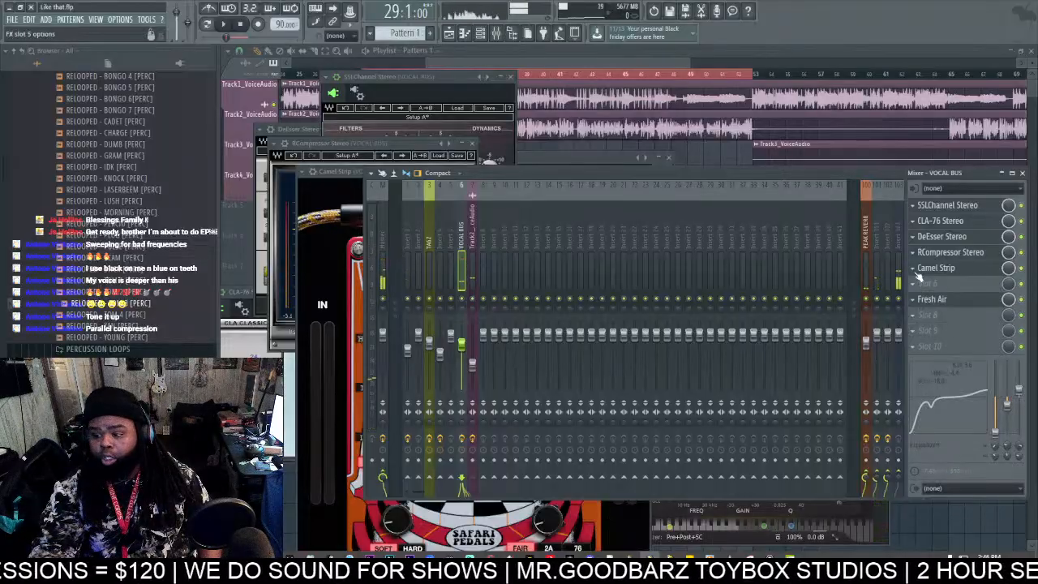
pyautogui.moveTo(919, 276); pyautogui.dragTo(918, 209)
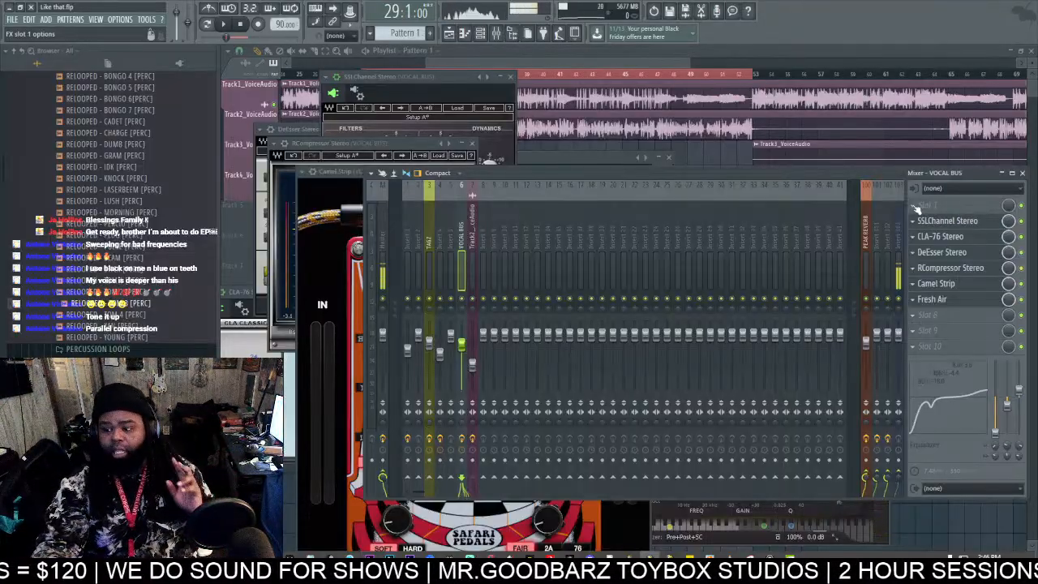
# Step: Load Kramer Tape Mono from WaveShell-VST 9.0_x64 into slot 1 of VOCAL BUS
pyautogui.click(913, 208)
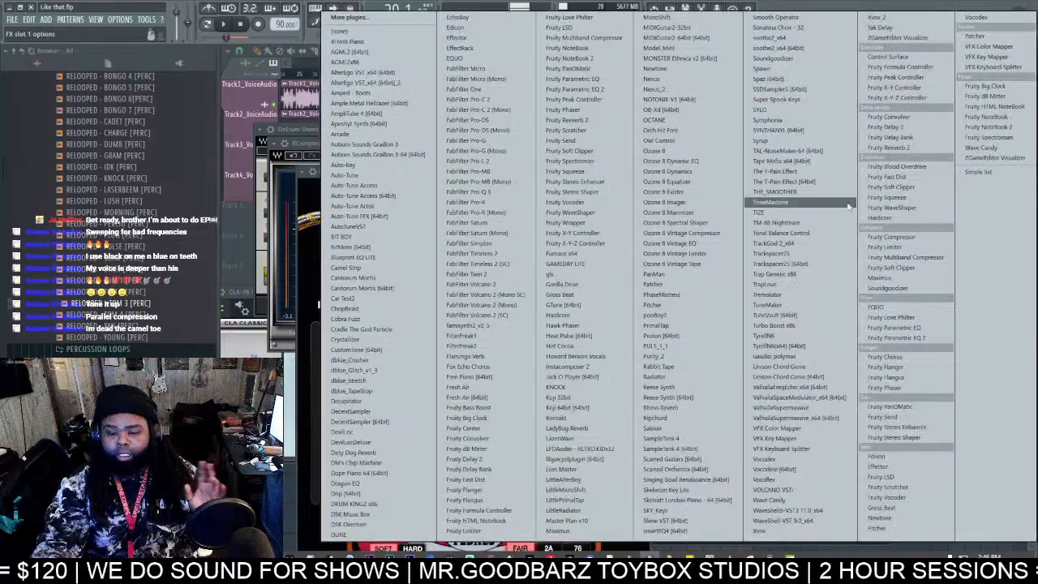
pyautogui.click(790, 520)
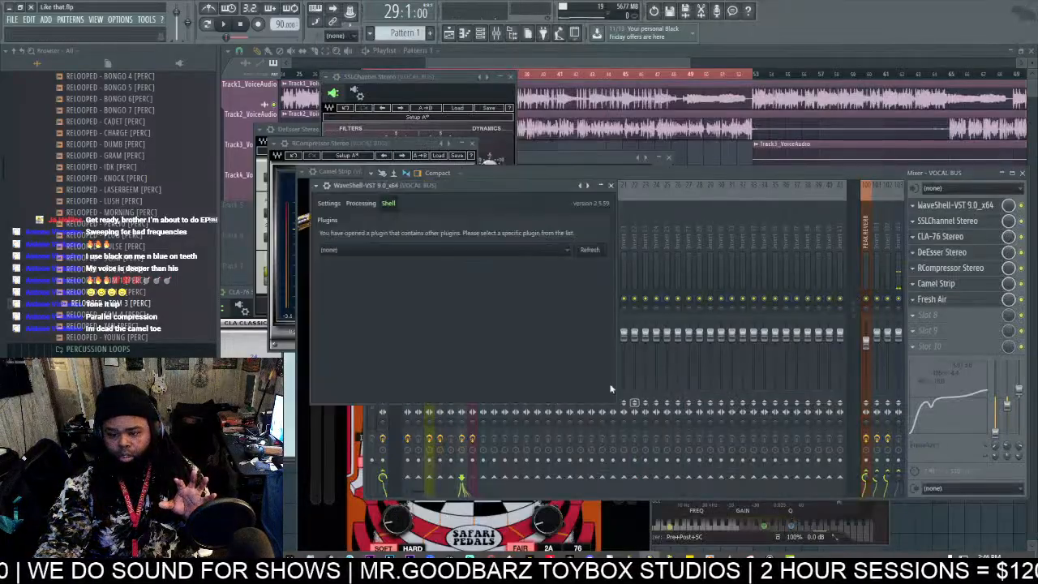
pyautogui.click(478, 260)
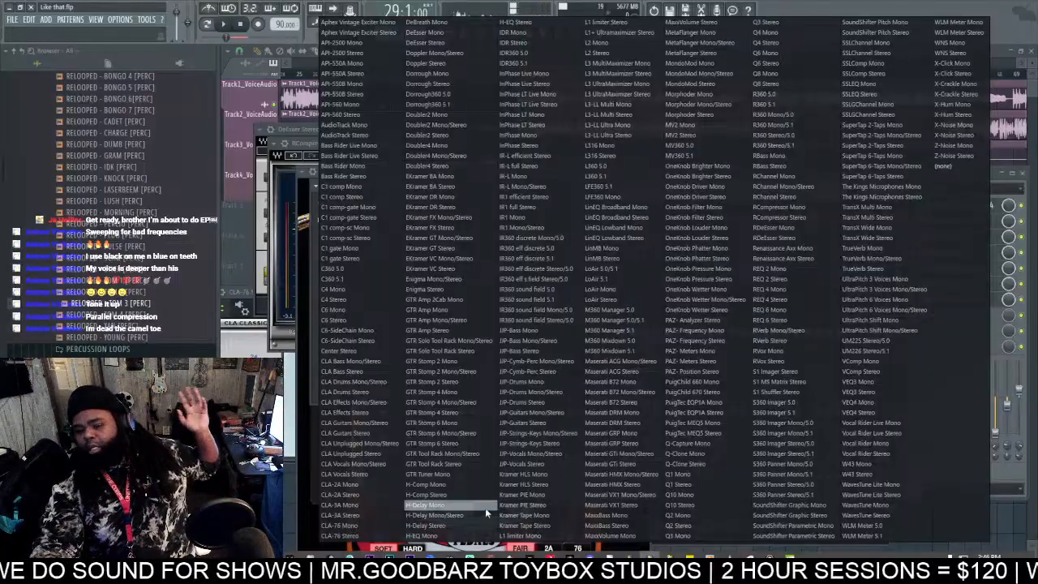
pyautogui.click(557, 514)
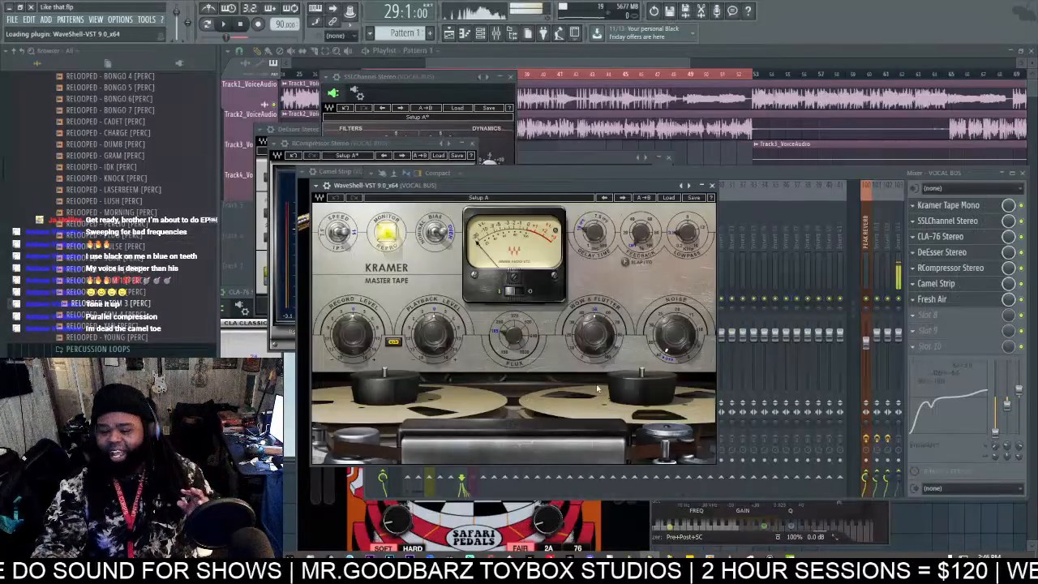
# Step: Load the factory vocal preset 15 IPS Vox De-Esser in Kramer Tape
pyautogui.click(667, 198)
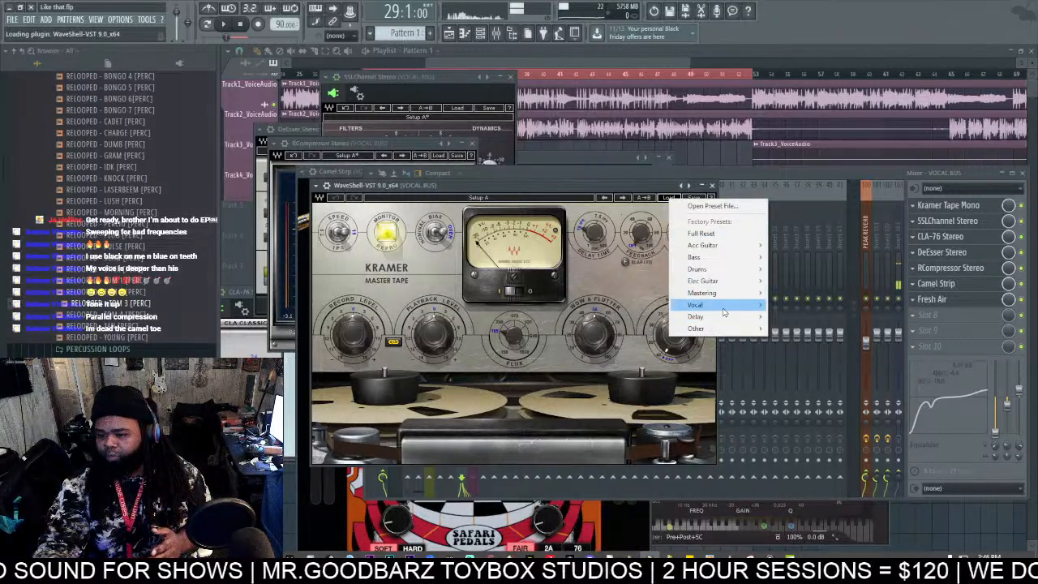
pyautogui.moveTo(717, 306)
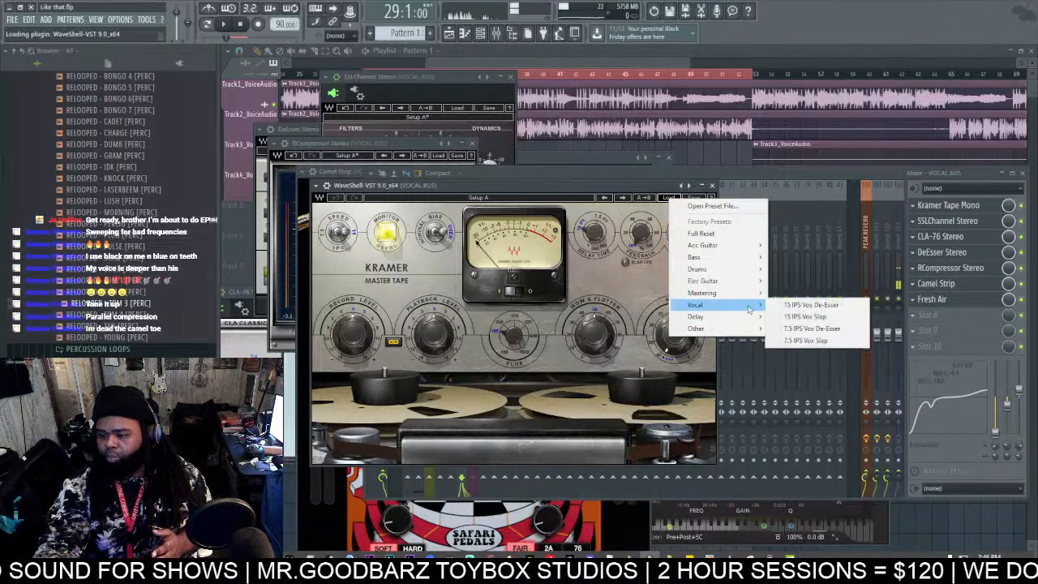
pyautogui.click(839, 313)
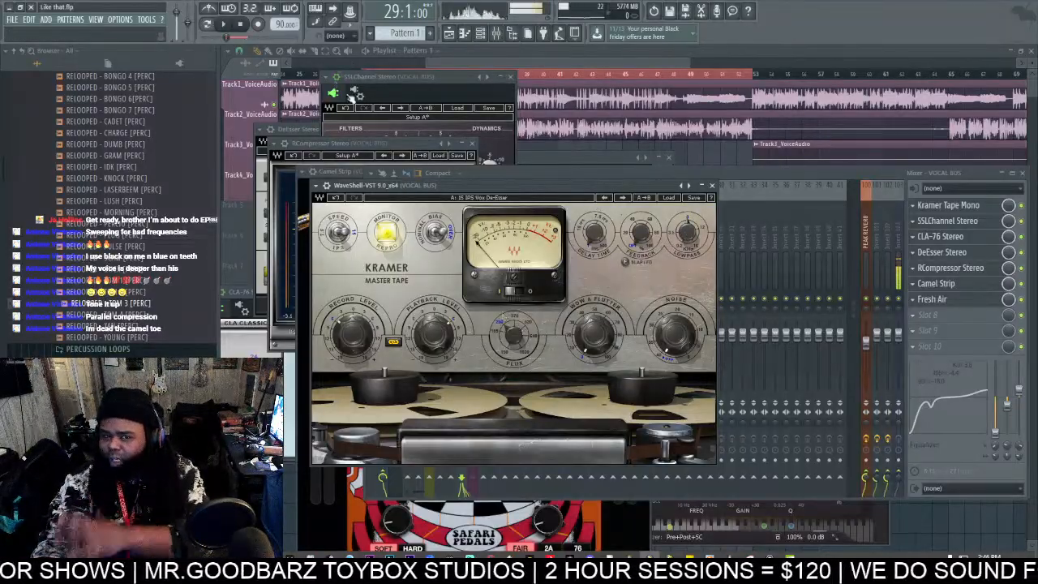
# Step: Play the song and adjust Kramer Tape's wow and flutter and flux settings
pyautogui.click(223, 26)
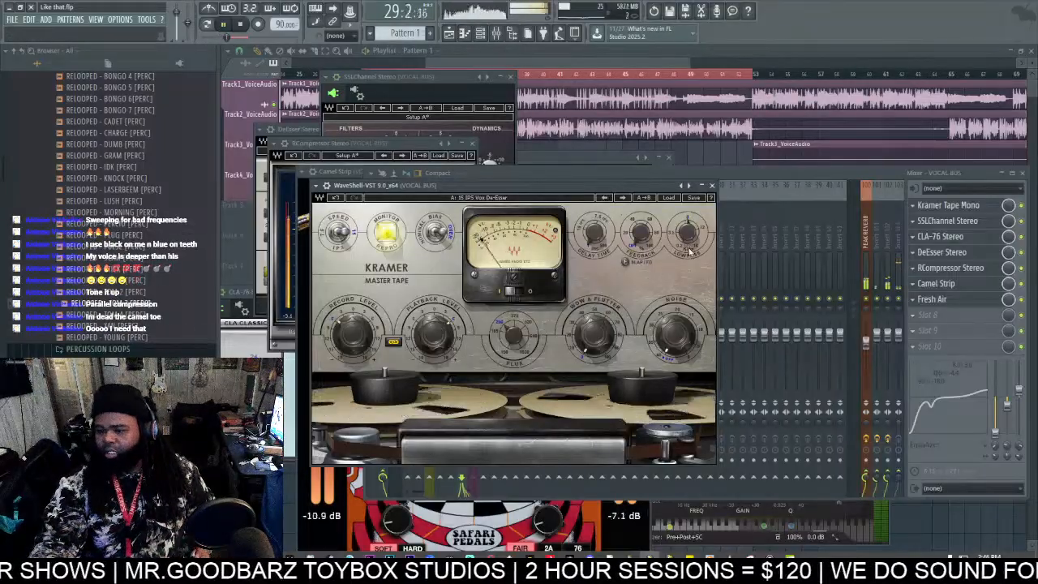
pyautogui.moveTo(596, 337); pyautogui.dragTo(596, 271)
pyautogui.moveTo(514, 336)
pyautogui.mouseDown()
pyautogui.moveTo(514, 328)
pyautogui.moveTo(514, 342)
pyautogui.mouseUp()
# Step: Bring the mixer forward, then close all open mixer and plugin windows to reveal the playlist
pyautogui.click(738, 177)
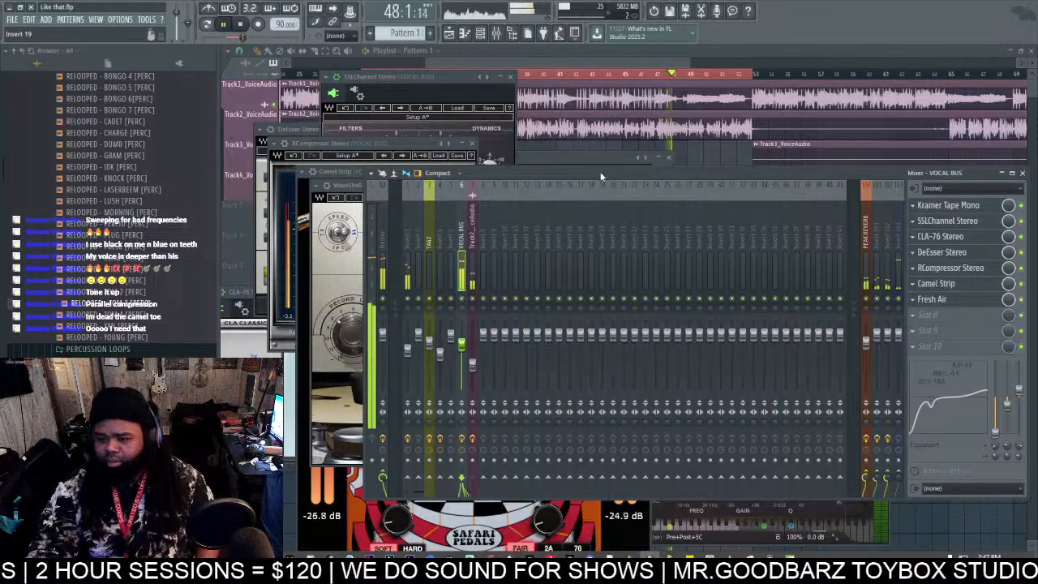
pyautogui.moveTo(601, 173); pyautogui.dragTo(604, 183)
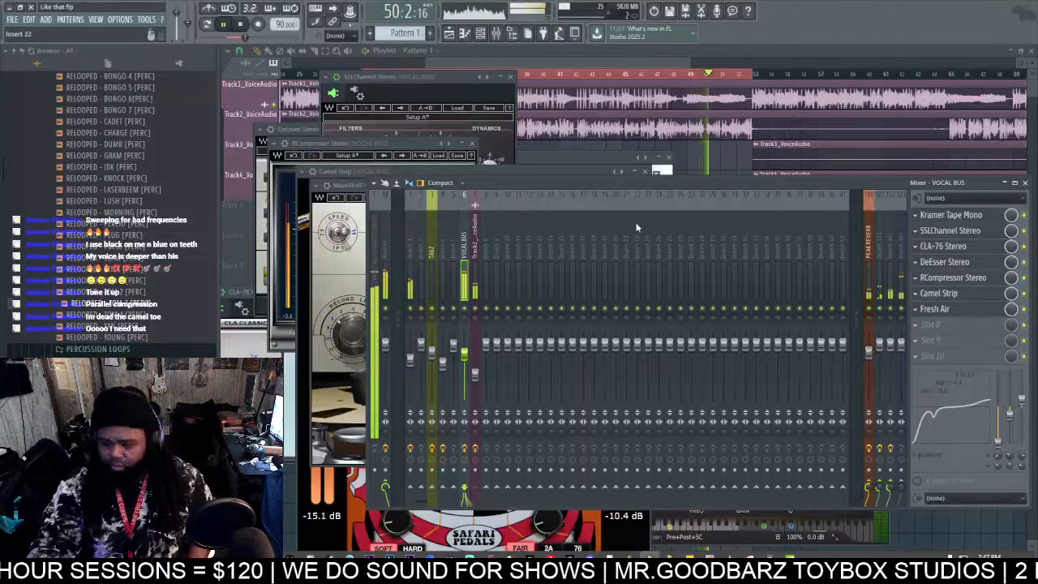
pyautogui.press('F12')
# Step: Select the playlist time range from bar 53 to about bar 72 and stop playback
pyautogui.moveTo(582, 62); pyautogui.dragTo(672, 61)
pyautogui.moveTo(512, 75); pyautogui.dragTo(822, 75)
pyautogui.scroll(-3, 393, 74)
pyautogui.scroll(-2, 453, 76)
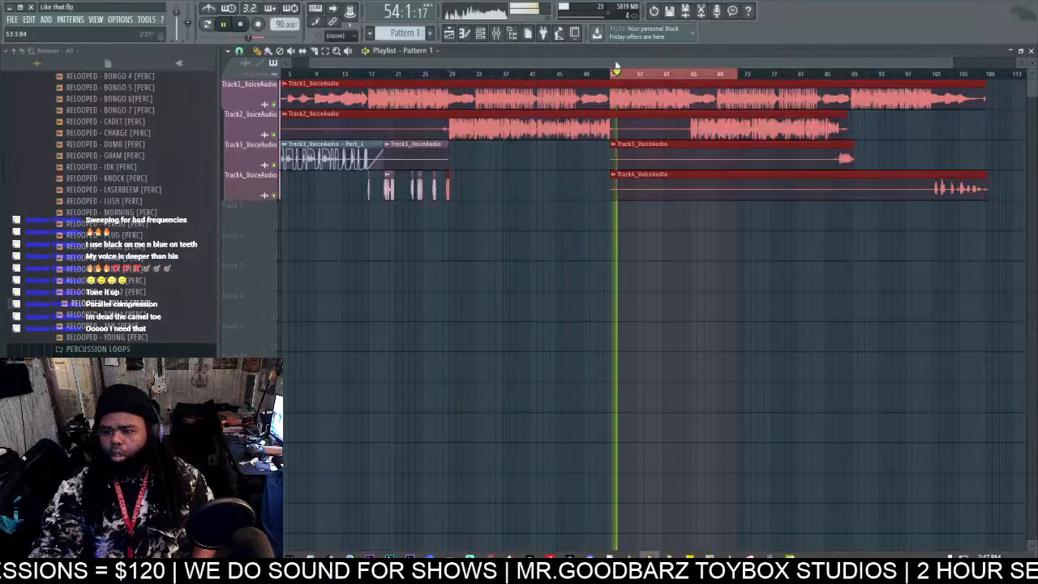
pyautogui.press('space')
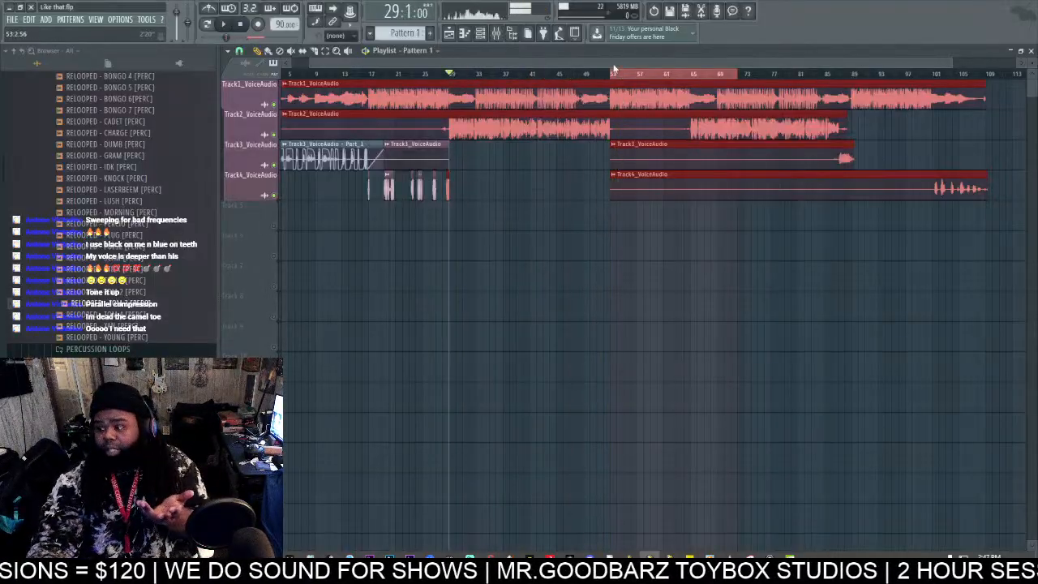
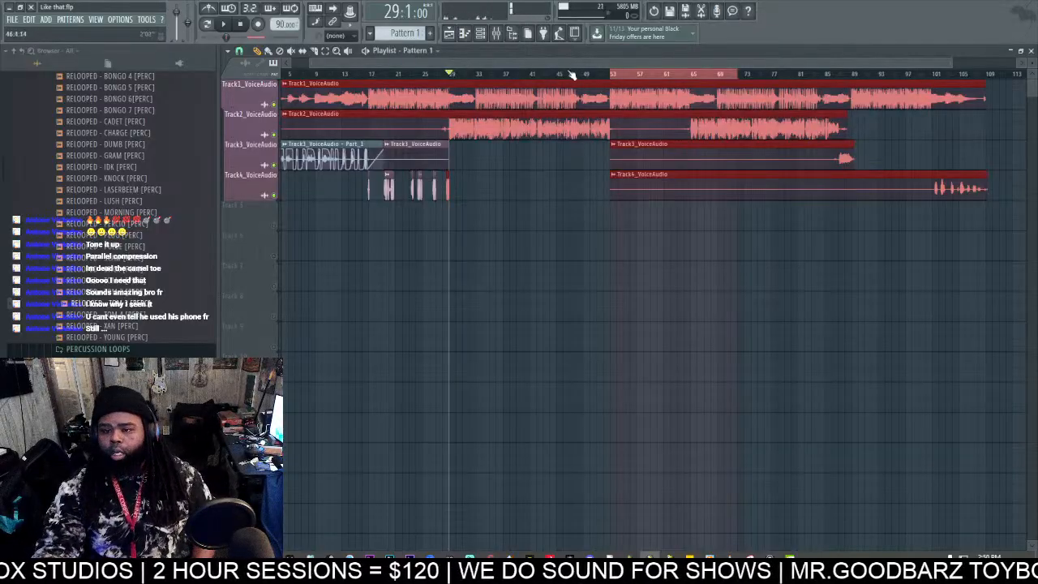
# Step: Trim the silent lead-in of the Track2_VoiceAudio clip to about bar 29 and delete the Track3_VoiceAudio clip ending there
pyautogui.moveTo(511, 63); pyautogui.dragTo(389, 89)
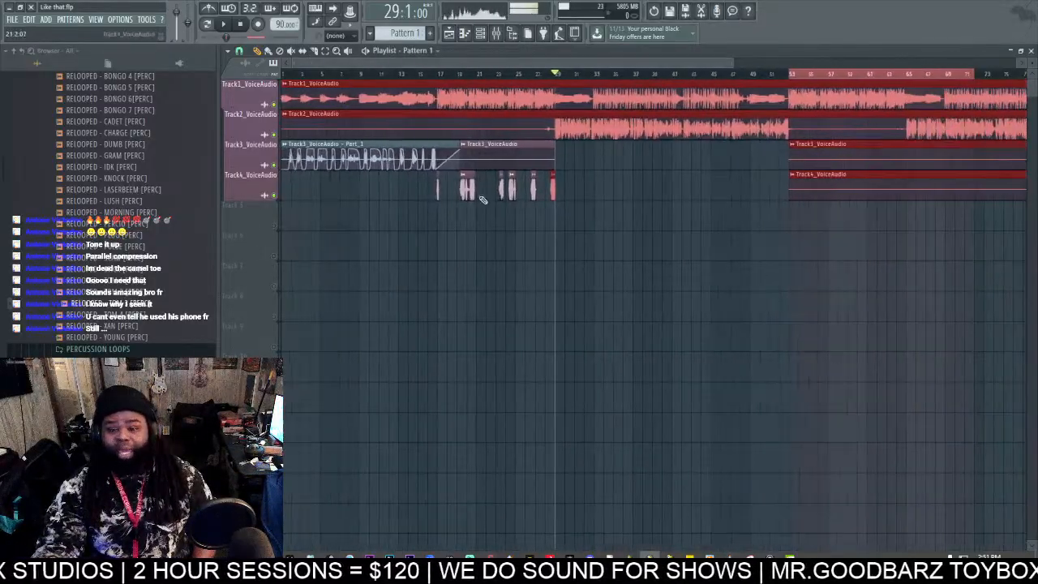
pyautogui.click(352, 200)
pyautogui.moveTo(282, 130); pyautogui.dragTo(545, 132)
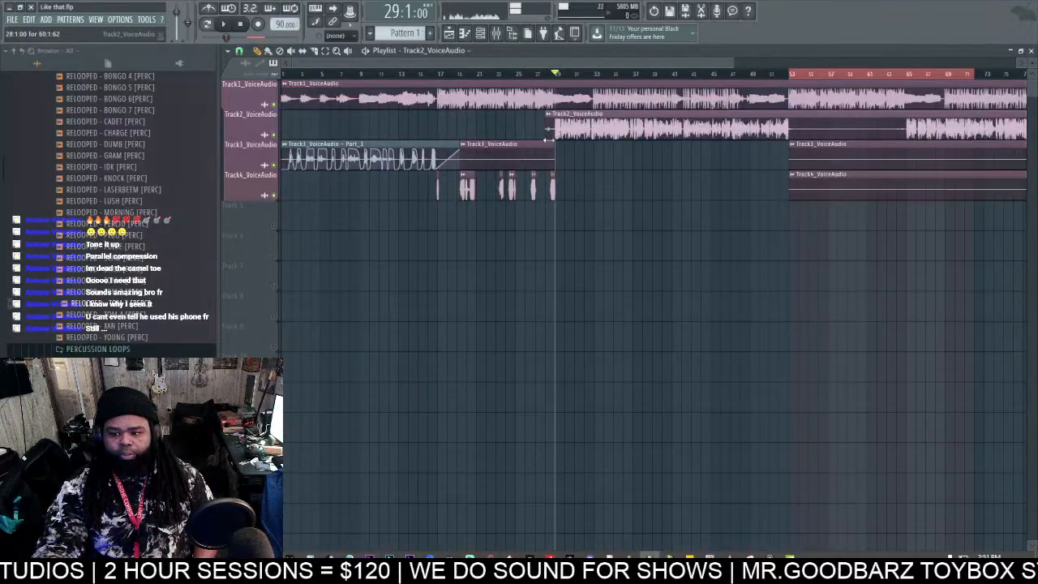
pyautogui.click(239, 51)
pyautogui.click(248, 76)
pyautogui.moveTo(546, 132); pyautogui.dragTo(553, 134)
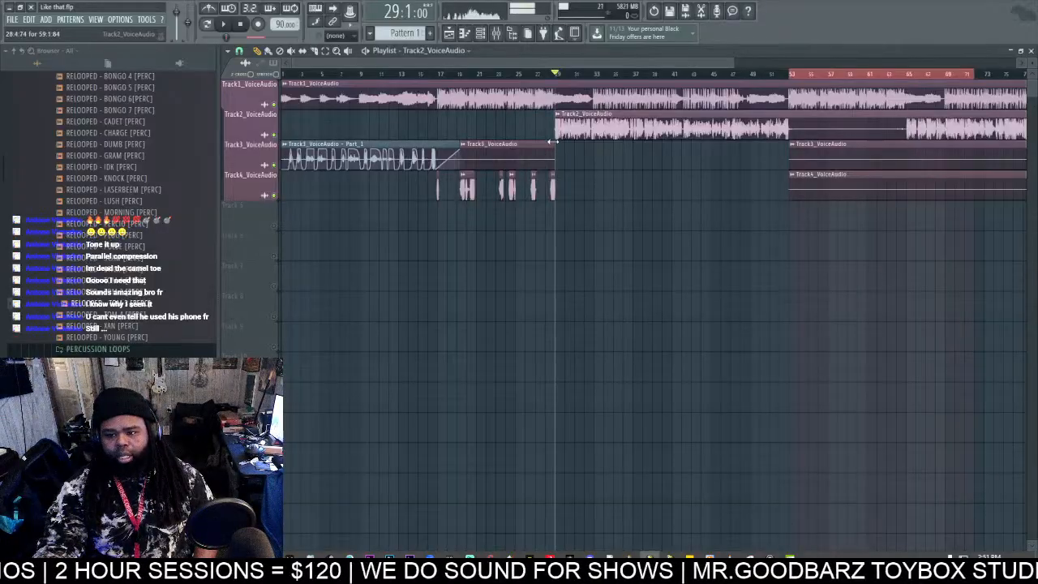
pyautogui.rightClick(549, 151)
# Step: Slice the Track2, Track3 and Track4 VoiceAudio clips at about bars 53 and 65
pyautogui.hscroll(5, 528, 152)
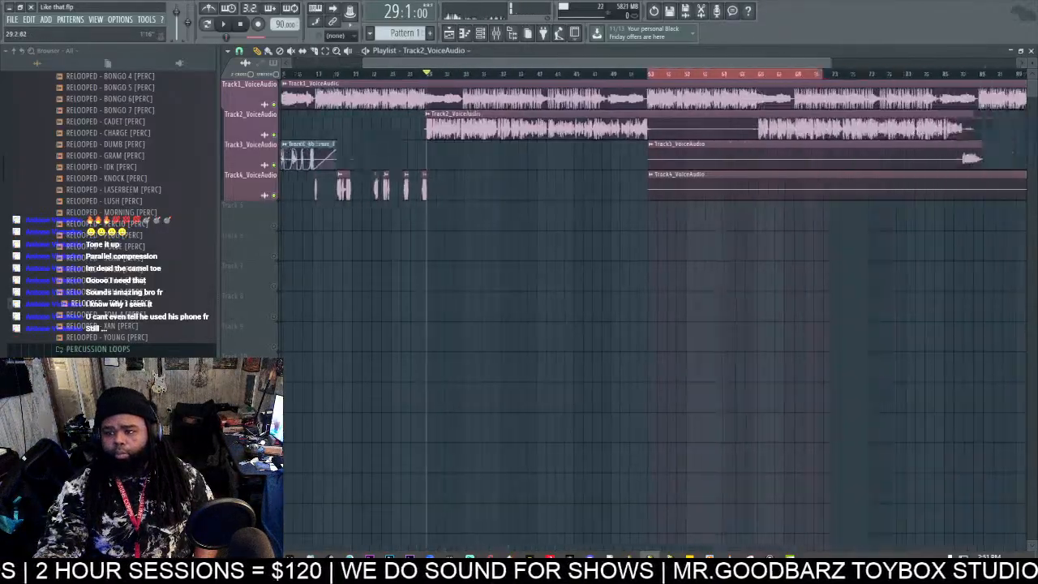
pyautogui.click(239, 50)
pyautogui.click(255, 173)
pyautogui.click(315, 52)
pyautogui.moveTo(629, 234); pyautogui.dragTo(634, 143)
pyautogui.moveTo(553, 231); pyautogui.dragTo(534, 142)
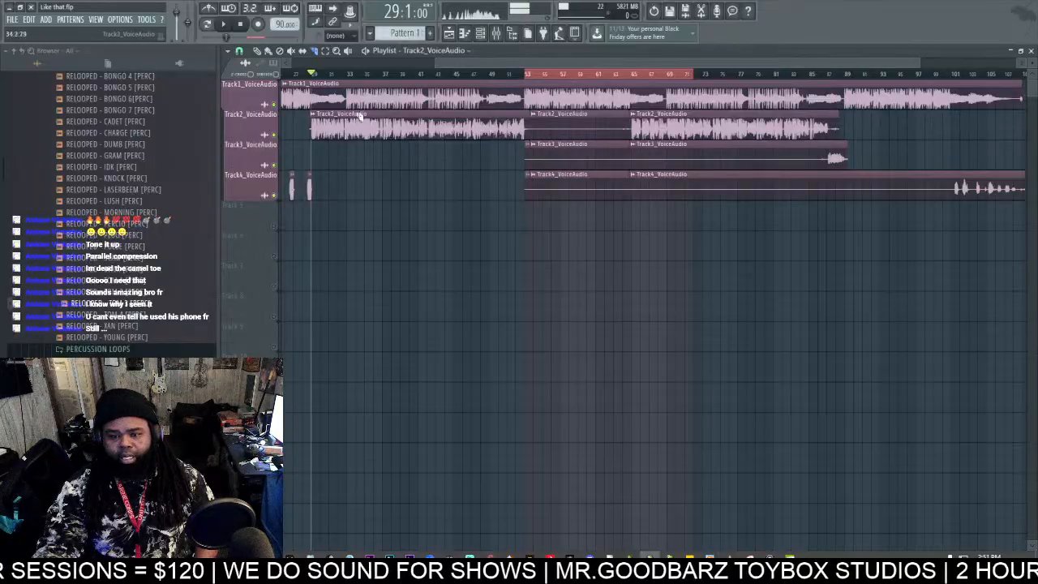
# Step: Delete the silent Track2, Track3 and Track4 VoiceAudio slices between bars 53 and 65
pyautogui.rightClick(560, 134)
pyautogui.rightClick(565, 156)
pyautogui.rightClick(564, 188)
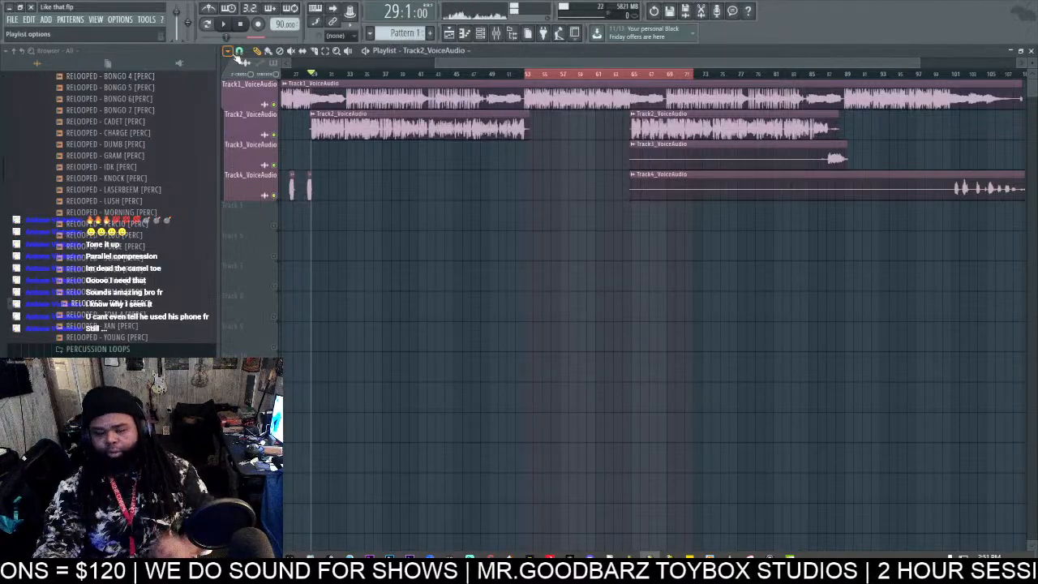
# Step: Set the playlist snap to Beat, then select bars 65 to 89 and play that range
pyautogui.click(239, 51)
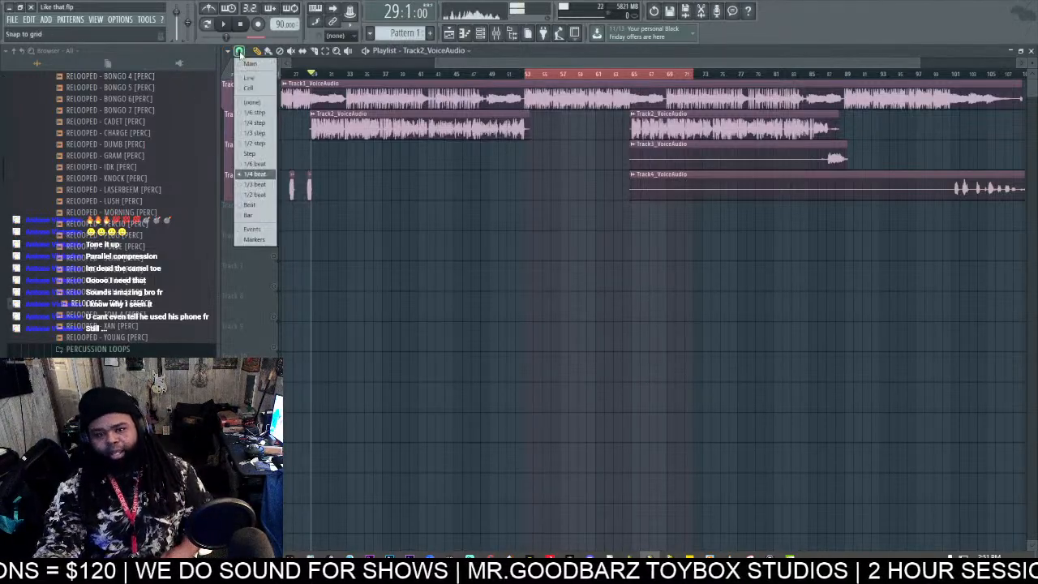
pyautogui.click(251, 199)
pyautogui.moveTo(636, 76); pyautogui.dragTo(847, 113)
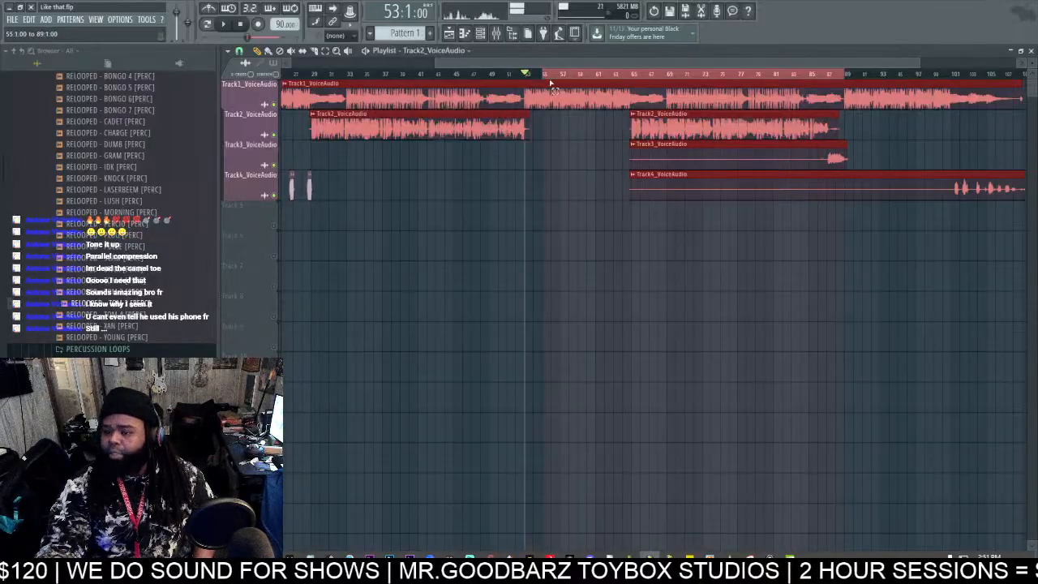
pyautogui.click(631, 76)
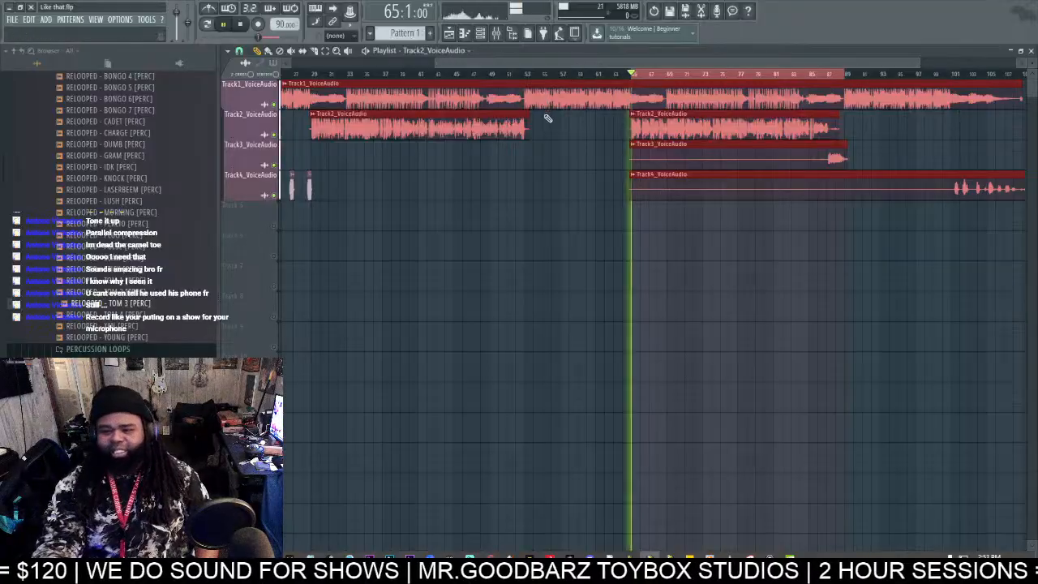
pyautogui.press('space')
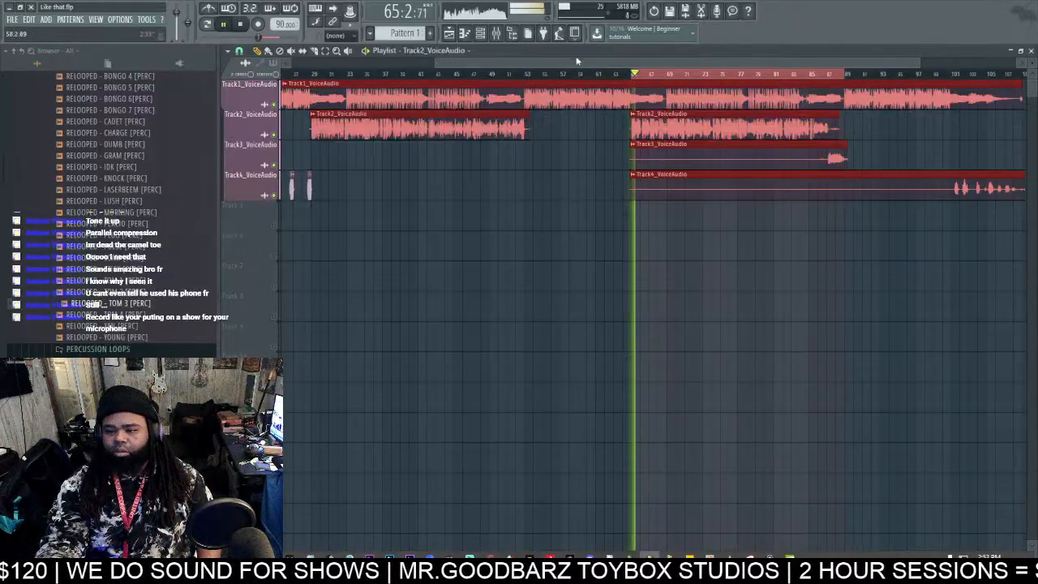
# Step: Trim the silent tail of the second Track2_VoiceAudio clip and the silent lead-in of the Track3_VoiceAudio clip to about bar 87
pyautogui.moveTo(569, 65); pyautogui.dragTo(754, 70)
pyautogui.keyDown('ctrl'); pyautogui.click(507, 292); pyautogui.keyUp('ctrl')
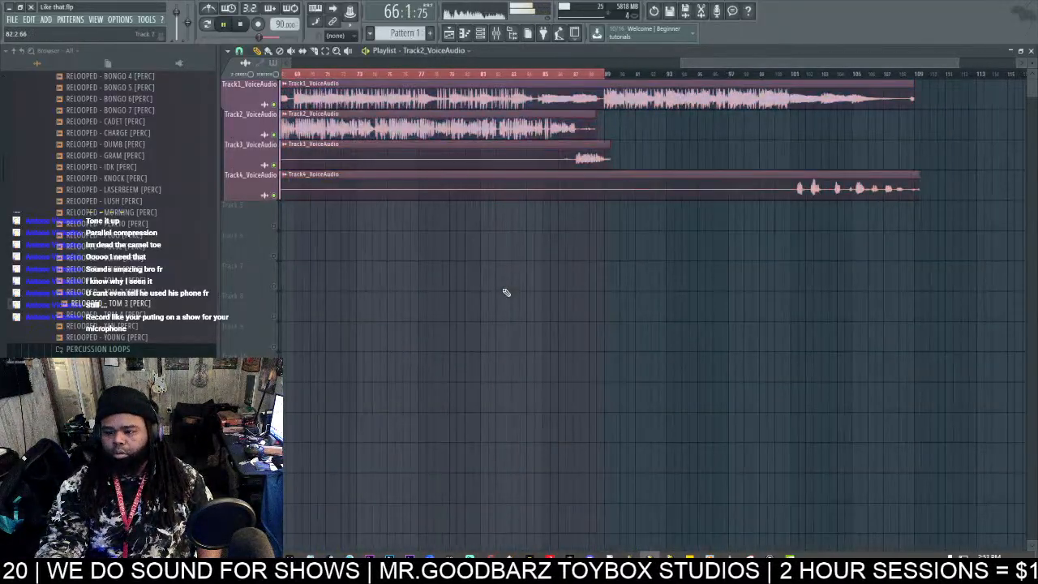
pyautogui.moveTo(592, 136); pyautogui.dragTo(573, 139)
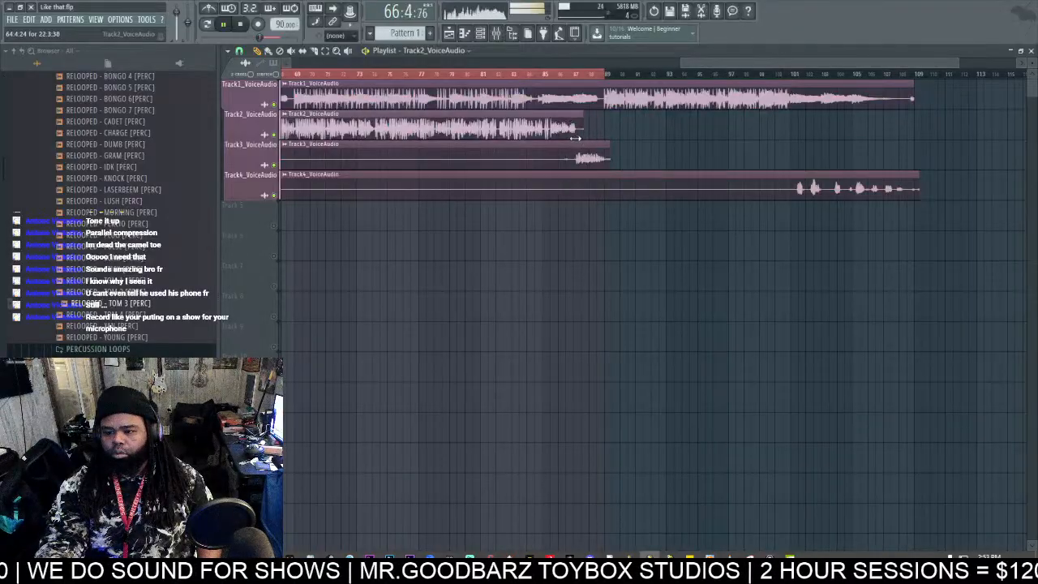
pyautogui.moveTo(682, 64); pyautogui.dragTo(556, 65)
pyautogui.moveTo(484, 152); pyautogui.dragTo(722, 172)
# Step: Make the short Track3_VoiceAudio clip at bar 87 unique as a sample and normalize it, then stop playback
pyautogui.click(724, 145)
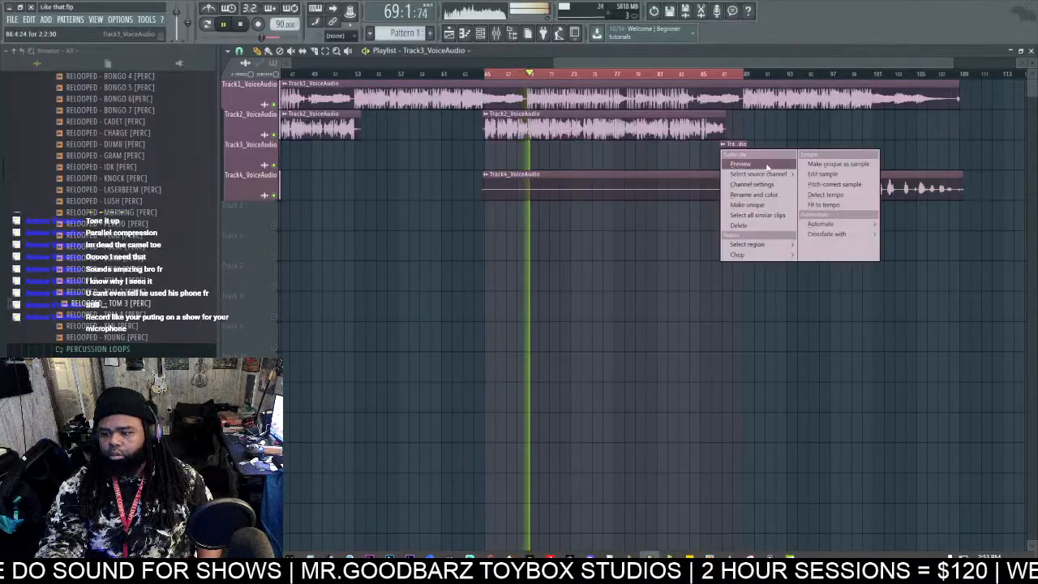
pyautogui.click(838, 164)
pyautogui.click(609, 316)
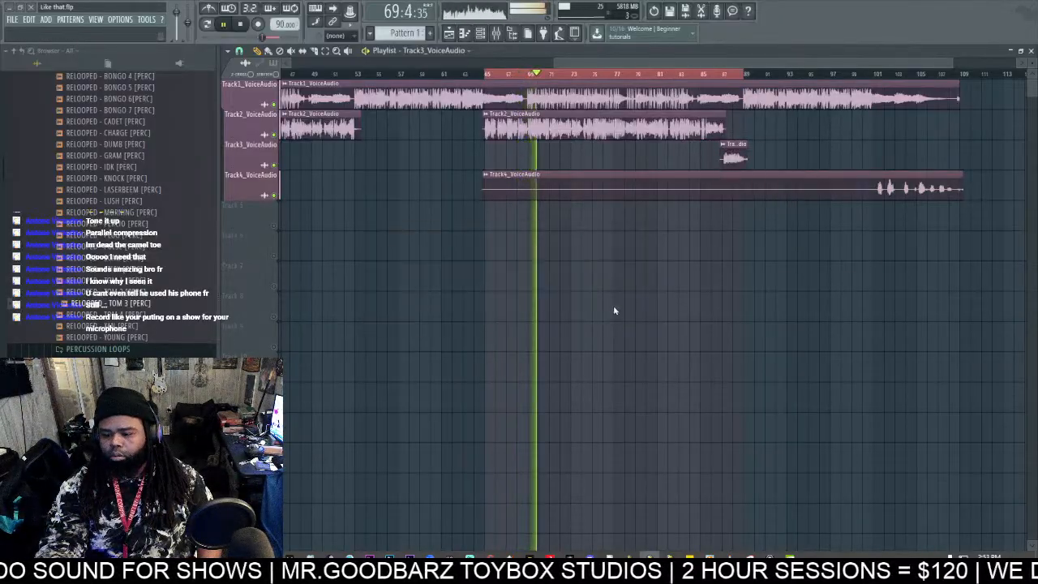
pyautogui.click(642, 311)
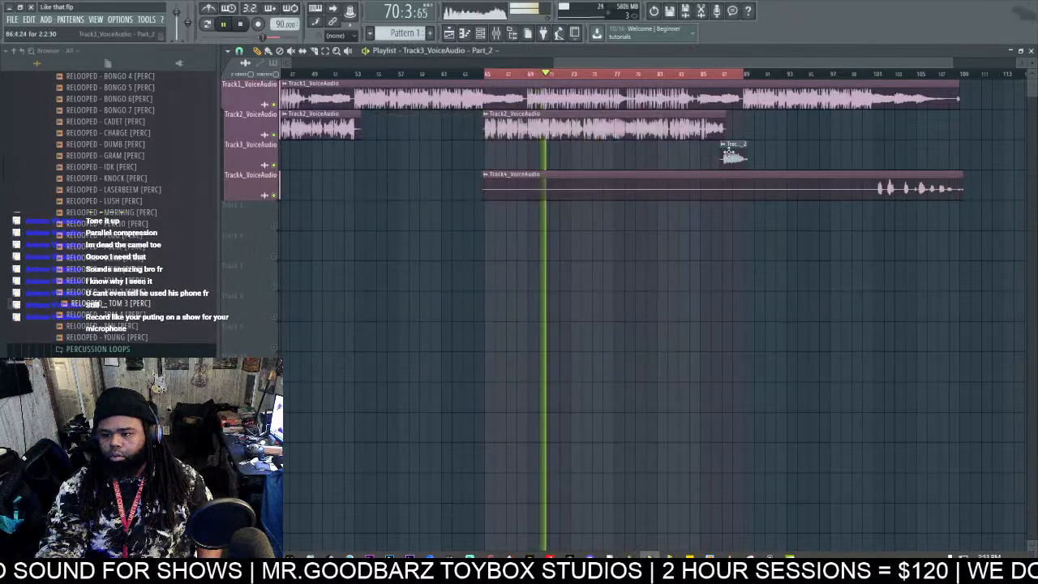
pyautogui.click(467, 273)
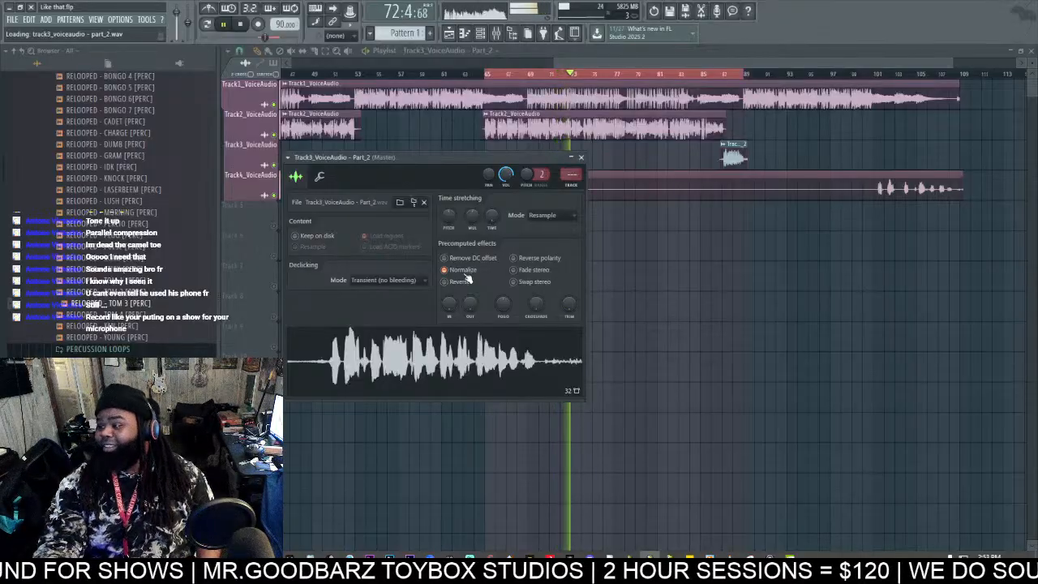
pyautogui.press('space')
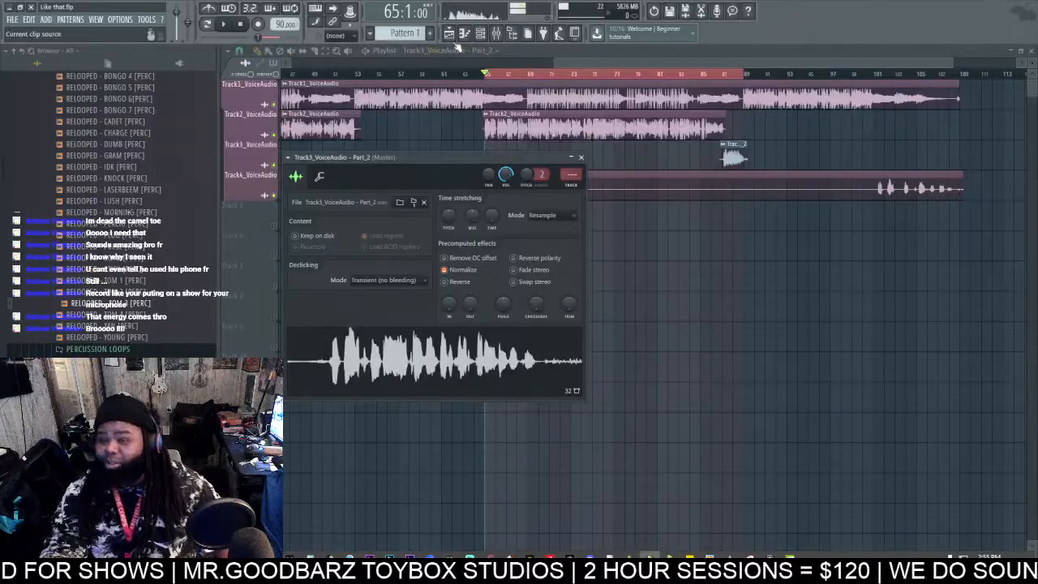
# Step: Search the effect plugins for "tape" and load dblue_TapeStop into slot 3 of the Track2_VoiceAudio mixer track
pyautogui.click(496, 32)
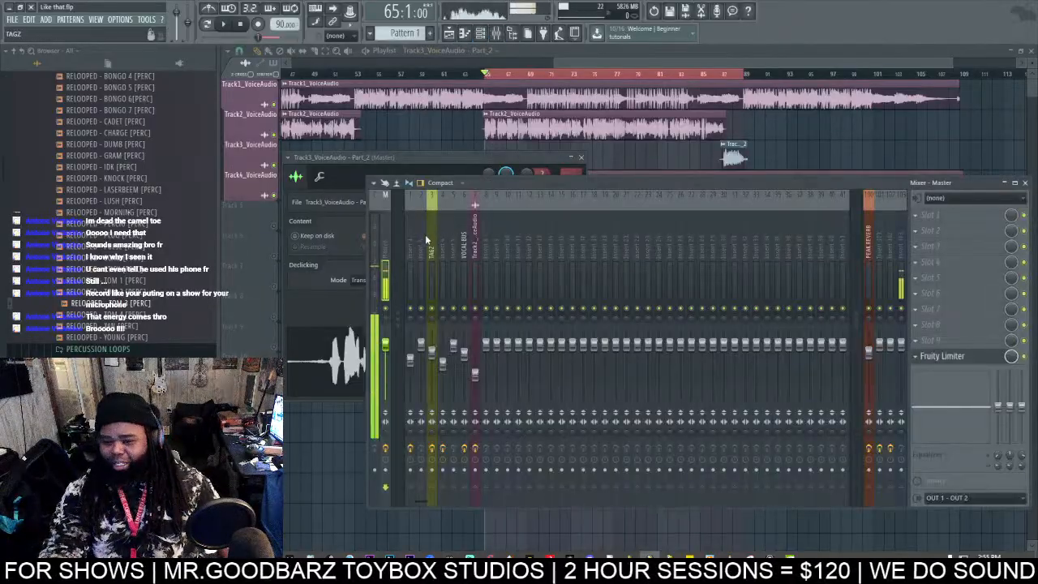
pyautogui.click(465, 248)
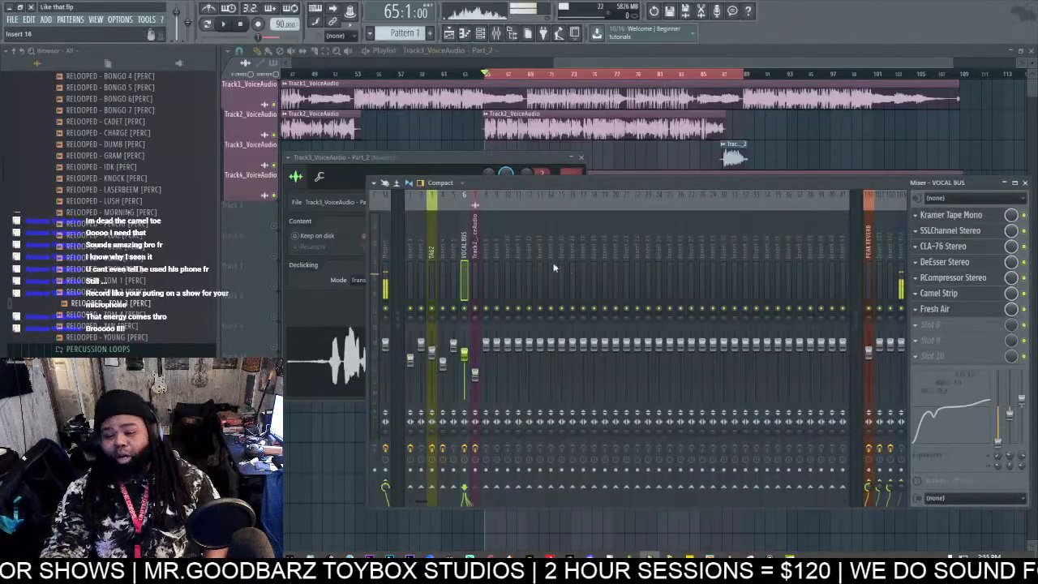
pyautogui.click(941, 245)
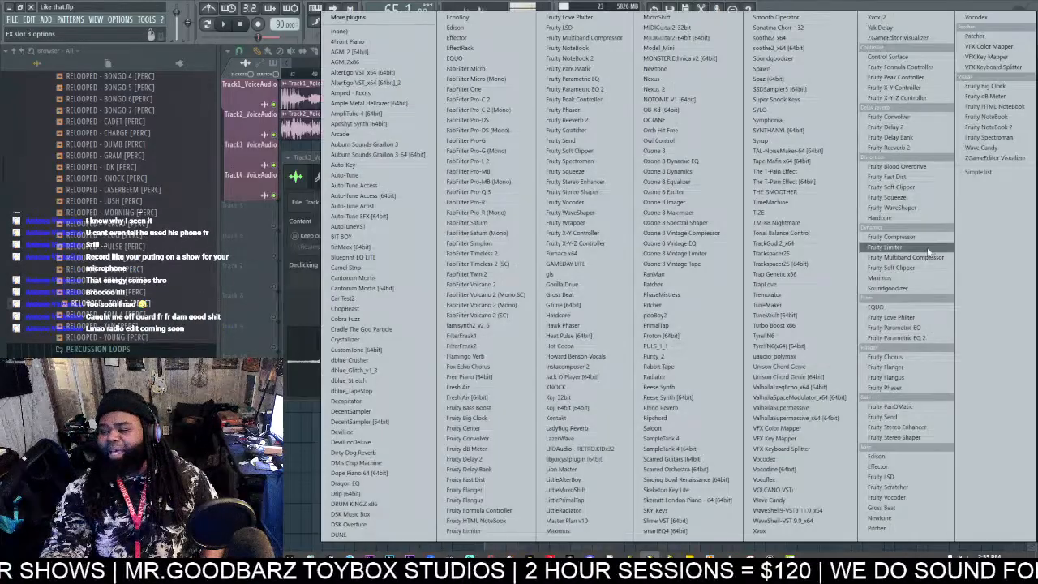
pyautogui.click(387, 20)
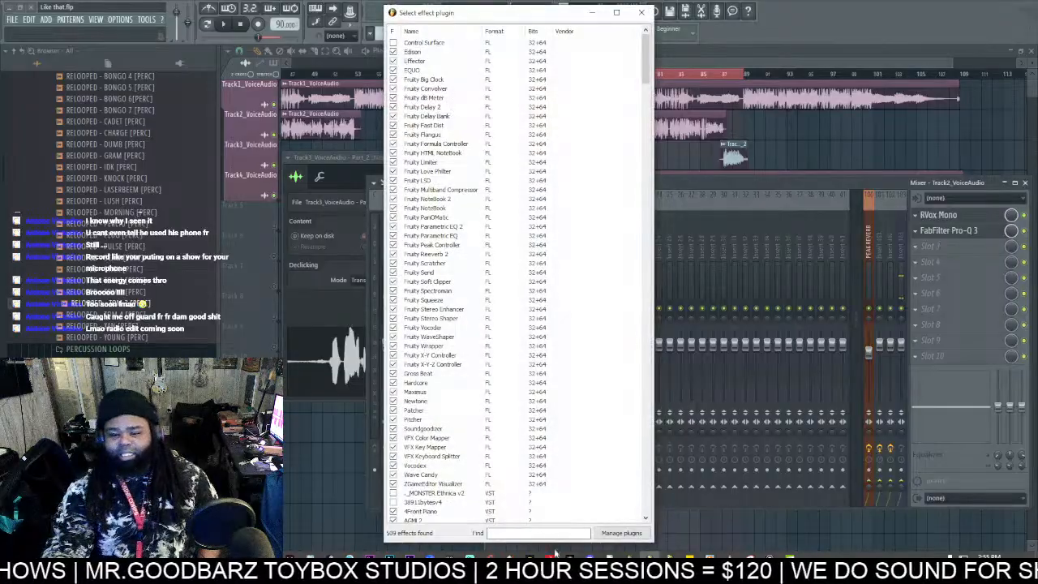
pyautogui.write('tape')
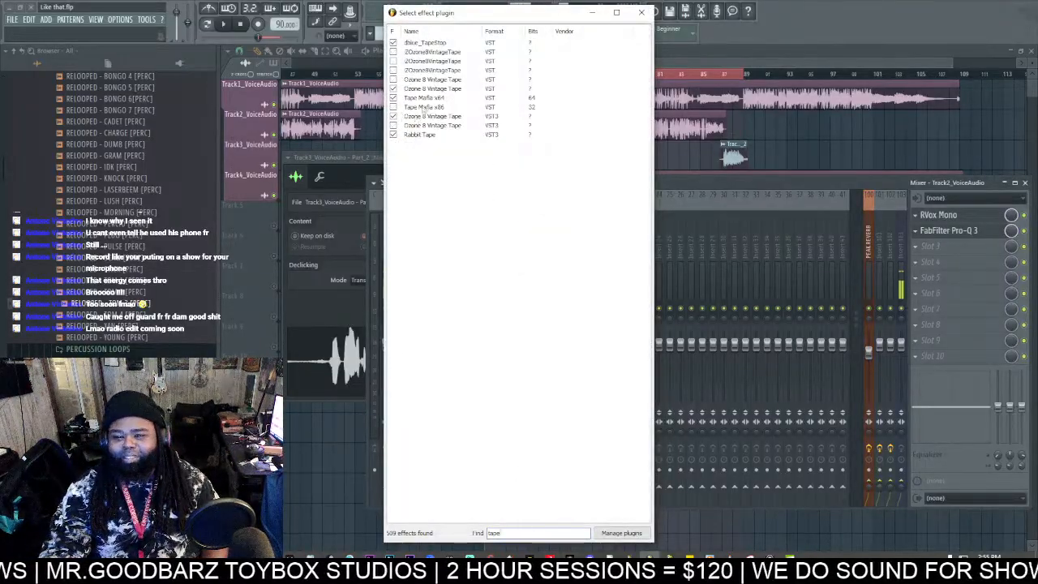
pyautogui.doubleClick(441, 43)
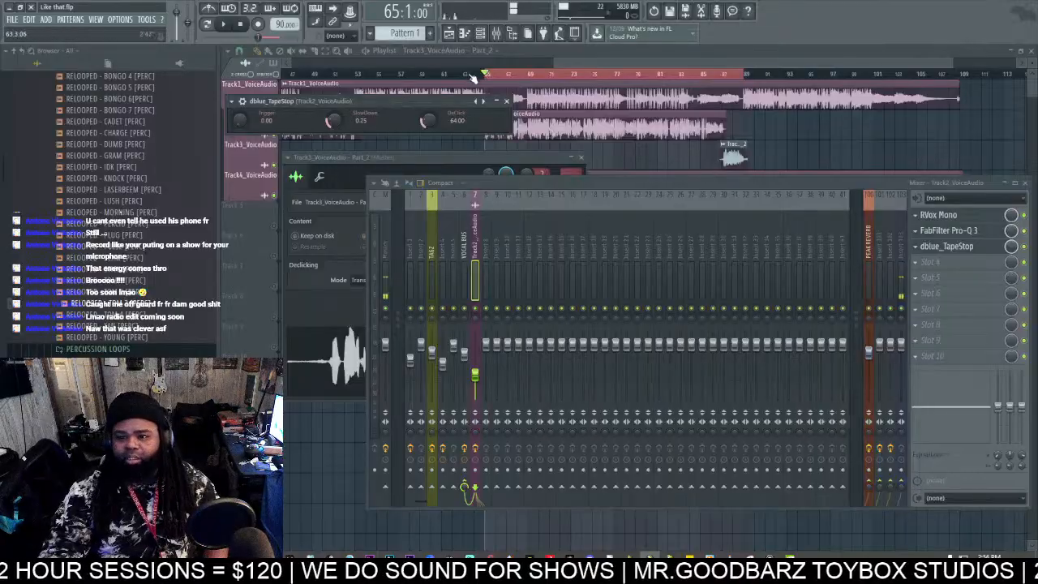
# Step: Play the song from bar 65 and set the playlist snap to 1/4 beat
pyautogui.press('space')
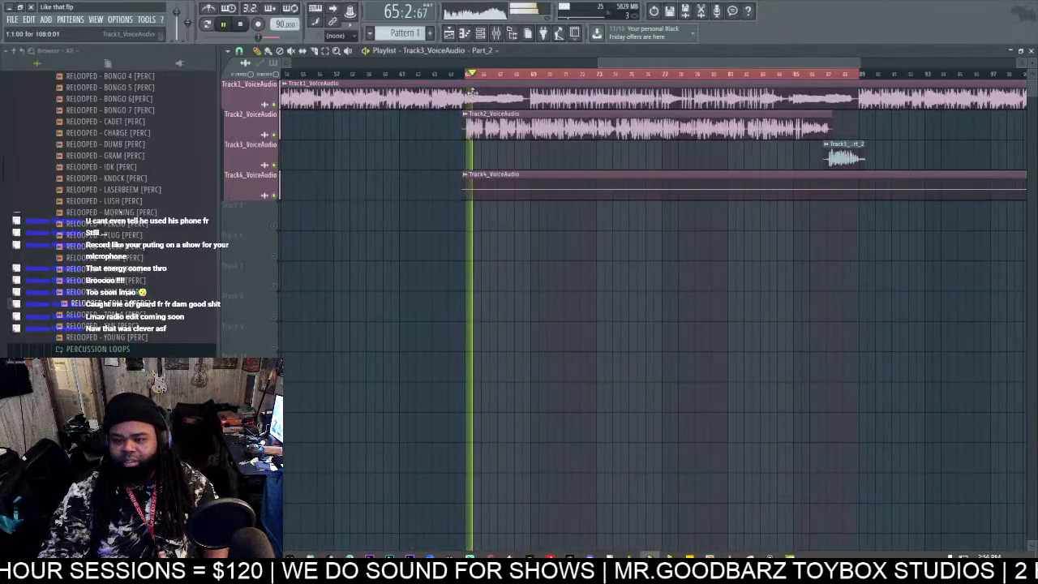
pyautogui.press('space')
pyautogui.press('space')
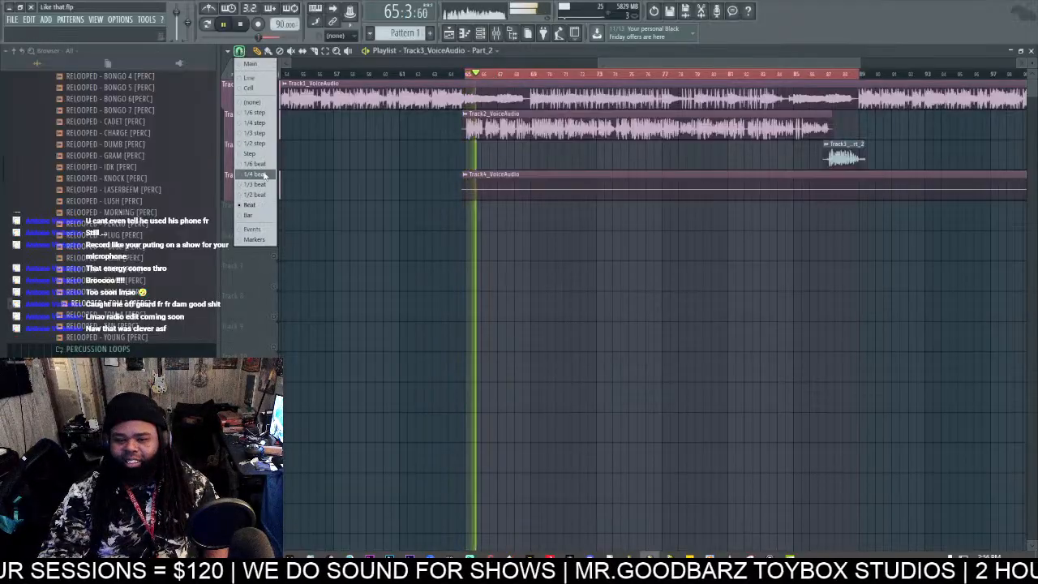
pyautogui.scroll(-5, 382, 63)
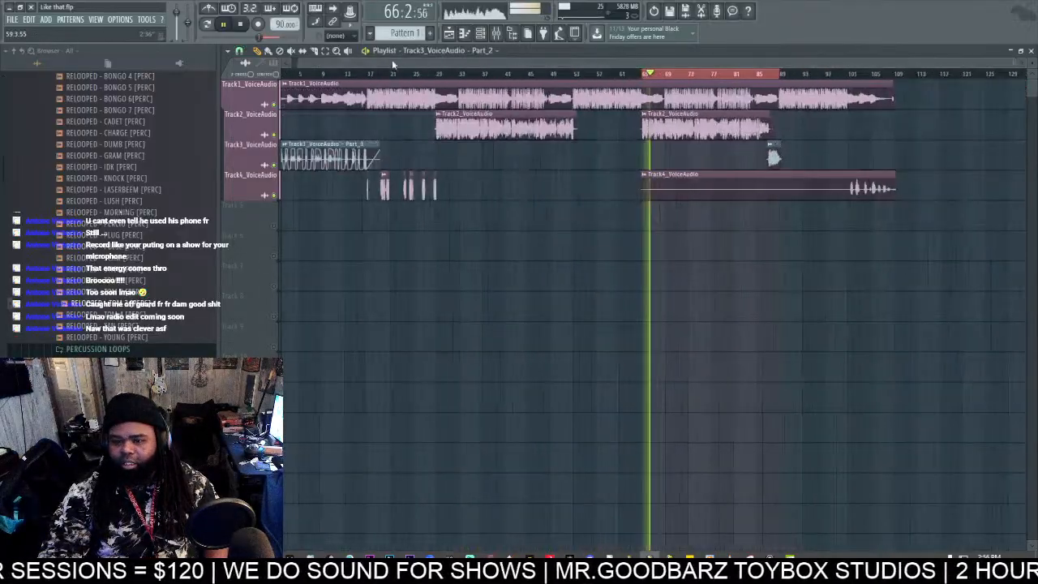
# Step: Create an automation clip for the Trigger control of dblue_TapeStop on the Track2_VoiceAudio mixer track
pyautogui.click(513, 34)
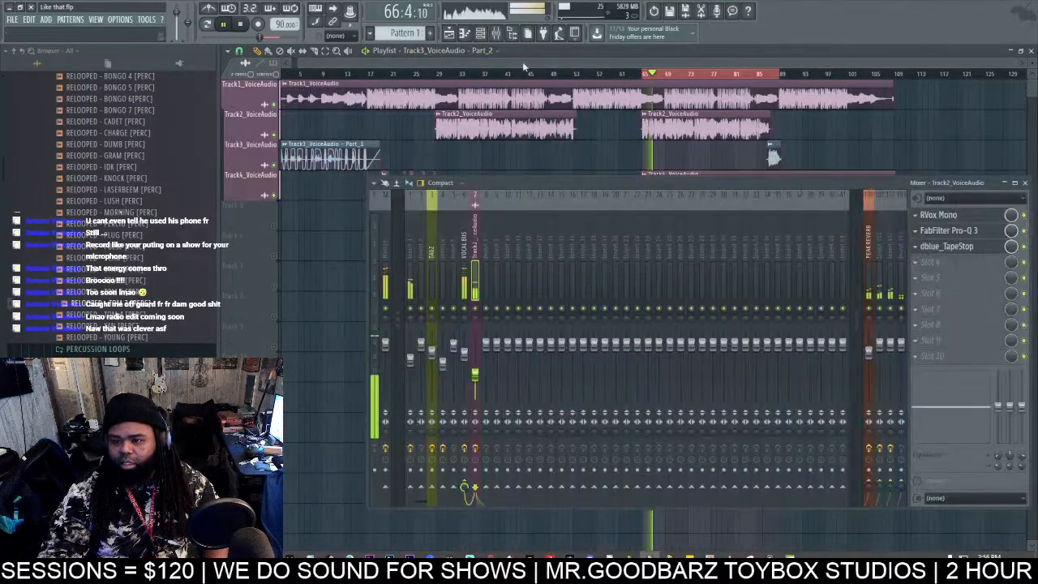
pyautogui.click(948, 247)
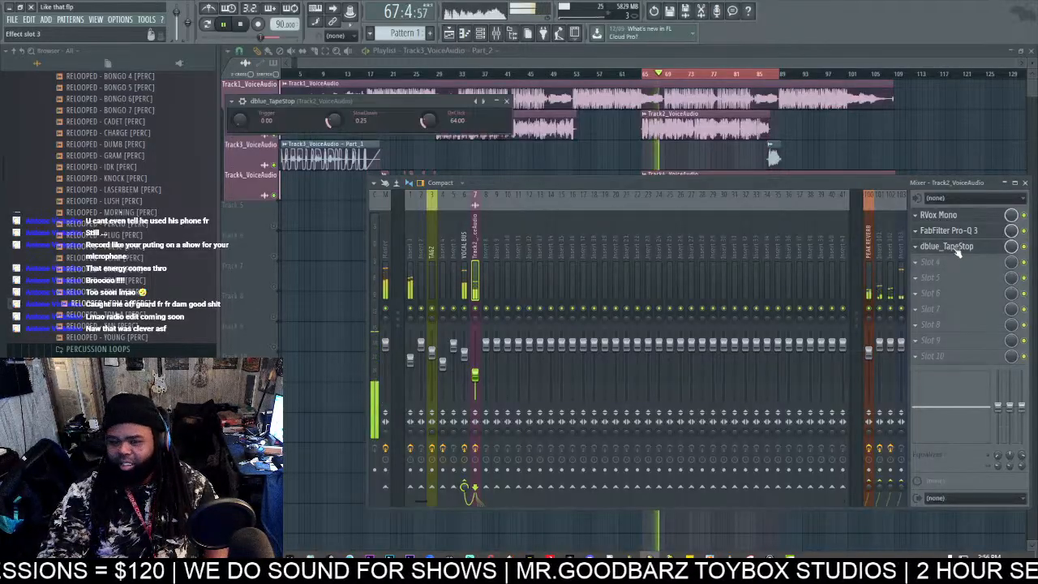
pyautogui.rightClick(240, 120)
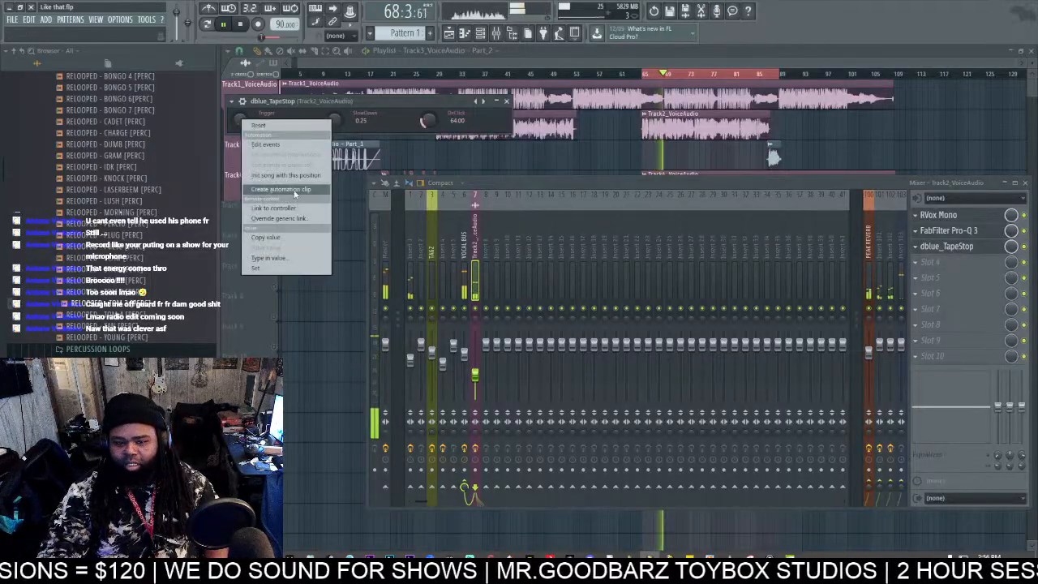
pyautogui.click(298, 190)
# Step: Return to the playlist and move the dblue_TapeStop Trigger envelope clip on Track 5 to the song's start
pyautogui.click(628, 51)
pyautogui.scroll(-3, 616, 204)
pyautogui.scroll(2, 606, 204)
pyautogui.scroll(-2, 607, 162)
pyautogui.moveTo(544, 204); pyautogui.dragTo(335, 205)
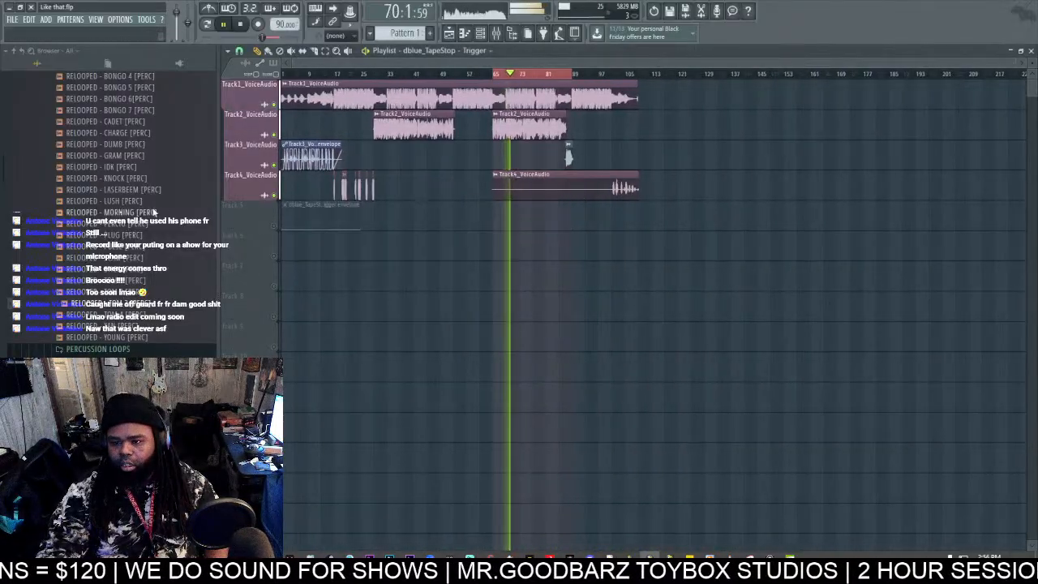
pyautogui.click(274, 104)
pyautogui.scroll(4, 609, 154)
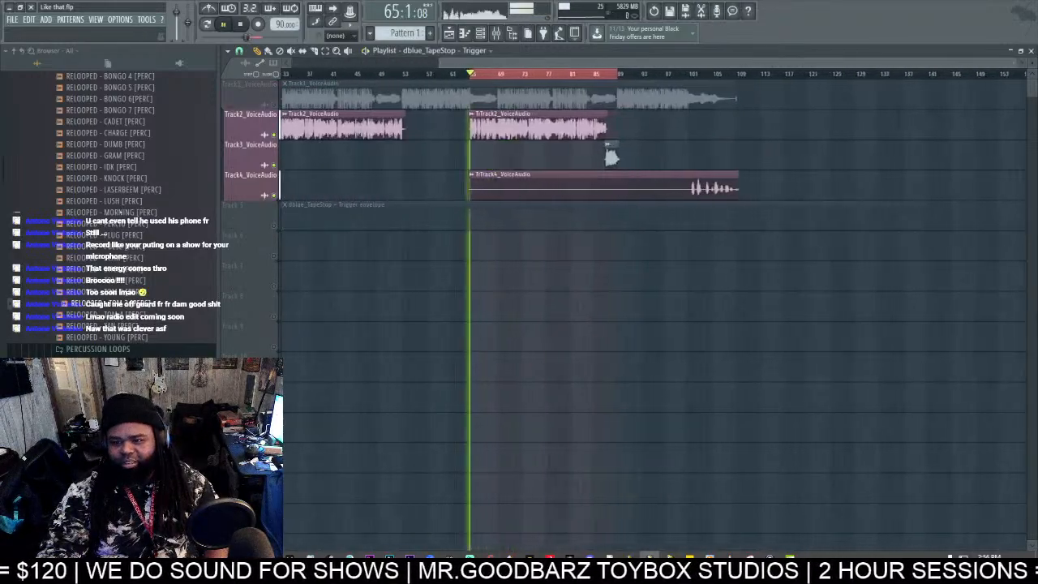
pyautogui.click(274, 103)
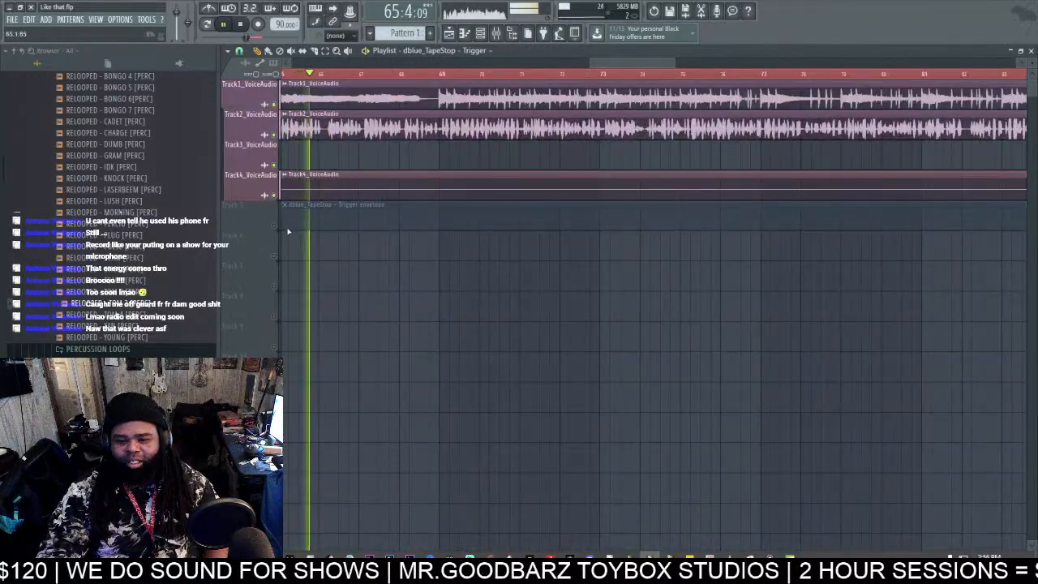
# Step: Unmute Track 5 and shape the Trigger envelope into a short 100% pulse ending at bar 71, with playback stopped
pyautogui.click(274, 226)
pyautogui.click(475, 73)
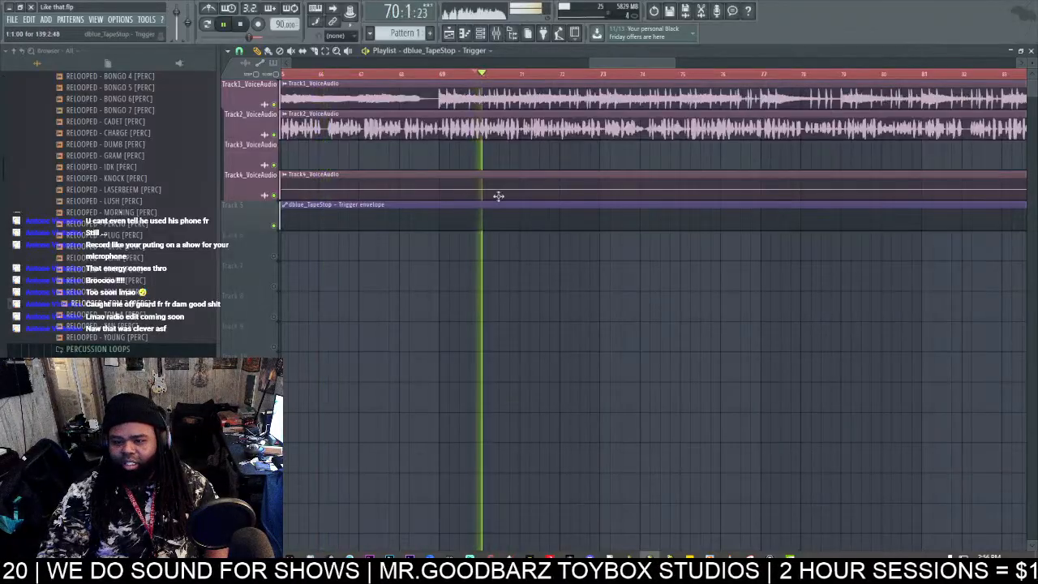
pyautogui.rightClick(509, 223)
pyautogui.press('space')
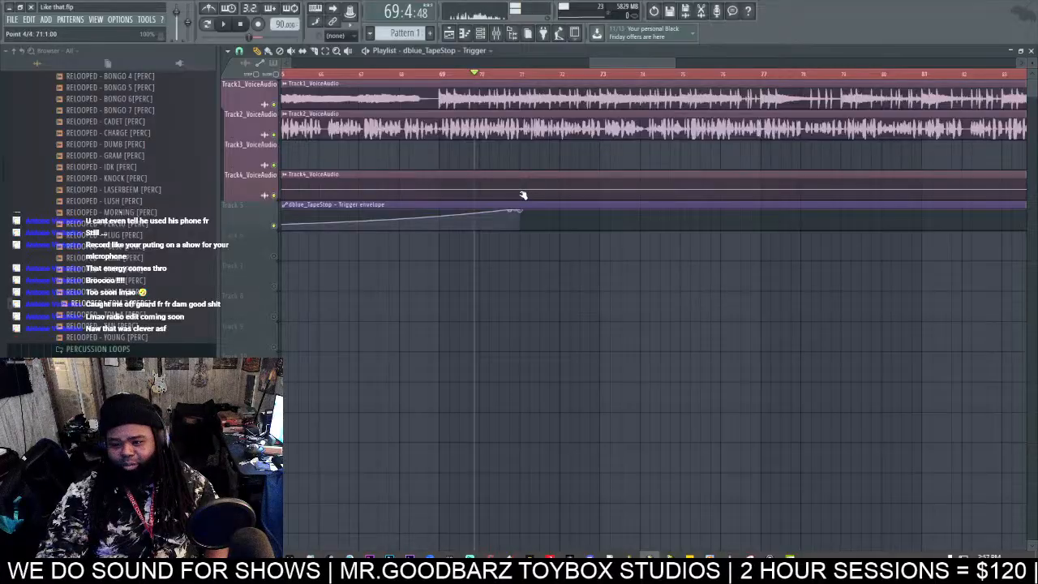
pyautogui.rightClick(507, 228)
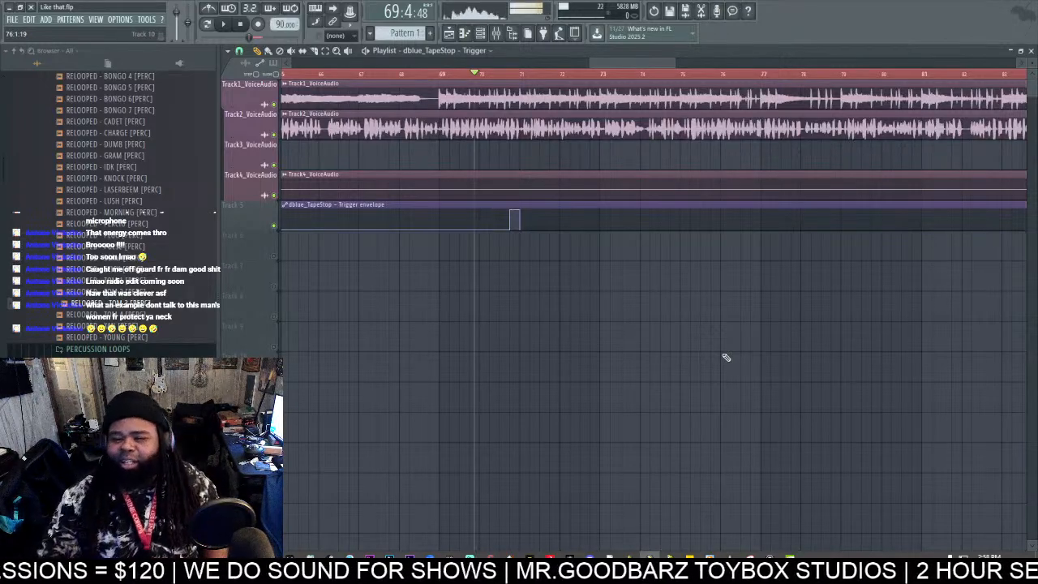
# Step: Play back the vocals from about bar 70 to audition the tape-stop effect and examine the waveforms up to bar 77
pyautogui.press('space')
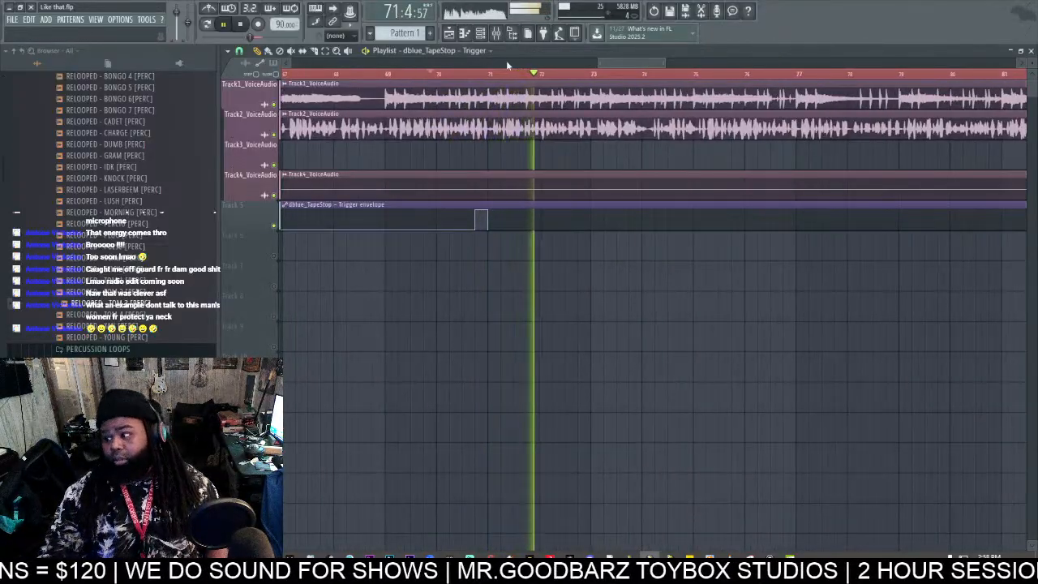
pyautogui.press('space')
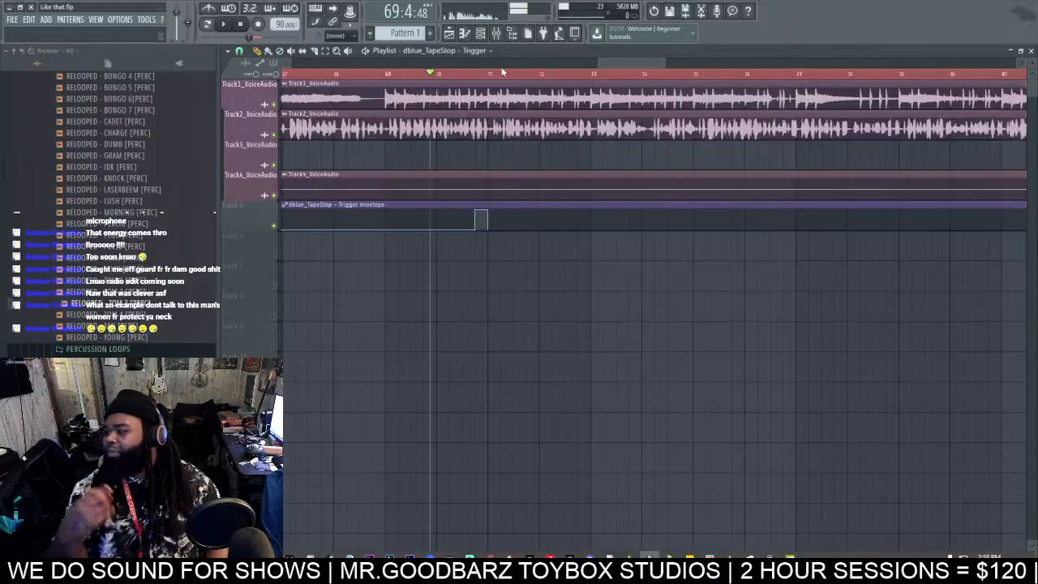
pyautogui.press('space')
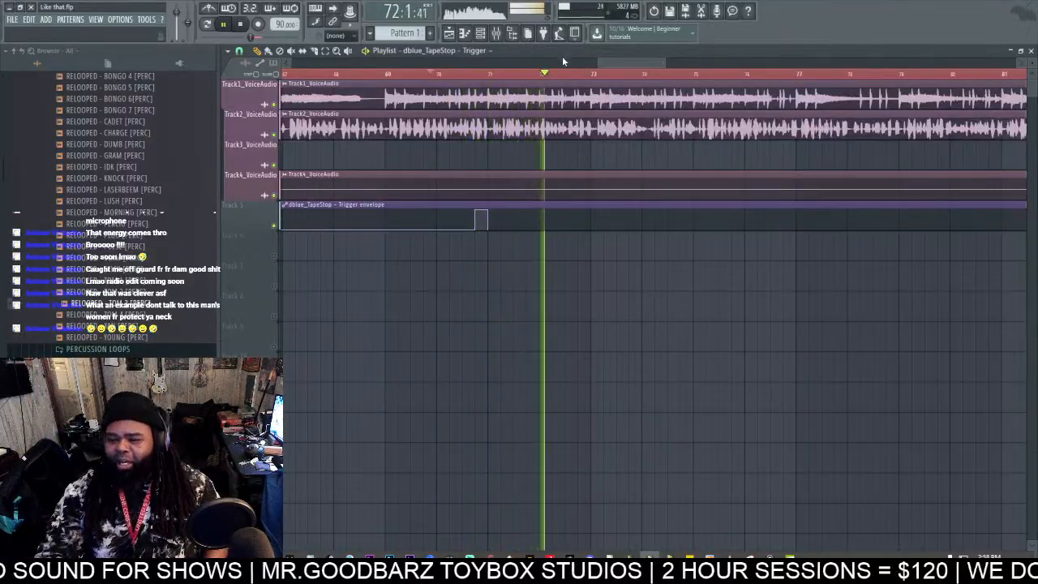
pyautogui.moveTo(607, 64); pyautogui.dragTo(624, 105)
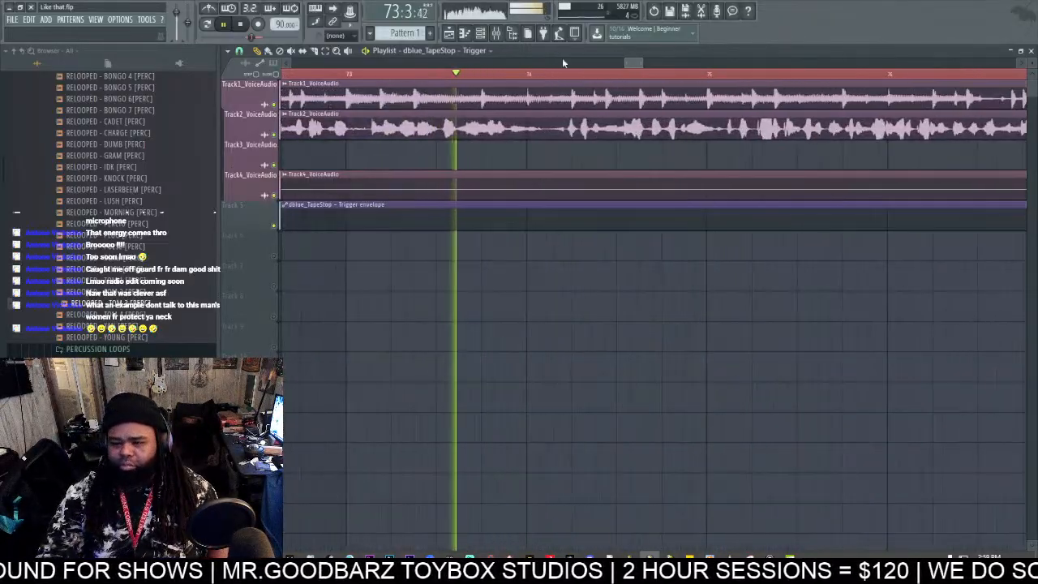
pyautogui.moveTo(633, 63); pyautogui.dragTo(637, 60)
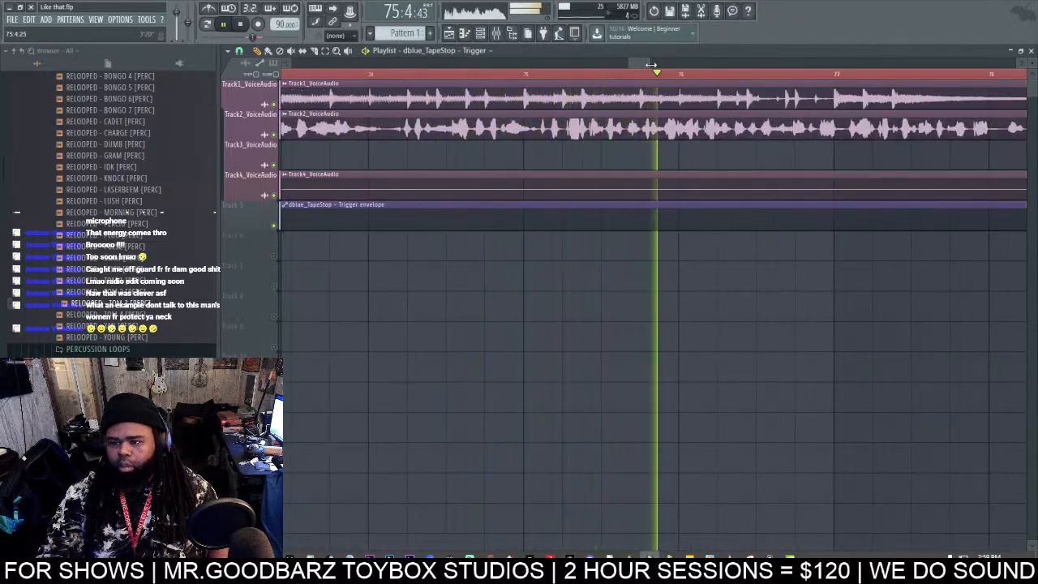
# Step: Place the last dblue_TapeStop Trigger envelope point at the baseline at 76:4:24 and play back from about bar 76
pyautogui.moveTo(645, 63); pyautogui.dragTo(654, 58)
pyautogui.moveTo(483, 227); pyautogui.dragTo(491, 259)
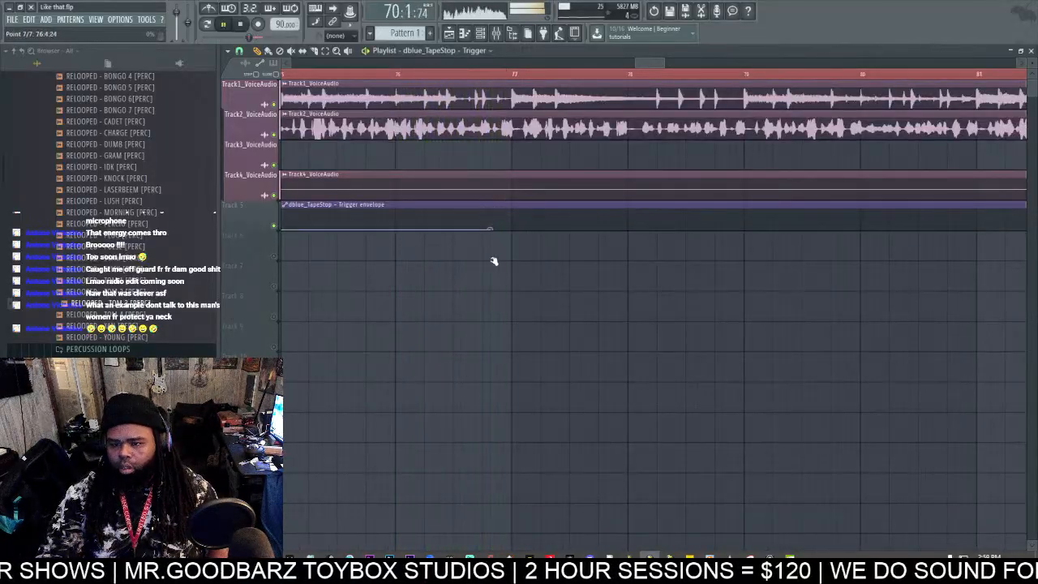
pyautogui.click(438, 74)
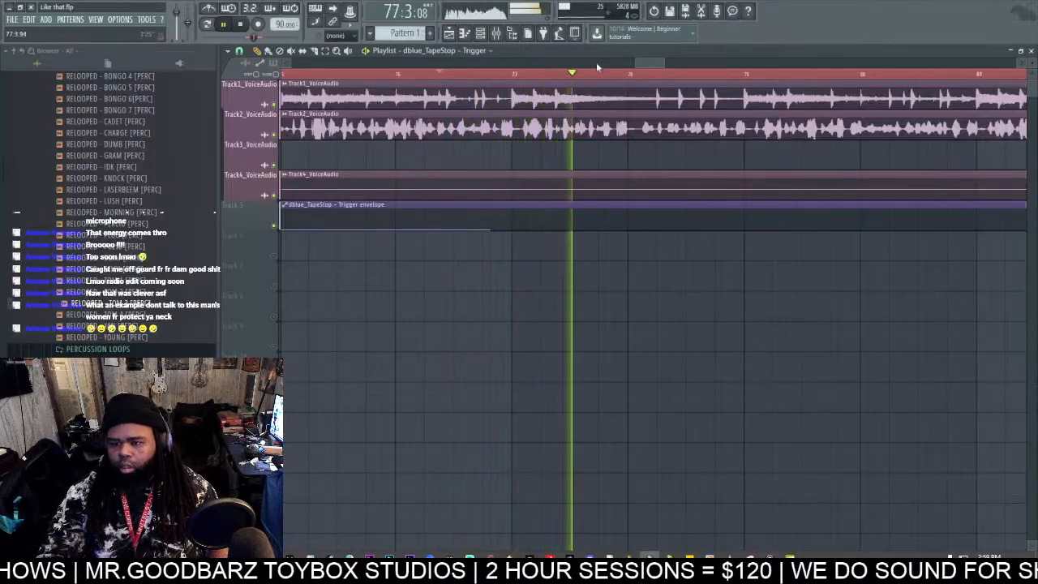
# Step: Trim the Track3_VoiceAudio - Part_2 clip to end at bar 89, and trim its start and the Track2 vocal's end to meet just past bar 87
pyautogui.scroll(-5, 597, 70)
pyautogui.scroll(3, 607, 83)
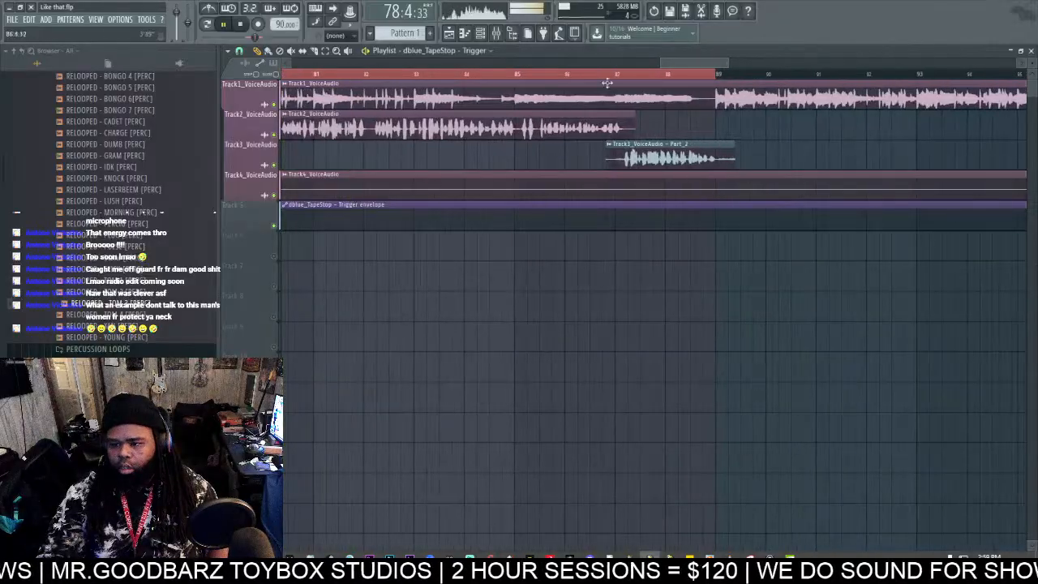
pyautogui.click(609, 143)
pyautogui.moveTo(571, 175); pyautogui.dragTo(572, 155)
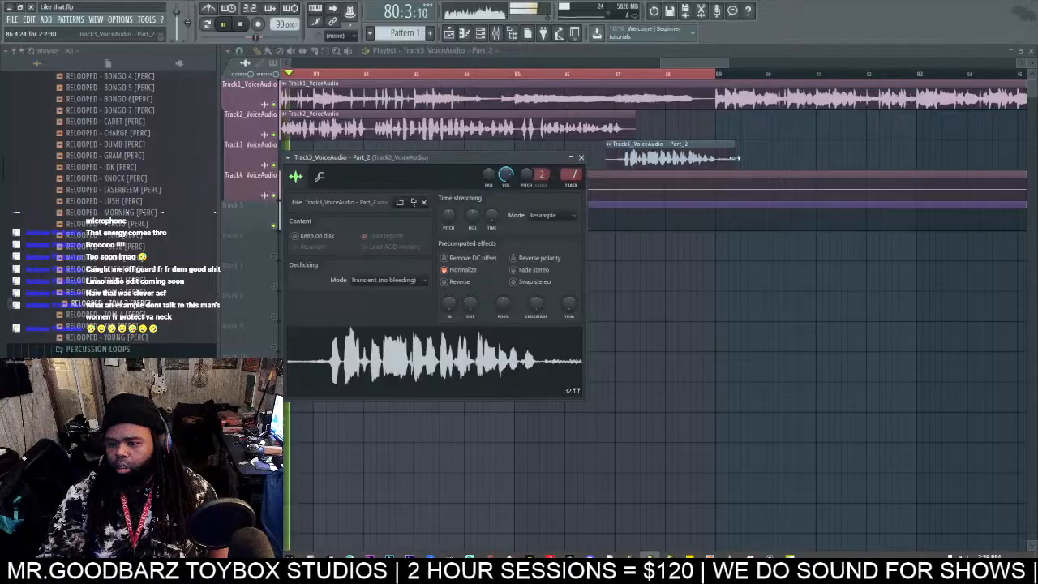
pyautogui.moveTo(737, 163); pyautogui.dragTo(718, 170)
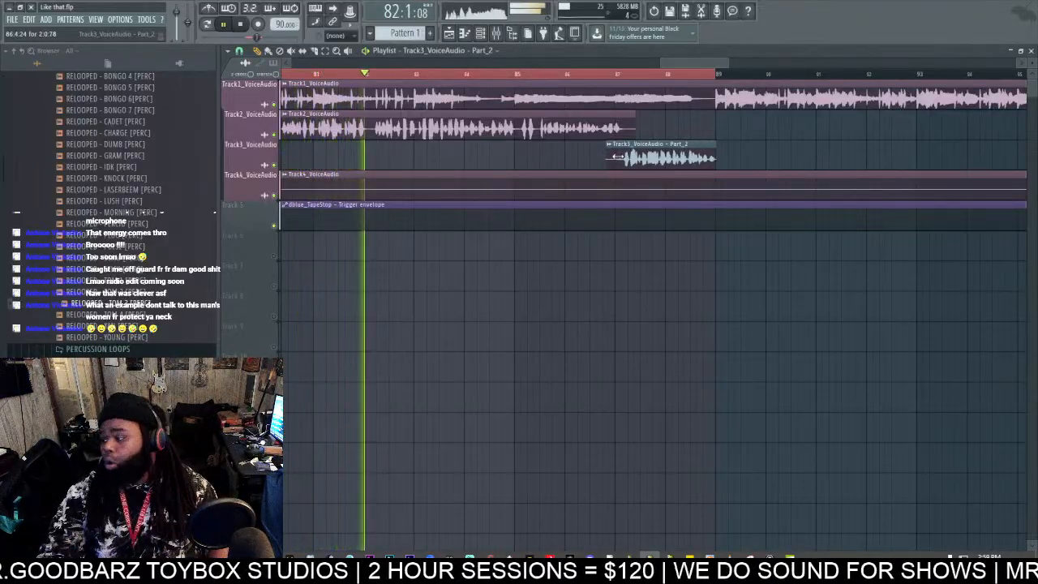
pyautogui.moveTo(616, 157)
pyautogui.mouseDown()
pyautogui.moveTo(626, 173)
pyautogui.moveTo(632, 134)
pyautogui.moveTo(619, 140)
pyautogui.mouseUp()
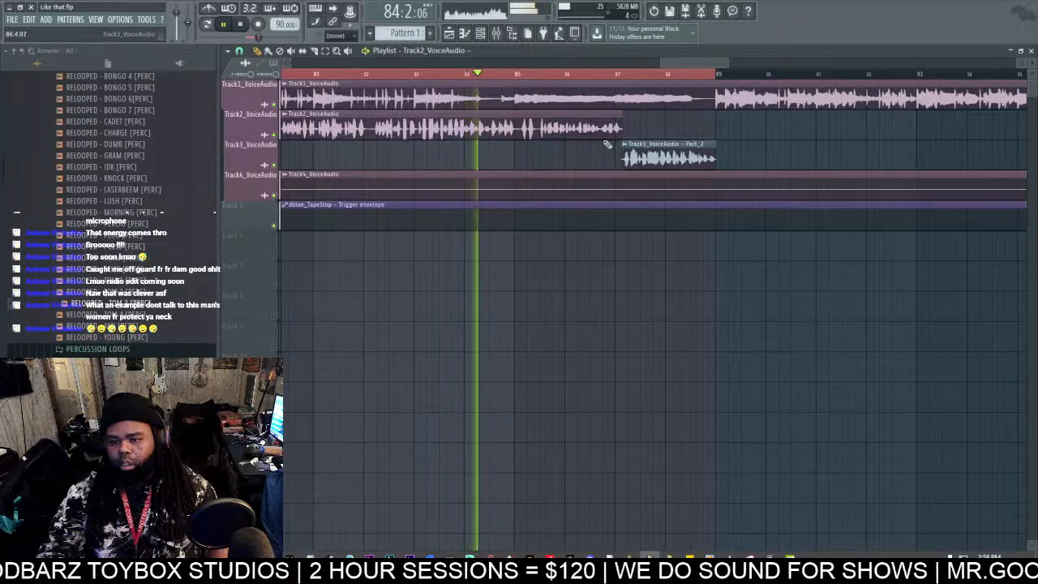
# Step: Audition the vocals from about bar 84 through bar 88 with the snap on 1/4 beat, and stop playback
pyautogui.scroll(3, 519, 68)
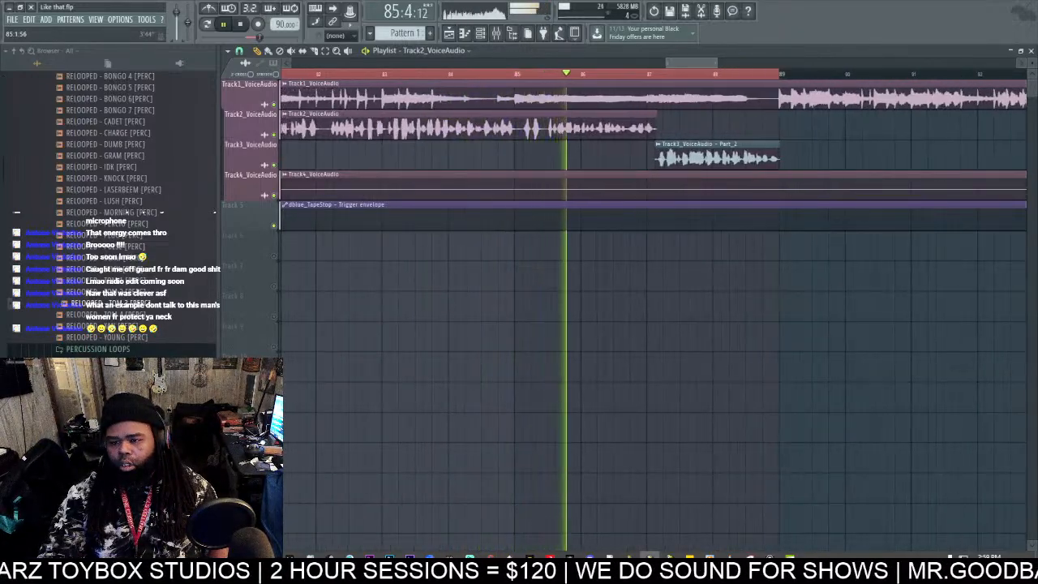
pyautogui.scroll(8, 535, 68)
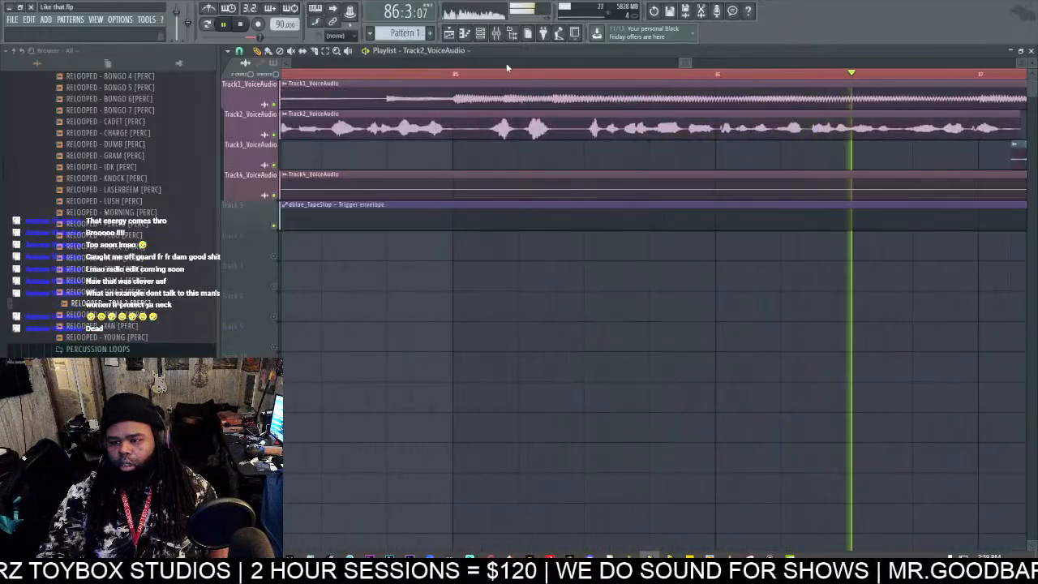
pyautogui.click(239, 51)
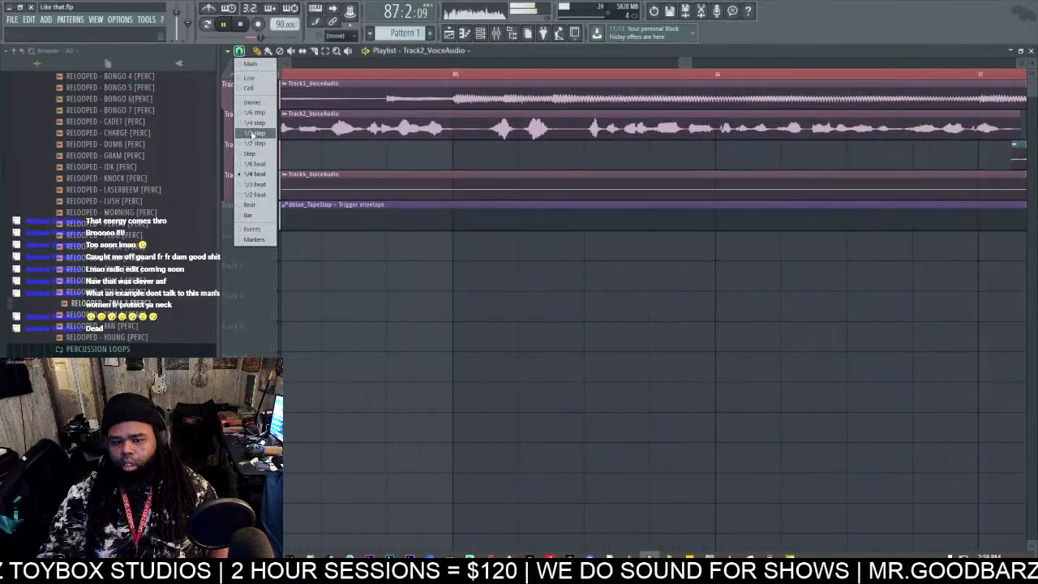
pyautogui.click(255, 174)
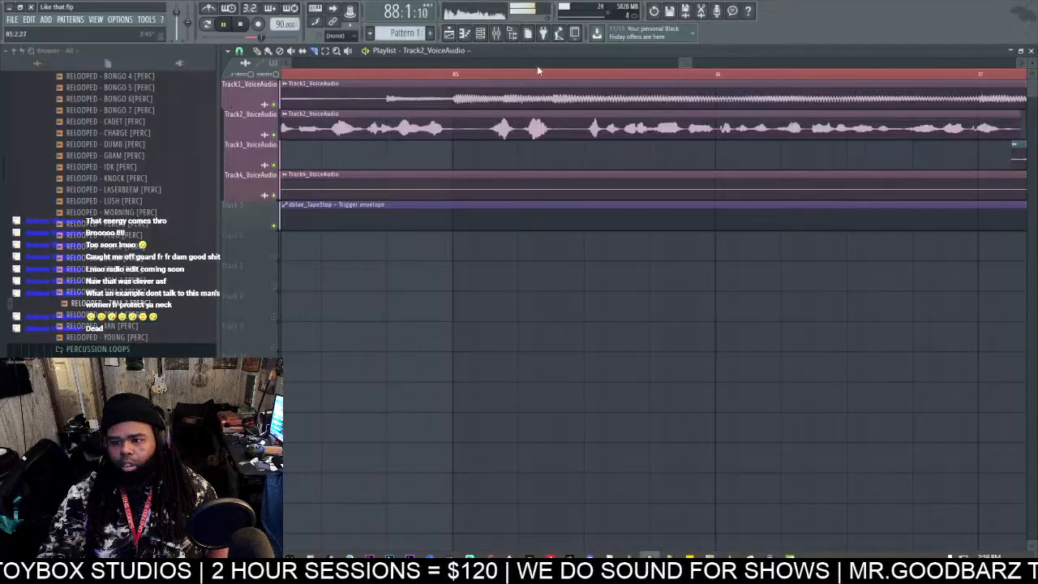
pyautogui.scroll(-5, 537, 65)
pyautogui.scroll(-3, 542, 63)
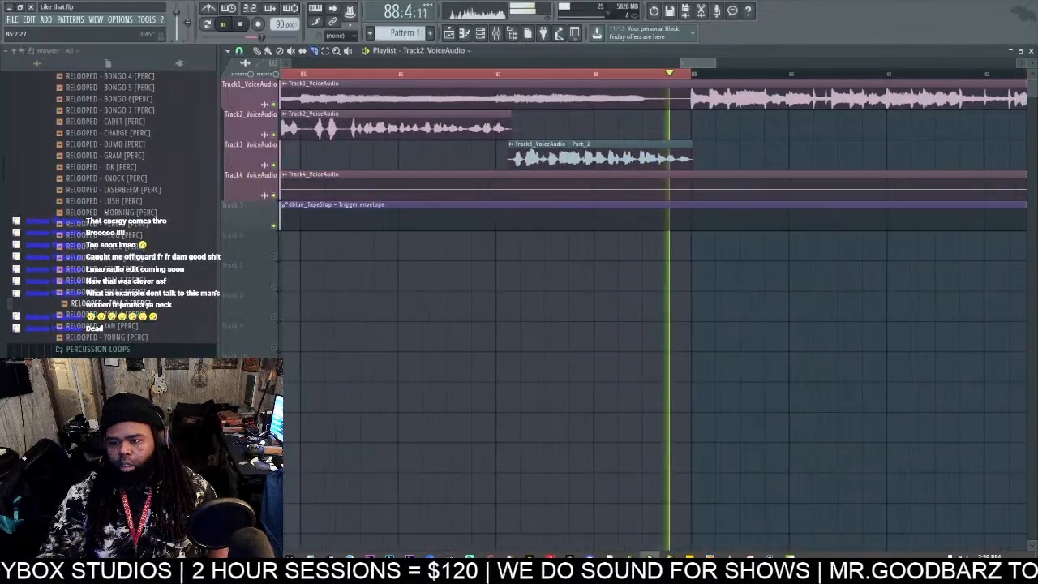
pyautogui.press('space')
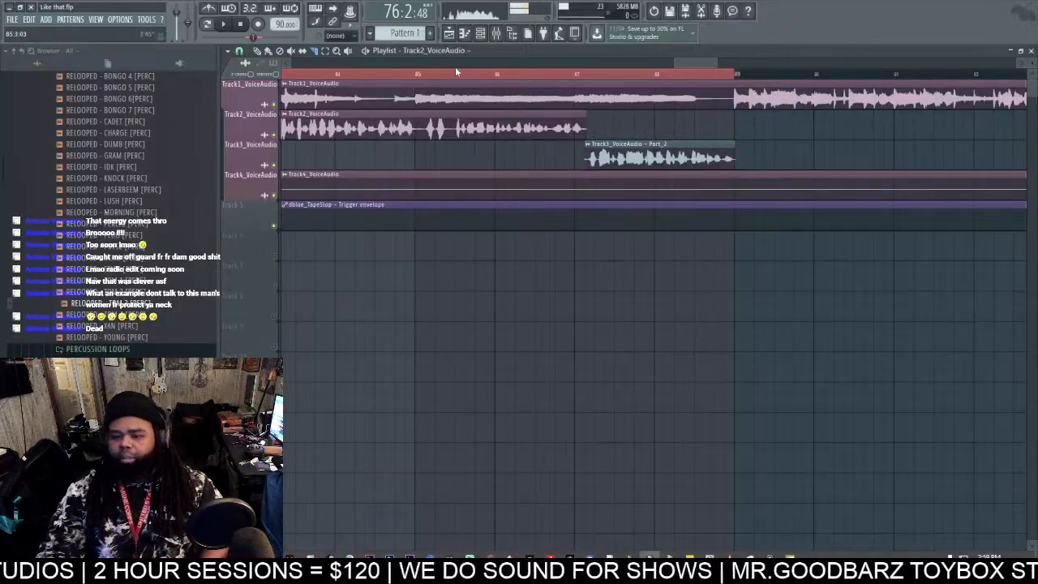
# Step: With 1/2 step snap, slice the Track2 vocal hit around 85:3, repeat it twice just before as a stutter, and play it back
pyautogui.scroll(5, 457, 71)
pyautogui.scroll(2, 456, 65)
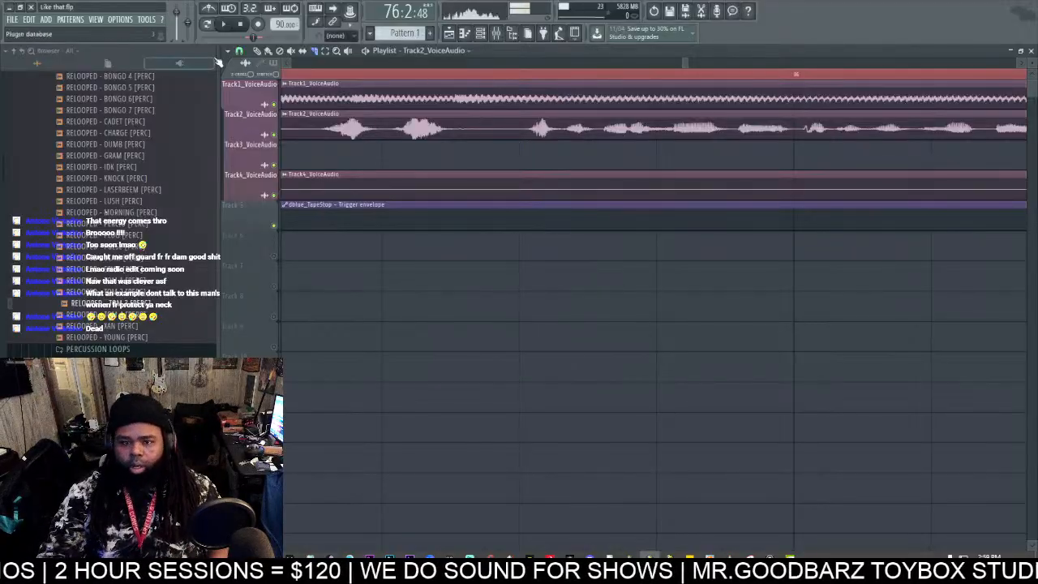
pyautogui.click(247, 50)
pyautogui.click(256, 146)
pyautogui.moveTo(524, 143)
pyautogui.mouseDown()
pyautogui.moveTo(538, 135)
pyautogui.moveTo(448, 133)
pyautogui.moveTo(491, 136)
pyautogui.mouseUp()
pyautogui.rightClick(480, 137)
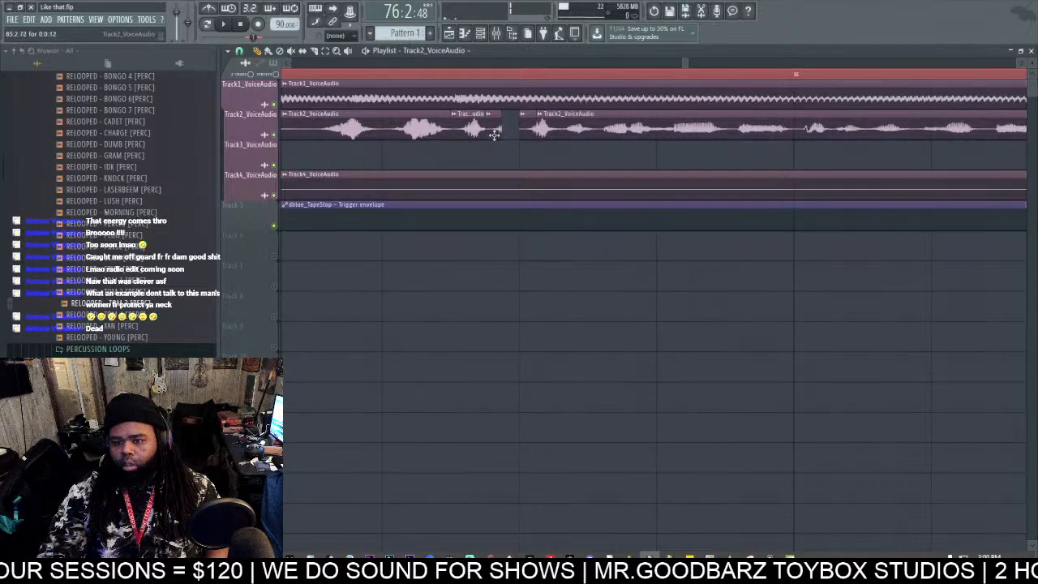
pyautogui.click(502, 133)
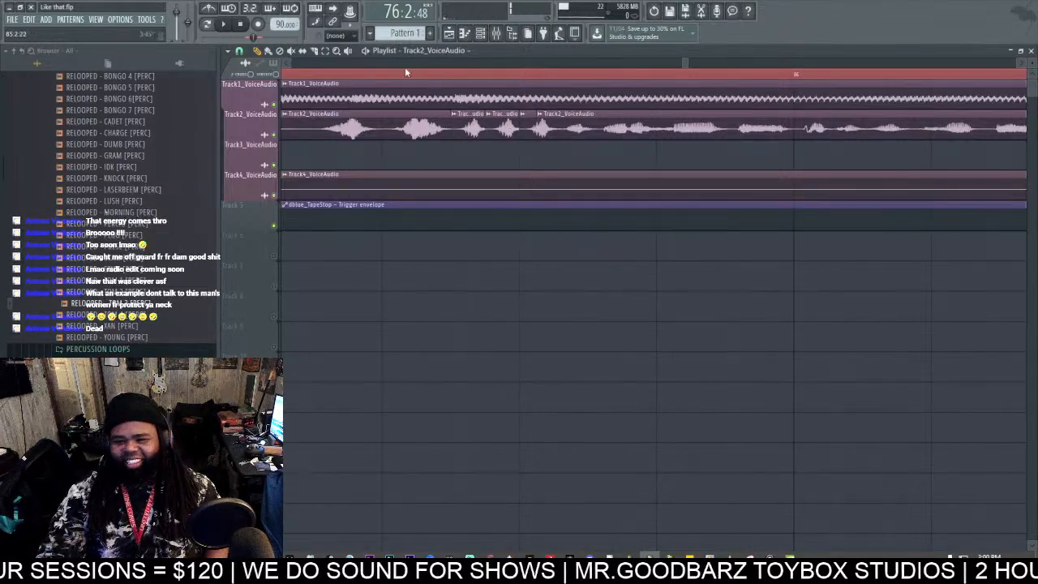
pyautogui.press('space')
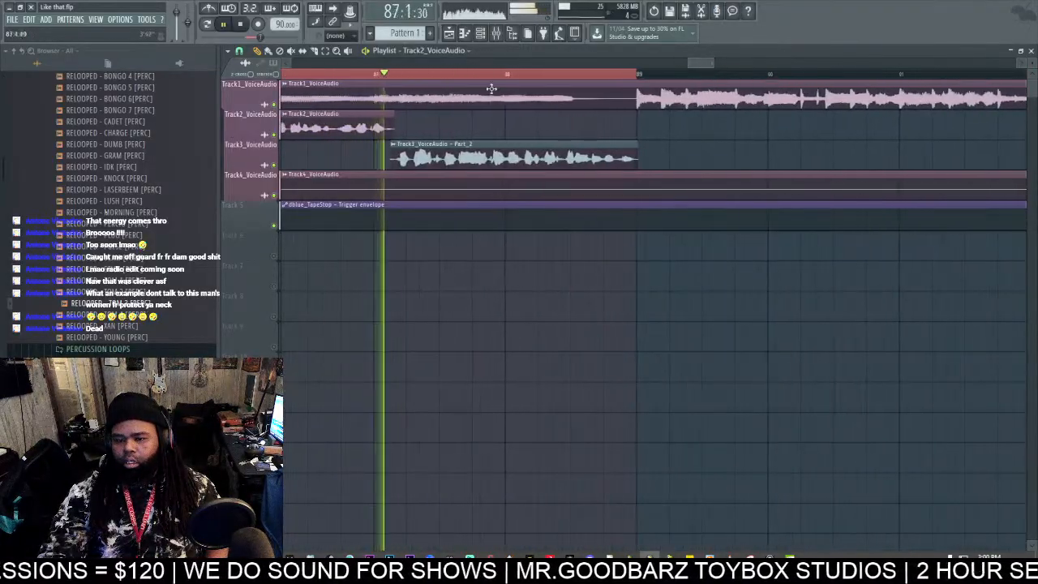
# Step: Stop playback and route the Track3_VoiceAudio - Part_2 clip to the free mixer track Insert 8
pyautogui.doubleClick(479, 158)
pyautogui.press('F9')
pyautogui.click(512, 147)
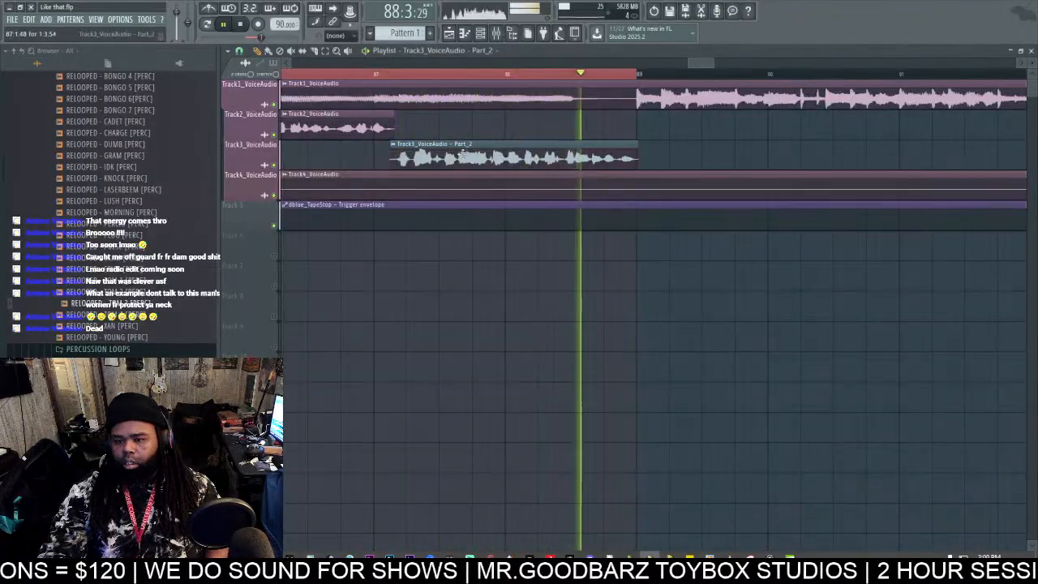
pyautogui.click(394, 145)
pyautogui.press('space')
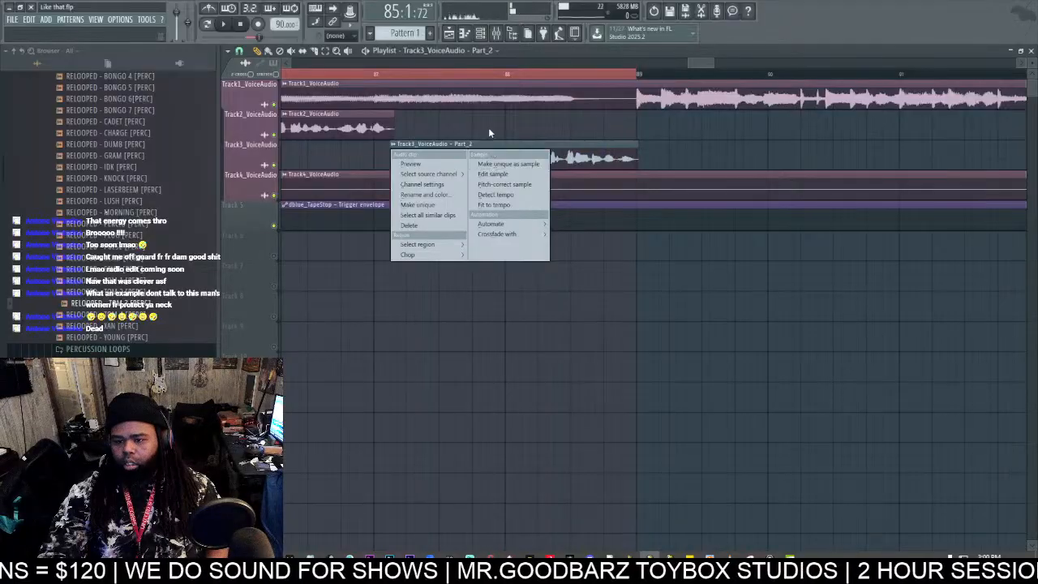
pyautogui.click(489, 132)
pyautogui.doubleClick(468, 154)
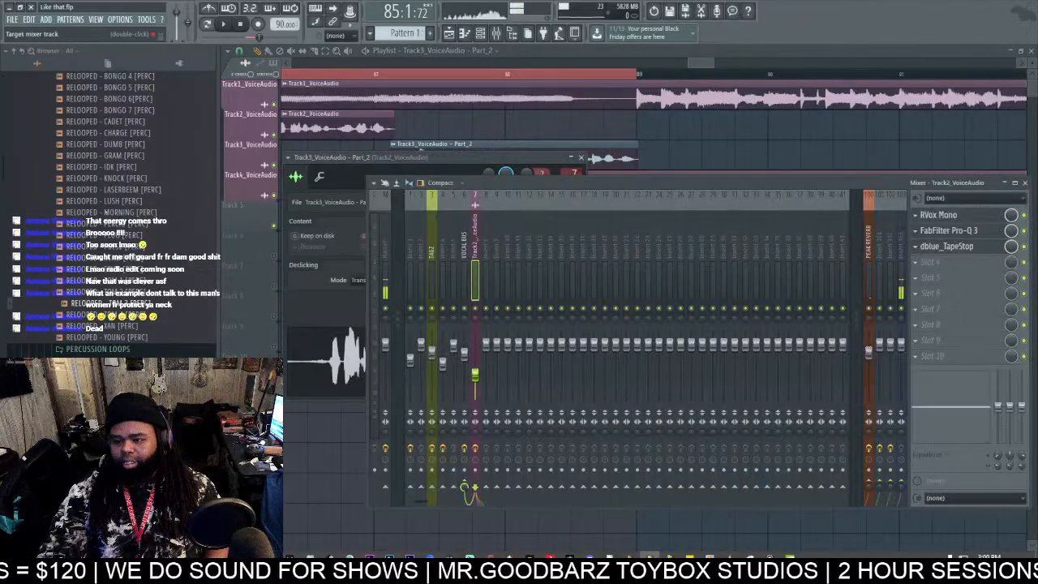
pyautogui.press('F9')
# Step: Find and load Vocoflex in the first effect slot of Insert 8, declining its update
pyautogui.click(916, 216)
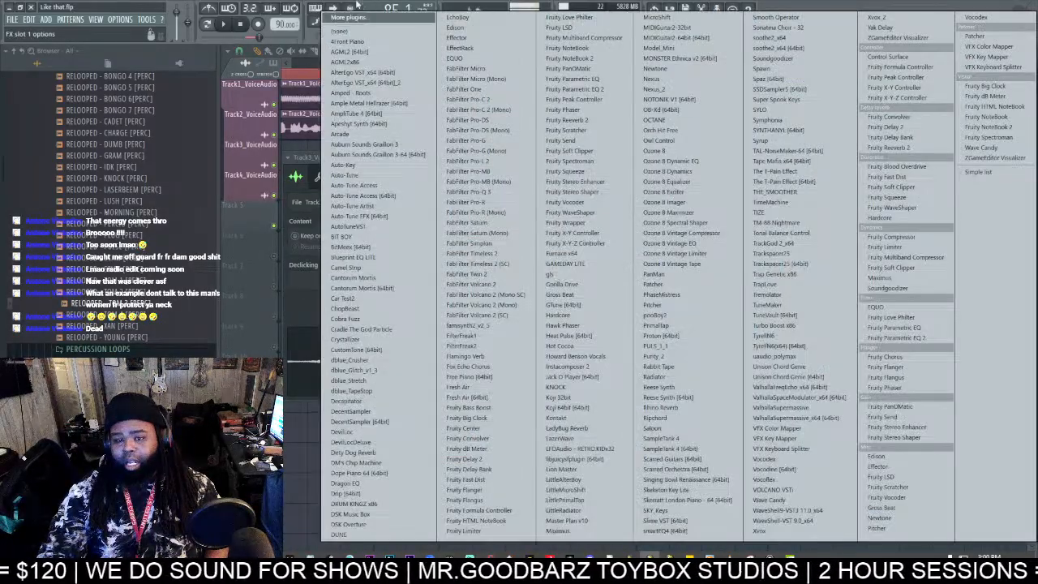
pyautogui.click(364, 17)
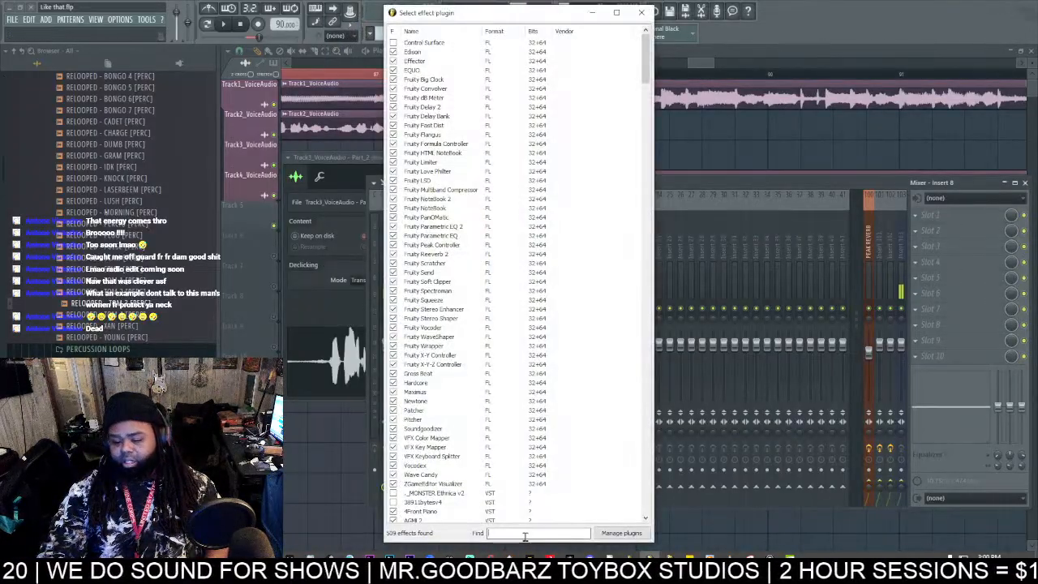
pyautogui.write('ocal')
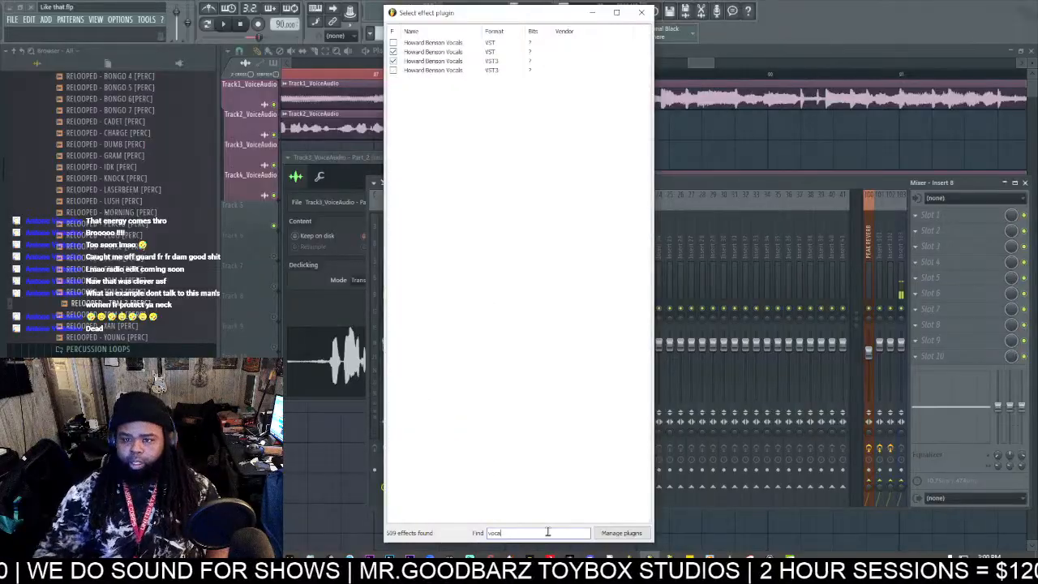
pyautogui.press('BackSpace')
pyautogui.press('BackSpace')
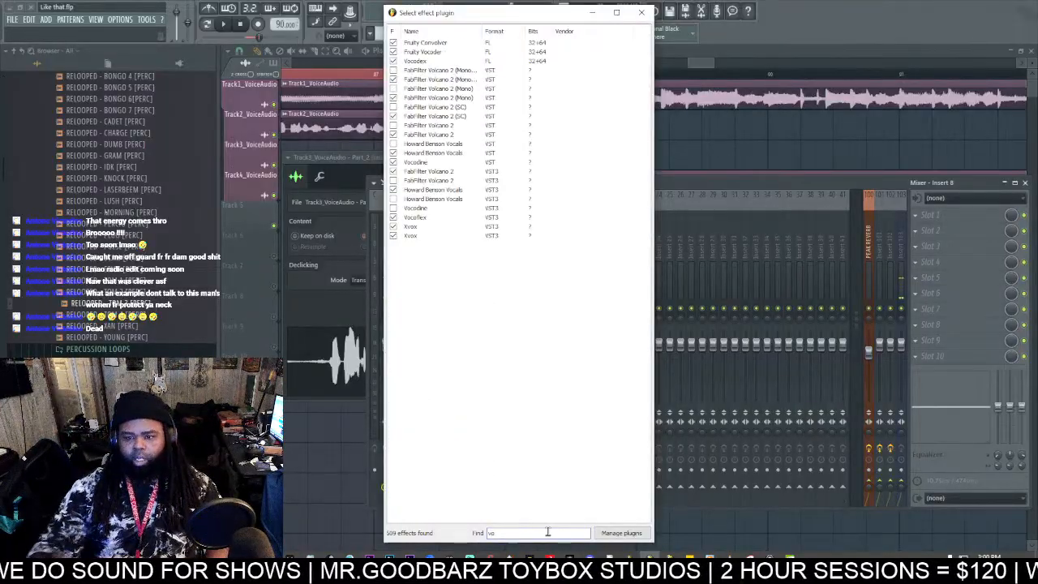
pyautogui.doubleClick(422, 217)
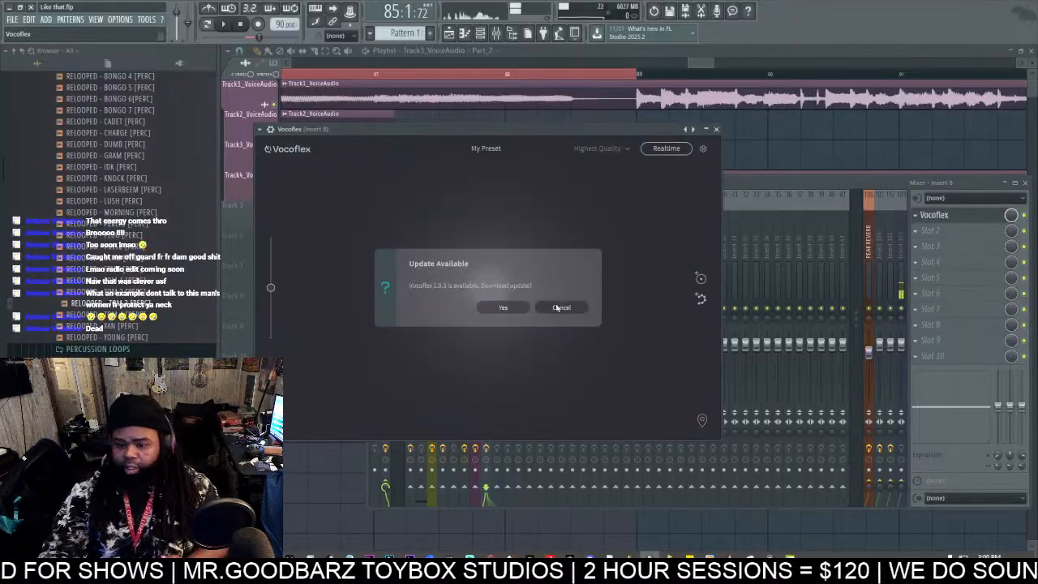
pyautogui.click(562, 309)
pyautogui.moveTo(471, 133); pyautogui.dragTo(721, 134)
# Step: Add the Deep Female RnB voice in Vocoflex and move the voice target slightly upward beside its curve
pyautogui.click(742, 154)
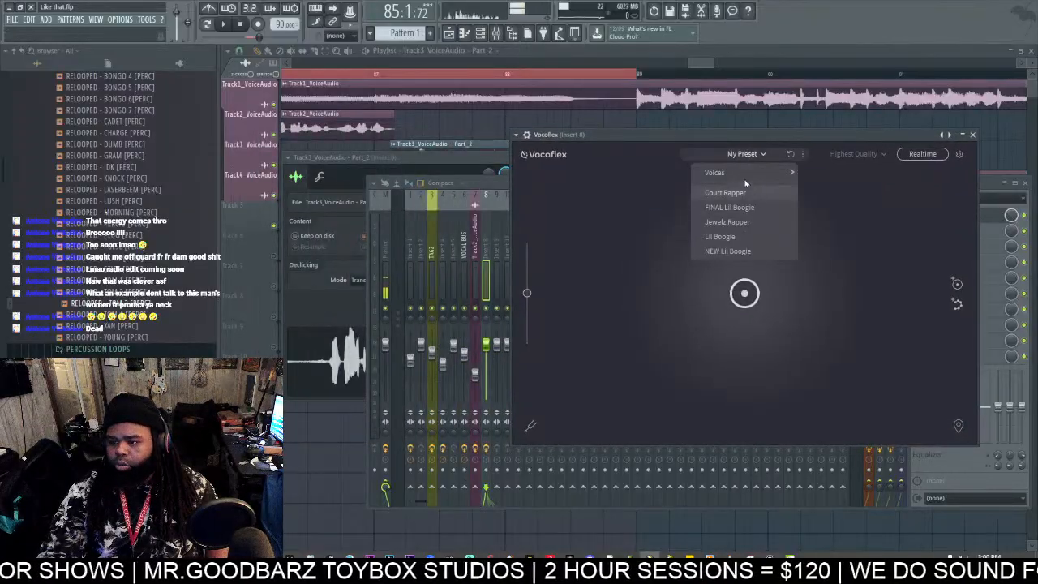
pyautogui.moveTo(743, 172)
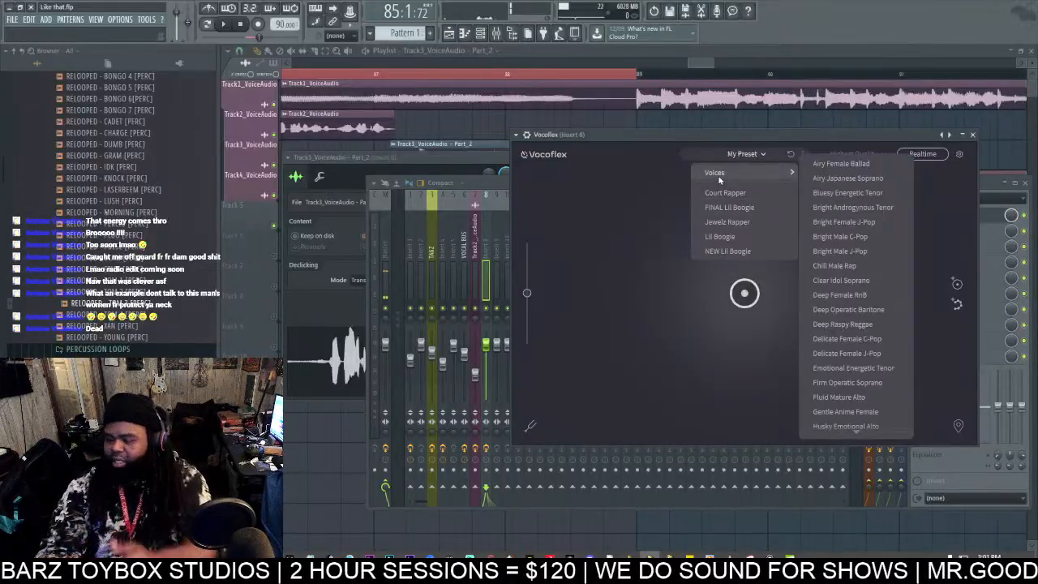
pyautogui.click(865, 296)
pyautogui.moveTo(744, 293); pyautogui.dragTo(746, 261)
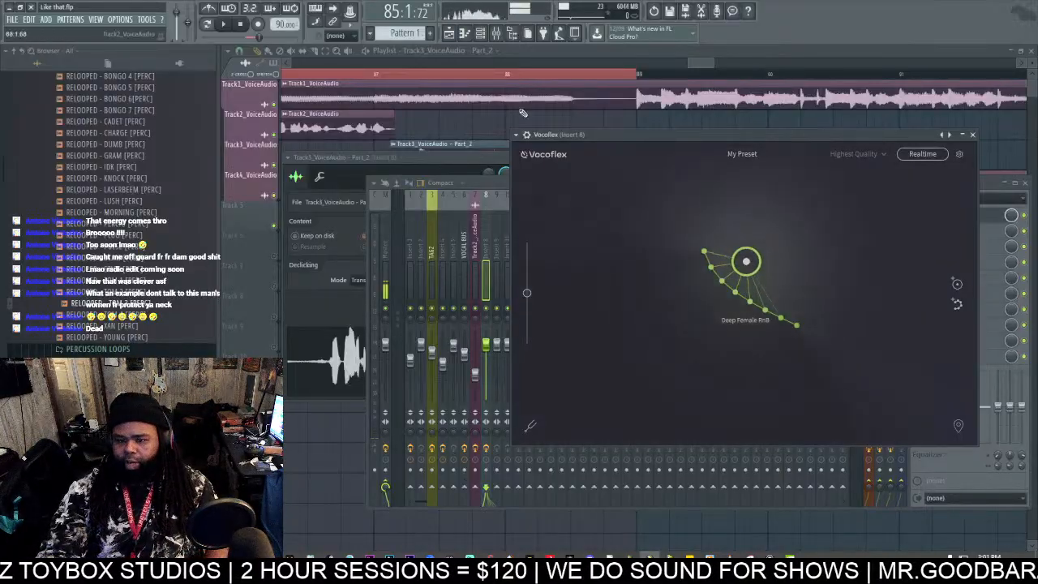
# Step: Solo the Track3_VoiceAudio track and start playback from bar 87
pyautogui.click(378, 75)
pyautogui.rightClick(275, 165)
pyautogui.press('space')
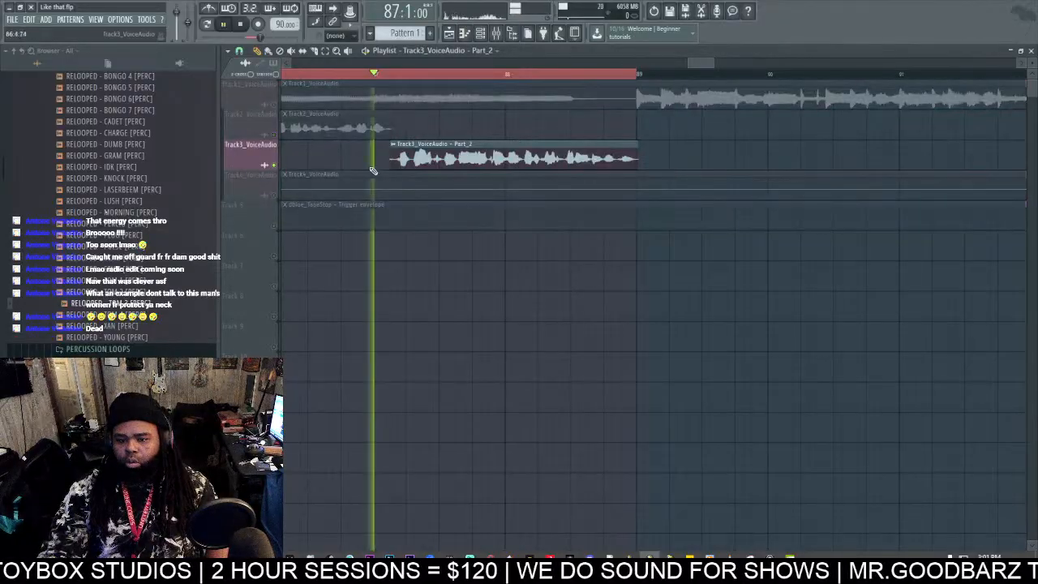
# Step: Reopen Vocoflex on Insert 8 and raise its pitch shift to +12
pyautogui.click(496, 32)
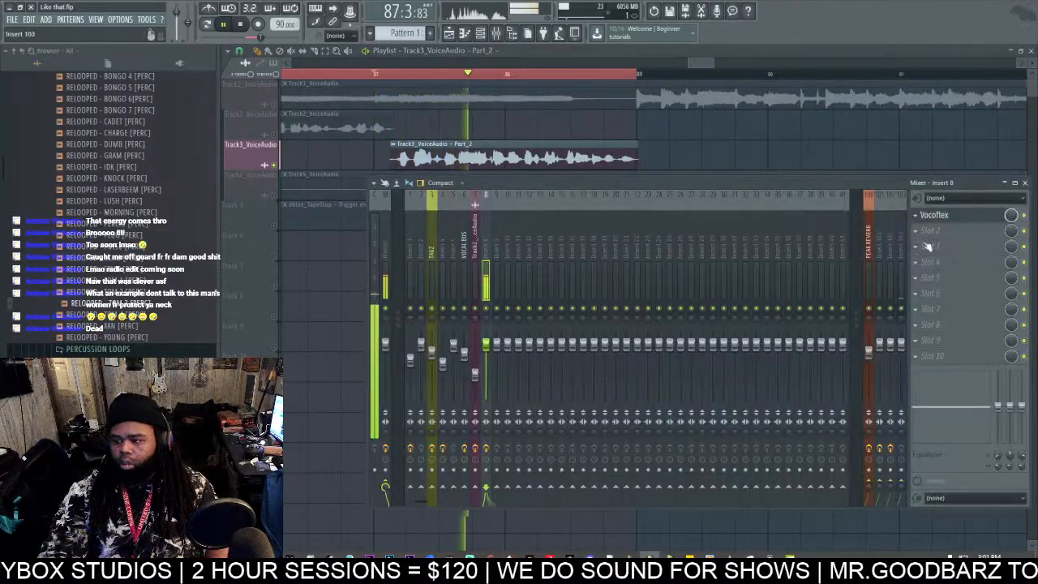
pyautogui.click(957, 217)
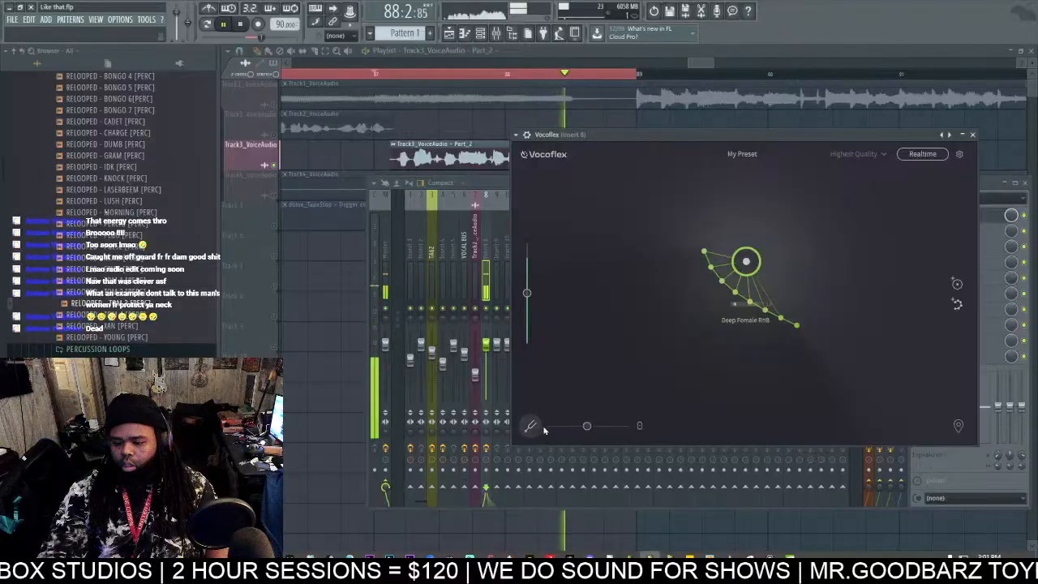
pyautogui.moveTo(589, 428)
pyautogui.mouseDown()
pyautogui.moveTo(621, 427)
pyautogui.moveTo(598, 428)
pyautogui.moveTo(606, 431)
pyautogui.mouseUp()
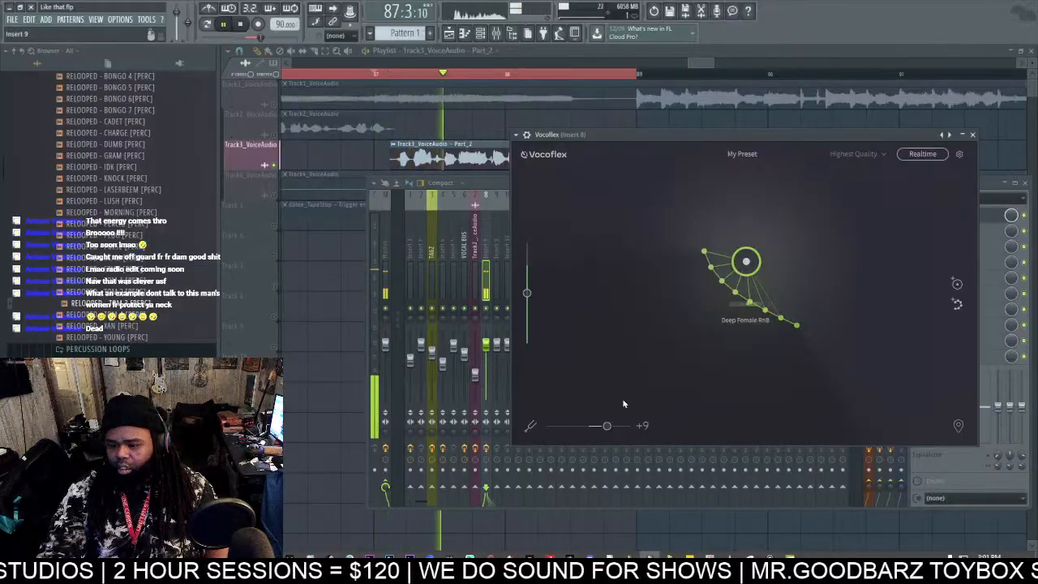
pyautogui.moveTo(607, 425); pyautogui.dragTo(612, 427)
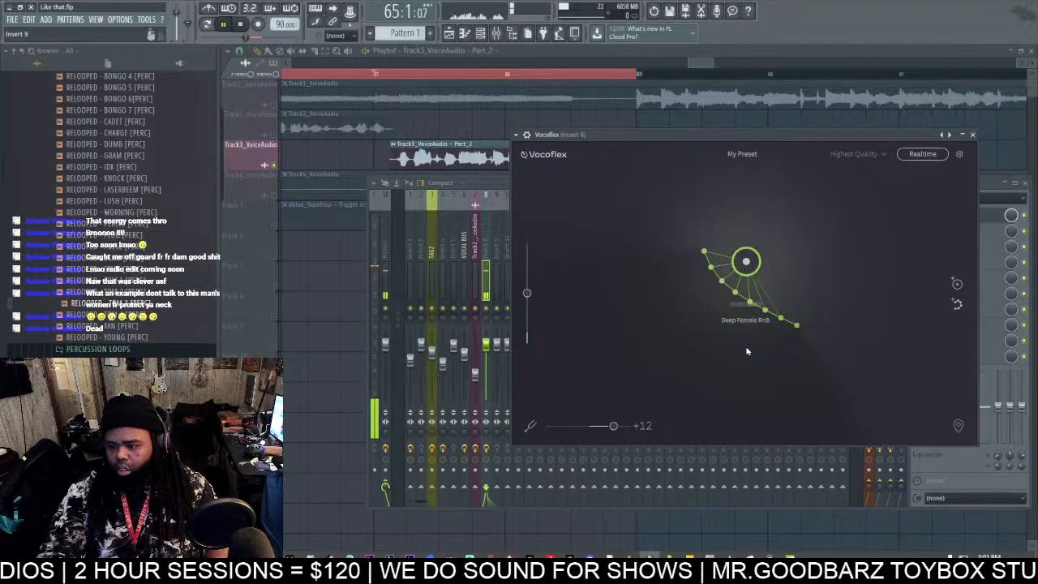
# Step: Add the Delicate Female J-Pop voice in Vocoflex and move the voice target to the lower end of its curve
pyautogui.click(742, 153)
pyautogui.moveTo(738, 172)
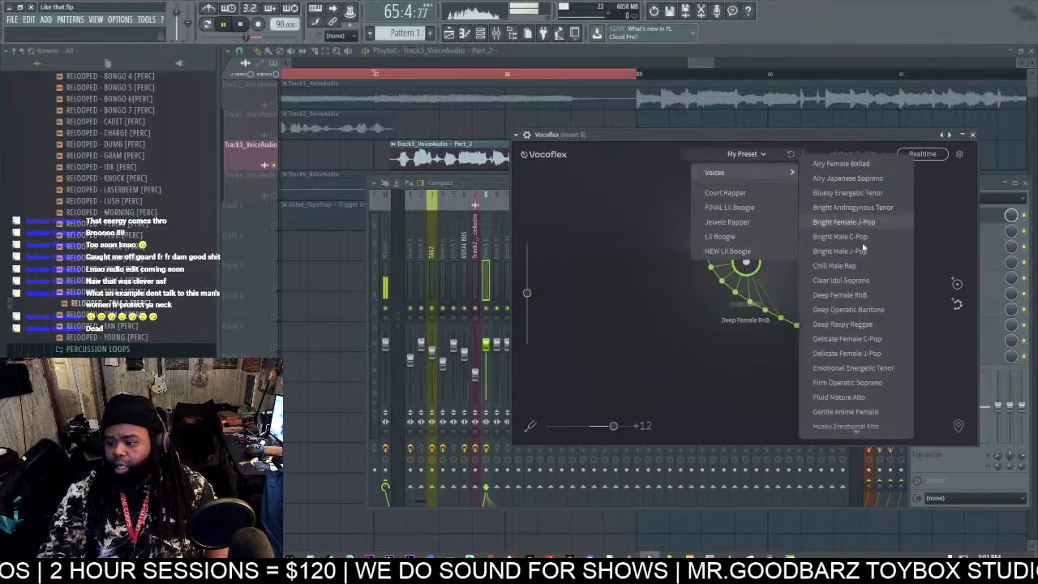
pyautogui.click(846, 353)
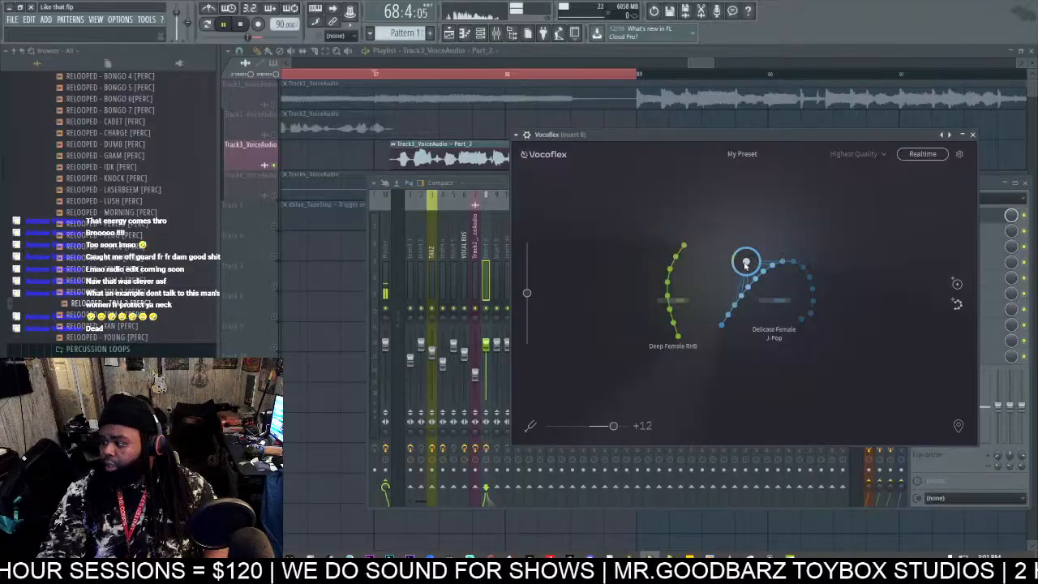
pyautogui.moveTo(745, 262); pyautogui.dragTo(721, 310)
# Step: Add the Poppy Female RnB voice in Vocoflex and move the voice target slightly down towards its curve
pyautogui.click(742, 155)
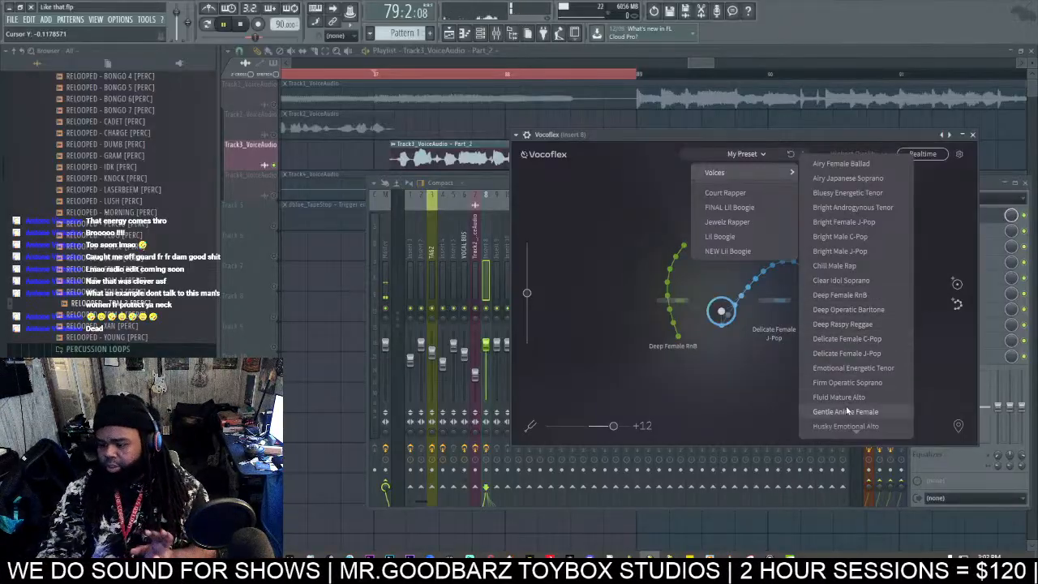
pyautogui.scroll(-5, 848, 405)
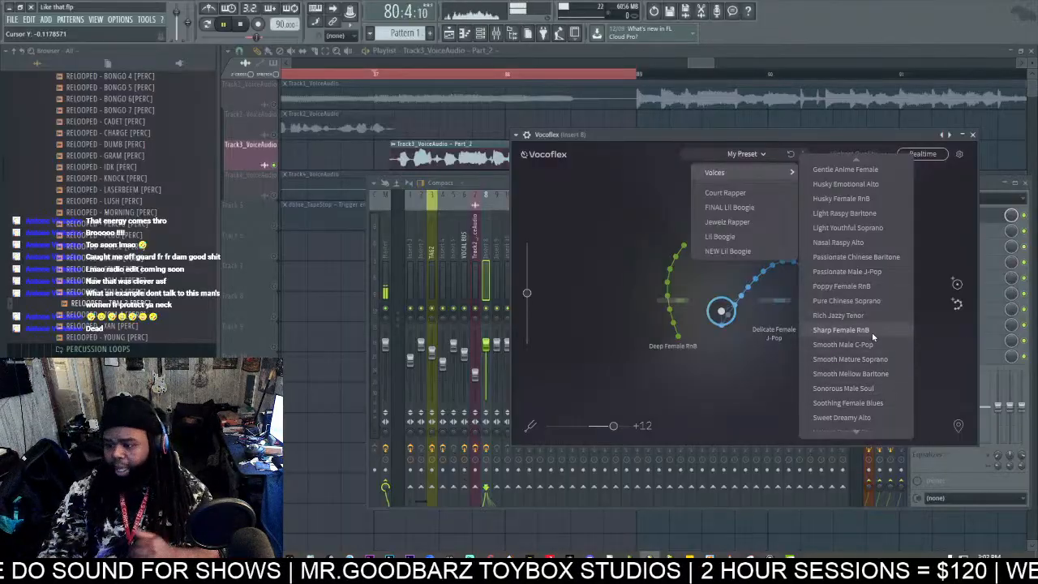
pyautogui.click(876, 288)
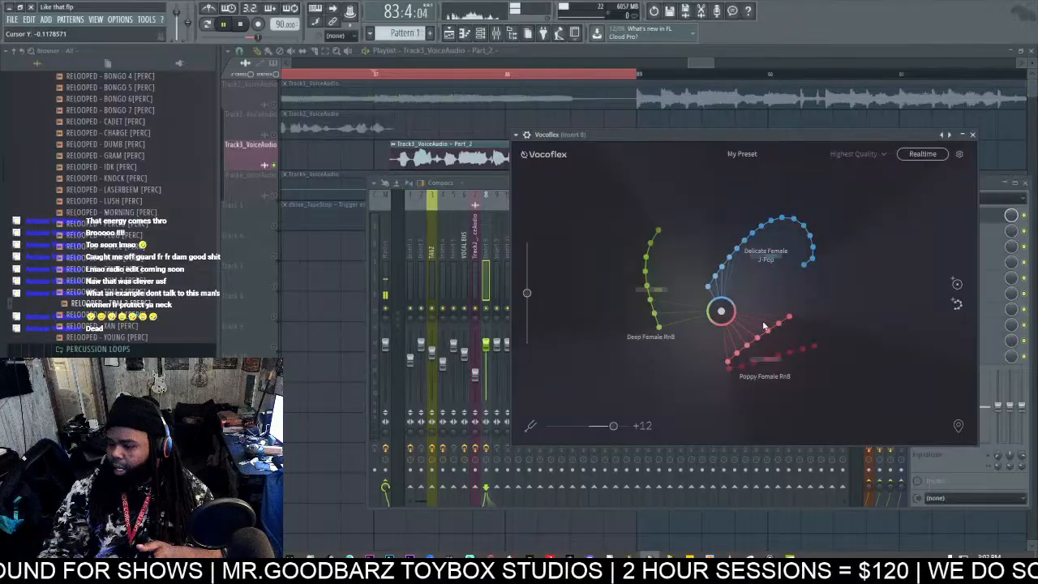
pyautogui.moveTo(723, 311)
pyautogui.mouseDown()
pyautogui.moveTo(779, 263)
pyautogui.moveTo(758, 323)
pyautogui.moveTo(762, 350)
pyautogui.moveTo(683, 310)
pyautogui.moveTo(723, 322)
pyautogui.mouseUp()
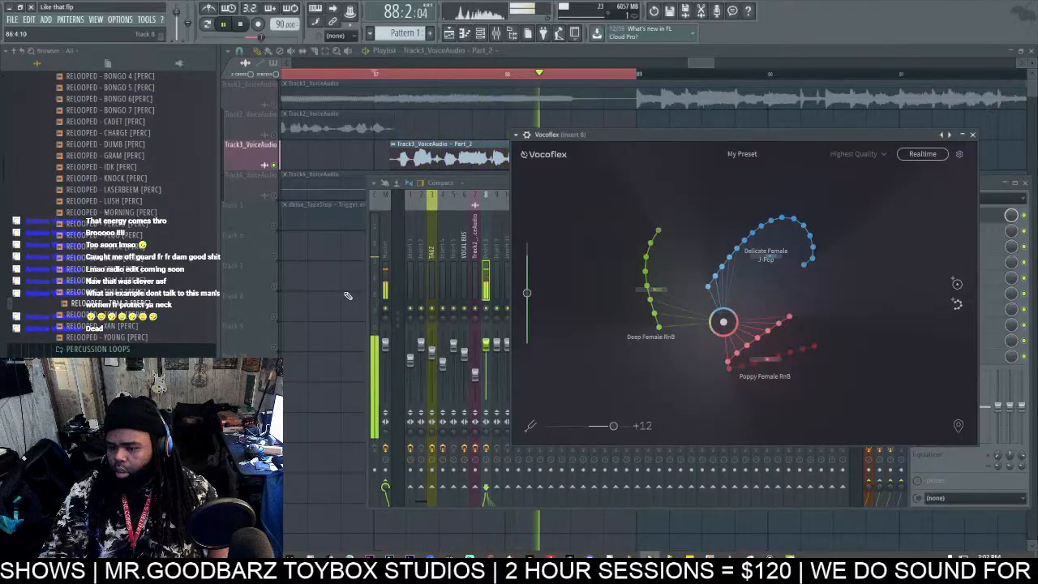
# Step: Lower the Insert 8 fader slightly and load Edison into the insert's second effect slot
pyautogui.click(486, 192)
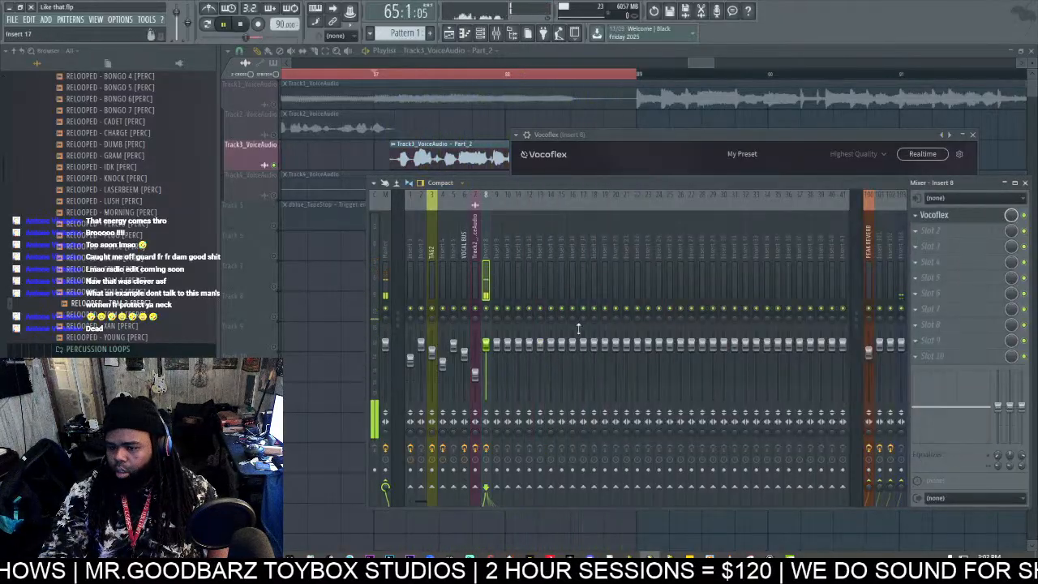
pyautogui.moveTo(485, 343); pyautogui.dragTo(489, 363)
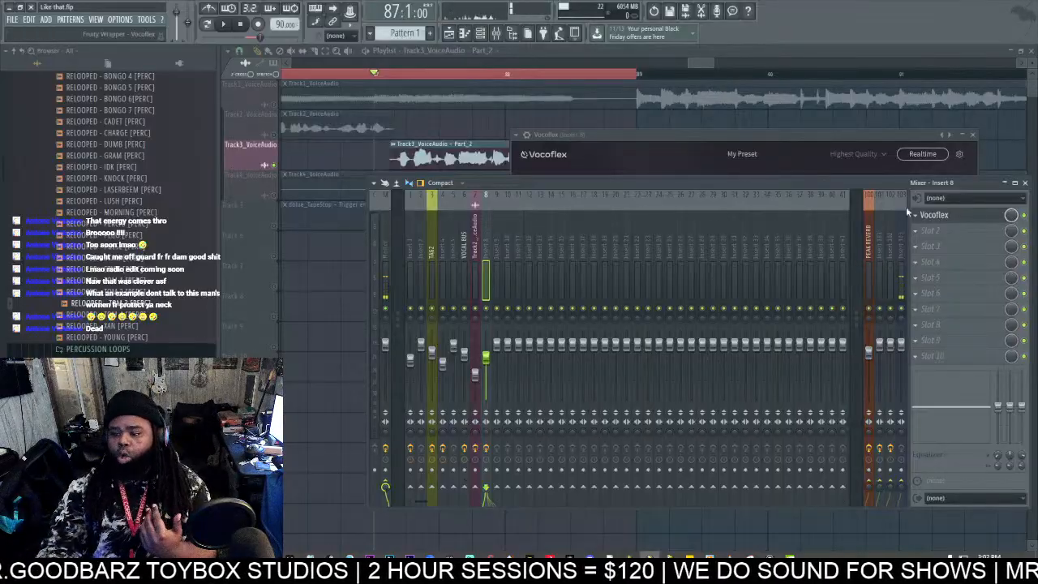
pyautogui.click(932, 231)
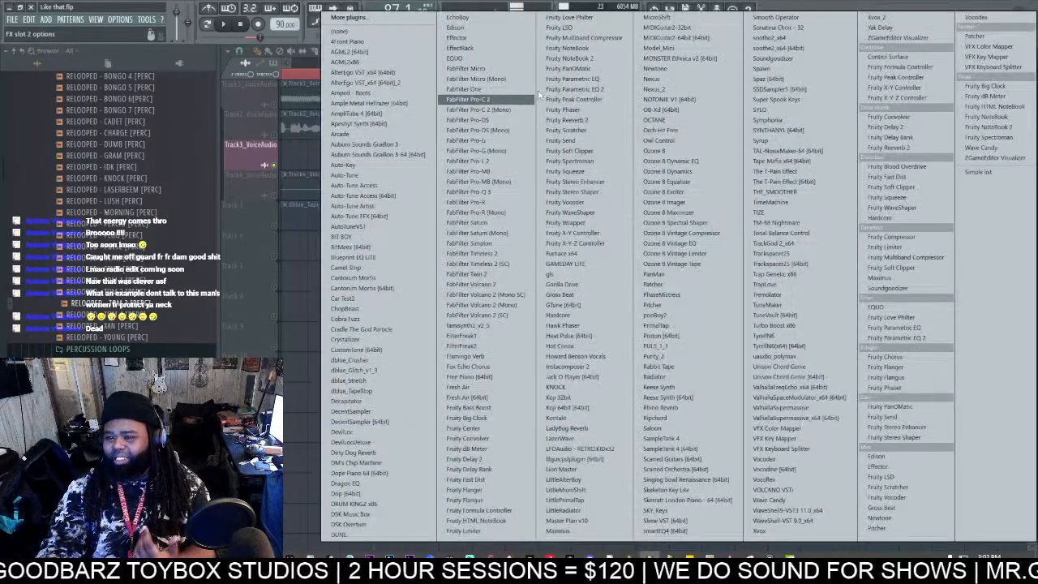
pyautogui.click(459, 27)
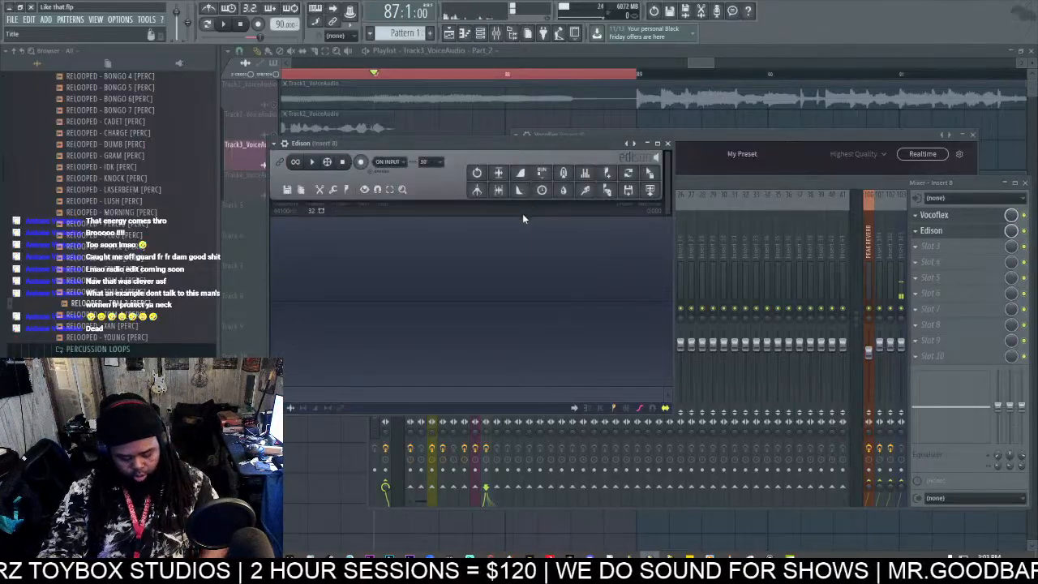
# Step: Save the project
pyautogui.hotkey('ctrl', 's')
pyautogui.click(633, 328)
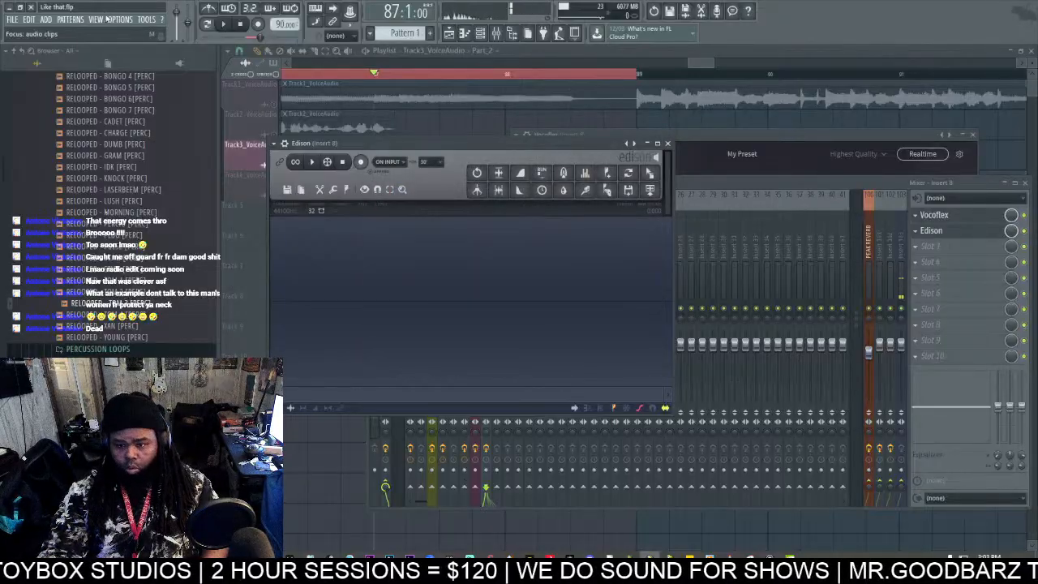
pyautogui.hotkey('ctrl', 's')
pyautogui.click(649, 328)
pyautogui.click(12, 19)
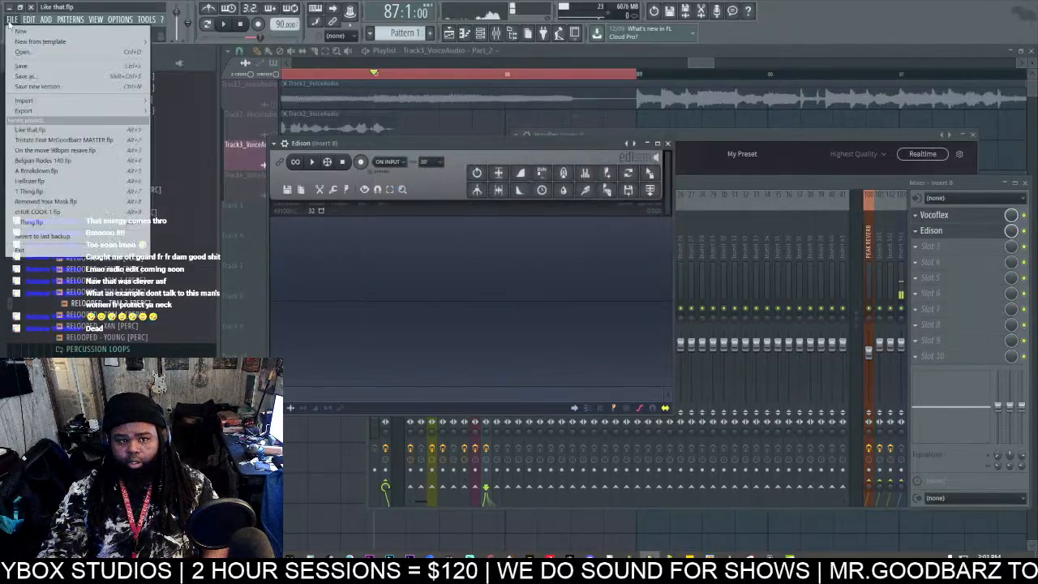
pyautogui.press('Escape')
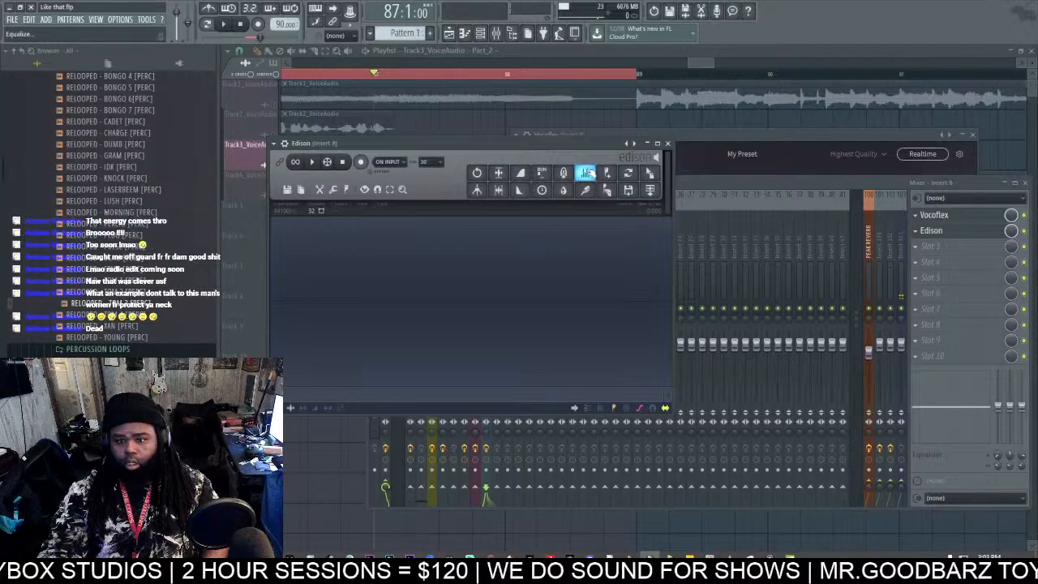
# Step: Record the transformed vocal on Insert 8 into Edison from bar 87 and place the recording on Track 6 at bar 87
pyautogui.click(934, 233)
pyautogui.click(934, 232)
pyautogui.click(361, 162)
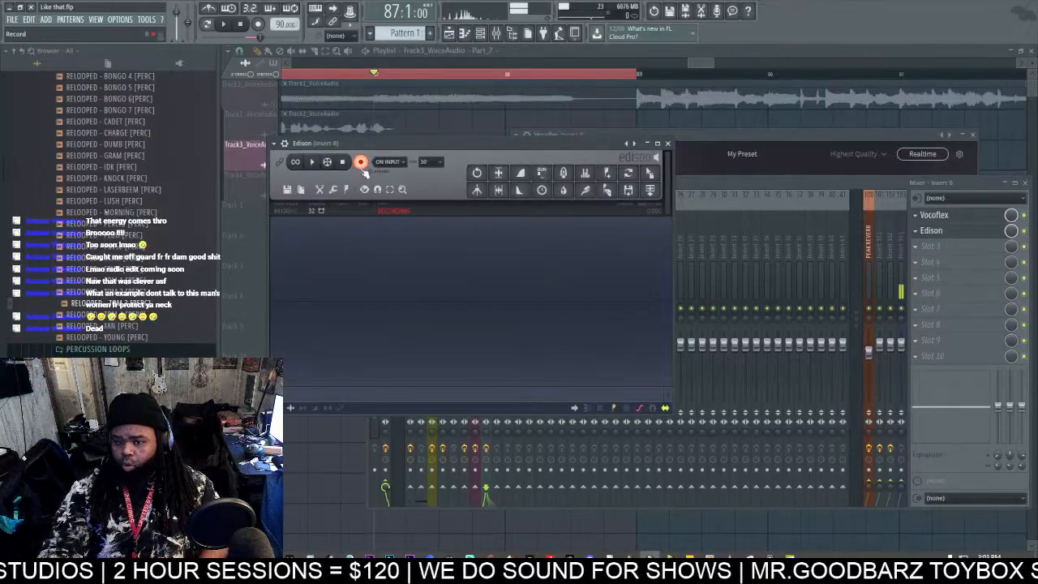
pyautogui.click(226, 26)
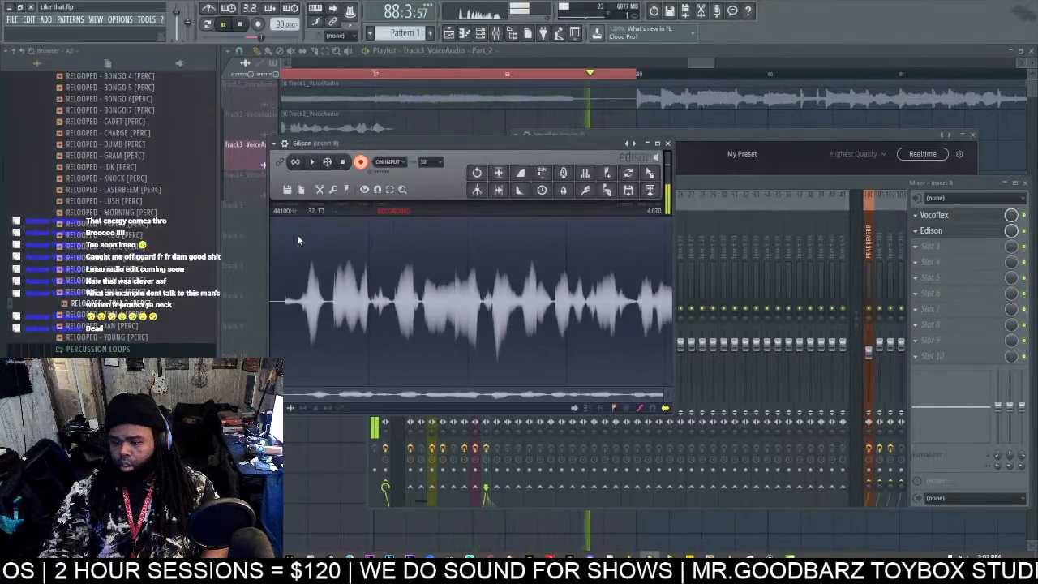
pyautogui.click(240, 25)
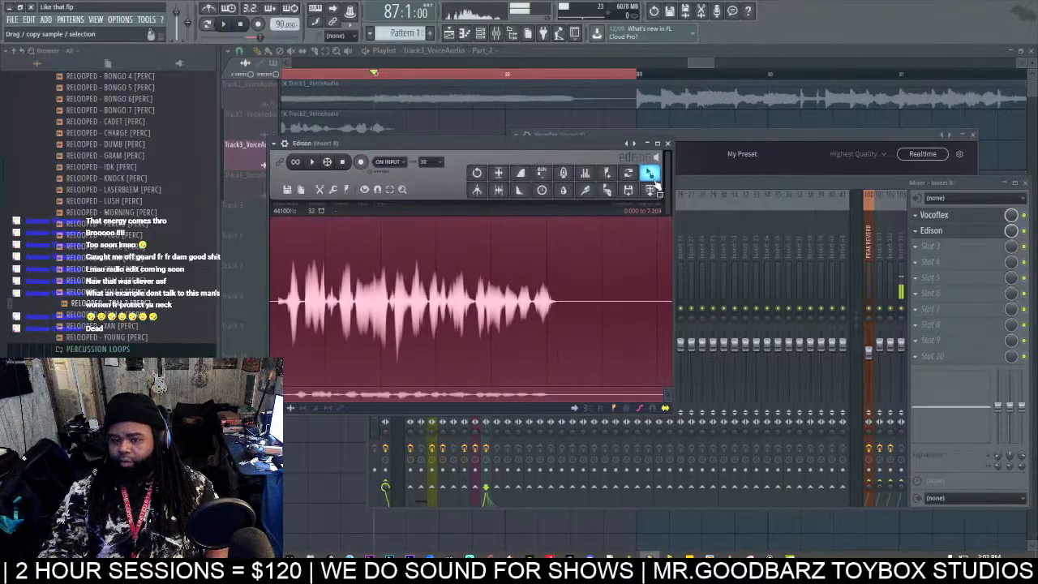
pyautogui.moveTo(649, 173); pyautogui.dragTo(373, 243)
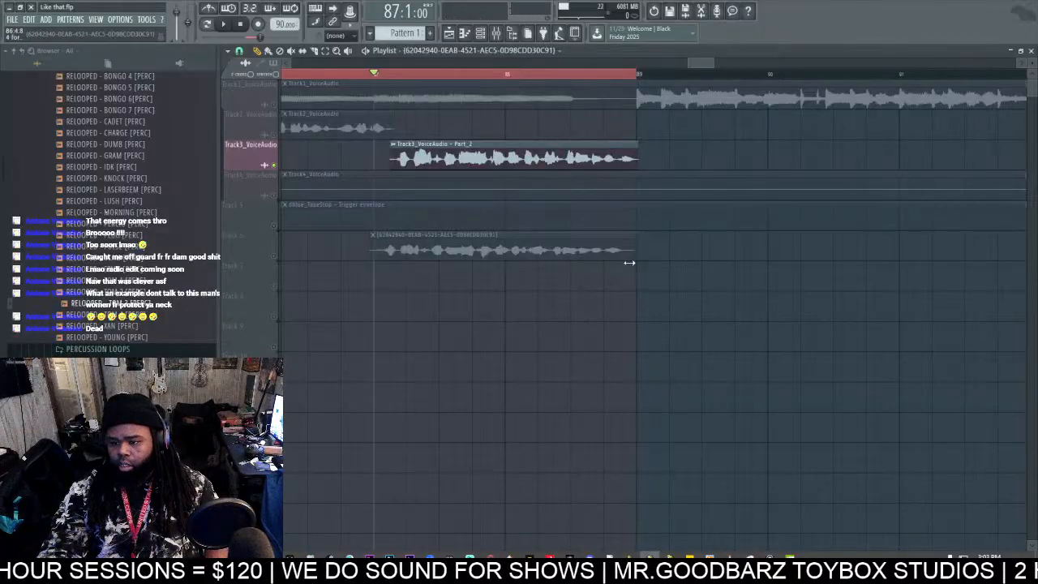
pyautogui.moveTo(477, 240)
pyautogui.mouseDown()
pyautogui.moveTo(504, 119)
pyautogui.moveTo(481, 251)
pyautogui.mouseUp()
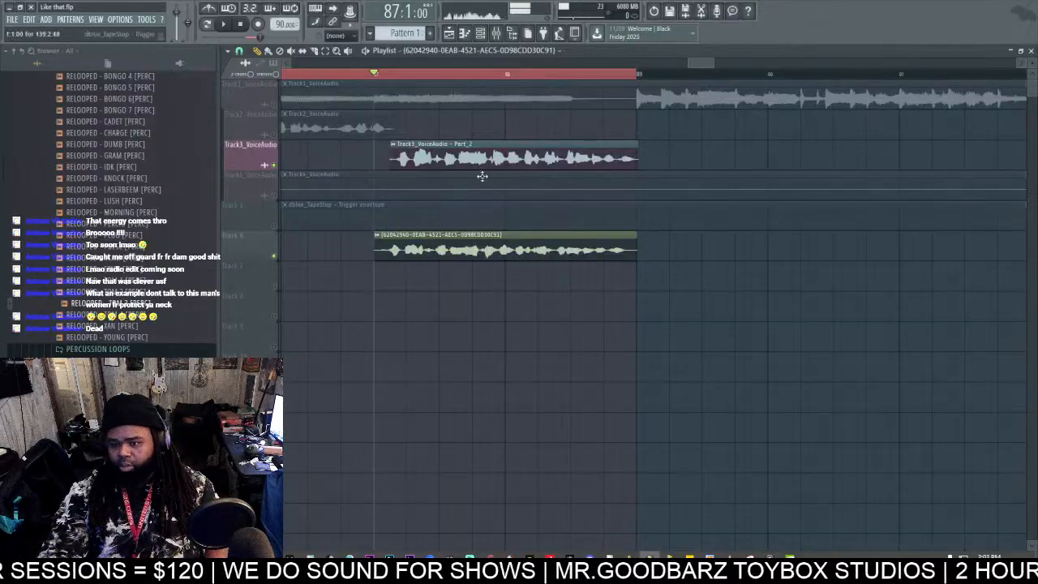
# Step: Remove Vocoflex and Edison from Insert 8 and return to the playlist
pyautogui.click(496, 33)
pyautogui.click(924, 221)
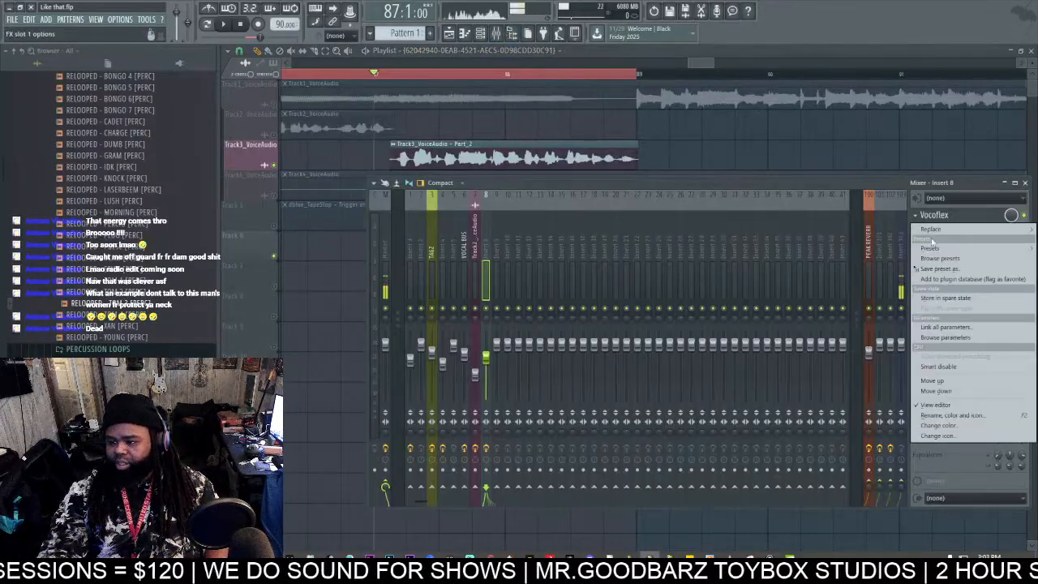
pyautogui.click(940, 230)
pyautogui.click(372, 35)
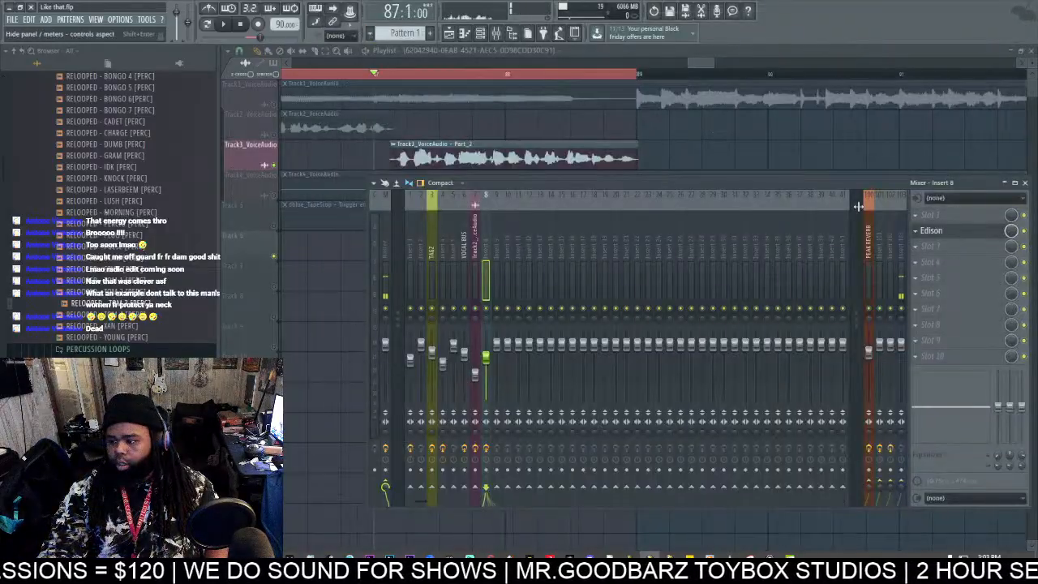
pyautogui.click(920, 237)
pyautogui.click(932, 246)
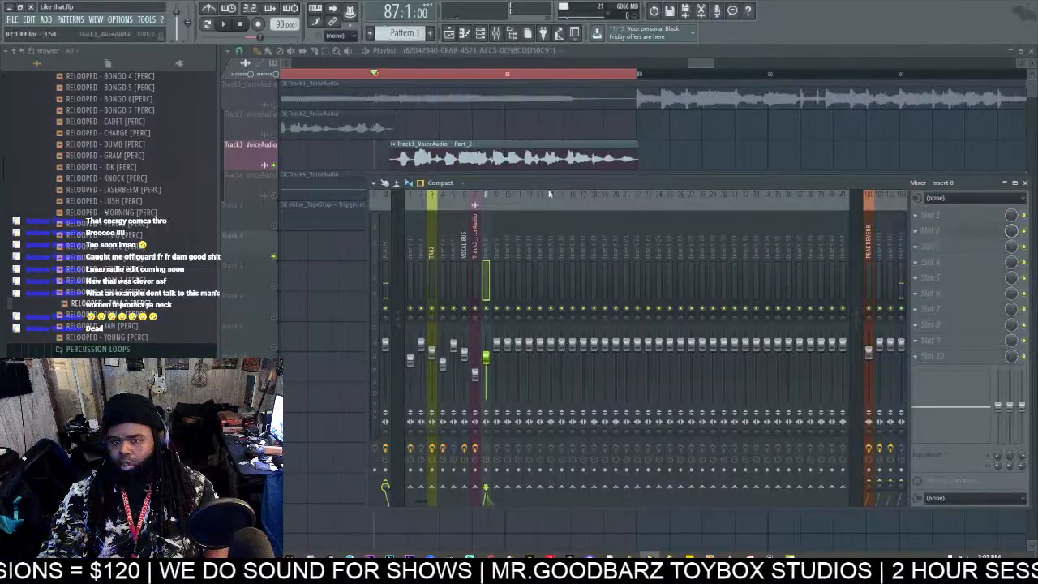
pyautogui.click(349, 30)
pyautogui.press('F9')
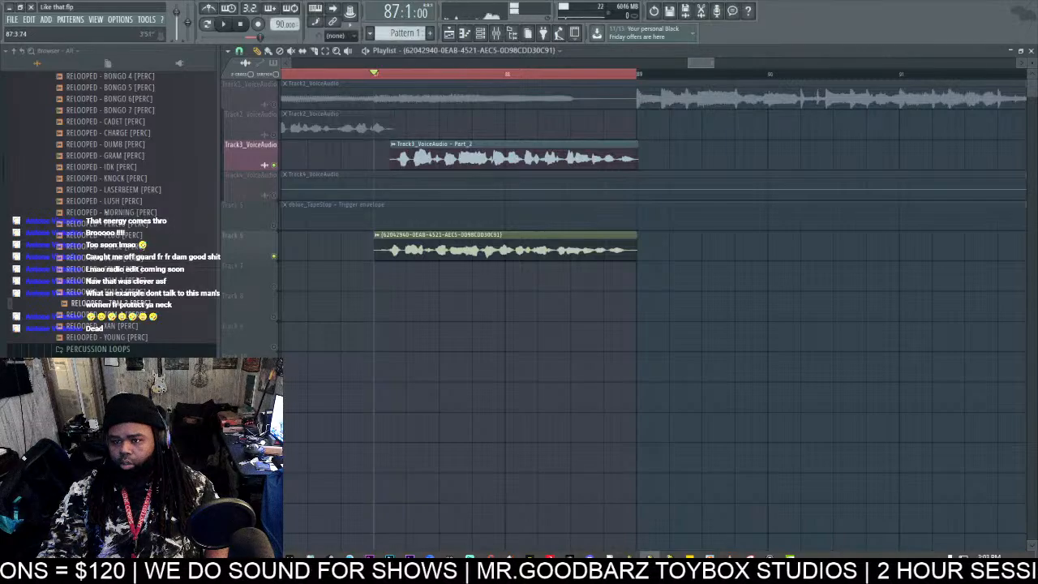
# Step: Make the recorded Track 6 clip a unique sample saved as OB VOCAFLEX AI
pyautogui.scroll(1, 462, 83)
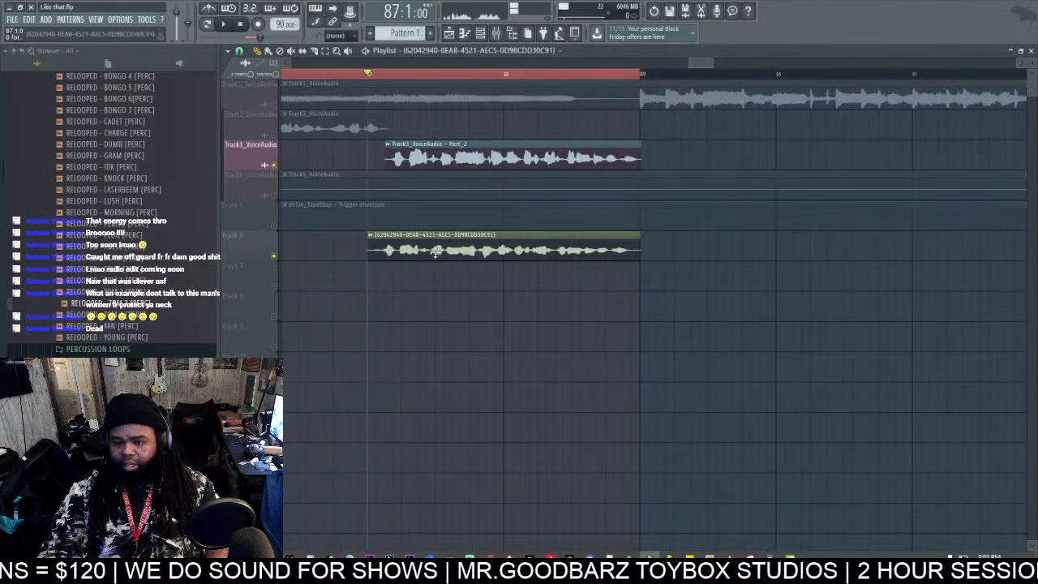
pyautogui.click(371, 234)
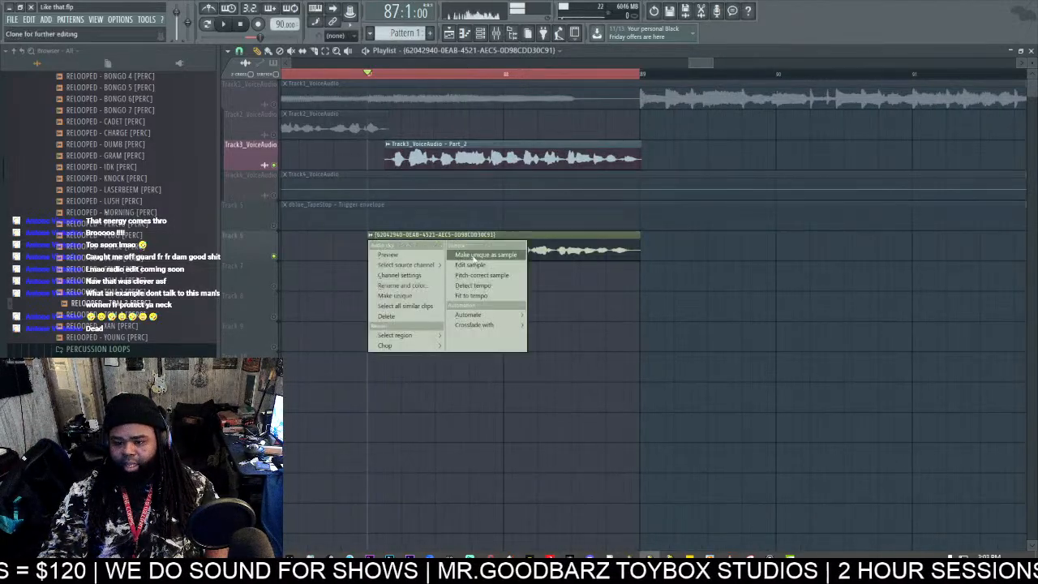
pyautogui.click(498, 251)
pyautogui.click(607, 314)
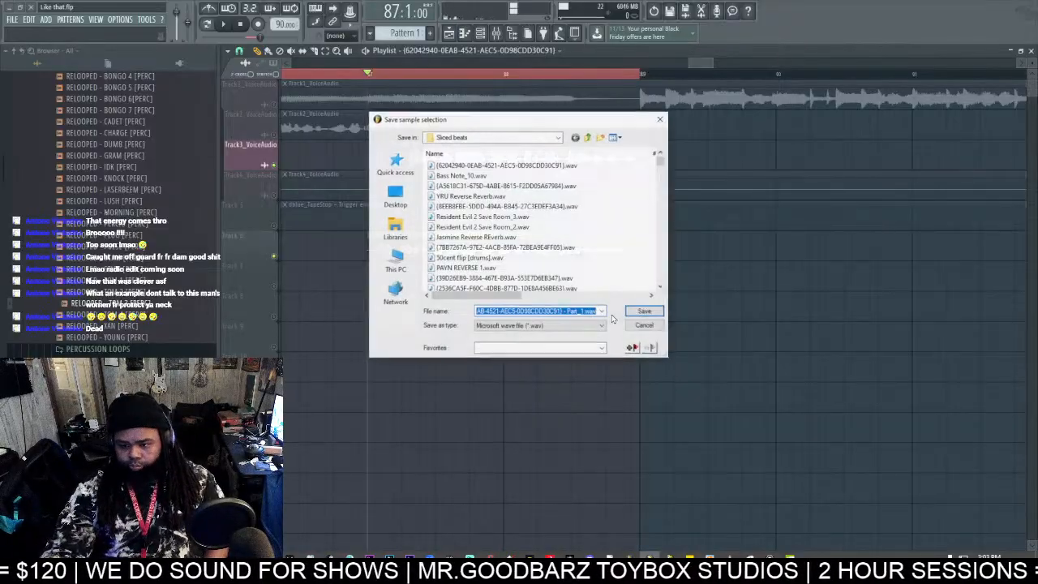
pyautogui.write('OB VOCAFLEX A')
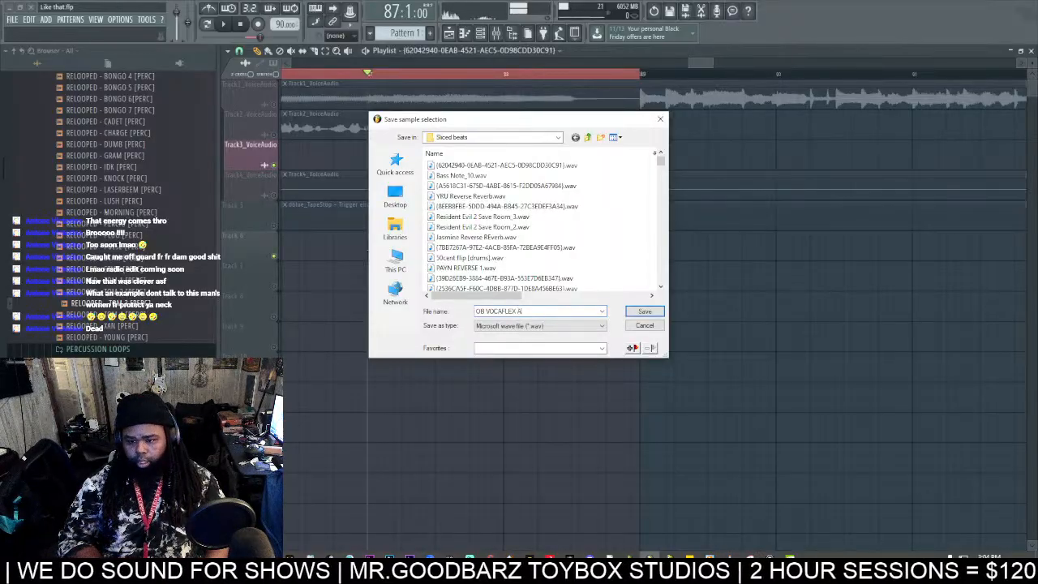
pyautogui.press('Return')
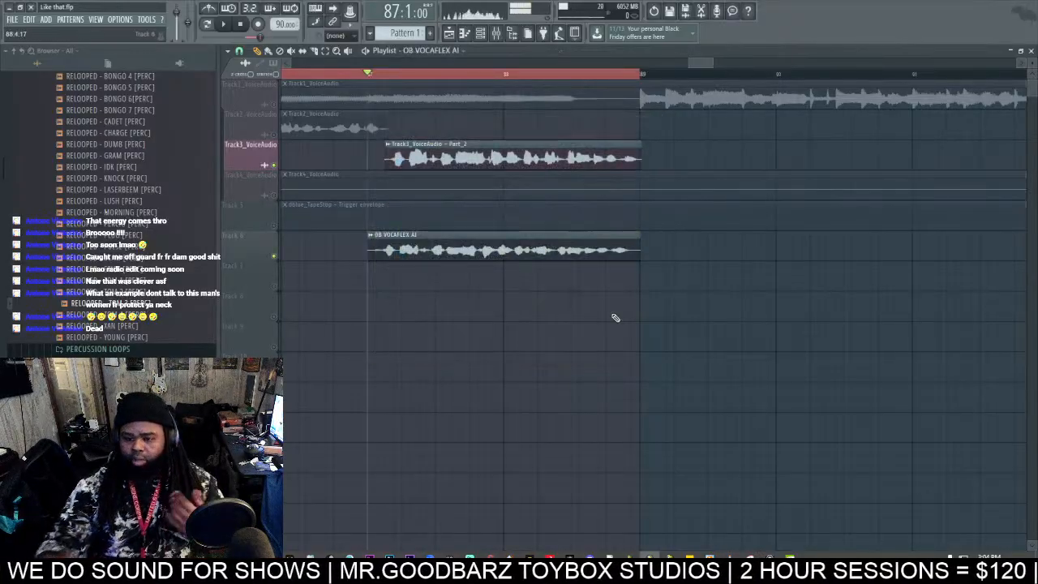
# Step: Route the Track3_VoiceAudio - Part_2 clip to mixer track 7 and raise its time-stretching pitch
pyautogui.scroll(3, 462, 250)
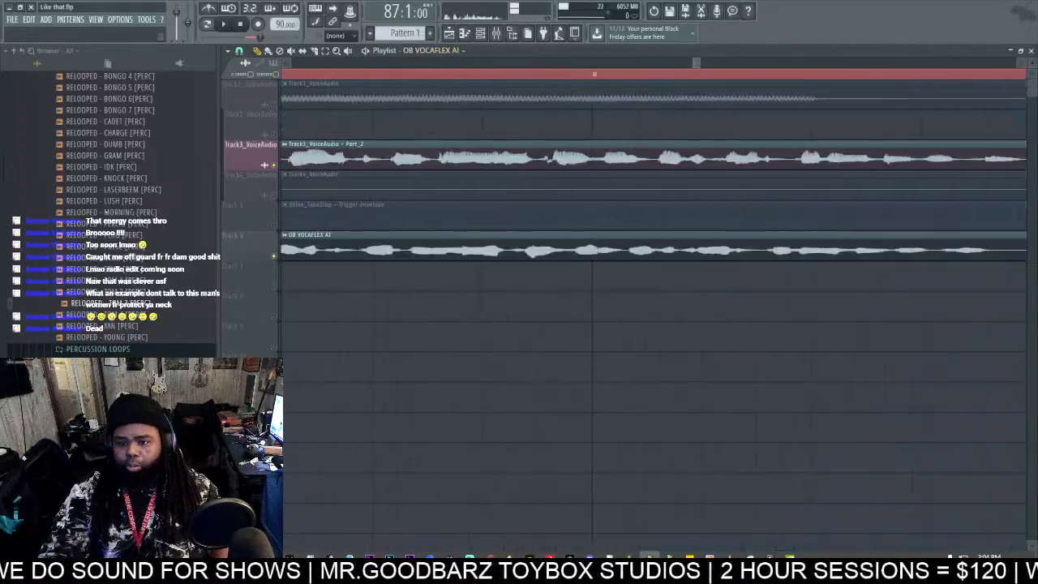
pyautogui.click(391, 146)
pyautogui.doubleClick(574, 175)
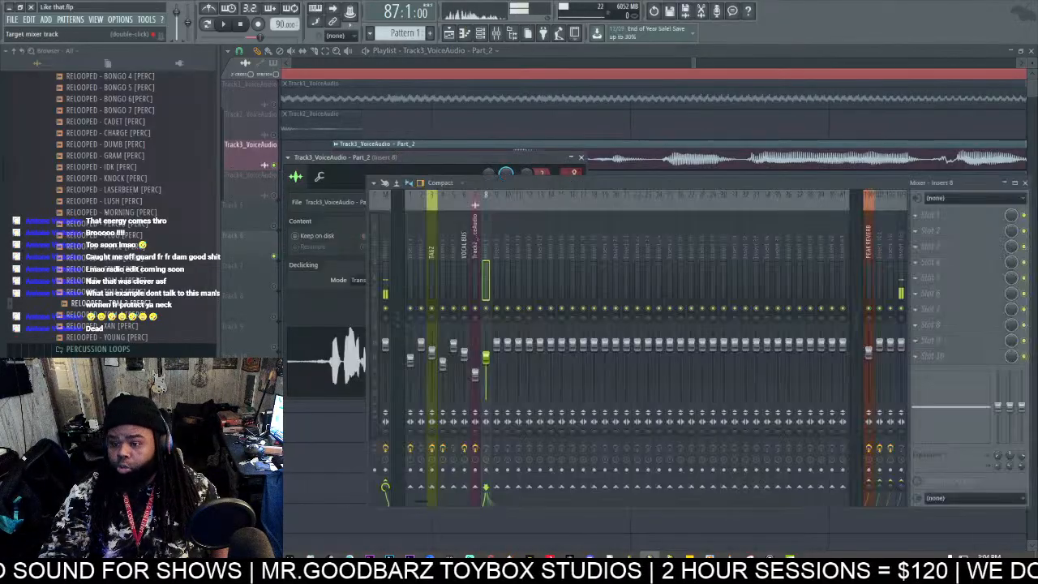
pyautogui.moveTo(570, 173); pyautogui.dragTo(570, 177)
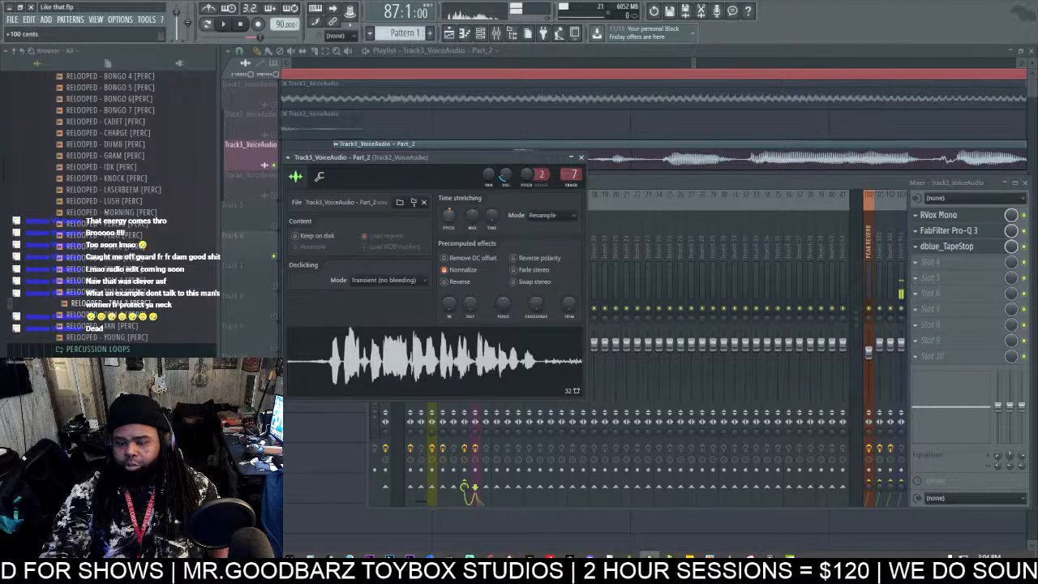
pyautogui.moveTo(448, 215); pyautogui.dragTo(446, 219)
# Step: Play the section from the start of the Track3_VoiceAudio - Part_2 clip and reopen the clip's channel settings
pyautogui.click(330, 76)
pyautogui.press('space')
pyautogui.click(497, 33)
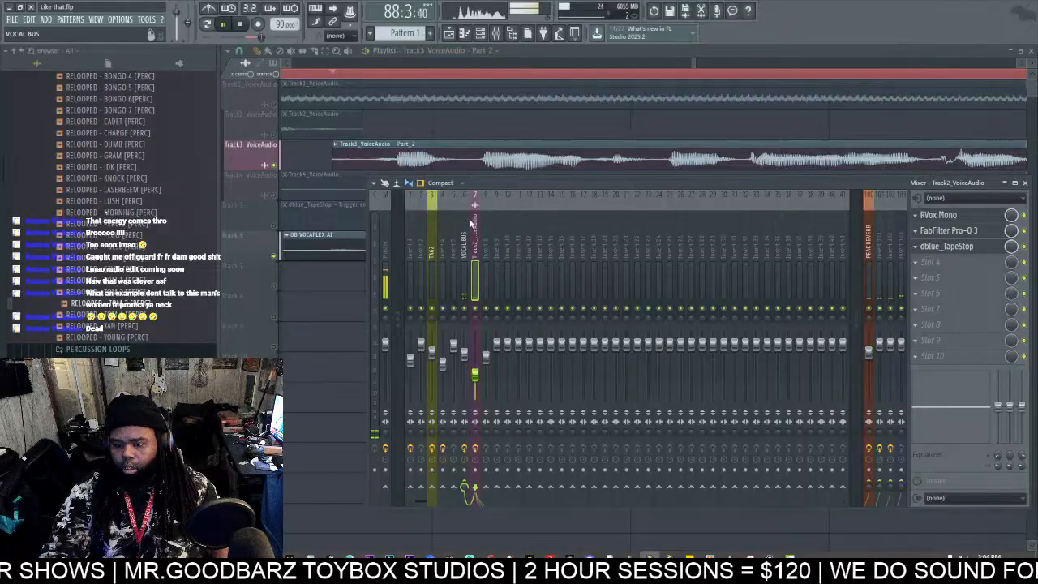
pyautogui.doubleClick(460, 169)
pyautogui.press('space')
pyautogui.press('space')
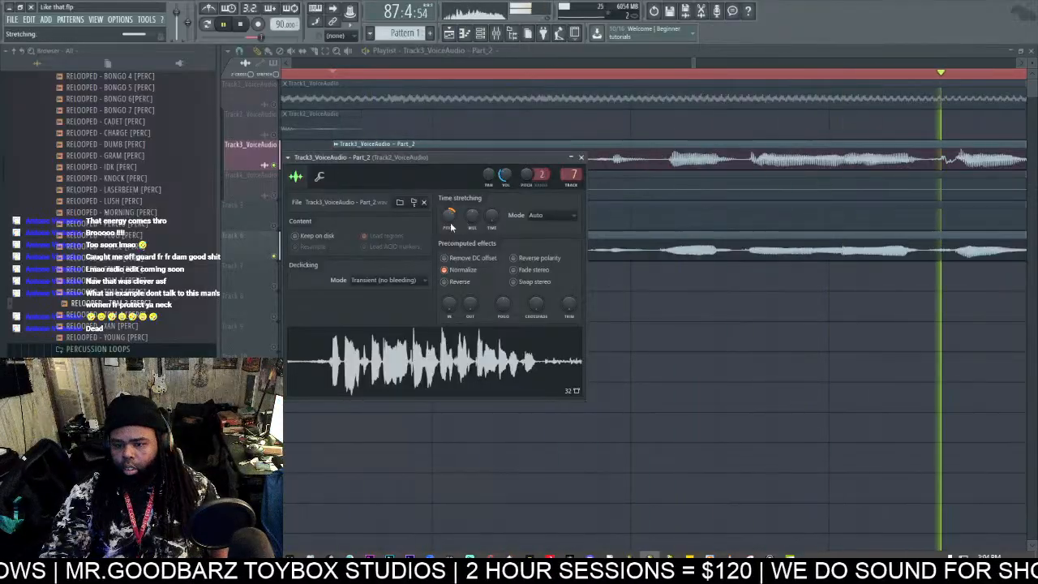
# Step: Route the OB VOCAFLEX AI clip to mixer Insert 9 while listening from bar 87
pyautogui.doubleClick(592, 248)
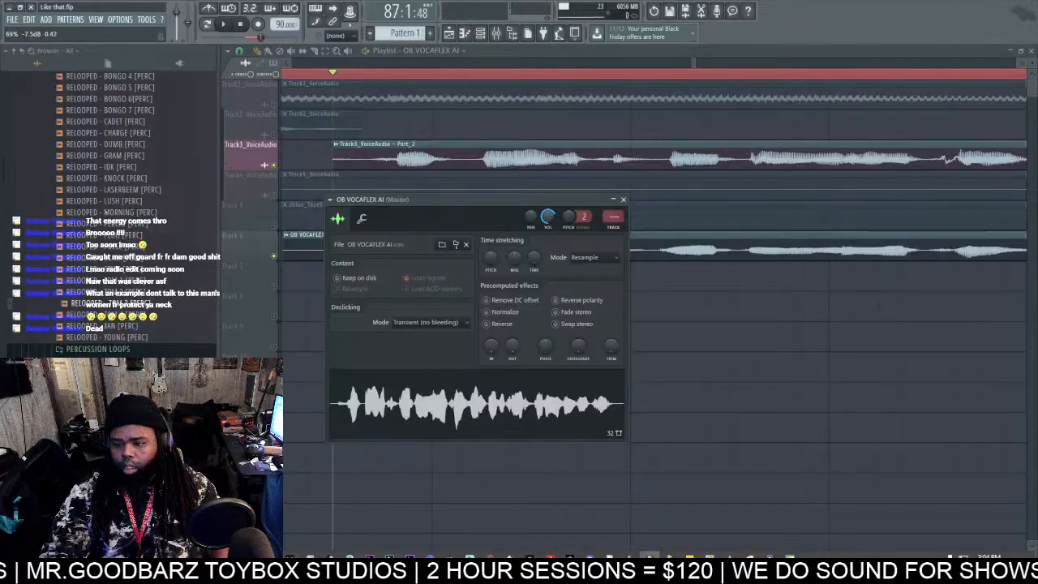
pyautogui.press('space')
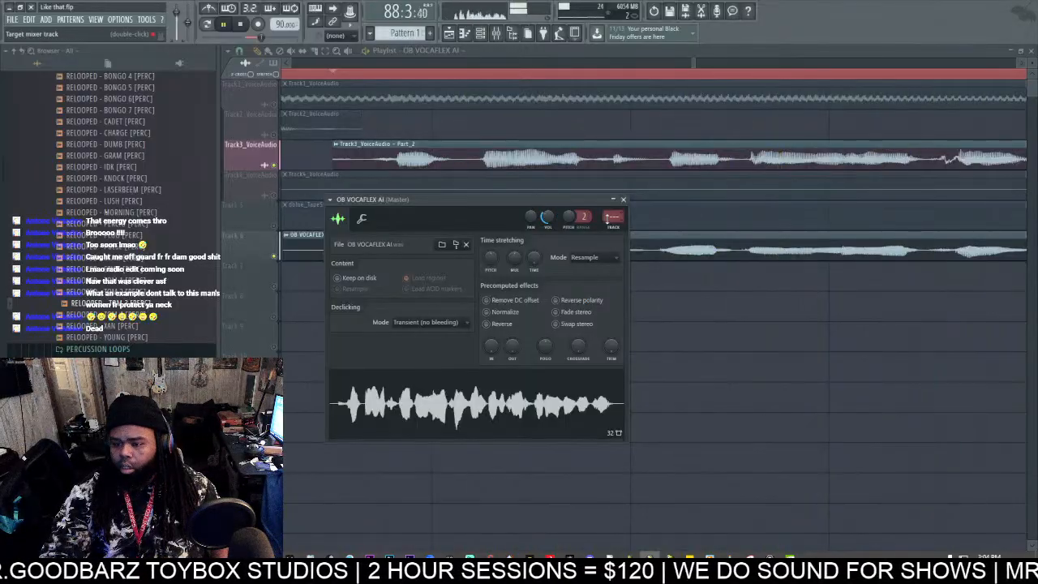
pyautogui.doubleClick(608, 217)
# Step: Load Fruity parametric EQ 2 into the first effect slot of Insert 9 during playback
pyautogui.press('space')
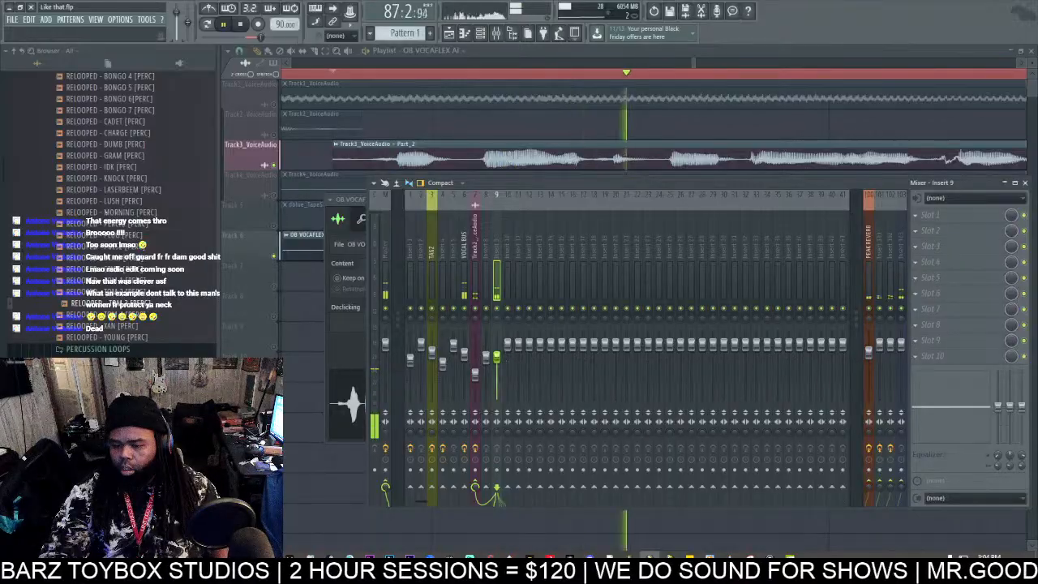
pyautogui.click(924, 215)
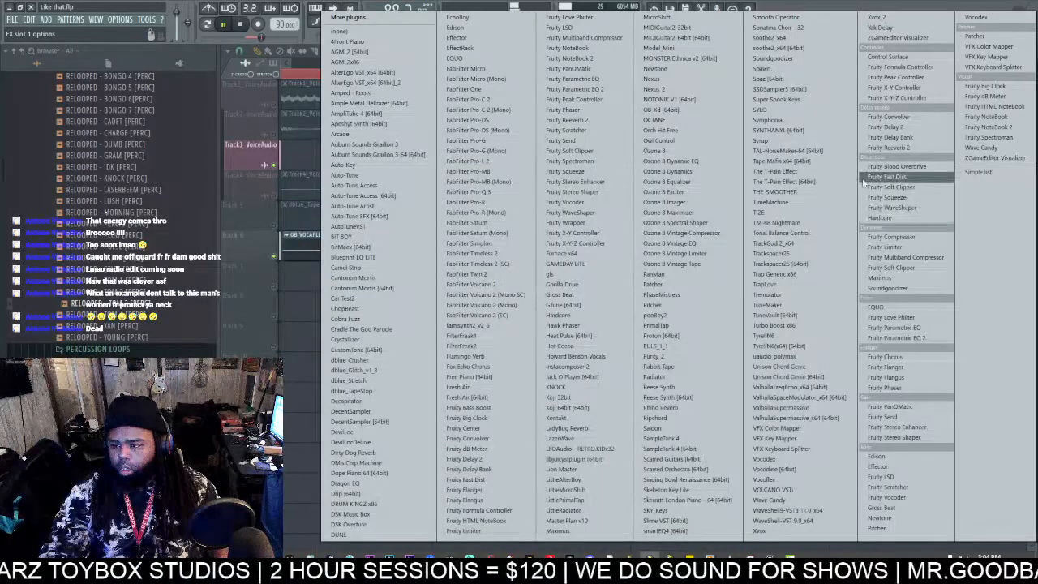
pyautogui.click(895, 337)
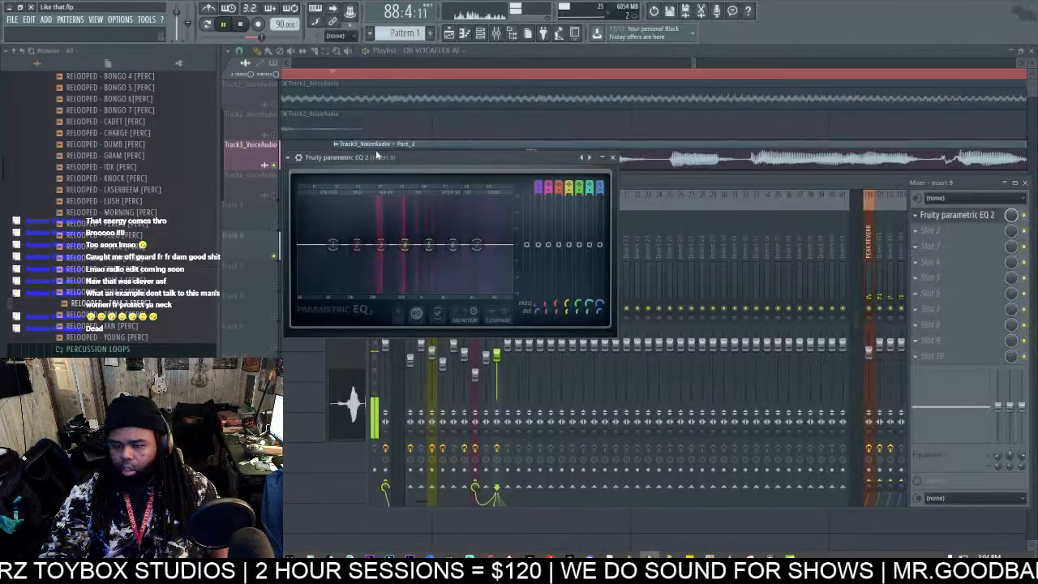
# Step: Apply a preset to Insert 9's Fruity parametric EQ 2, slightly lower its peak, raise the high band and adjust the low band
pyautogui.click(298, 157)
pyautogui.moveTo(316, 188)
pyautogui.click(426, 298)
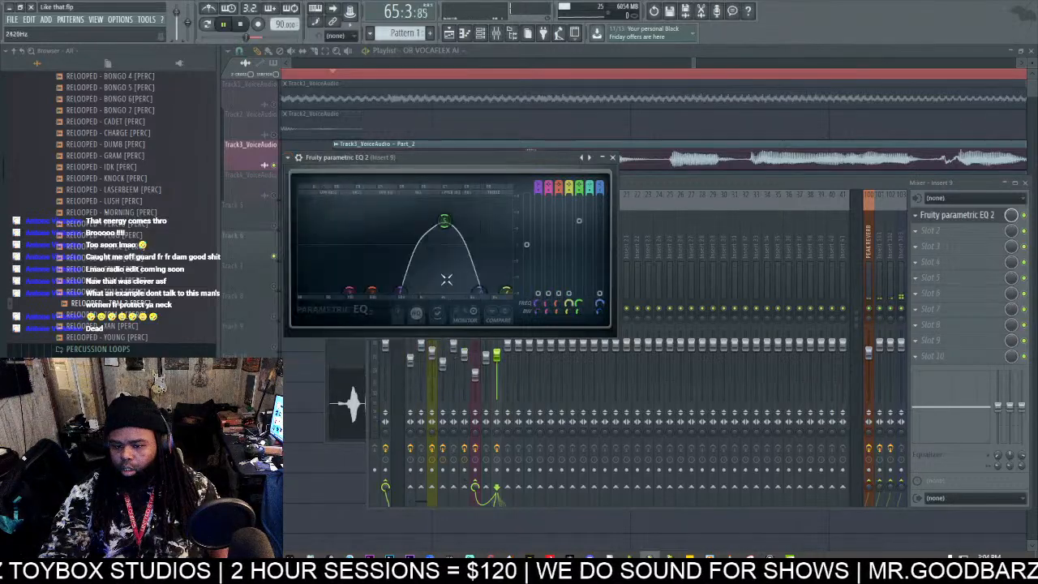
pyautogui.moveTo(444, 221); pyautogui.dragTo(442, 227)
pyautogui.moveTo(478, 290); pyautogui.dragTo(497, 245)
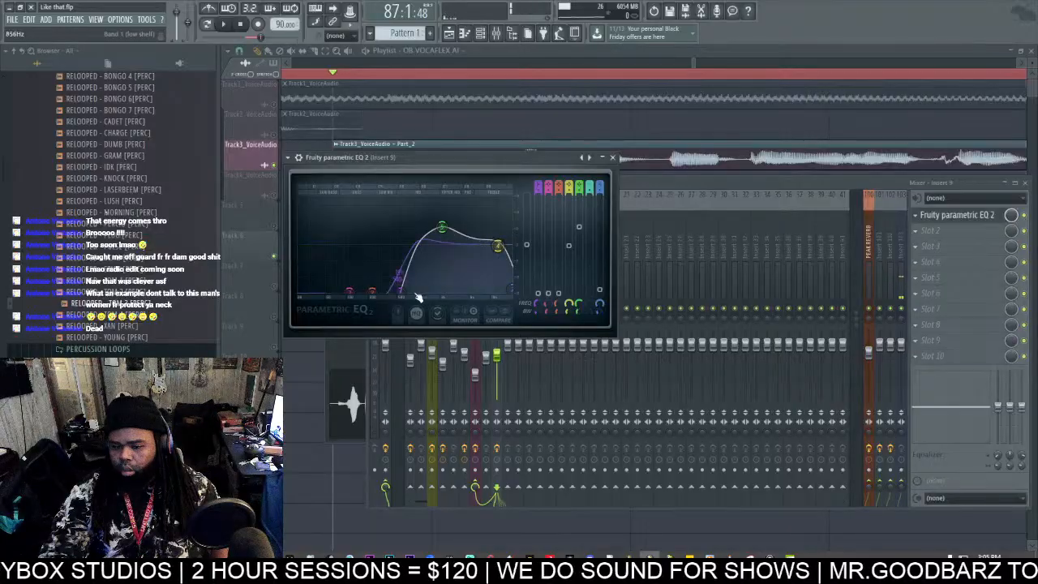
pyautogui.moveTo(400, 291); pyautogui.dragTo(350, 280)
pyautogui.click(707, 180)
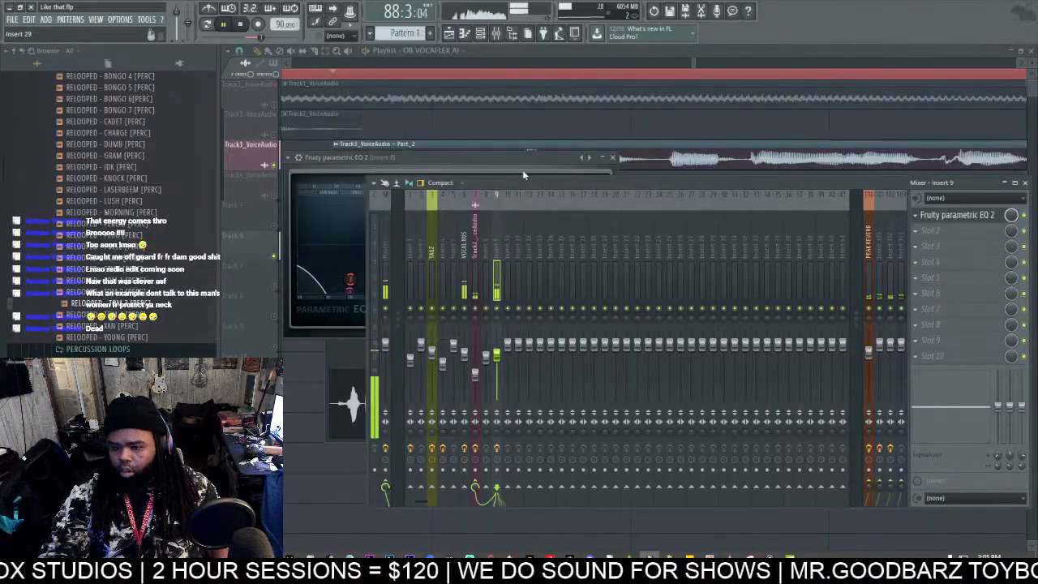
# Step: Play the Track3_VoiceAudio - Part_2 section around bar 87 and inspect its channel settings and mixer track
pyautogui.doubleClick(648, 158)
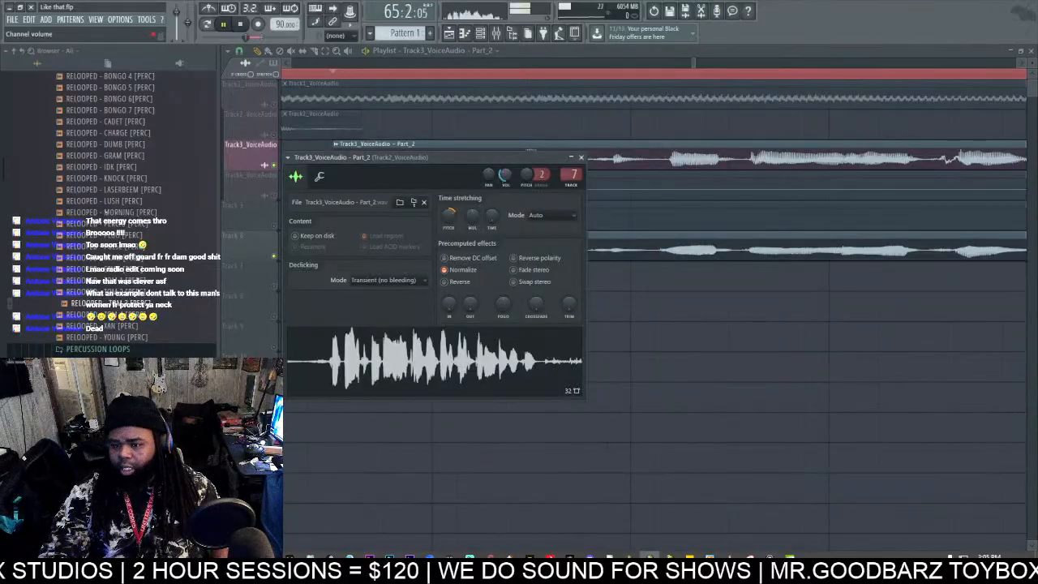
pyautogui.click(333, 72)
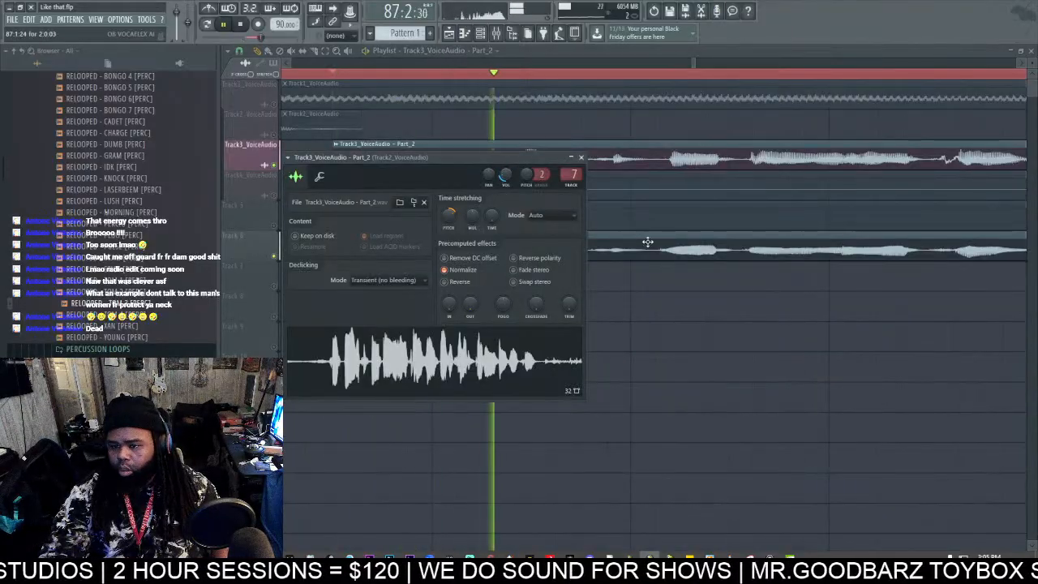
pyautogui.scroll(-5, 519, 68)
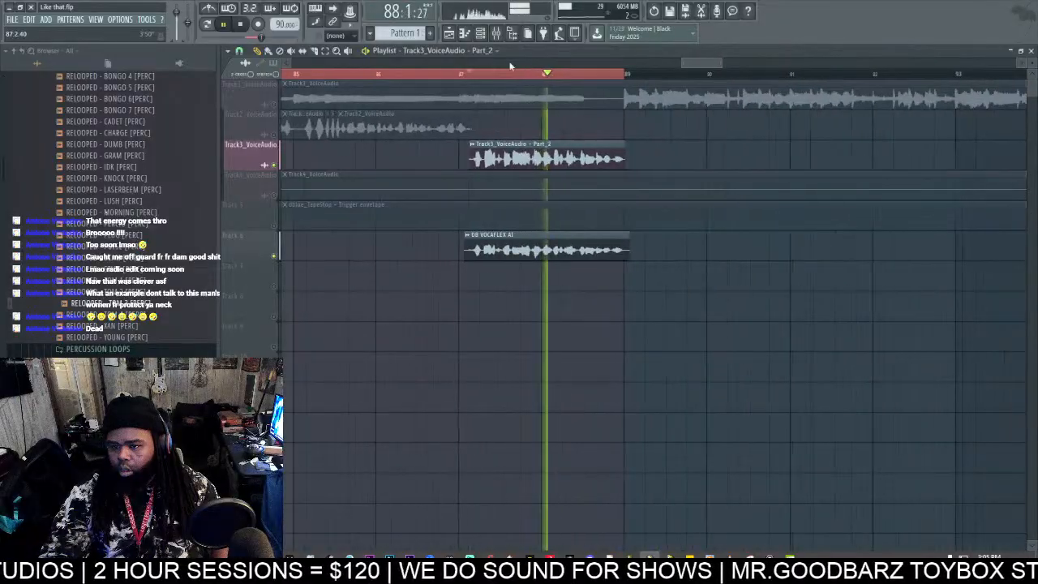
pyautogui.click(496, 34)
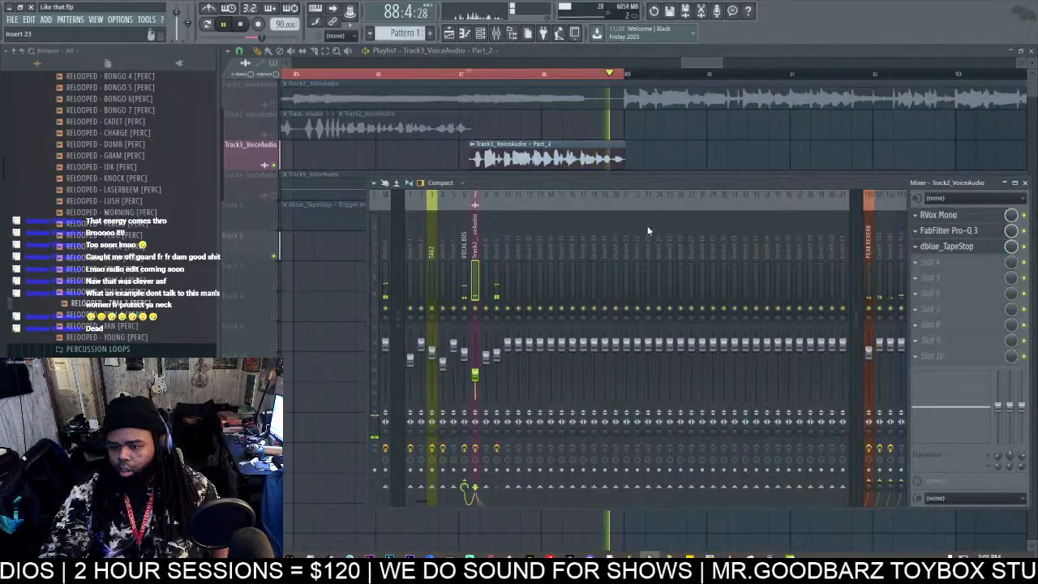
pyautogui.press('space')
pyautogui.press('F9')
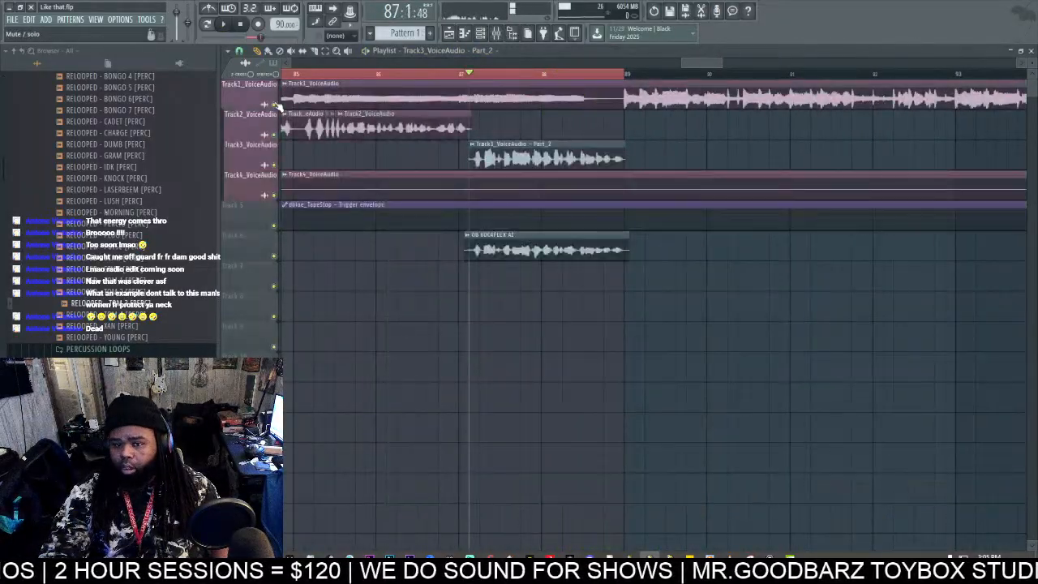
# Step: Unmute all playlist tracks and play the section around bar 87 in the full mix while checking Insert 9
pyautogui.press('space')
pyautogui.rightClick(274, 166)
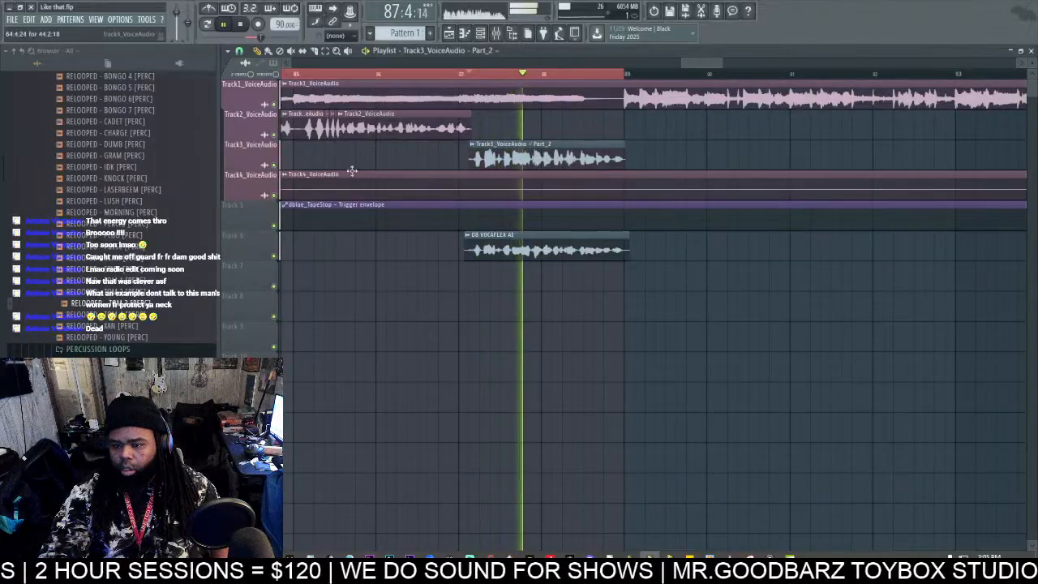
pyautogui.click(481, 34)
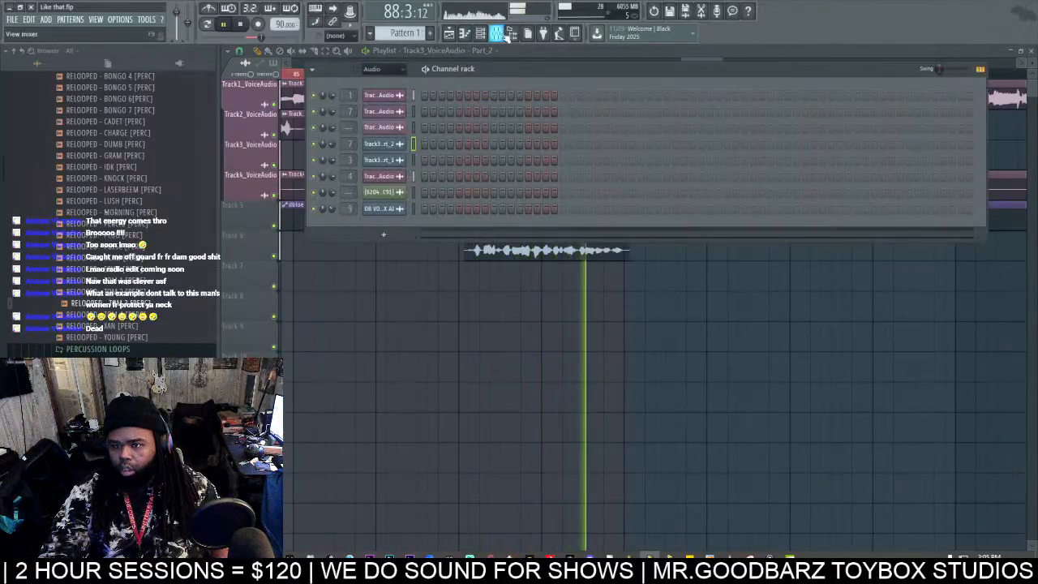
pyautogui.click(496, 34)
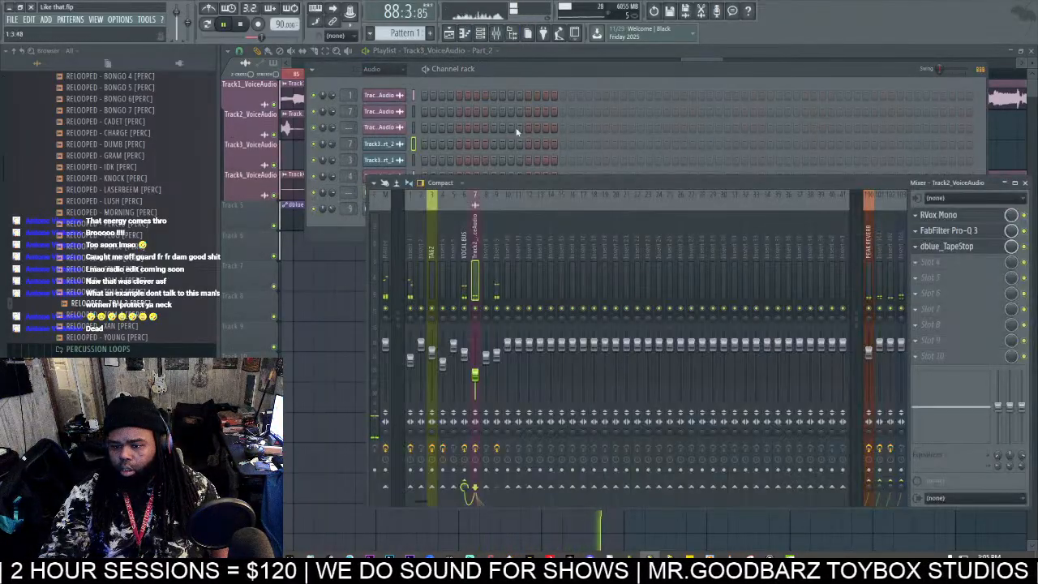
pyautogui.click(497, 285)
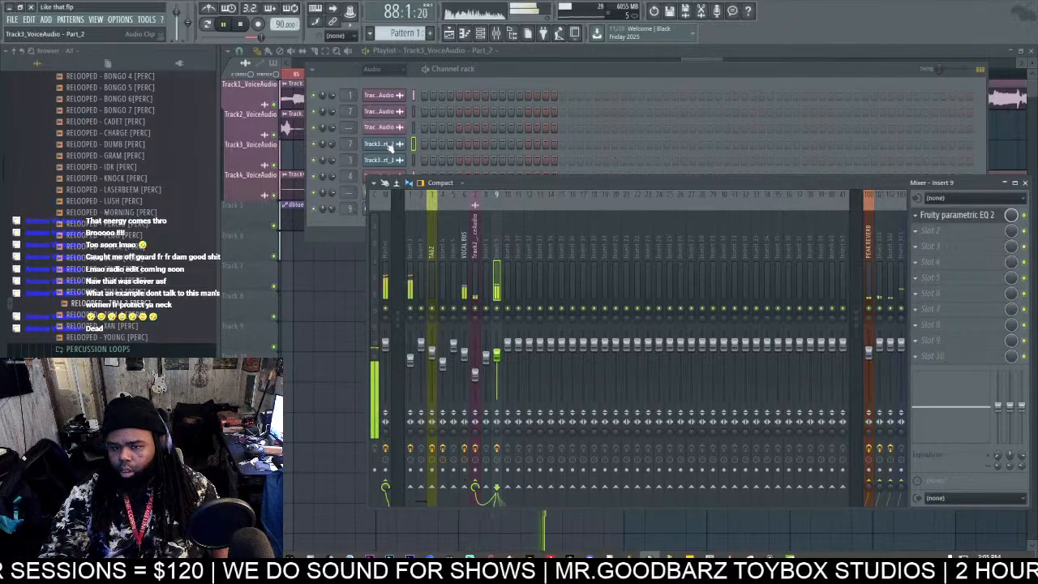
# Step: Lower the Track3_VoiceAudio - Part_2 channel volume and set the OB VOCAFLEX AI channel volume to 48% during playback
pyautogui.click(331, 254)
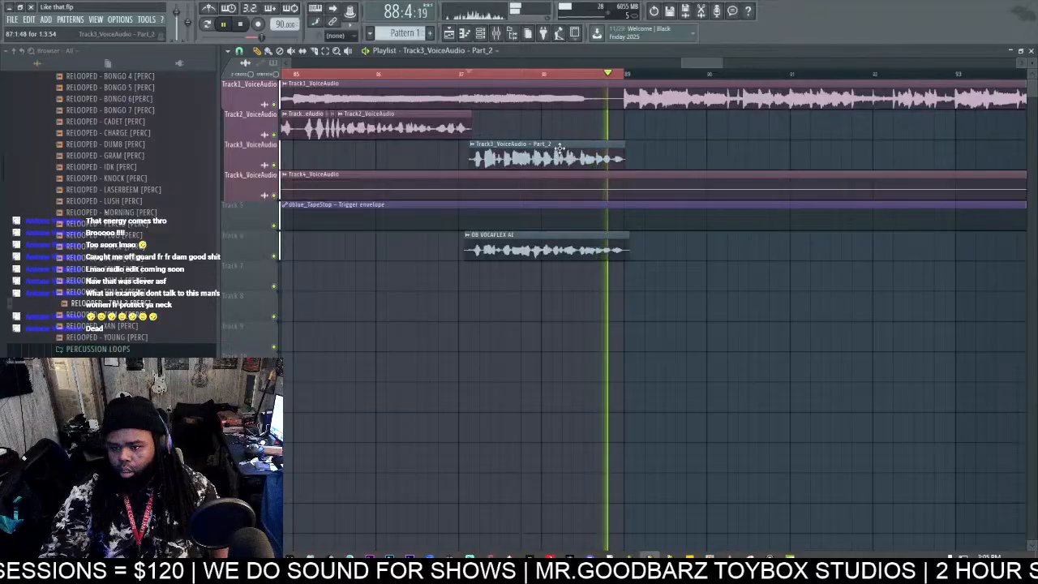
pyautogui.doubleClick(559, 148)
pyautogui.press('space')
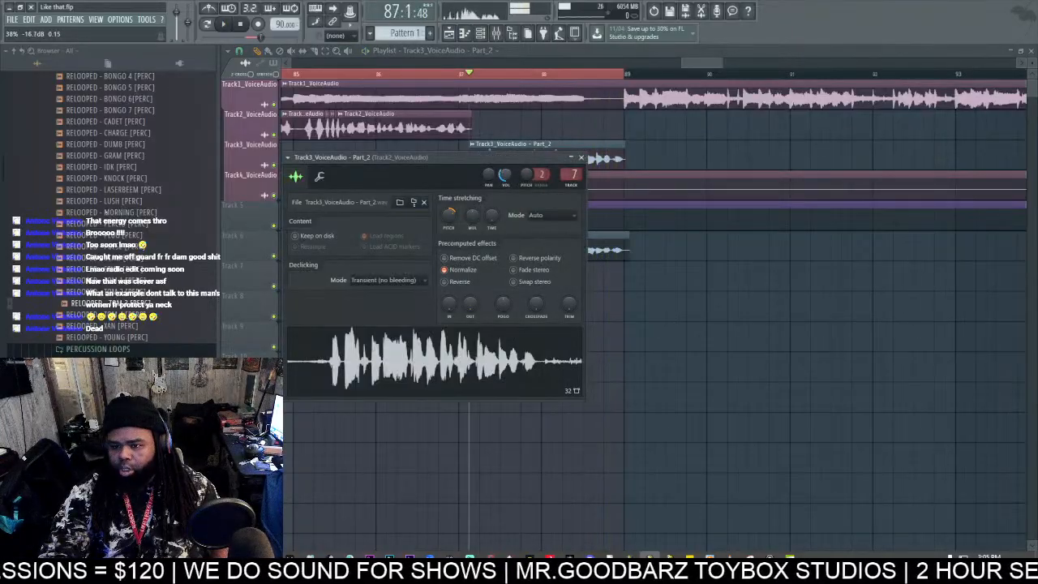
pyautogui.press('space')
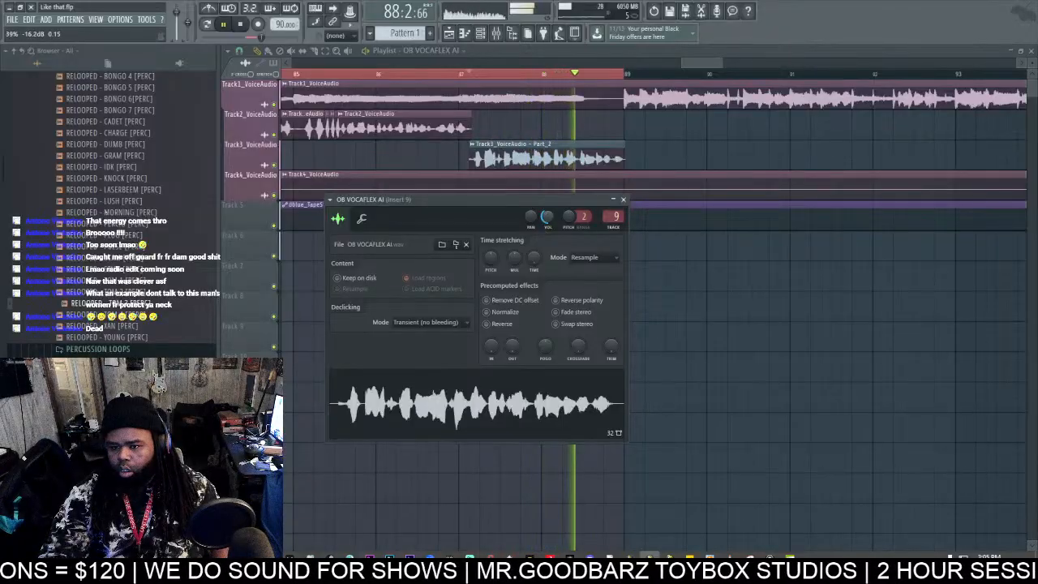
pyautogui.doubleClick(532, 147)
pyautogui.moveTo(505, 175); pyautogui.dragTo(505, 192)
pyautogui.doubleClick(594, 236)
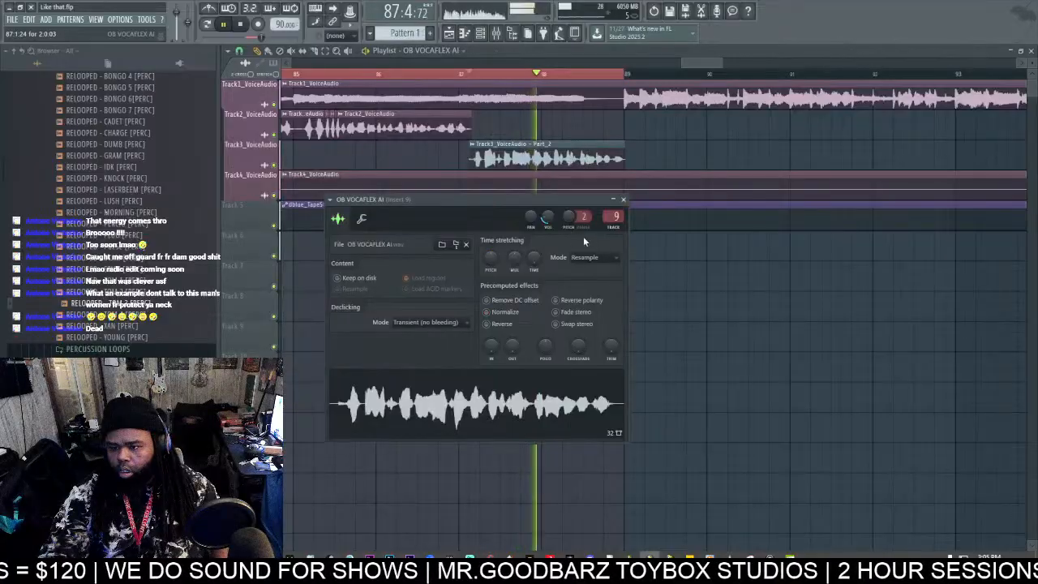
pyautogui.moveTo(548, 220); pyautogui.dragTo(548, 240)
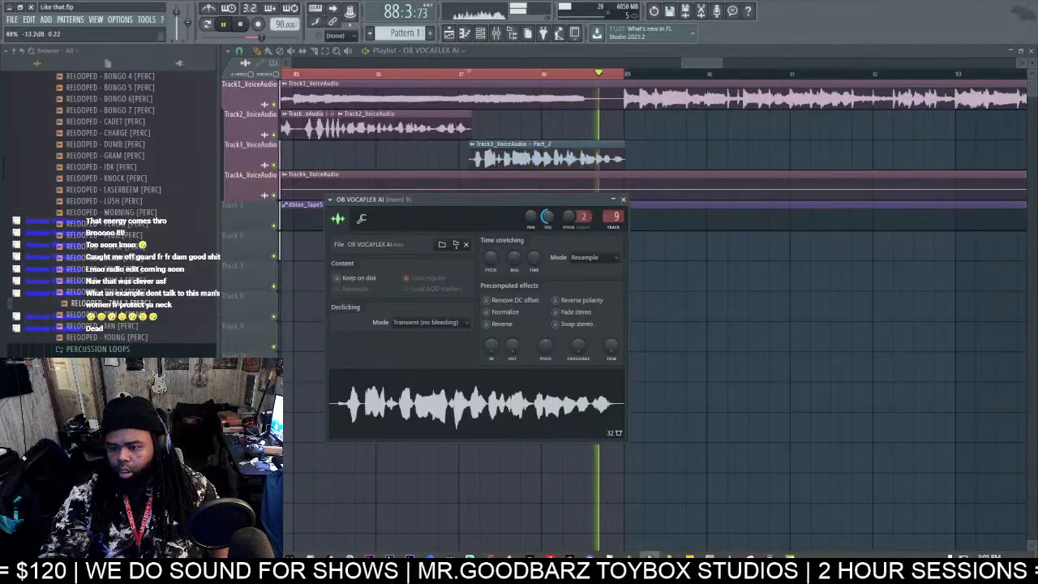
pyautogui.press('Escape')
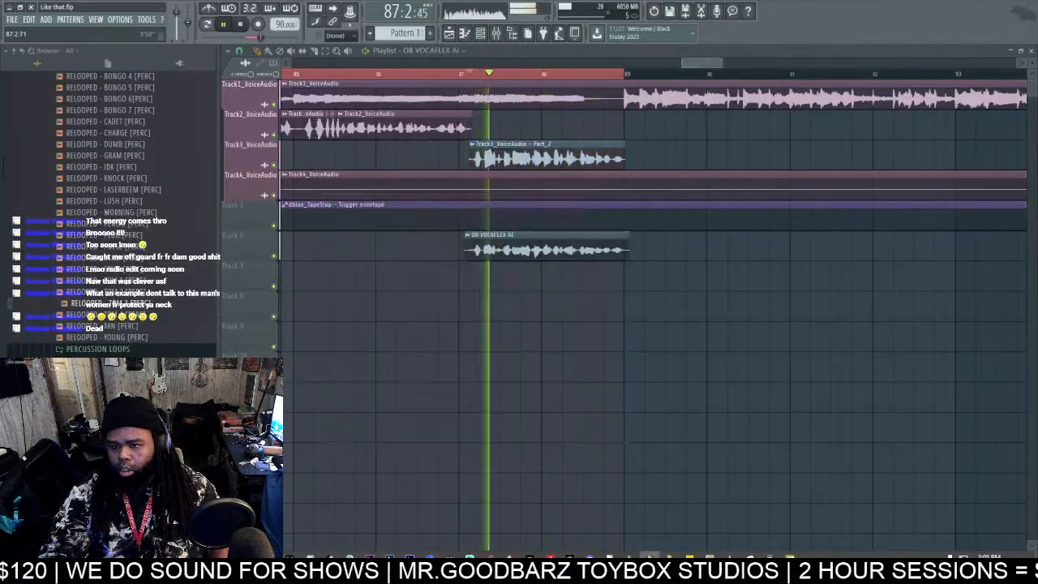
# Step: Extend the start of the Track3_VoiceAudio - Part_2 vocal to slightly before bar 87 on its playlist track
pyautogui.scroll(4, 511, 243)
pyautogui.moveTo(412, 156); pyautogui.dragTo(347, 176)
pyautogui.press('space')
pyautogui.scroll(-6, 306, 66)
pyautogui.scroll(6, 295, 73)
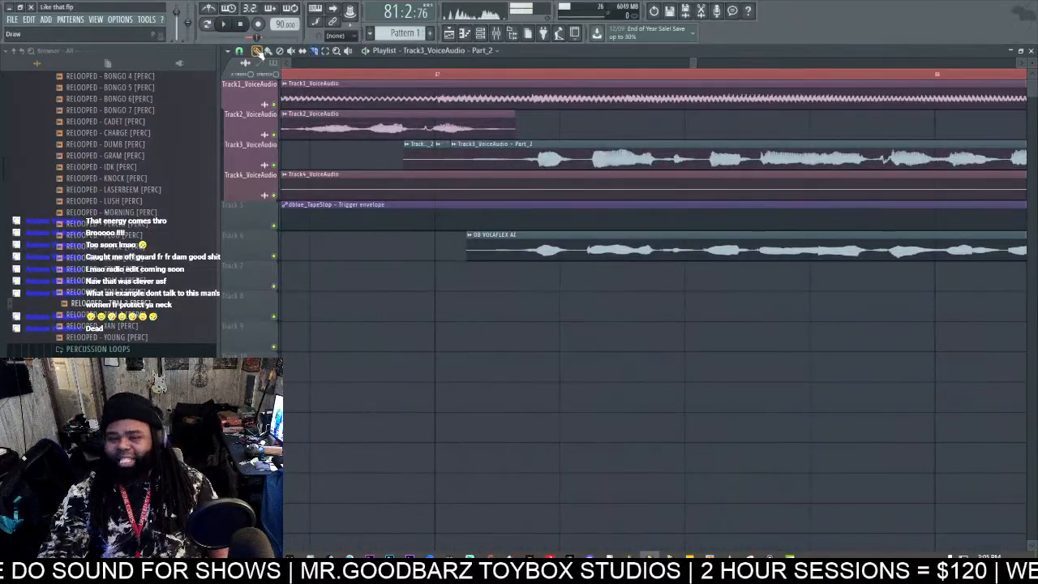
# Step: Place a copy of the Track3_VoiceAudio - Part_2 clip on Track 7, spanning bar 87 to bar 89
pyautogui.click(441, 286)
pyautogui.moveTo(451, 281); pyautogui.dragTo(933, 365)
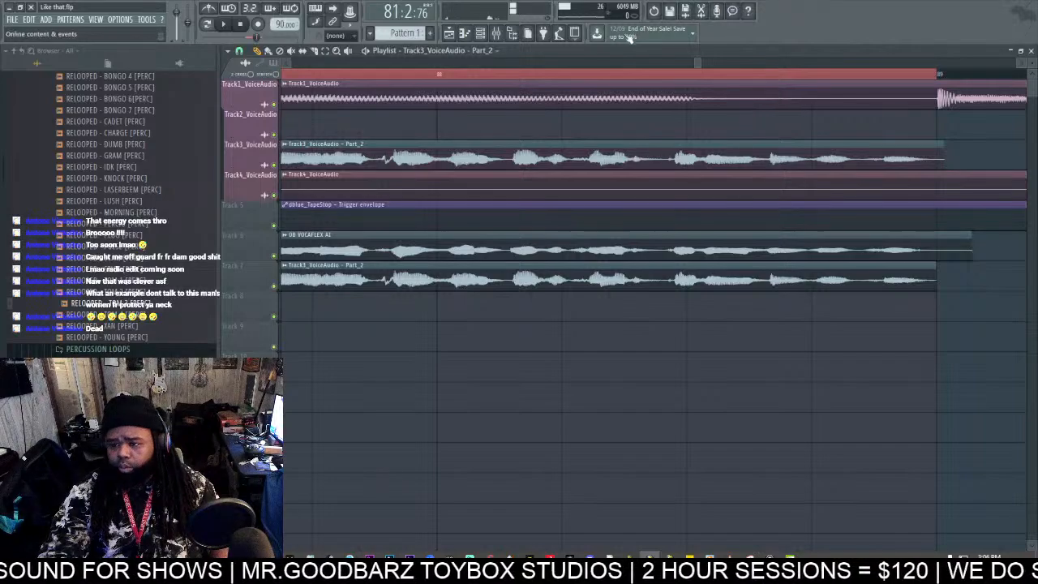
pyautogui.scroll(-2, 570, 206)
# Step: Consolidate the copied vocal on Track 7 into a new audio clip
pyautogui.click(491, 267)
pyautogui.click(636, 318)
pyautogui.click(643, 312)
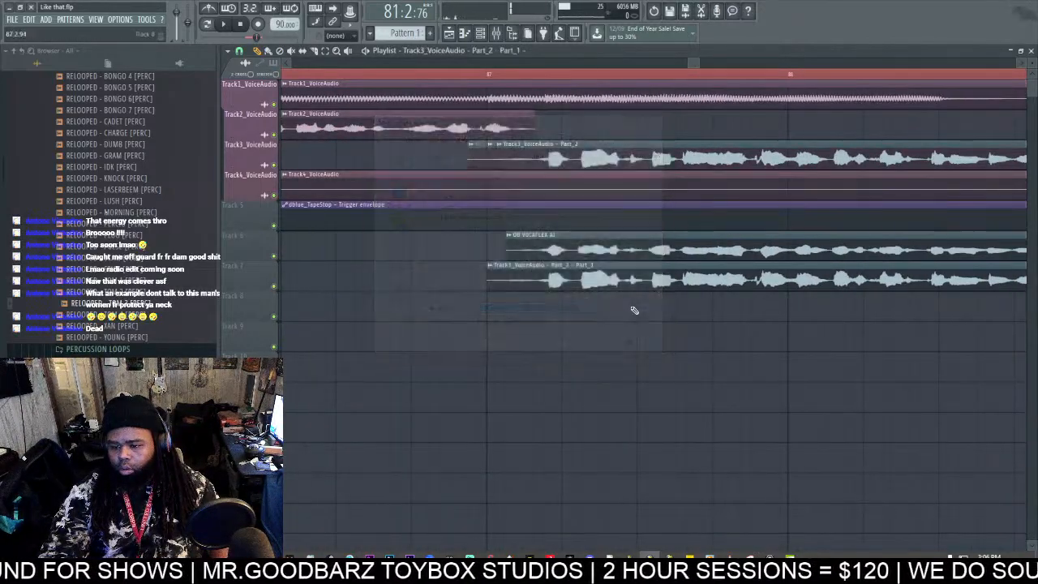
# Step: Change the consolidated Track 7 clip's time-stretching pitch with Auto mode and route the clip to mixer track 10
pyautogui.click(527, 266)
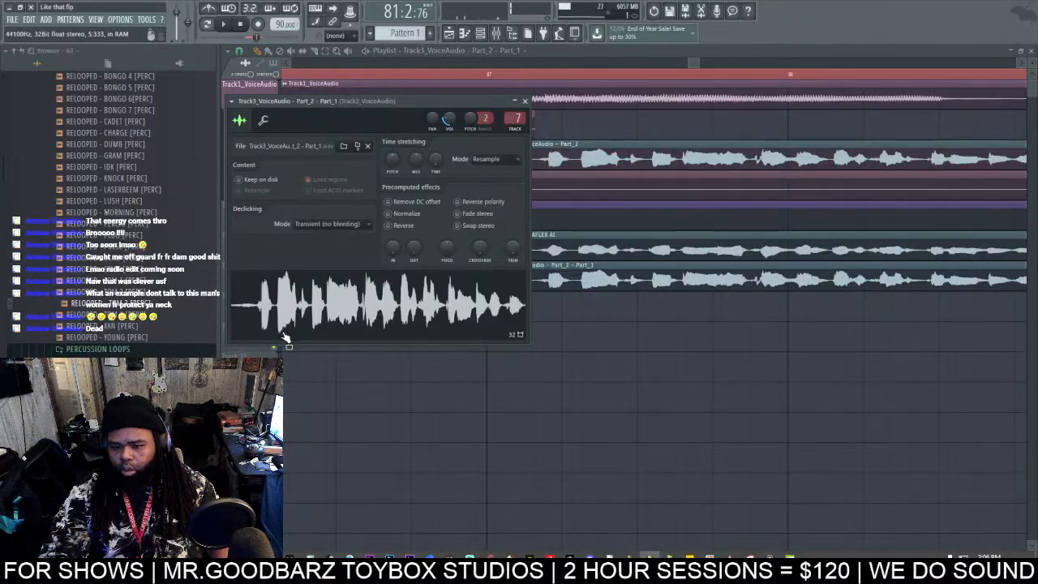
pyautogui.moveTo(393, 159); pyautogui.dragTo(394, 167)
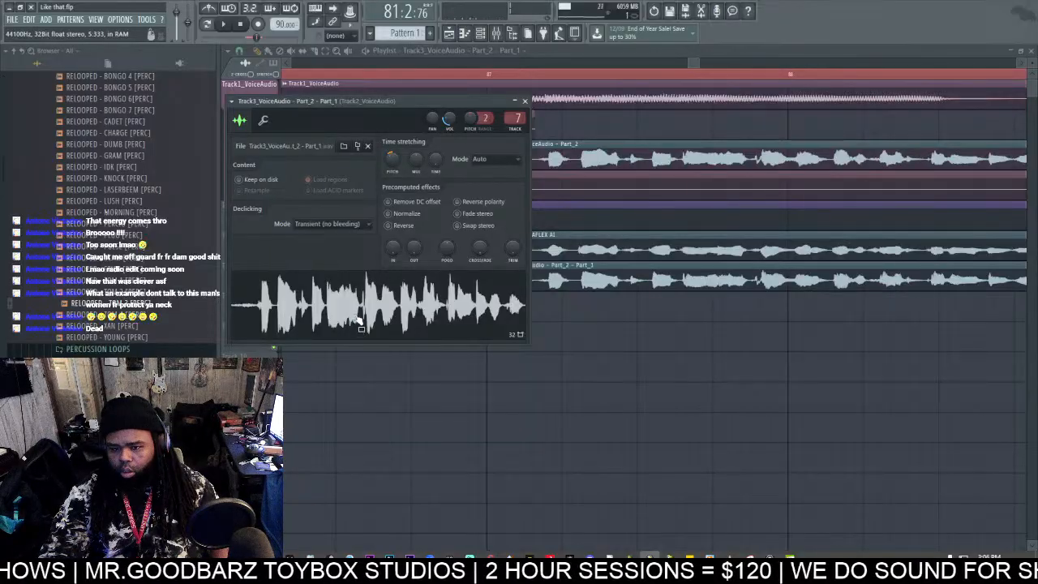
pyautogui.doubleClick(515, 119)
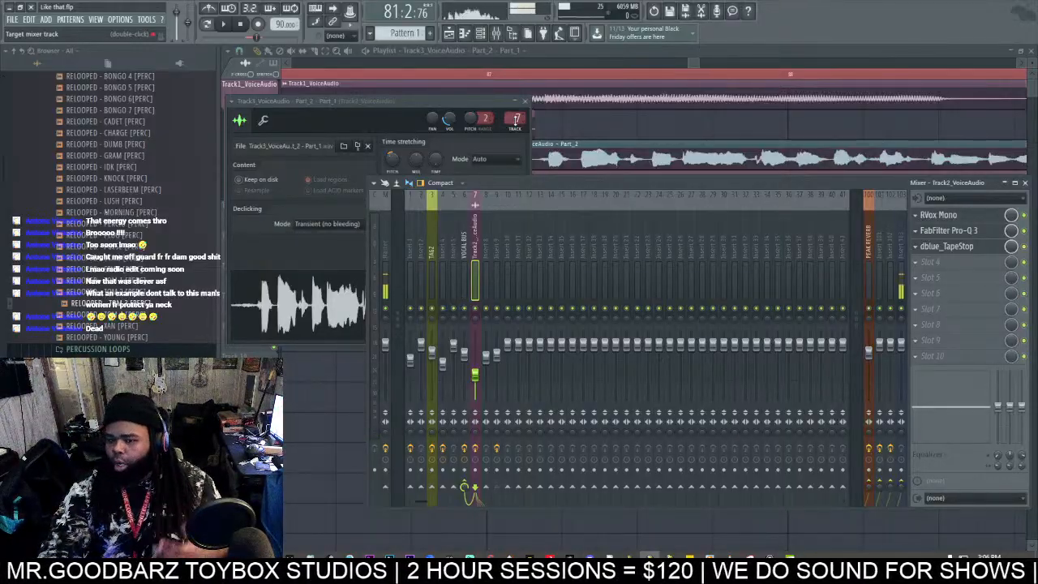
pyautogui.moveTo(516, 118); pyautogui.dragTo(515, 104)
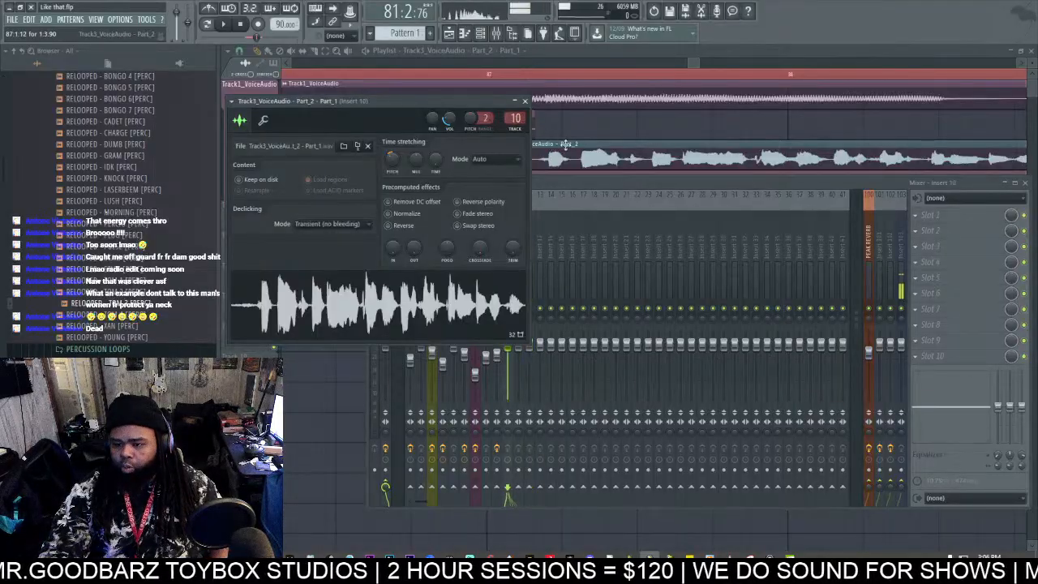
# Step: Lower Insert 10's fader, send it to Insert 102 and check the Doubler4 Stereo effect there
pyautogui.click(557, 188)
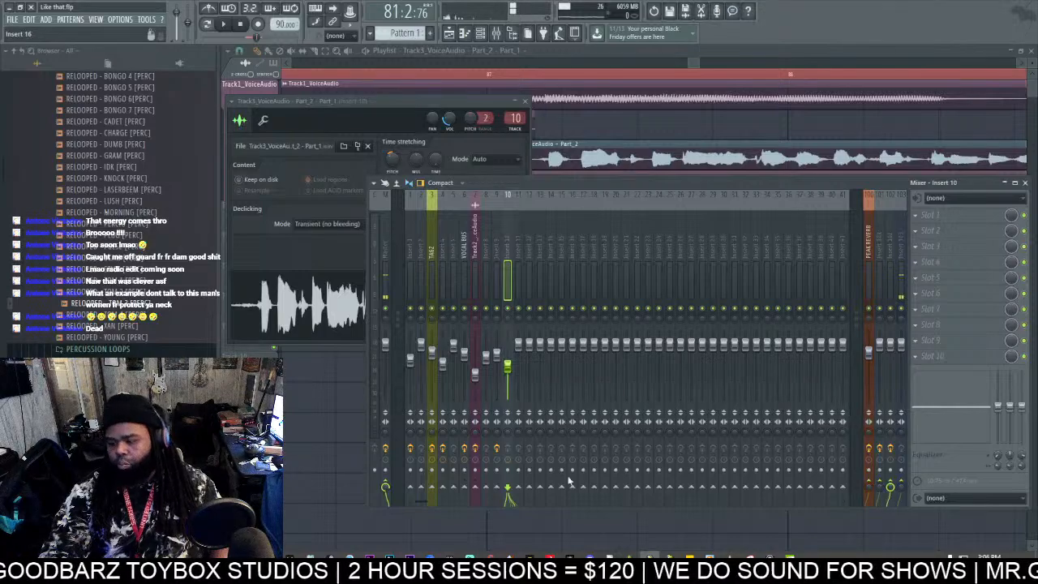
pyautogui.click(895, 255)
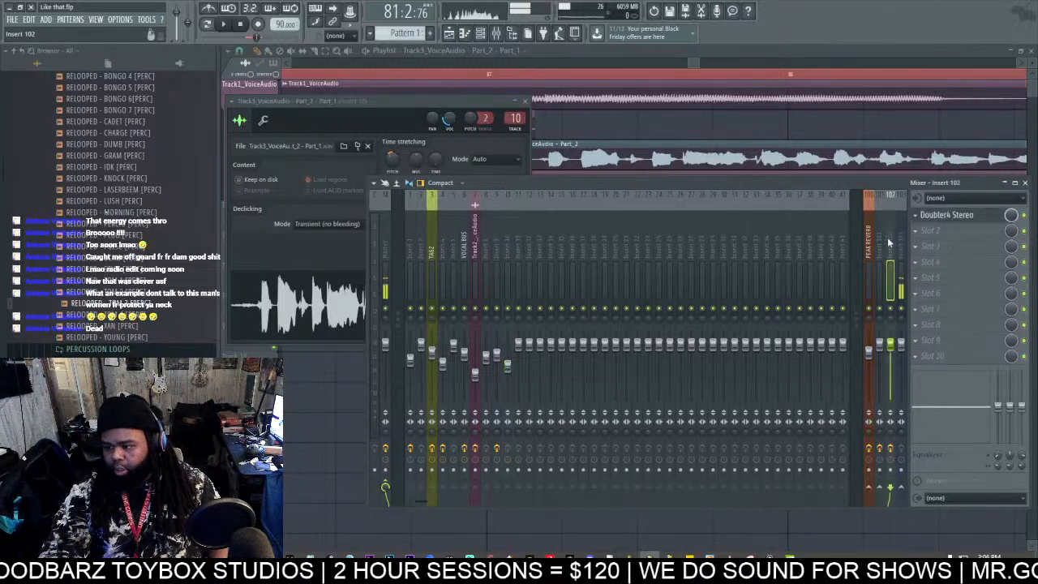
pyautogui.click(940, 217)
# Step: Play the layered vocals from bar 87 and check the level of Insert 9 in the mixer
pyautogui.click(523, 66)
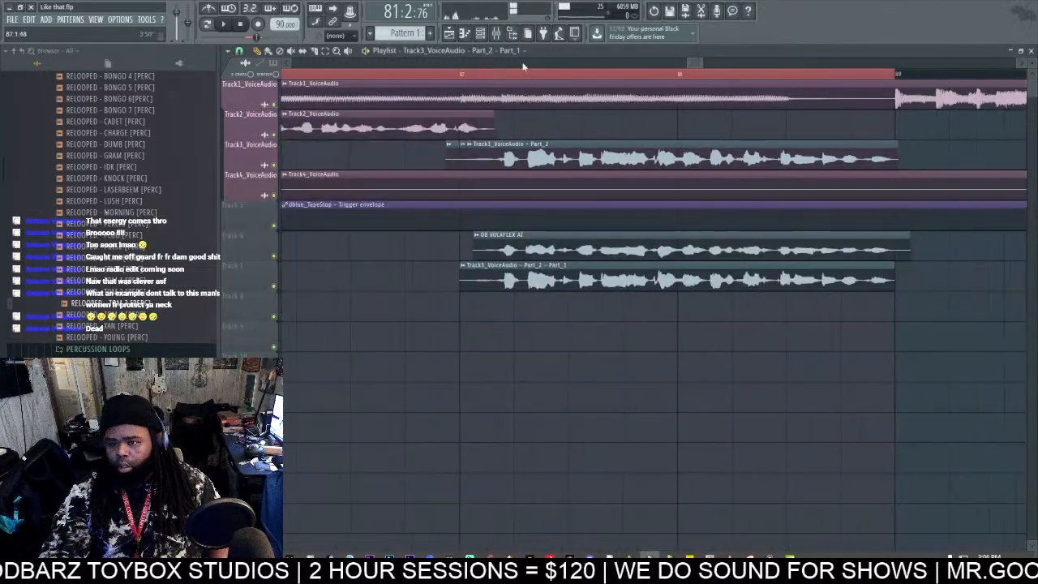
pyautogui.click(473, 80)
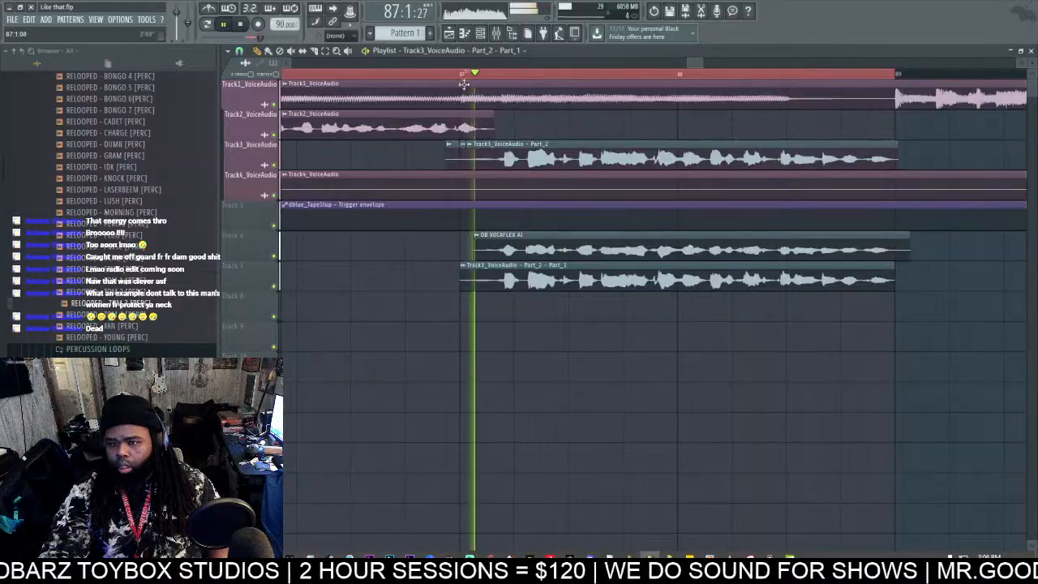
pyautogui.click(495, 33)
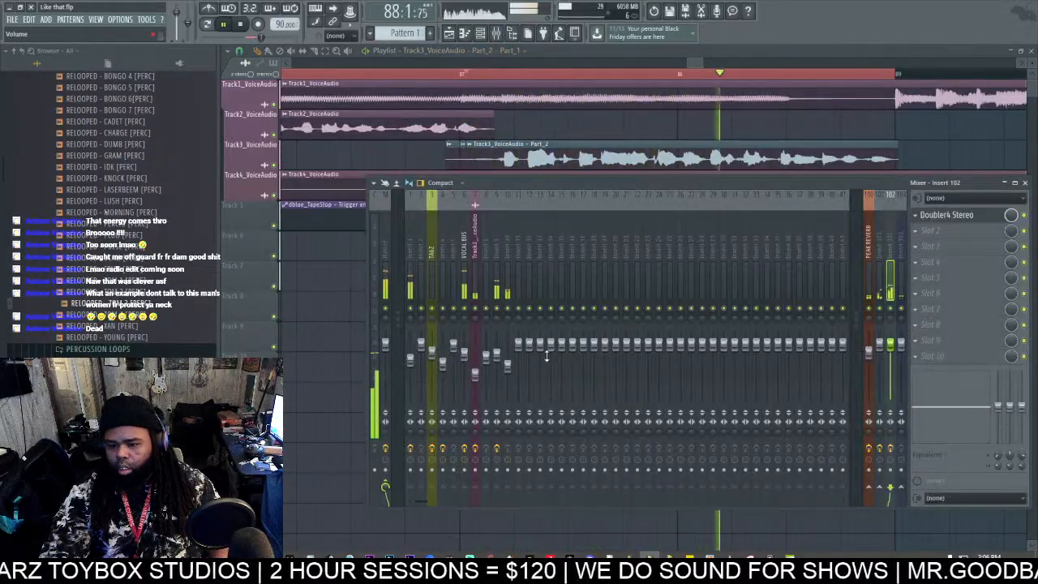
pyautogui.click(497, 280)
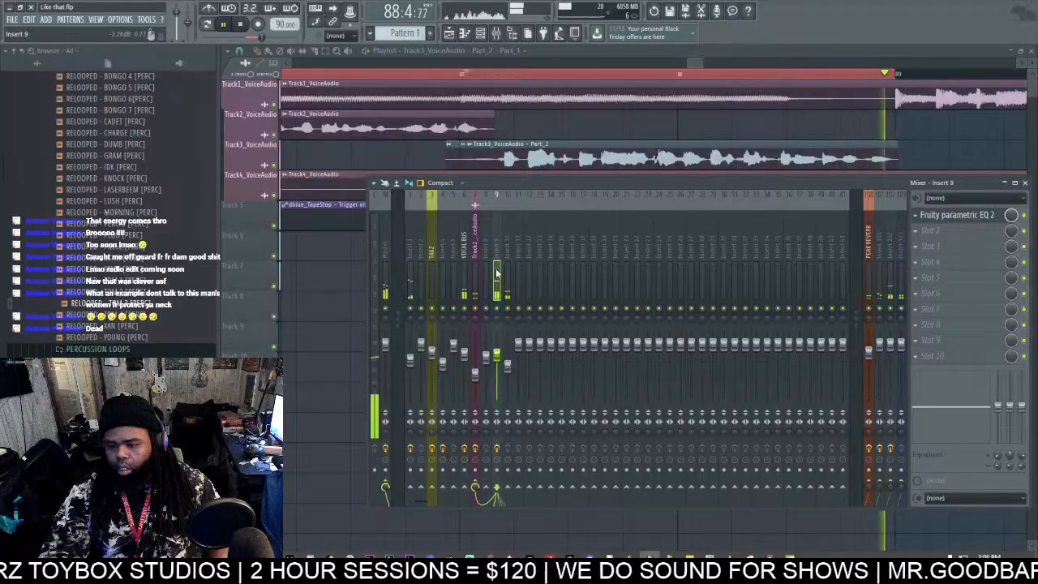
pyautogui.press('space')
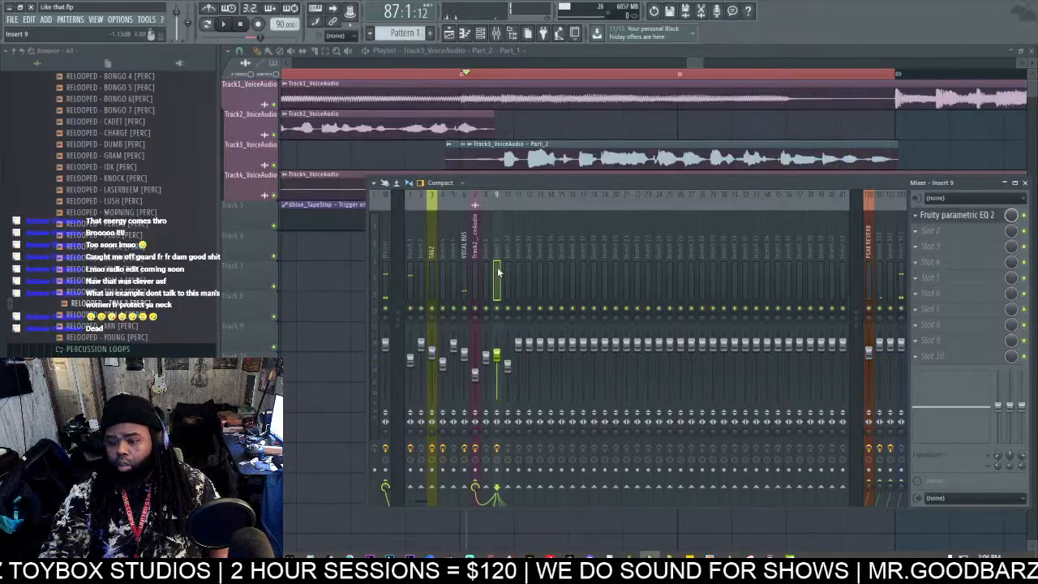
# Step: Load WaveShell-VST 9.0_x64 in Insert 9's second effect slot and choose the RVox Stereo plugin
pyautogui.rightClick(498, 318)
pyautogui.press('space')
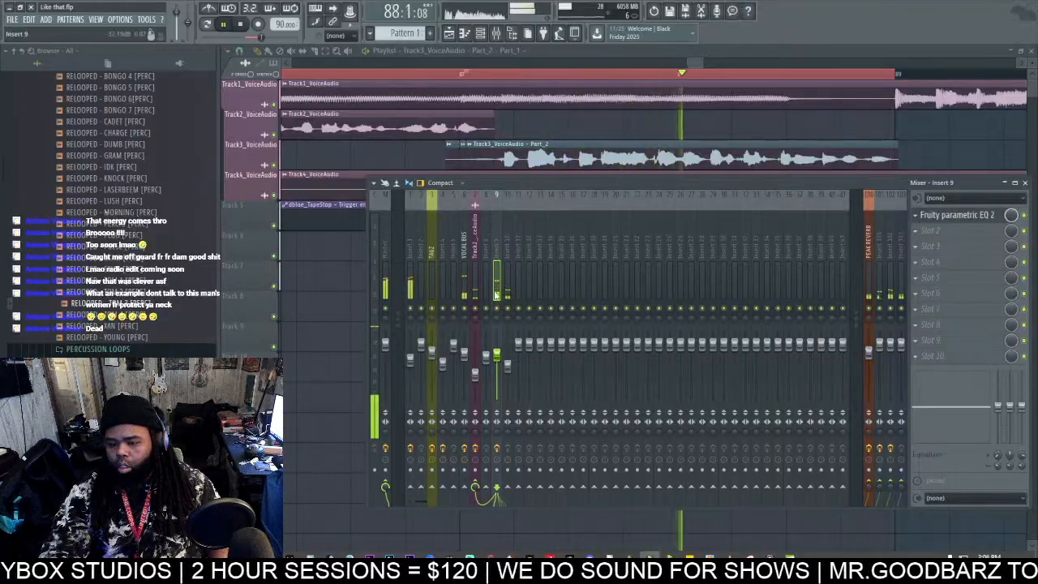
pyautogui.click(940, 229)
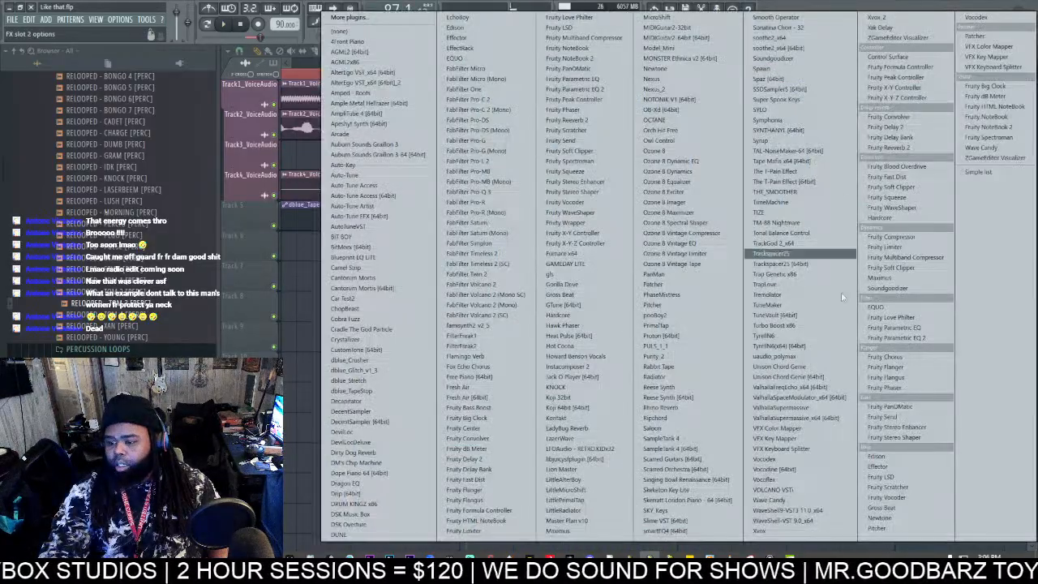
pyautogui.click(811, 521)
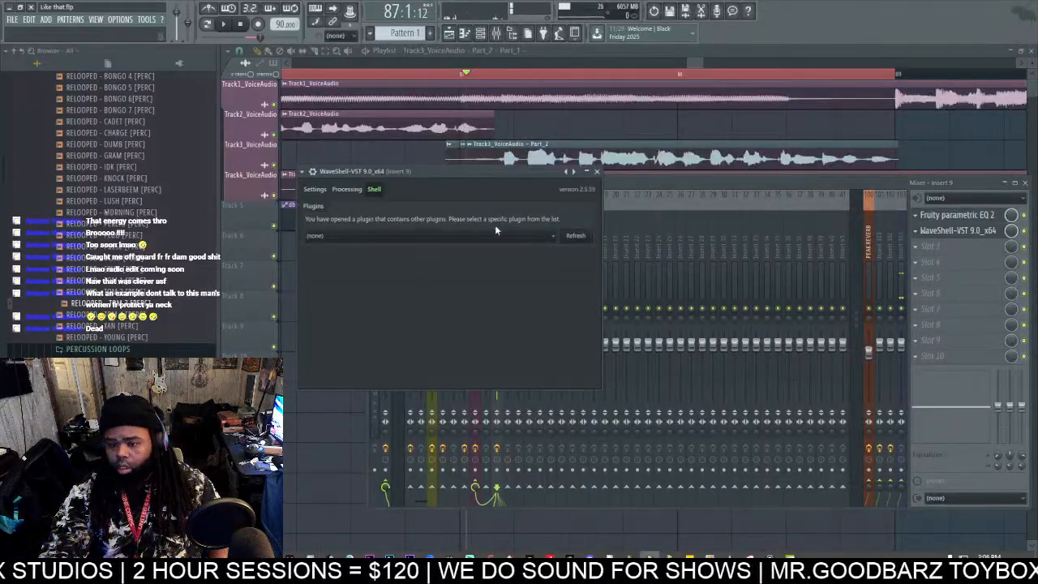
pyautogui.click(495, 234)
pyautogui.click(799, 364)
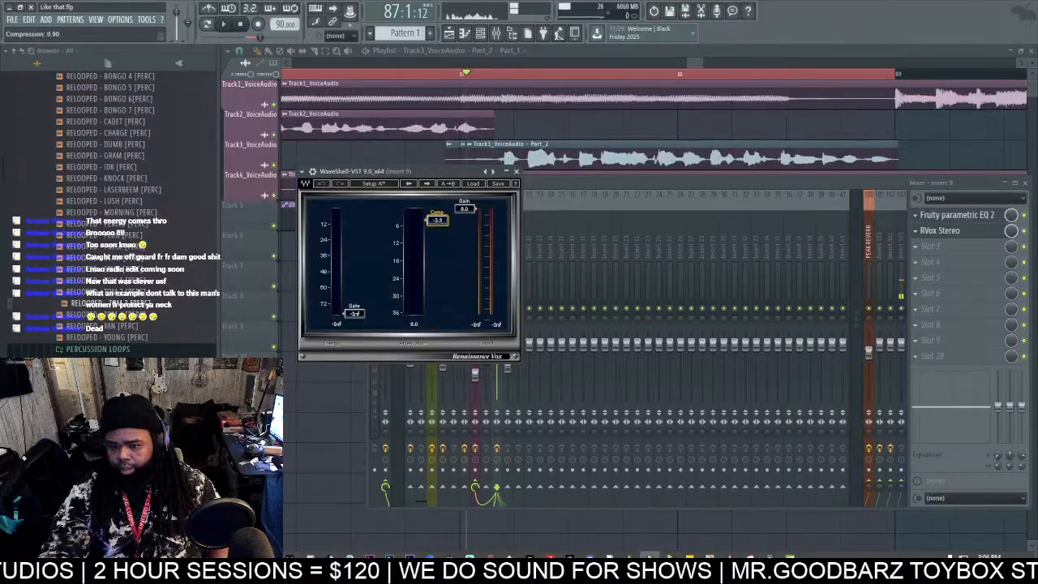
# Step: Play the song and set Insert 9's RVox compression to about -6.3 and its gate to about -18.3
pyautogui.click(562, 183)
pyautogui.press('space')
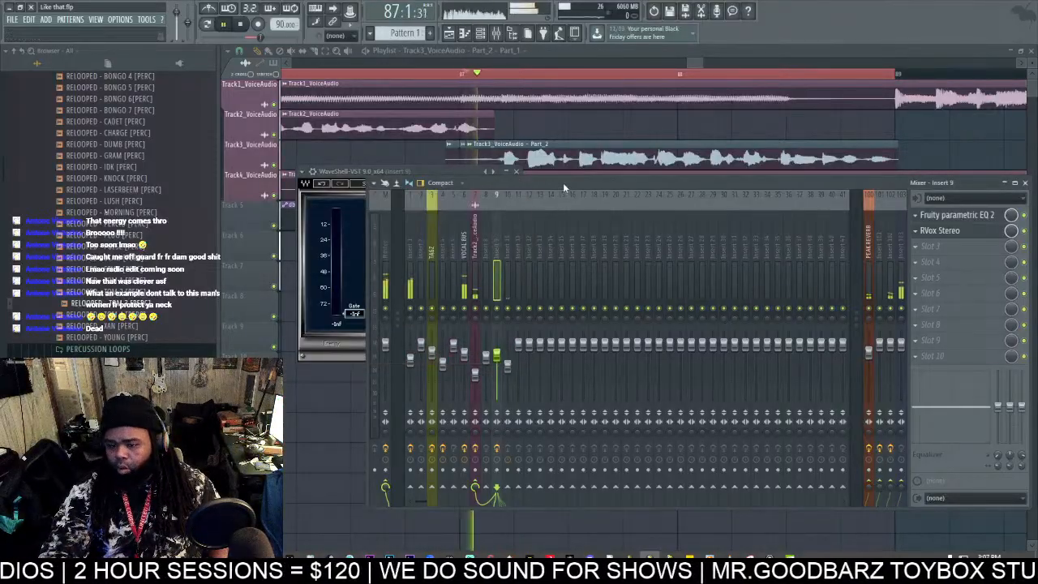
pyautogui.click(361, 276)
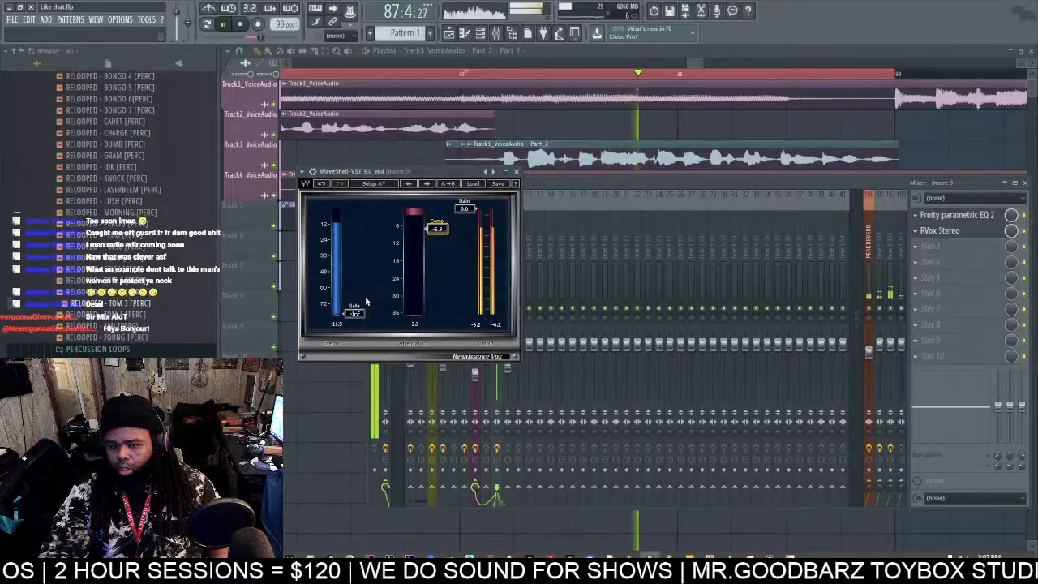
pyautogui.moveTo(354, 313); pyautogui.dragTo(354, 236)
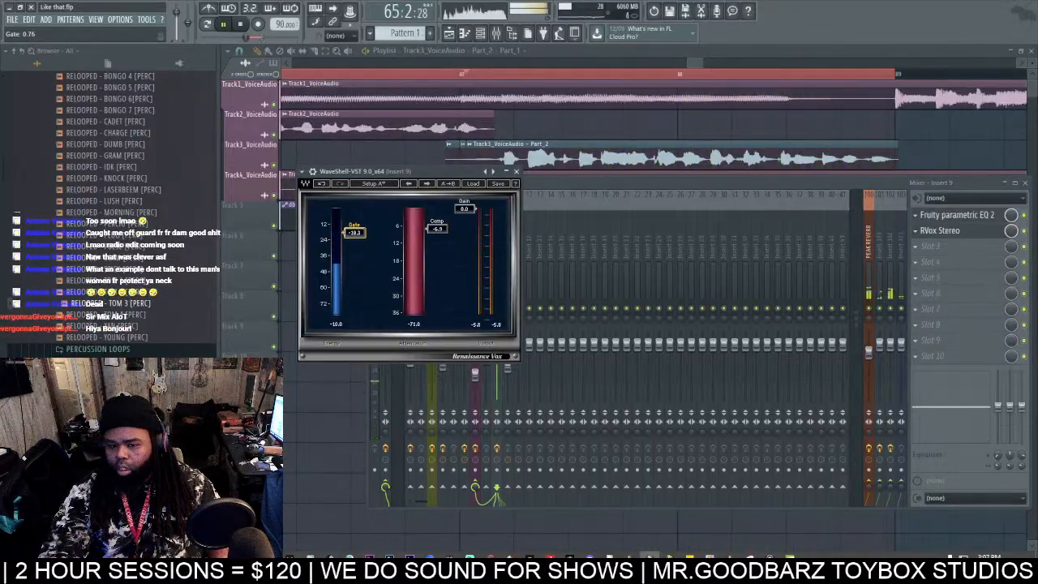
# Step: Play the layered vocals from bar 87 and remove the short leading slices before Track3's Part_2 clip
pyautogui.click(409, 65)
pyautogui.scroll(-1, 409, 65)
pyautogui.press('space')
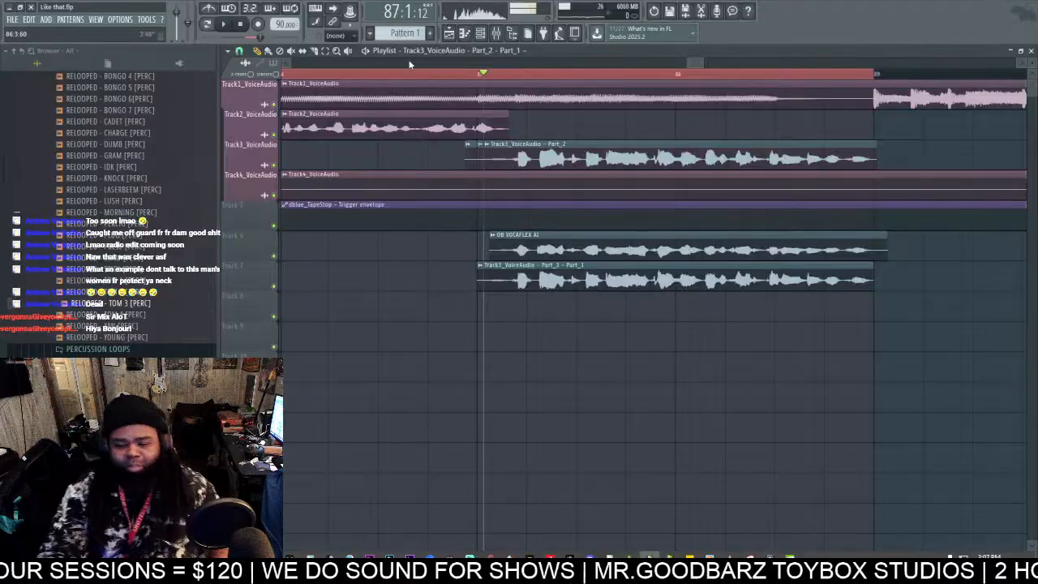
pyautogui.press('space')
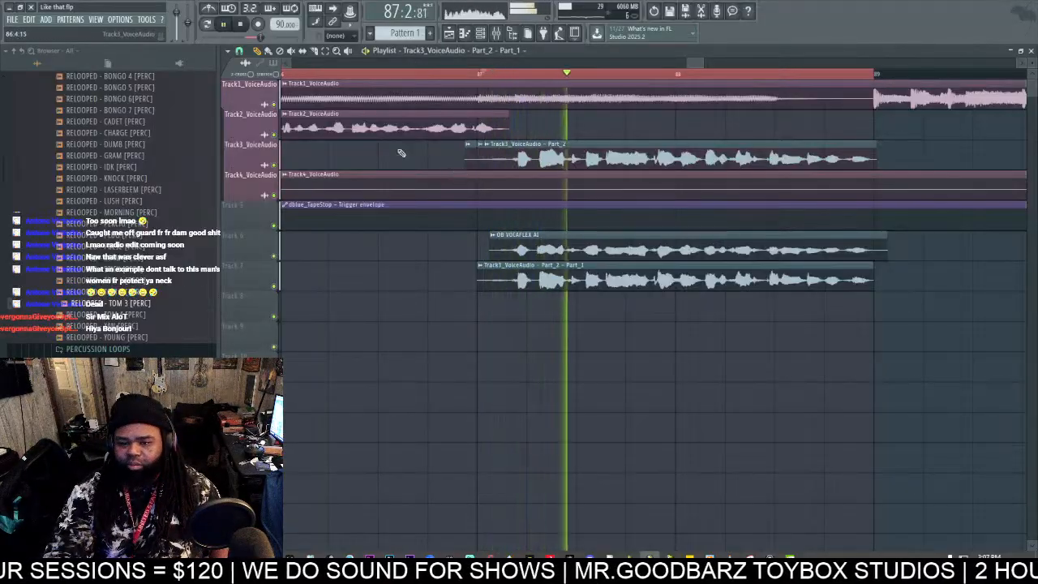
pyautogui.click(243, 63)
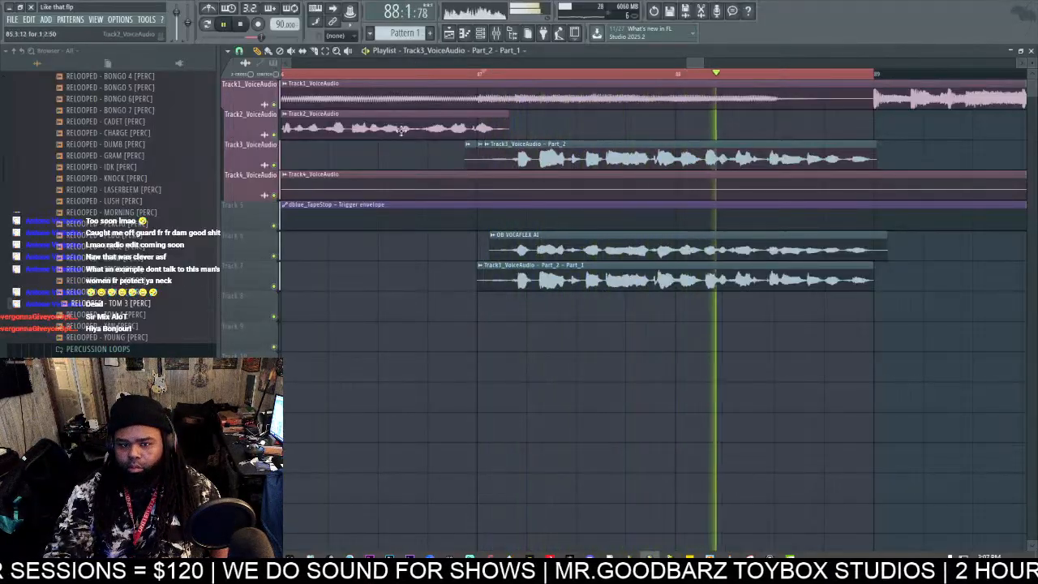
pyautogui.press('space')
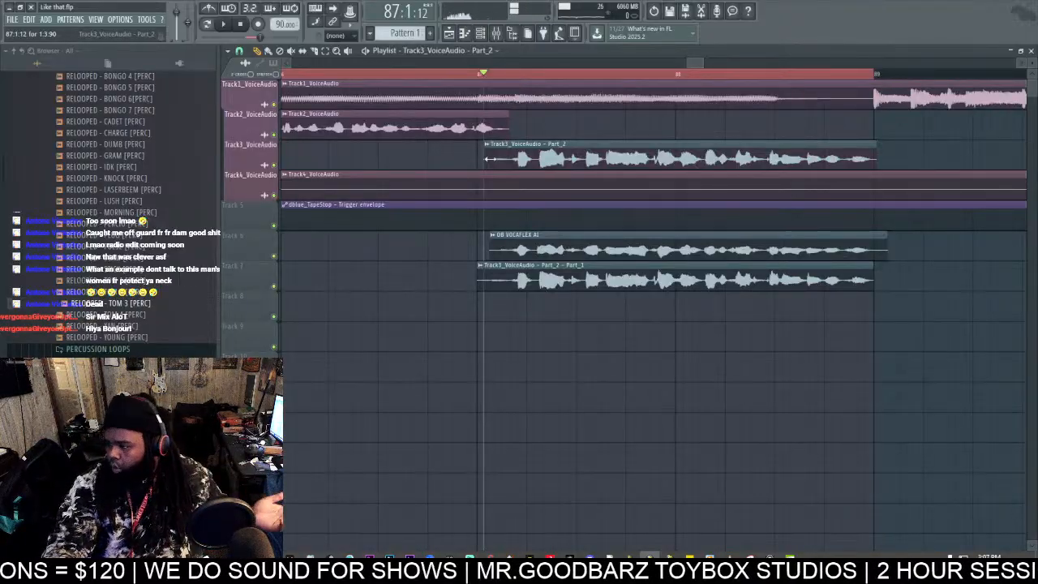
# Step: Set Insert 9's RVox compression to about -11.6 and gate to about -17.1, and send the track to Insert 102
pyautogui.click(496, 33)
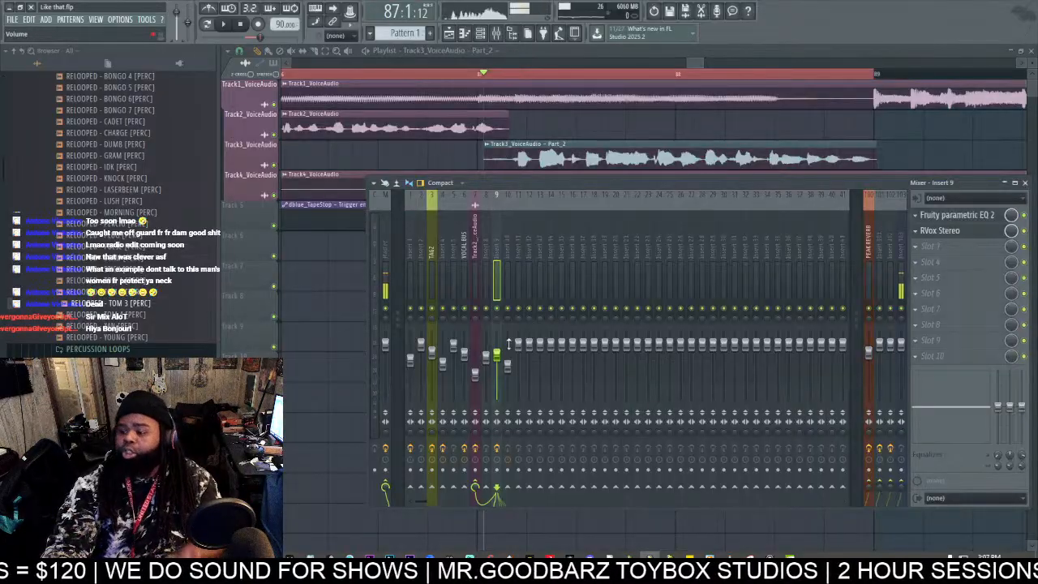
pyautogui.click(966, 231)
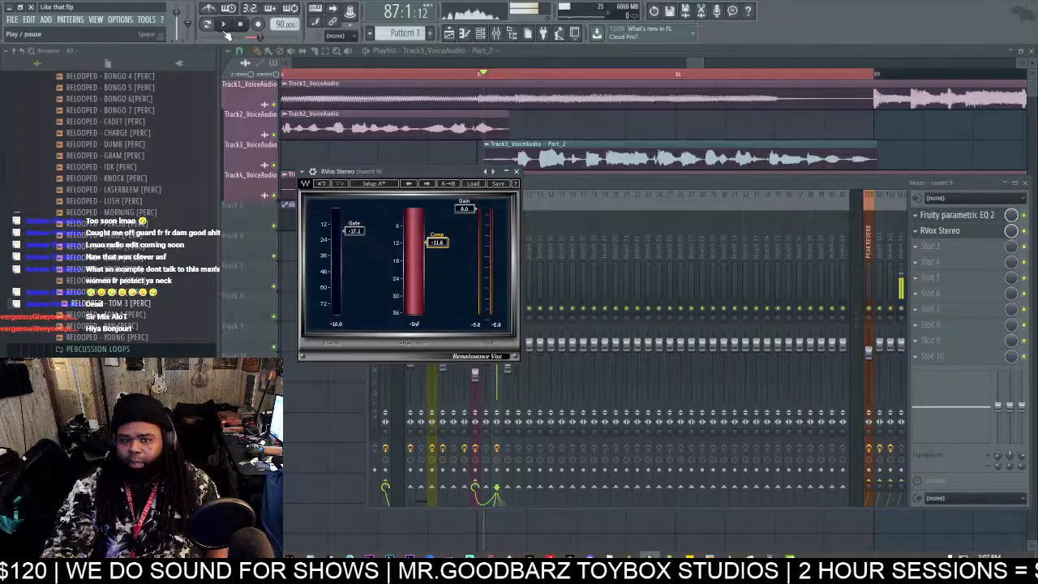
pyautogui.click(569, 182)
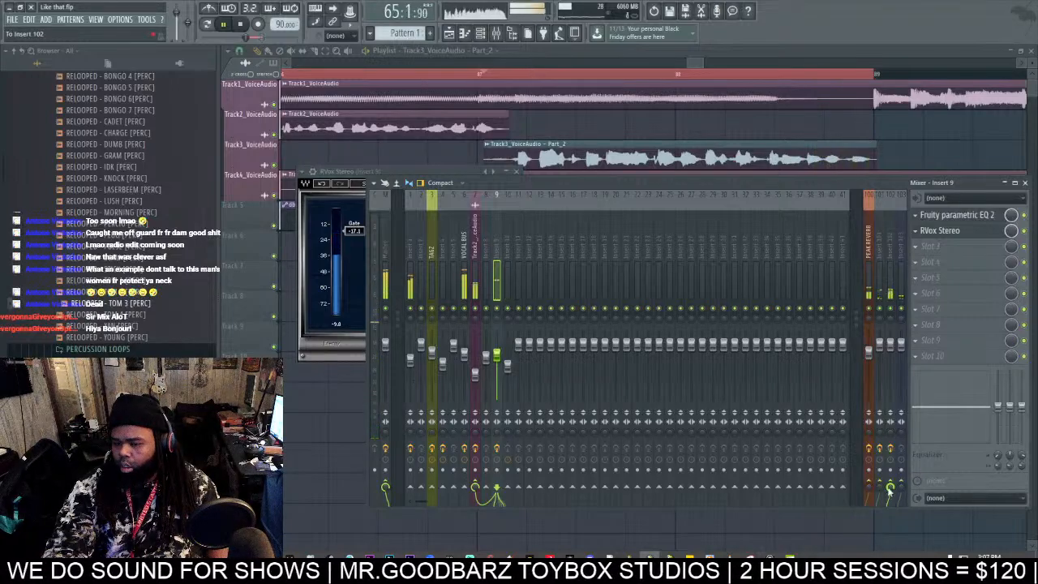
# Step: Trim the starts of the Track3, OB VOCAFLEX AI and Part_1 clips to the end of the Track2 vocal, checking playback from bar 85
pyautogui.click(503, 55)
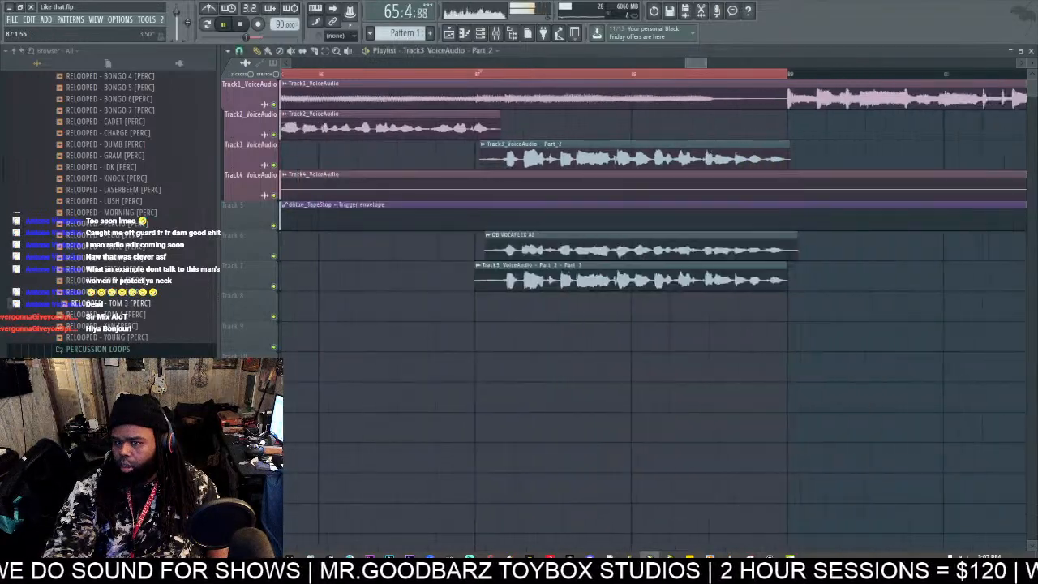
pyautogui.moveTo(470, 165); pyautogui.dragTo(487, 168)
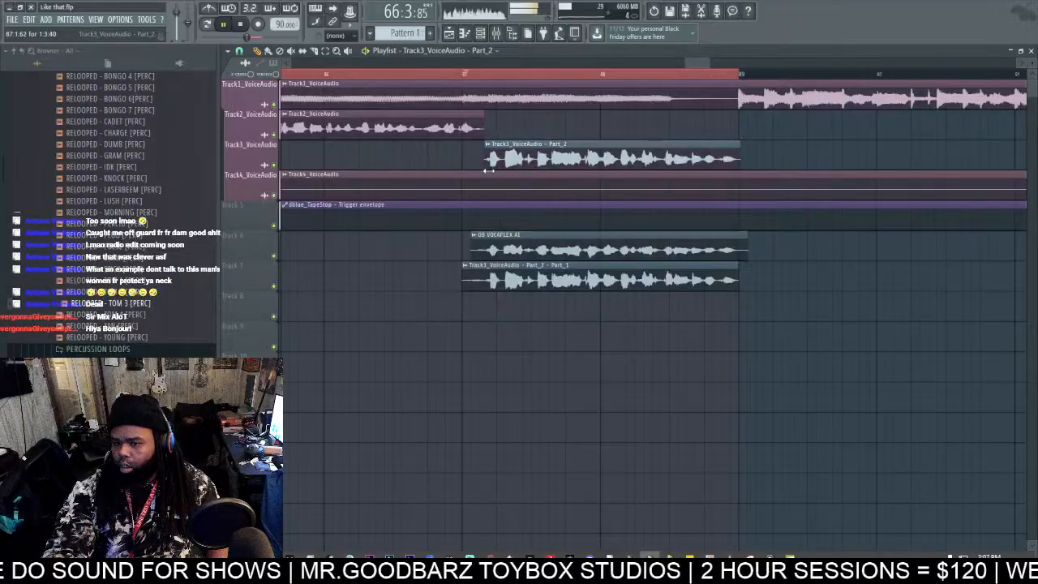
pyautogui.click(497, 34)
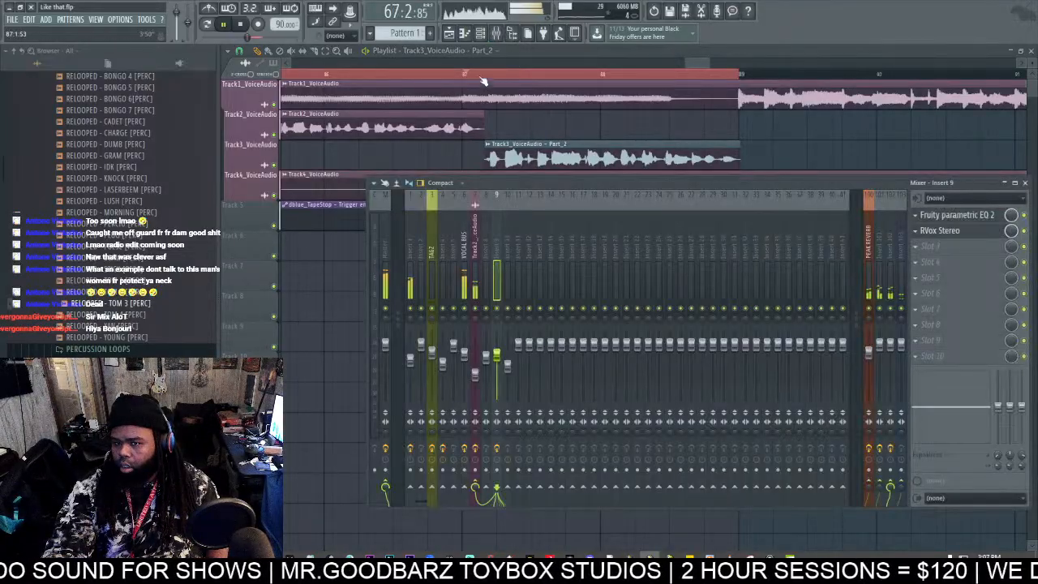
pyautogui.scroll(-2, 482, 78)
pyautogui.click(353, 74)
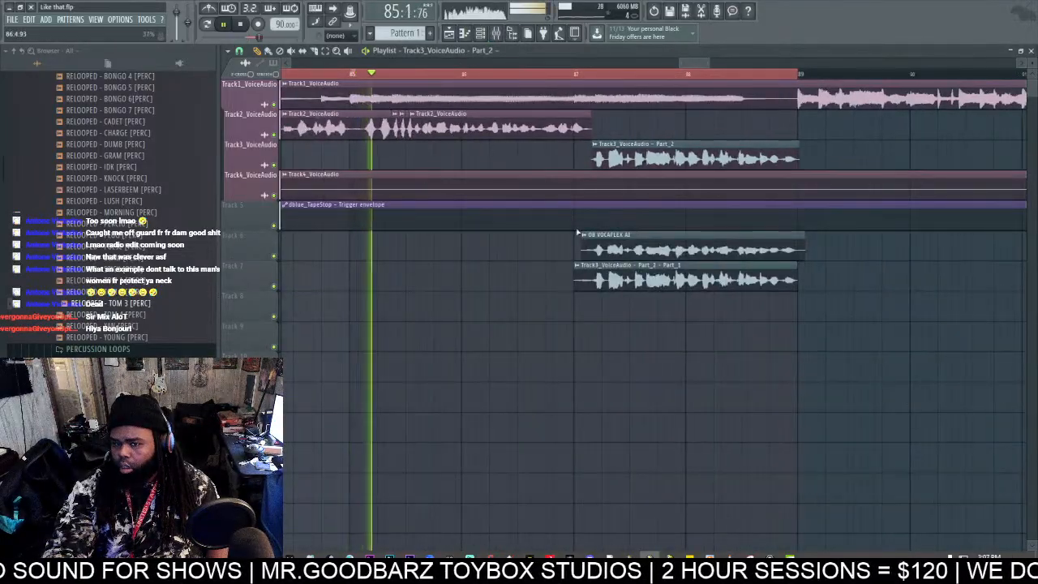
pyautogui.moveTo(578, 234); pyautogui.dragTo(605, 267)
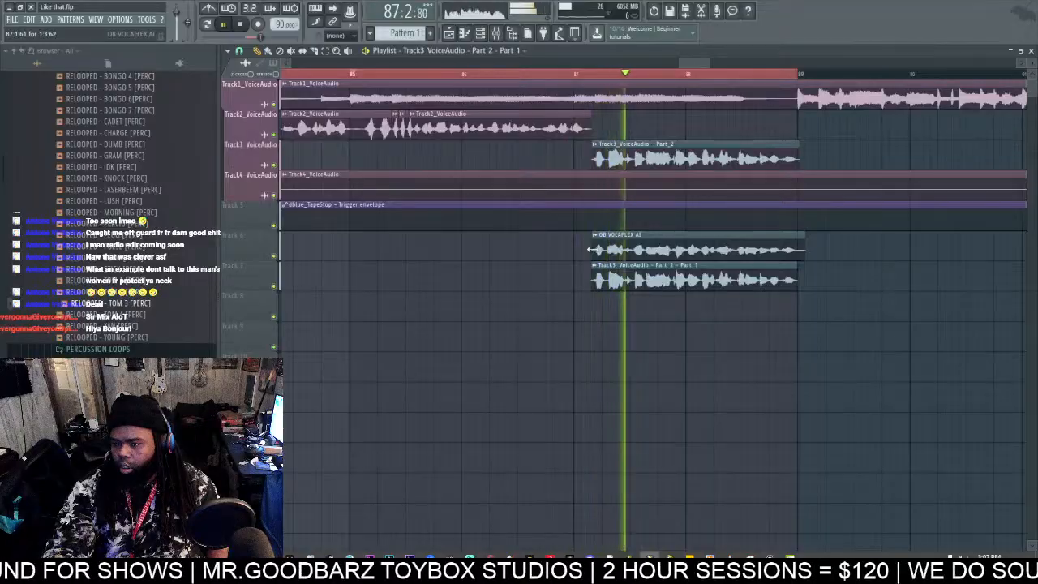
# Step: Slice the start of all three vocal layers using 1/4 beat and 1/2 step snapping, and place three stutter copies of it from bar 87
pyautogui.scroll(5, 600, 122)
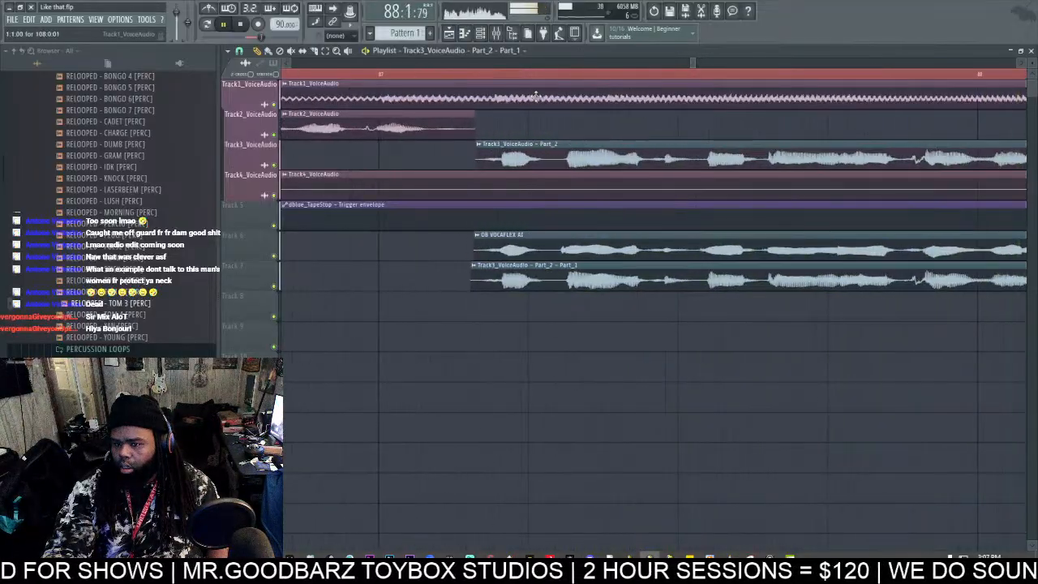
pyautogui.click(240, 50)
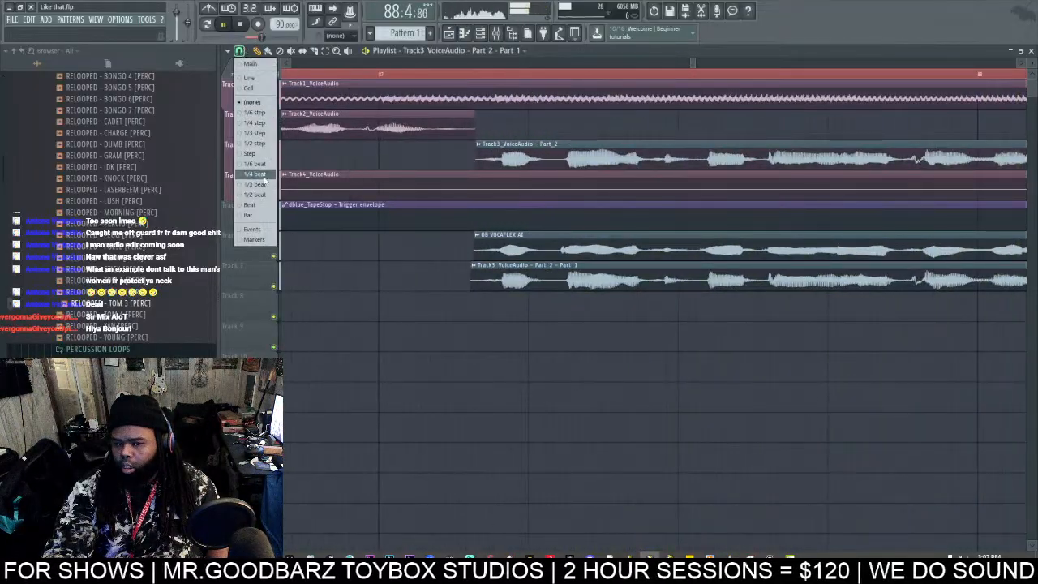
pyautogui.click(263, 176)
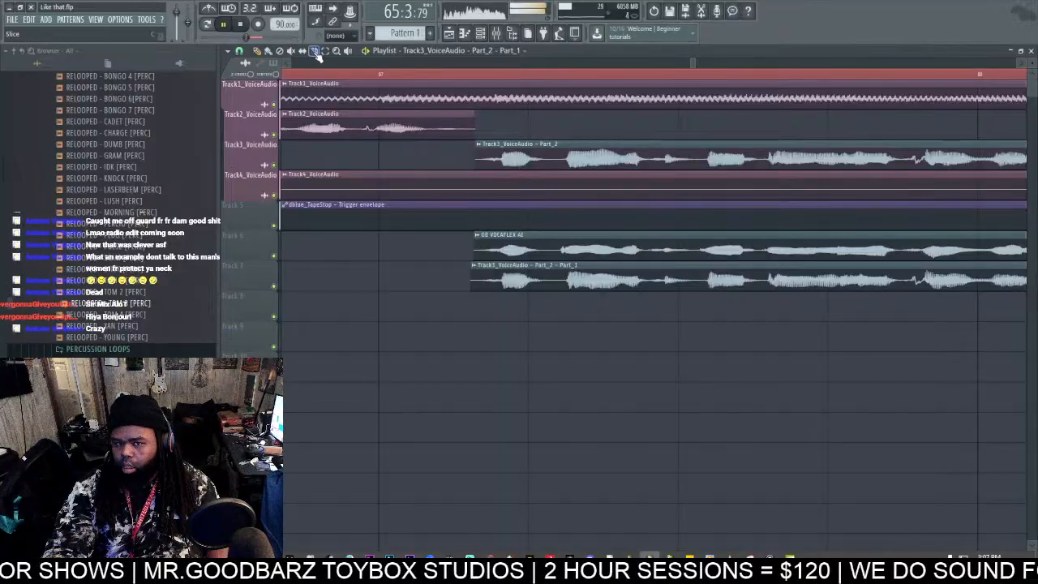
pyautogui.click(239, 51)
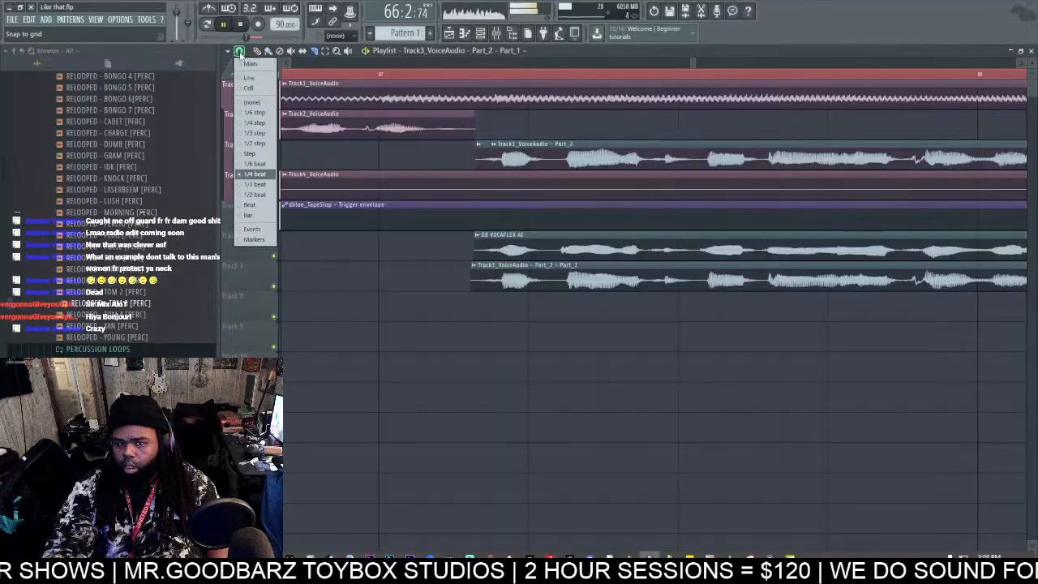
pyautogui.click(262, 144)
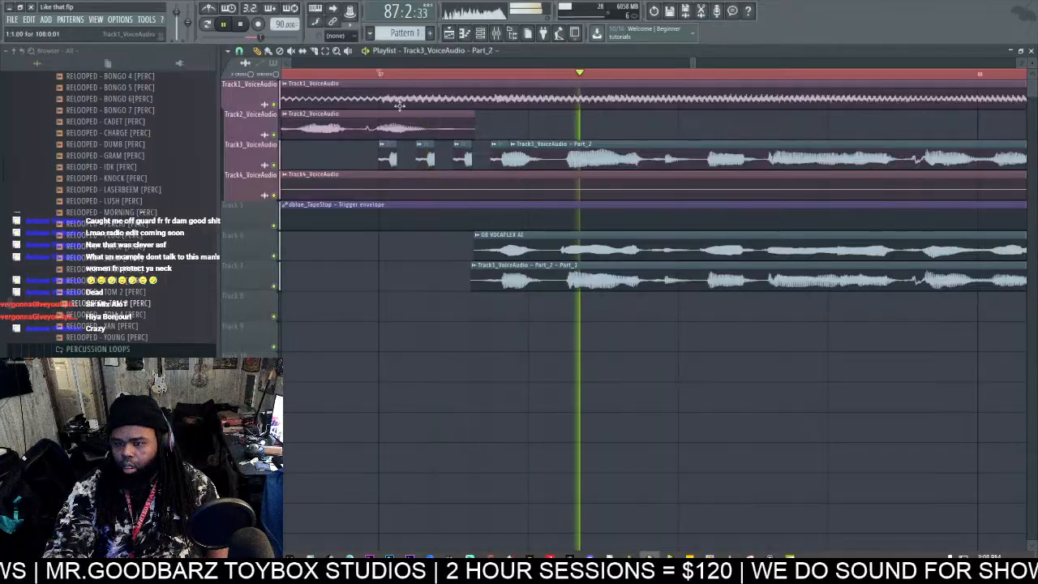
pyautogui.press('space')
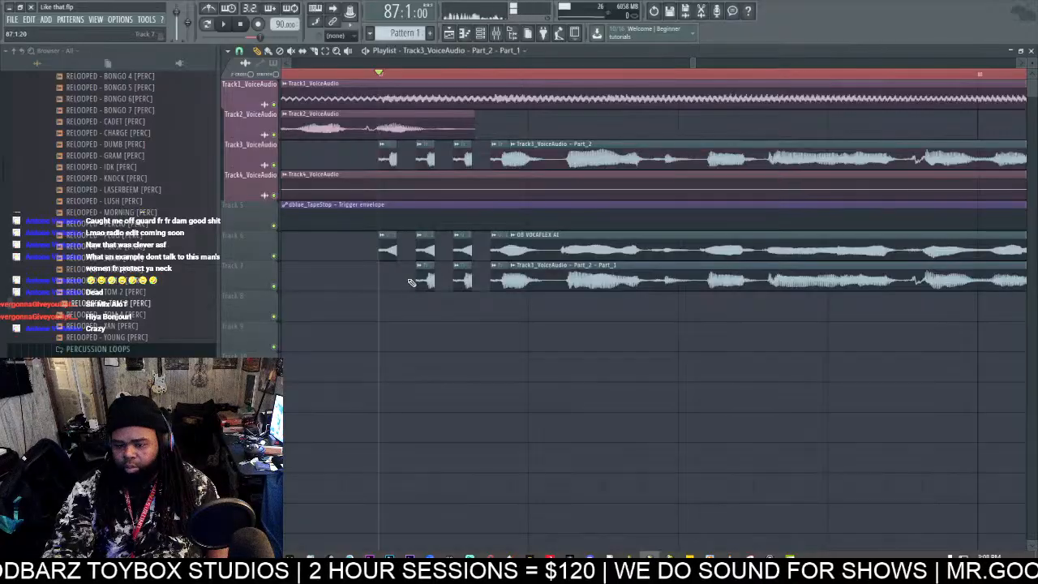
pyautogui.press('space')
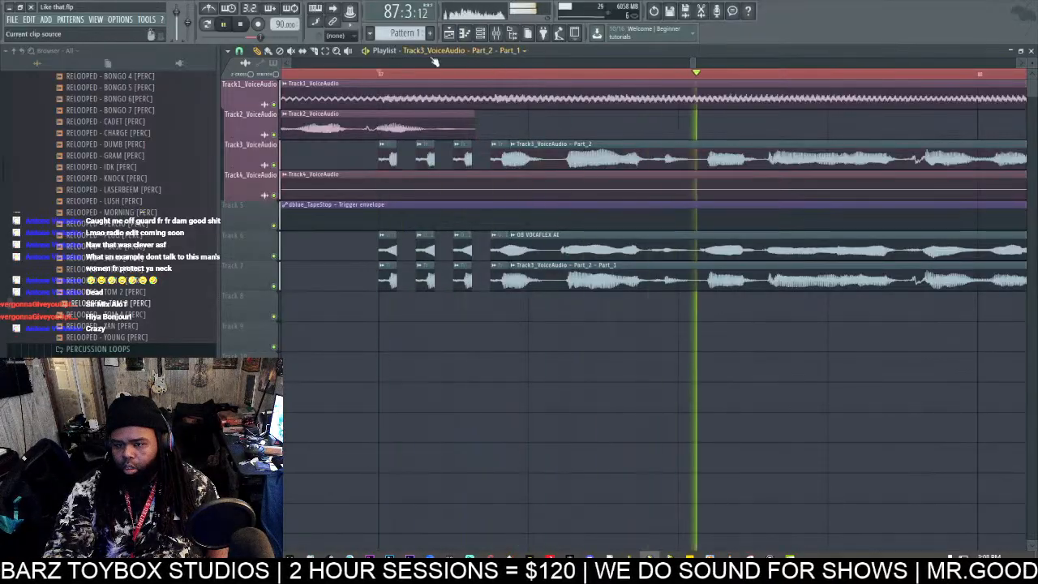
# Step: Create a volume automation clip for the first Track3 stutter slice and stop playback
pyautogui.click(381, 144)
pyautogui.moveTo(519, 225)
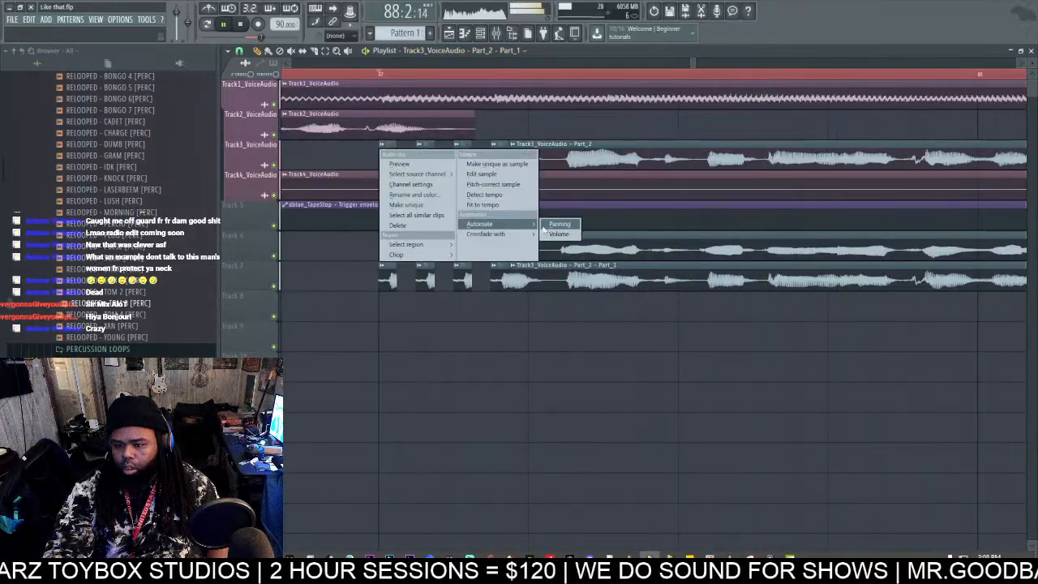
pyautogui.click(553, 233)
pyautogui.press('space')
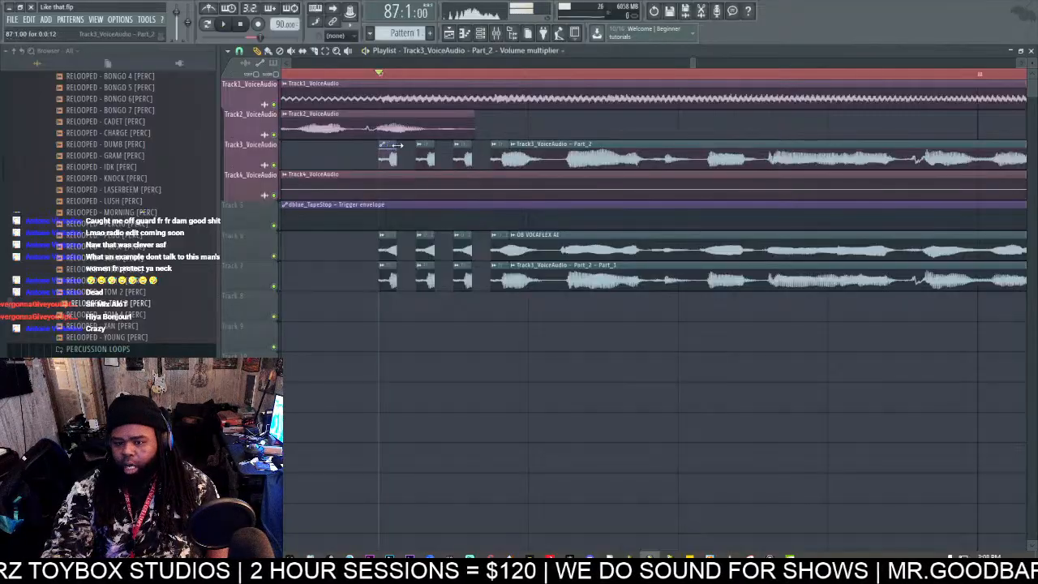
# Step: Move the dblue_TapeStop trigger envelope track down below the two added vocal layer tracks
pyautogui.scroll(-5, 399, 68)
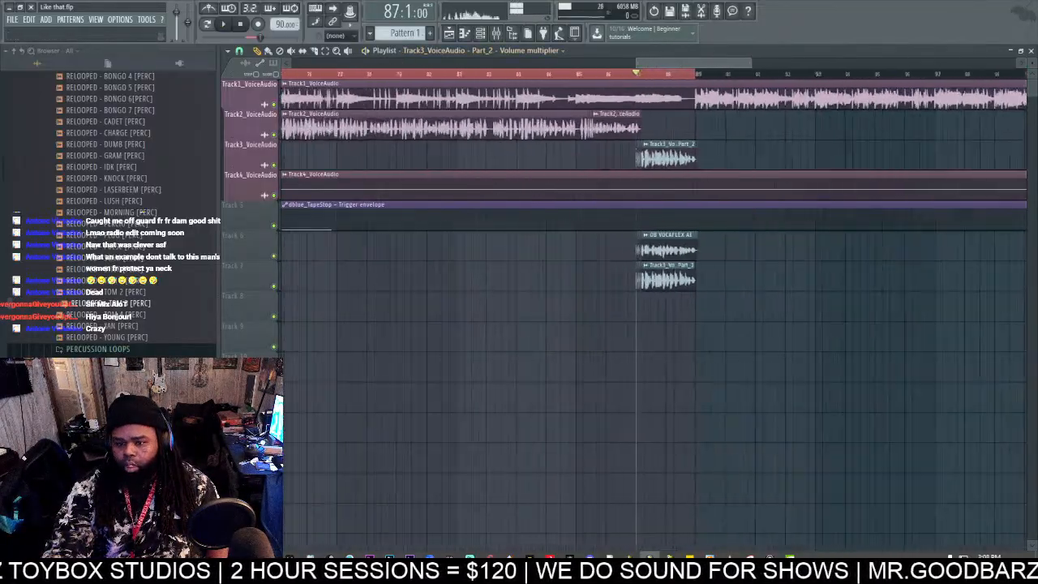
pyautogui.rightClick(240, 212)
pyautogui.press('w')
pyautogui.rightClick(238, 244)
pyautogui.press('w')
pyautogui.scroll(5, 693, 80)
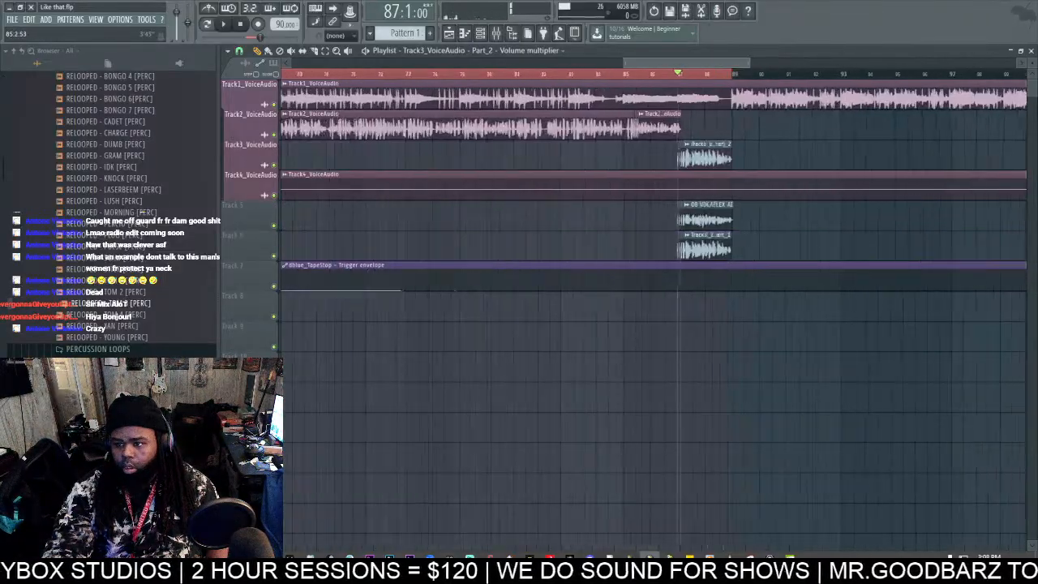
# Step: Move the Track3_VoiceAudio track down below Track4_VoiceAudio in the playlist
pyautogui.scroll(-10, 362, 65)
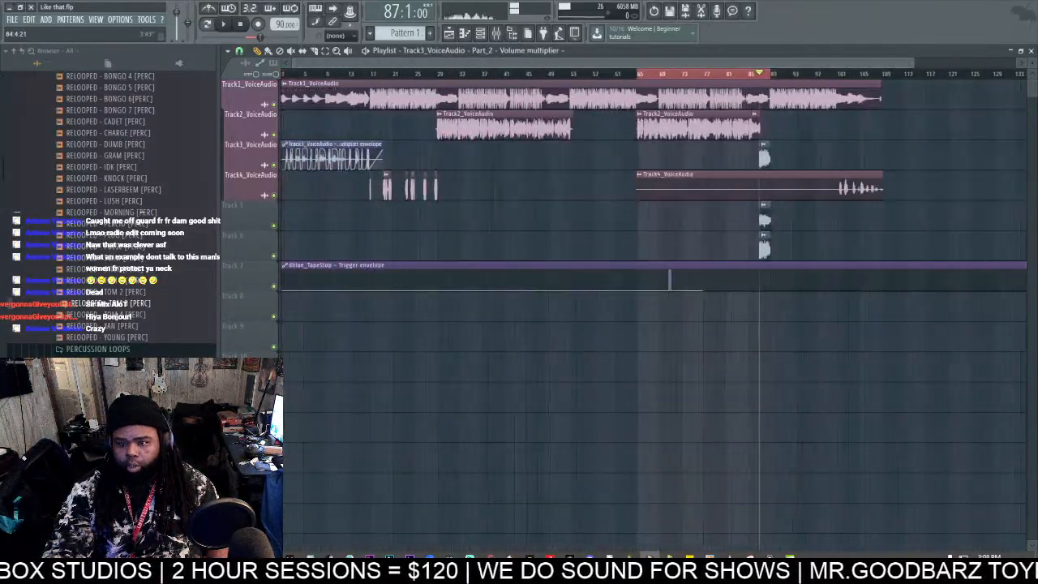
pyautogui.rightClick(246, 164)
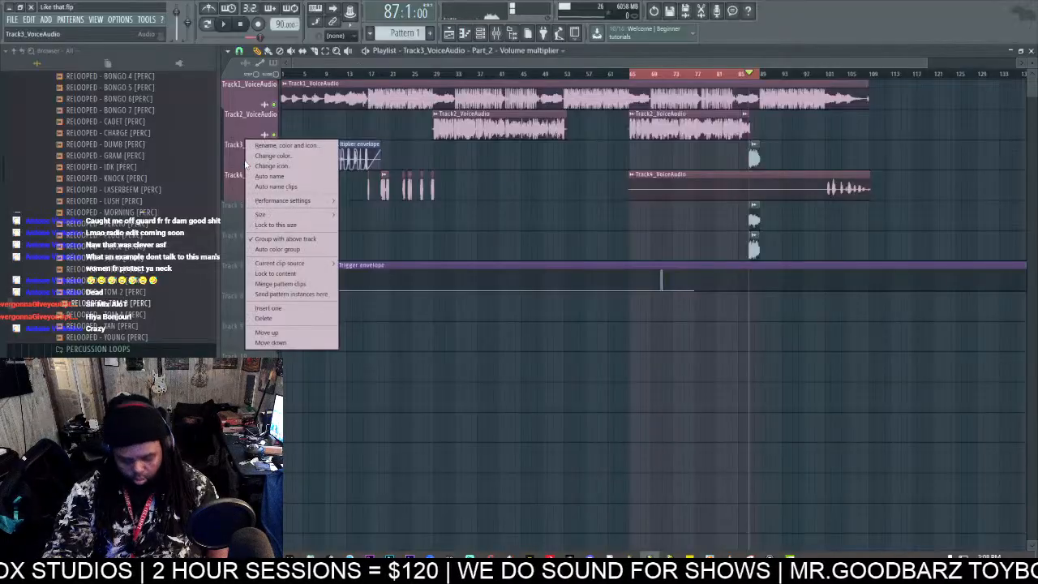
pyautogui.click(270, 342)
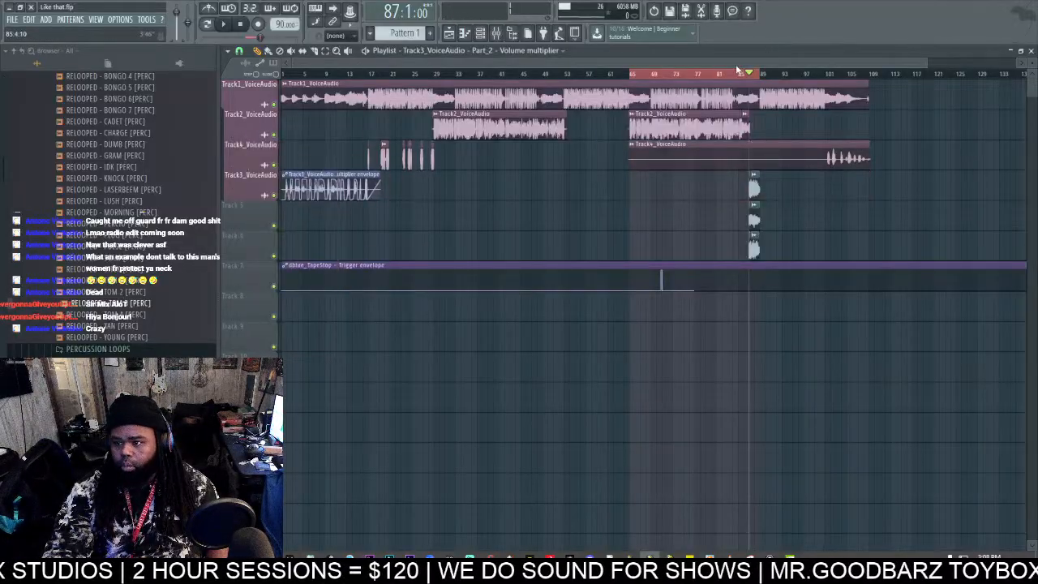
# Step: Create a volume automation clip for the first OB VOCAFLEX AI stutter slice, with its fade-in ending where the full clip starts
pyautogui.scroll(10, 737, 70)
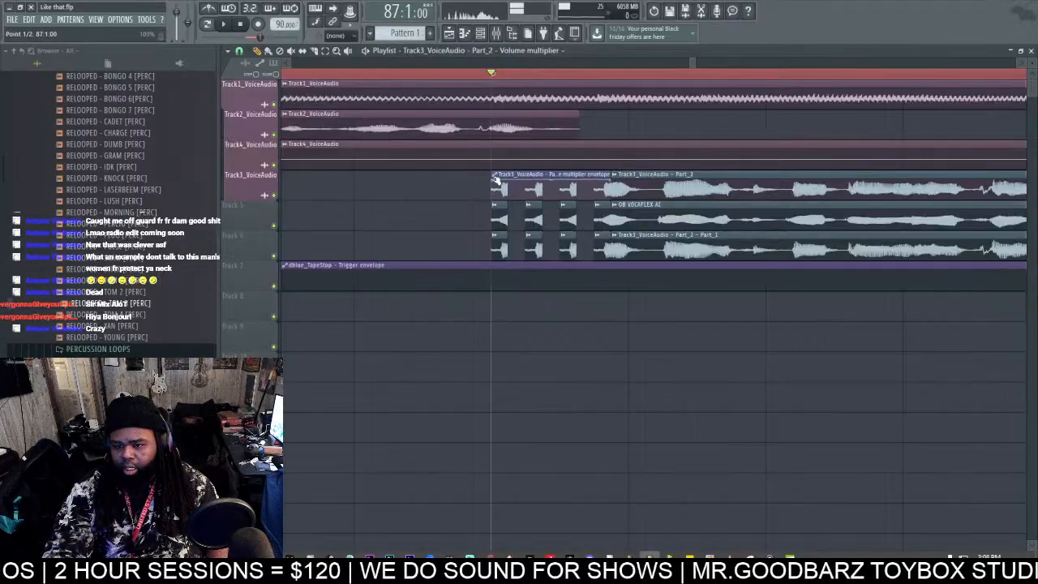
pyautogui.rightClick(495, 210)
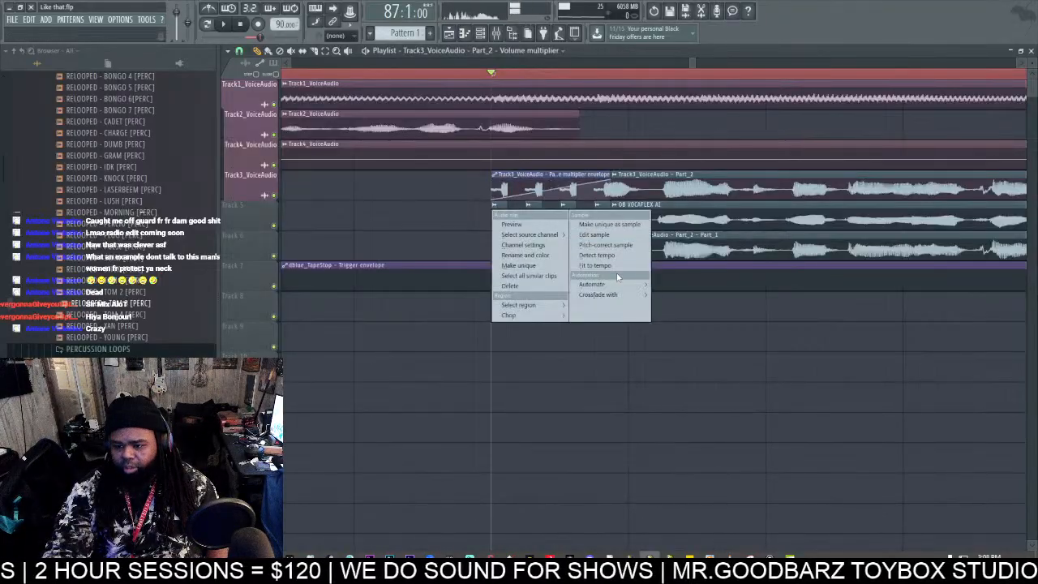
pyautogui.click(670, 295)
pyautogui.moveTo(503, 205); pyautogui.dragTo(610, 200)
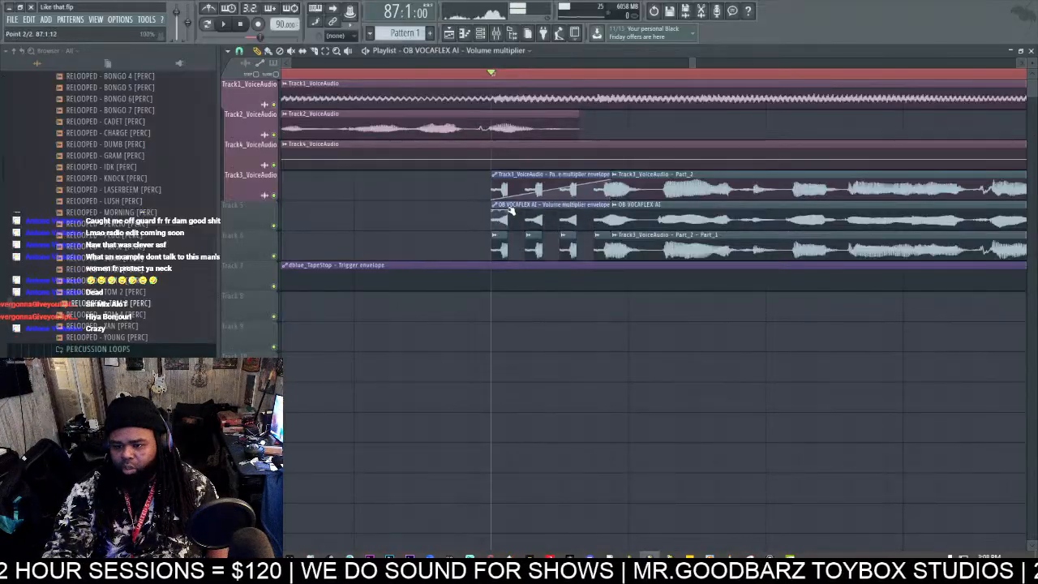
pyautogui.moveTo(511, 210); pyautogui.dragTo(616, 202)
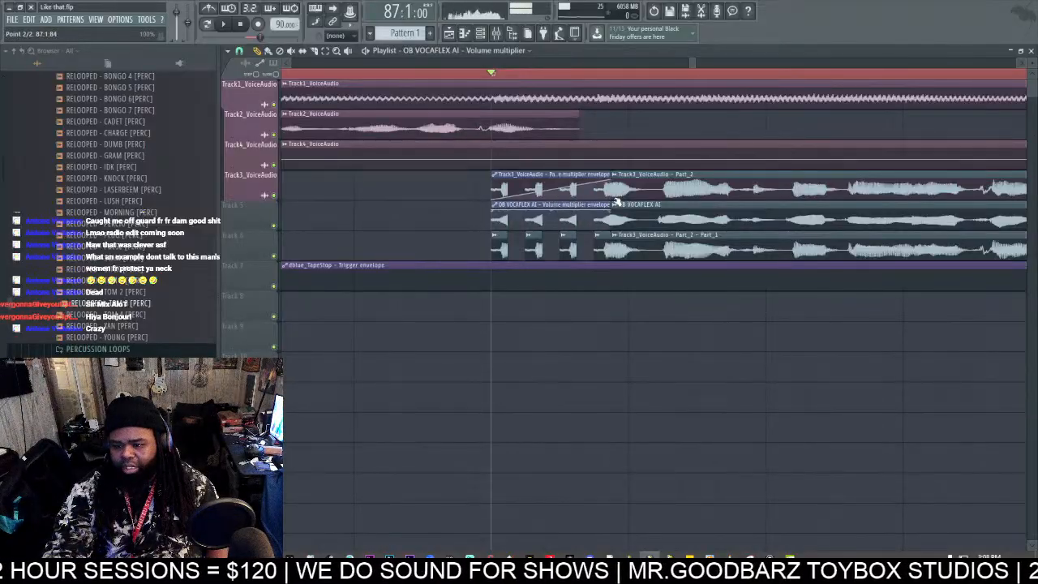
# Step: Create a volume automation clip for the lowest vocal layer's first stutter slice, extend the fade-in across the stutter and curve it
pyautogui.click(492, 236)
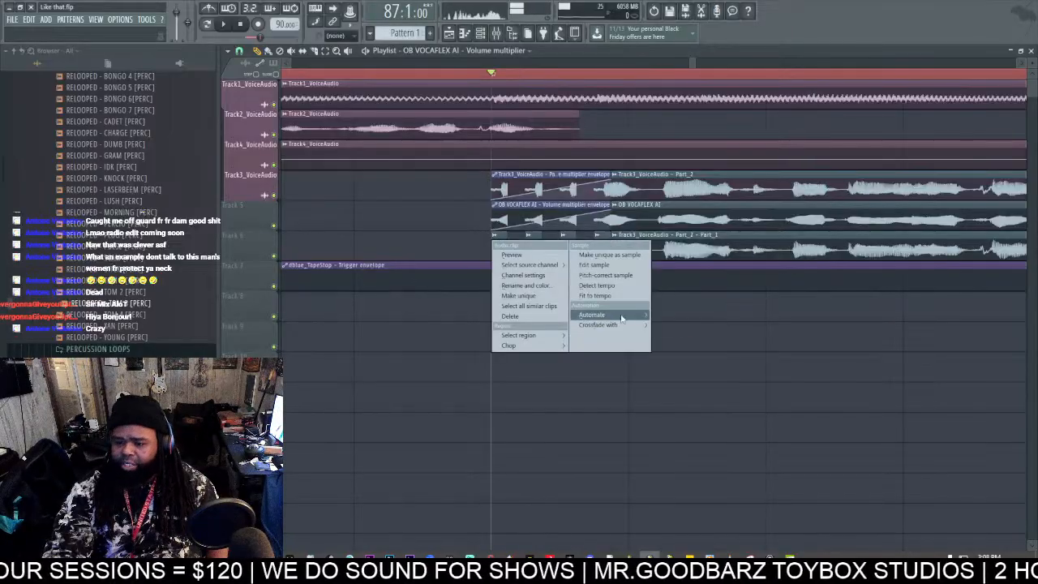
pyautogui.click(671, 326)
pyautogui.moveTo(520, 241); pyautogui.dragTo(614, 230)
pyautogui.moveTo(495, 238); pyautogui.dragTo(526, 270)
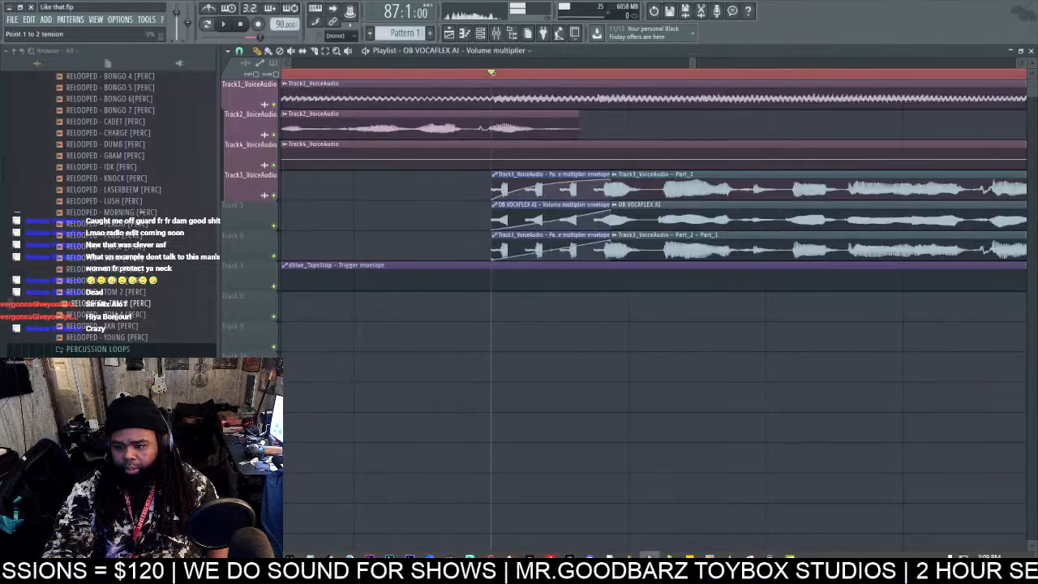
# Step: Listen to the faded stutter from around bar 85 and stop playback
pyautogui.press('space')
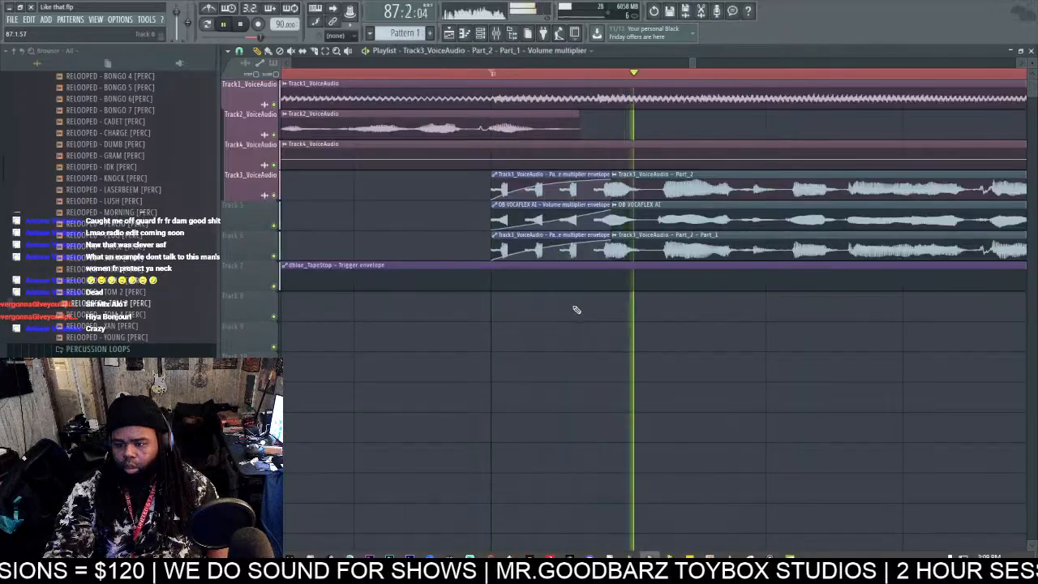
pyautogui.click(386, 72)
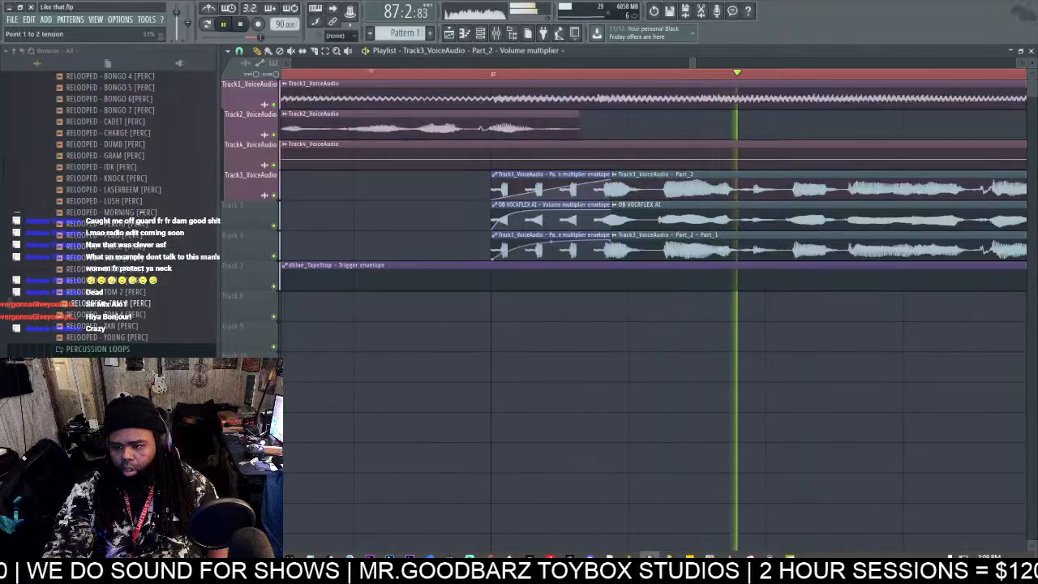
pyautogui.scroll(-5, 543, 243)
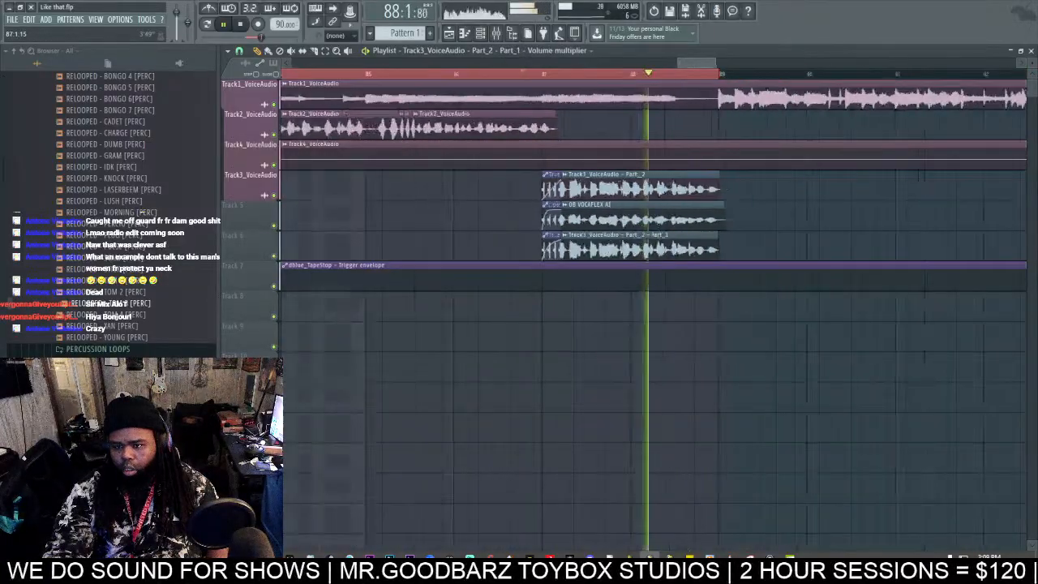
pyautogui.click(381, 74)
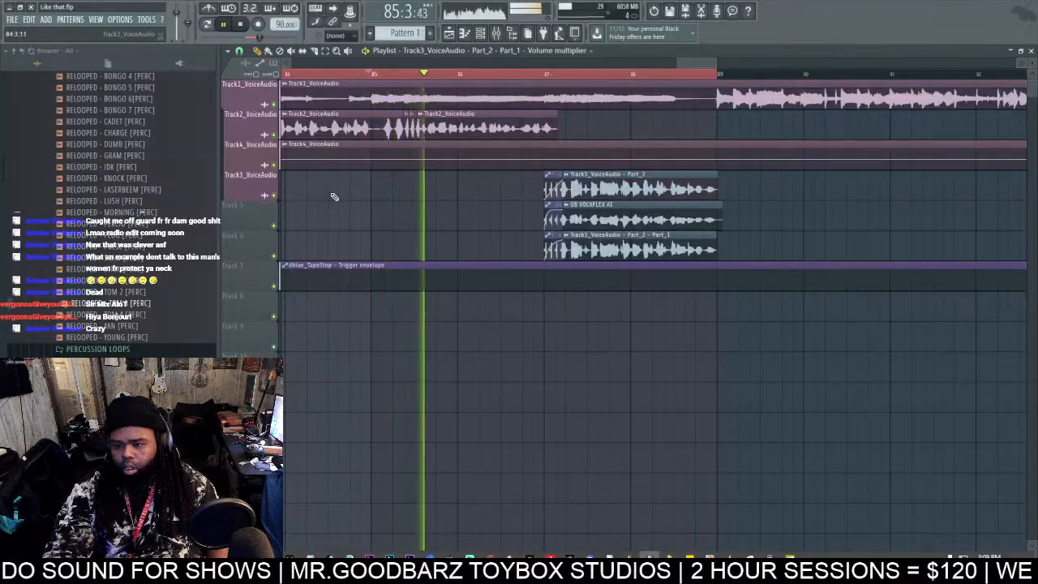
pyautogui.click(496, 32)
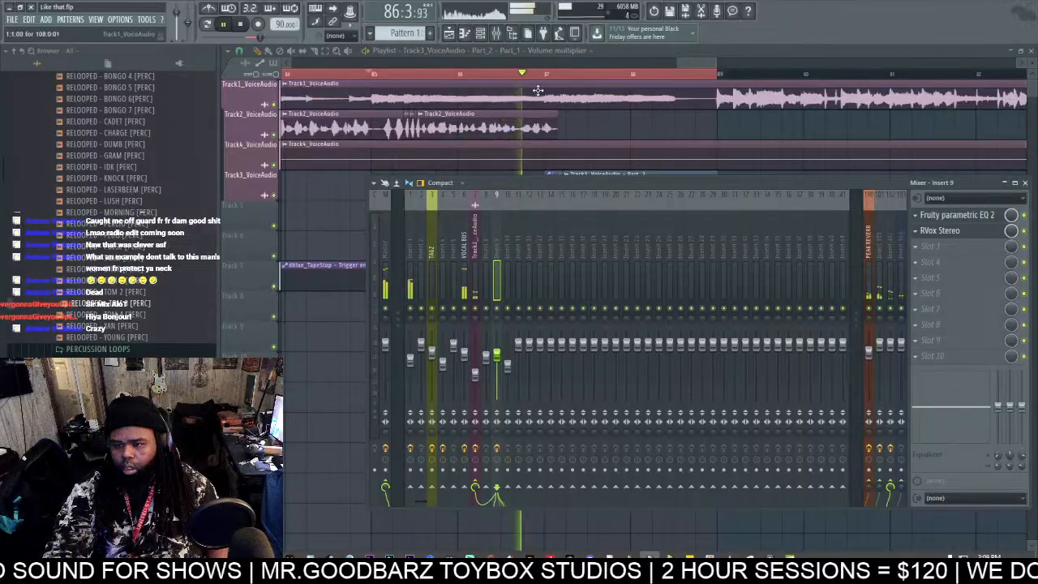
pyautogui.press('F9')
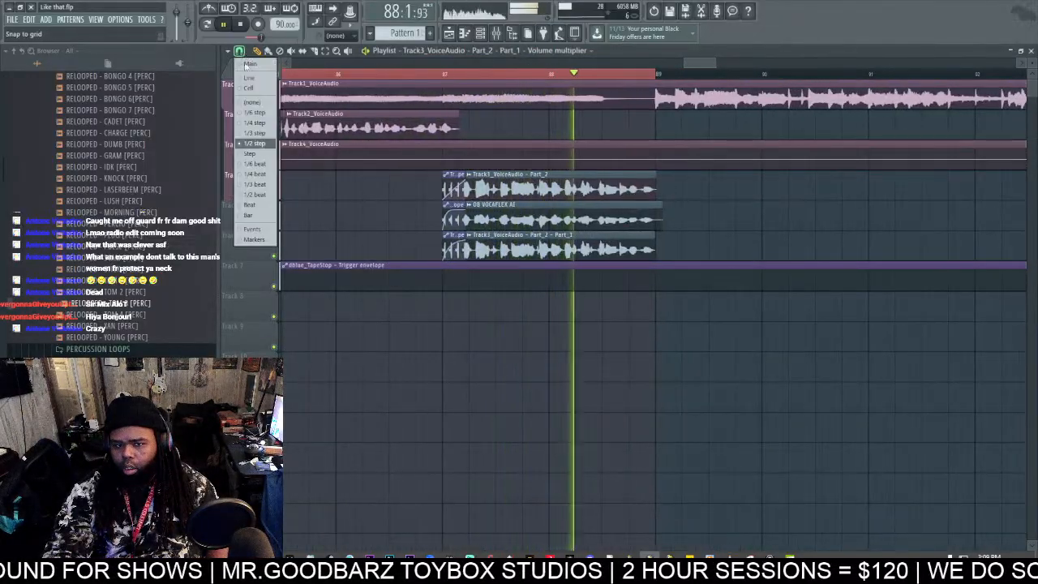
pyautogui.press('space')
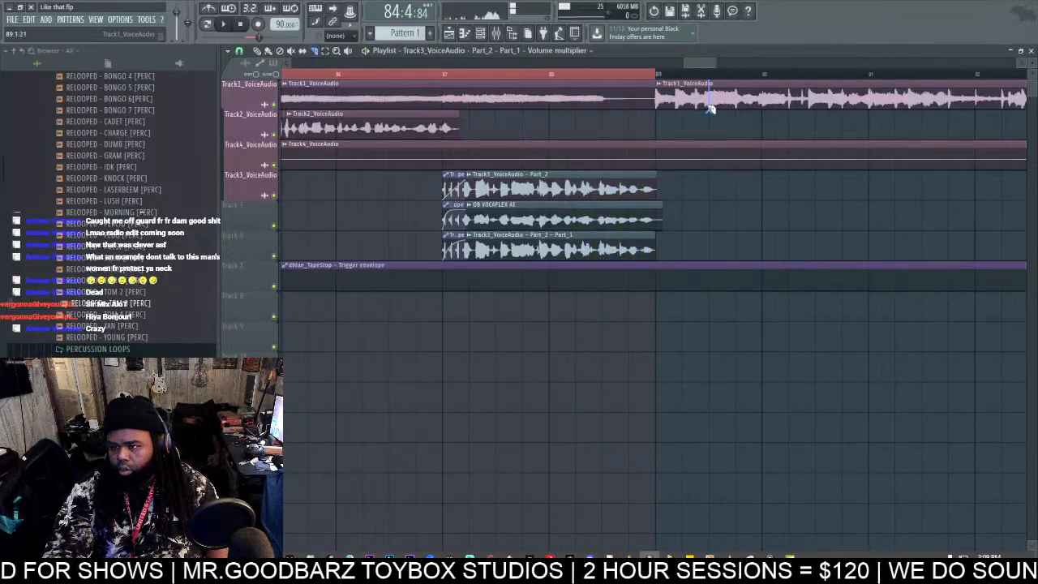
# Step: Slice the opening two beats of the Track1 vocal at bar 89 and place a unique copy before bar 89 on the Track2 lane
pyautogui.moveTo(658, 93); pyautogui.dragTo(620, 84)
pyautogui.click(602, 132)
pyautogui.click(607, 114)
pyautogui.click(707, 134)
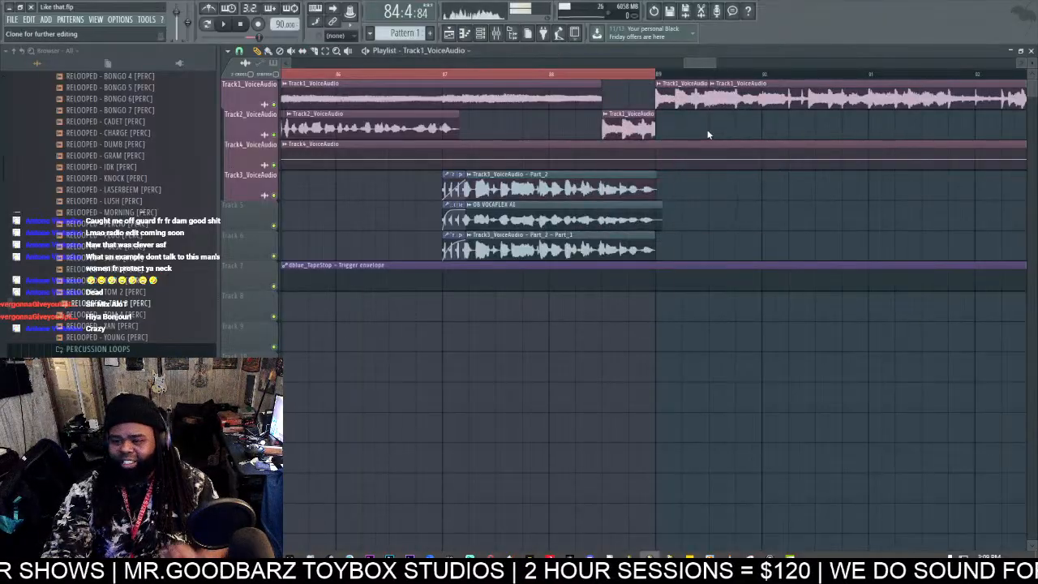
pyautogui.click(660, 313)
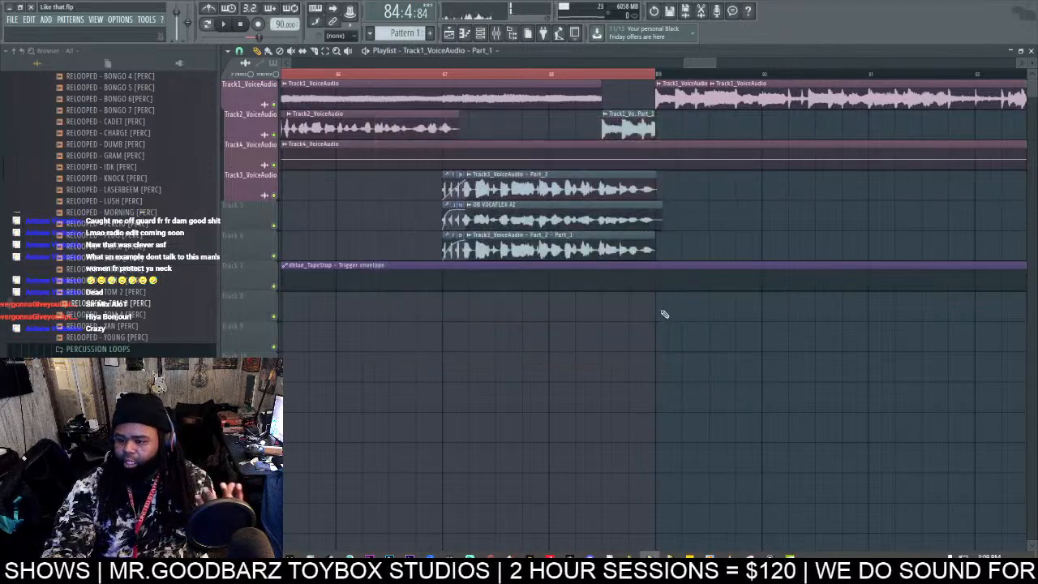
# Step: Reverse the copied slice, give it a fade-in, and move it into the Track1 gap just before bar 89
pyautogui.doubleClick(614, 136)
pyautogui.click(444, 282)
pyautogui.moveTo(448, 303); pyautogui.dragTo(448, 292)
pyautogui.moveTo(616, 134); pyautogui.dragTo(623, 96)
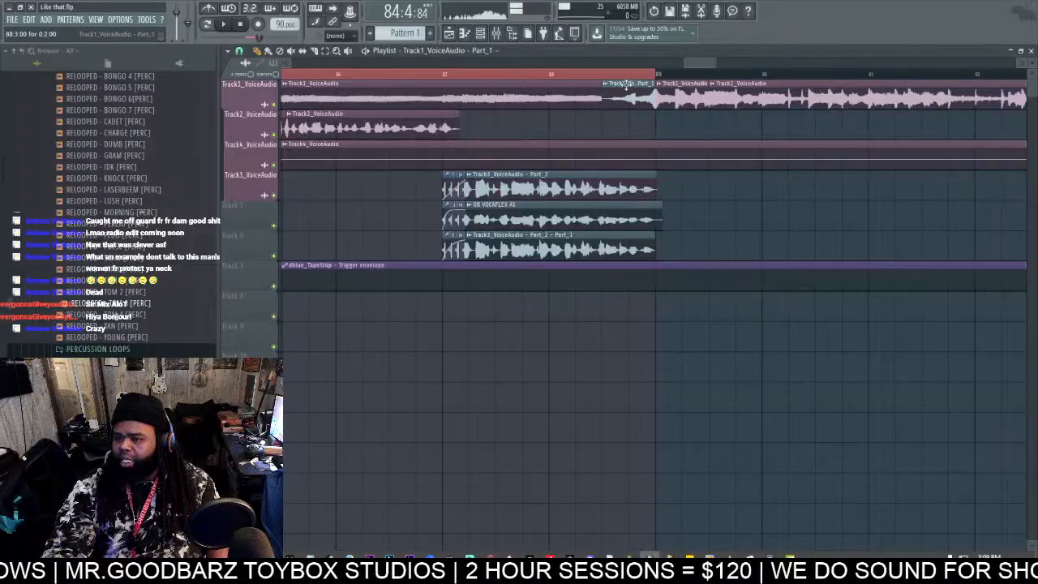
pyautogui.doubleClick(623, 94)
pyautogui.scroll(-3, 456, 294)
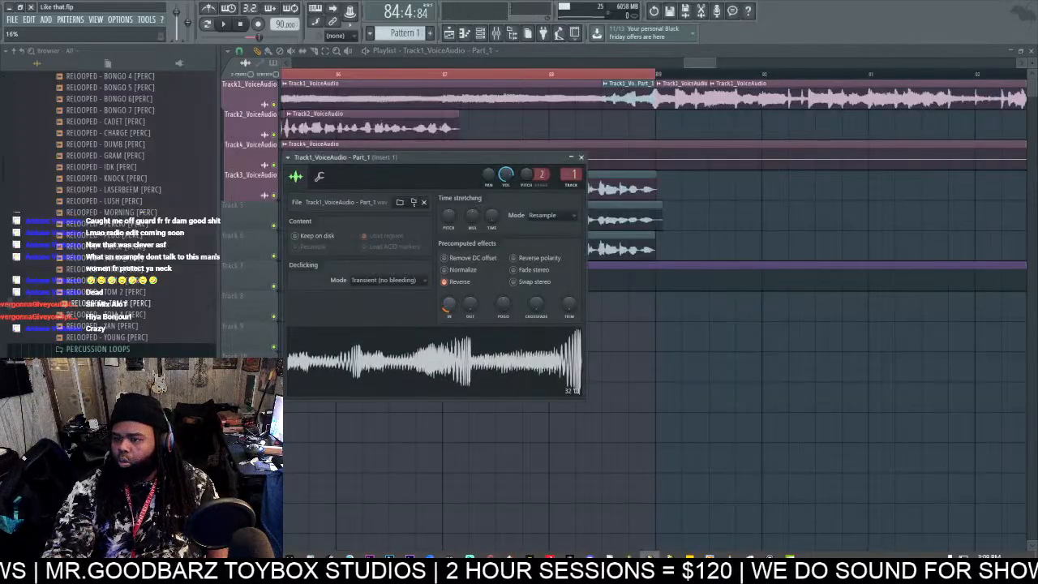
# Step: Play the transition into bar 89 from bars 87 and 88, and clear the playlist time selection
pyautogui.click(572, 77)
pyautogui.press('space')
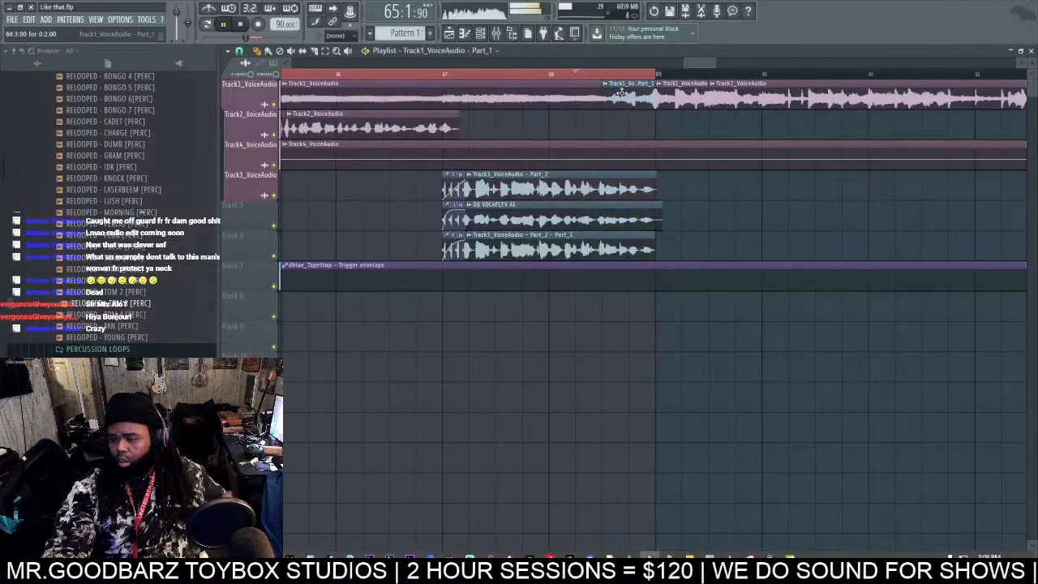
pyautogui.click(445, 76)
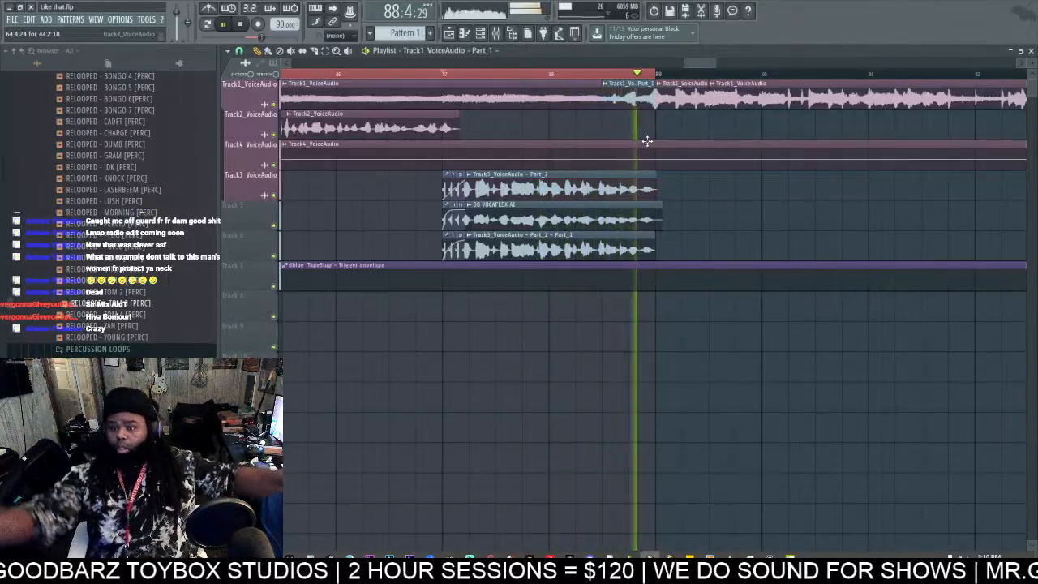
pyautogui.press('space')
pyautogui.doubleClick(580, 74)
pyautogui.press('space')
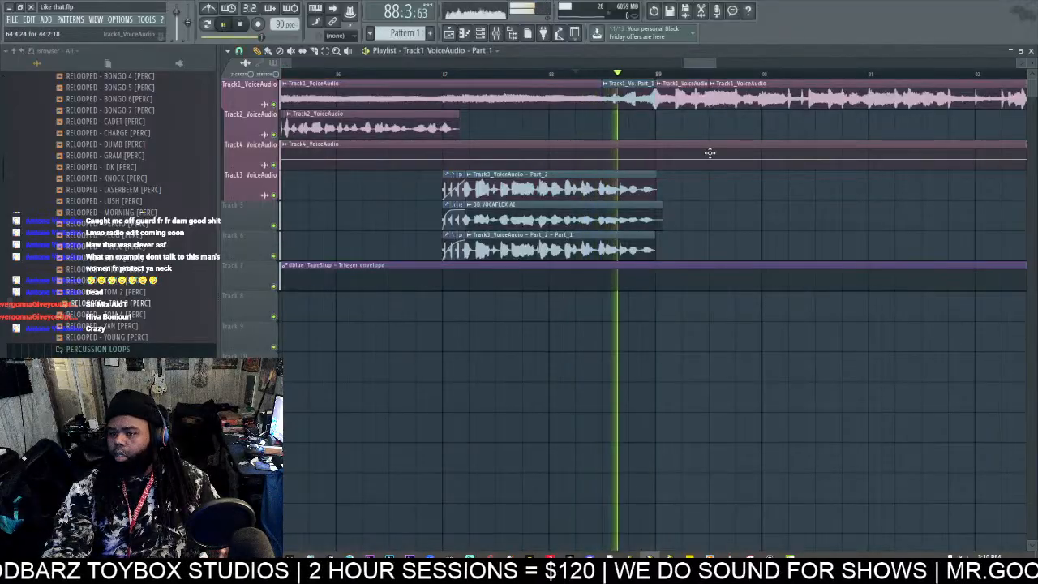
# Step: Lengthen the fade-in of the reversed Track1 slice and replay the transition into bar 89
pyautogui.doubleClick(621, 93)
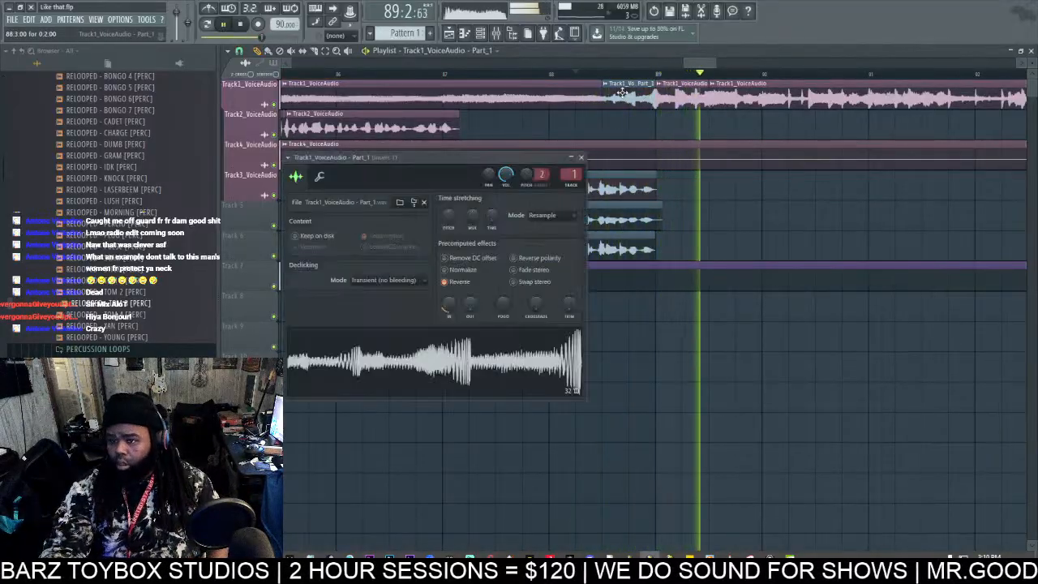
pyautogui.moveTo(447, 312); pyautogui.dragTo(447, 304)
pyautogui.press('space')
pyautogui.press('space')
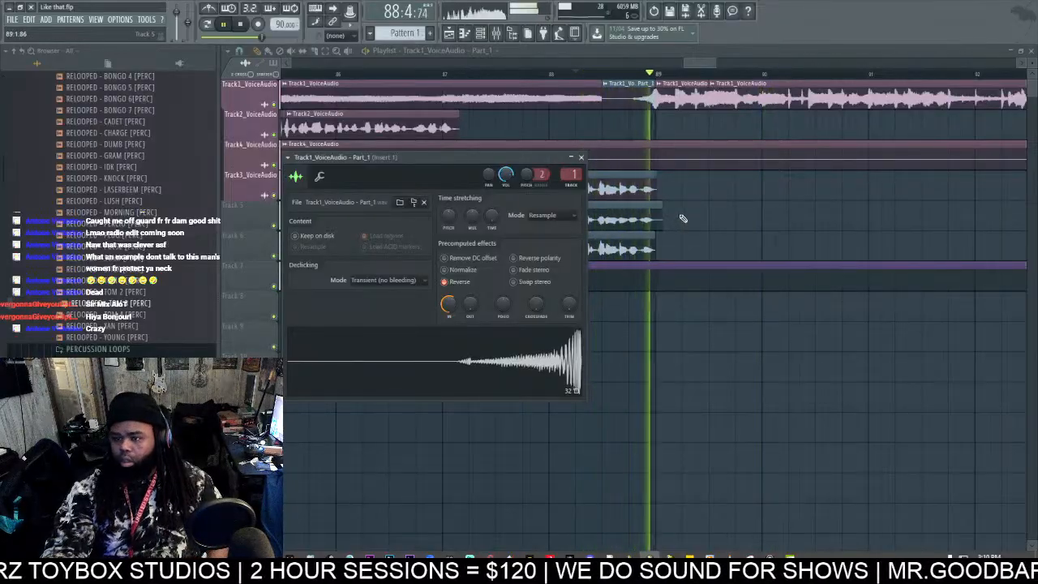
pyautogui.press('space')
pyautogui.press('space')
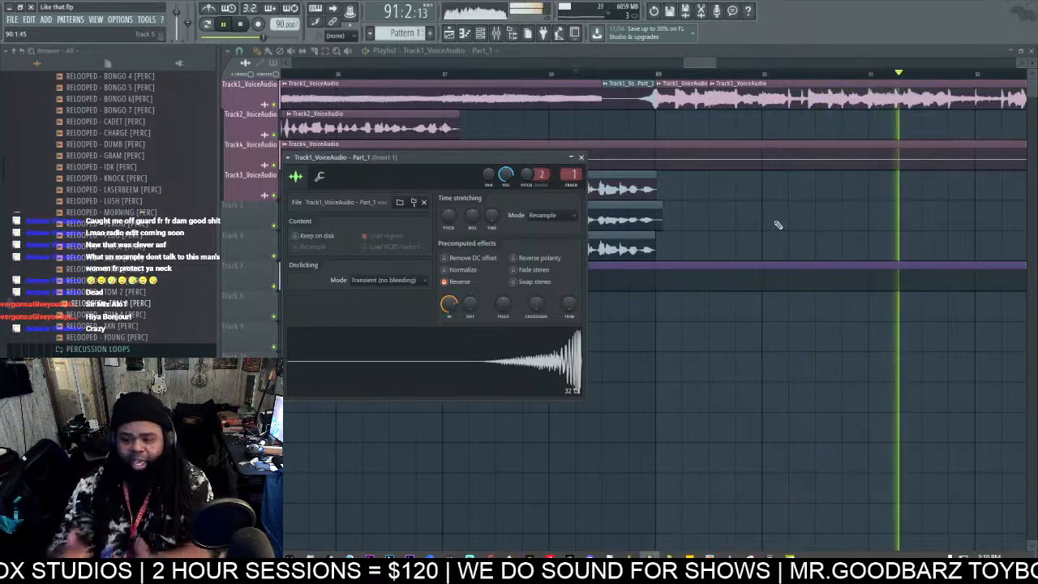
# Step: Trim the silent start of the long Track4_VoiceAudio clip so that it begins at about bar 101
pyautogui.moveTo(715, 63); pyautogui.dragTo(282, 64)
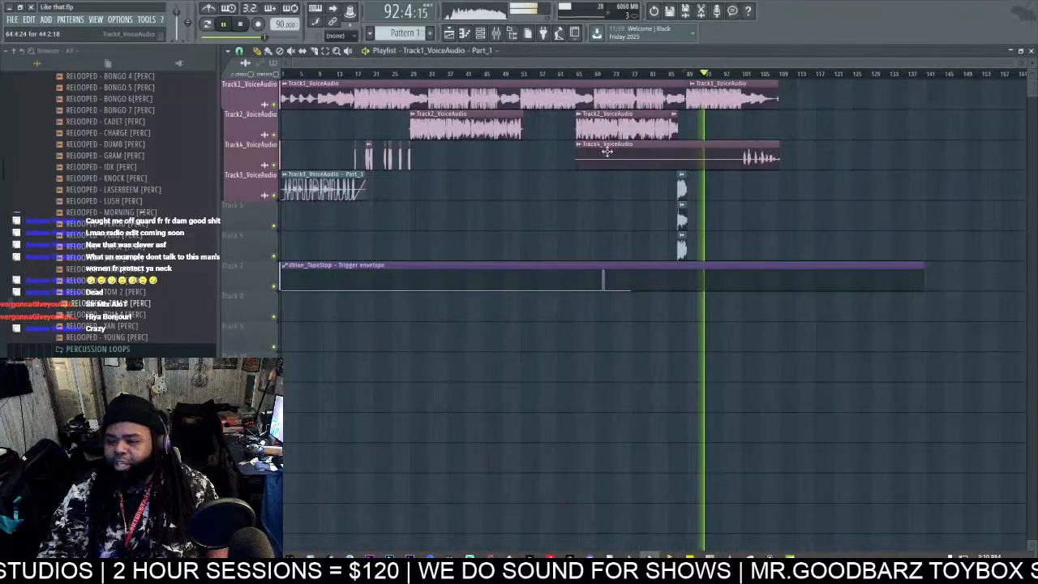
pyautogui.moveTo(574, 159); pyautogui.dragTo(742, 158)
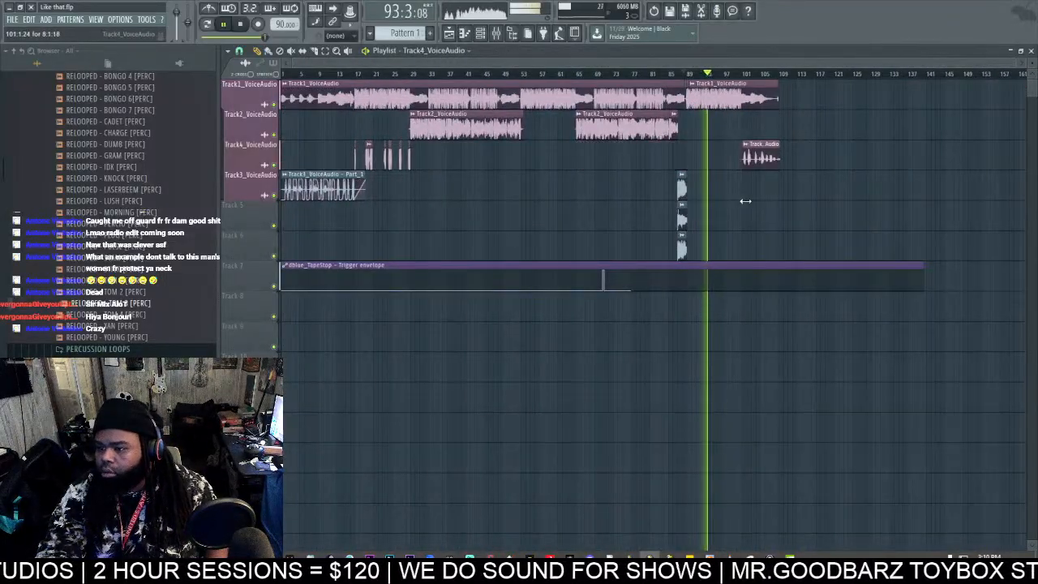
pyautogui.scroll(3, 577, 96)
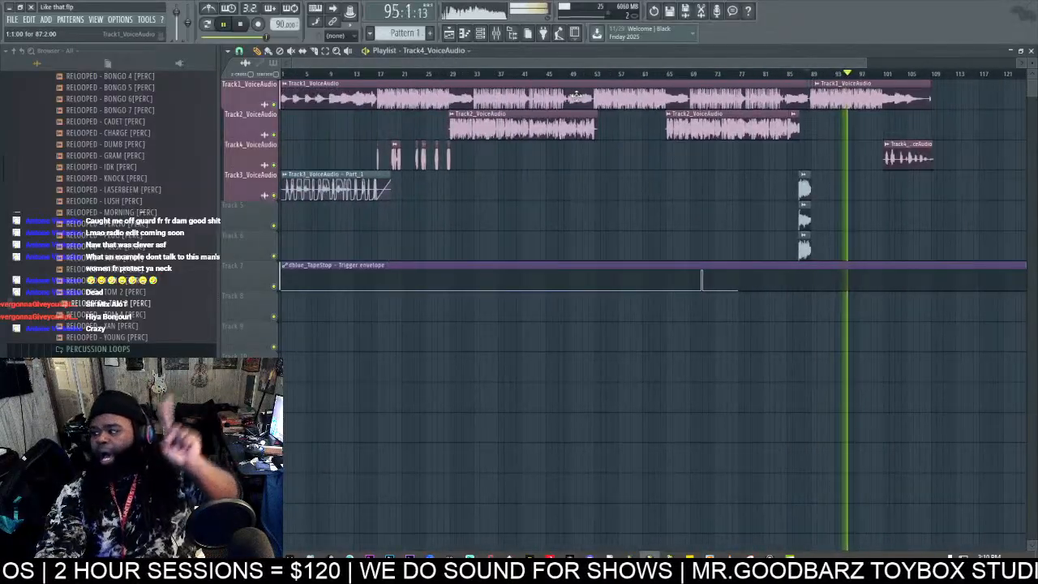
# Step: Play the song from around bar 12 and turn on playlist auto-scroll with a close zoom
pyautogui.click(351, 75)
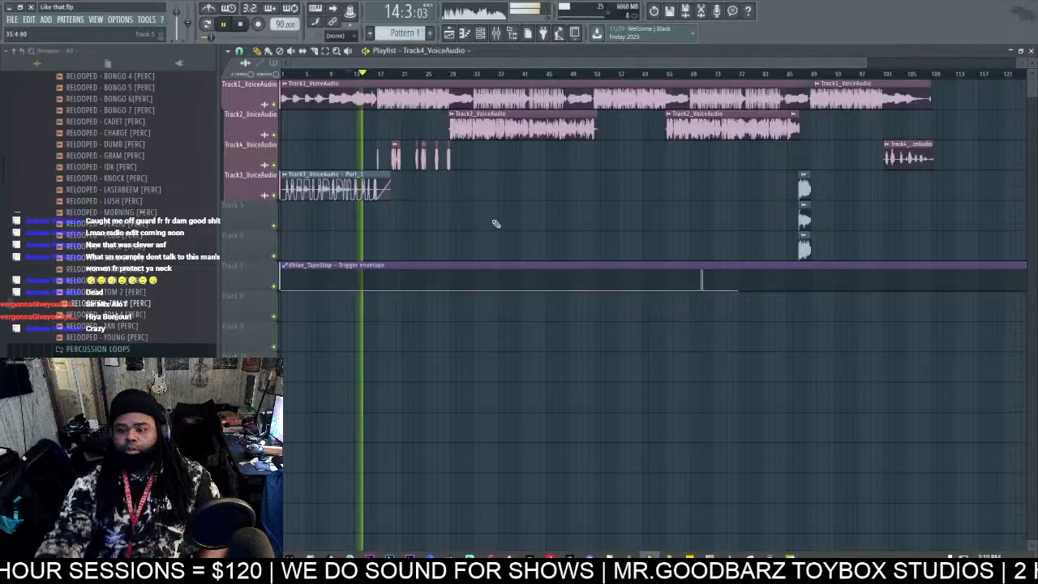
pyautogui.click(497, 34)
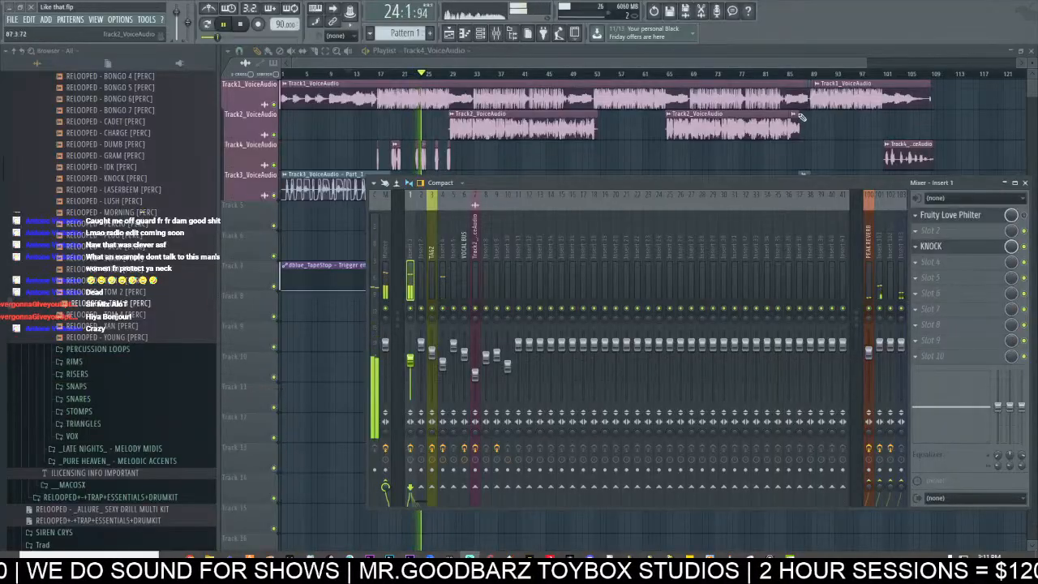
pyautogui.moveTo(584, 63); pyautogui.dragTo(379, 24)
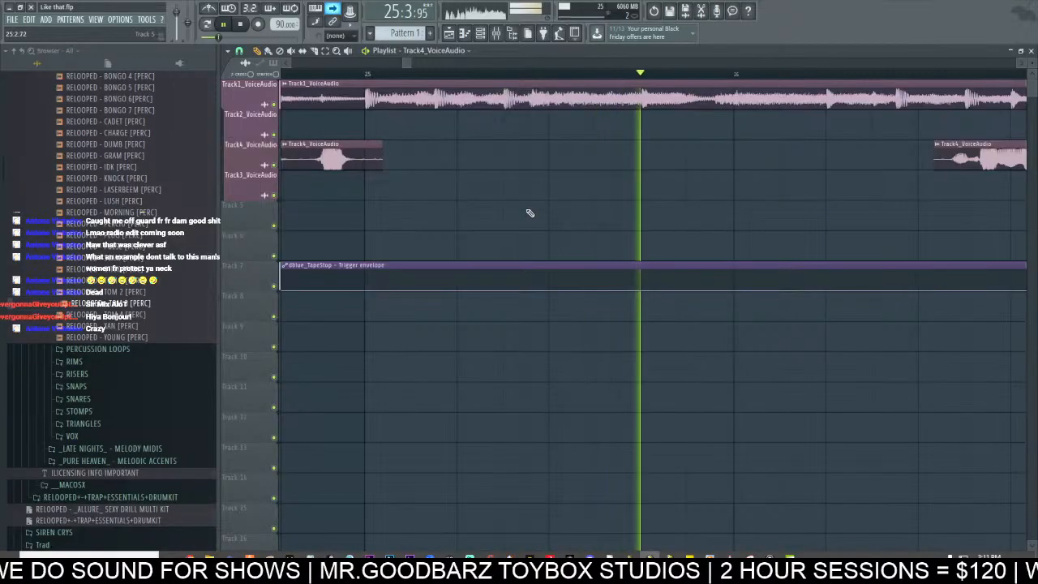
# Step: Raise the interface smoothing and enable Ultrasmooth in the general settings, and enlarge the playlist tracks vertically
pyautogui.click(119, 19)
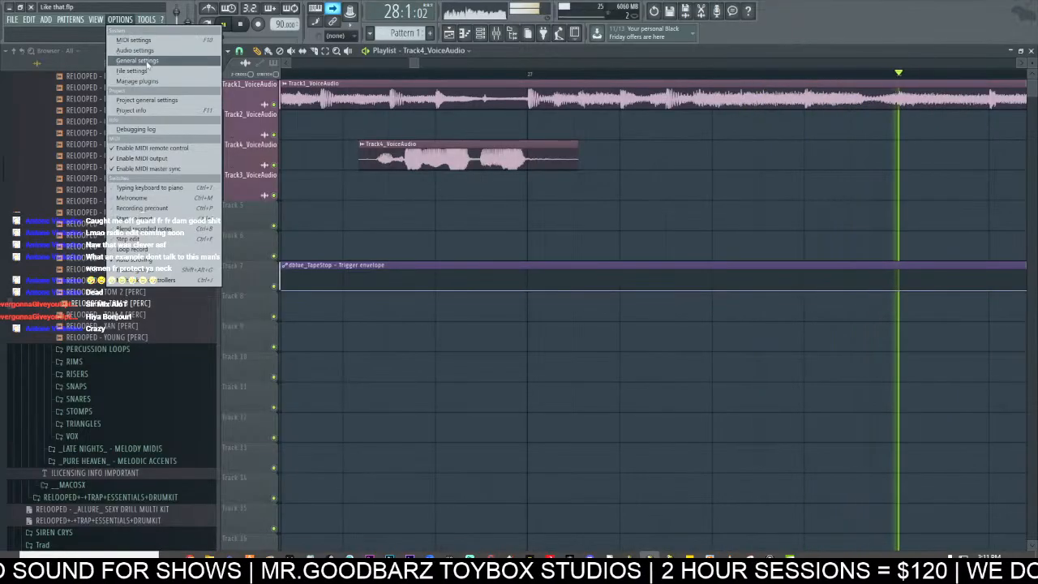
pyautogui.click(137, 60)
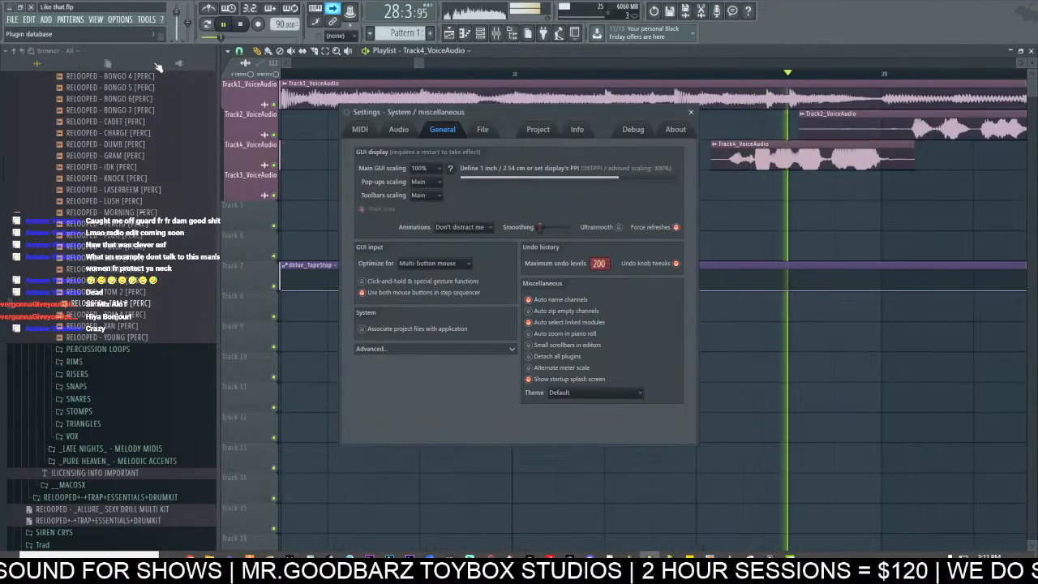
pyautogui.moveTo(539, 227); pyautogui.dragTo(567, 227)
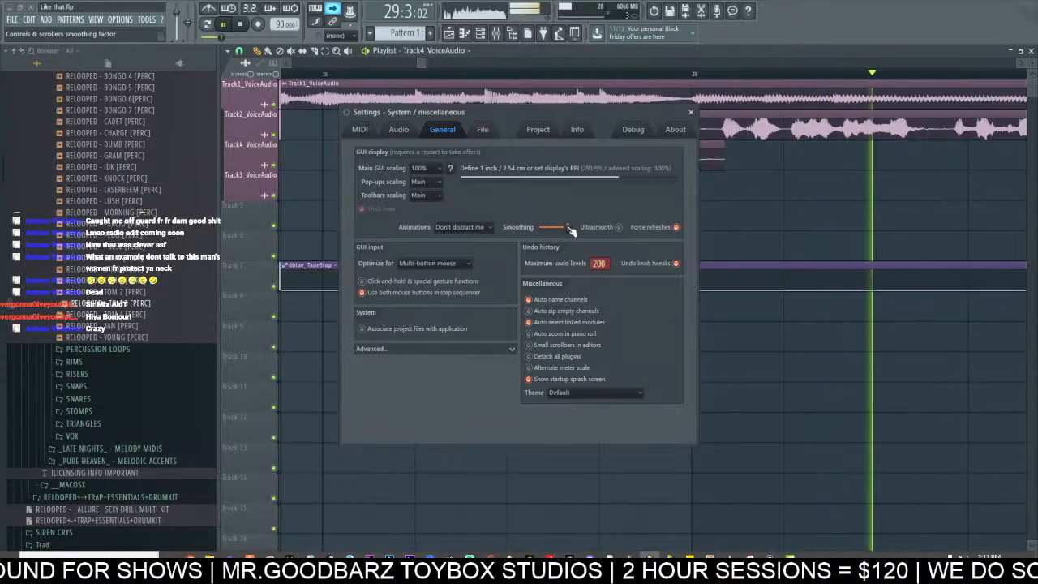
pyautogui.click(619, 227)
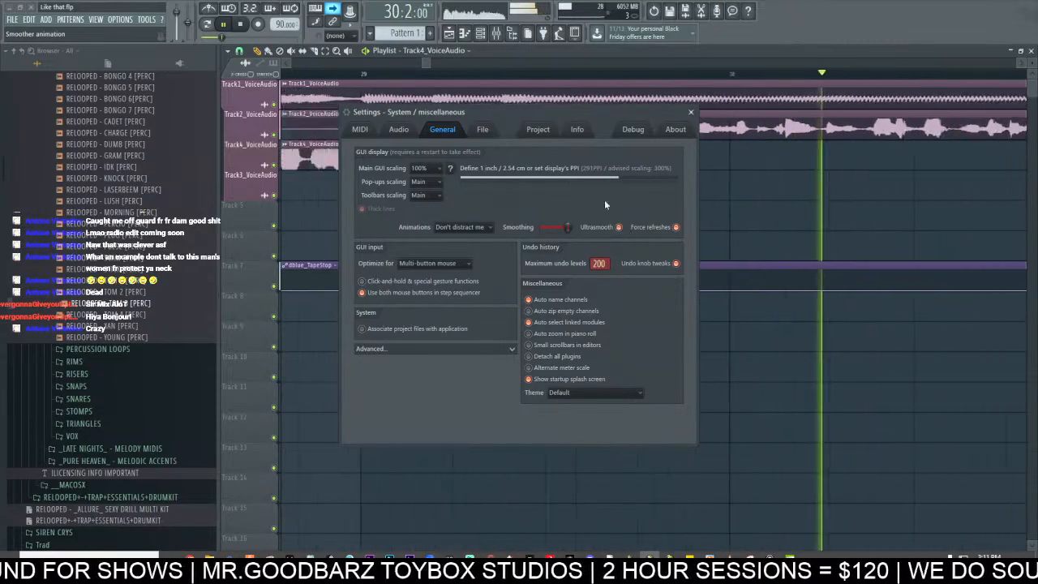
pyautogui.click(689, 112)
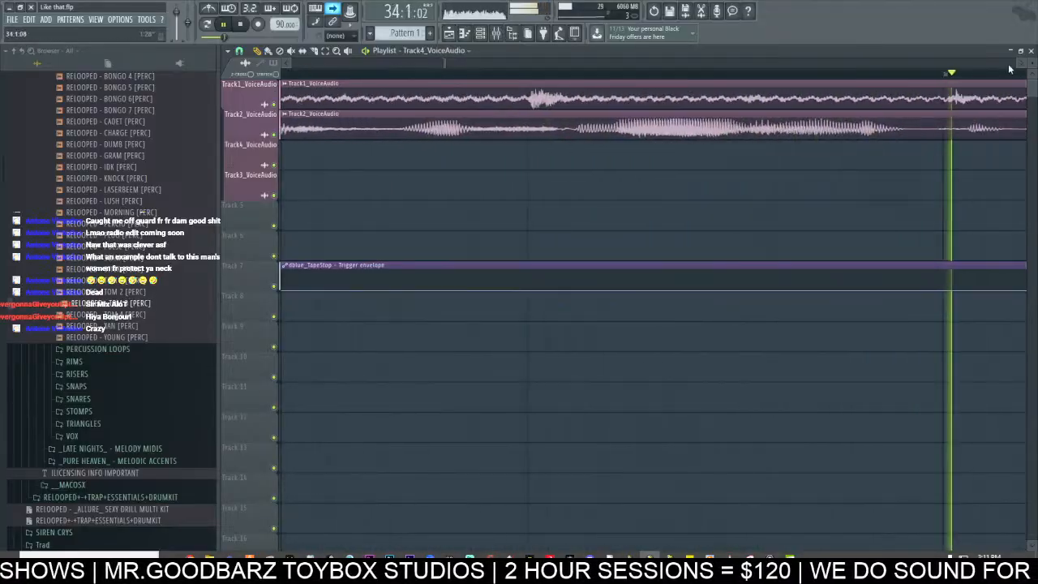
pyautogui.moveTo(1031, 63); pyautogui.dragTo(1031, 43)
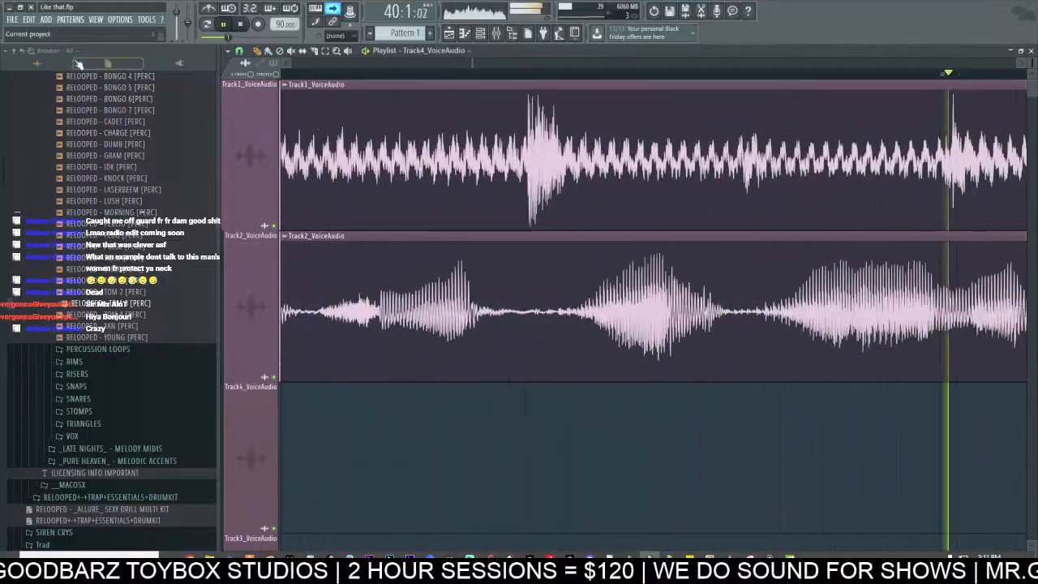
# Step: Collapse the open sample folders in the browser and set the VOCAL BUS mixer level to about -2.9 dB
pyautogui.scroll(10, 37, 69)
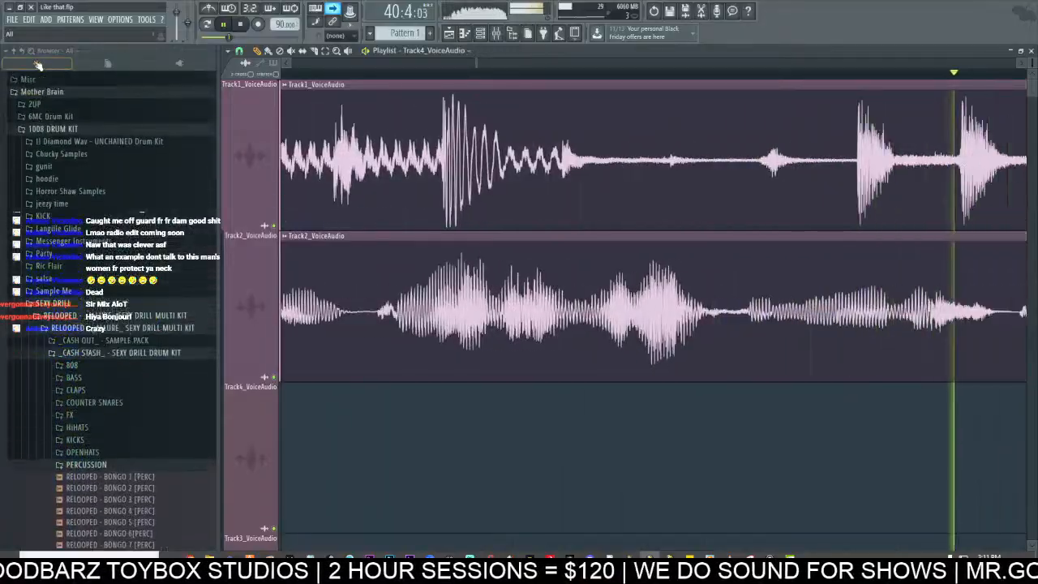
pyautogui.scroll(10, 38, 65)
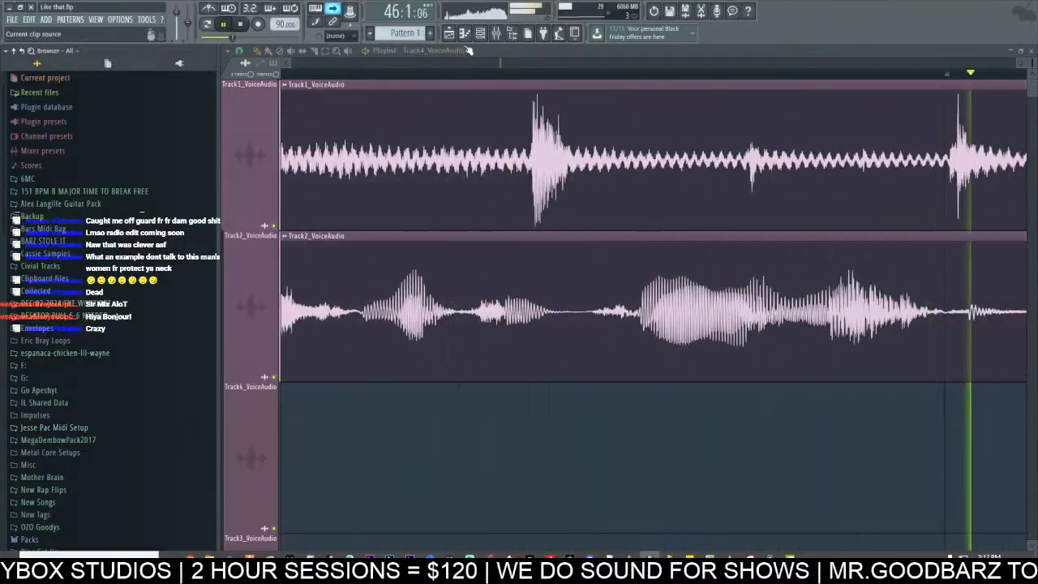
pyautogui.click(496, 32)
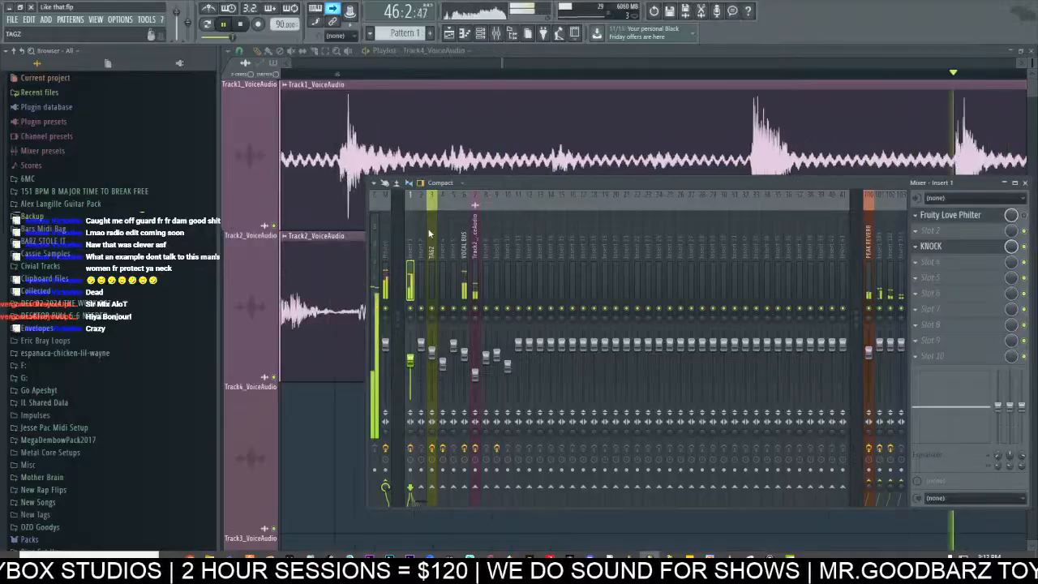
pyautogui.click(467, 351)
pyautogui.moveTo(467, 357); pyautogui.dragTo(467, 353)
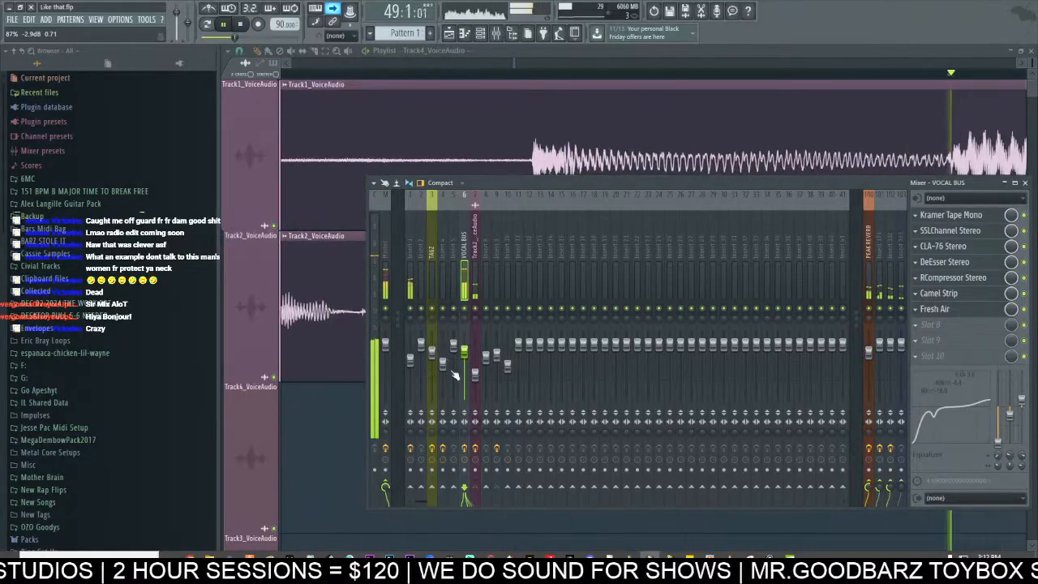
# Step: Review the RCompressor and DeEsser settings on the VOCAL BUS and close the open windows
pyautogui.click(940, 279)
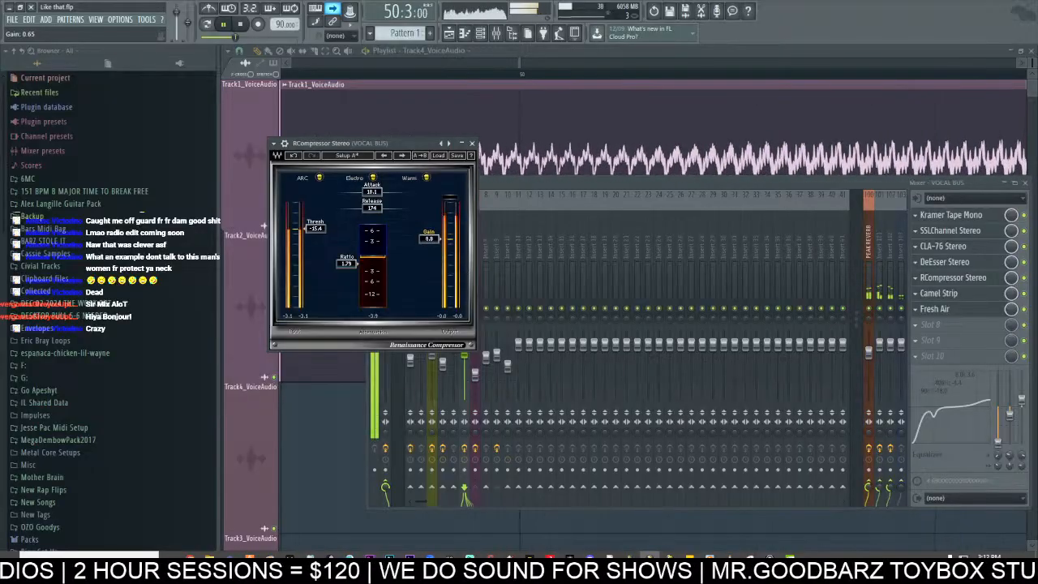
pyautogui.click(944, 262)
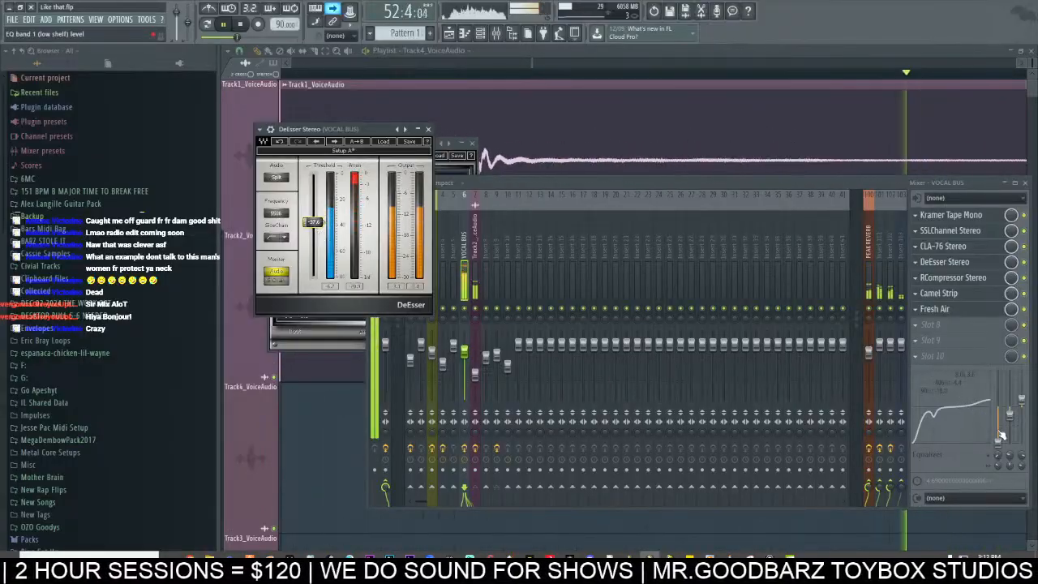
pyautogui.click(468, 354)
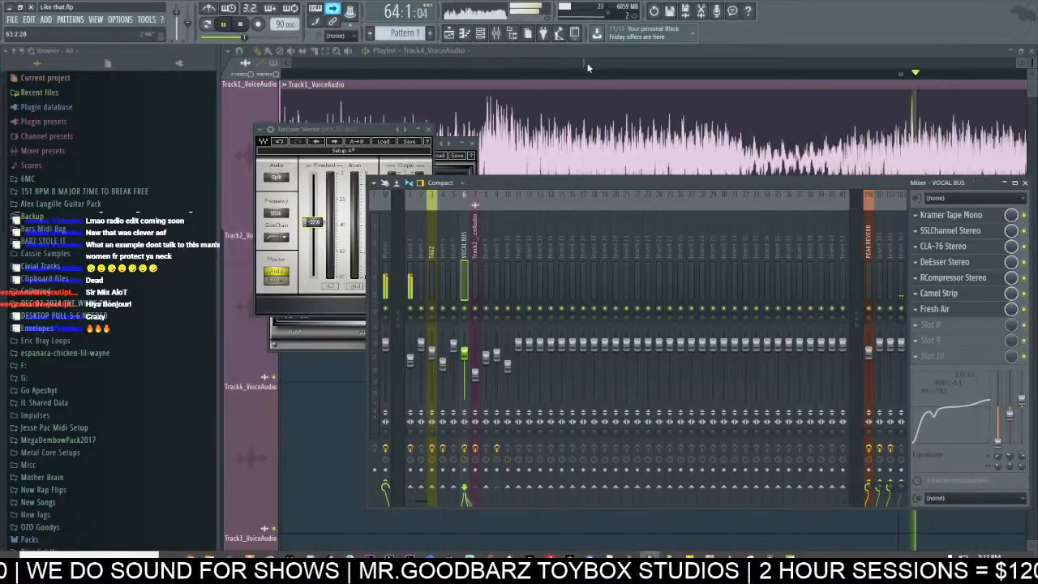
pyautogui.press('F12')
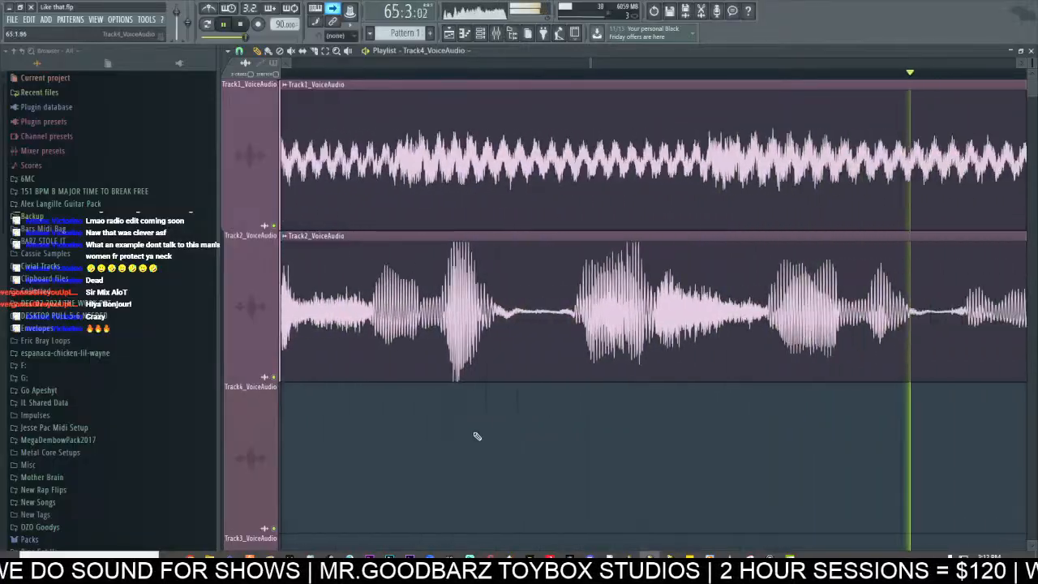
# Step: Insert Vocal Rider Mono on the VOCAL BUS, directly after Kramer Tape Mono in the effects chain
pyautogui.click(497, 33)
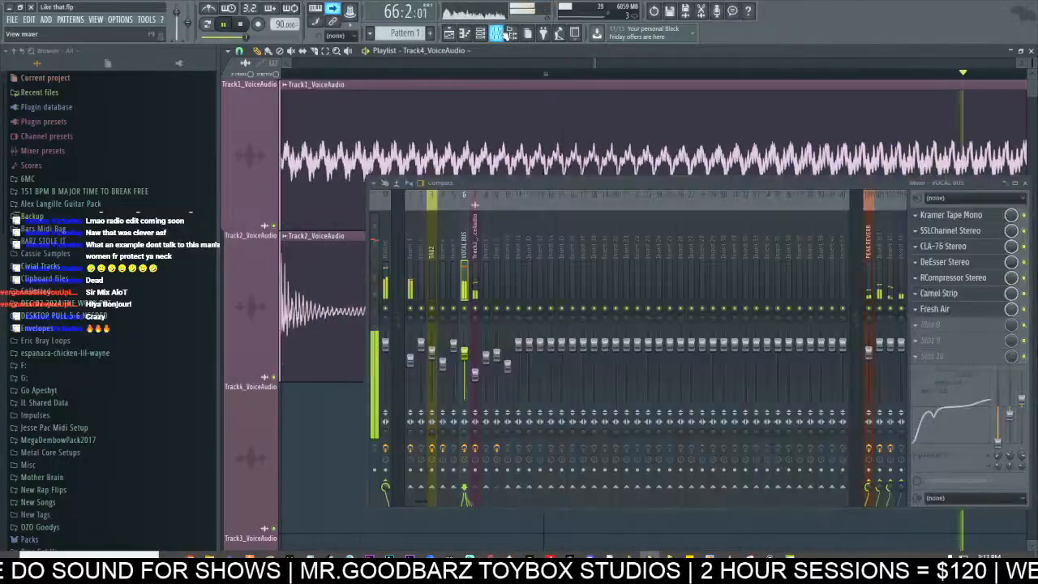
pyautogui.click(915, 308)
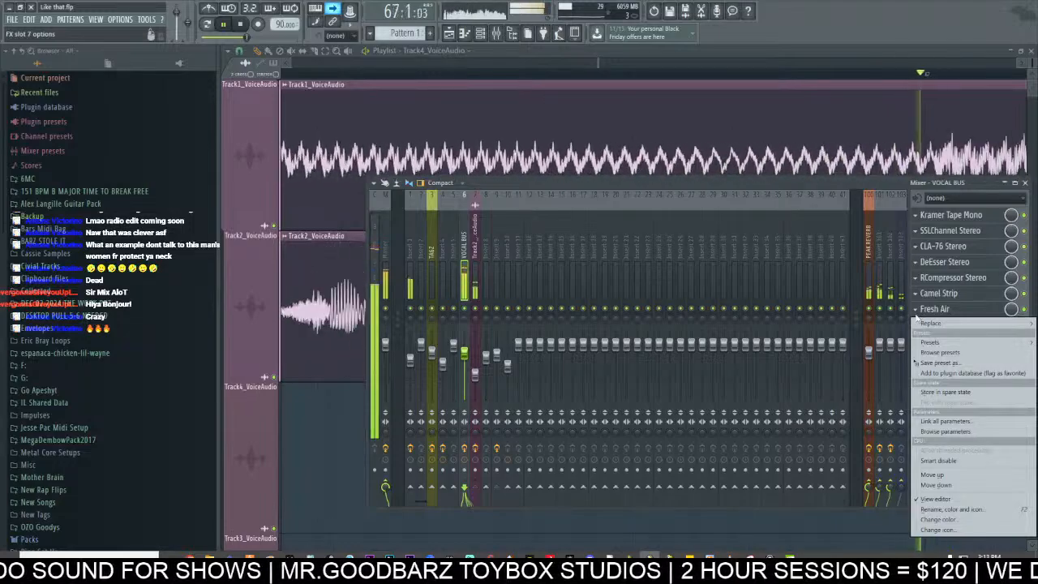
pyautogui.click(915, 246)
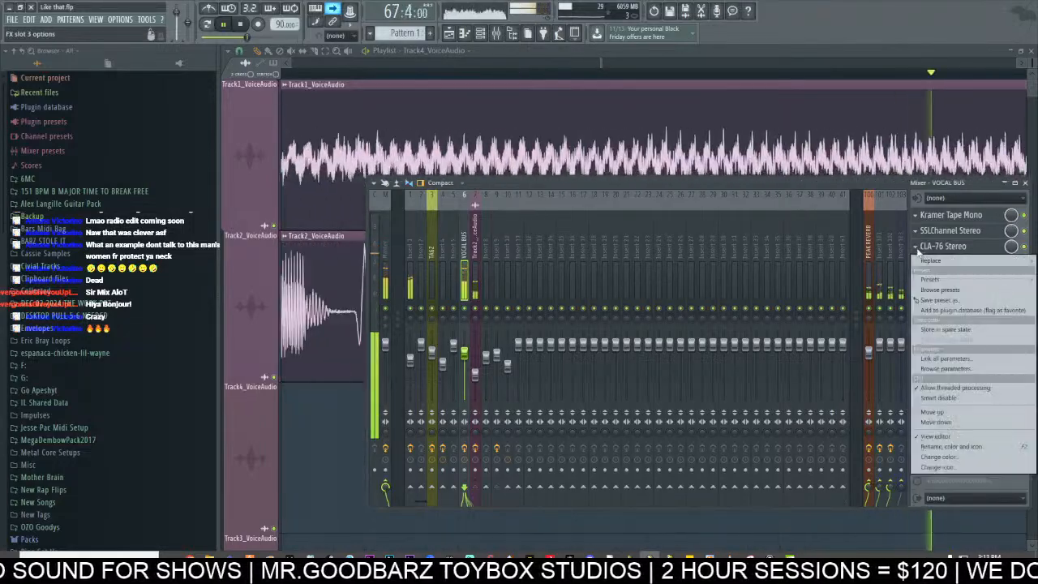
pyautogui.click(915, 230)
pyautogui.click(916, 230)
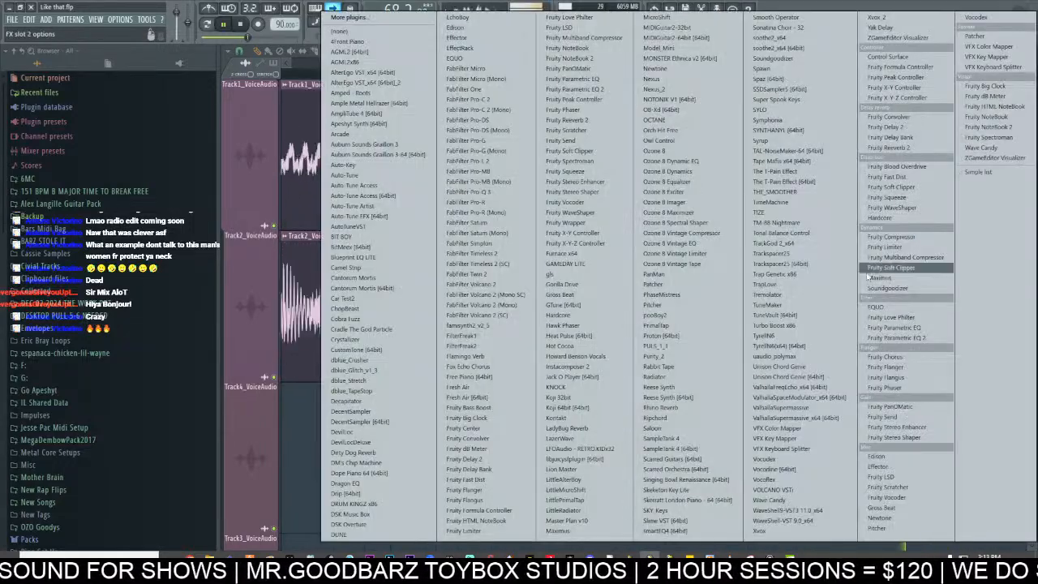
pyautogui.click(788, 521)
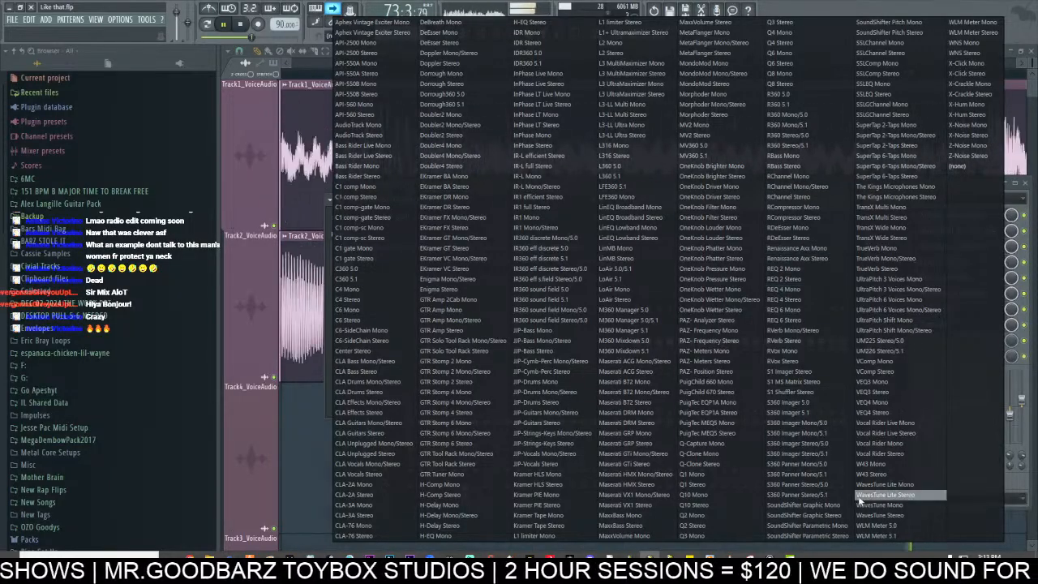
pyautogui.click(900, 443)
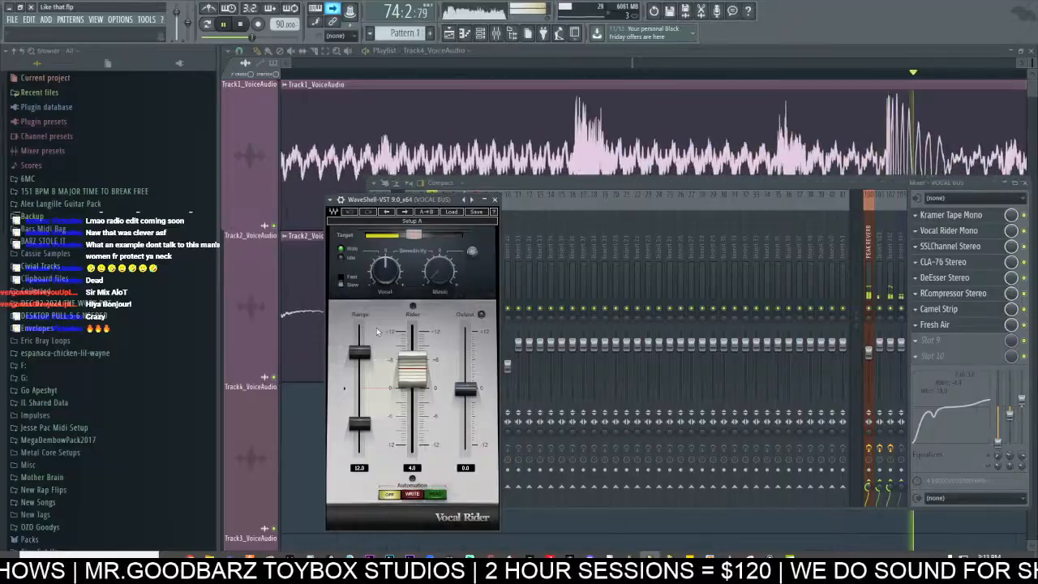
# Step: Lower the Vocal Rider's target and raise its vocal sensitivity, and pull the VOCAL BUS fader down slightly
pyautogui.moveTo(413, 240); pyautogui.dragTo(385, 246)
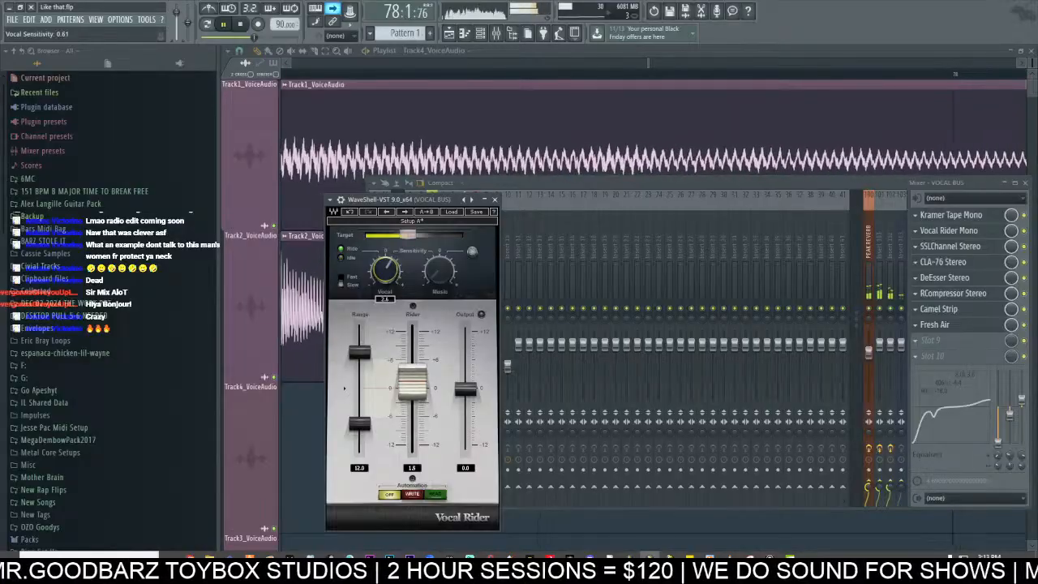
pyautogui.moveTo(362, 428)
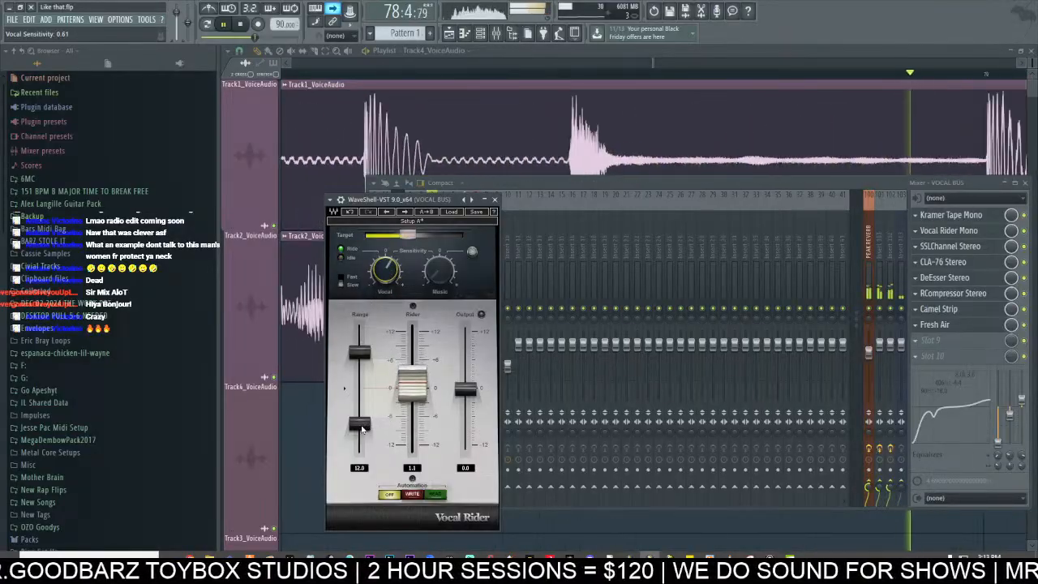
pyautogui.click(555, 185)
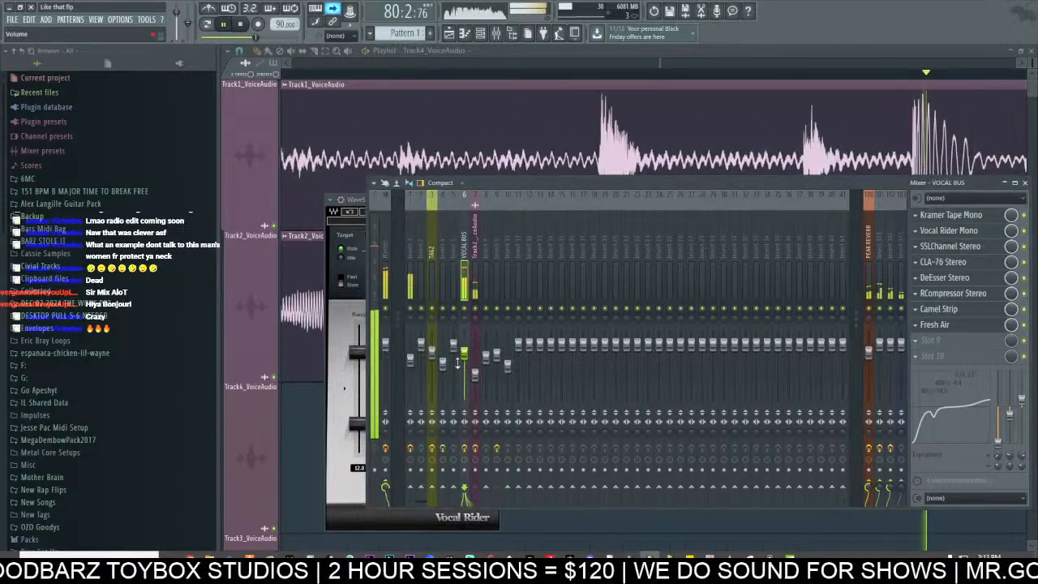
pyautogui.moveTo(463, 354); pyautogui.dragTo(464, 366)
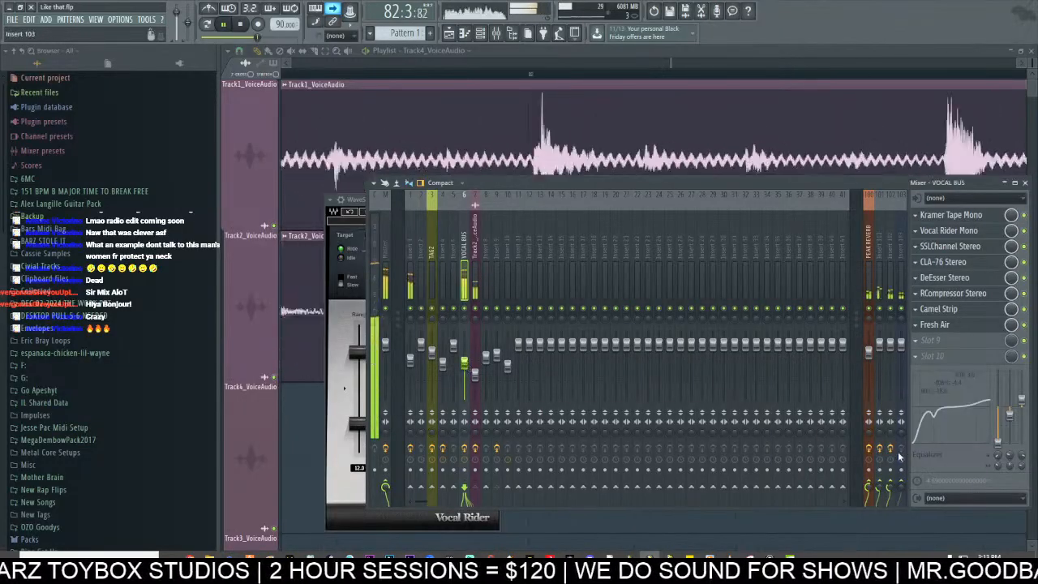
# Step: Set the Camel Strip's mid EQ to -0.4 dB and its output to about 5.2 dB on the VOCAL BUS
pyautogui.click(934, 309)
pyautogui.moveTo(399, 384); pyautogui.dragTo(400, 398)
pyautogui.moveTo(560, 376); pyautogui.dragTo(556, 359)
pyautogui.moveTo(556, 363); pyautogui.dragTo(556, 369)
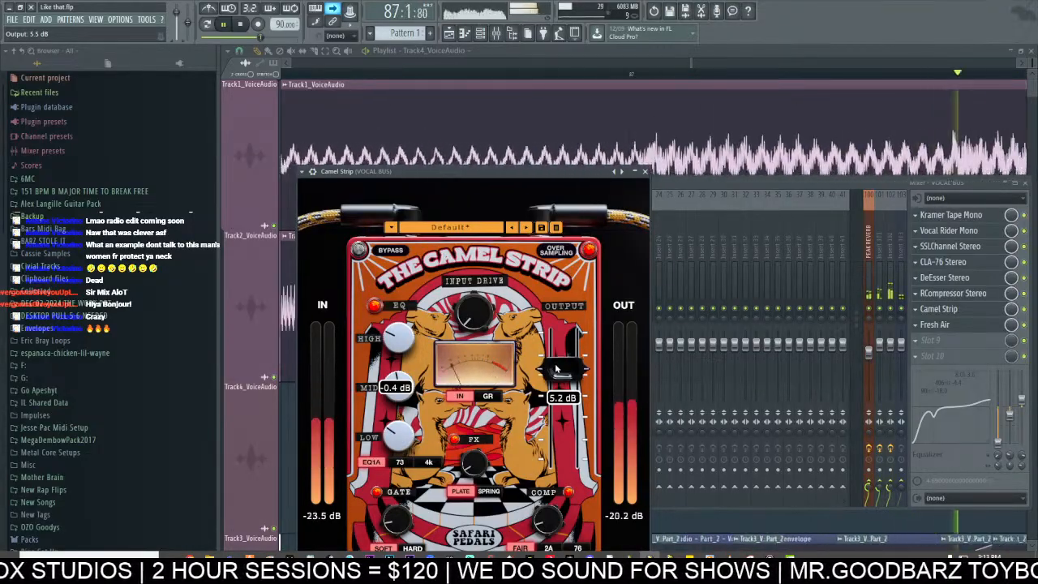
# Step: Examine the playlist clips from bar 87 to the end of the song, including the dblue_TapeStop trigger envelope
pyautogui.click(554, 80)
pyautogui.scroll(-6, 560, 80)
pyautogui.scroll(-5, 668, 322)
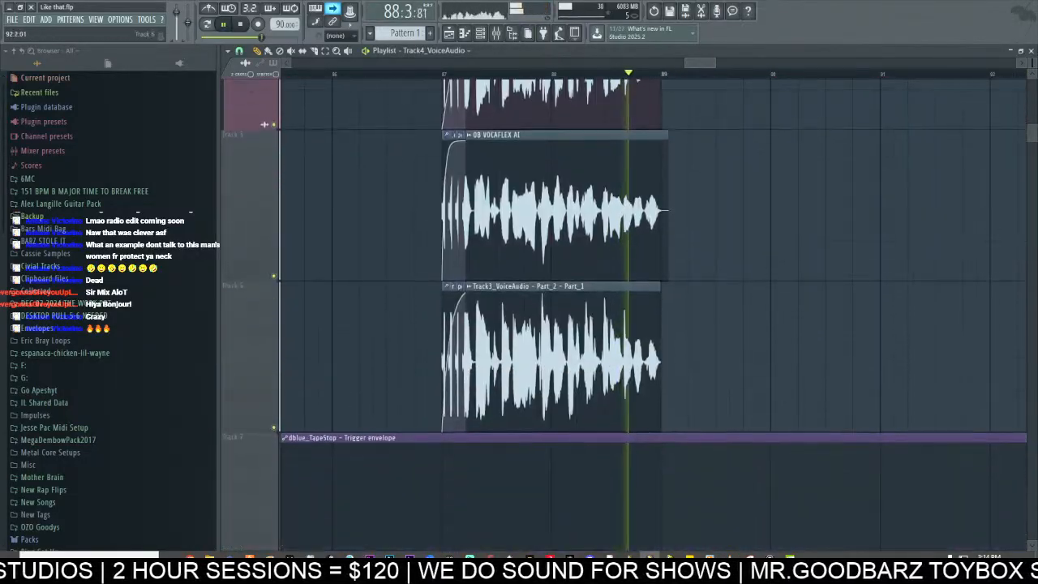
pyautogui.scroll(-1, 265, 124)
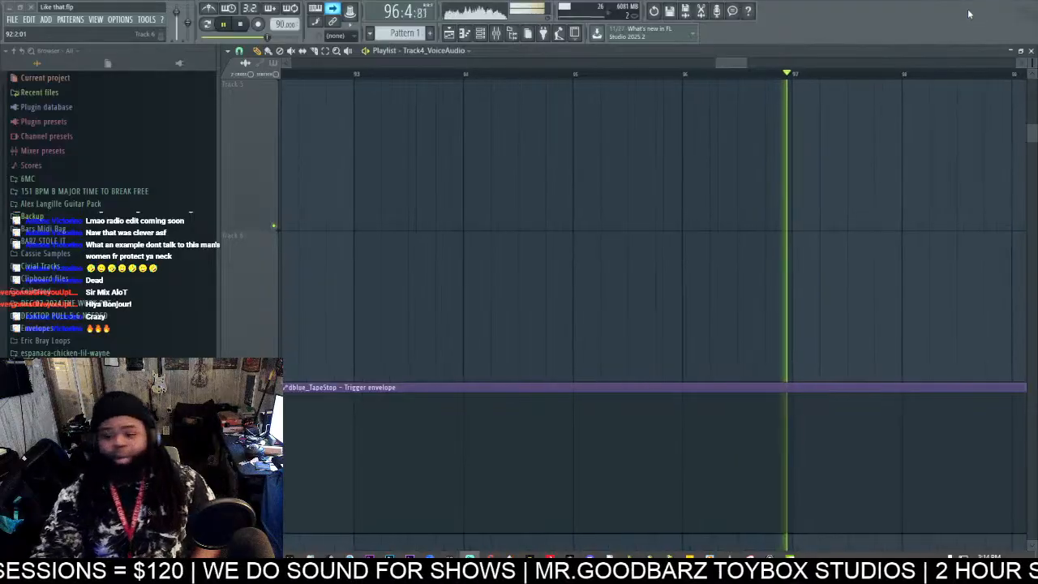
pyautogui.scroll(-5, 786, 62)
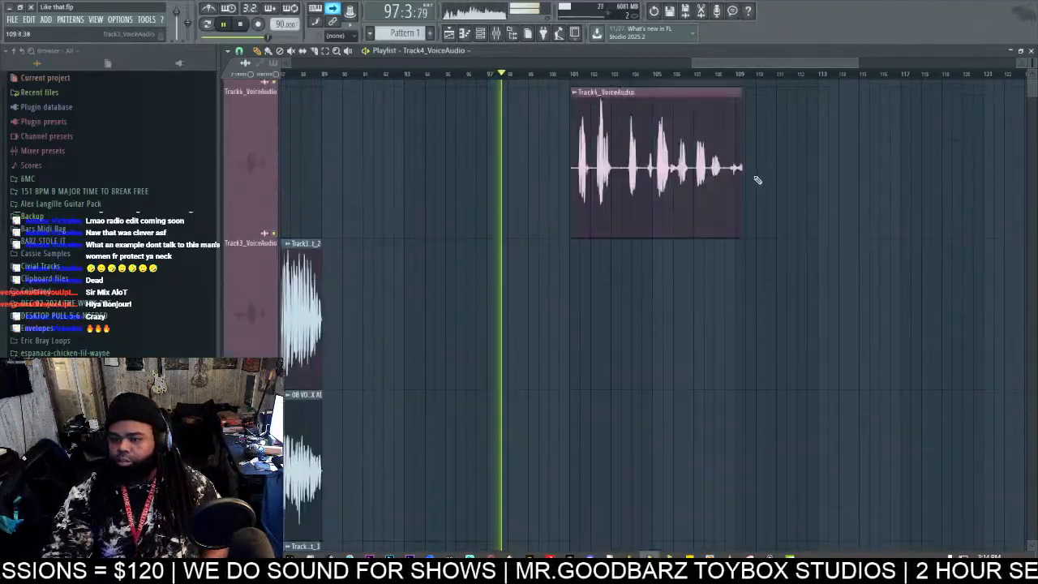
pyautogui.scroll(2, 755, 176)
pyautogui.scroll(-4, 770, 62)
pyautogui.scroll(-8, 769, 232)
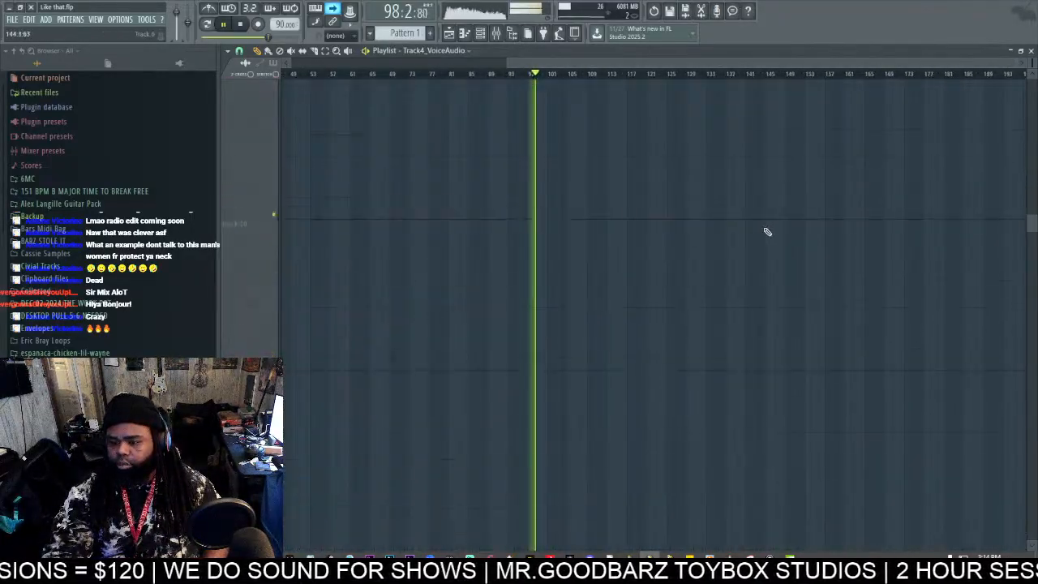
pyautogui.scroll(-4, 749, 229)
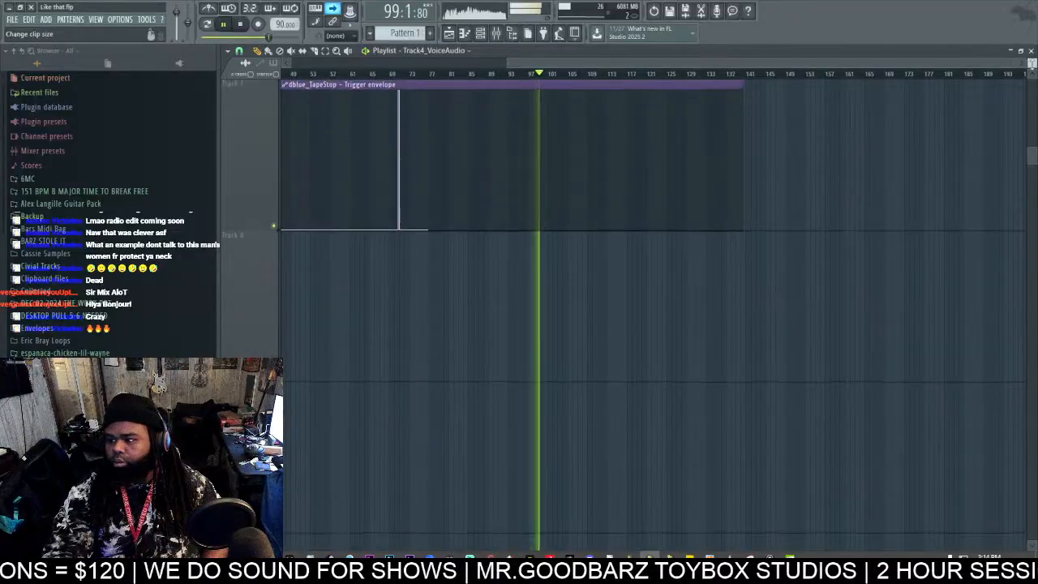
# Step: Shrink the playlist tracks vertically and check the interface display options in the general settings
pyautogui.scroll(-3, 748, 229)
pyautogui.click(119, 19)
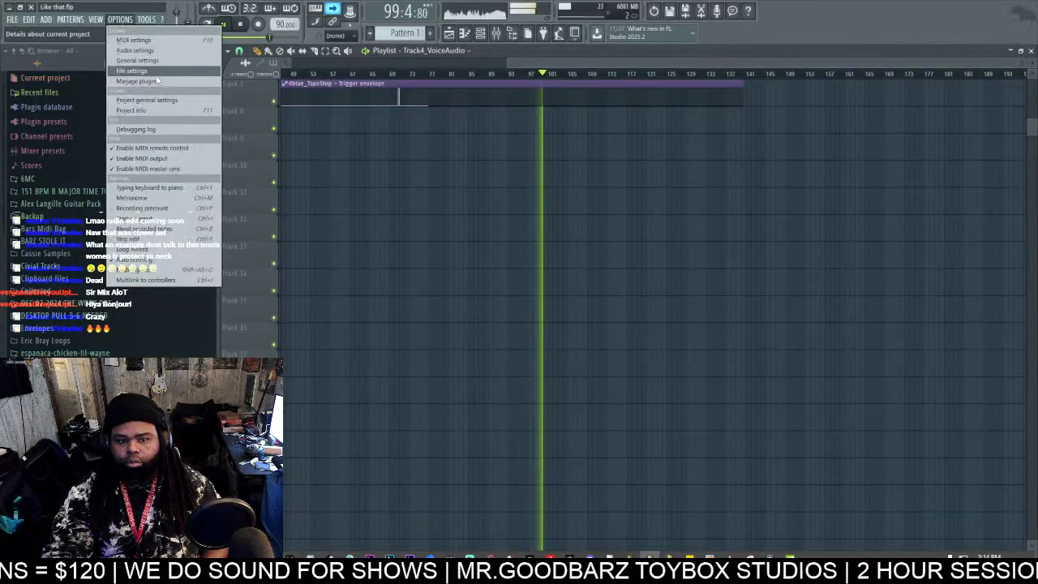
pyautogui.click(138, 61)
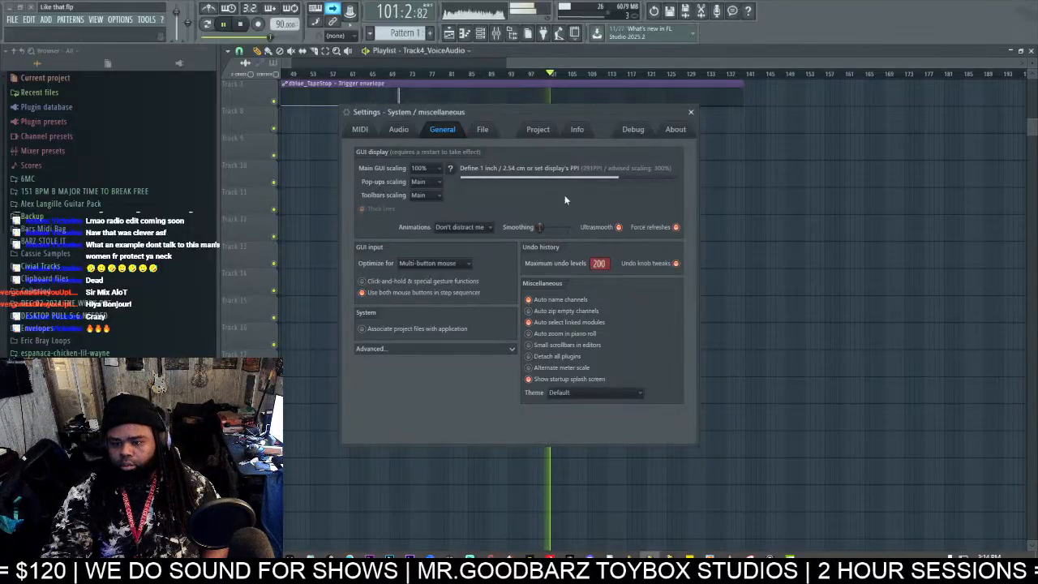
pyautogui.scroll(3, 578, 72)
pyautogui.click(690, 111)
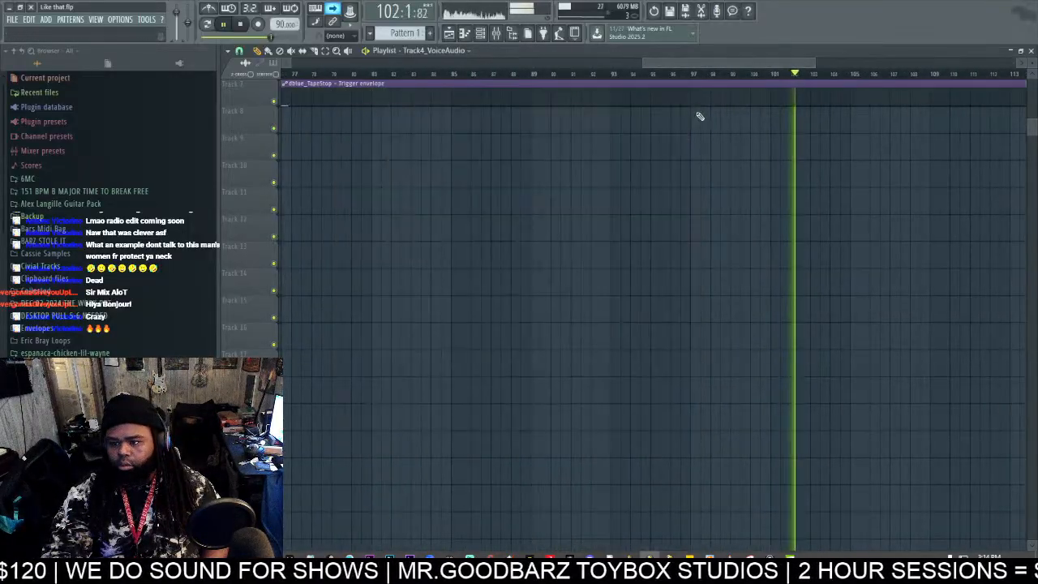
# Step: Trim the end of the Track4_VoiceAudio clip back to about the middle of bar 108 and turn off playlist auto-scroll
pyautogui.scroll(2, 824, 229)
pyautogui.scroll(4, 801, 70)
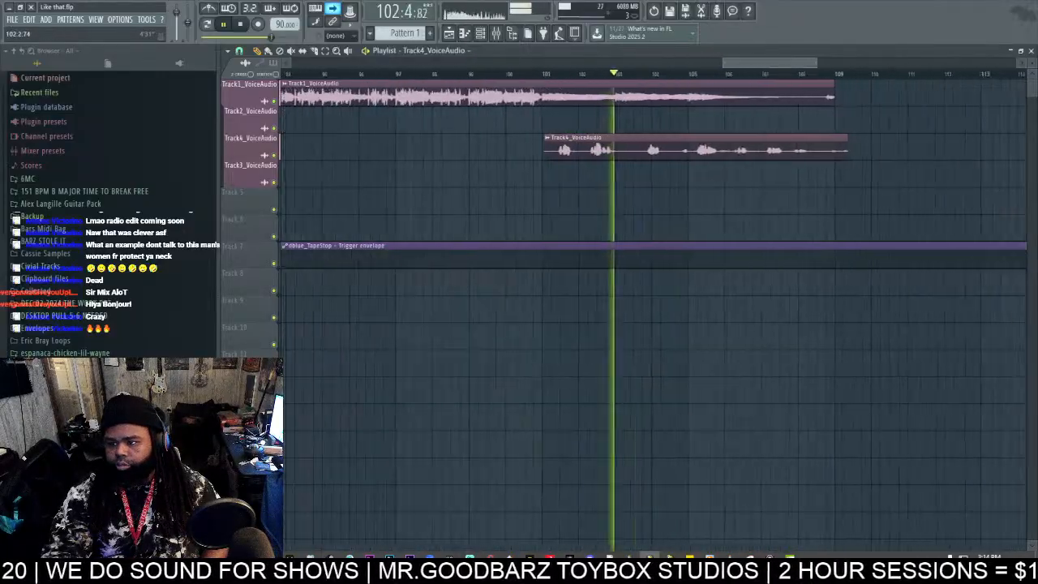
pyautogui.moveTo(762, 159); pyautogui.dragTo(753, 168)
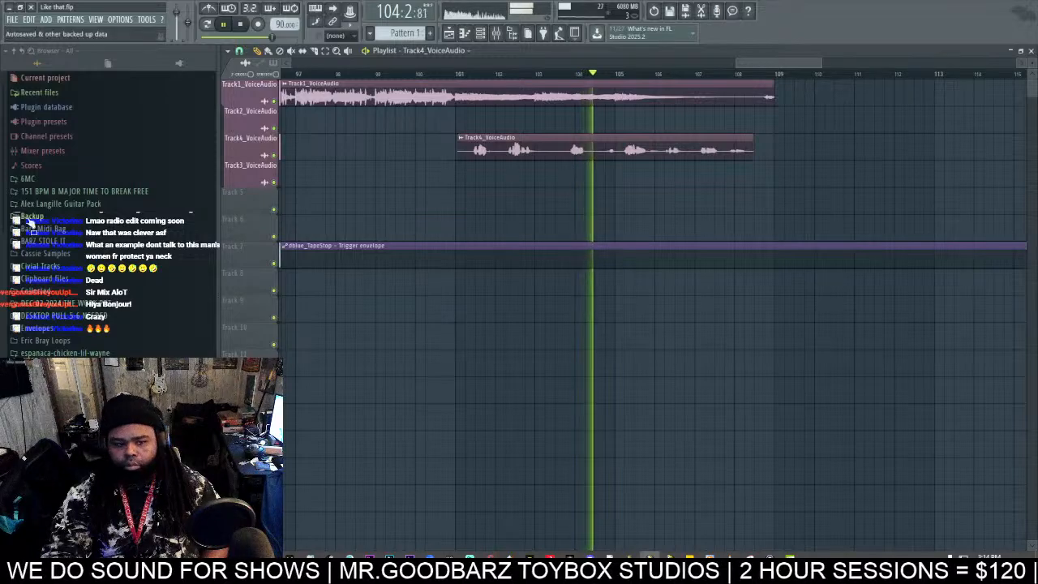
# Step: Find the OMG Bars tag in the sample folders, place it on Track 5 at bar 105, and play from about bar 104
pyautogui.scroll(-5, 85, 324)
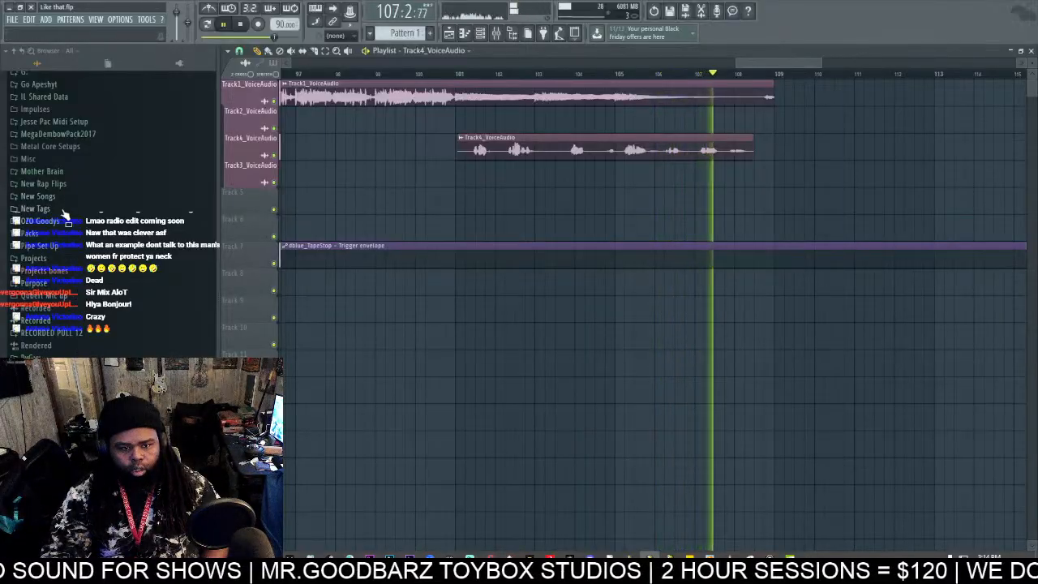
pyautogui.click(68, 172)
pyautogui.scroll(-15, 70, 174)
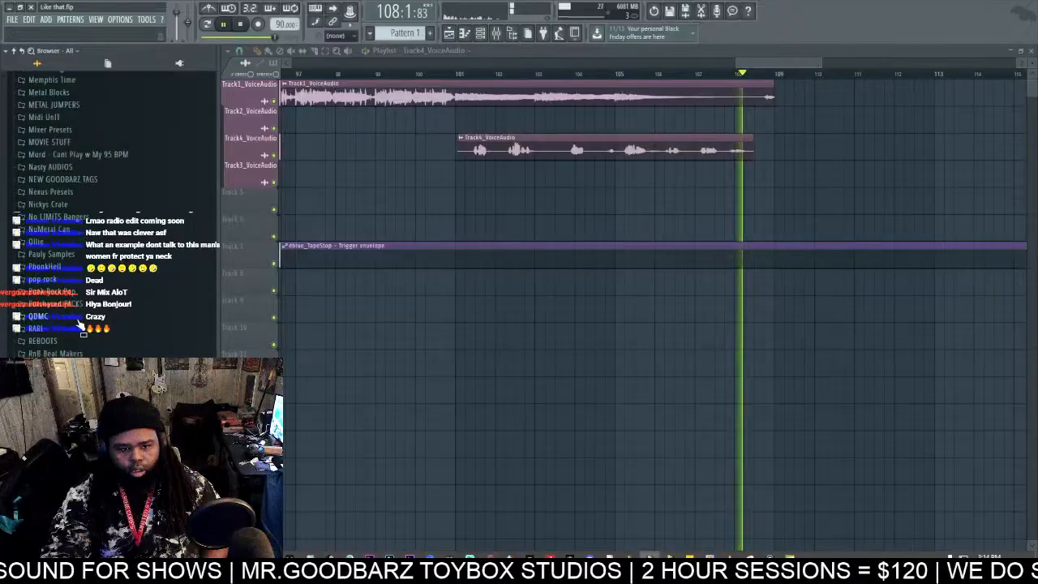
pyautogui.scroll(-7, 96, 290)
pyautogui.press('space')
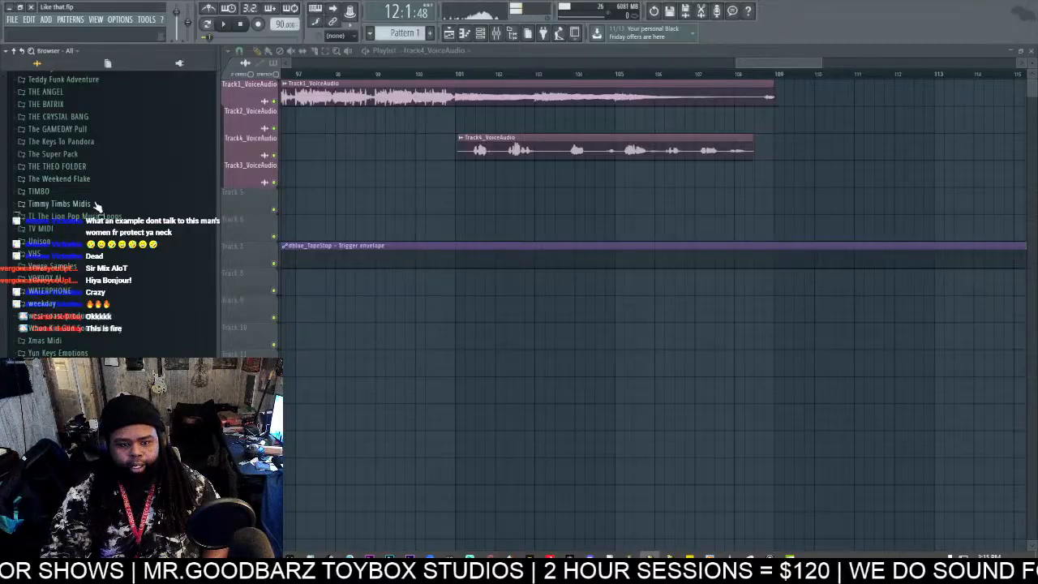
pyautogui.scroll(7, 96, 202)
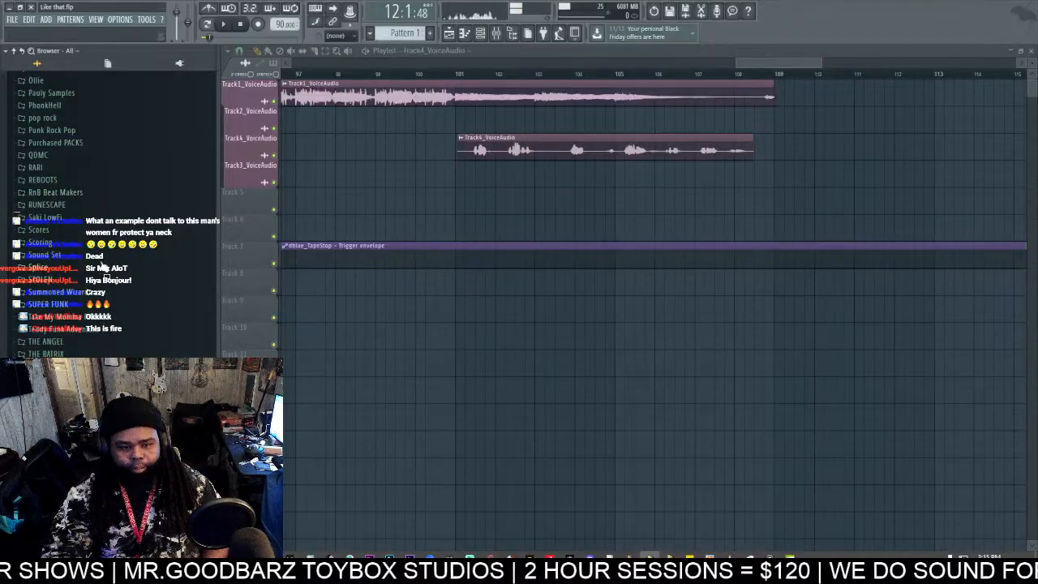
pyautogui.scroll(-8, 103, 324)
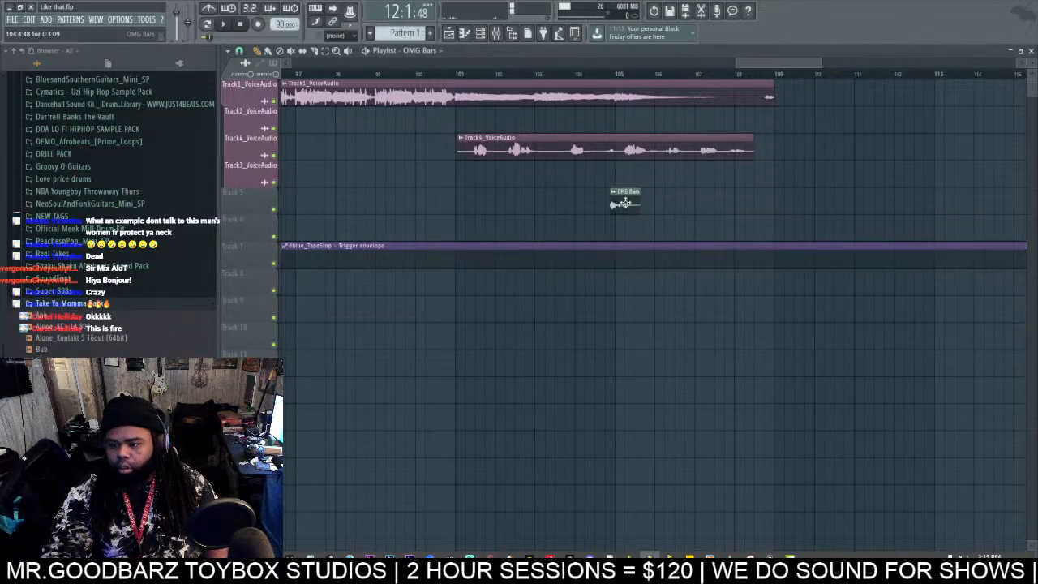
pyautogui.click(586, 77)
pyautogui.press('space')
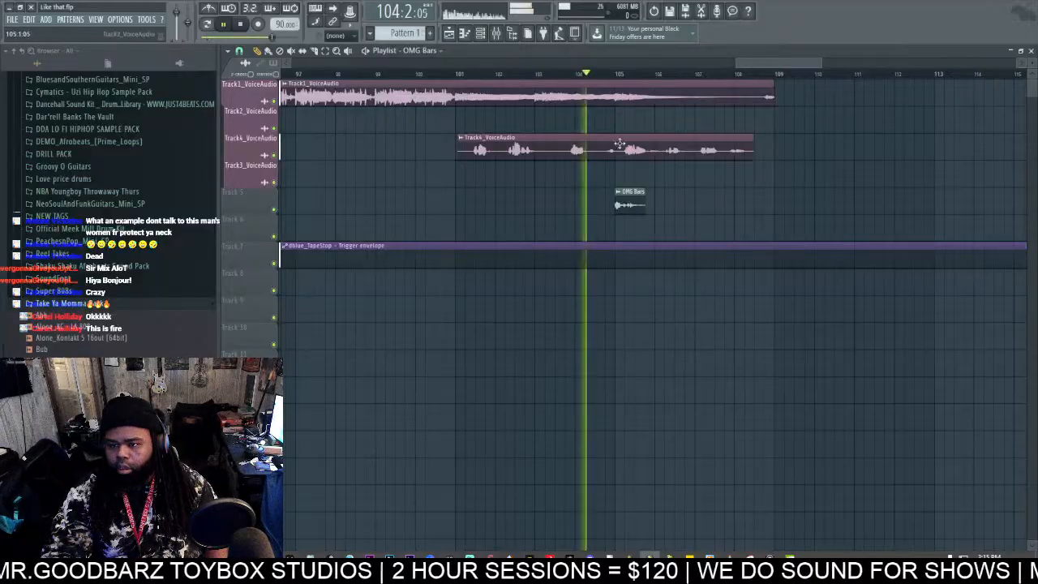
# Step: Route the OMG Bars tag sample to mixer track 3 (TAGZ) and lower its channel volume to 41%
pyautogui.doubleClick(629, 203)
pyautogui.doubleClick(591, 187)
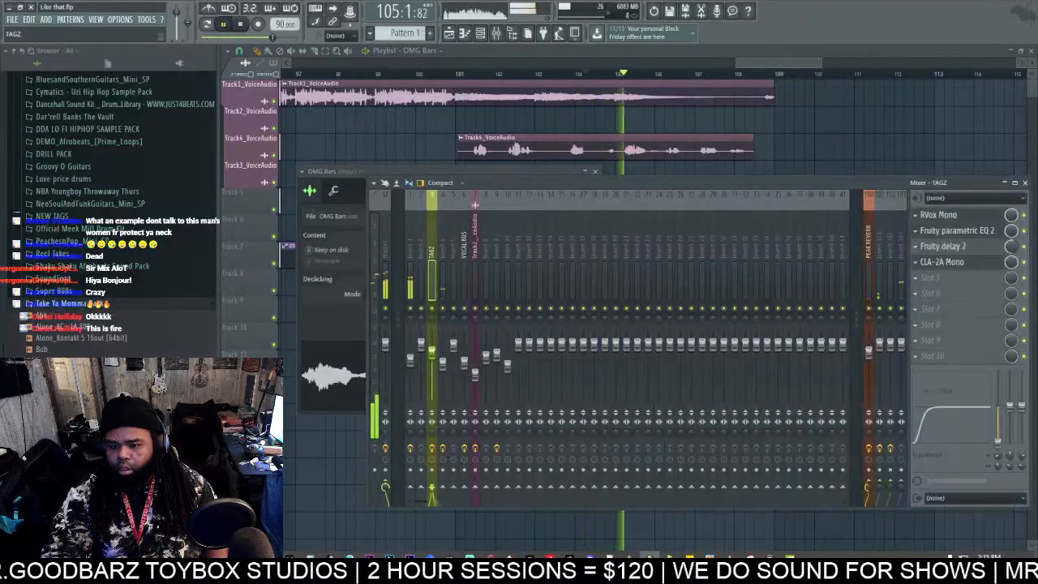
pyautogui.click(618, 77)
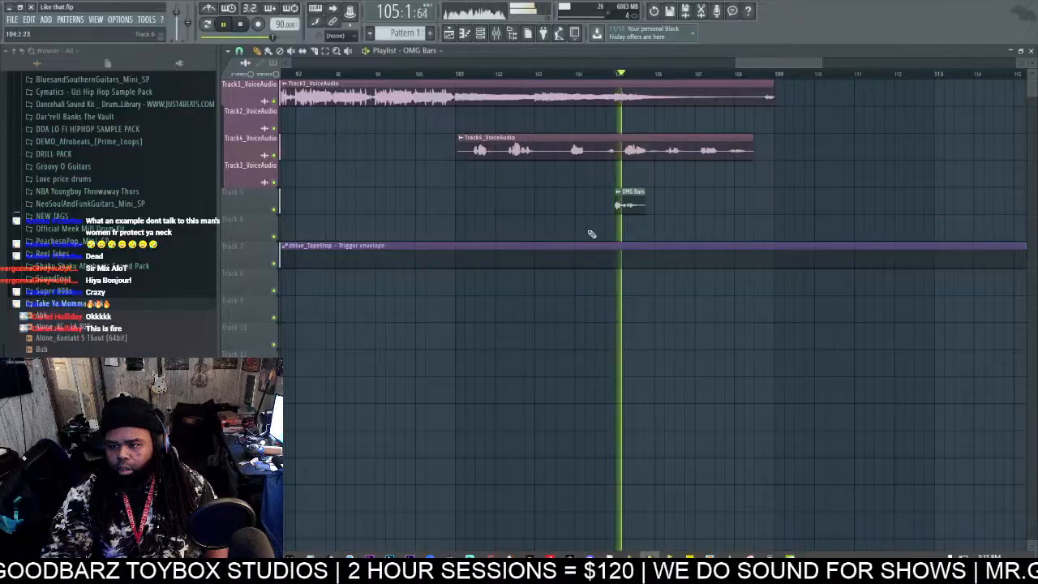
pyautogui.doubleClick(621, 205)
pyautogui.moveTo(518, 188); pyautogui.dragTo(519, 214)
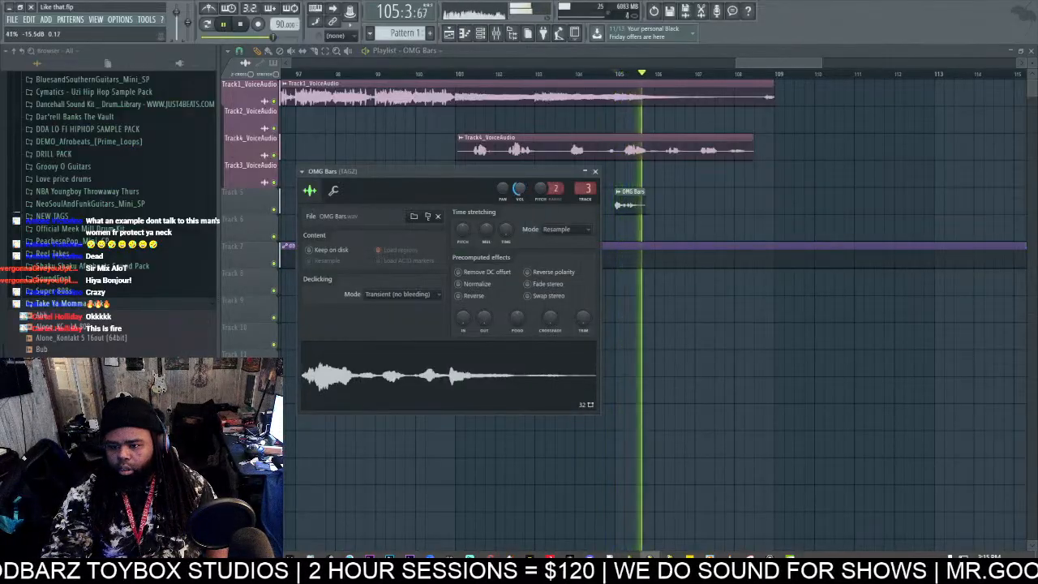
# Step: Move the OMG Bars clip on Track 5 to bar 103 and play the song from bar 101
pyautogui.rightClick(547, 71)
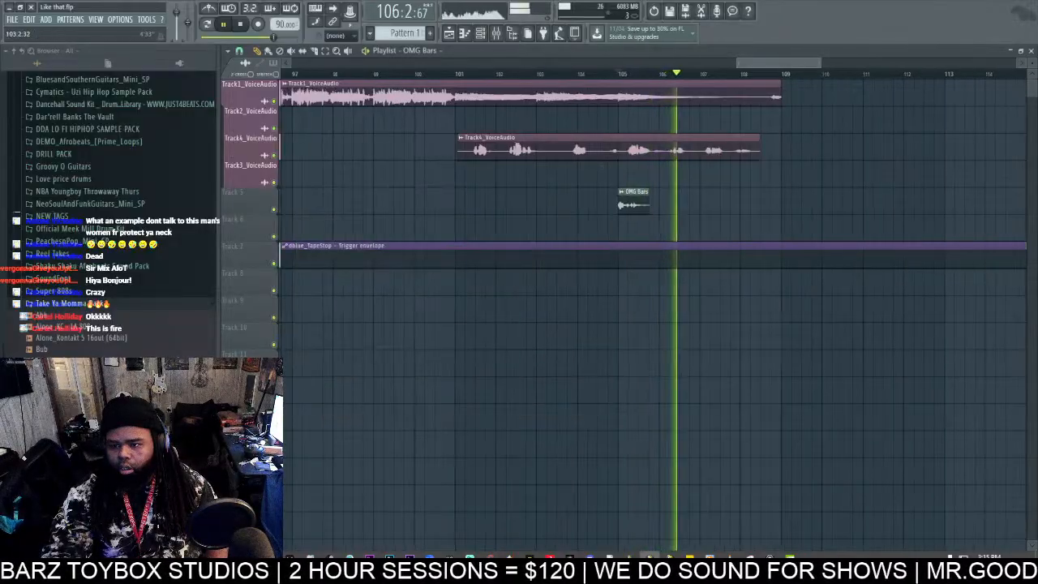
pyautogui.moveTo(636, 206); pyautogui.dragTo(555, 208)
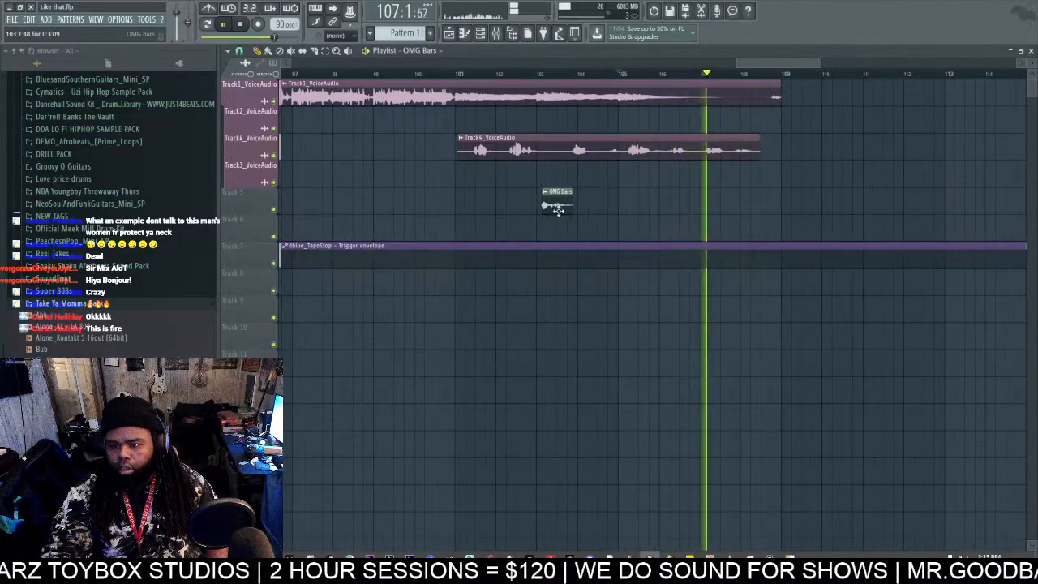
pyautogui.click(454, 79)
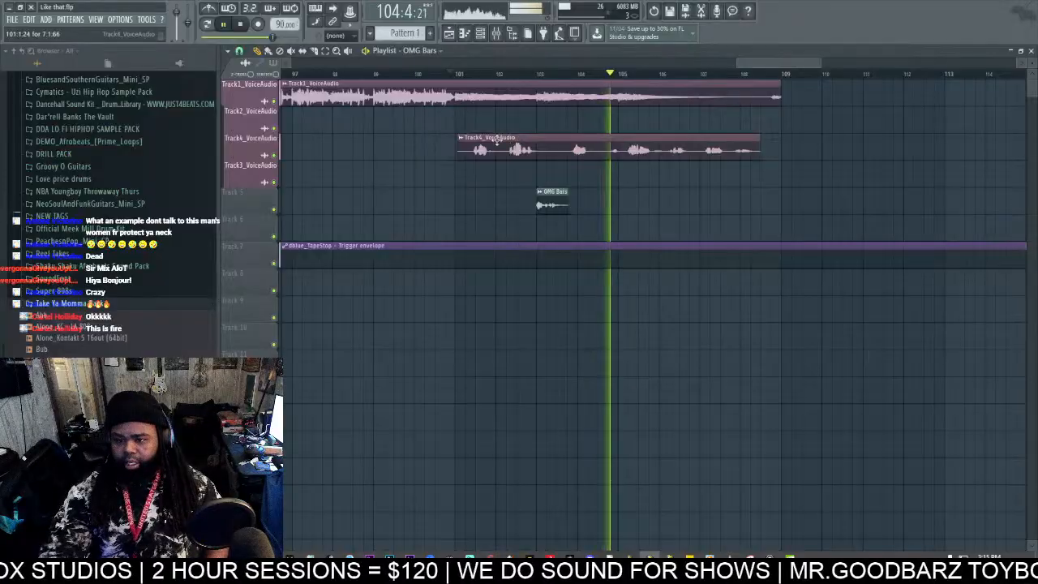
# Step: Make the outro Track4_VoiceAudio clip a unique sample saved as Track4_VoiceAudio - Part_1.wav
pyautogui.click(460, 137)
pyautogui.click(552, 159)
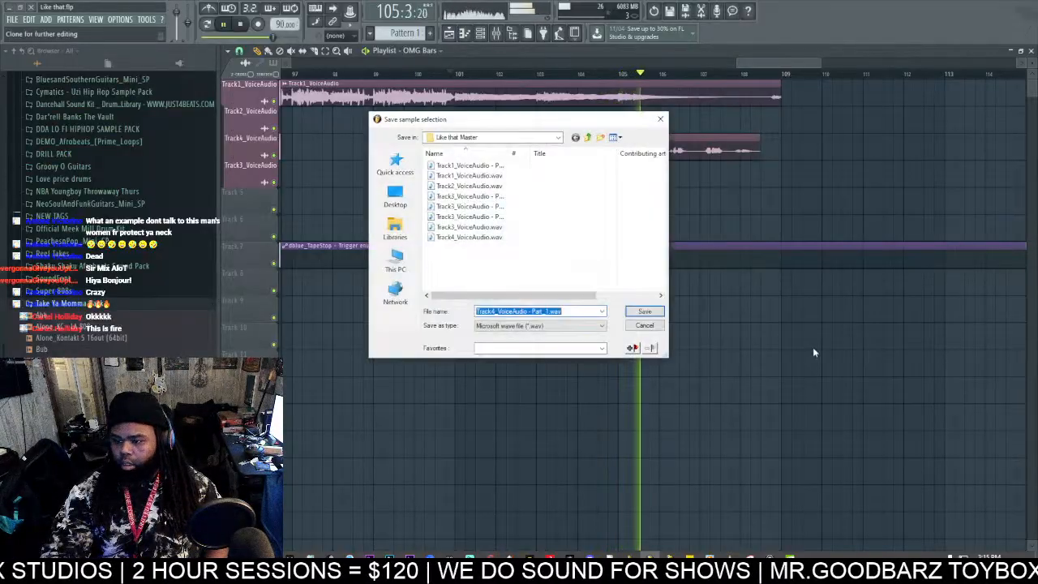
pyautogui.click(637, 314)
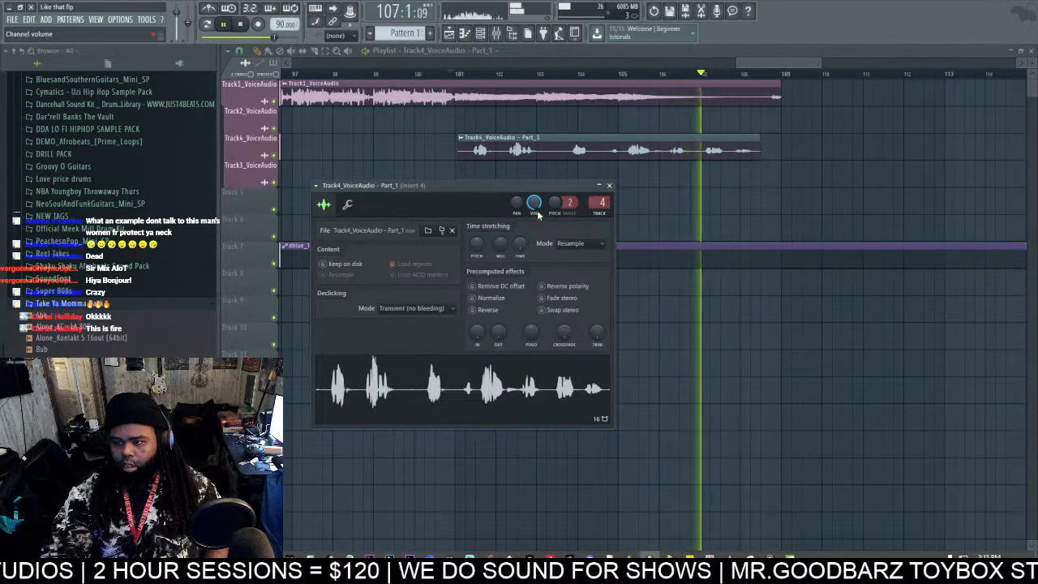
# Step: Trim Track1_VoiceAudio to end with the outro vocal clip, then slice the dblue_TapeStop envelope at bar 109 and delete the remainder
pyautogui.moveTo(780, 90); pyautogui.dragTo(760, 91)
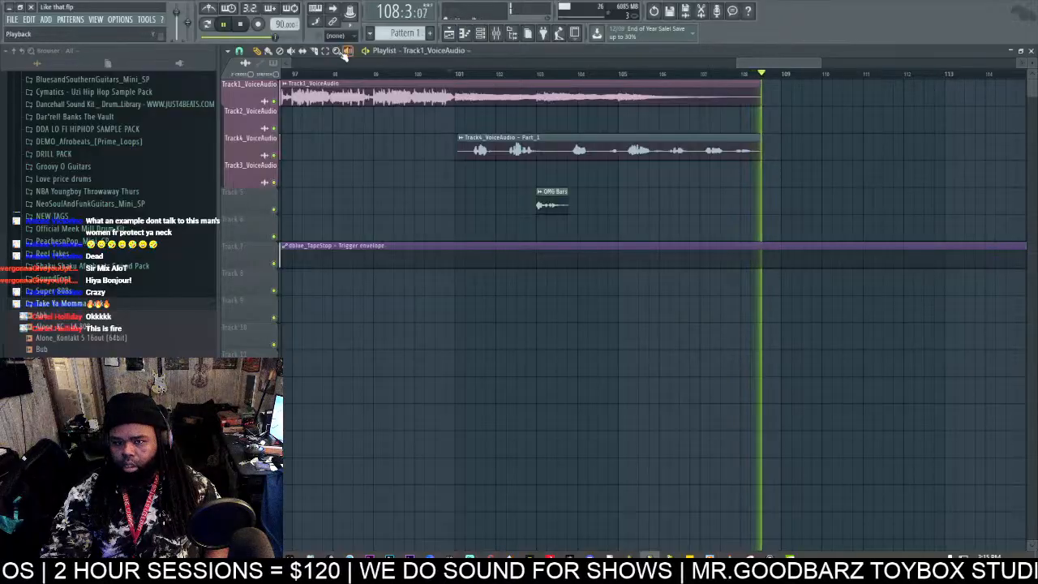
pyautogui.click(304, 52)
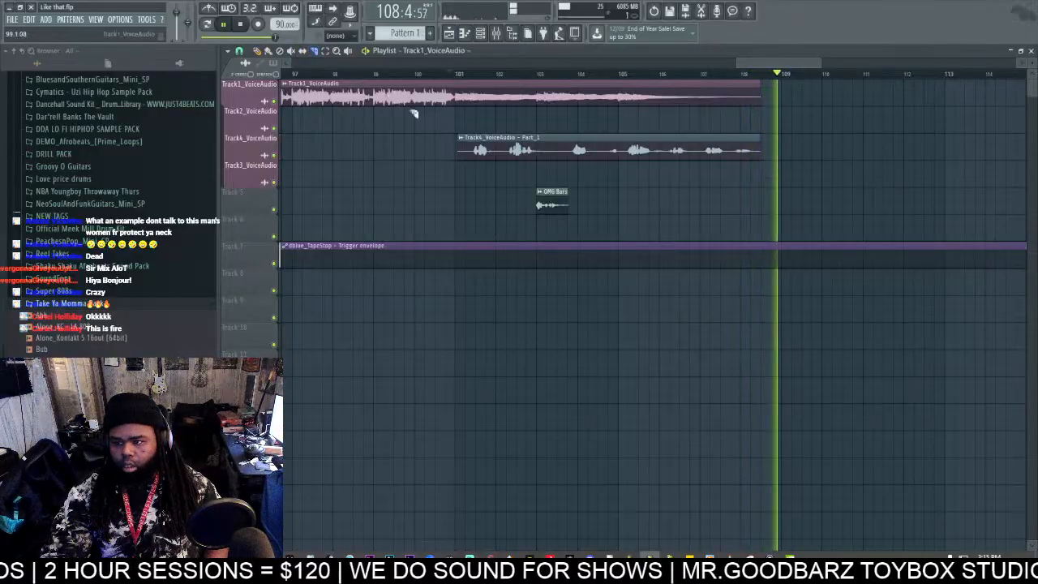
pyautogui.click(786, 262)
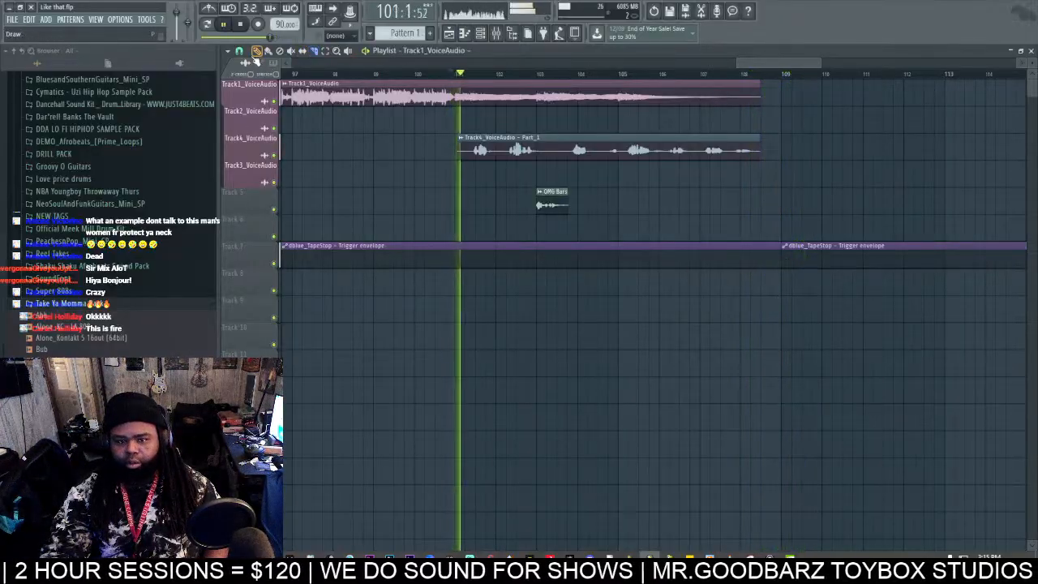
pyautogui.rightClick(915, 267)
pyautogui.scroll(-5, 434, 77)
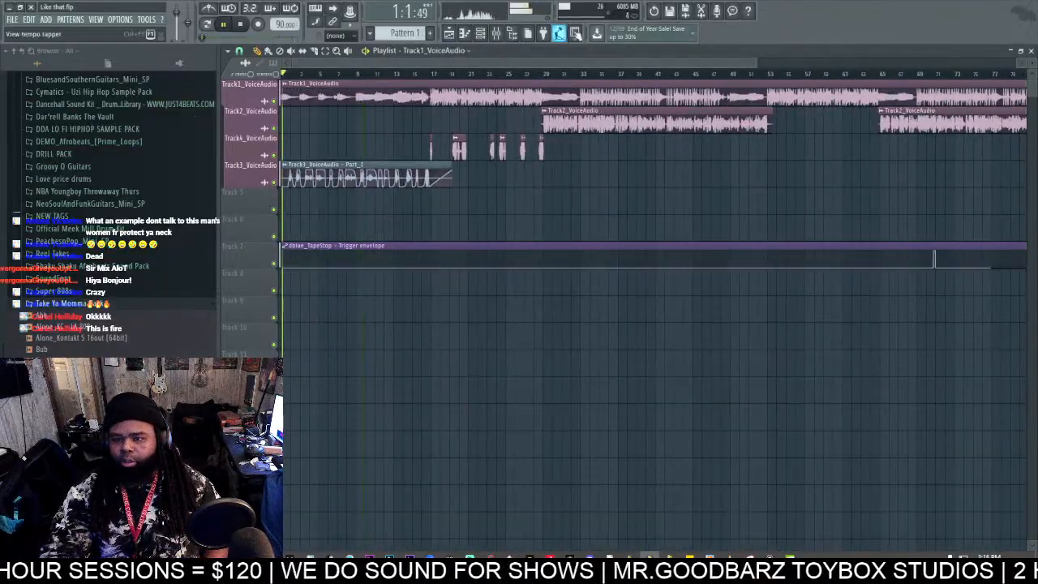
# Step: Add FabFilter Pro-Q 3 to the first effect slot of the Master track and load the Speaker MASTER preset
pyautogui.click(511, 36)
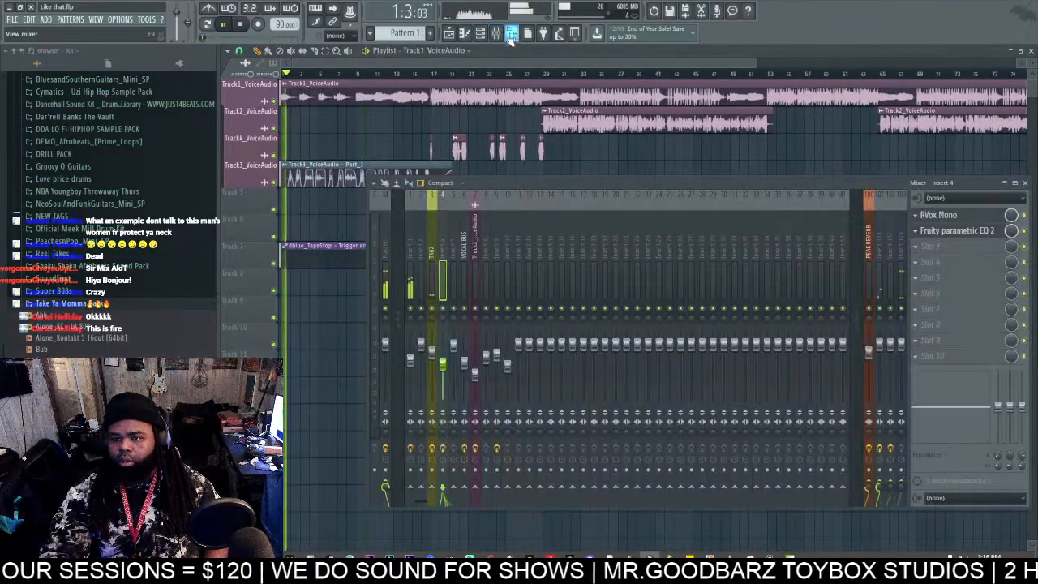
pyautogui.click(387, 259)
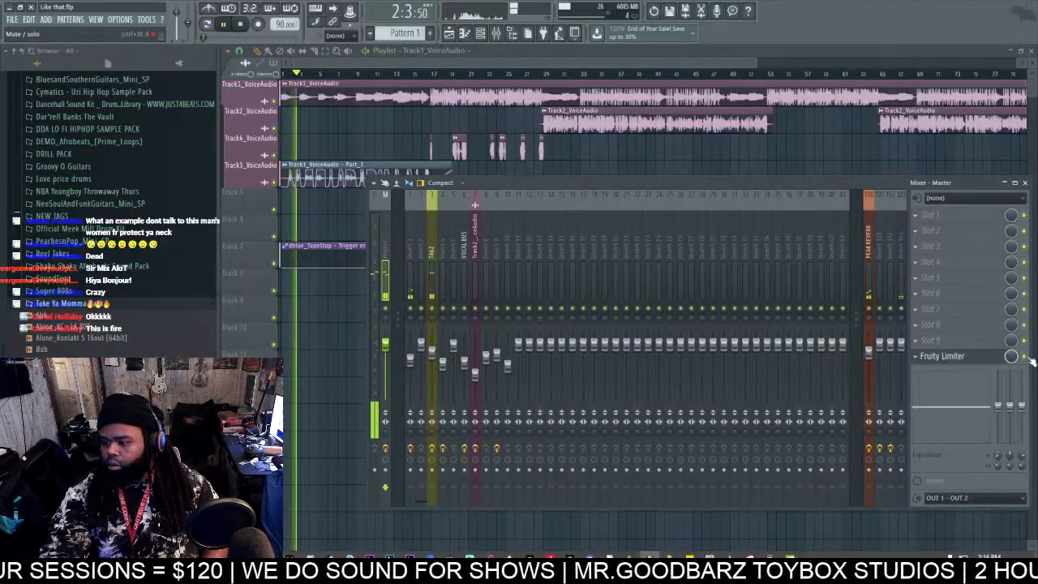
pyautogui.click(932, 221)
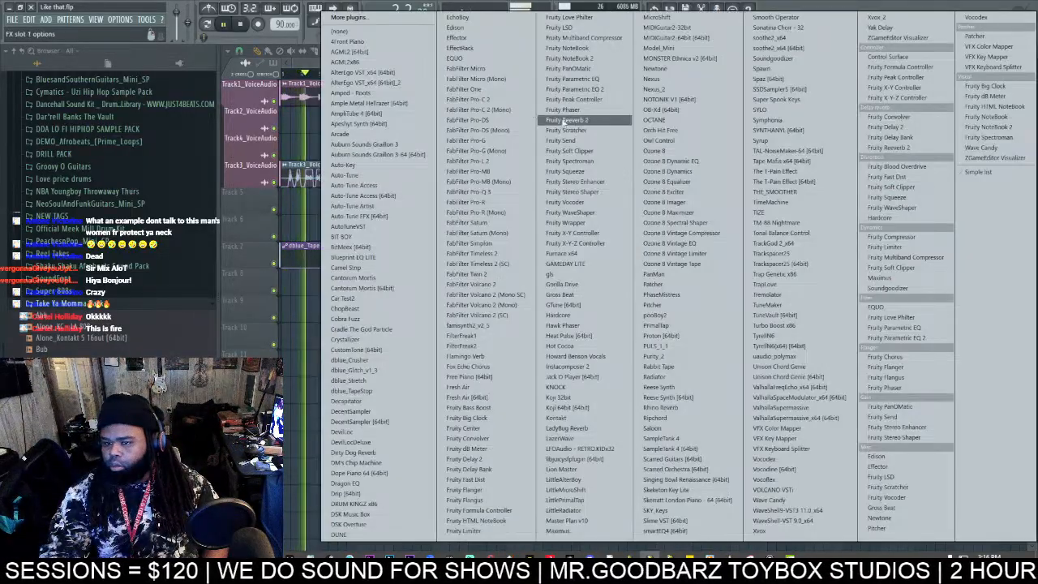
pyautogui.click(504, 192)
pyautogui.click(632, 147)
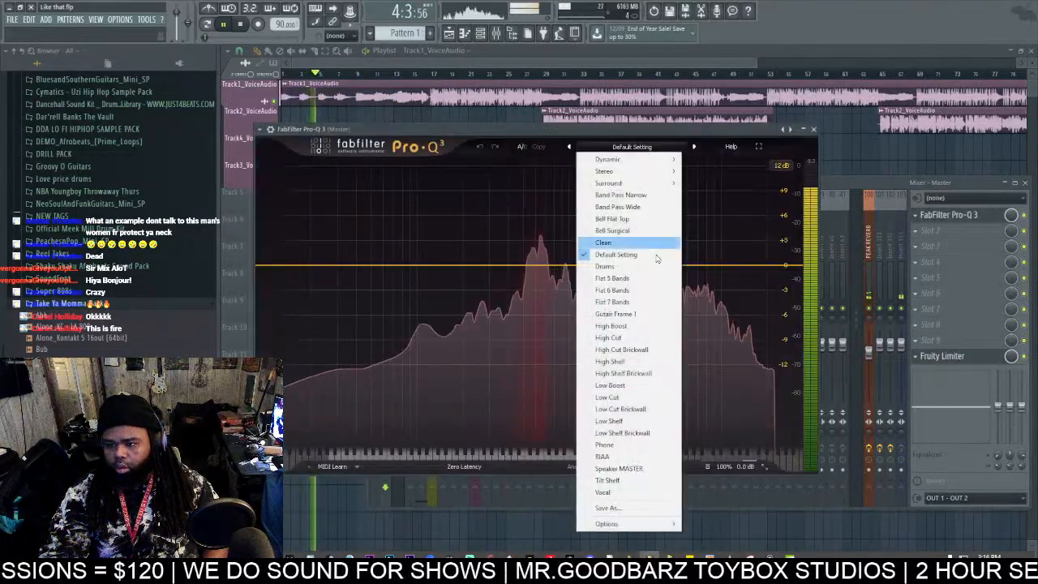
pyautogui.click(618, 468)
# Step: Lower the TAGZ mixer track's fader slightly and boost its middle EQ band by about 5.1 dB
pyautogui.press('F9')
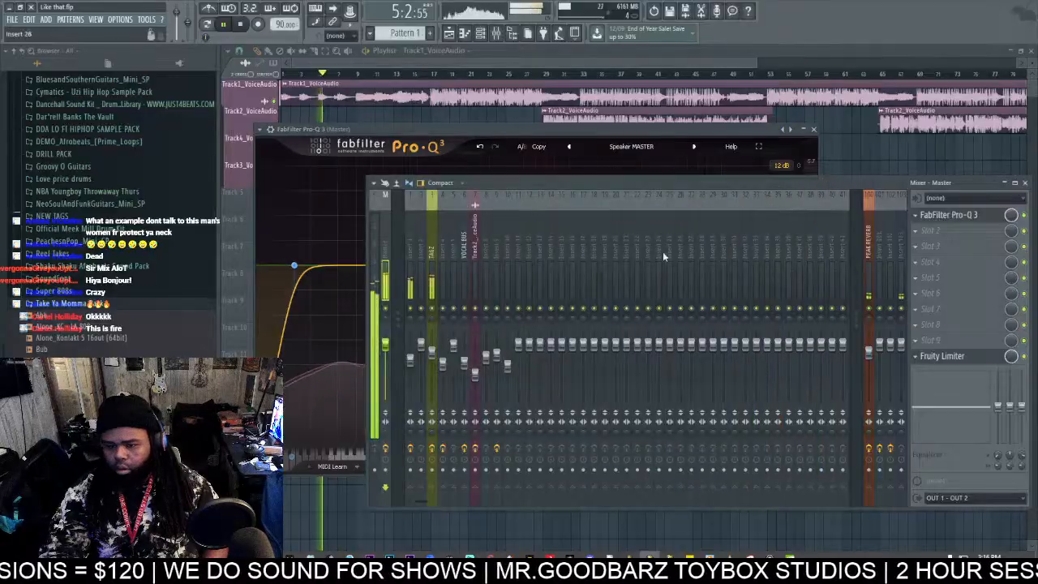
pyautogui.click(432, 350)
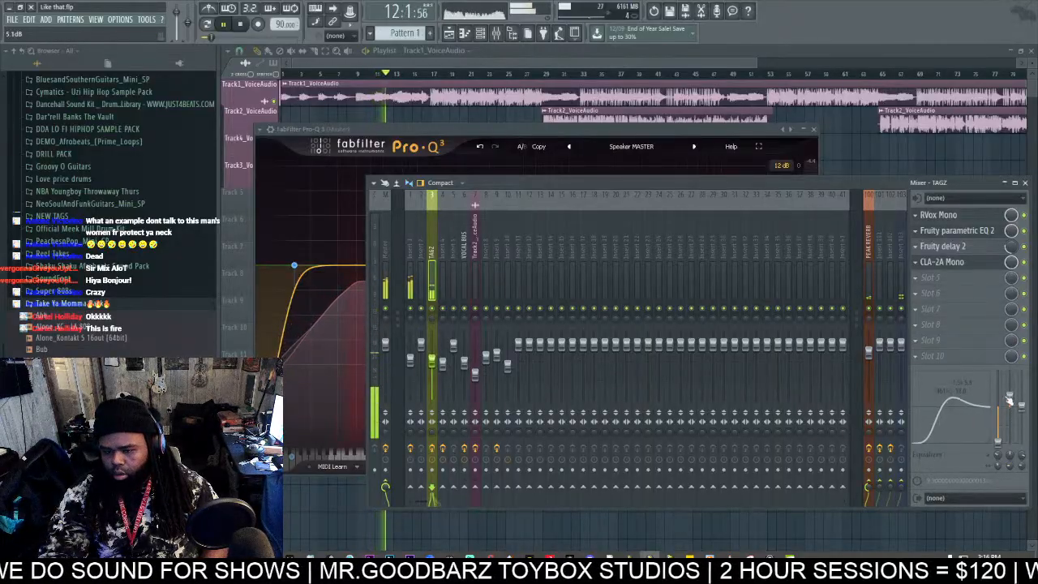
# Step: Add PuigChild 670 Stereo to the Master's second effect slot, load the LAVYNE VINTAGE MASTERING GLUE preset, and stop playback
pyautogui.click(385, 253)
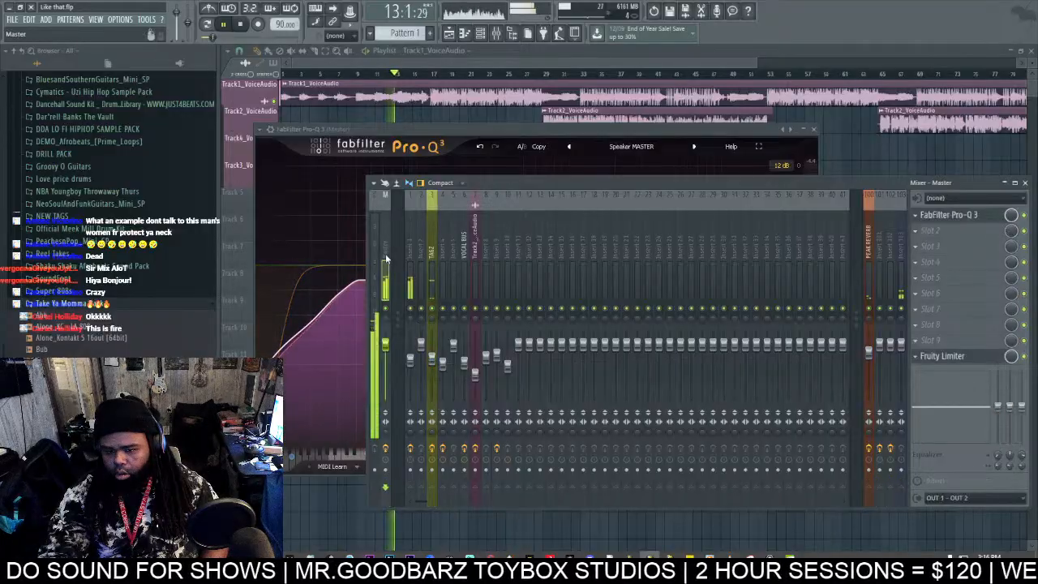
pyautogui.click(936, 233)
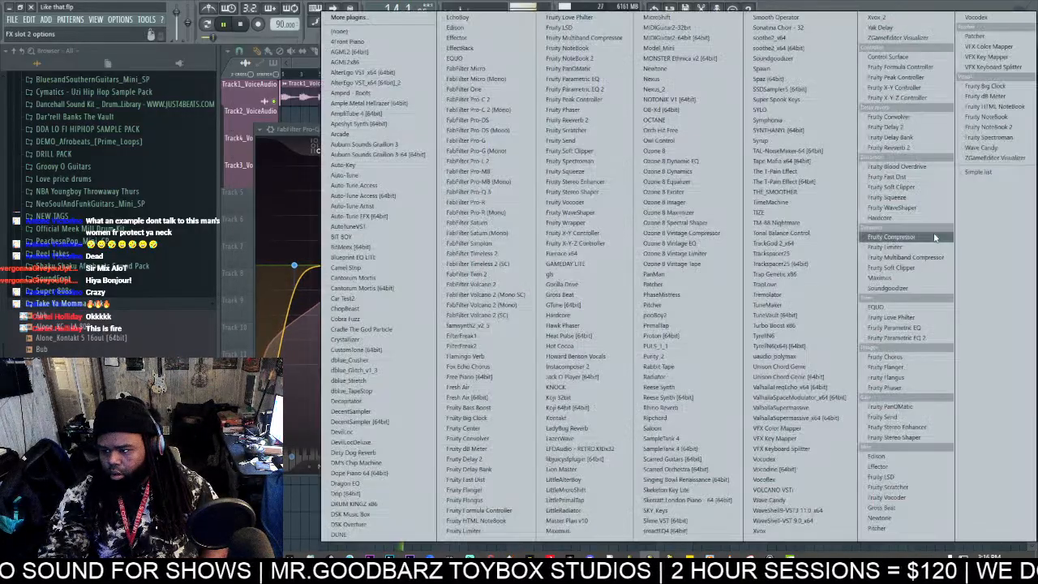
pyautogui.click(828, 527)
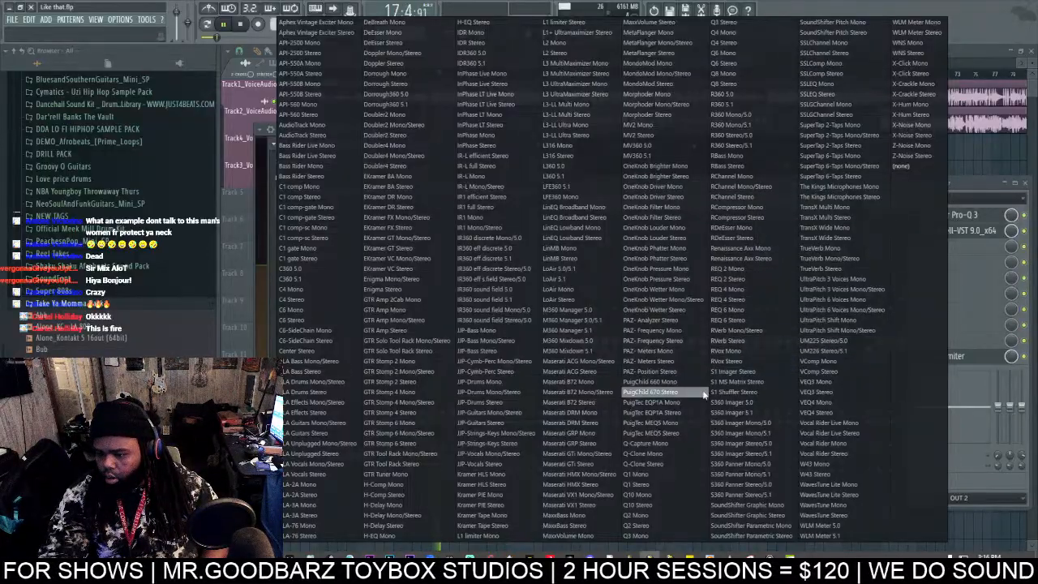
pyautogui.click(660, 392)
pyautogui.click(668, 156)
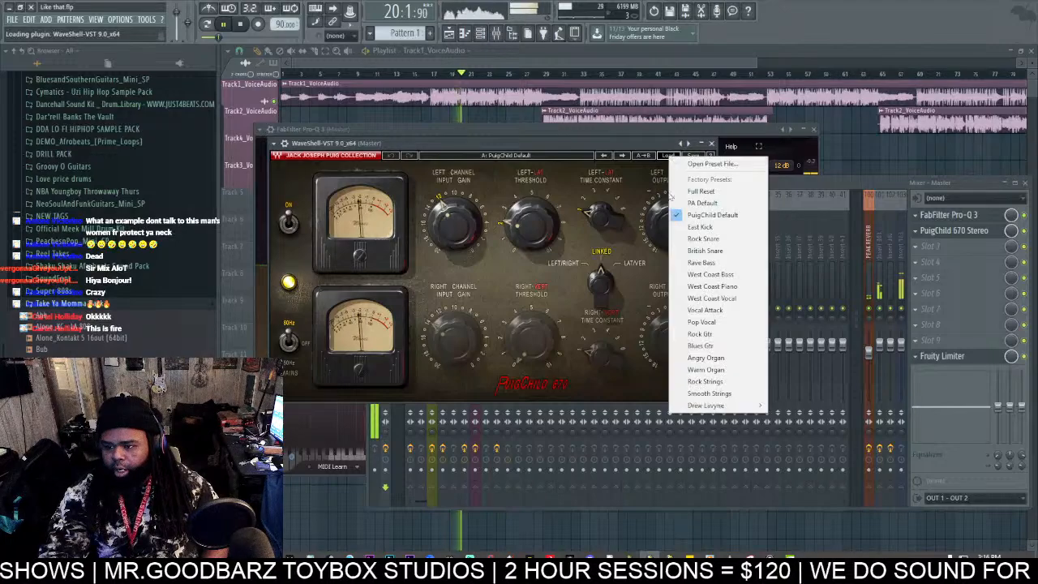
pyautogui.click(834, 404)
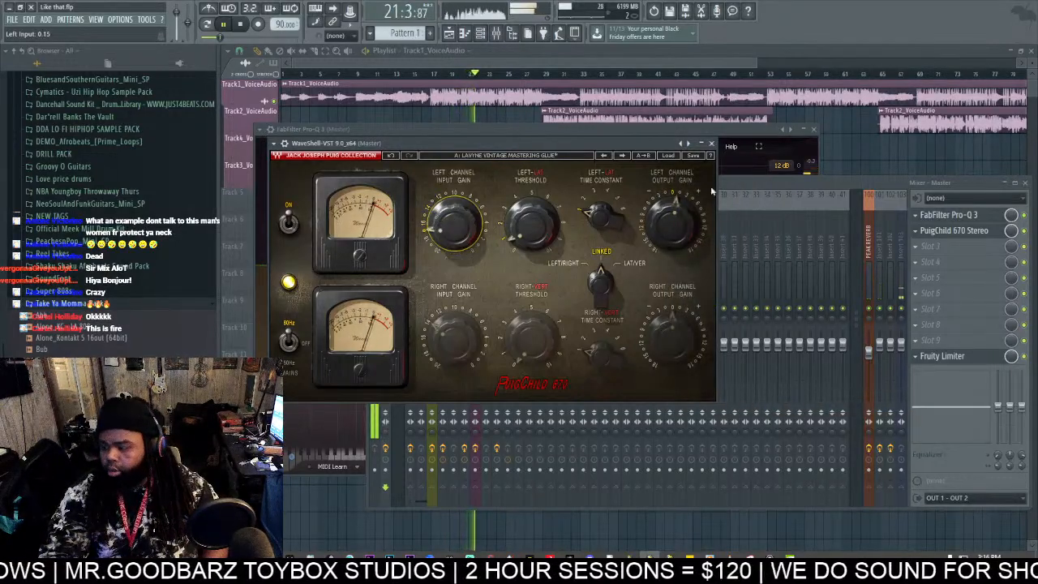
pyautogui.click(762, 186)
pyautogui.press('space')
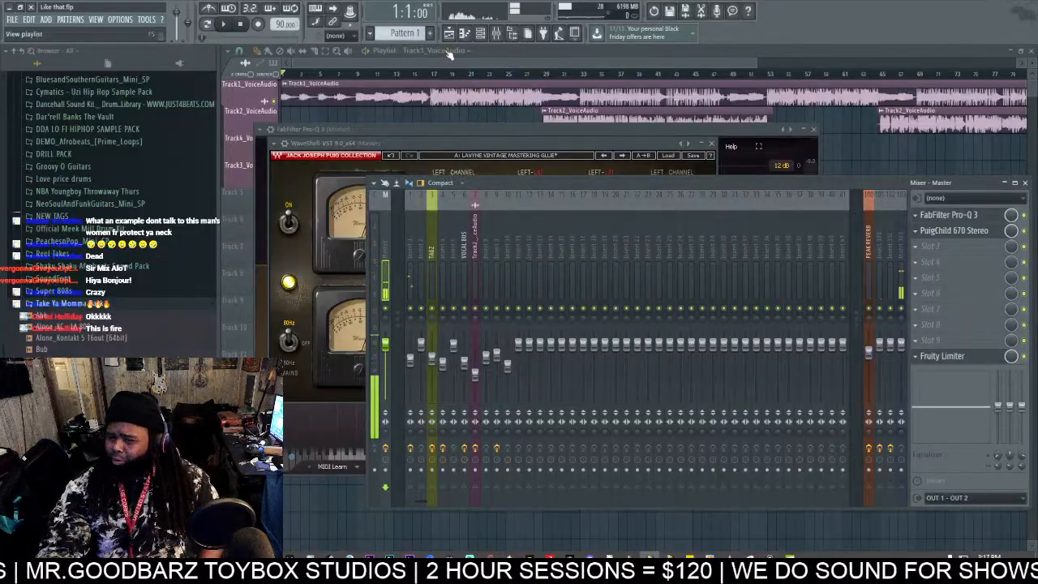
# Step: Play from about bar 9 and add Master Plan v10 to the Master's third effect slot
pyautogui.click(360, 74)
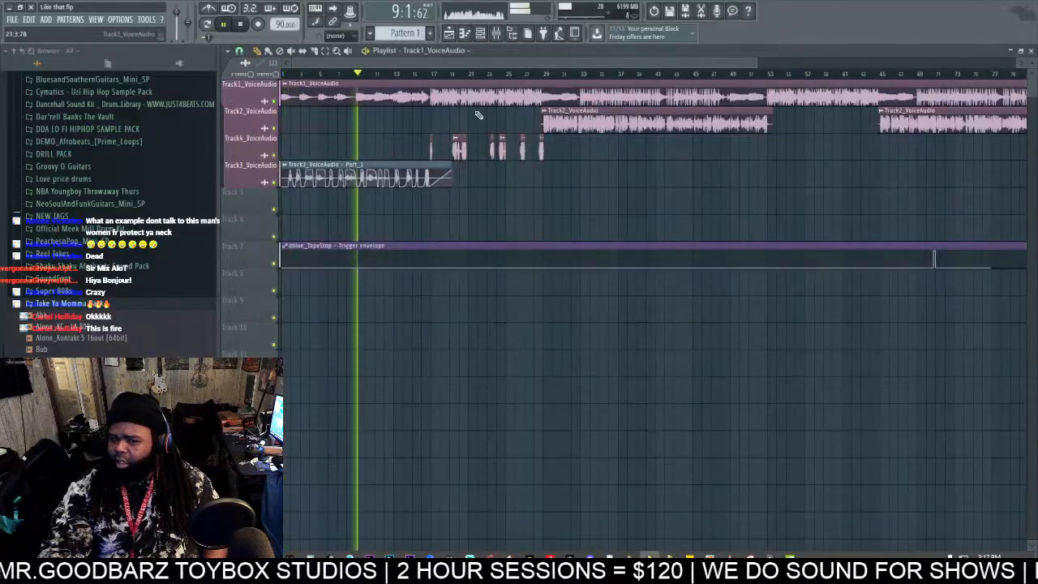
pyautogui.click(481, 34)
pyautogui.click(941, 253)
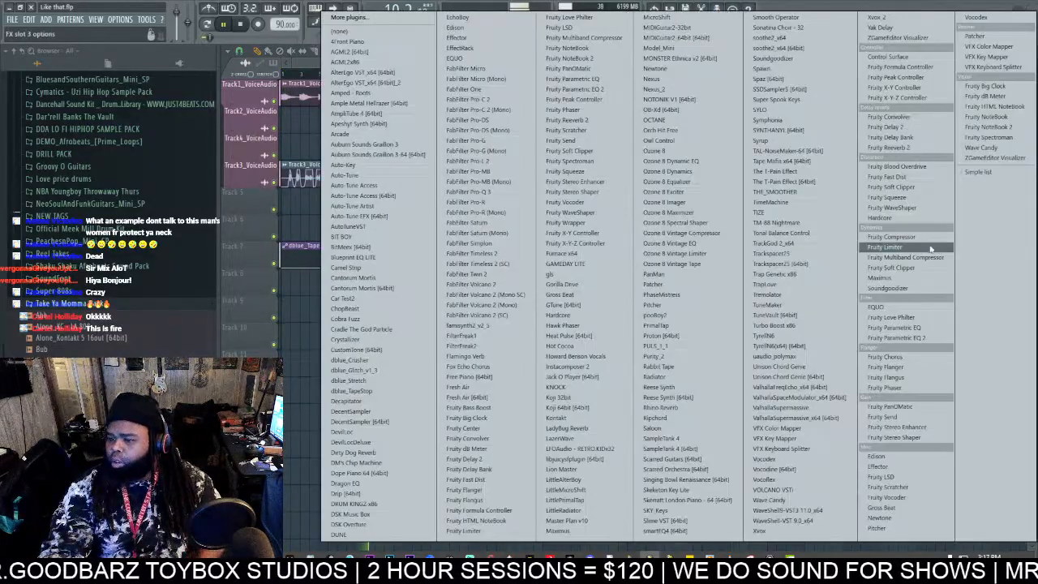
pyautogui.click(335, 30)
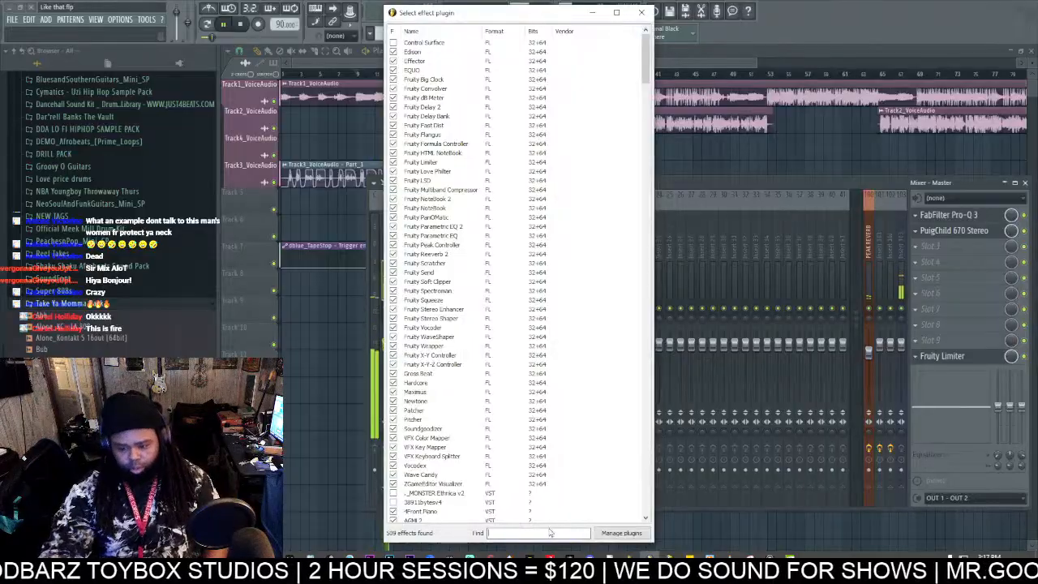
pyautogui.write('mas')
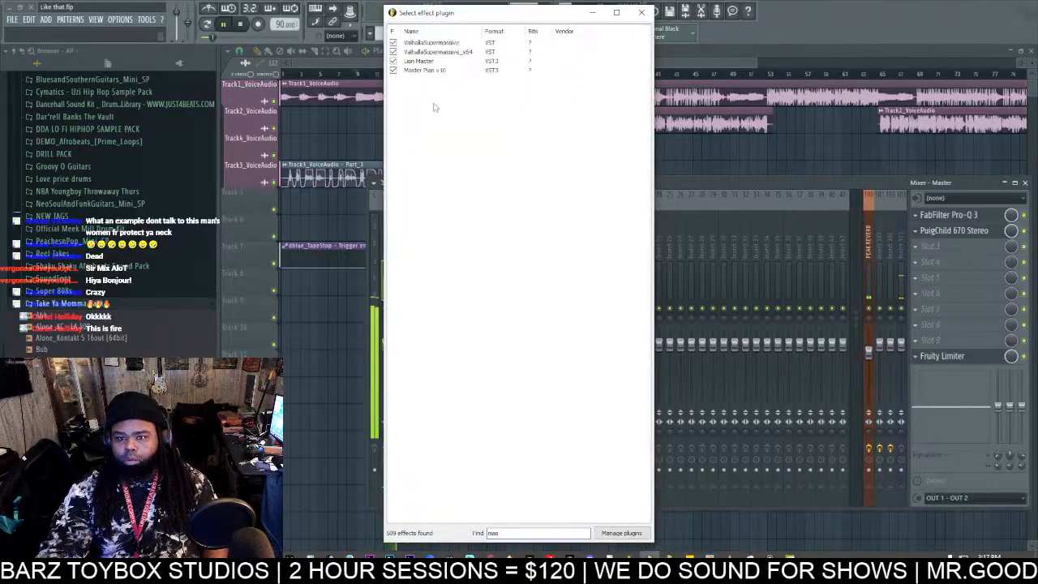
pyautogui.doubleClick(428, 70)
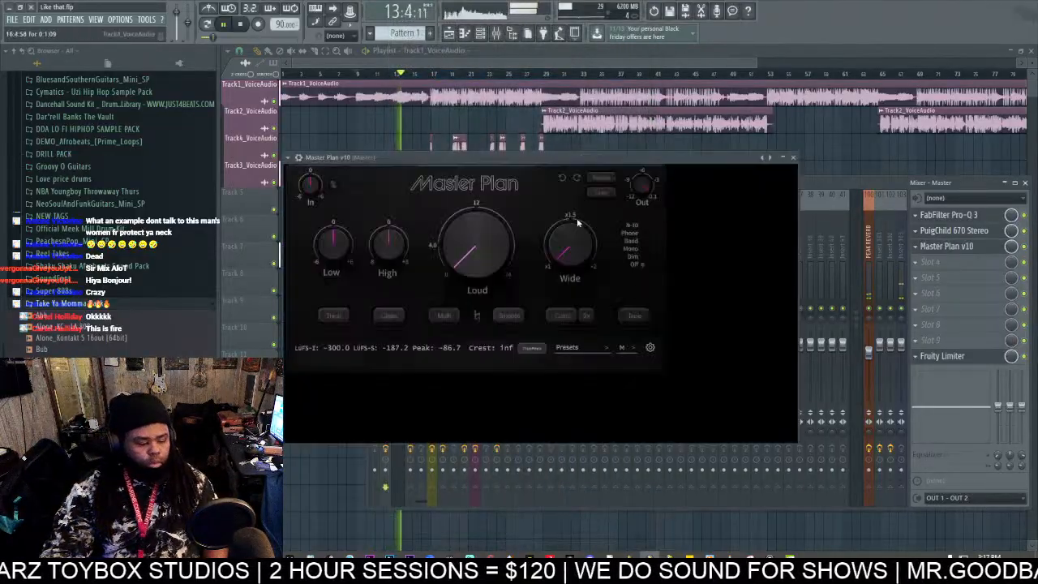
# Step: Set the Loud amount of Master Plan on the Master track to 7.94 dB while the song plays
pyautogui.moveTo(481, 257); pyautogui.dragTo(481, 235)
pyautogui.click(384, 351)
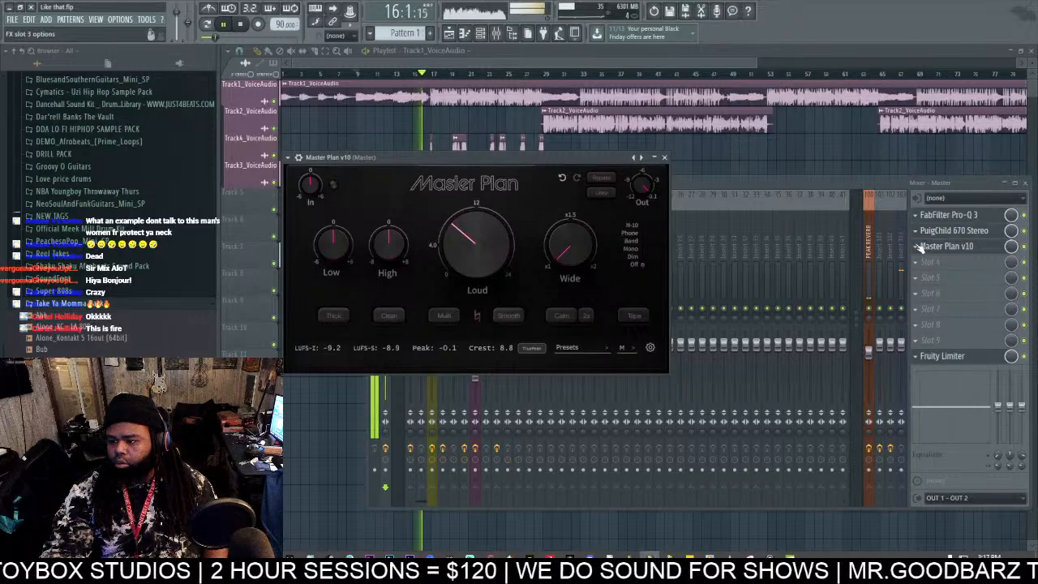
pyautogui.click(909, 270)
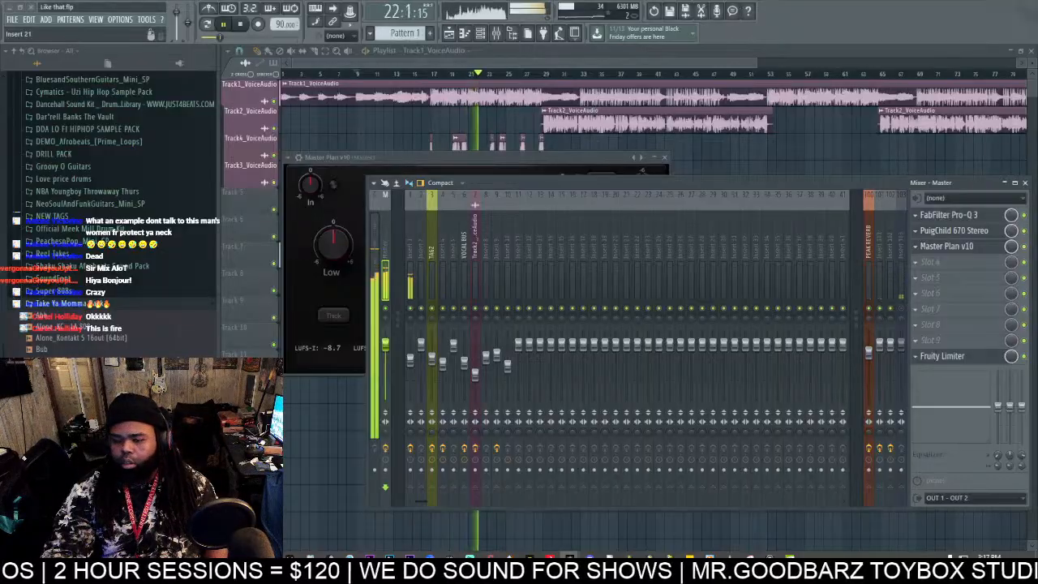
pyautogui.click(975, 249)
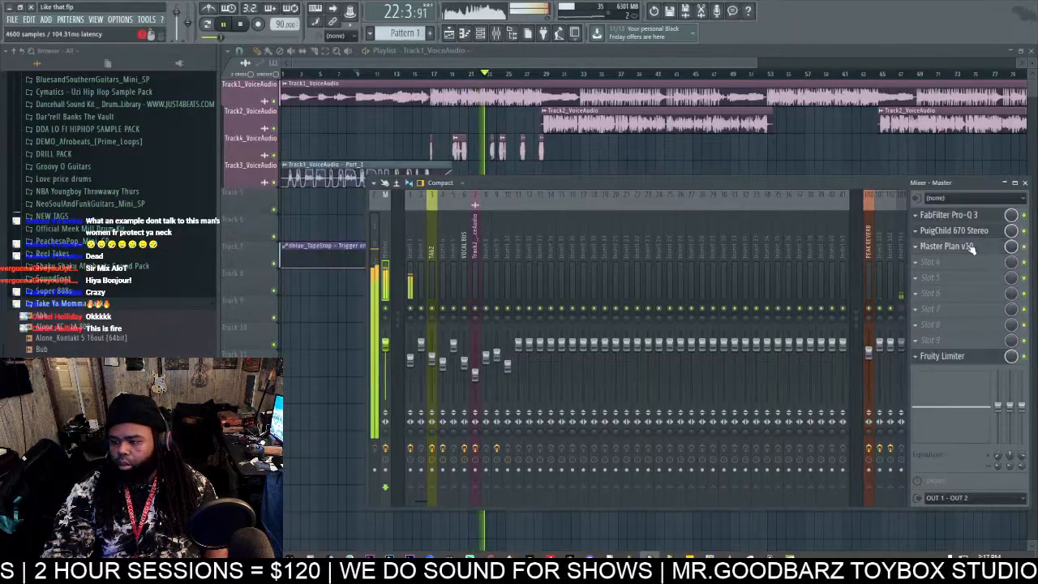
pyautogui.click(971, 246)
pyautogui.moveTo(466, 245); pyautogui.dragTo(432, 273)
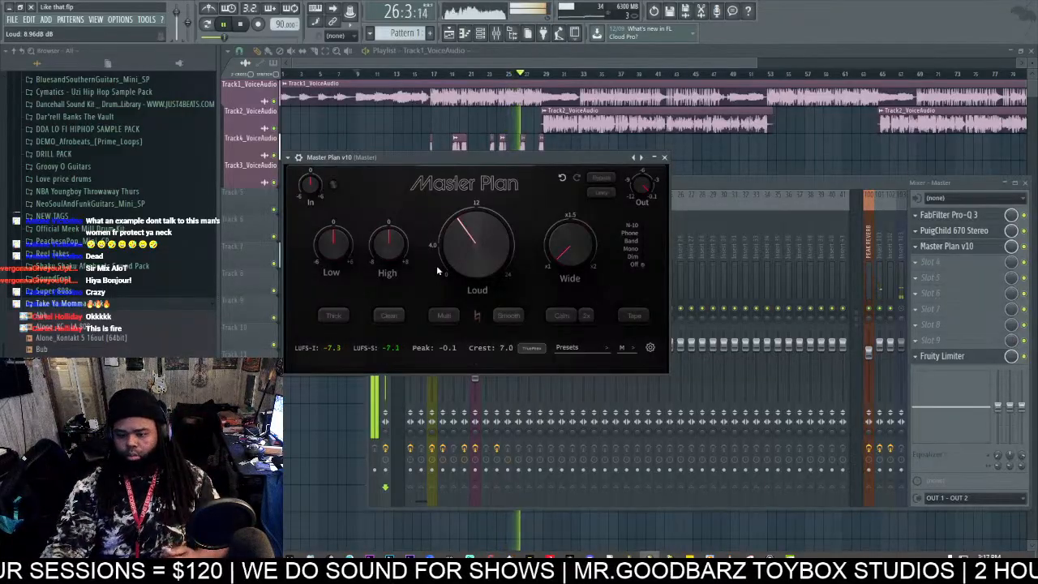
pyautogui.moveTo(470, 243)
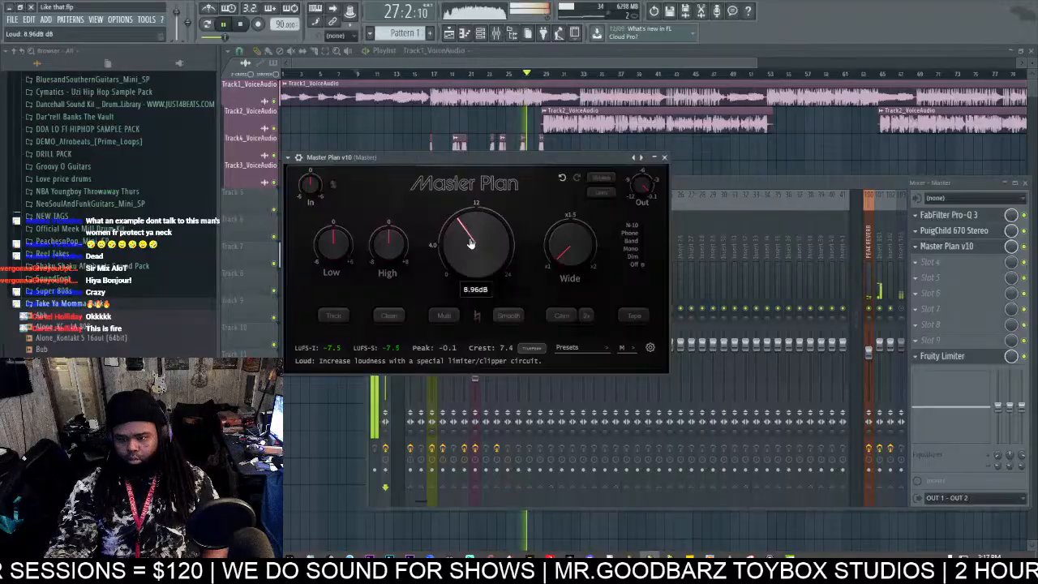
pyautogui.scroll(-2, 470, 243)
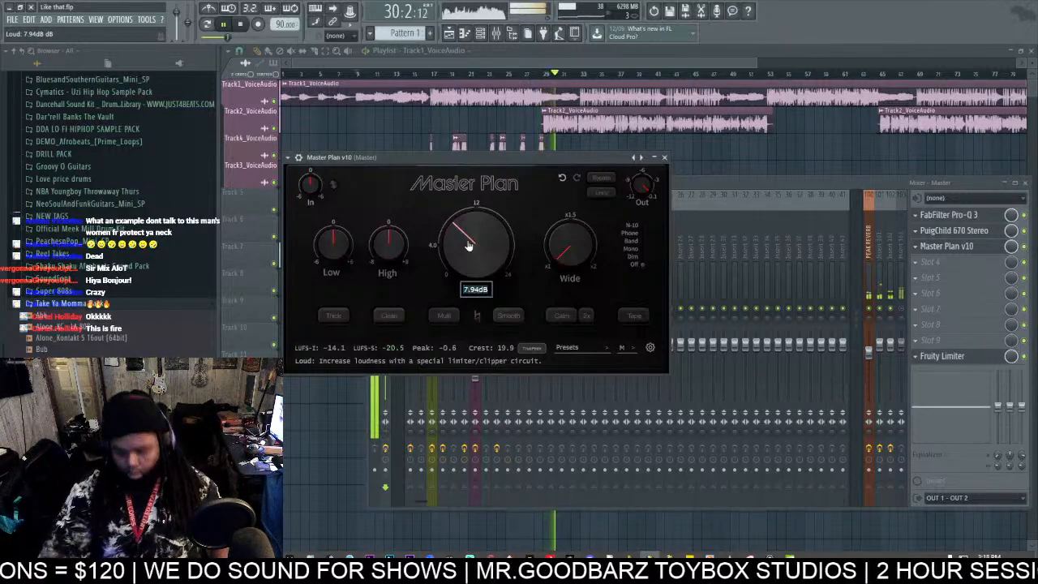
# Step: Set the Loud amount of Master Plan on the Master track to 8 dB and stop playback
pyautogui.write('8')
pyautogui.press('Return')
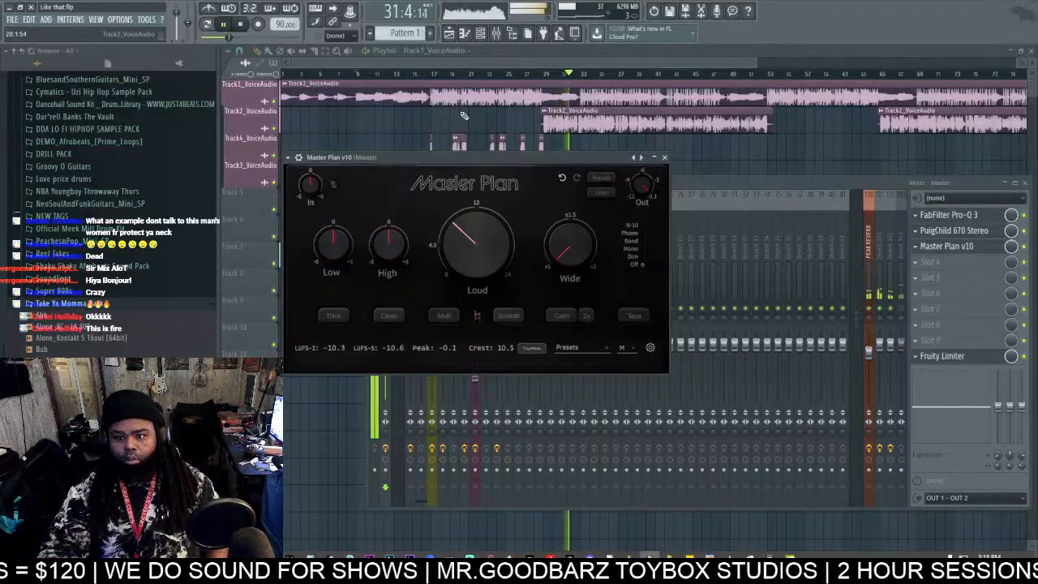
pyautogui.click(245, 25)
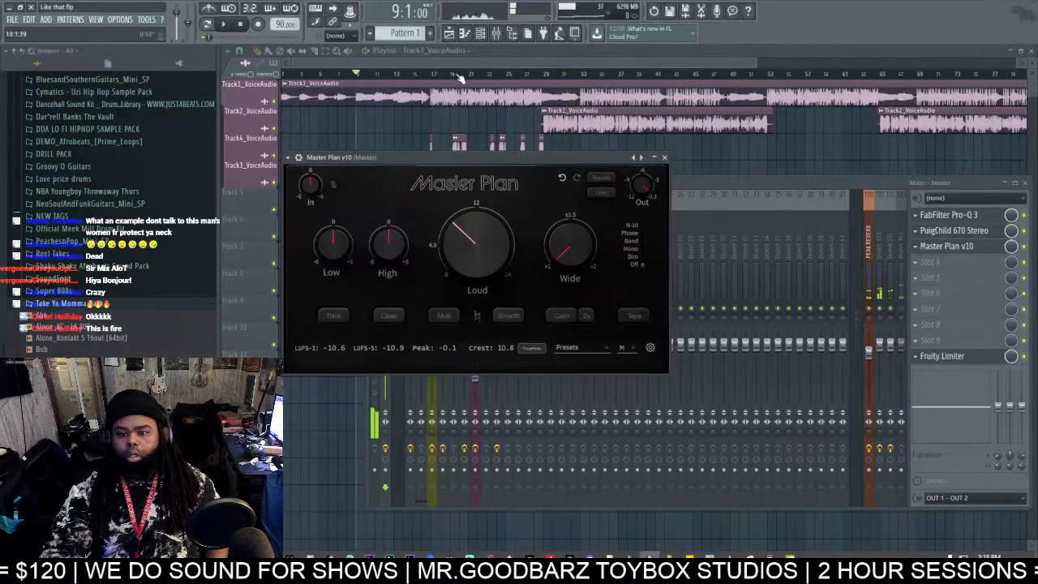
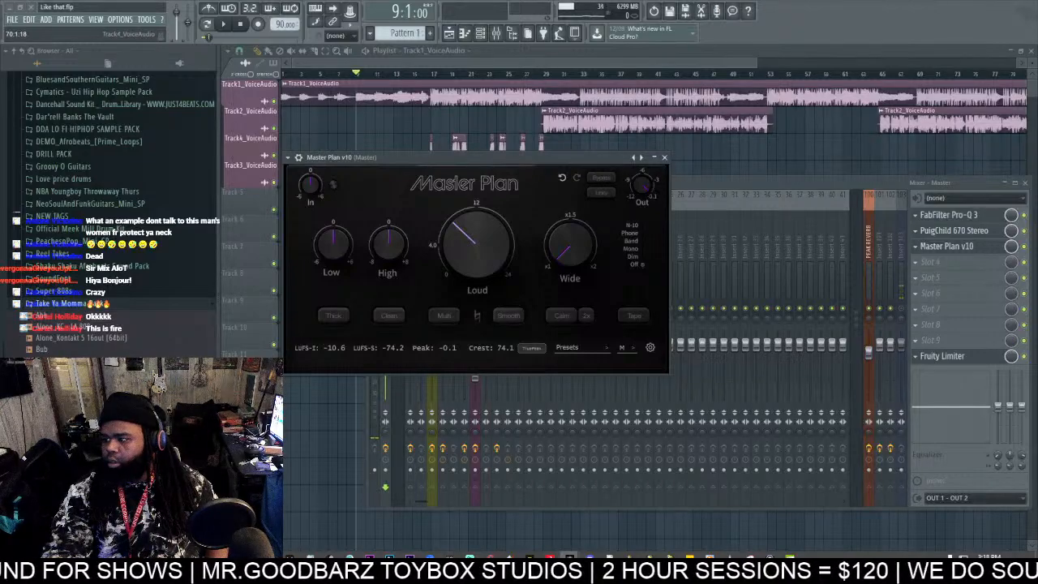
# Step: Reopen Master Plan from the Master's third effect slot and reset its integrated loudness reading
pyautogui.click(852, 191)
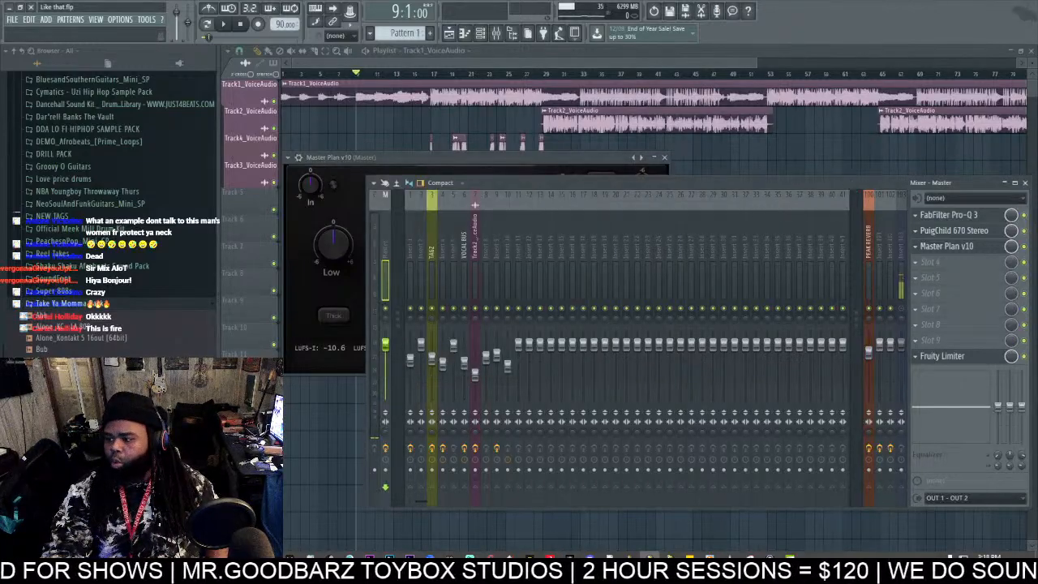
pyautogui.click(946, 245)
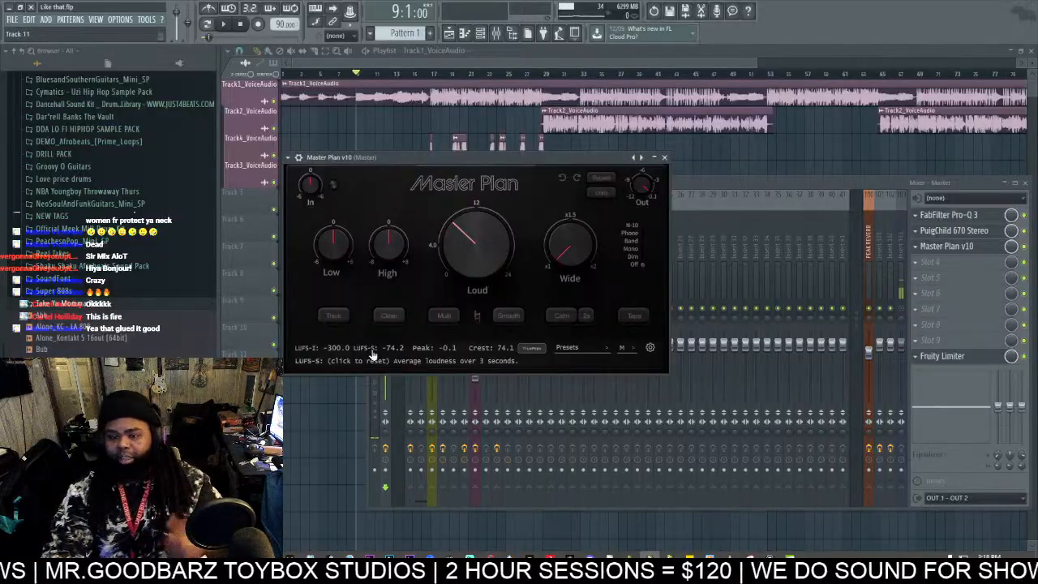
# Step: Set the playlist snap to Bar and select bars 17 to 29 as the playback range
pyautogui.click(432, 74)
pyautogui.moveTo(433, 74); pyautogui.dragTo(542, 129)
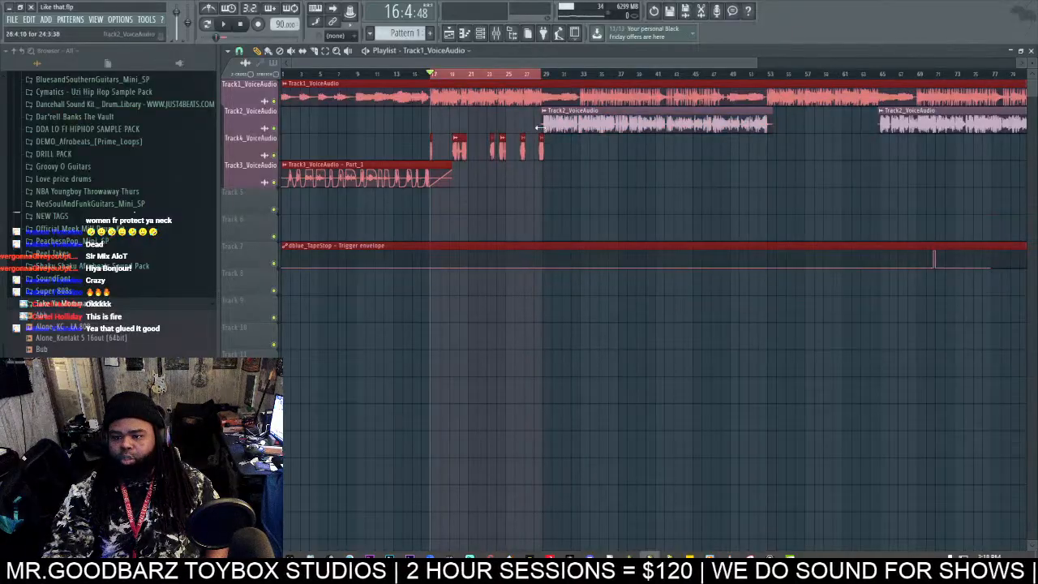
pyautogui.click(239, 51)
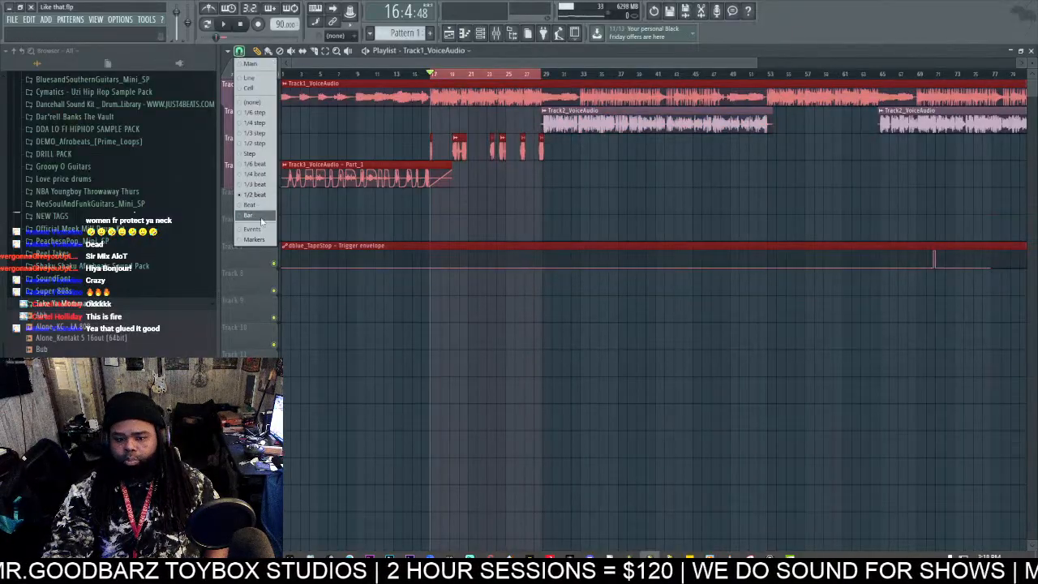
pyautogui.click(260, 216)
pyautogui.moveTo(434, 77); pyautogui.dragTo(547, 81)
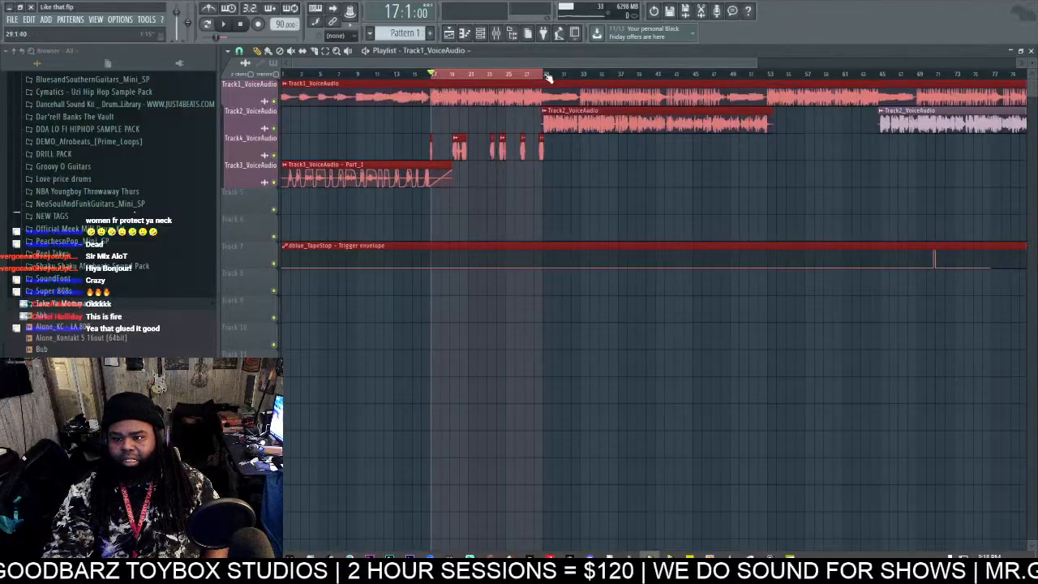
# Step: Play the selected range and restart Master Plan's integrated loudness measurement
pyautogui.click(496, 34)
pyautogui.press('space')
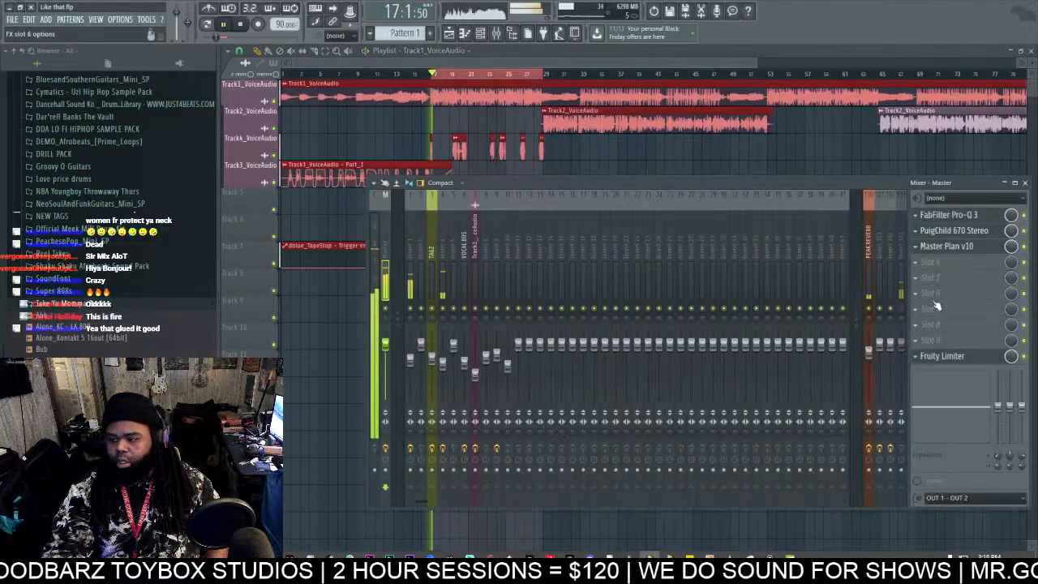
pyautogui.click(947, 245)
pyautogui.click(341, 354)
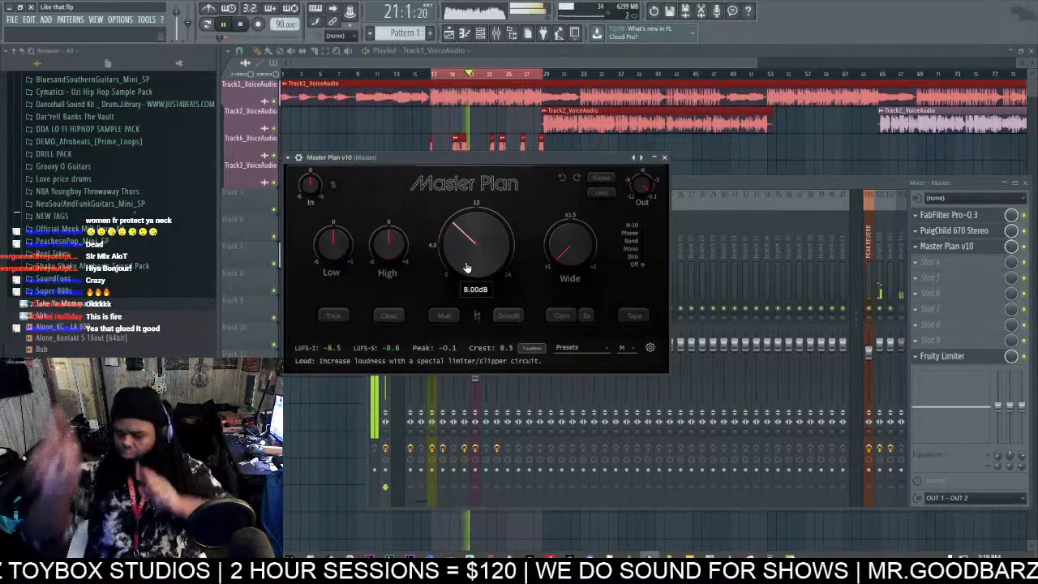
# Step: Try Master Plan's Loud amount at 8.1 and 8.7 dB, and set it to 8.5 dB
pyautogui.scroll(1, 466, 268)
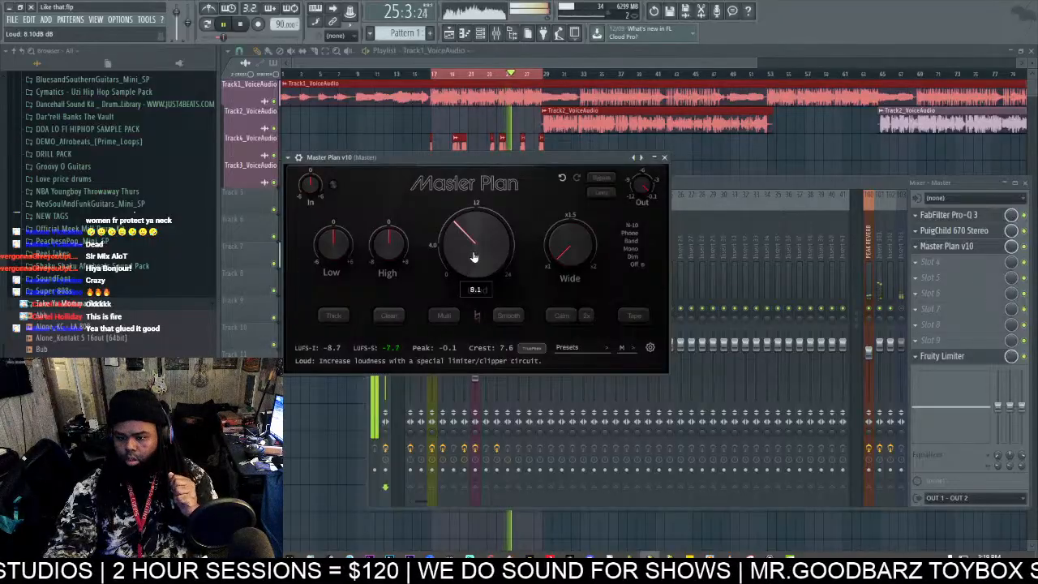
pyautogui.write('8.7')
pyautogui.press('Return')
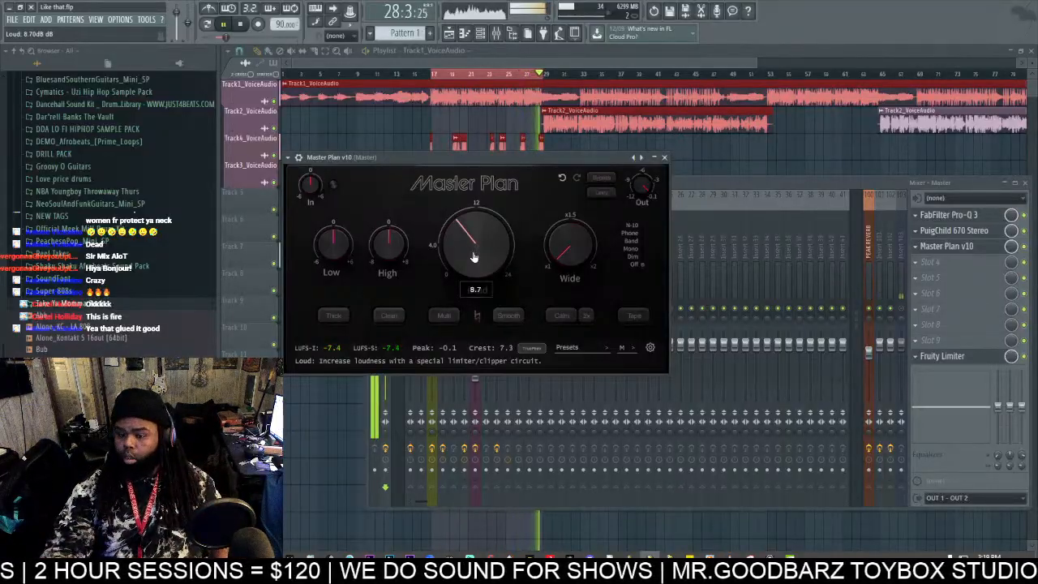
pyautogui.write('8.')
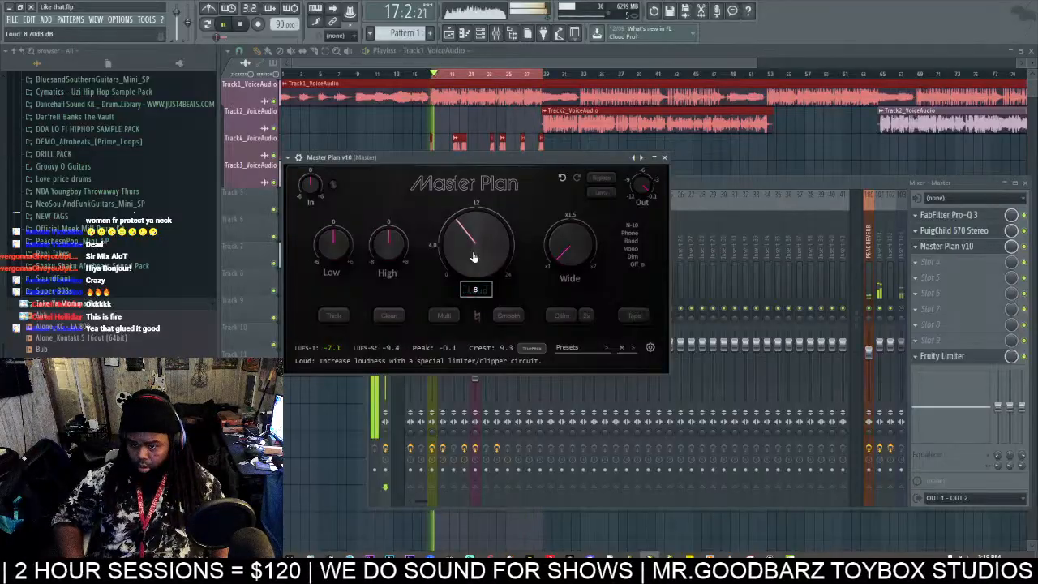
pyautogui.write('5')
pyautogui.press('Return')
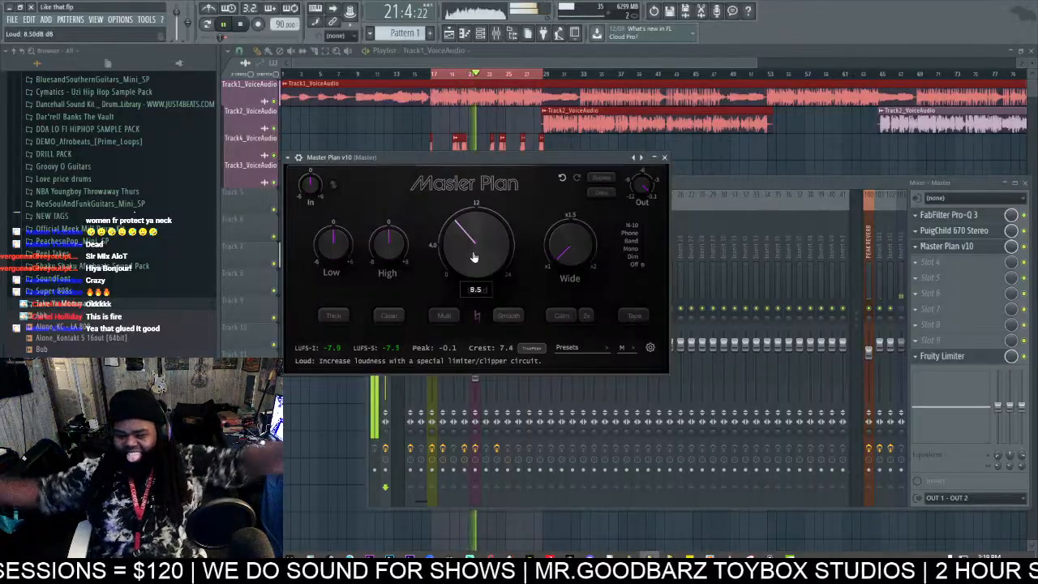
# Step: Raise Master Plan's Wide to about x1.5, enable Tape, and enable Calm with 2x at about 34.7%
pyautogui.moveTo(580, 268)
pyautogui.moveTo(579, 268); pyautogui.dragTo(579, 220)
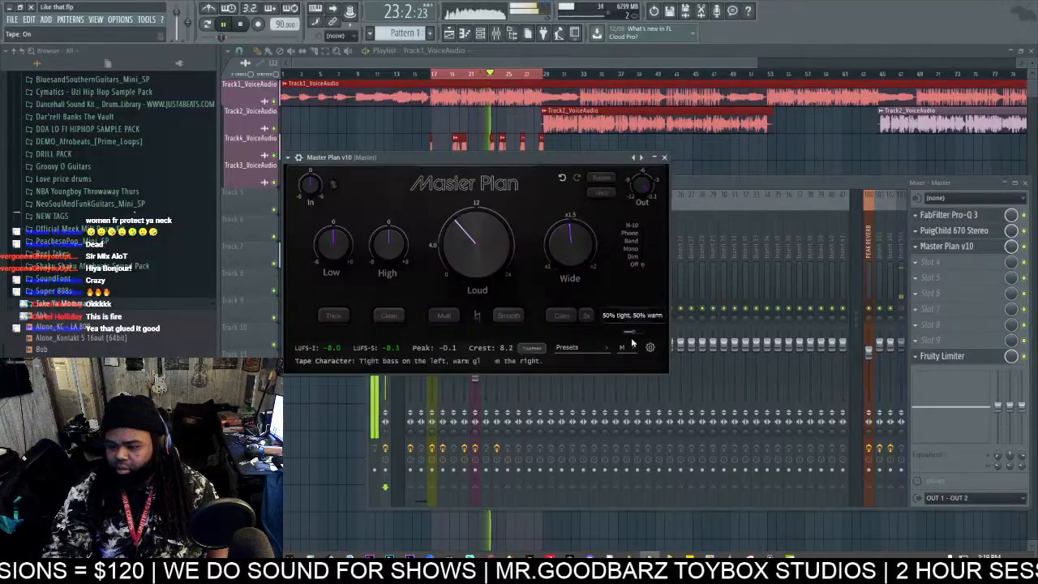
pyautogui.click(561, 315)
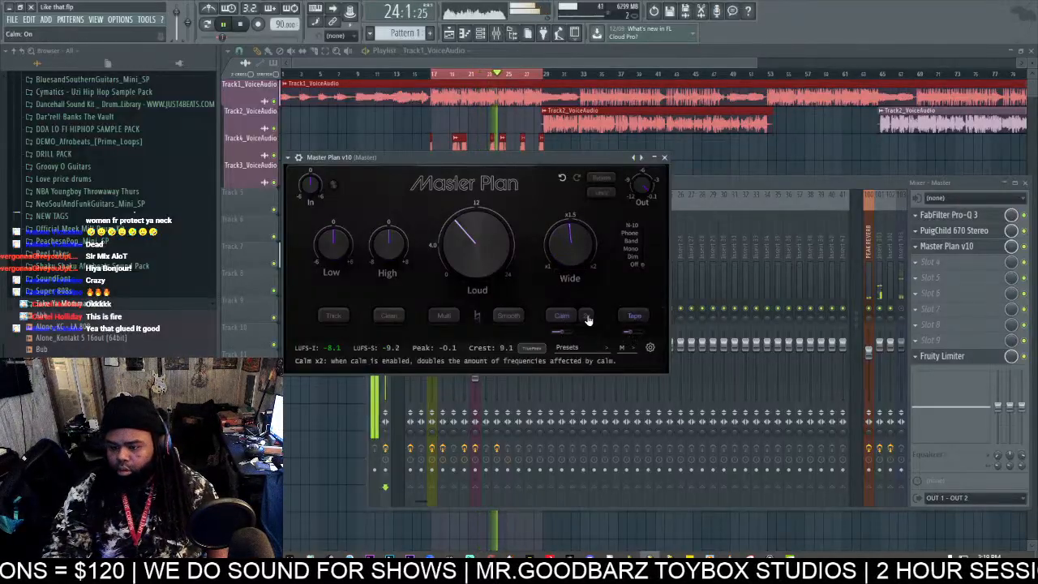
pyautogui.moveTo(554, 340); pyautogui.dragTo(561, 333)
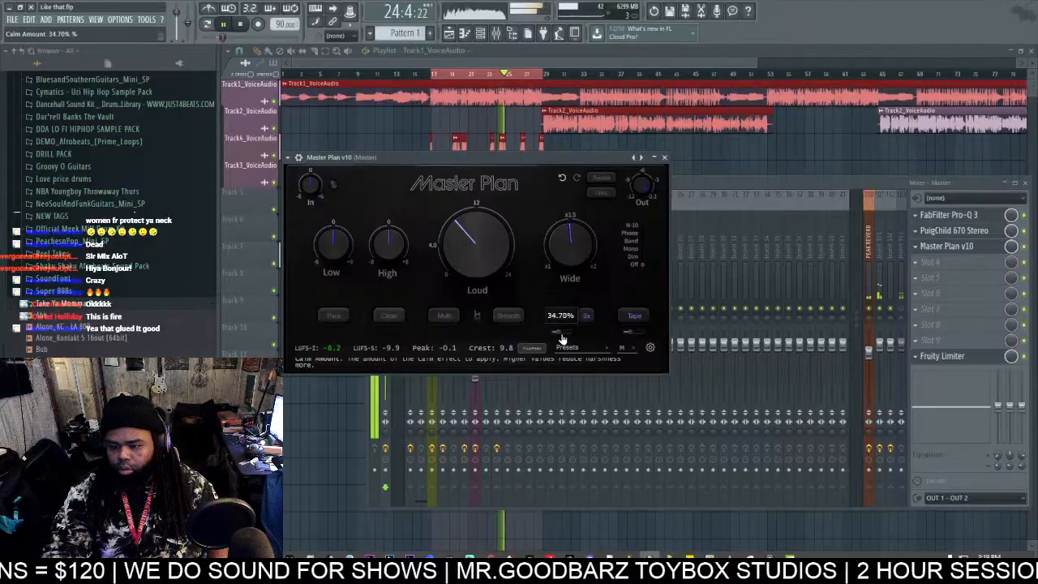
# Step: Enable Smooth and the multiband compressor in Master Plan, and set the multiband's M band to about 1.44 dB
pyautogui.click(503, 320)
pyautogui.click(477, 316)
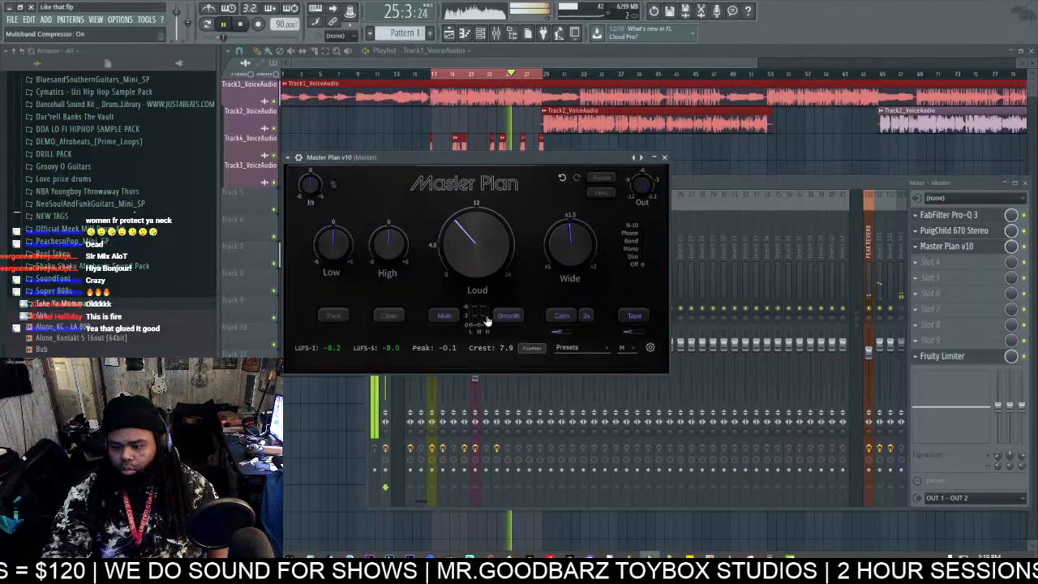
pyautogui.moveTo(479, 330); pyautogui.dragTo(474, 333)
# Step: Raise Master Plan's Loud amount to about 9.14 dB while the selected range plays
pyautogui.moveTo(472, 253)
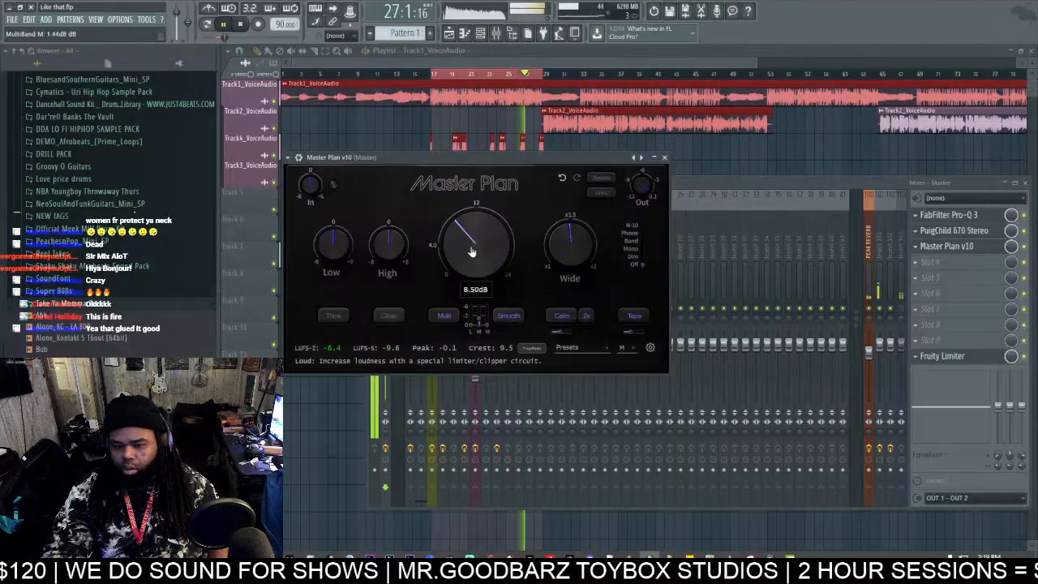
pyautogui.moveTo(471, 254); pyautogui.dragTo(474, 252)
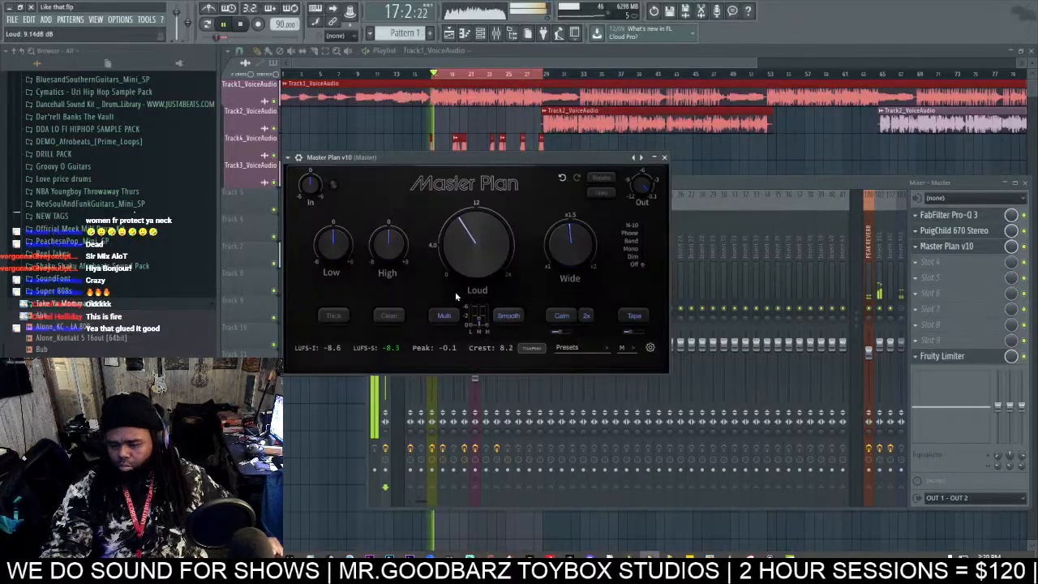
# Step: Extend the playback range to bar 53 and reopen Master Plan on the Master track
pyautogui.click(556, 78)
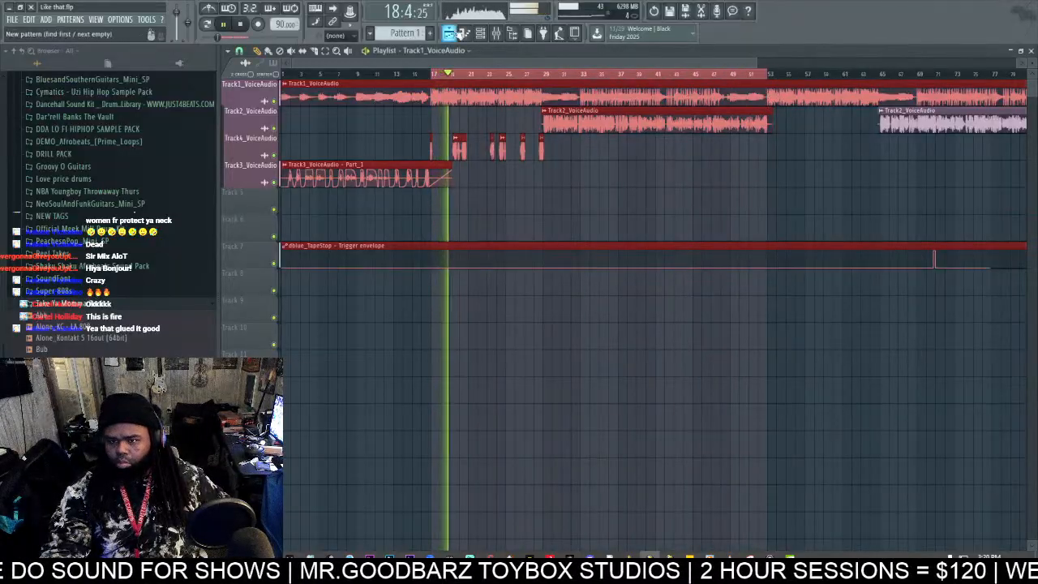
pyautogui.press('F9')
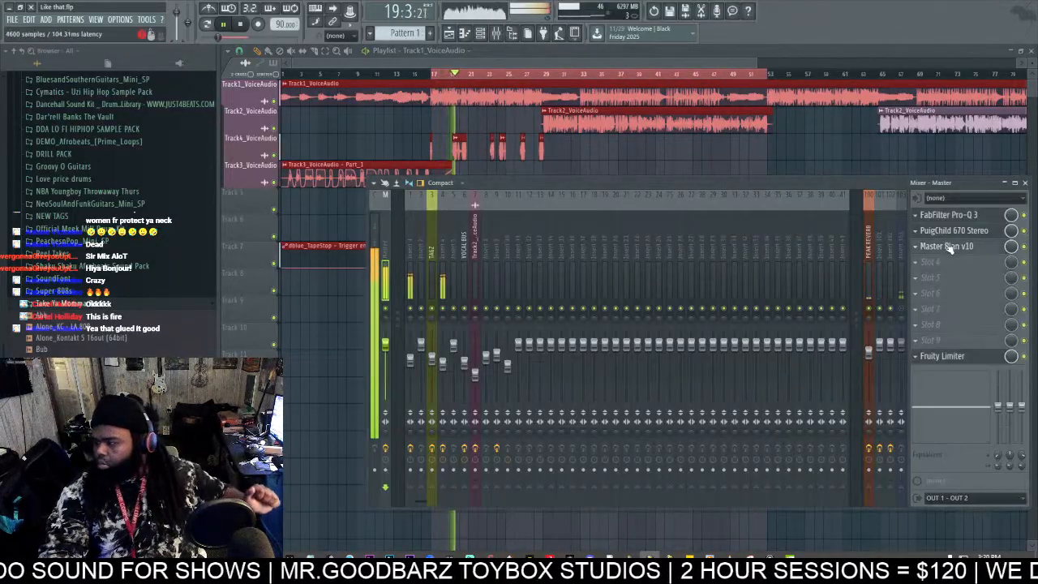
pyautogui.click(947, 246)
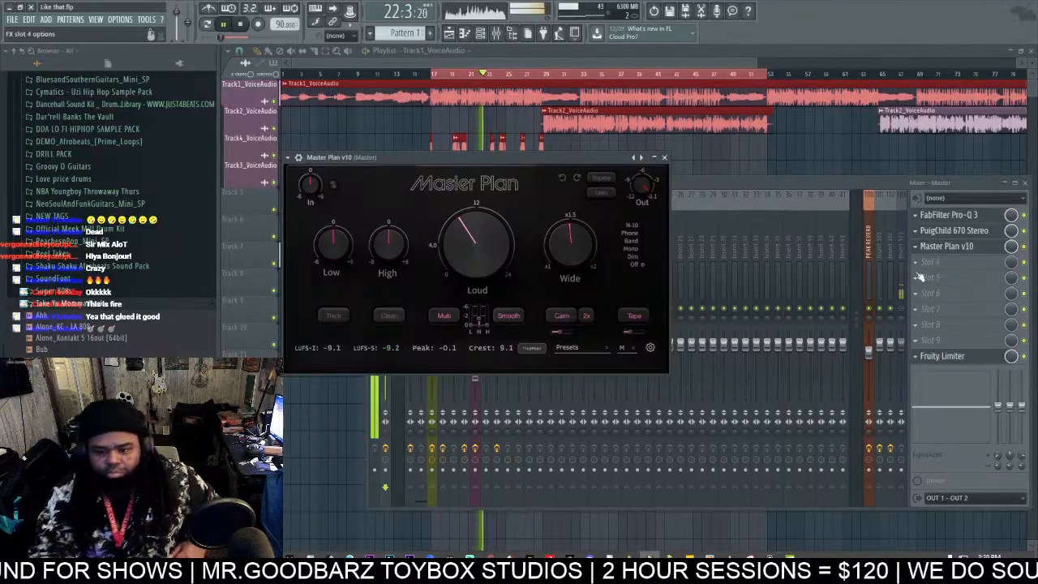
# Step: Boost Master Plan's High EQ by about 1.45 dB, enable Thick and Clean, and adjust the Thick amount
pyautogui.moveTo(384, 242)
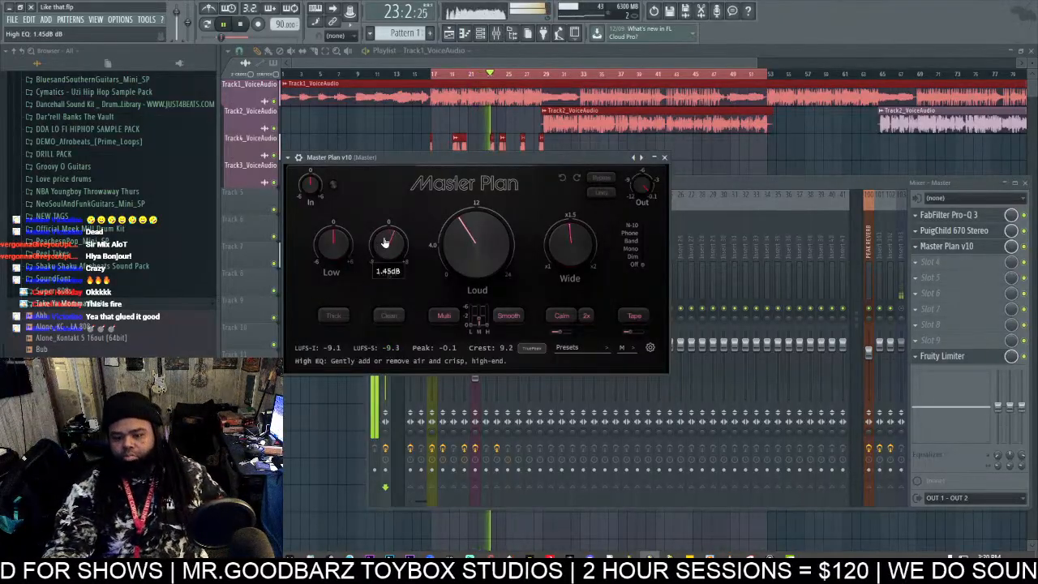
pyautogui.click(334, 316)
pyautogui.click(374, 321)
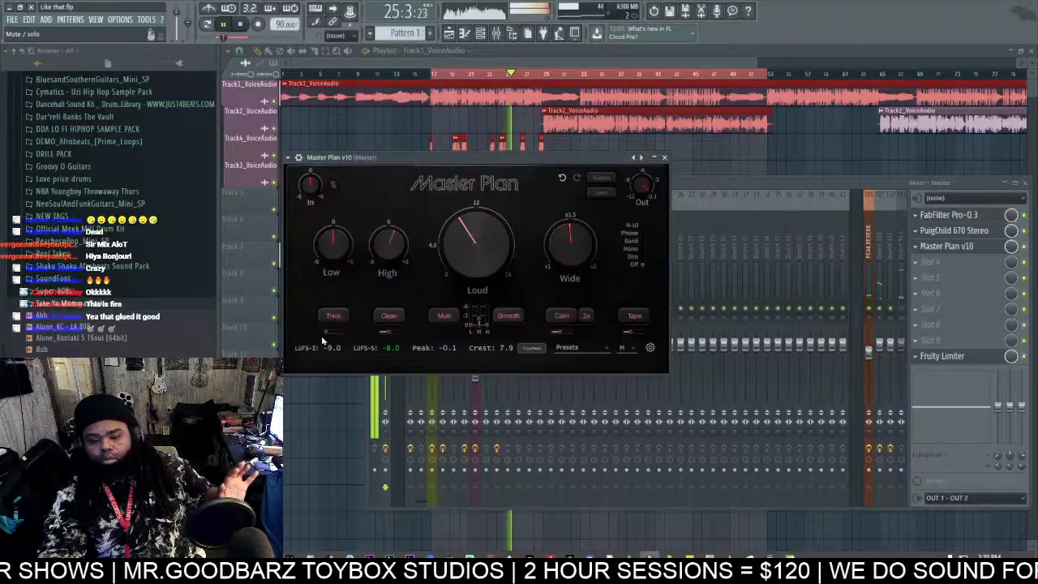
pyautogui.moveTo(328, 334); pyautogui.dragTo(339, 340)
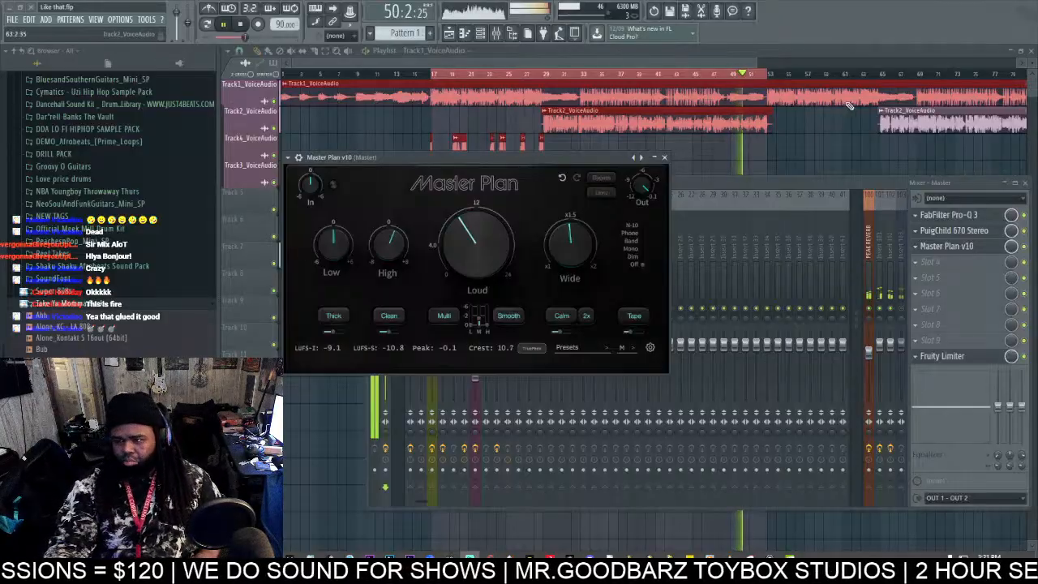
# Step: Extend the playlist's playback range to bar 65 and stop playback
pyautogui.moveTo(767, 74); pyautogui.dragTo(863, 111)
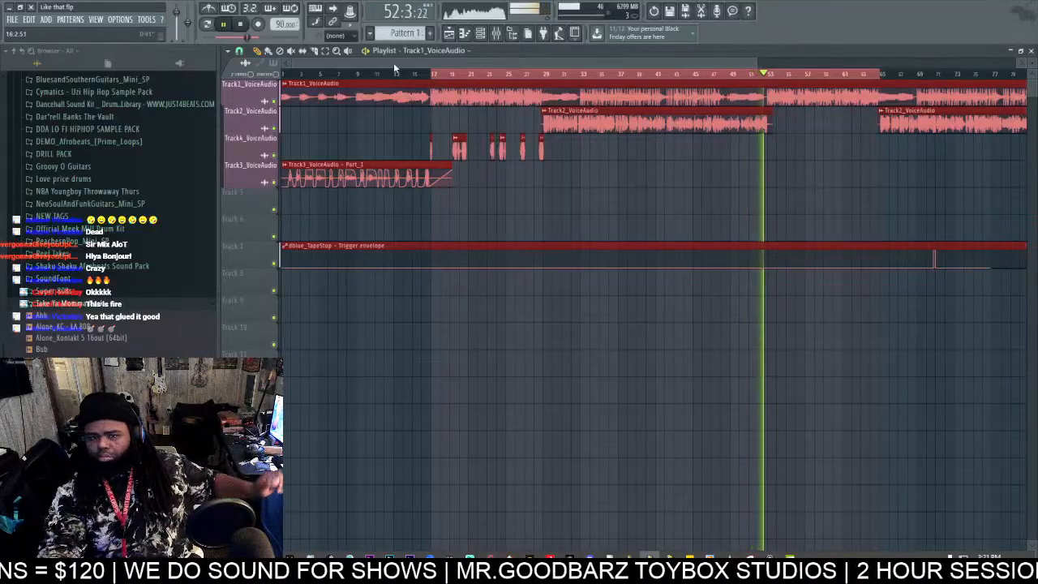
pyautogui.click(243, 24)
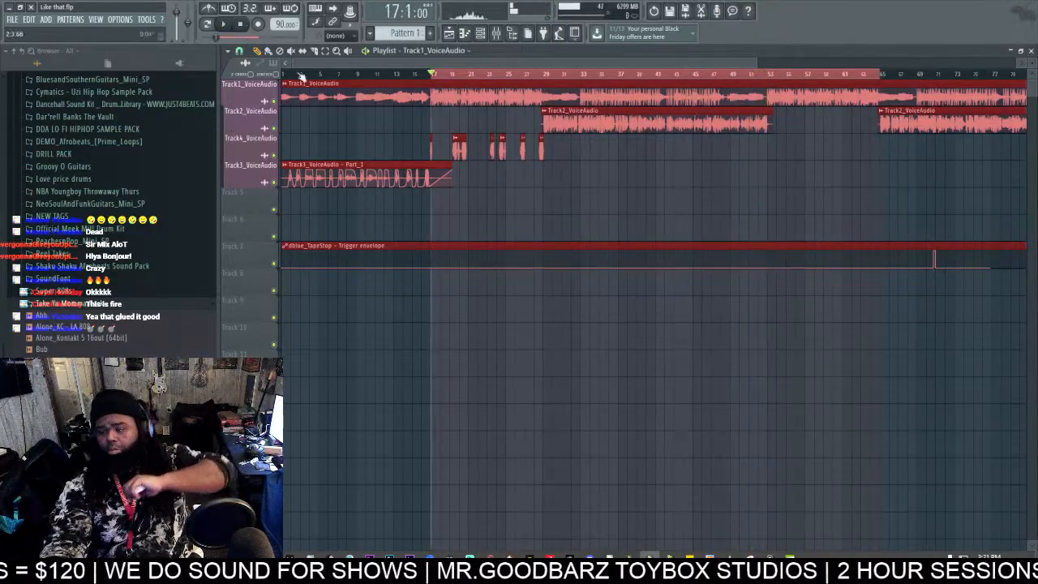